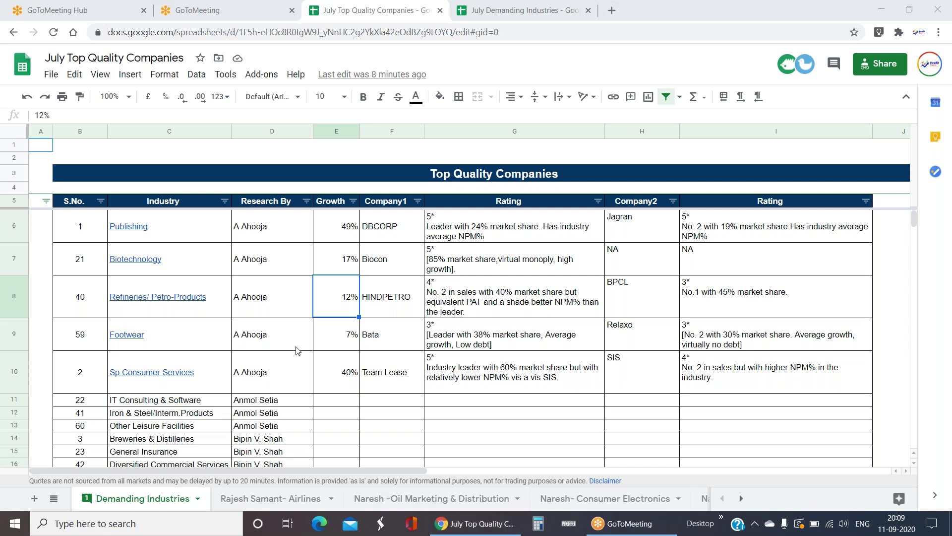
- Scroll through the Top Quality Companies table to review the listed industries
{"action": "scroll", "coordinate": [296, 350], "scroll_direction": "down", "scroll_amount": 5}
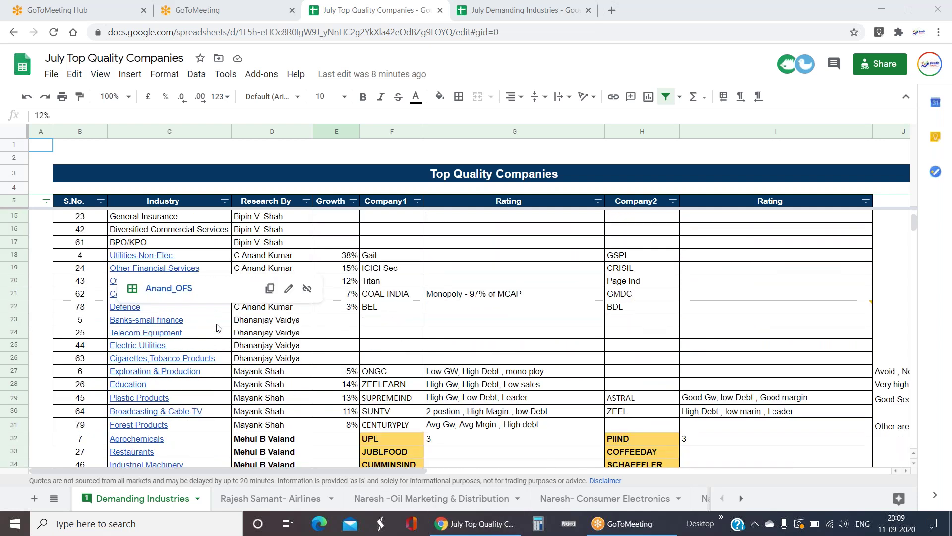
{"action": "scroll", "coordinate": [216, 328], "scroll_direction": "down", "scroll_amount": 10}
{"action": "scroll", "coordinate": [221, 328], "scroll_direction": "up", "scroll_amount": 10}
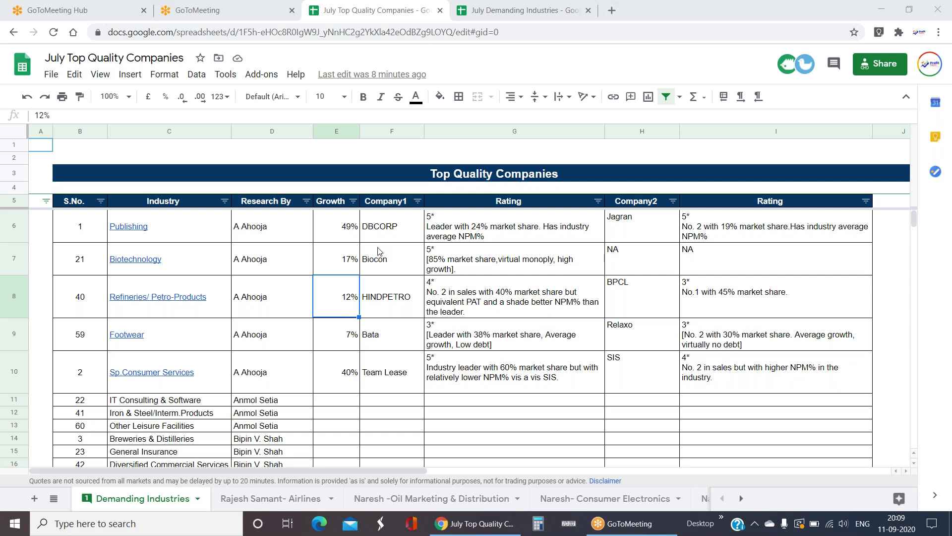
{"action": "mouse_move", "coordinate": [166, 266]}
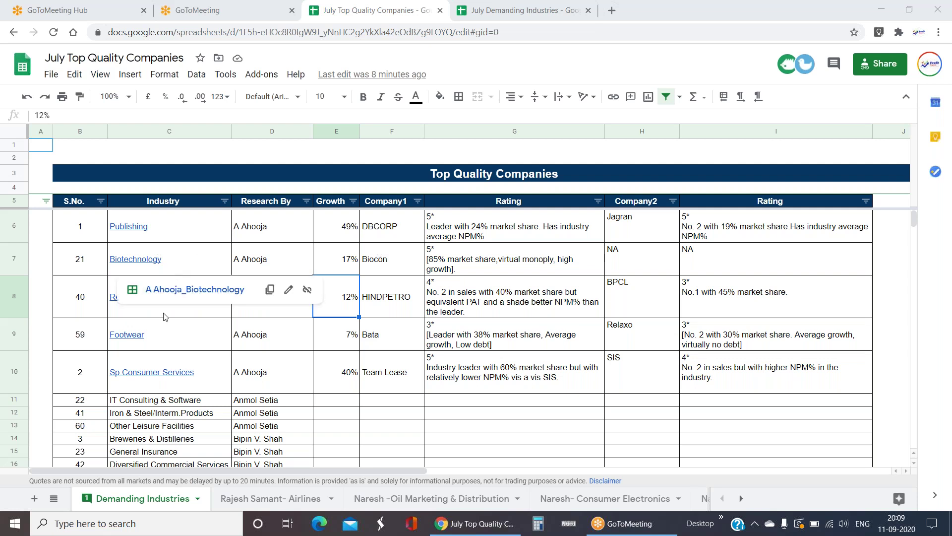
{"action": "scroll", "coordinate": [295, 369], "scroll_direction": "down", "scroll_amount": 3}
{"action": "scroll", "coordinate": [292, 368], "scroll_direction": "up", "scroll_amount": 3}
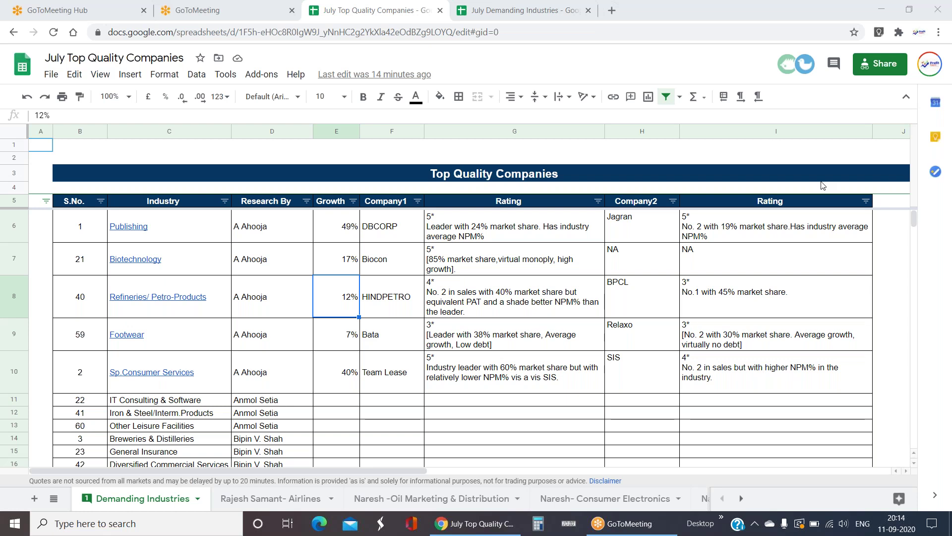
- Select the industry names, then follow Publishing's link to the A Ahooja_Publishing sheet
{"action": "left_click_drag", "start_coordinate": [213, 233], "coordinate": [591, 390]}
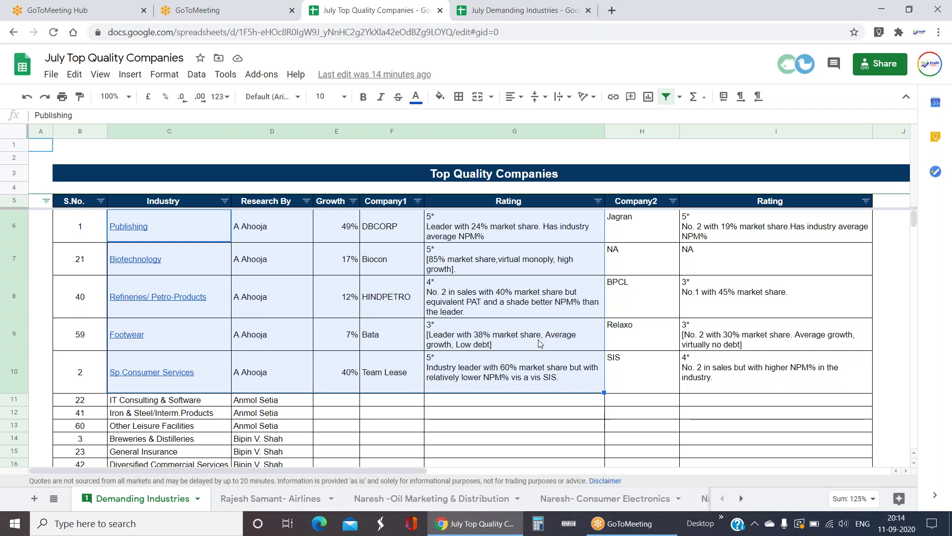
{"action": "left_click_drag", "start_coordinate": [204, 242], "coordinate": [204, 397]}
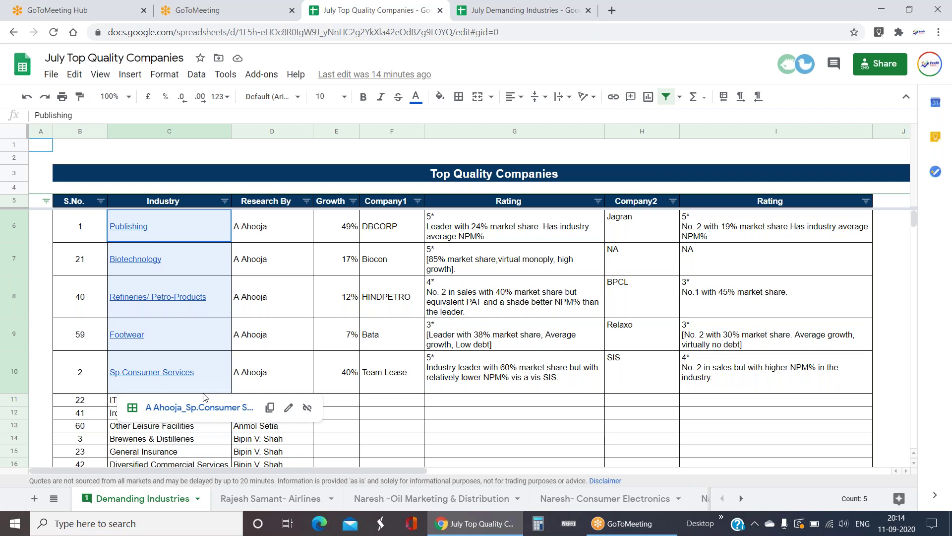
{"action": "left_click_drag", "start_coordinate": [149, 226], "coordinate": [291, 259]}
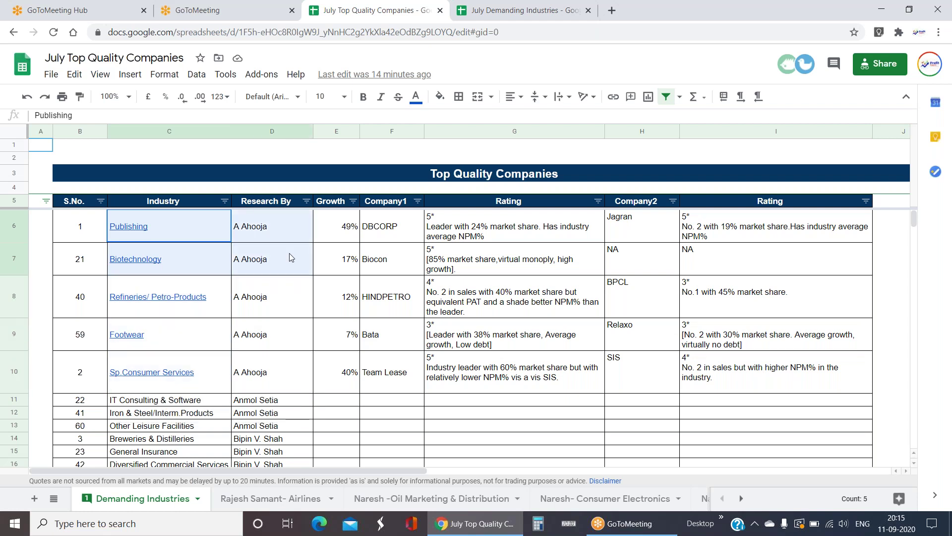
{"action": "left_click", "coordinate": [138, 232]}
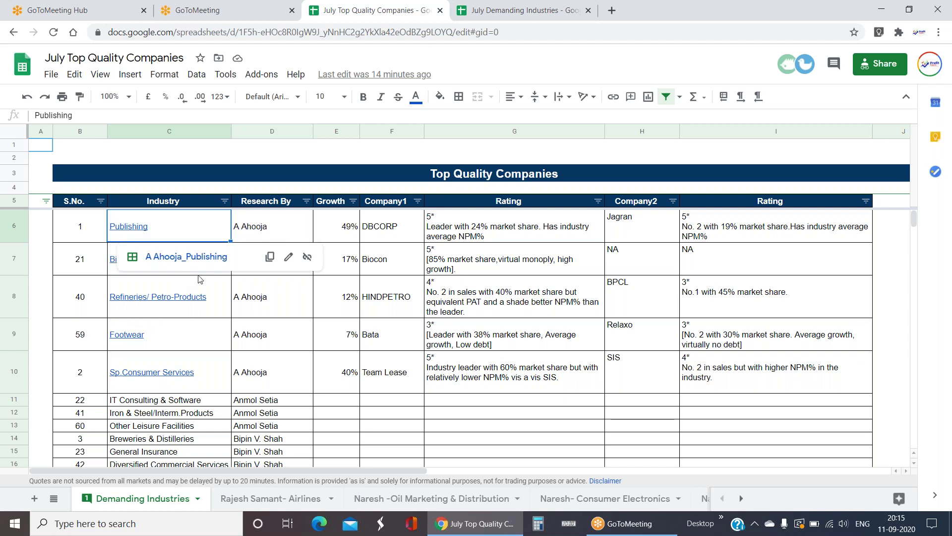
{"action": "left_click", "coordinate": [203, 257]}
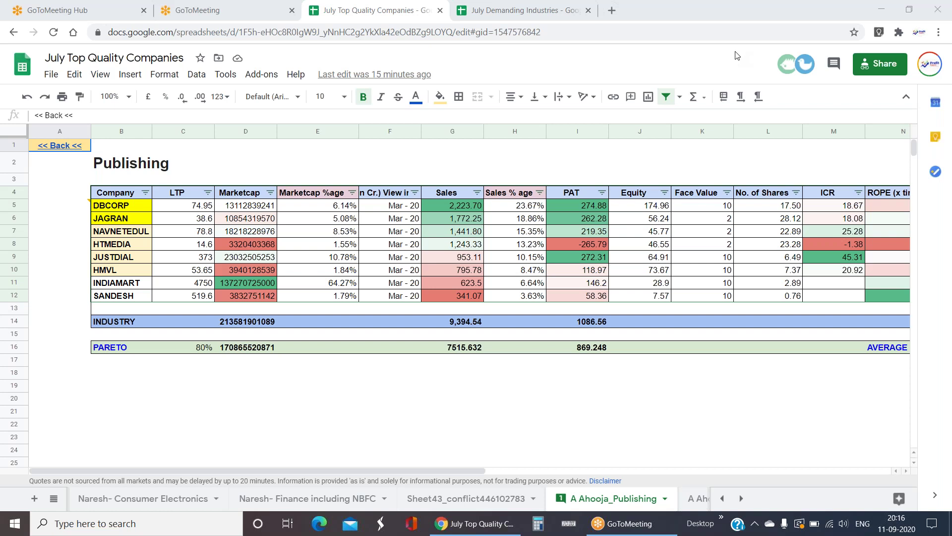
{"action": "left_click", "coordinate": [589, 210]}
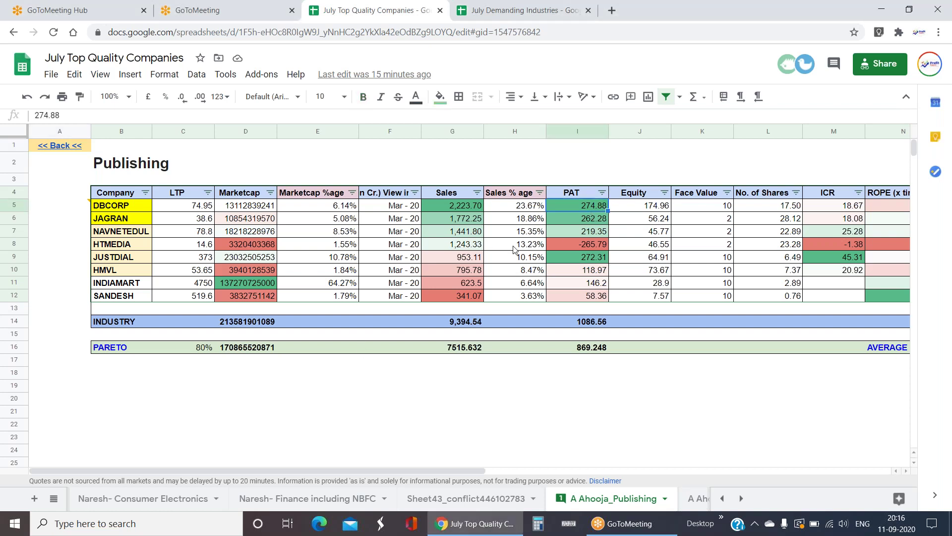
{"action": "left_click", "coordinate": [466, 208]}
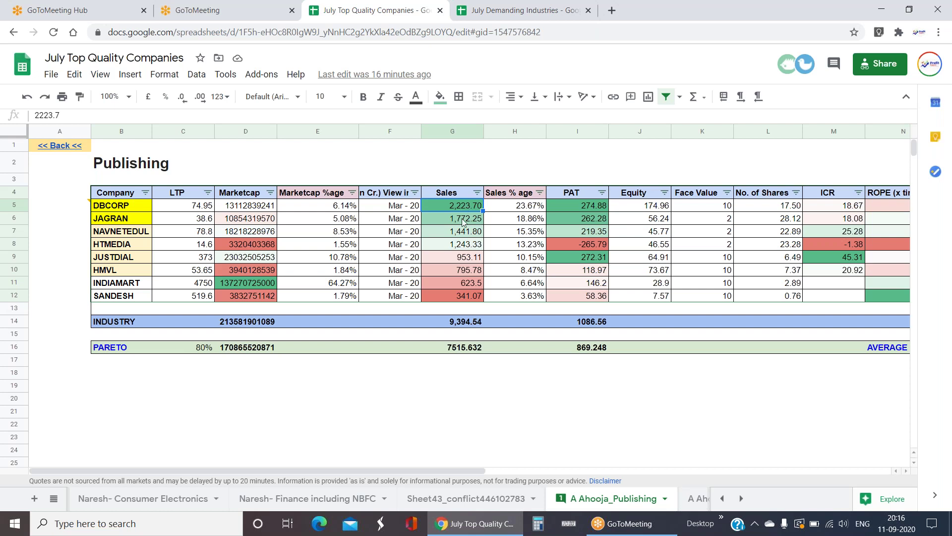
{"action": "left_click", "coordinate": [463, 221]}
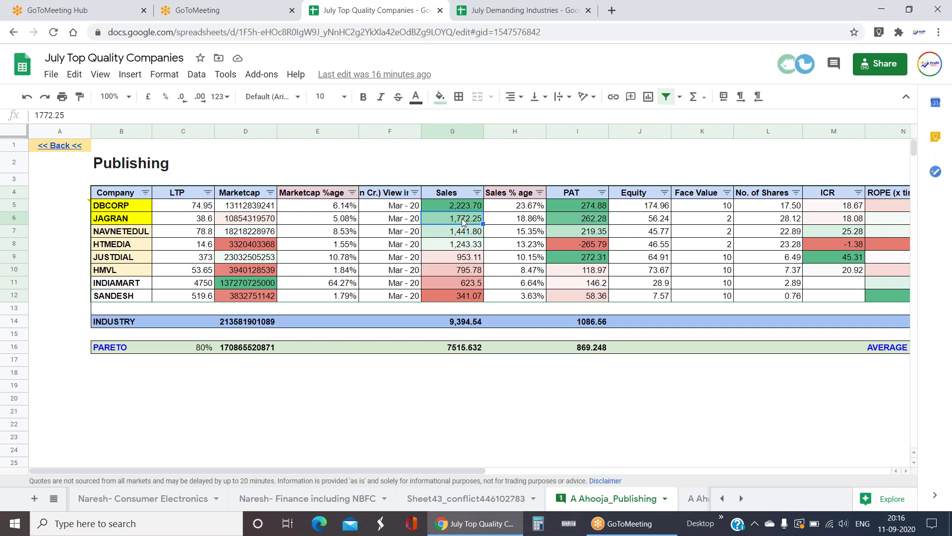
{"action": "left_click", "coordinate": [472, 246]}
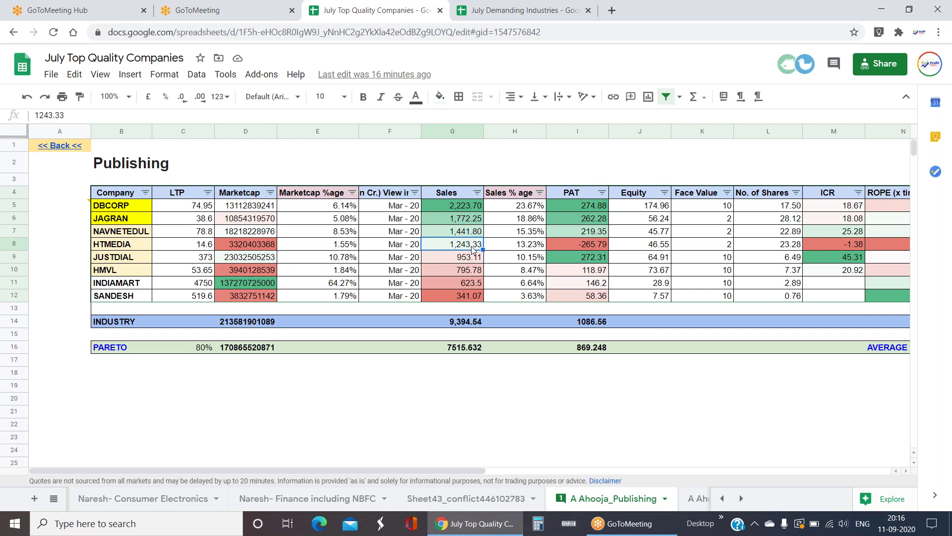
{"action": "left_click", "coordinate": [595, 248]}
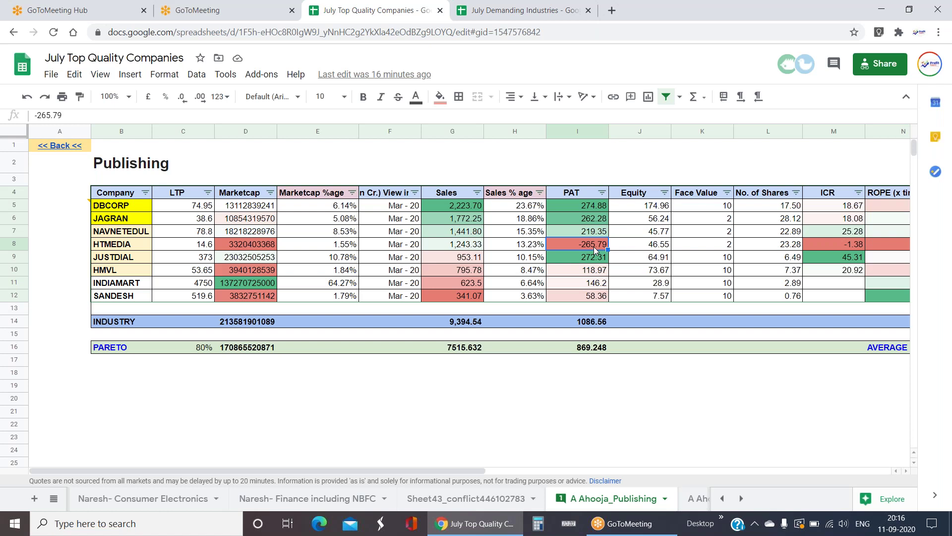
{"action": "left_click", "coordinate": [465, 297]}
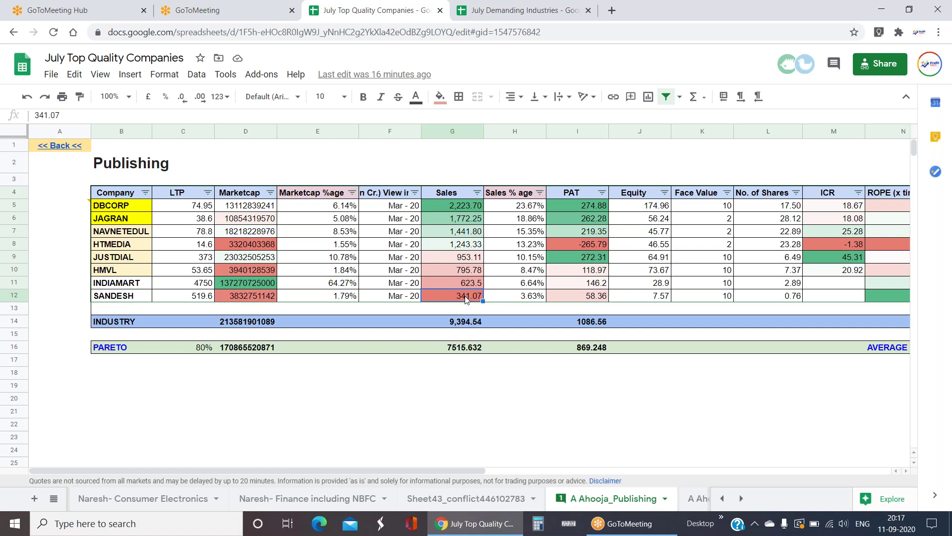
{"action": "left_click", "coordinate": [140, 298]}
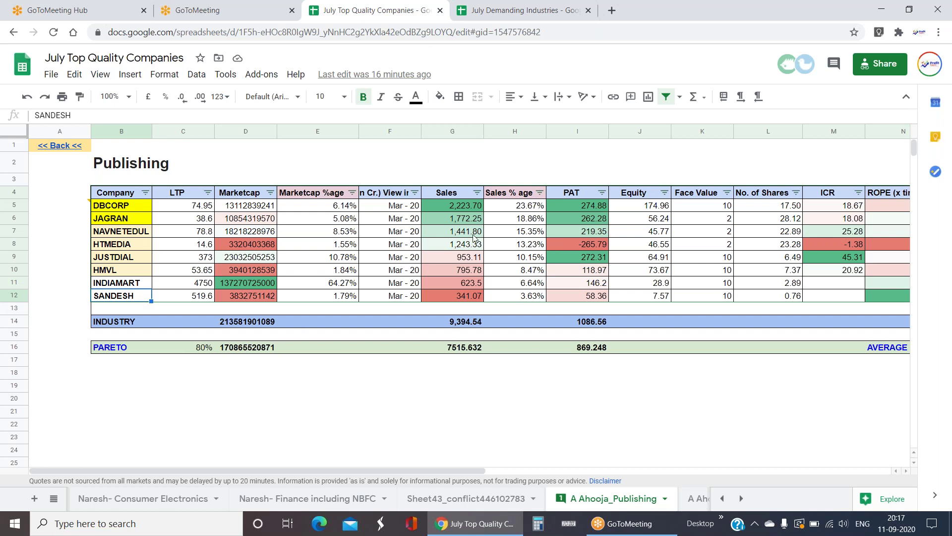
{"action": "left_click", "coordinate": [457, 211]}
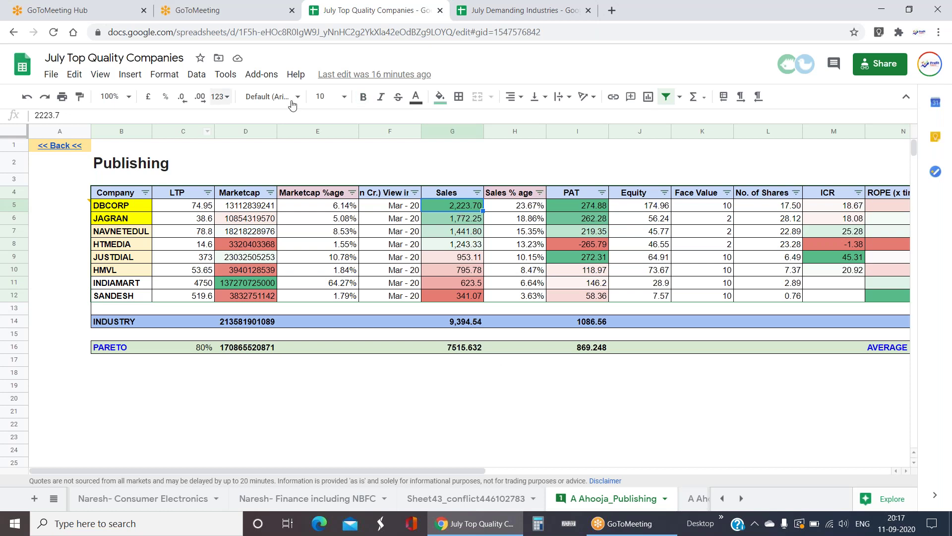
- Show all eight Publishing companies' Sales values as whole numbers
{"action": "left_click", "coordinate": [182, 97]}
{"action": "left_click", "coordinate": [182, 96]}
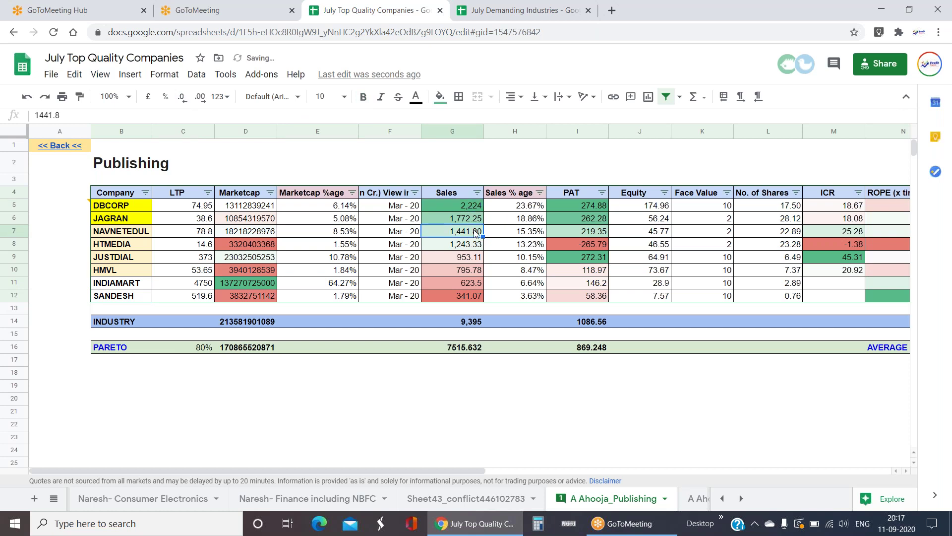
{"action": "key", "text": "ctrl+shift+Down"}
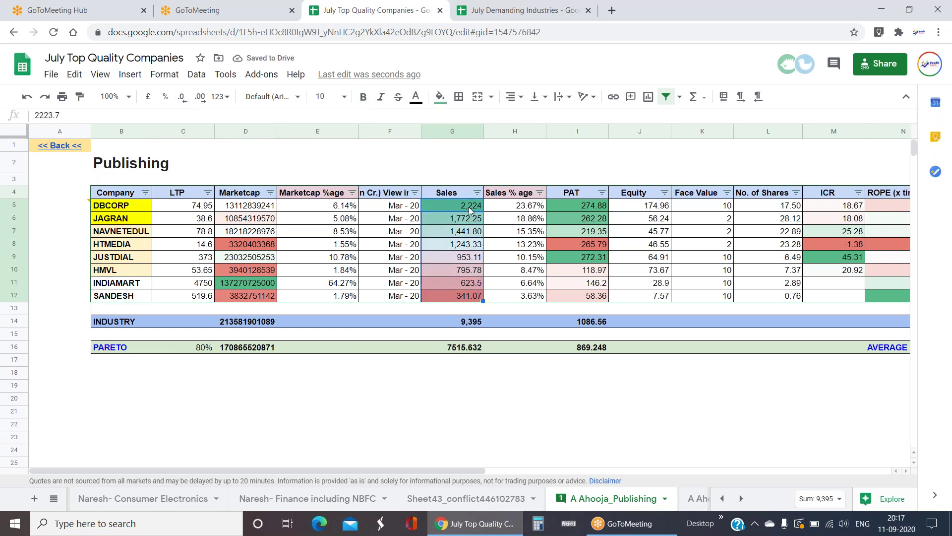
{"action": "left_click", "coordinate": [187, 99]}
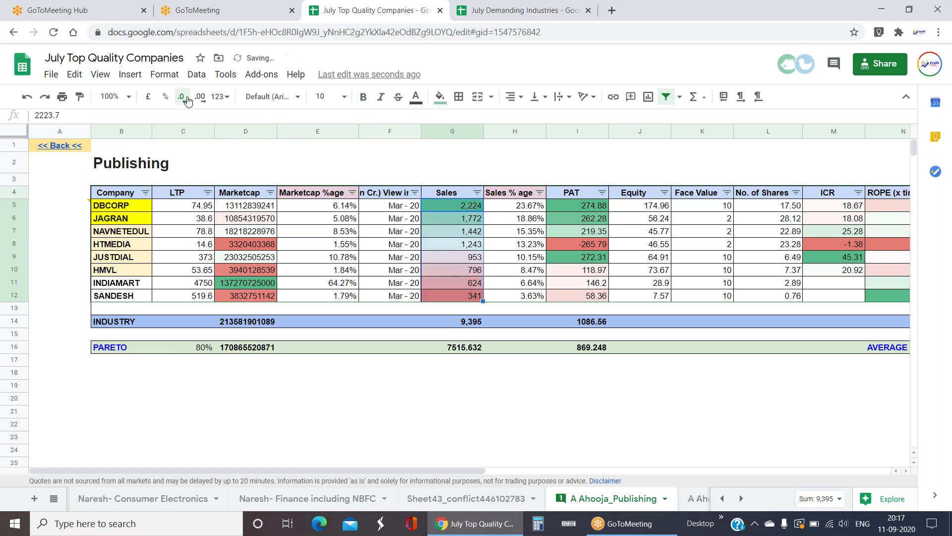
- Inspect the Sales % age formula and show all PAT values without decimals
{"action": "left_click", "coordinate": [526, 207]}
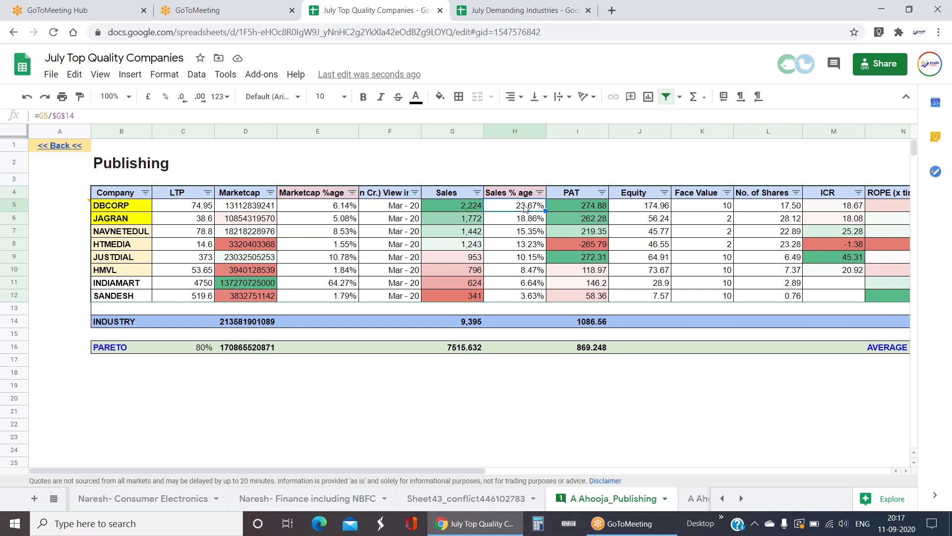
{"action": "left_click", "coordinate": [587, 206]}
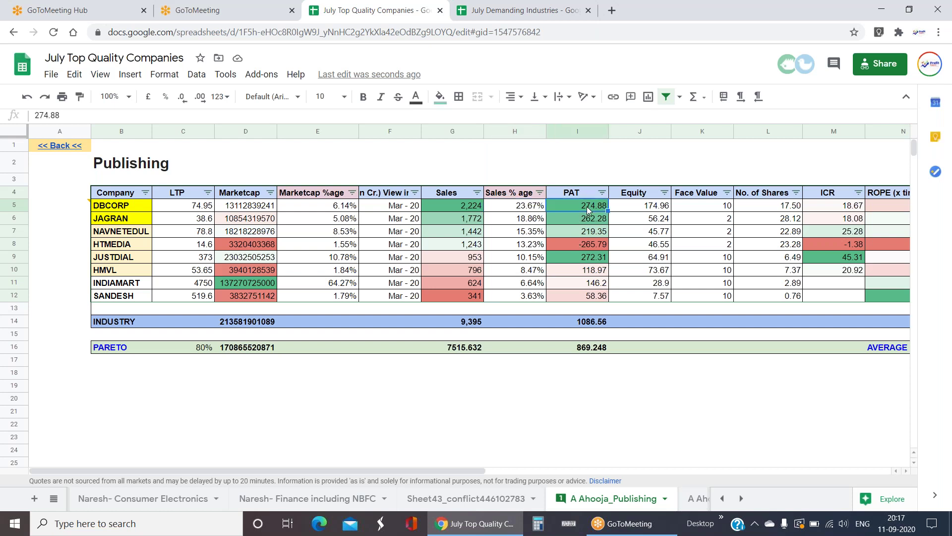
{"action": "key", "text": "ctrl+shift+Down"}
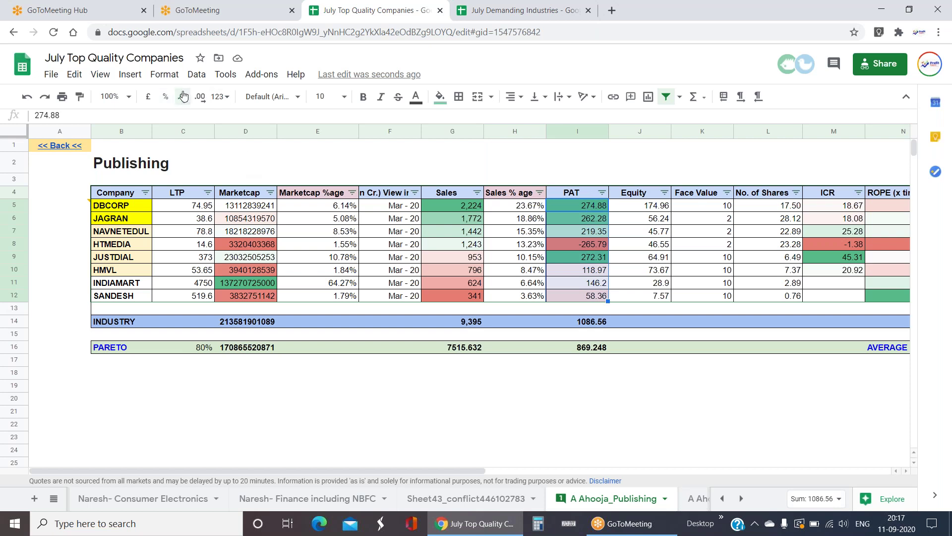
{"action": "double_click", "coordinate": [183, 96]}
{"action": "left_click", "coordinate": [572, 230]}
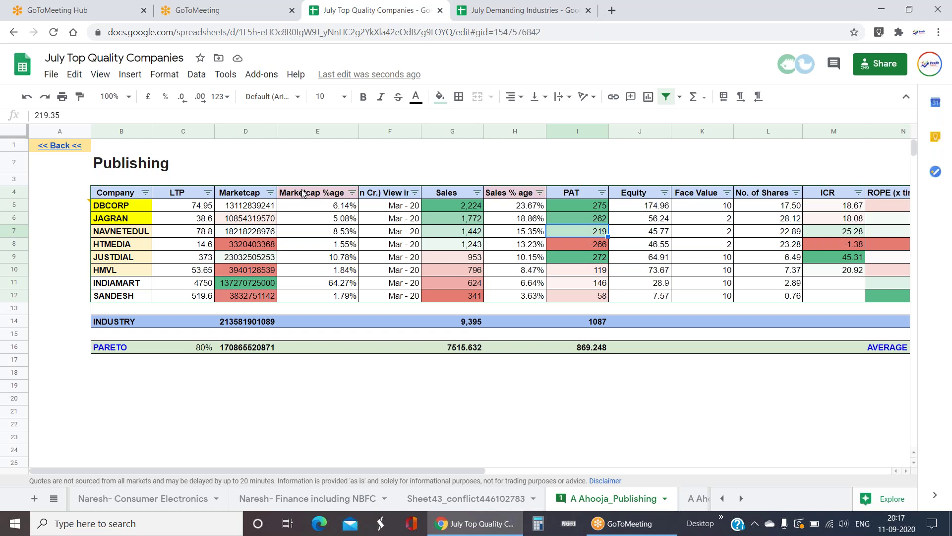
- Sum the top companies' Sales and step through JUSTDIAL's row to check its ICR and NPM %
{"action": "left_click", "coordinate": [479, 206]}
{"action": "left_click_drag", "start_coordinate": [479, 206], "coordinate": [477, 231]}
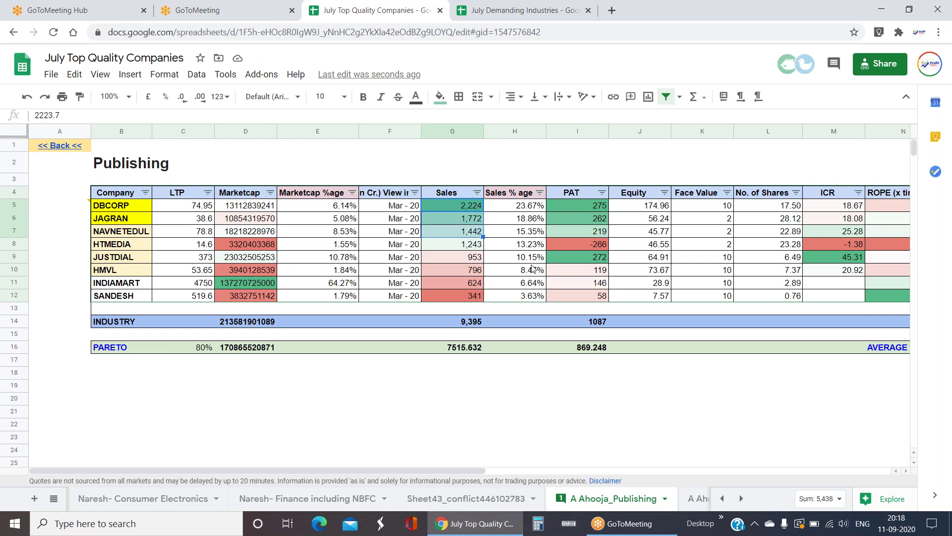
{"action": "left_click", "coordinate": [470, 259]}
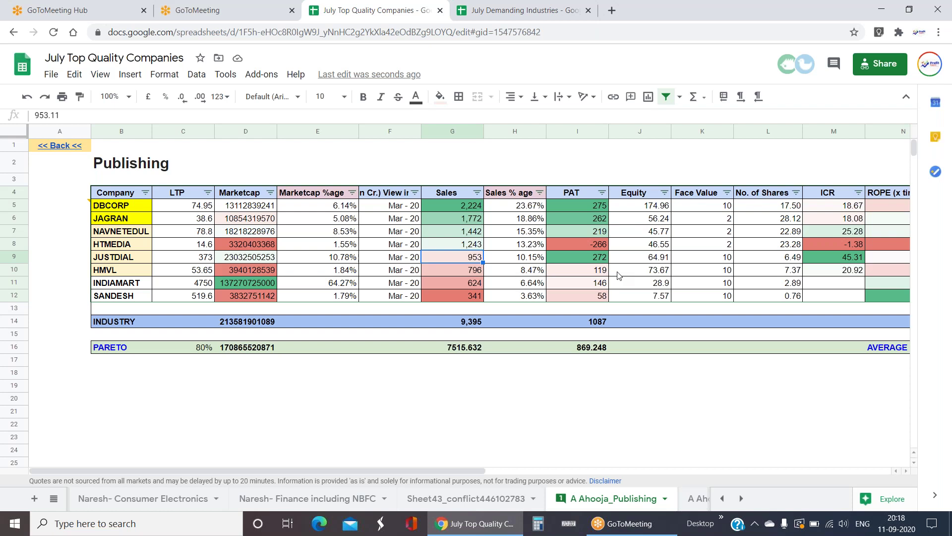
{"action": "key", "text": "Right"}
{"action": "key", "text": "Right"}
{"action": "key", "text": "Right"}
{"action": "key", "text": "Right"}
{"action": "key", "text": "Right"}
{"action": "key", "text": "Right"}
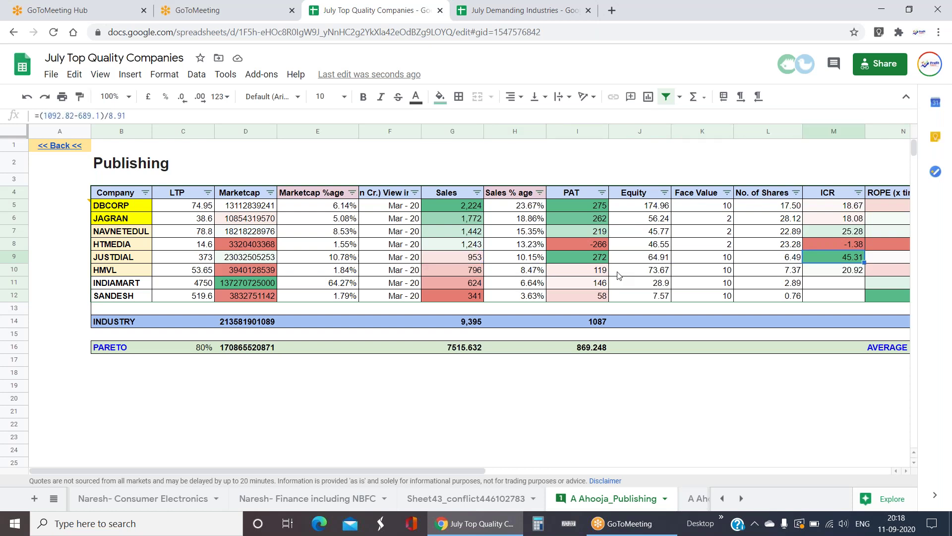
{"action": "key", "text": "Right"}
{"action": "key", "text": "Right"}
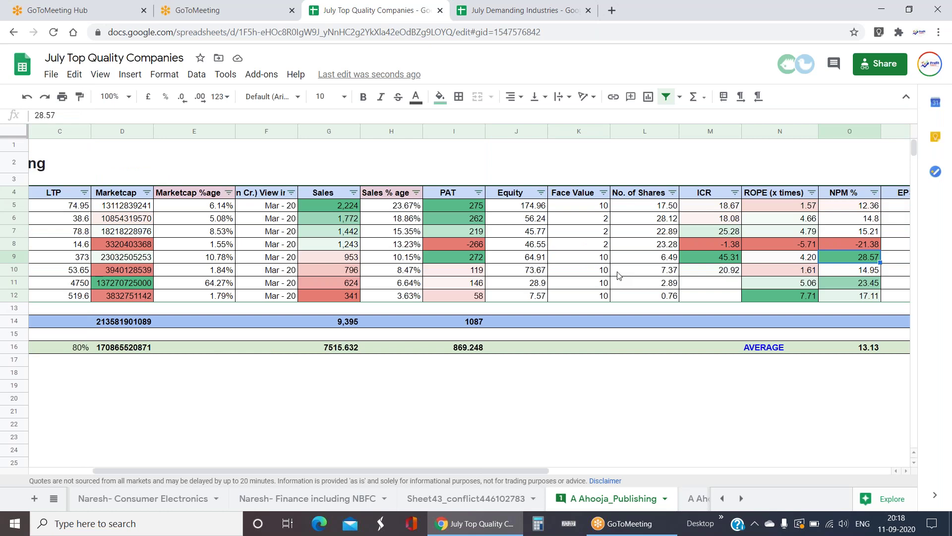
{"action": "key", "text": "Left"}
{"action": "key", "text": "Left"}
{"action": "key", "text": "Left"}
{"action": "key", "text": "Left"}
{"action": "key", "text": "Left"}
{"action": "key", "text": "Left"}
{"action": "key", "text": "Left"}
{"action": "key", "text": "Left"}
{"action": "key", "text": "Left"}
{"action": "key", "text": "Left"}
{"action": "key", "text": "Left"}
{"action": "key", "text": "Left"}
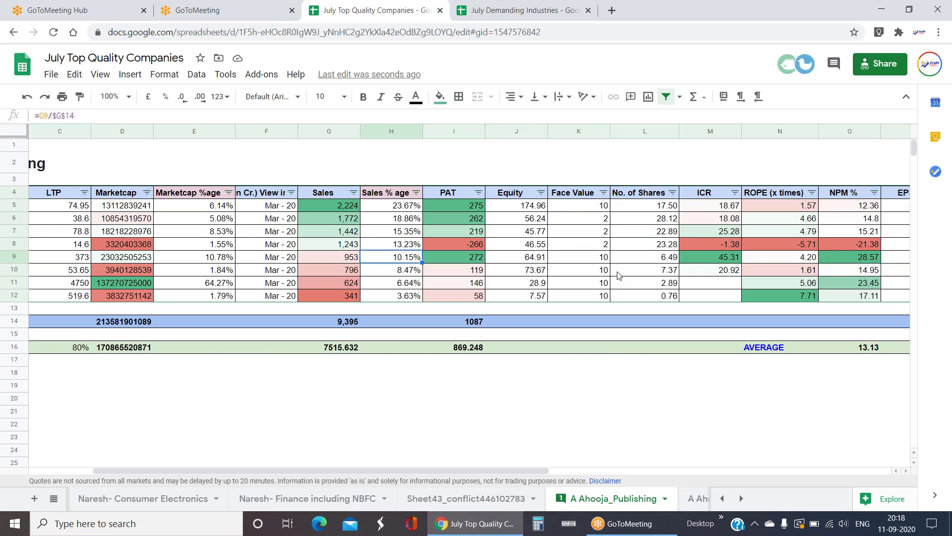
{"action": "key", "text": "Left"}
{"action": "key", "text": "Left"}
{"action": "key", "text": "Right"}
{"action": "key", "text": "Right"}
{"action": "key", "text": "Right"}
{"action": "key", "text": "Right"}
{"action": "key", "text": "Right"}
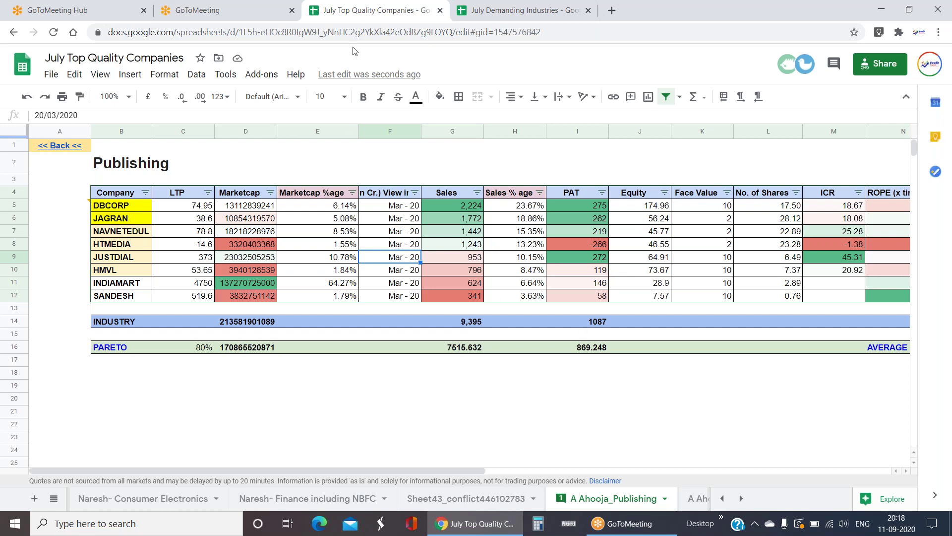
- Sort the Publishing companies by Marketcap, largest first, and check the Mar - 20 date
{"action": "left_click", "coordinate": [270, 192]}
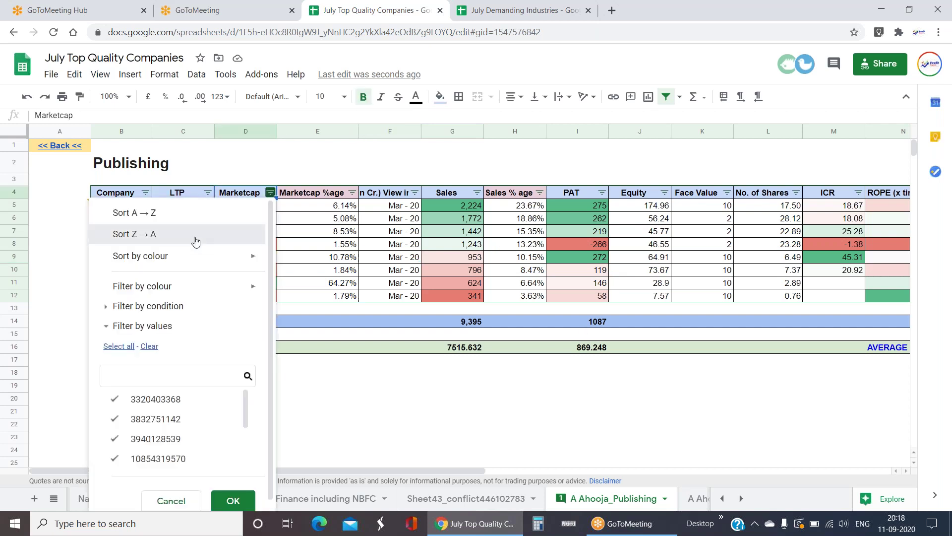
{"action": "left_click", "coordinate": [196, 239]}
{"action": "left_click", "coordinate": [375, 402]}
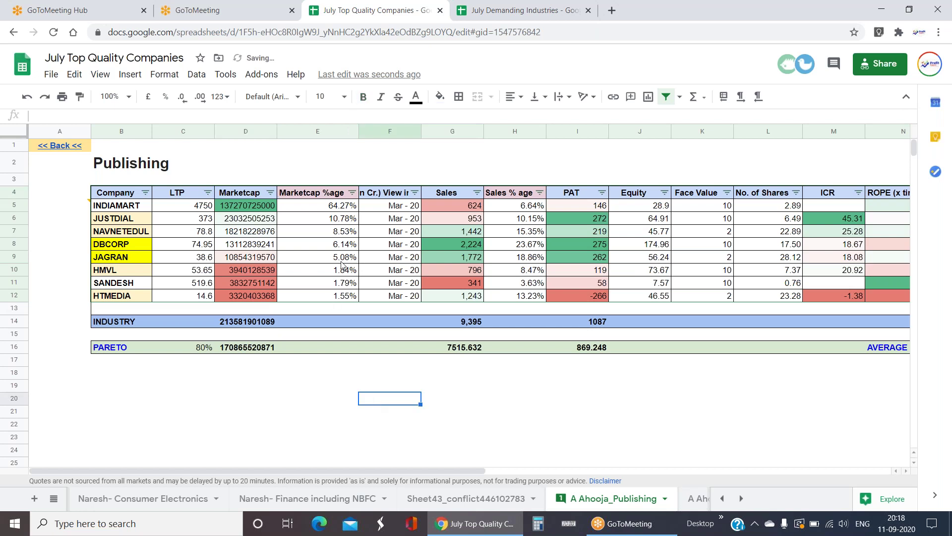
{"action": "left_click", "coordinate": [373, 220]}
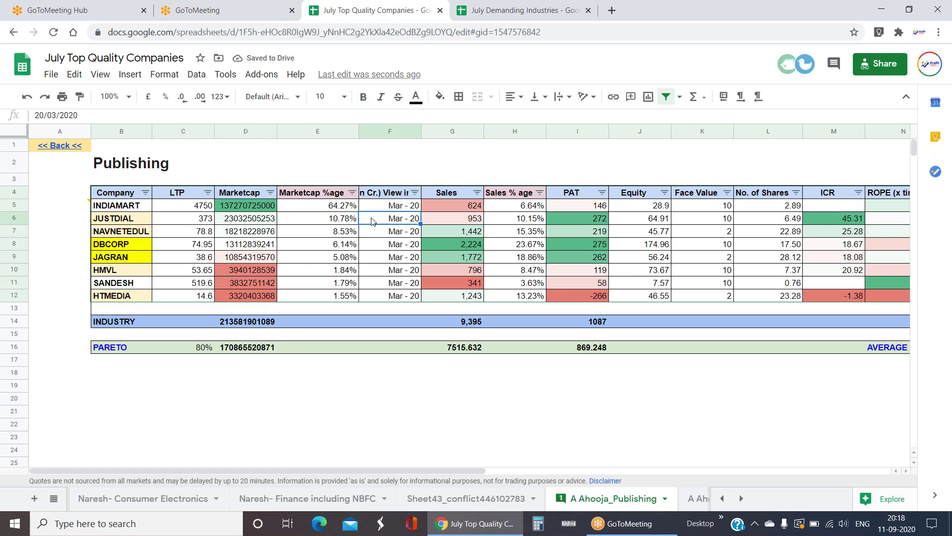
- Inspect the GOOGLEFINANCE Marketcap formulas for INDIAMART, HTMEDIA, HMVL and SANDESH's Marketcap %age
{"action": "left_click", "coordinate": [261, 209]}
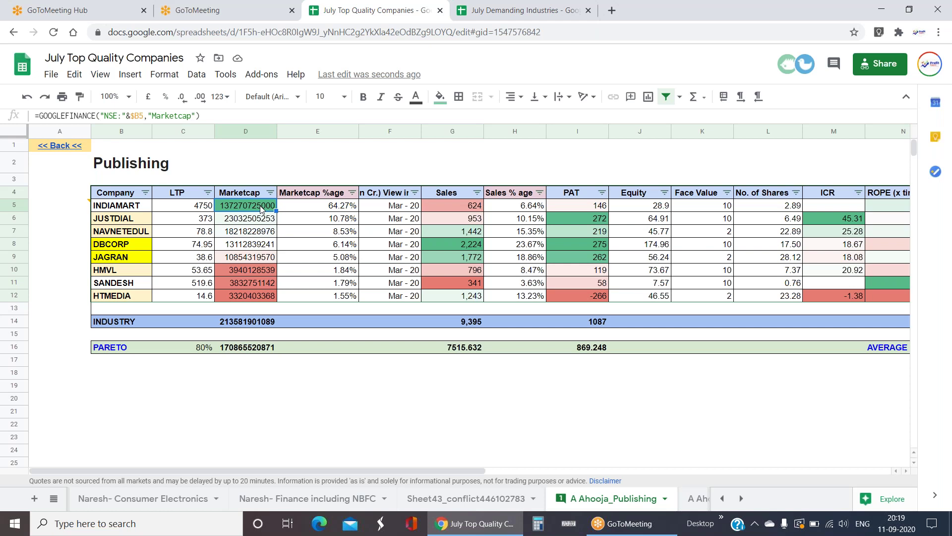
{"action": "left_click", "coordinate": [256, 296]}
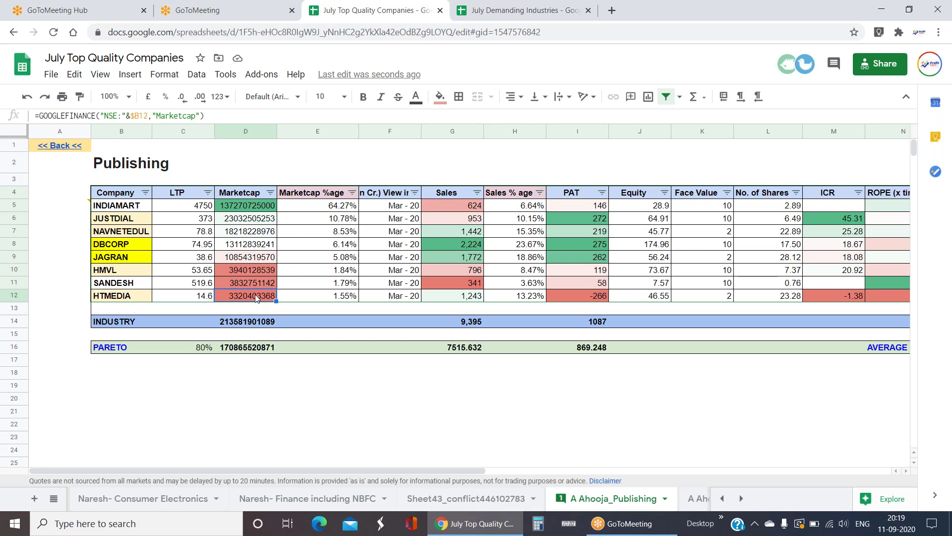
{"action": "left_click", "coordinate": [120, 193]}
{"action": "left_click_drag", "start_coordinate": [121, 221], "coordinate": [286, 224]}
{"action": "left_click", "coordinate": [307, 290]}
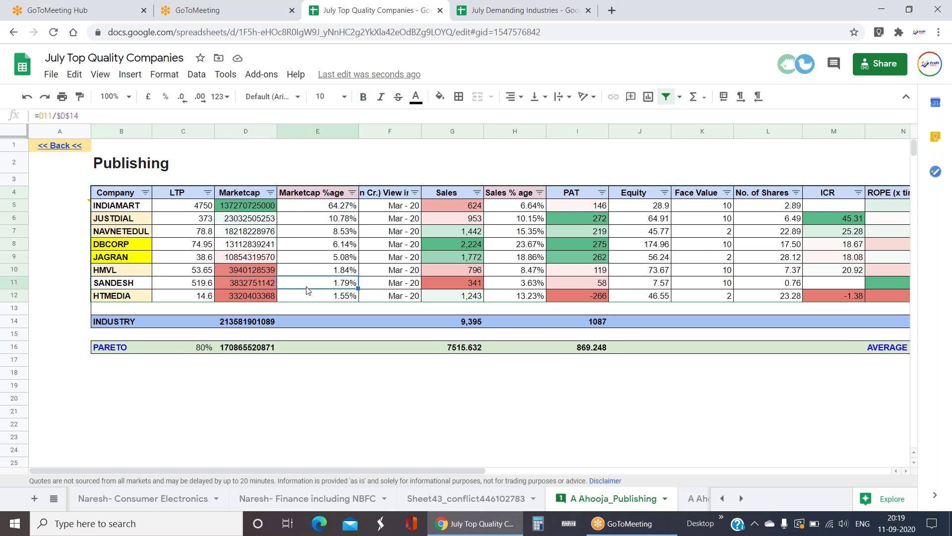
{"action": "left_click", "coordinate": [130, 273]}
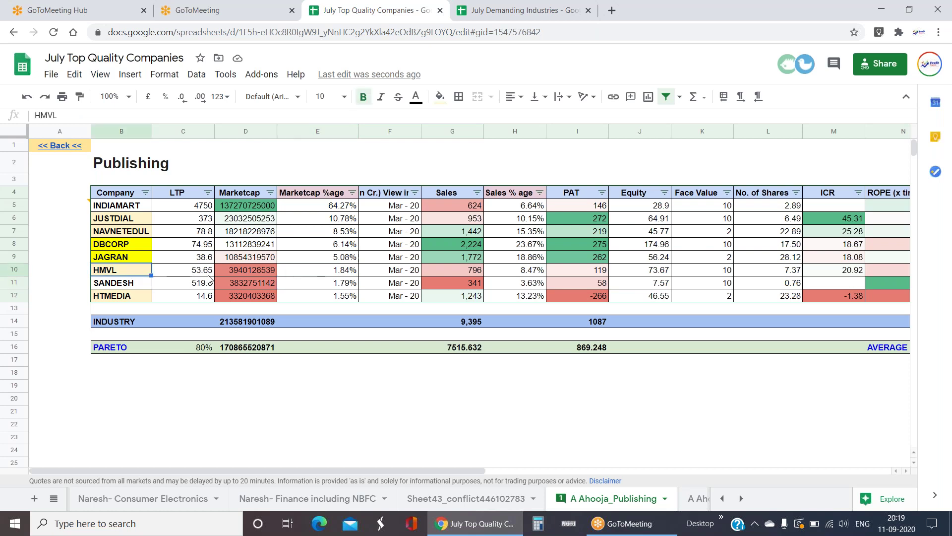
{"action": "left_click", "coordinate": [258, 270]}
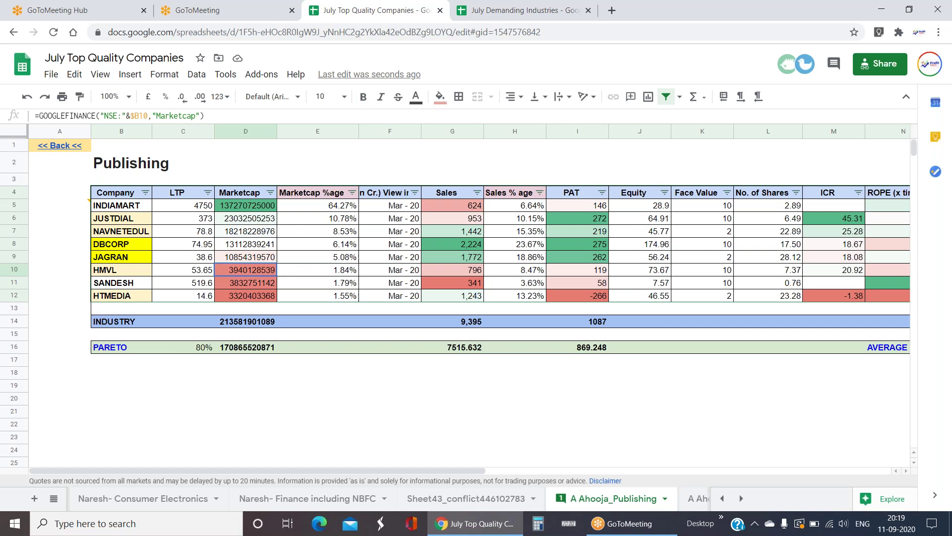
- Select the three smallest companies' Marketcap values to see their total
{"action": "left_click", "coordinate": [273, 372]}
{"action": "left_click_drag", "start_coordinate": [257, 269], "coordinate": [265, 300]}
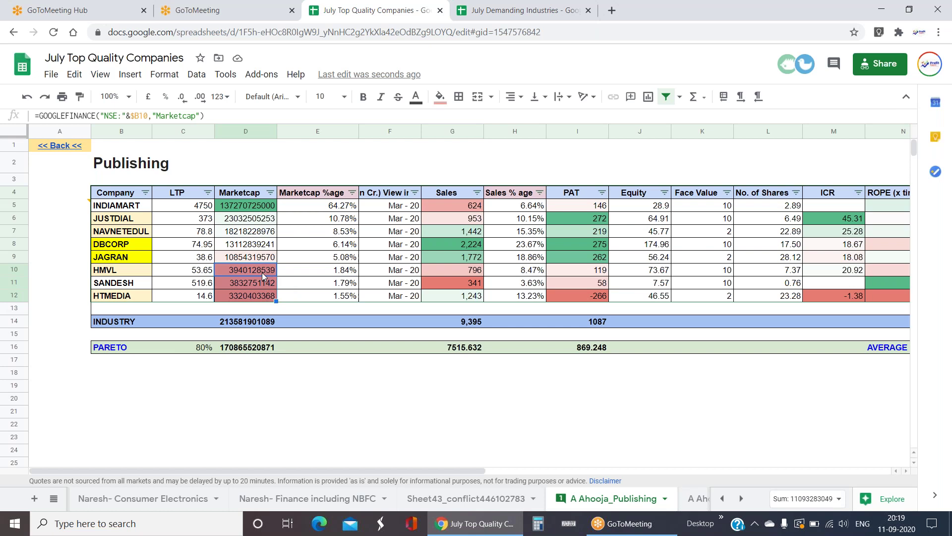
{"action": "left_click", "coordinate": [351, 424]}
{"action": "left_click_drag", "start_coordinate": [266, 274], "coordinate": [272, 300]}
{"action": "left_click", "coordinate": [261, 274], "text": "shift"}
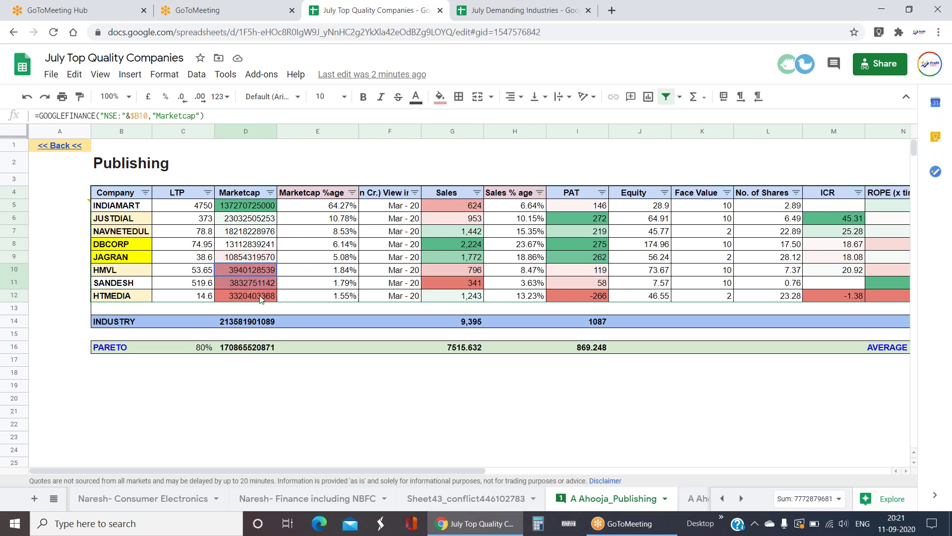
{"action": "left_click", "coordinate": [327, 387]}
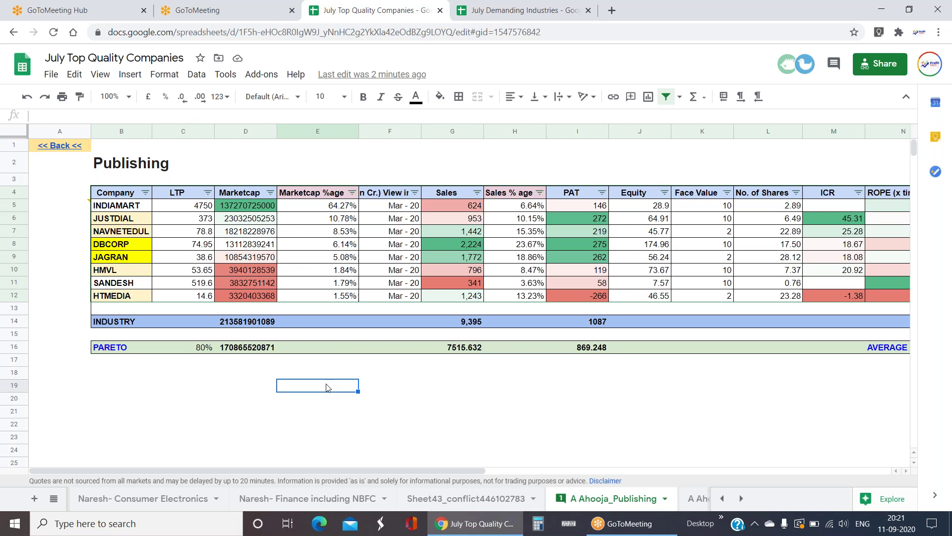
{"action": "left_click", "coordinate": [123, 194]}
{"action": "left_click_drag", "start_coordinate": [134, 268], "coordinate": [872, 294]}
{"action": "left_click", "coordinate": [872, 294]}
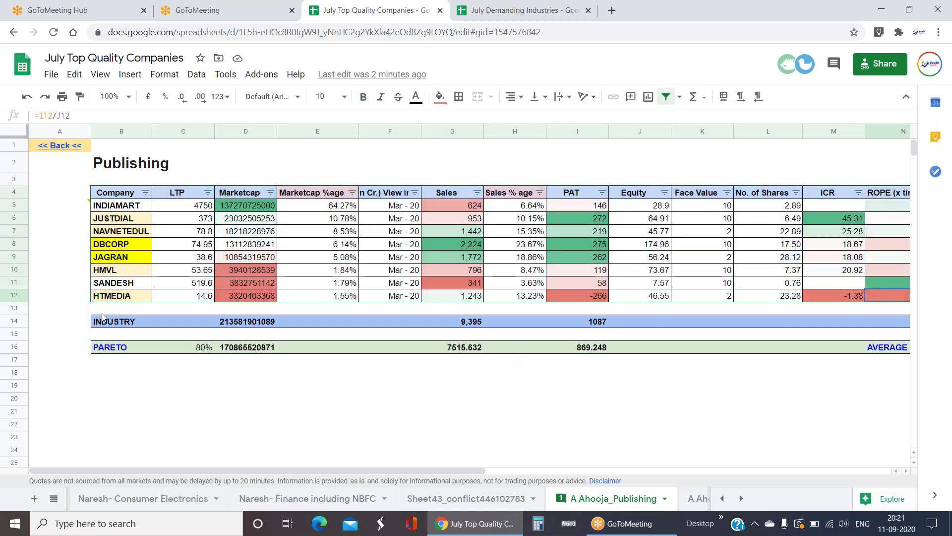
{"action": "left_click_drag", "start_coordinate": [137, 272], "coordinate": [142, 297]}
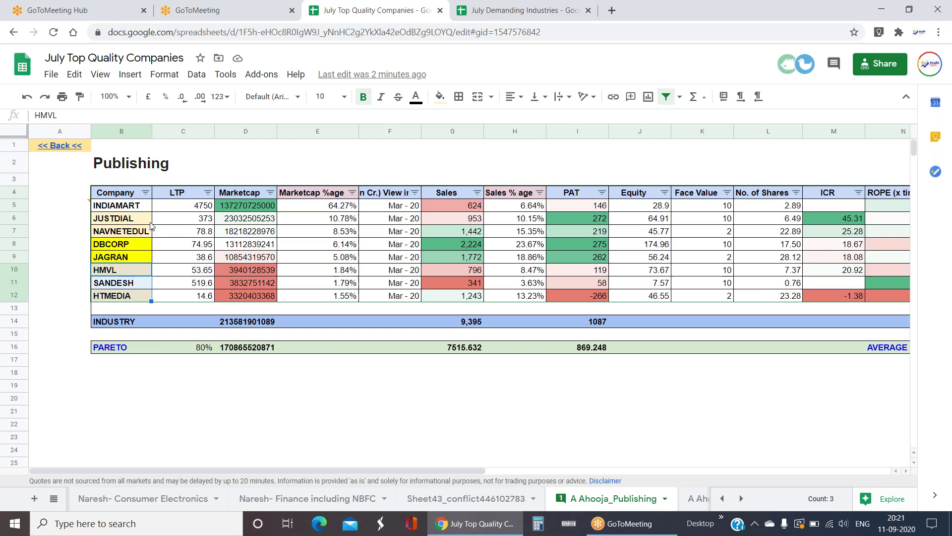
{"action": "left_click_drag", "start_coordinate": [148, 206], "coordinate": [150, 233]}
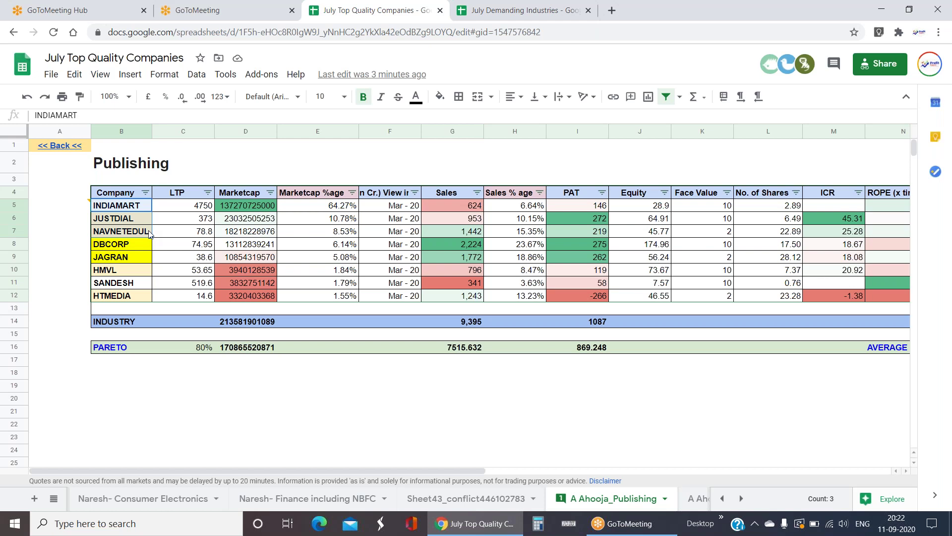
{"action": "left_click_drag", "start_coordinate": [140, 298], "coordinate": [320, 227]}
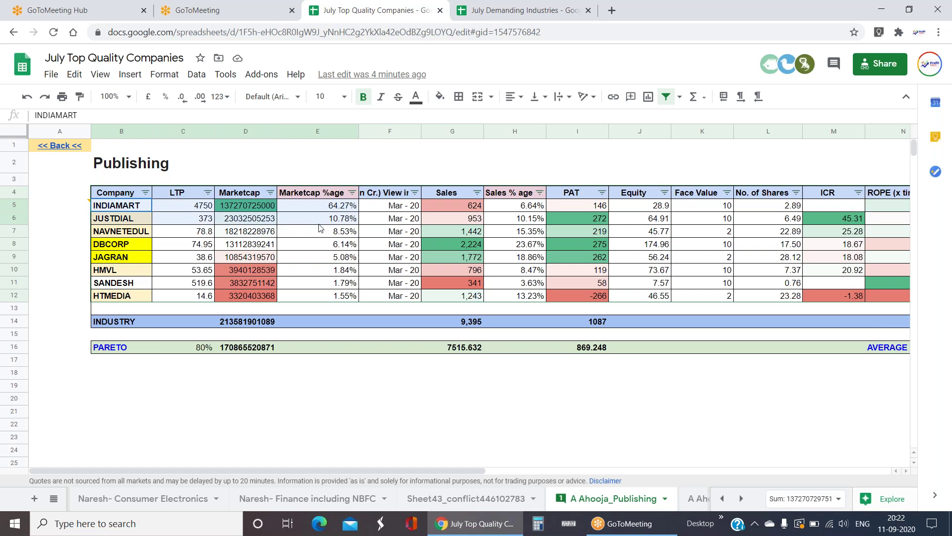
{"action": "left_click_drag", "start_coordinate": [139, 245], "coordinate": [378, 299]}
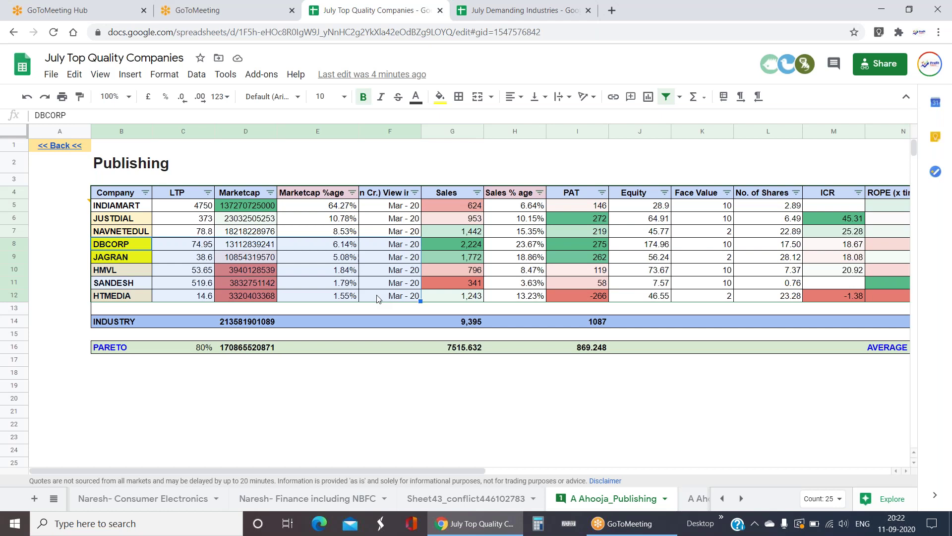
{"action": "left_click", "coordinate": [739, 391]}
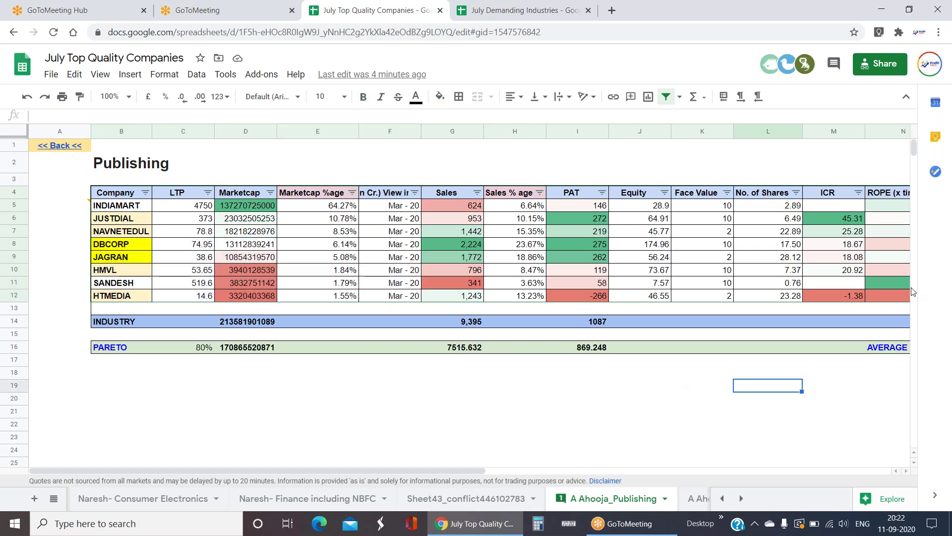
{"action": "left_click", "coordinate": [850, 298]}
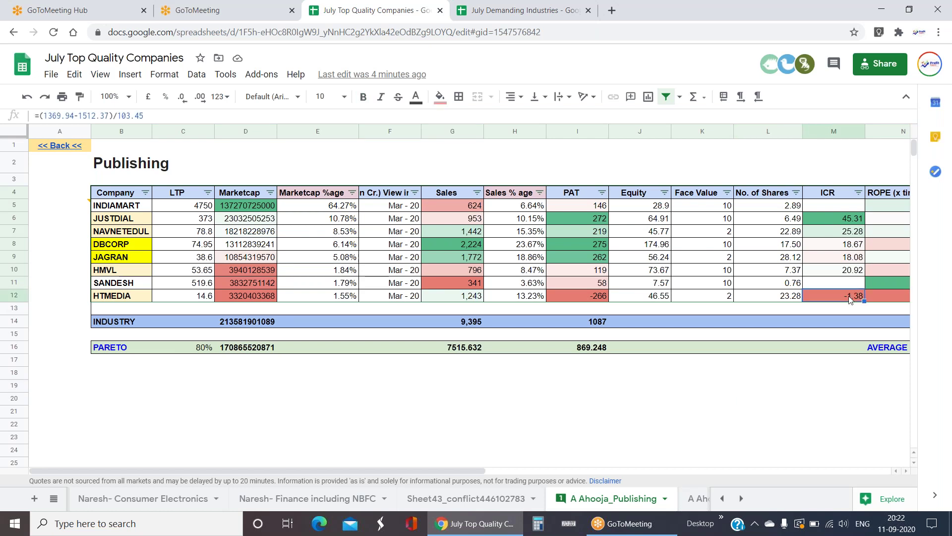
{"action": "left_click_drag", "start_coordinate": [835, 196], "coordinate": [852, 294]}
{"action": "left_click", "coordinate": [826, 389]}
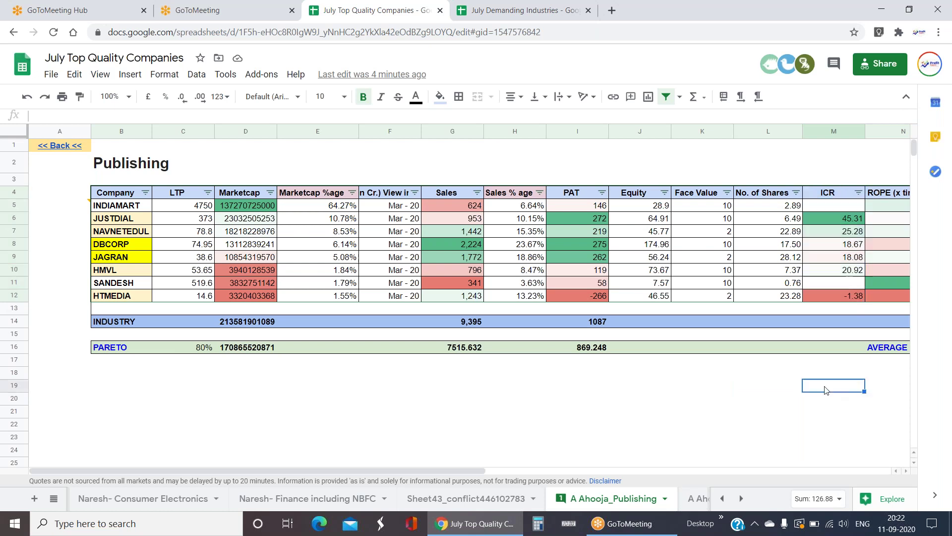
{"action": "left_click", "coordinate": [852, 298]}
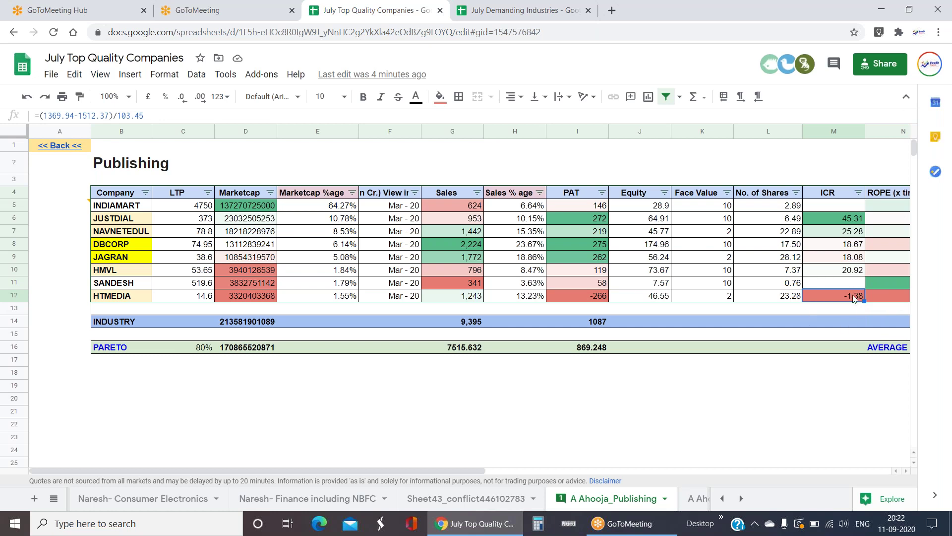
{"action": "key", "text": "Right"}
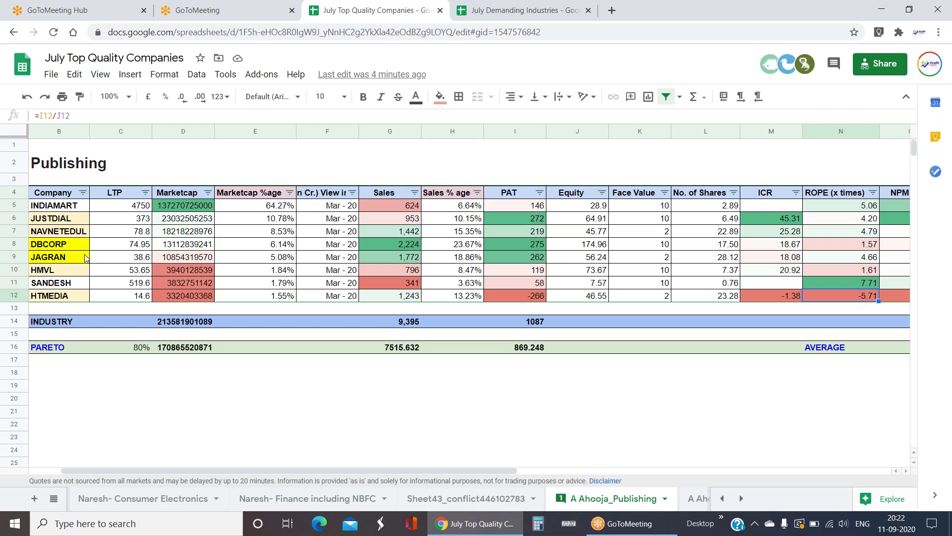
{"action": "left_click", "coordinate": [78, 285]}
{"action": "left_click", "coordinate": [77, 246]}
{"action": "left_click", "coordinate": [77, 284]}
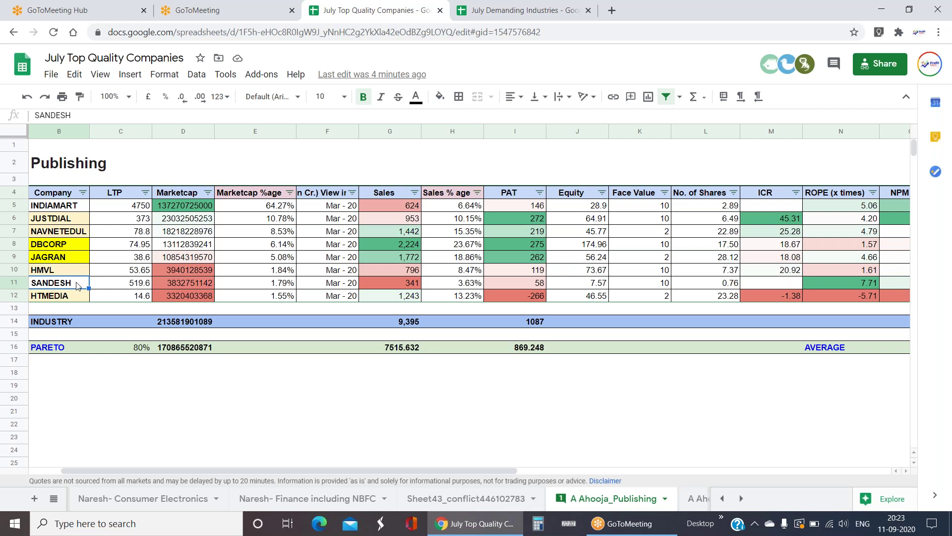
{"action": "left_click", "coordinate": [875, 248]}
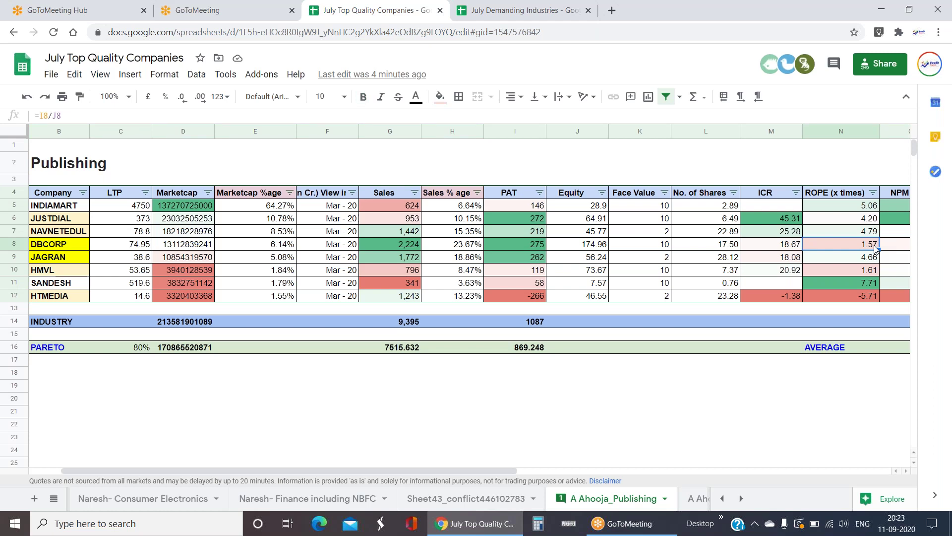
{"action": "left_click", "coordinate": [867, 282]}
{"action": "left_click", "coordinate": [864, 271]}
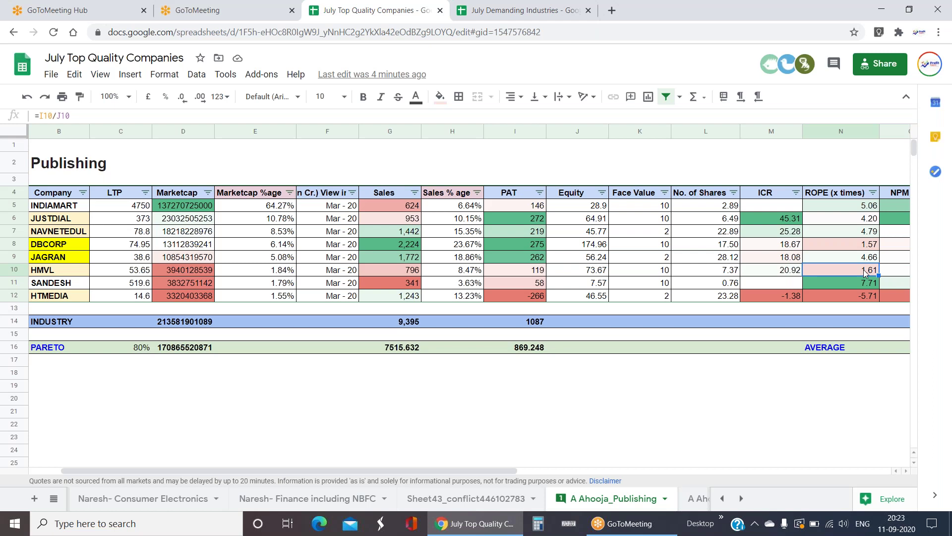
{"action": "key", "text": "Right"}
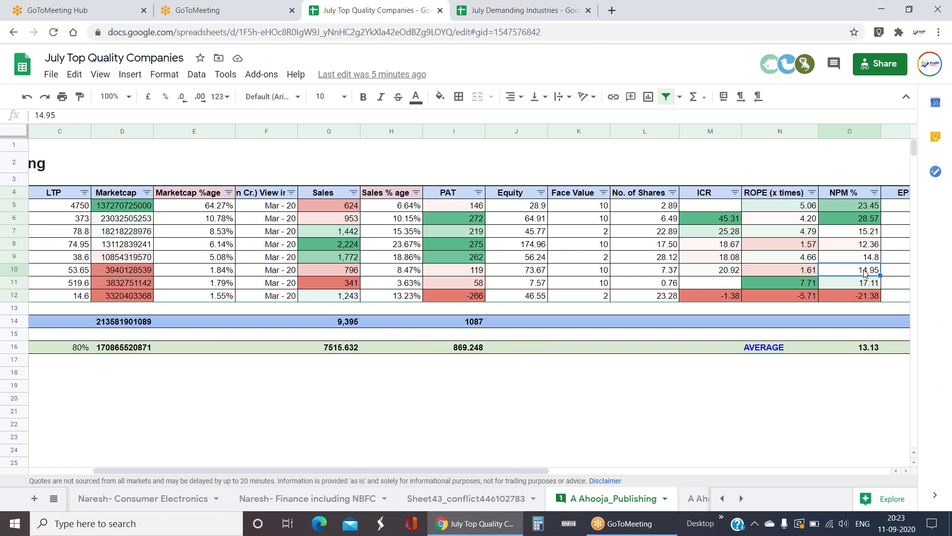
{"action": "left_click", "coordinate": [814, 359]}
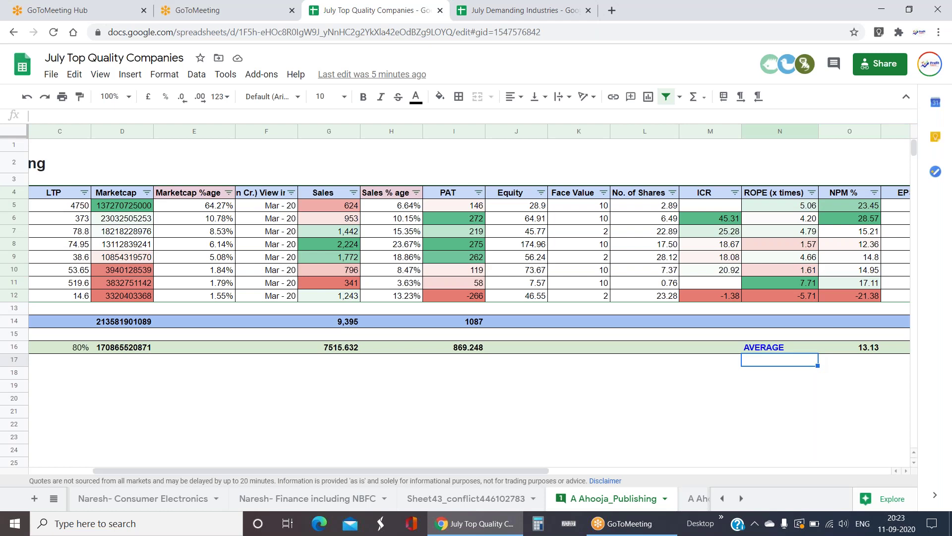
{"action": "left_click_drag", "start_coordinate": [869, 246], "coordinate": [868, 288]}
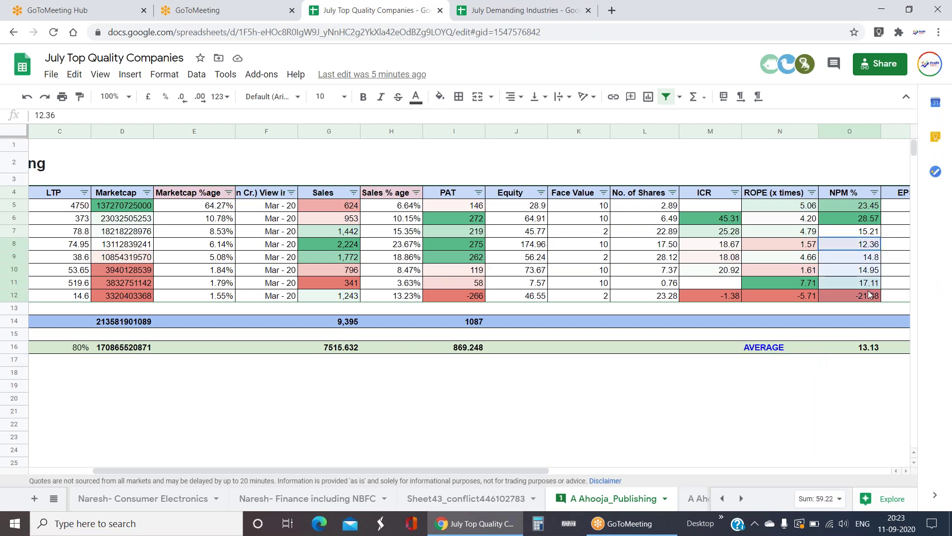
{"action": "left_click", "coordinate": [850, 428]}
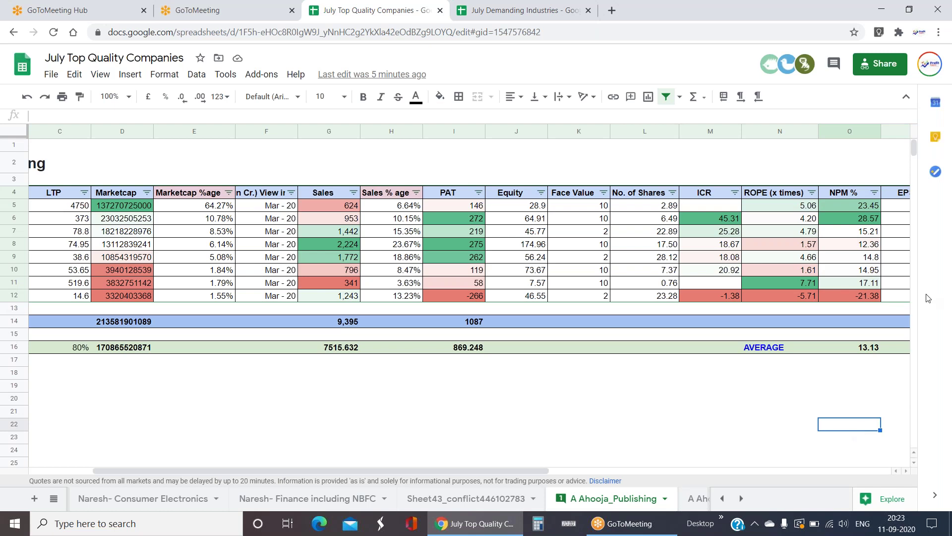
{"action": "left_click_drag", "start_coordinate": [867, 206], "coordinate": [864, 223]}
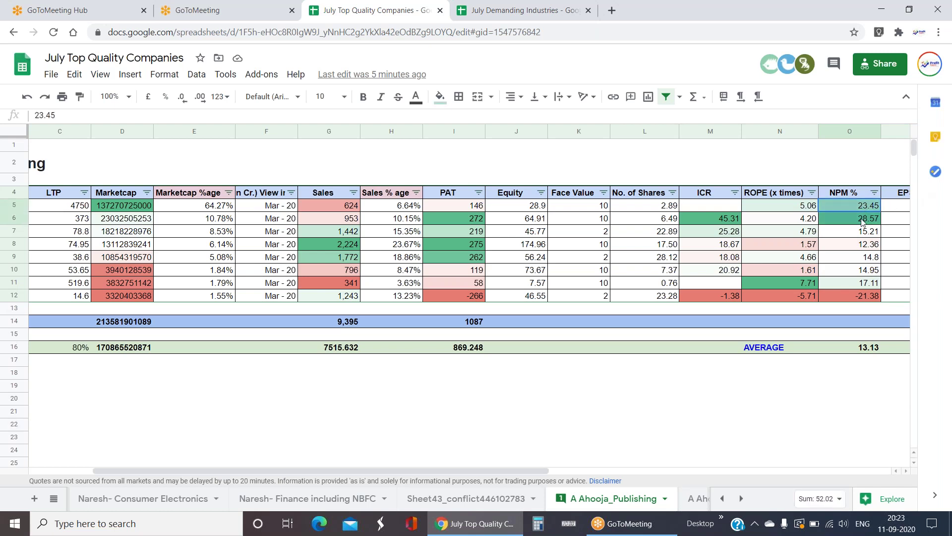
{"action": "left_click", "coordinate": [874, 208]}
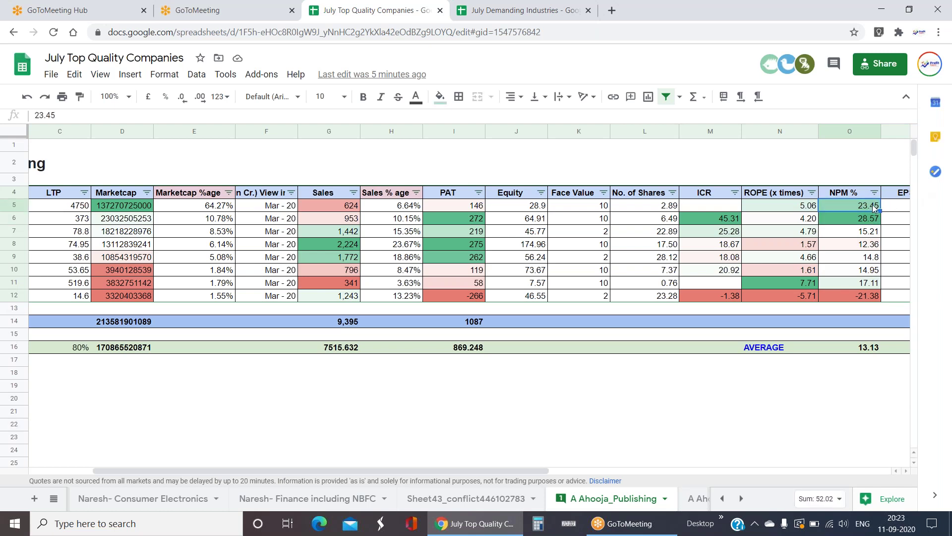
{"action": "left_click", "coordinate": [871, 223]}
{"action": "key", "text": "Up"}
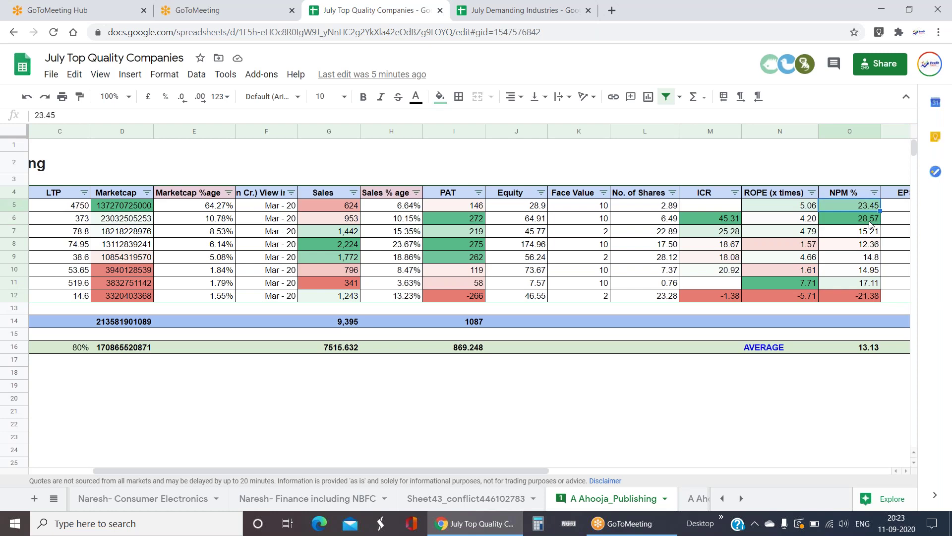
{"action": "key", "text": "Left"}
{"action": "key", "text": "Left"}
{"action": "key", "text": "Left"}
{"action": "key", "text": "Left"}
{"action": "key", "text": "Left"}
{"action": "key", "text": "Left"}
{"action": "key", "text": "Left"}
{"action": "key", "text": "Left"}
{"action": "key", "text": "Left"}
{"action": "key", "text": "Left"}
{"action": "key", "text": "Left"}
{"action": "key", "text": "Left"}
{"action": "key", "text": "Left"}
{"action": "key", "text": "Left"}
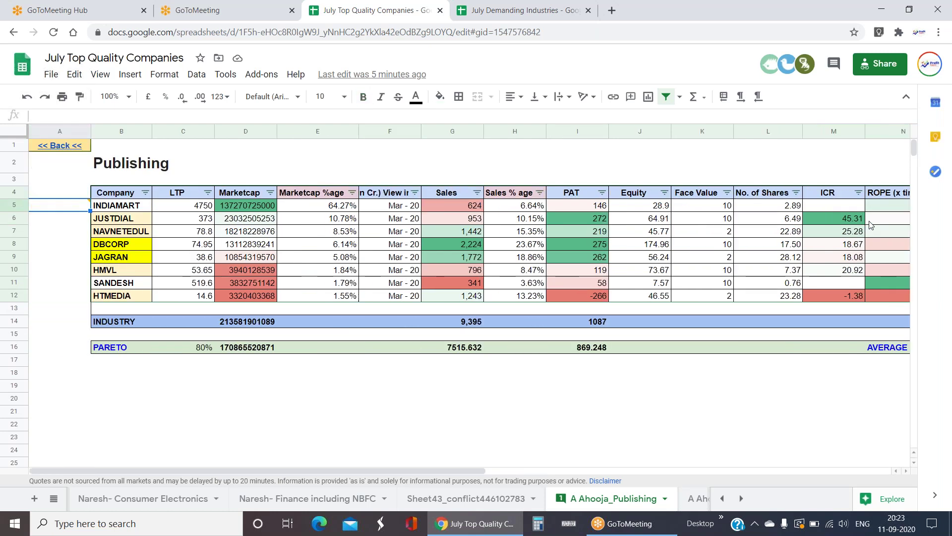
{"action": "key", "text": "Right"}
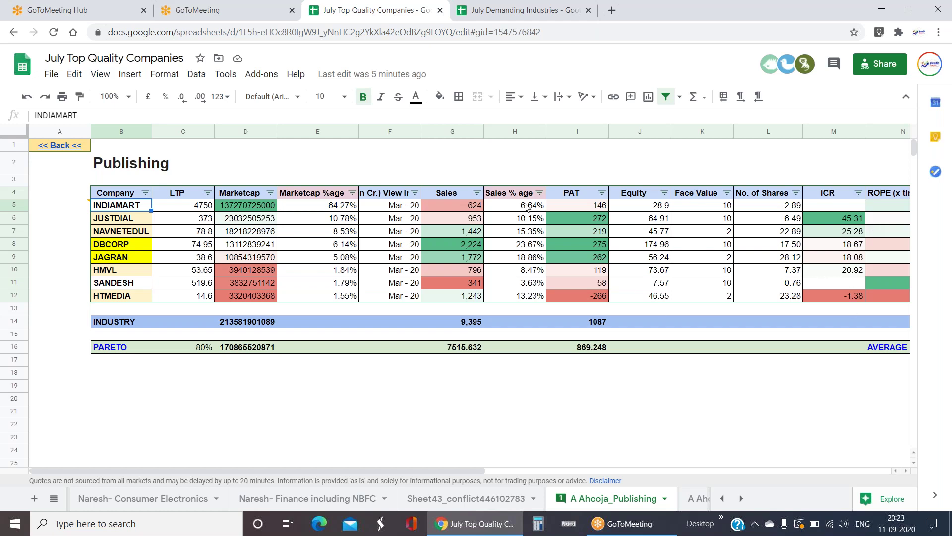
{"action": "left_click", "coordinate": [132, 194]}
{"action": "left_click_drag", "start_coordinate": [133, 241], "coordinate": [134, 297]}
{"action": "left_click", "coordinate": [181, 387]}
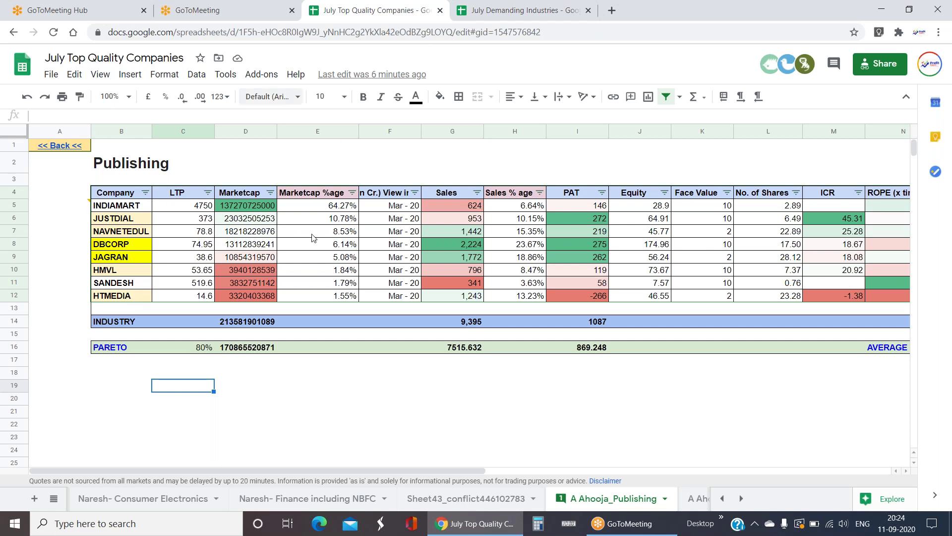
{"action": "left_click", "coordinate": [336, 212]}
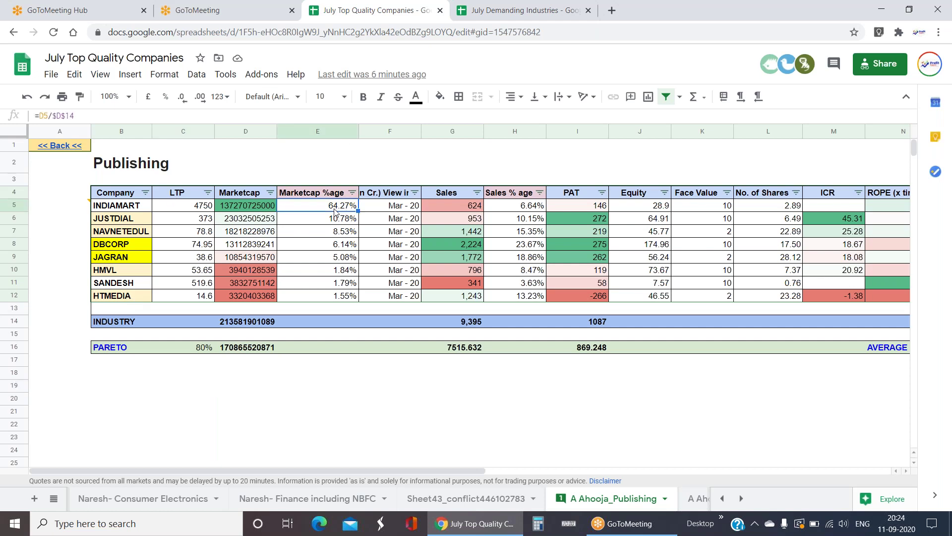
{"action": "key", "text": "Down"}
{"action": "key", "text": "Left"}
{"action": "key", "text": "Left"}
{"action": "key", "text": "Down"}
{"action": "key", "text": "Down"}
{"action": "key", "text": "Left"}
{"action": "key", "text": "Down"}
{"action": "key", "text": "Down"}
{"action": "key", "text": "Down"}
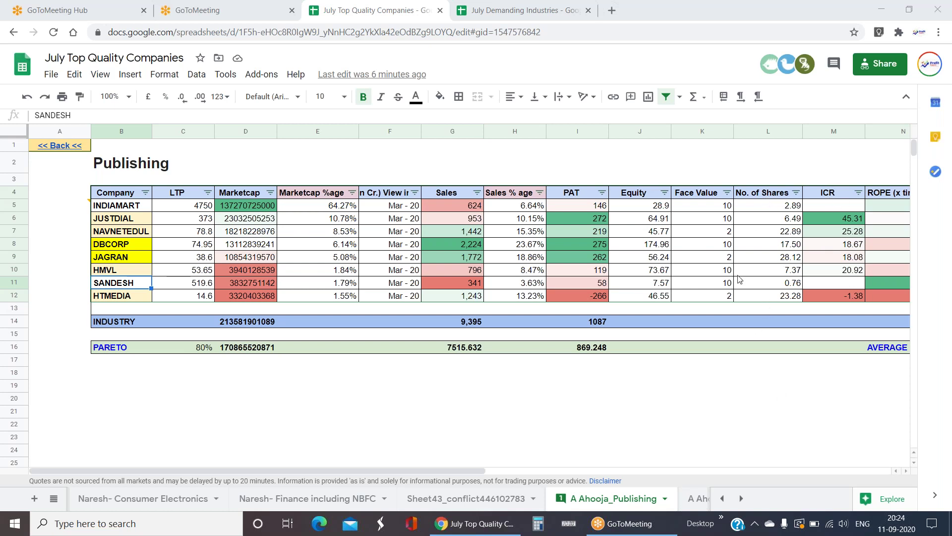
{"action": "left_click", "coordinate": [138, 243]}
{"action": "left_click", "coordinate": [128, 287]}
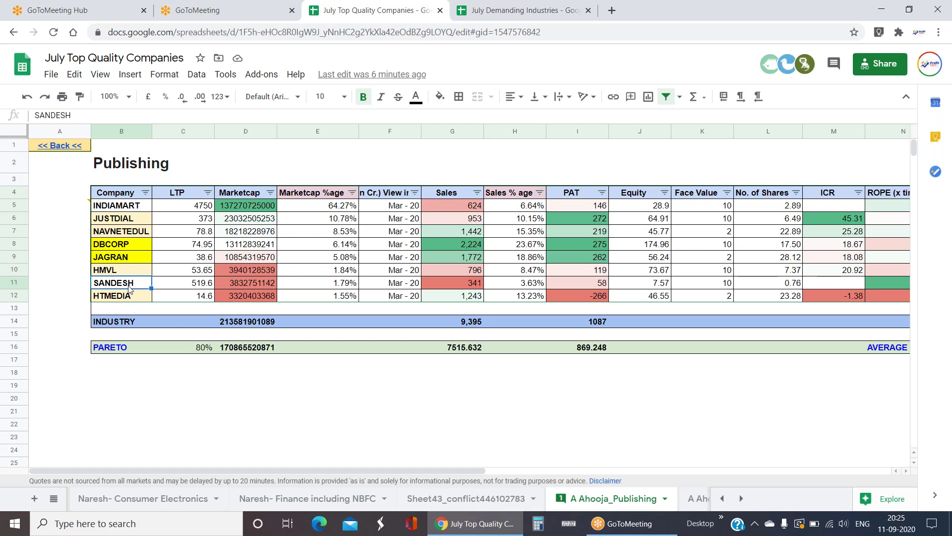
{"action": "left_click", "coordinate": [125, 247]}
{"action": "left_click", "coordinate": [143, 289]}
{"action": "left_click", "coordinate": [218, 209]}
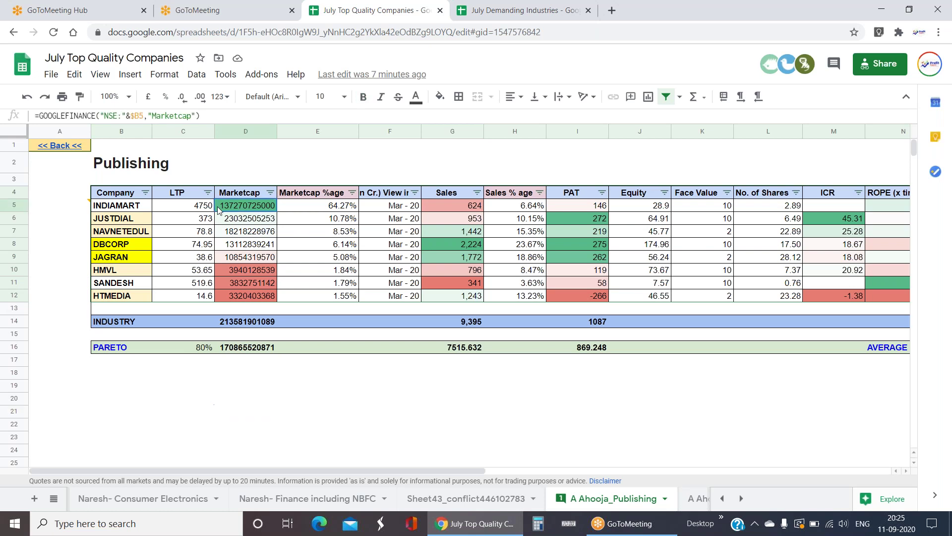
{"action": "key", "text": "Right"}
{"action": "key", "text": "Right"}
{"action": "key", "text": "Right"}
{"action": "key", "text": "Right"}
{"action": "key", "text": "Right"}
{"action": "key", "text": "Right"}
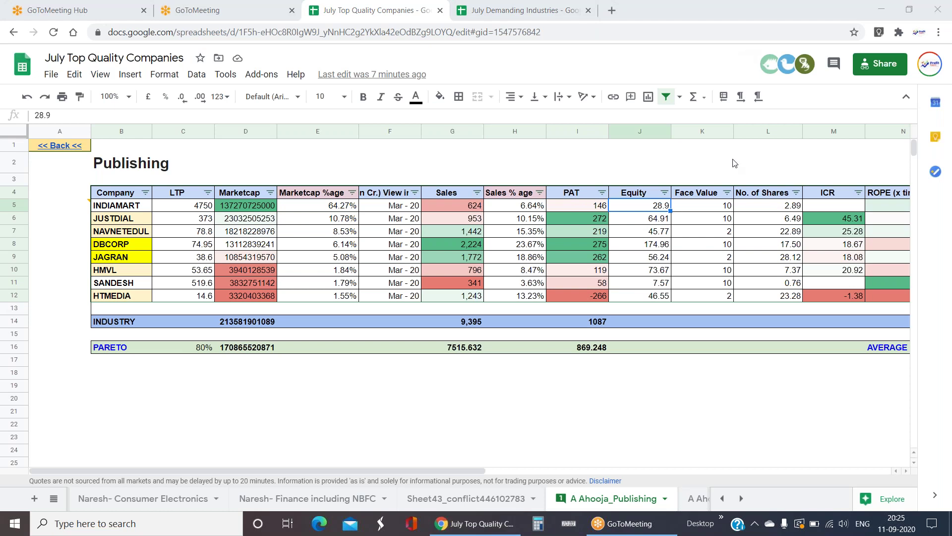
{"action": "left_click", "coordinate": [646, 222]}
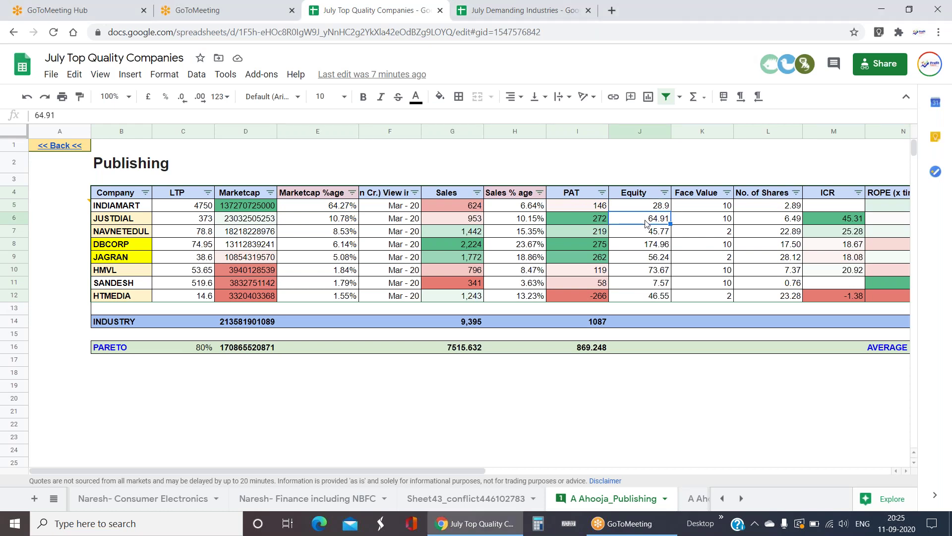
{"action": "key", "text": "Right"}
{"action": "key", "text": "Right"}
{"action": "key", "text": "Right"}
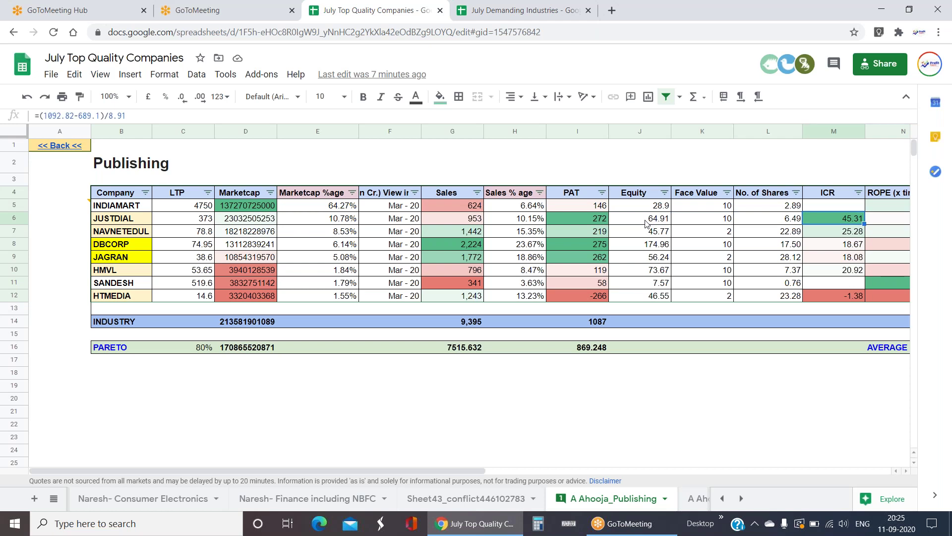
{"action": "key", "text": "Right"}
{"action": "key", "text": "Right"}
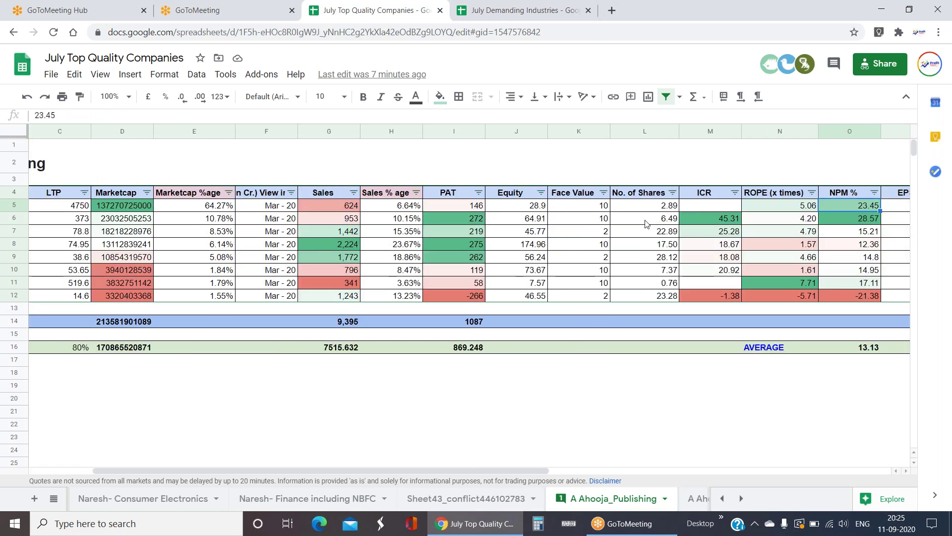
{"action": "key", "text": "Left"}
{"action": "key", "text": "Left"}
{"action": "key", "text": "Left"}
{"action": "key", "text": "Left"}
{"action": "key", "text": "Left"}
{"action": "key", "text": "Left"}
{"action": "key", "text": "Left"}
{"action": "key", "text": "Left"}
{"action": "key", "text": "Left"}
{"action": "key", "text": "Left"}
{"action": "key", "text": "Left"}
{"action": "key", "text": "Left"}
{"action": "key", "text": "Left"}
{"action": "key", "text": "Left"}
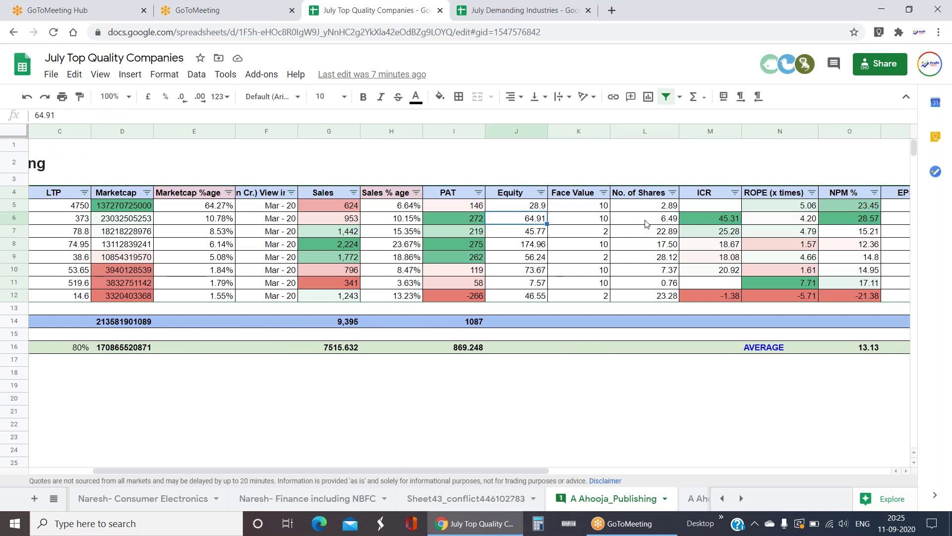
{"action": "key", "text": "Right"}
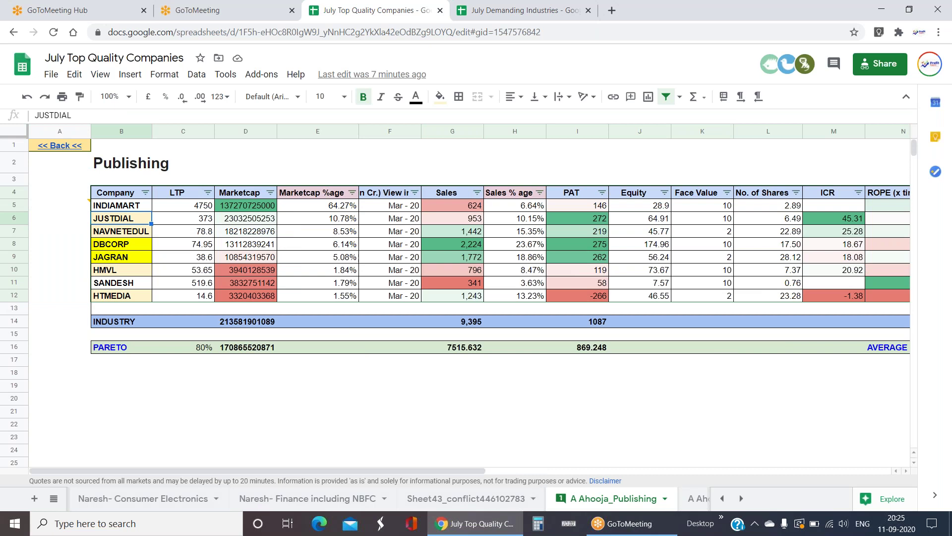
{"action": "left_click", "coordinate": [54, 498]}
{"action": "scroll", "coordinate": [96, 415], "scroll_direction": "up", "scroll_amount": 1}
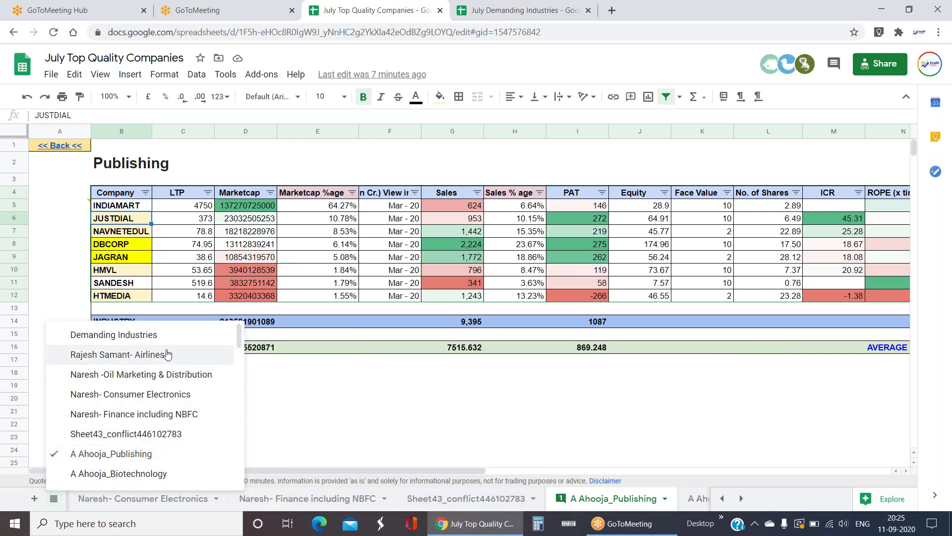
{"action": "left_click", "coordinate": [391, 438]}
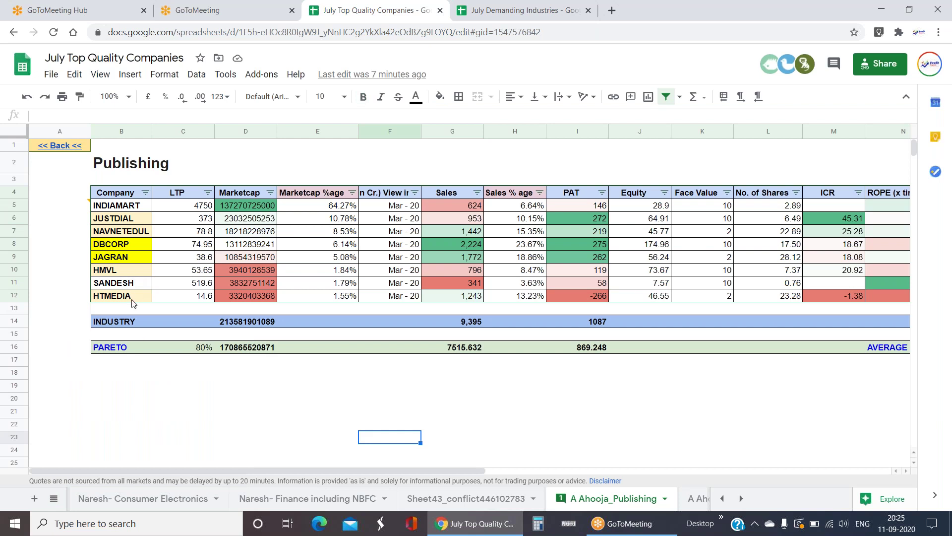
{"action": "left_click", "coordinate": [132, 300]}
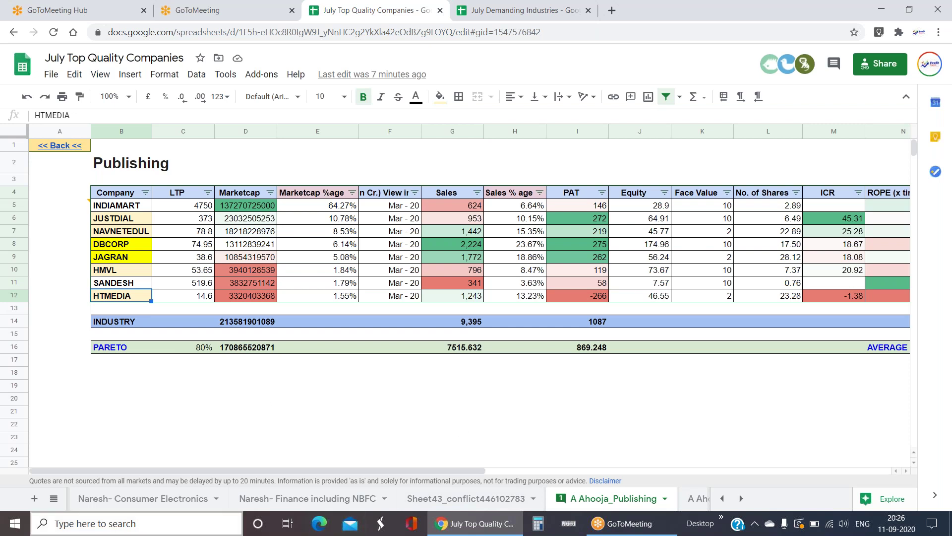
{"action": "left_click", "coordinate": [54, 503]}
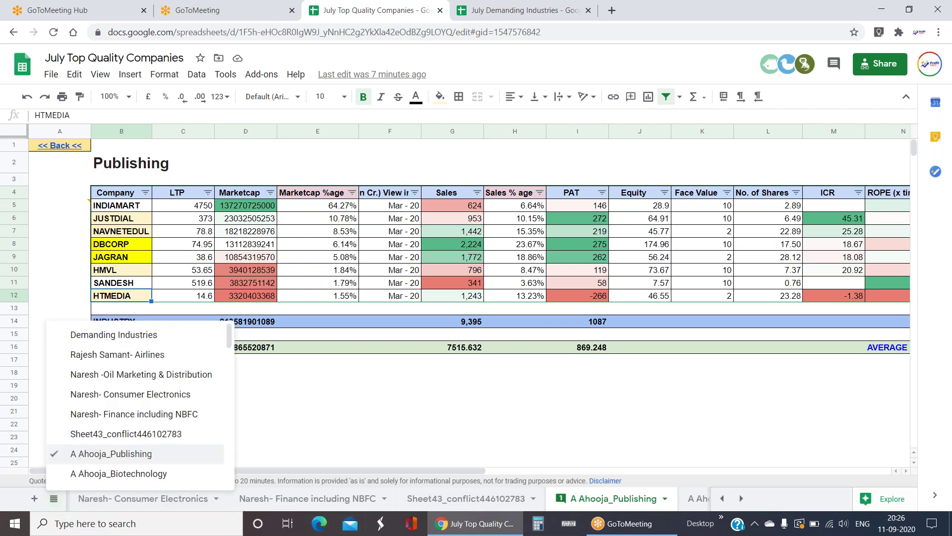
{"action": "left_click", "coordinate": [369, 451]}
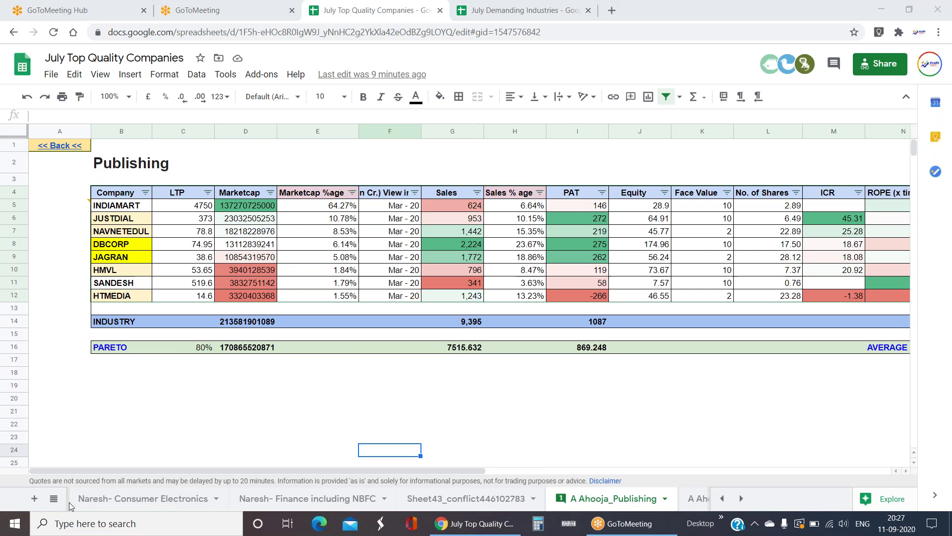
{"action": "left_click", "coordinate": [53, 498]}
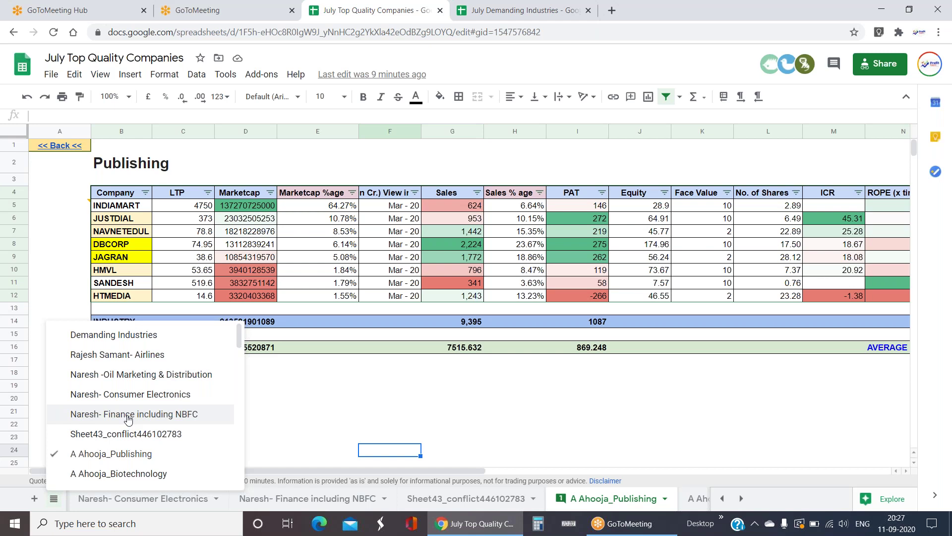
{"action": "left_click", "coordinate": [438, 430]}
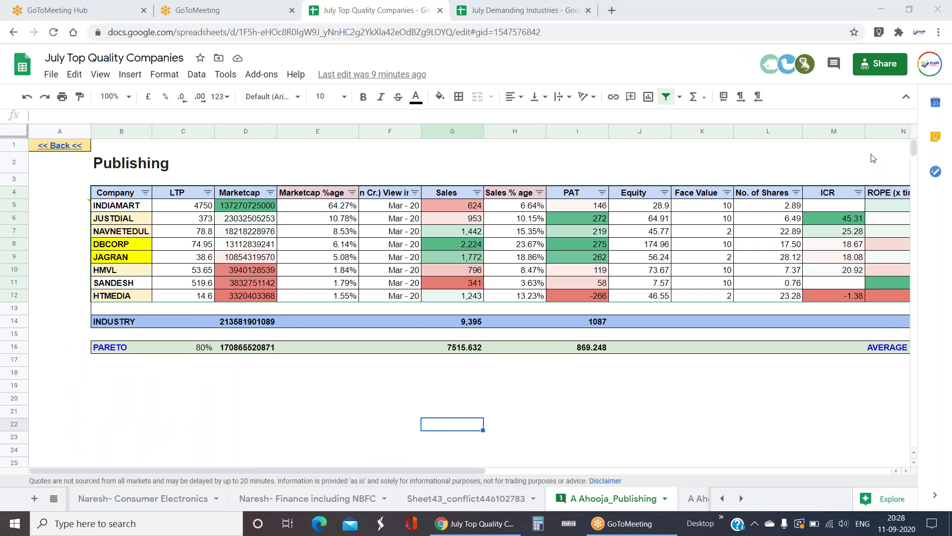
{"action": "left_click", "coordinate": [823, 221]}
{"action": "key", "text": "Left"}
{"action": "key", "text": "Left"}
{"action": "key", "text": "Left"}
{"action": "key", "text": "Left"}
{"action": "key", "text": "Left"}
{"action": "key", "text": "Left"}
{"action": "key", "text": "Left"}
{"action": "key", "text": "Left"}
{"action": "key", "text": "Left"}
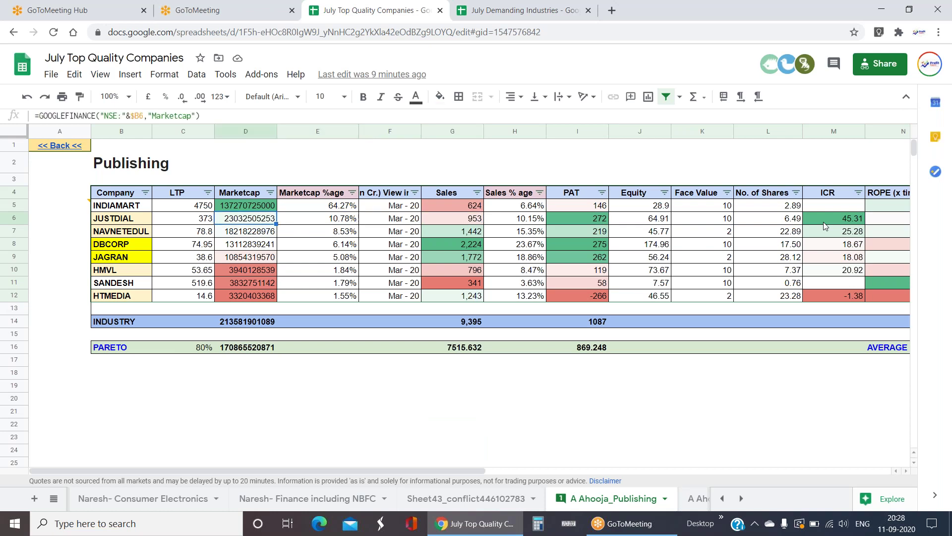
{"action": "key", "text": "Up"}
{"action": "key", "text": "Right"}
{"action": "key", "text": "Right"}
{"action": "key", "text": "Right"}
{"action": "key", "text": "Right"}
{"action": "key", "text": "Right"}
{"action": "key", "text": "Right"}
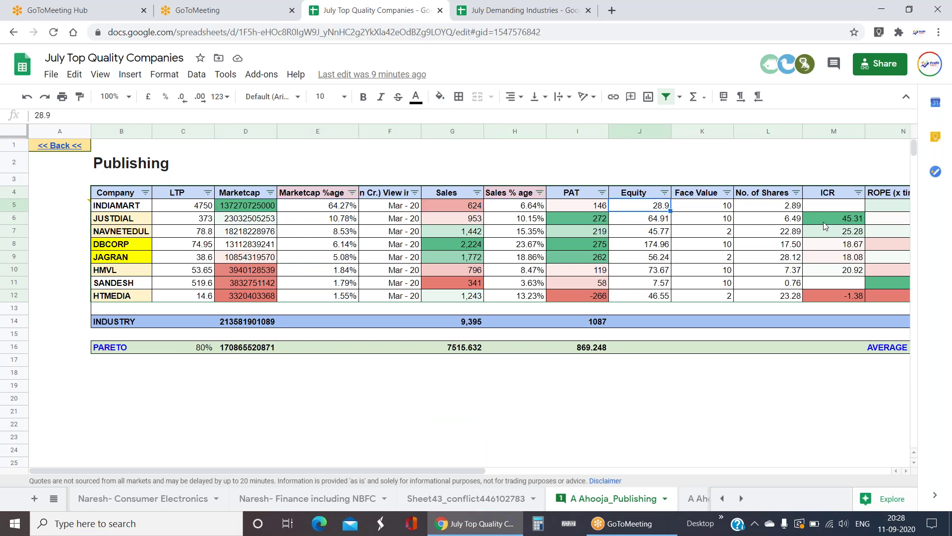
{"action": "key", "text": "Left"}
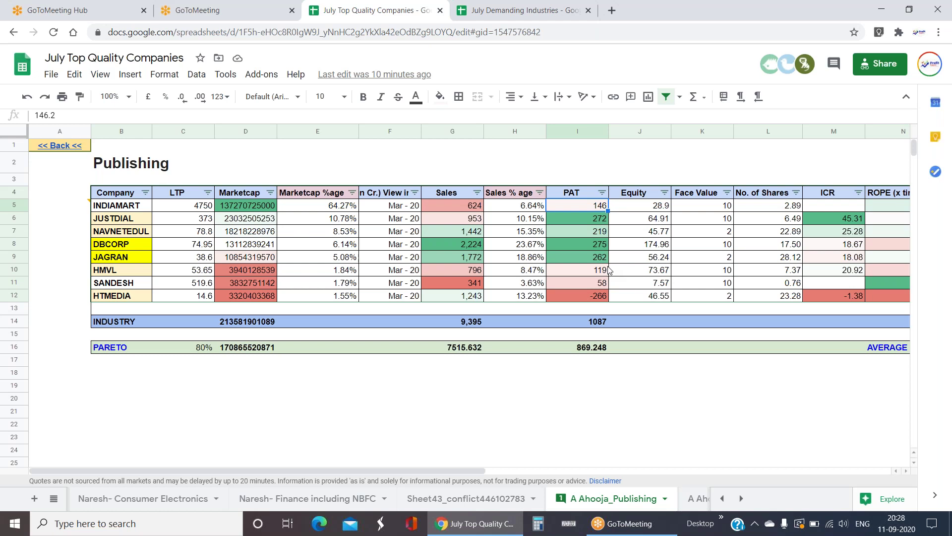
{"action": "left_click", "coordinate": [245, 209]}
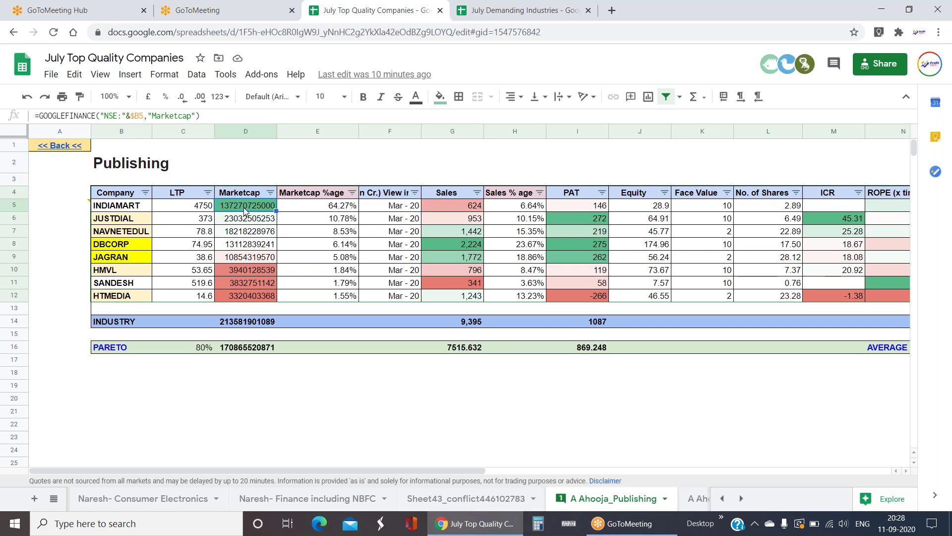
{"action": "left_click", "coordinate": [245, 222], "text": "shift"}
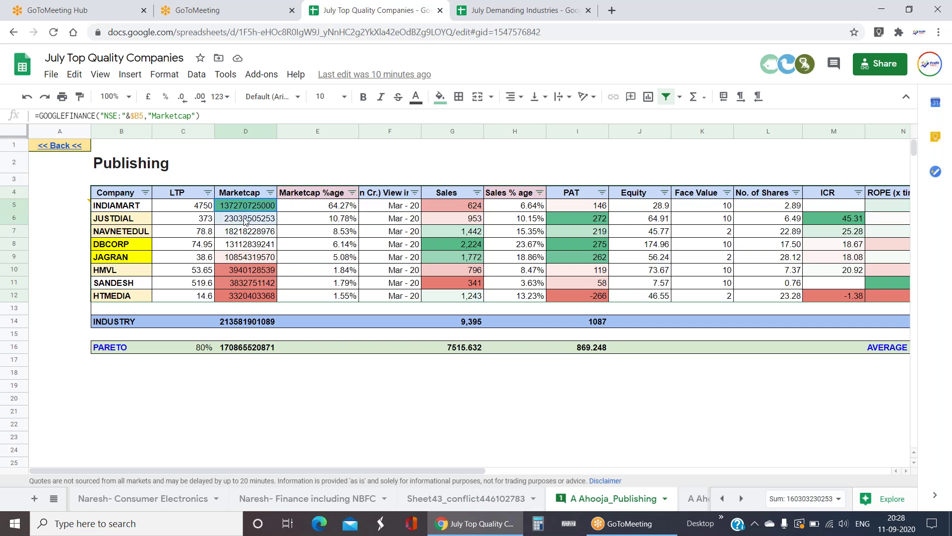
{"action": "left_click", "coordinate": [459, 209]}
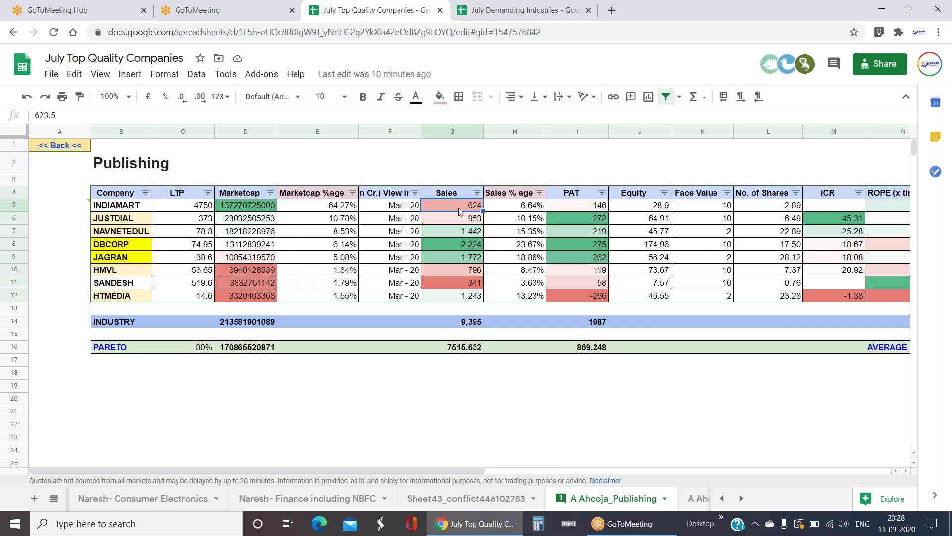
{"action": "key", "text": "Right"}
{"action": "key", "text": "Right"}
{"action": "key", "text": "Right"}
{"action": "key", "text": "Right"}
{"action": "key", "text": "Right"}
{"action": "key", "text": "Right"}
{"action": "key", "text": "Right"}
{"action": "key", "text": "Right"}
{"action": "key", "text": "Right"}
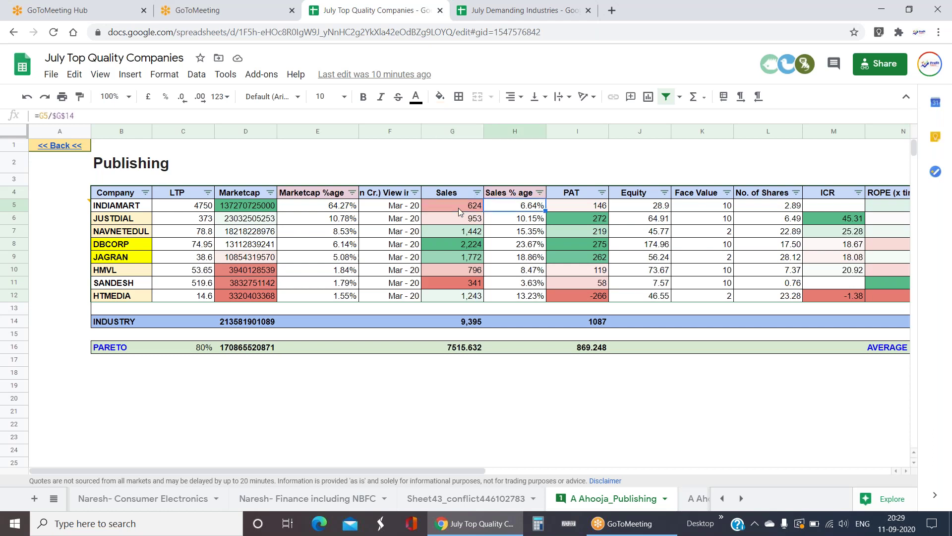
{"action": "key", "text": "Right"}
{"action": "key", "text": "Right"}
{"action": "key", "text": "Right"}
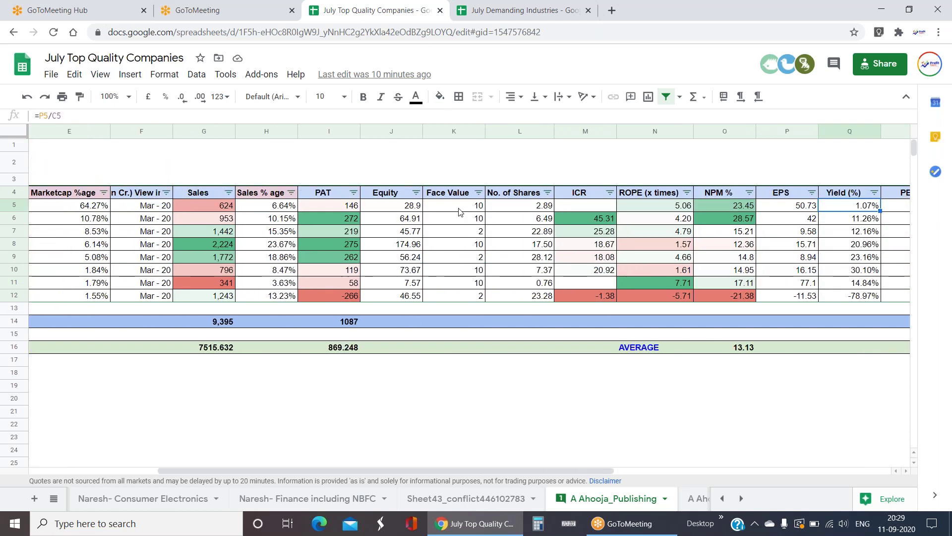
{"action": "key", "text": "Left"}
{"action": "key", "text": "Left"}
{"action": "key", "text": "Left"}
{"action": "key", "text": "Left"}
{"action": "key", "text": "Left"}
{"action": "key", "text": "Left"}
{"action": "key", "text": "Left"}
{"action": "key", "text": "Left"}
{"action": "key", "text": "Left"}
{"action": "key", "text": "Left"}
{"action": "key", "text": "Left"}
{"action": "key", "text": "Left"}
{"action": "key", "text": "Left"}
{"action": "key", "text": "Left"}
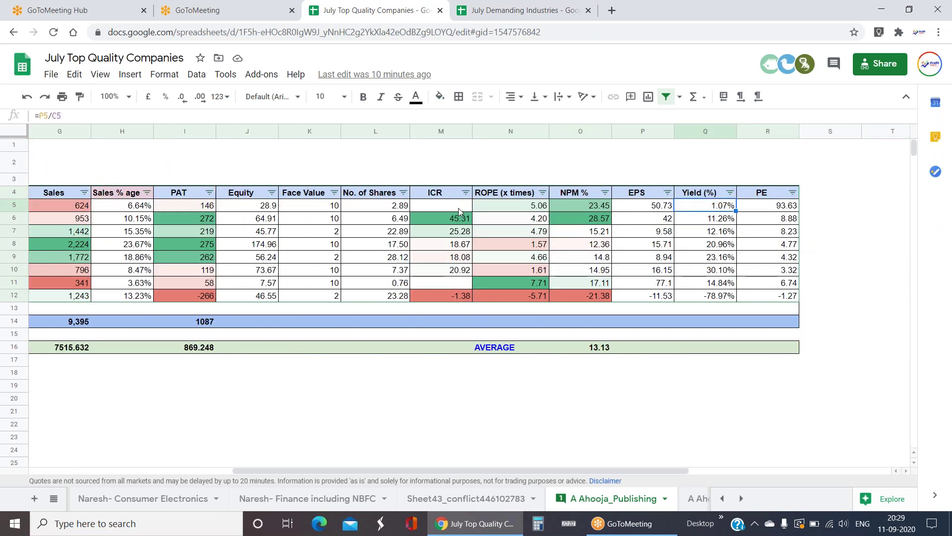
{"action": "key", "text": "Left"}
{"action": "key", "text": "Left"}
{"action": "key", "text": "Left"}
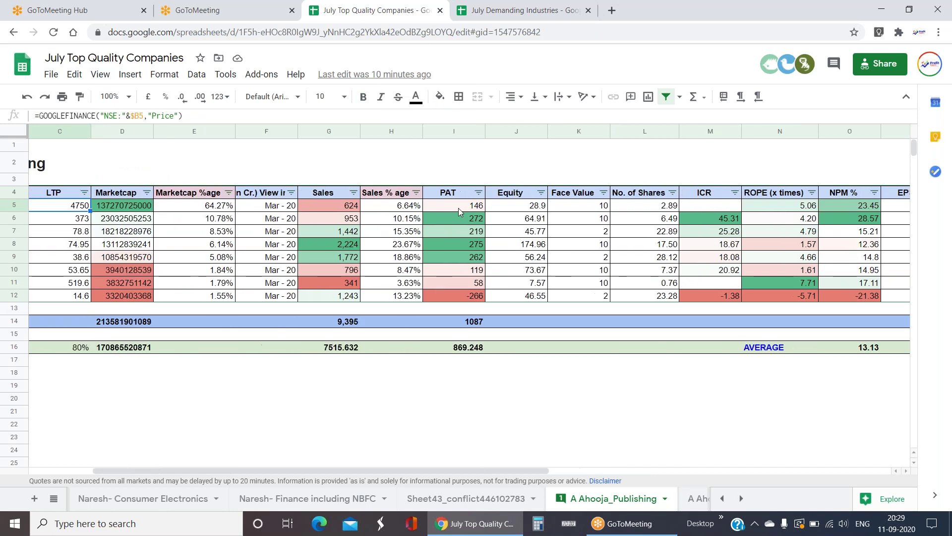
{"action": "key", "text": "Left"}
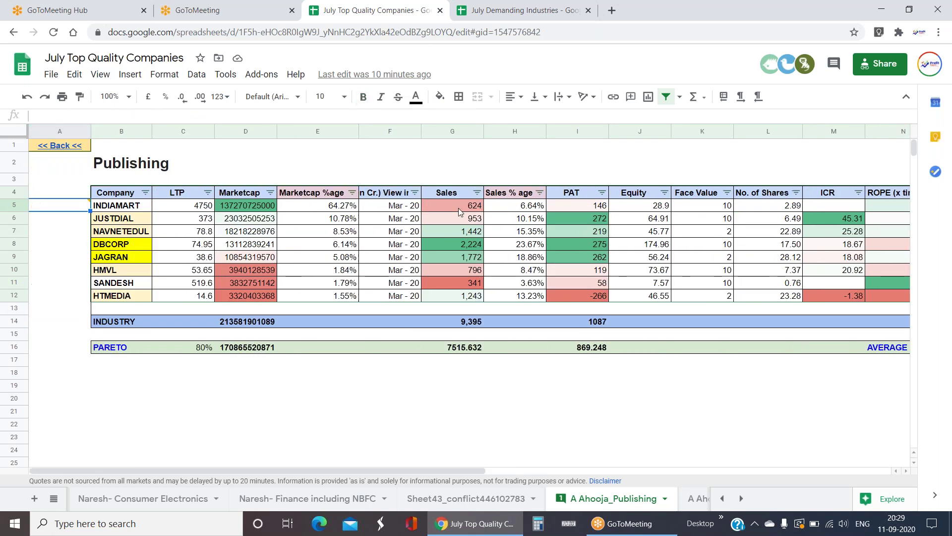
{"action": "key", "text": "Right"}
{"action": "key", "text": "Right"}
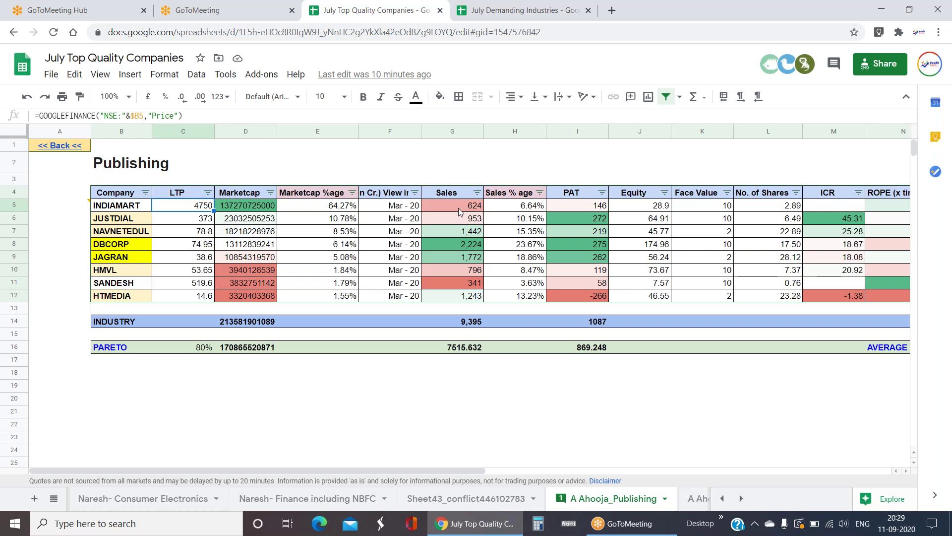
{"action": "key", "text": "shift+Down"}
{"action": "key", "text": "Right"}
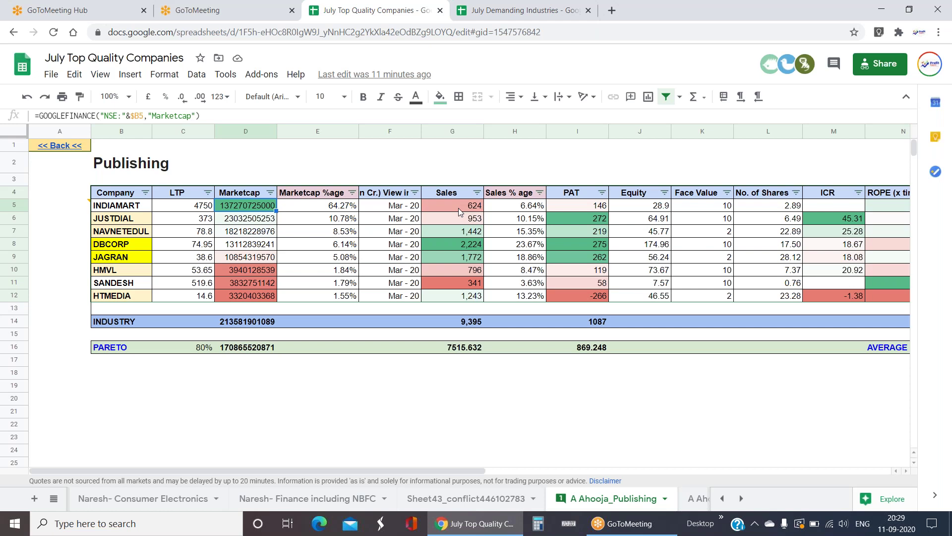
{"action": "key", "text": "Right"}
{"action": "key", "text": "Right"}
{"action": "key", "text": "Right"}
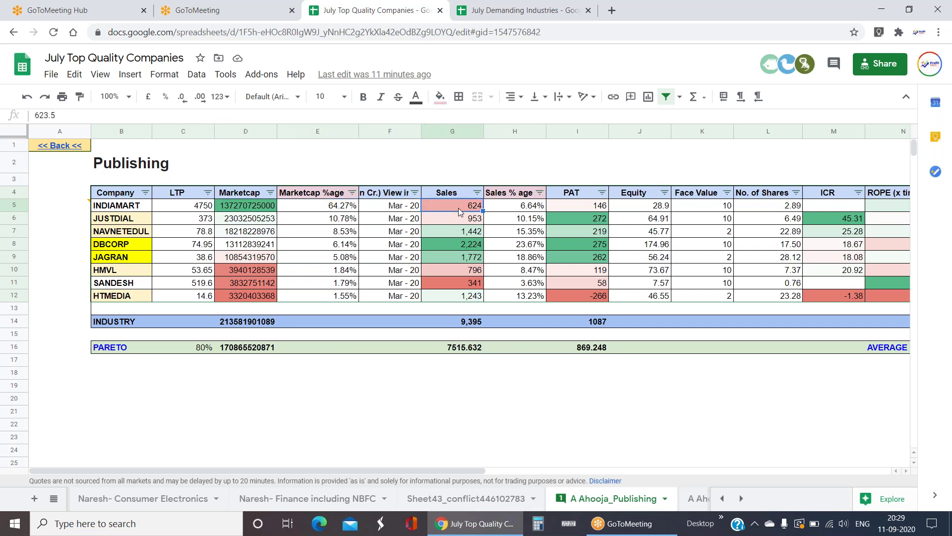
{"action": "key", "text": "Down"}
{"action": "key", "text": "Down"}
{"action": "key", "text": "Down"}
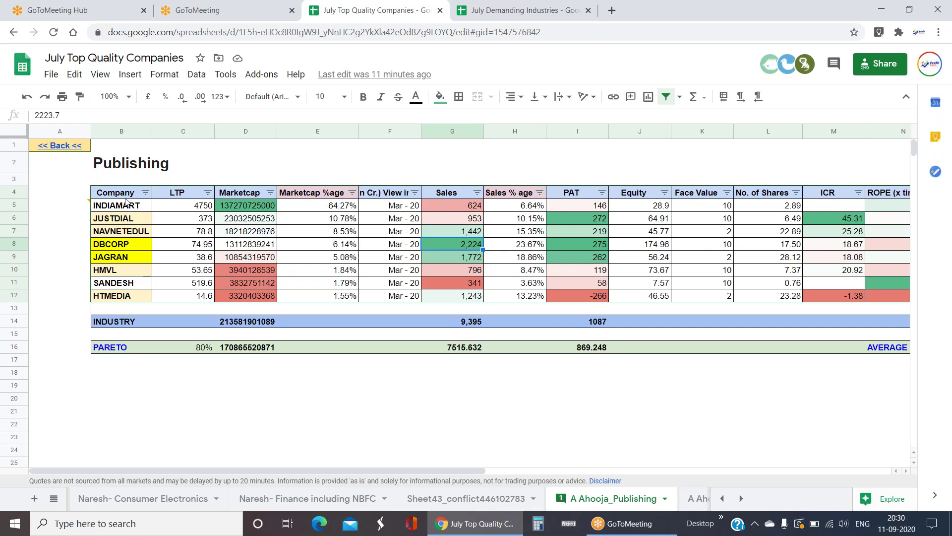
{"action": "left_click_drag", "start_coordinate": [125, 205], "coordinate": [130, 218]}
{"action": "left_click_drag", "start_coordinate": [359, 235], "coordinate": [590, 223]}
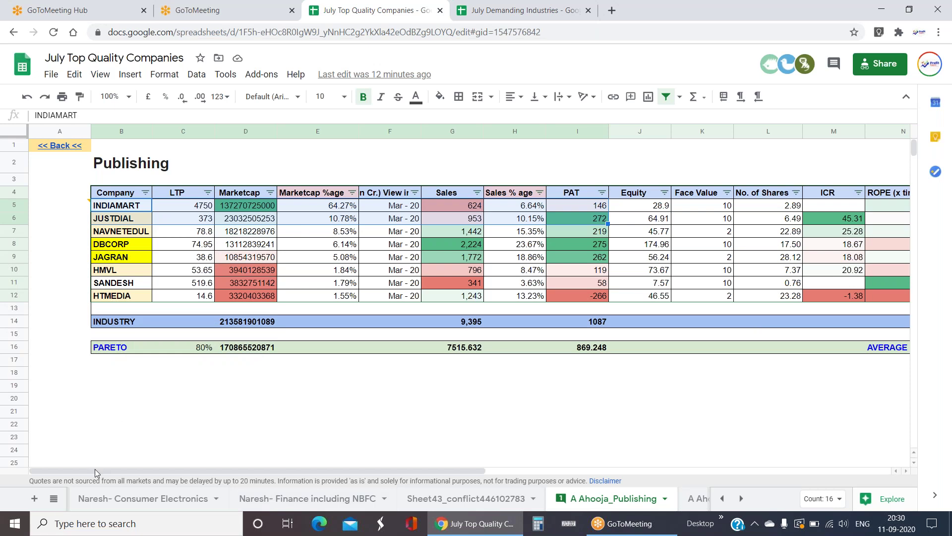
- Go to the Demanding Industries sheet and follow the Biotechnology link
{"action": "left_click", "coordinate": [53, 498]}
{"action": "left_click", "coordinate": [130, 340]}
{"action": "mouse_move", "coordinate": [130, 340]}
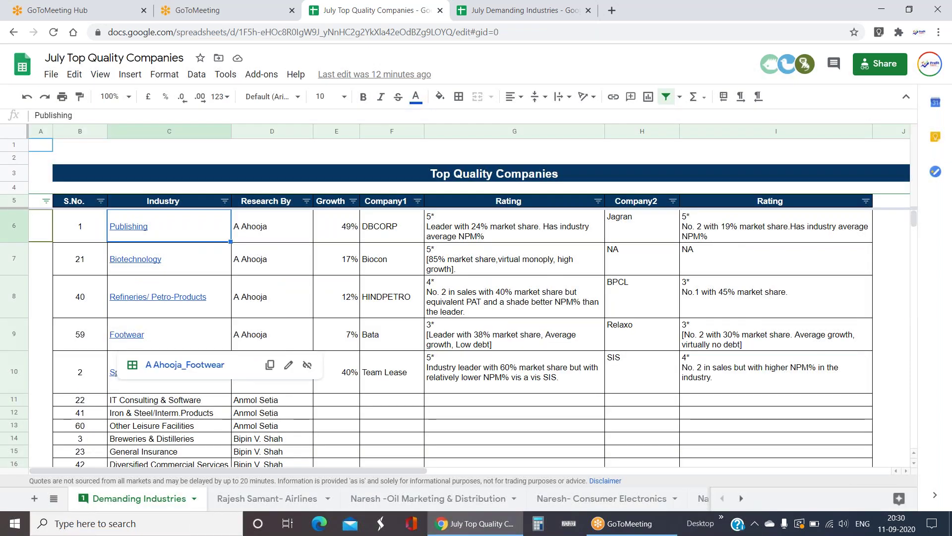
{"action": "left_click", "coordinate": [156, 266]}
{"action": "left_click", "coordinate": [168, 292]}
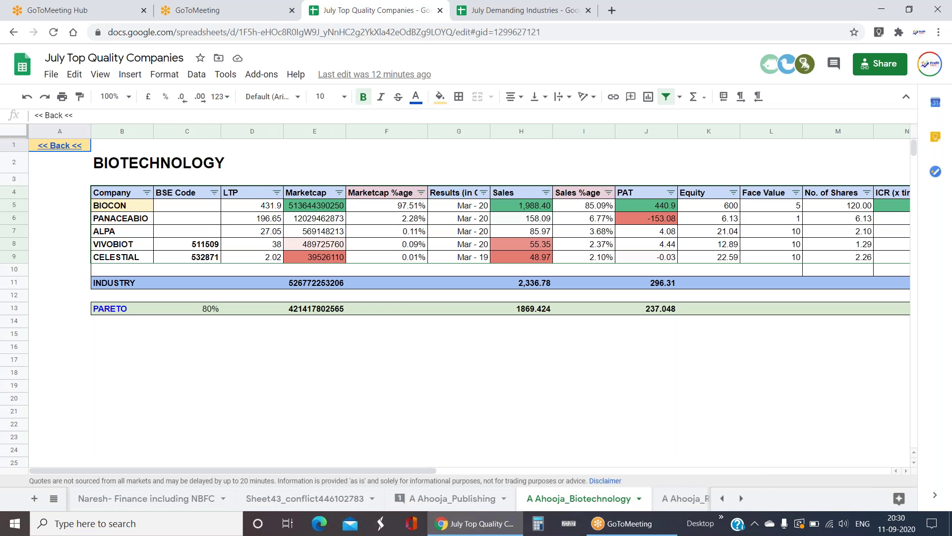
- Inspect BIOCON's Marketcap formula and sum all five companies' Sales figures
{"action": "left_click", "coordinate": [134, 258]}
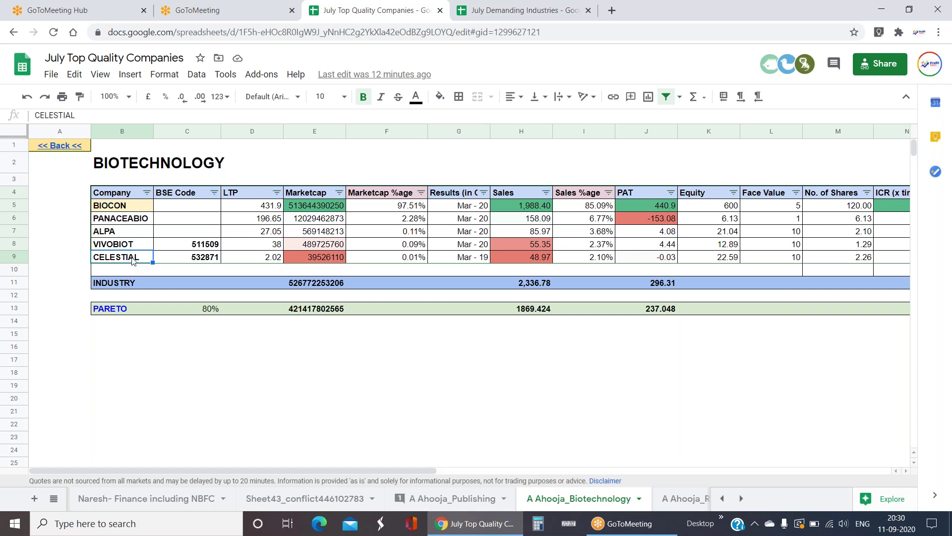
{"action": "key", "text": "Up"}
{"action": "key", "text": "Up"}
{"action": "key", "text": "Up"}
{"action": "key", "text": "Up"}
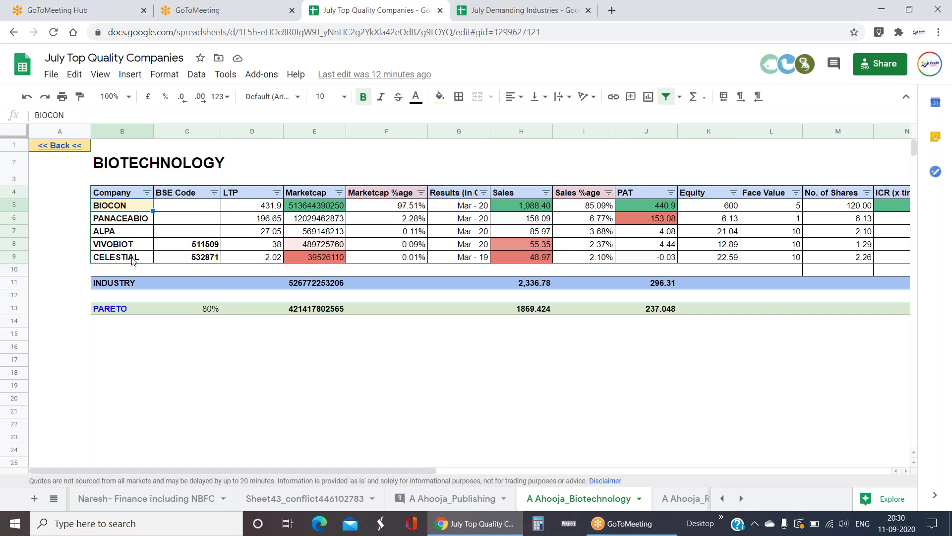
{"action": "key", "text": "Right"}
{"action": "key", "text": "Right"}
{"action": "key", "text": "Right"}
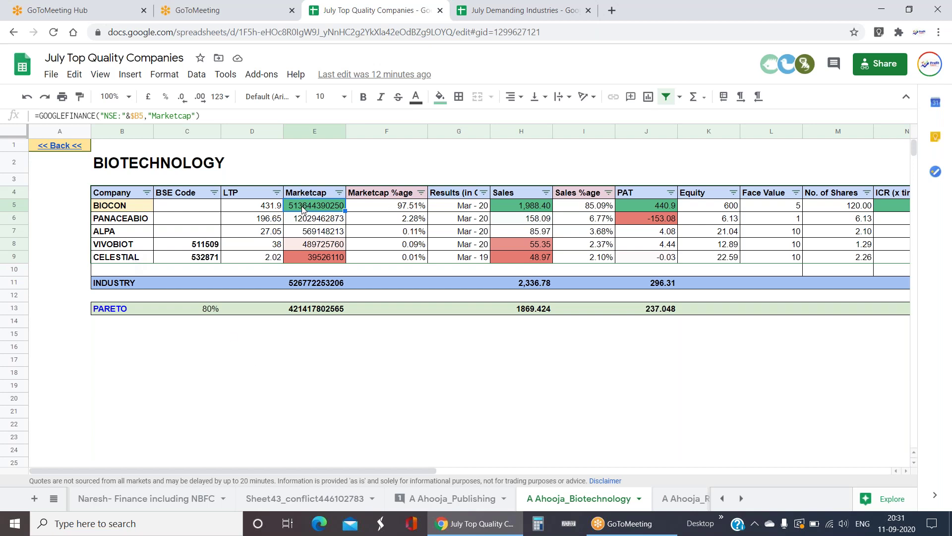
{"action": "left_click_drag", "start_coordinate": [540, 204], "coordinate": [540, 257]}
{"action": "left_click", "coordinate": [527, 390]}
{"action": "left_click_drag", "start_coordinate": [538, 206], "coordinate": [535, 257]}
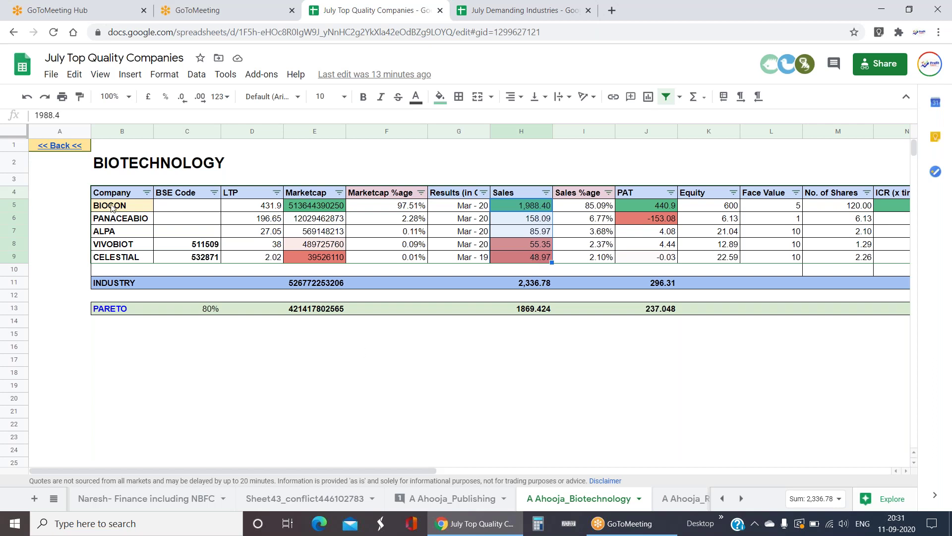
{"action": "left_click_drag", "start_coordinate": [113, 209], "coordinate": [123, 260]}
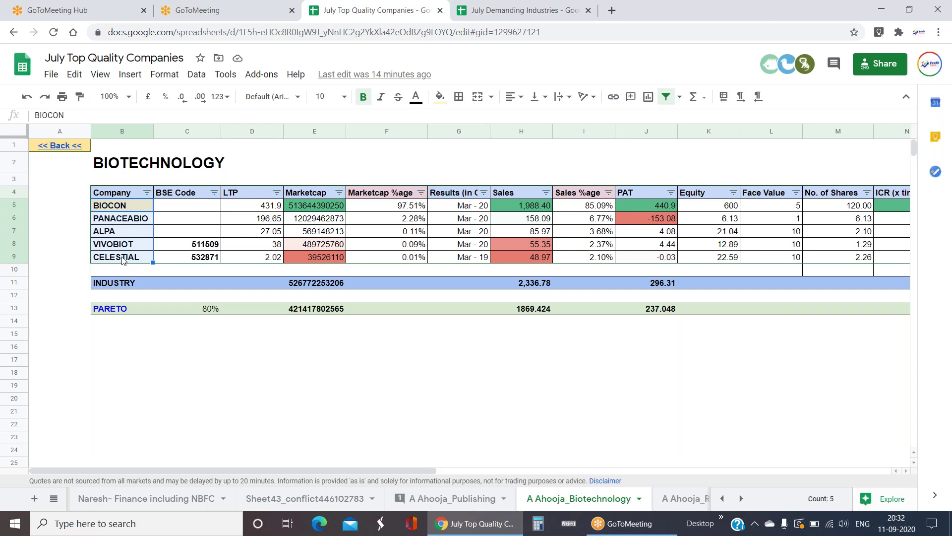
{"action": "left_click", "coordinate": [121, 209]}
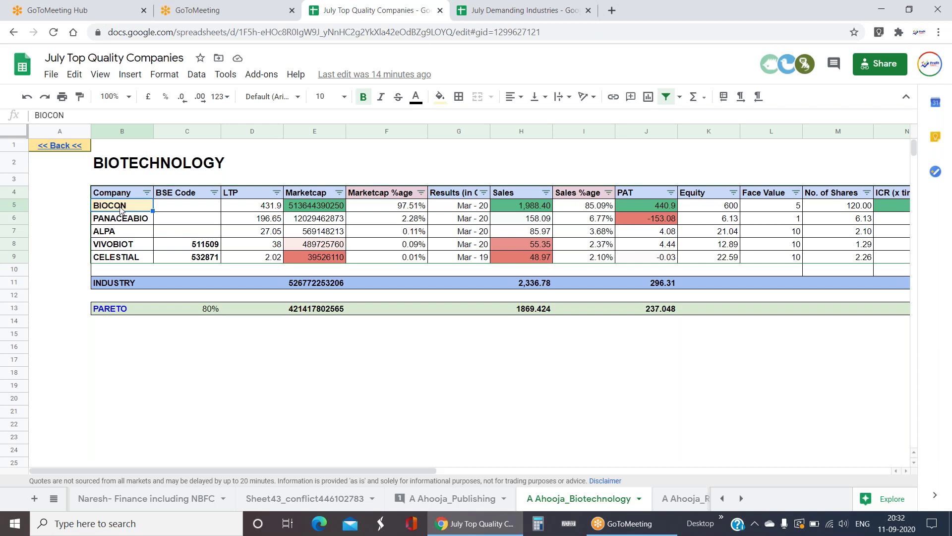
{"action": "left_click_drag", "start_coordinate": [132, 194], "coordinate": [125, 373]}
{"action": "left_click", "coordinate": [268, 397]}
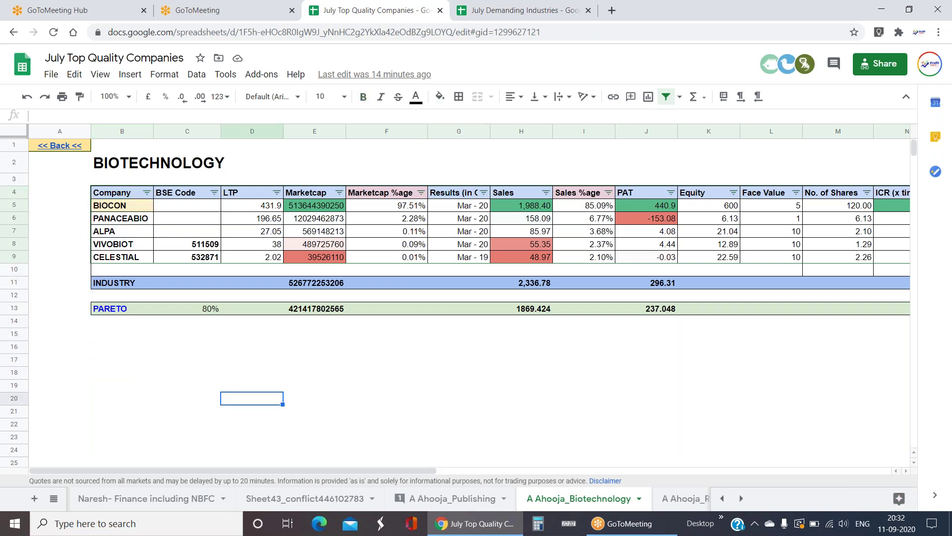
{"action": "left_click", "coordinate": [132, 211]}
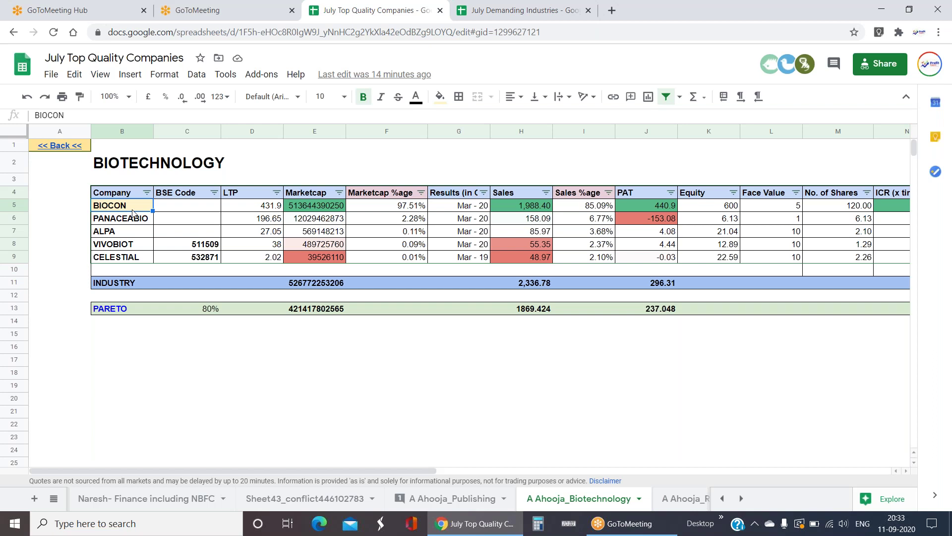
{"action": "left_click", "coordinate": [55, 500]}
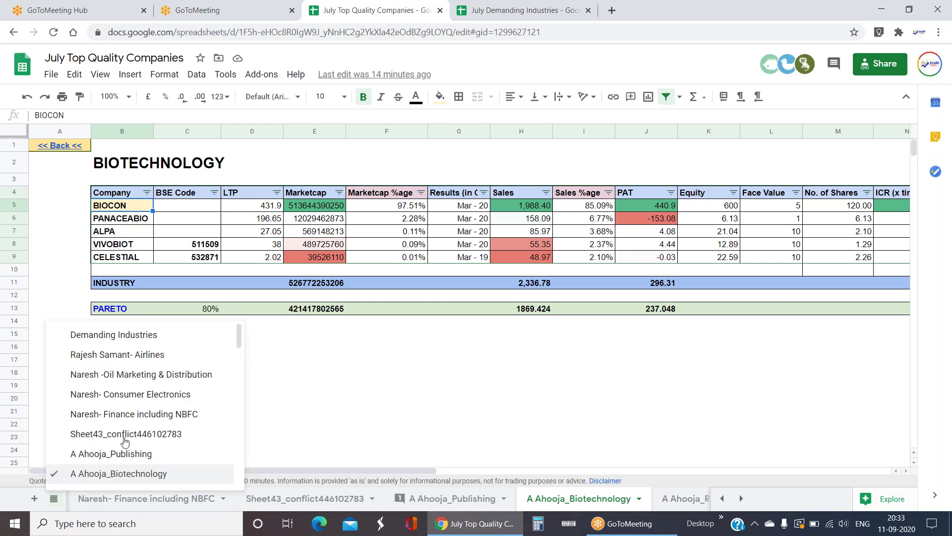
{"action": "left_click", "coordinate": [449, 378]}
{"action": "left_click", "coordinate": [896, 206]}
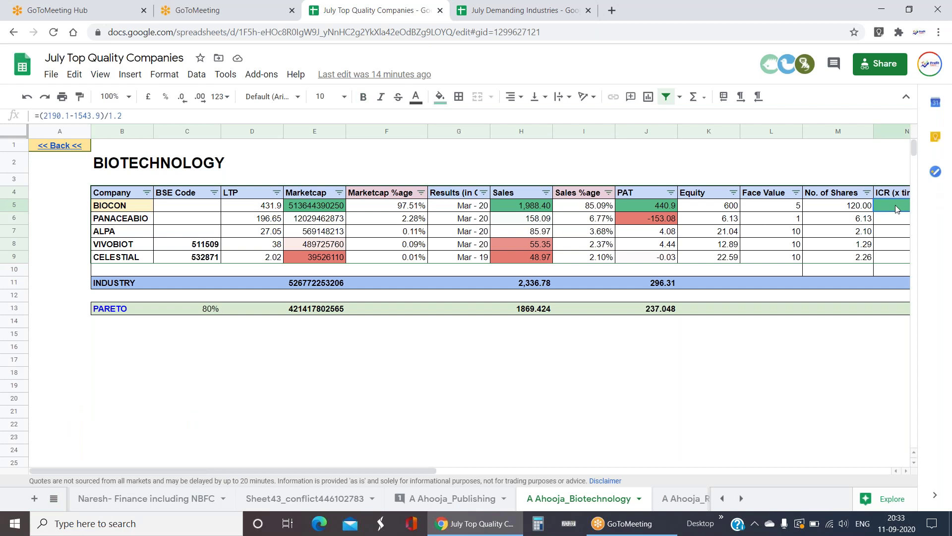
{"action": "key", "text": "Right"}
{"action": "key", "text": "Right"}
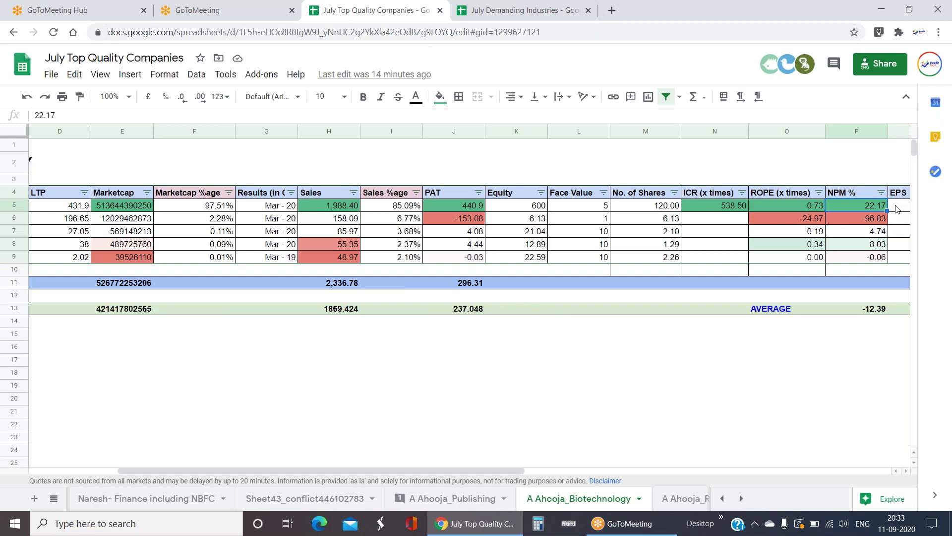
{"action": "key", "text": "Left"}
{"action": "key", "text": "Left"}
{"action": "key", "text": "Left"}
{"action": "key", "text": "Right"}
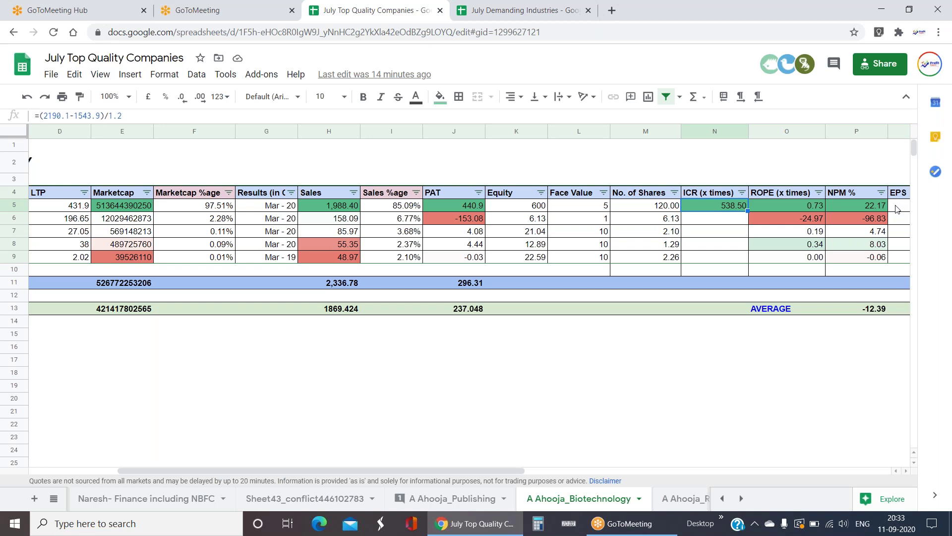
{"action": "key", "text": "Left"}
{"action": "key", "text": "Left"}
{"action": "key", "text": "Left"}
{"action": "key", "text": "Left"}
{"action": "key", "text": "Left"}
{"action": "key", "text": "Left"}
{"action": "key", "text": "Left"}
{"action": "key", "text": "Left"}
{"action": "key", "text": "Left"}
{"action": "key", "text": "Left"}
{"action": "key", "text": "Left"}
{"action": "key", "text": "Left"}
{"action": "key", "text": "Left"}
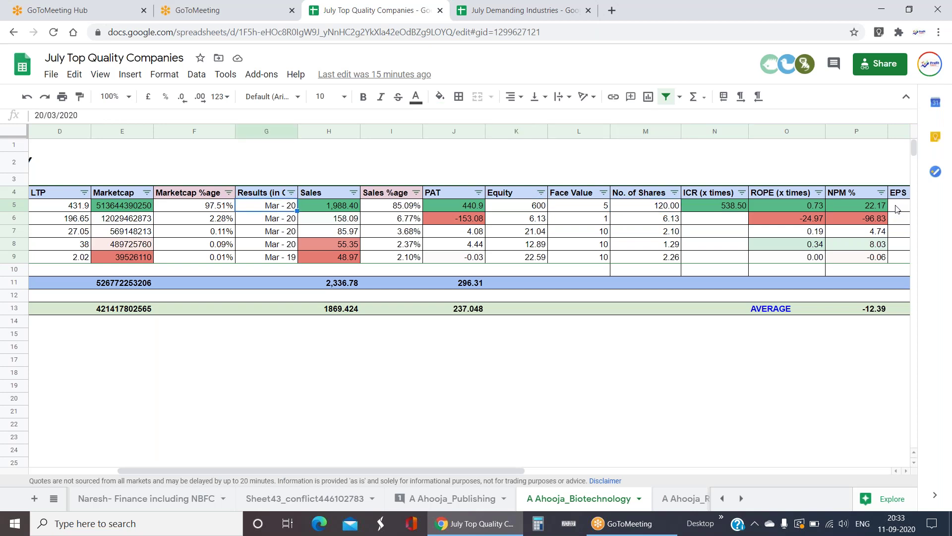
- Switch to Demanding Industries and follow the Refineries/ Petro-Products link to its A Ahooja sheet
{"action": "left_click", "coordinate": [53, 499]}
{"action": "left_click", "coordinate": [128, 336]}
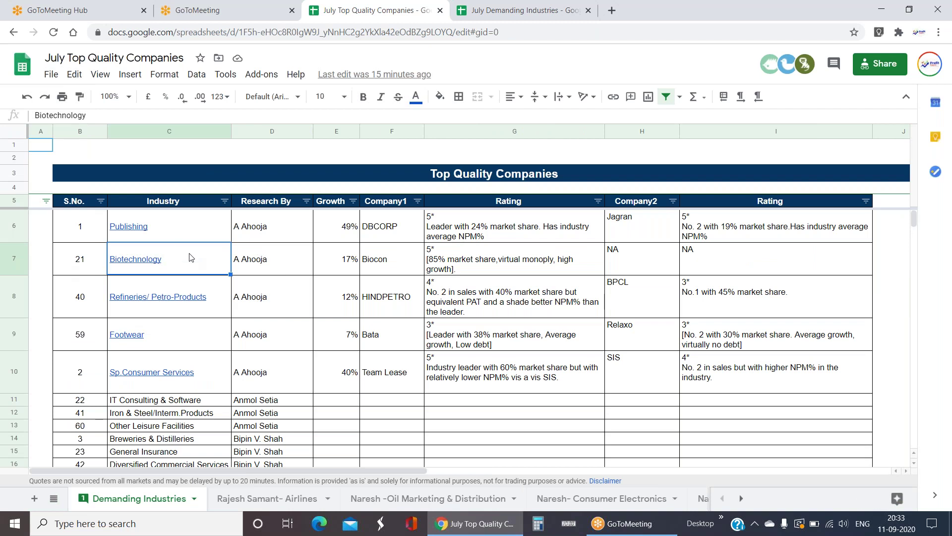
{"action": "left_click", "coordinate": [186, 297]}
{"action": "left_click", "coordinate": [188, 331]}
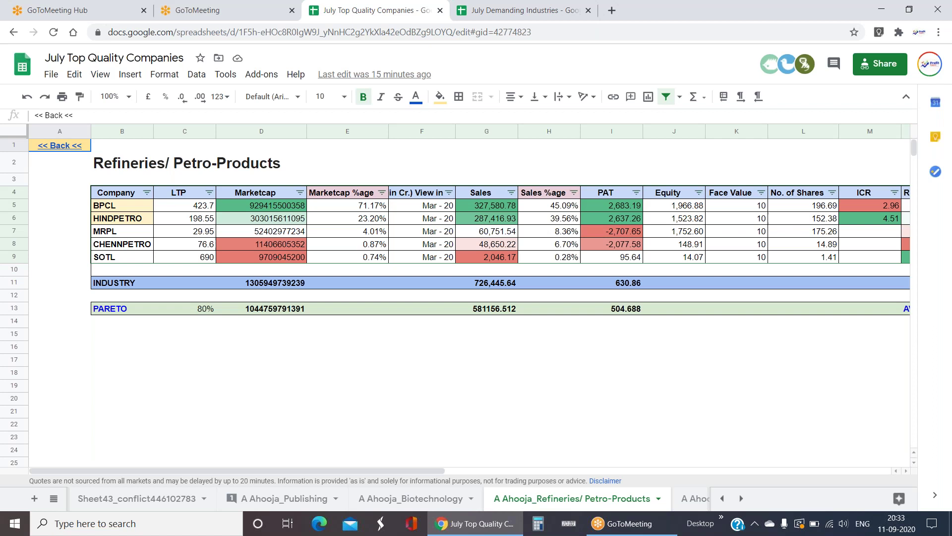
{"action": "left_click", "coordinate": [495, 208]}
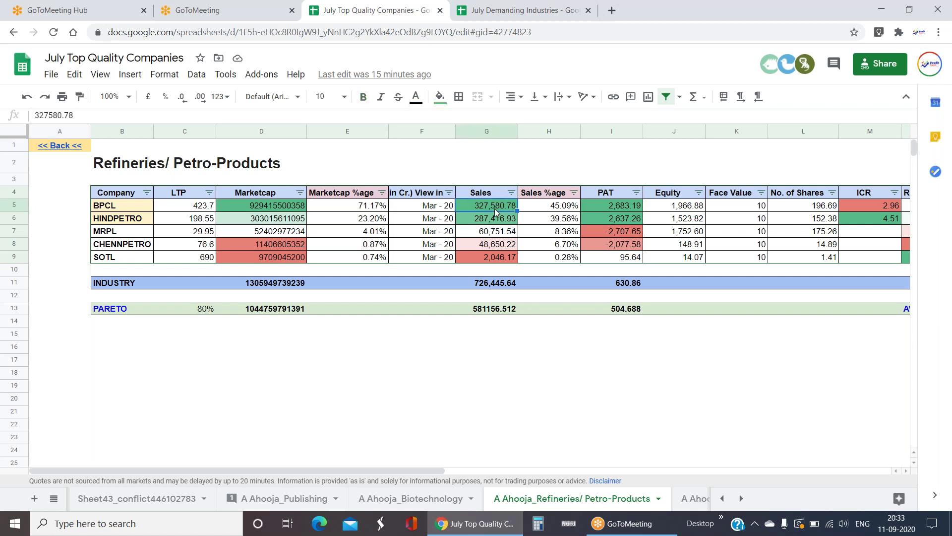
{"action": "key", "text": "Right"}
{"action": "key", "text": "Right"}
{"action": "key", "text": "Right"}
{"action": "key", "text": "Right"}
{"action": "key", "text": "Right"}
{"action": "key", "text": "Right"}
{"action": "key", "text": "Right"}
{"action": "key", "text": "Right"}
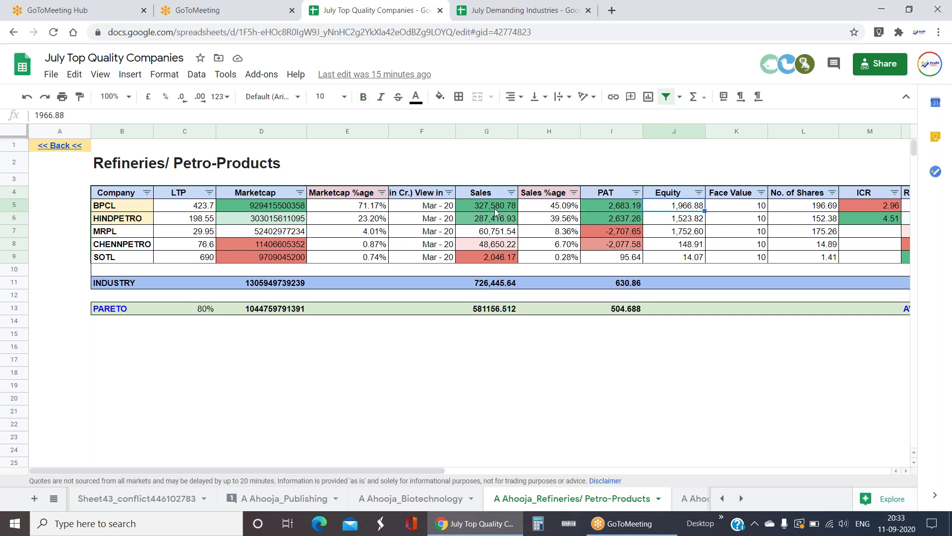
{"action": "key", "text": "Left"}
{"action": "key", "text": "Left"}
{"action": "key", "text": "Left"}
{"action": "key", "text": "Left"}
{"action": "key", "text": "Left"}
{"action": "key", "text": "Left"}
{"action": "key", "text": "Left"}
{"action": "key", "text": "Left"}
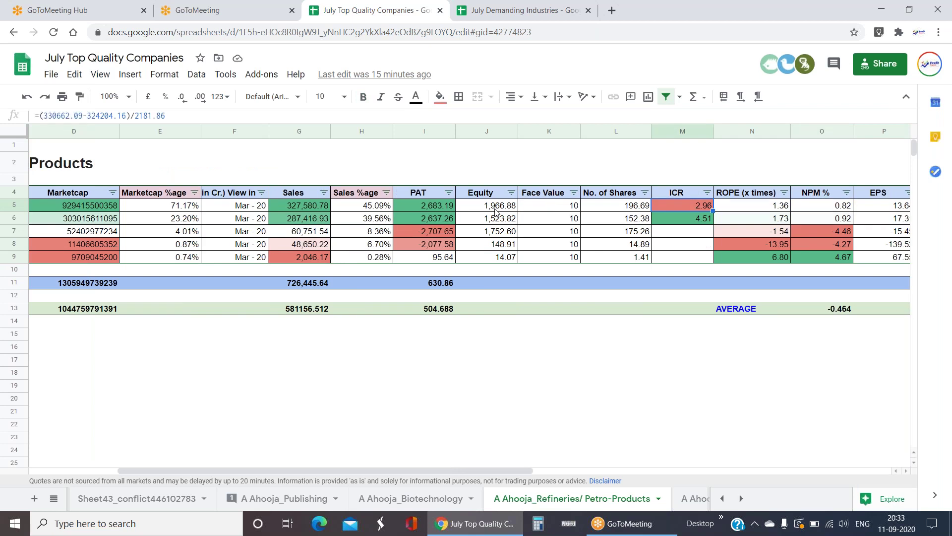
{"action": "key", "text": "Left"}
{"action": "key", "text": "Left"}
{"action": "key", "text": "Left"}
{"action": "key", "text": "Left"}
{"action": "key", "text": "Left"}
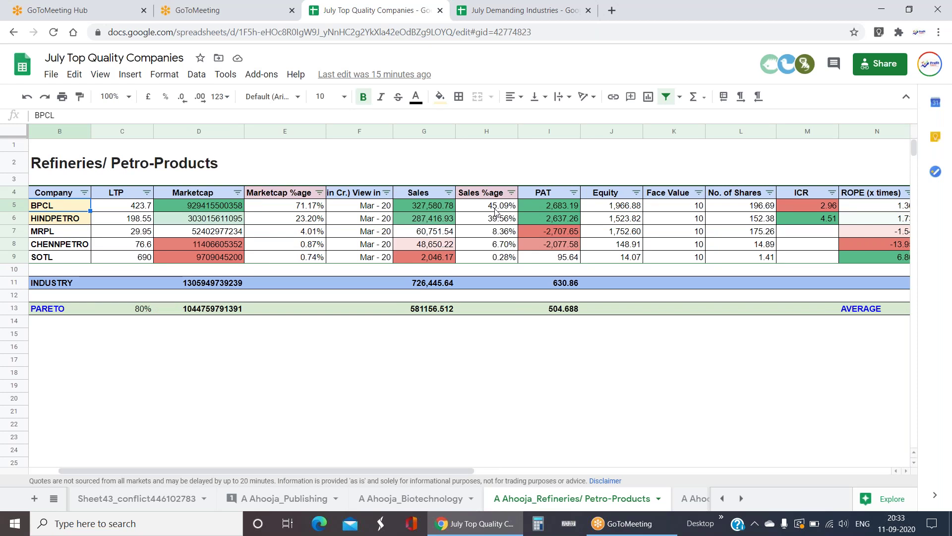
{"action": "key", "text": "Right"}
{"action": "key", "text": "Right"}
{"action": "key", "text": "Right"}
{"action": "key", "text": "Right"}
{"action": "key", "text": "Right"}
{"action": "key", "text": "Right"}
{"action": "key", "text": "Right"}
{"action": "key", "text": "Right"}
{"action": "key", "text": "Right"}
{"action": "key", "text": "Right"}
{"action": "key", "text": "Right"}
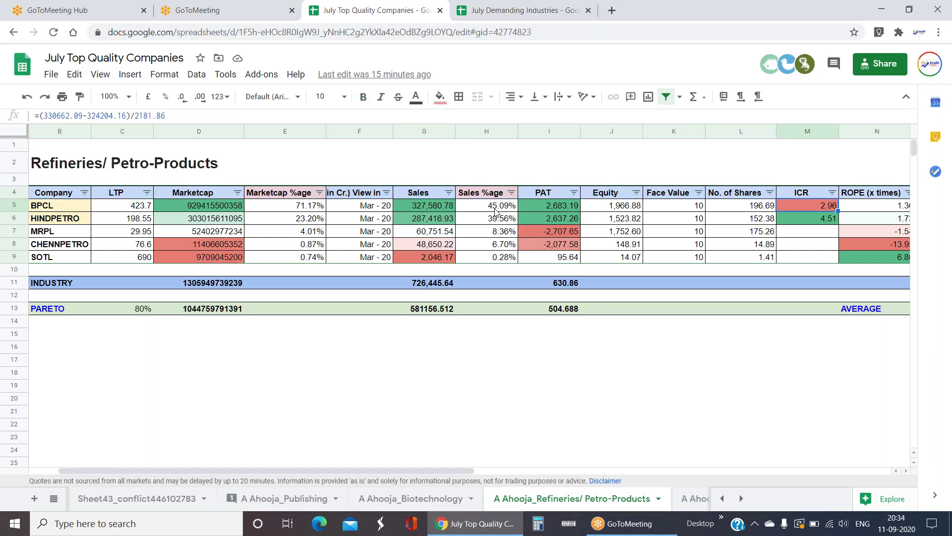
{"action": "key", "text": "Down"}
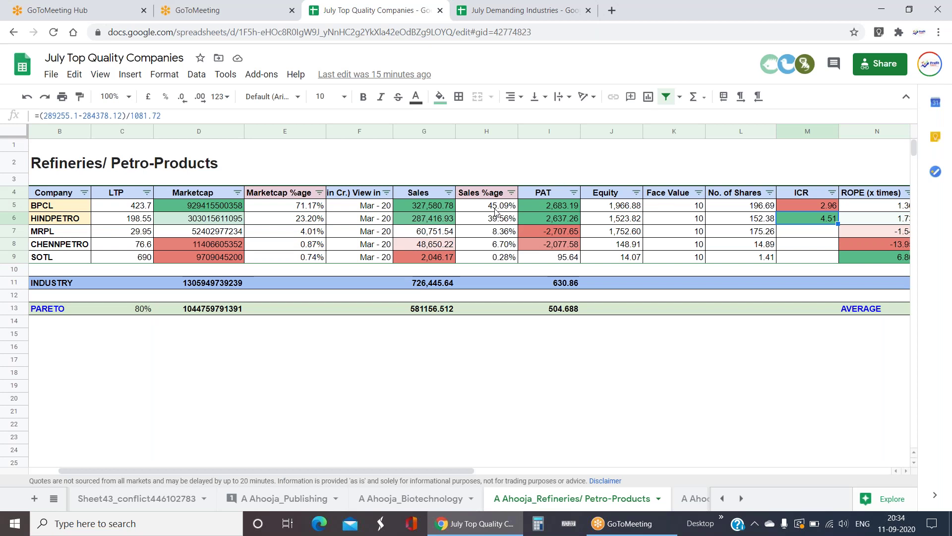
{"action": "key", "text": "Right"}
{"action": "key", "text": "Right"}
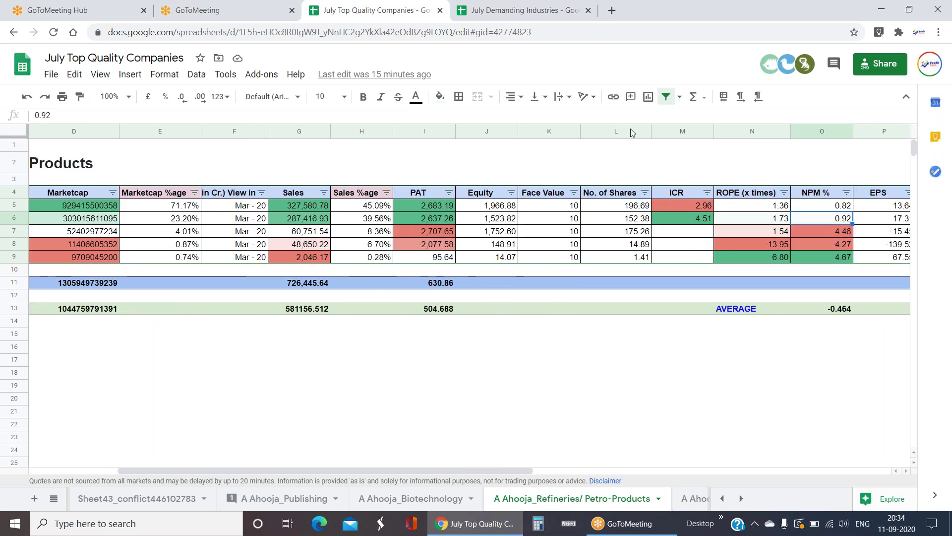
{"action": "left_click_drag", "start_coordinate": [827, 212], "coordinate": [838, 222]}
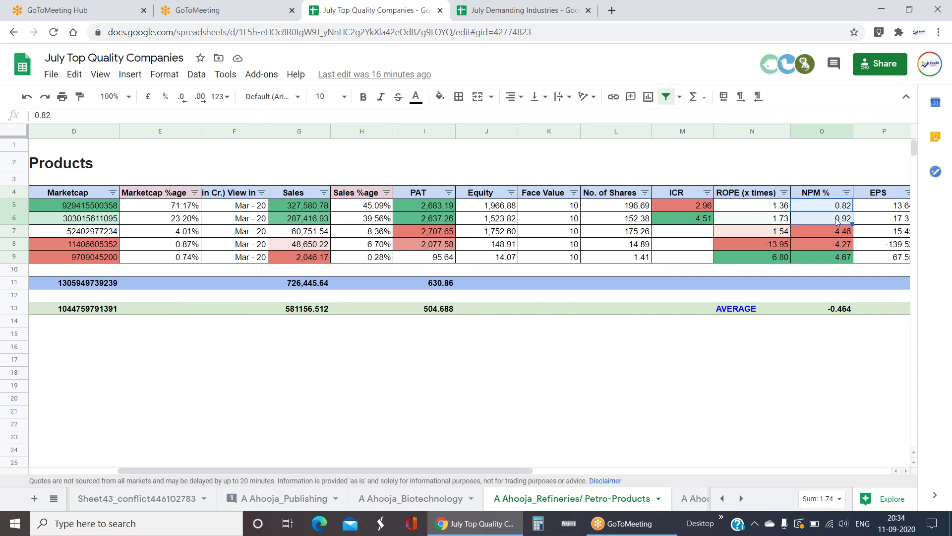
{"action": "key", "text": "Left"}
{"action": "key", "text": "Left"}
{"action": "key", "text": "Left"}
{"action": "key", "text": "Left"}
{"action": "key", "text": "Left"}
{"action": "key", "text": "Left"}
{"action": "key", "text": "Left"}
{"action": "key", "text": "Left"}
{"action": "key", "text": "Left"}
{"action": "key", "text": "Left"}
{"action": "key", "text": "Left"}
{"action": "key", "text": "Left"}
{"action": "key", "text": "Left"}
{"action": "key", "text": "Left"}
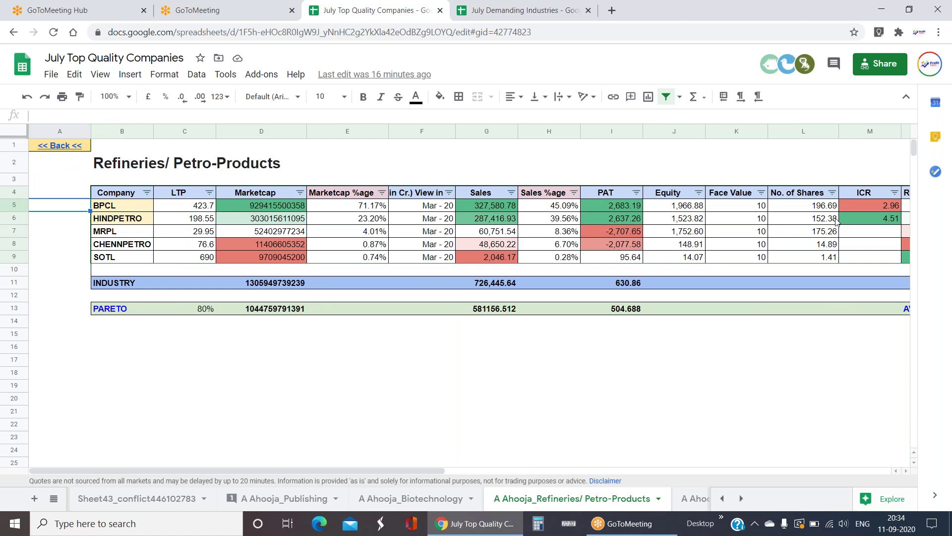
- Review the BPCL and HINDPETRO rows, then follow the Footwear link from Demanding Industries
{"action": "left_click_drag", "start_coordinate": [106, 208], "coordinate": [278, 226]}
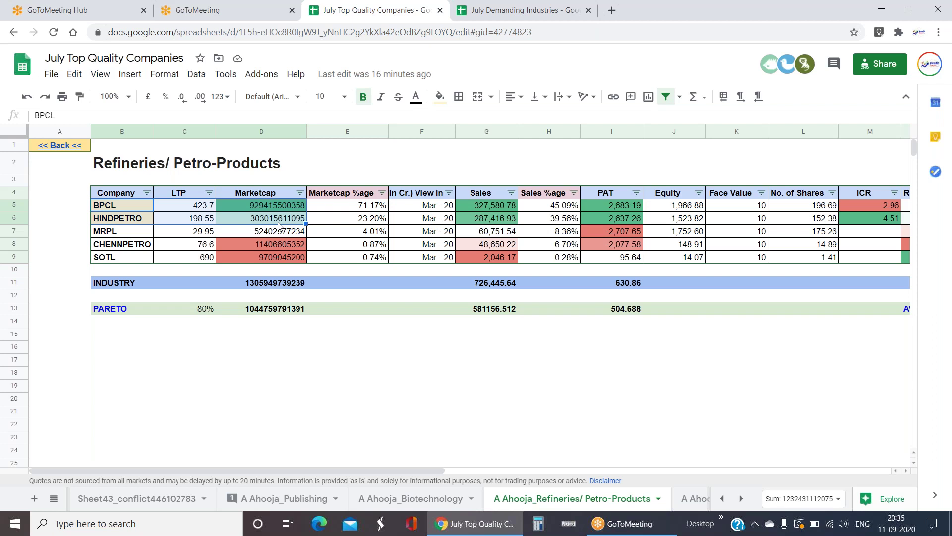
{"action": "left_click", "coordinate": [322, 413]}
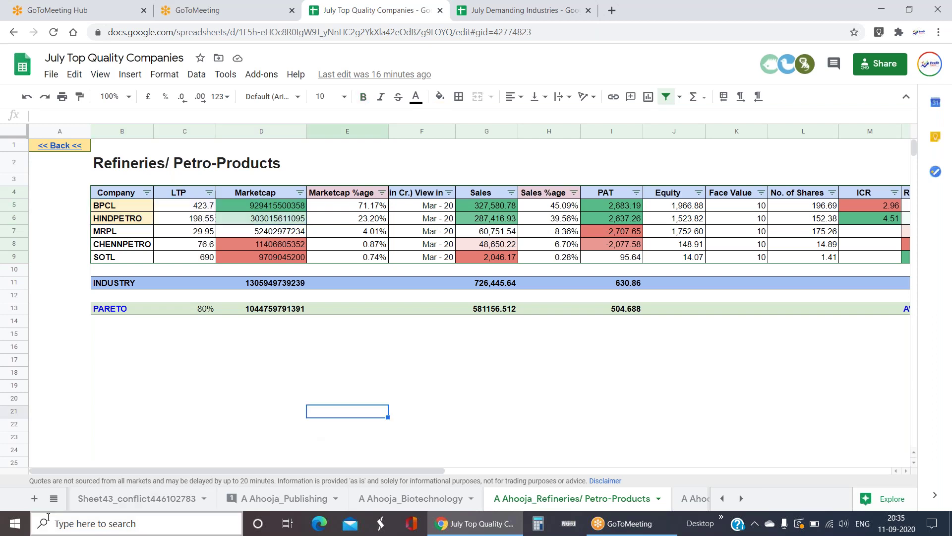
{"action": "left_click", "coordinate": [54, 498]}
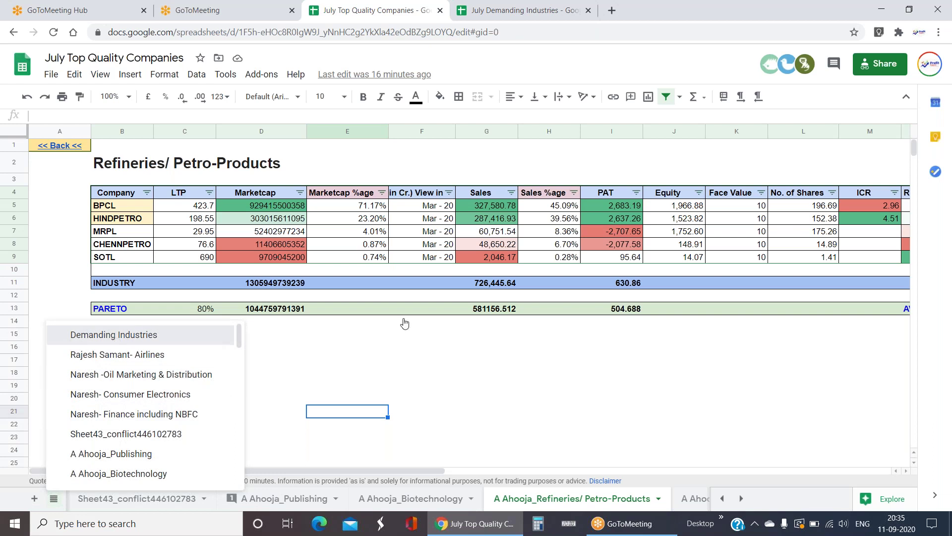
{"action": "left_click", "coordinate": [114, 335]}
{"action": "left_click", "coordinate": [124, 337]}
{"action": "left_click", "coordinate": [185, 364]}
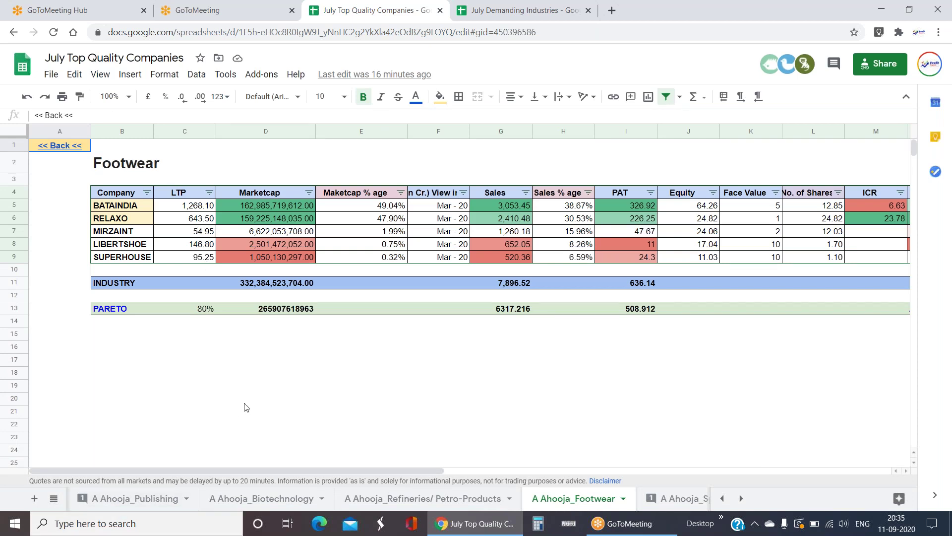
{"action": "left_click", "coordinate": [293, 205]}
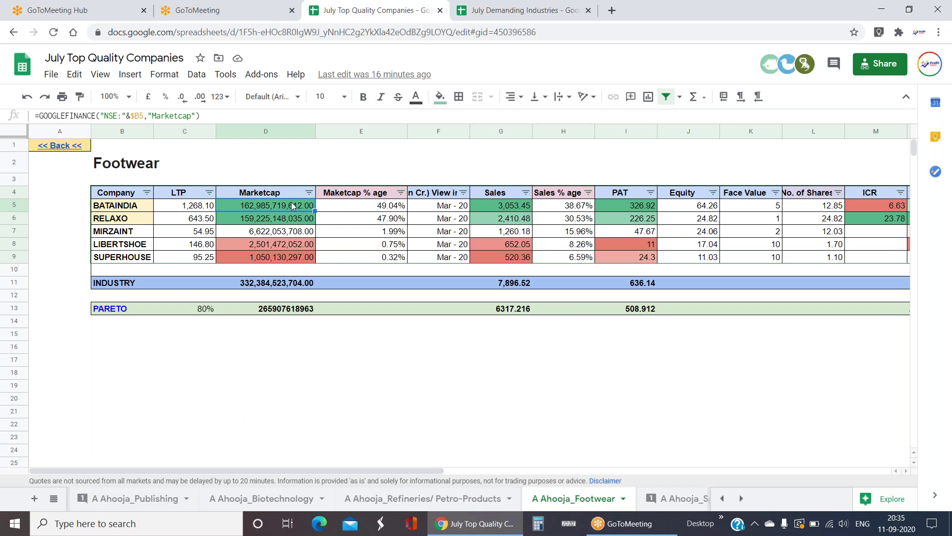
{"action": "key", "text": "Right"}
{"action": "key", "text": "Right"}
{"action": "key", "text": "Right"}
{"action": "key", "text": "Left"}
{"action": "key", "text": "Left"}
{"action": "key", "text": "Left"}
{"action": "key", "text": "Left"}
{"action": "key", "text": "Right"}
{"action": "key", "text": "Right"}
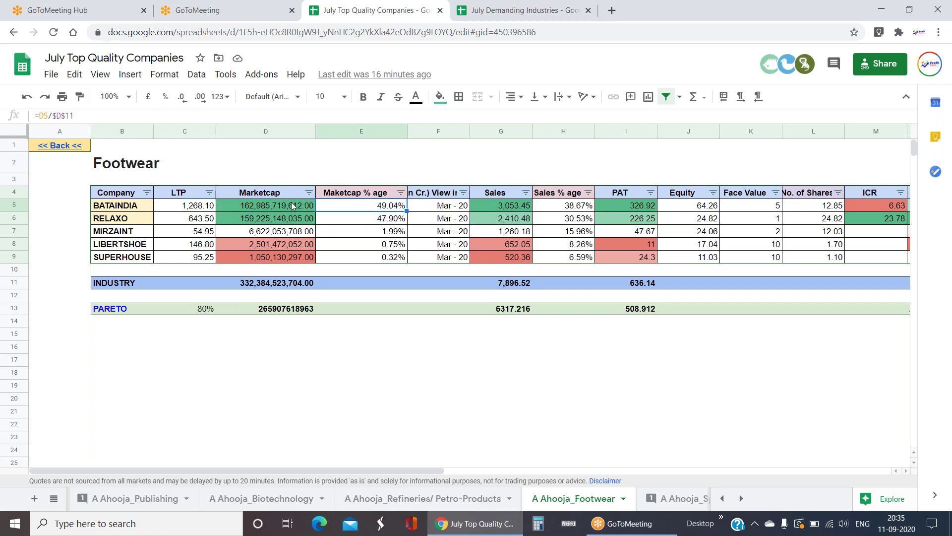
{"action": "key", "text": "Right"}
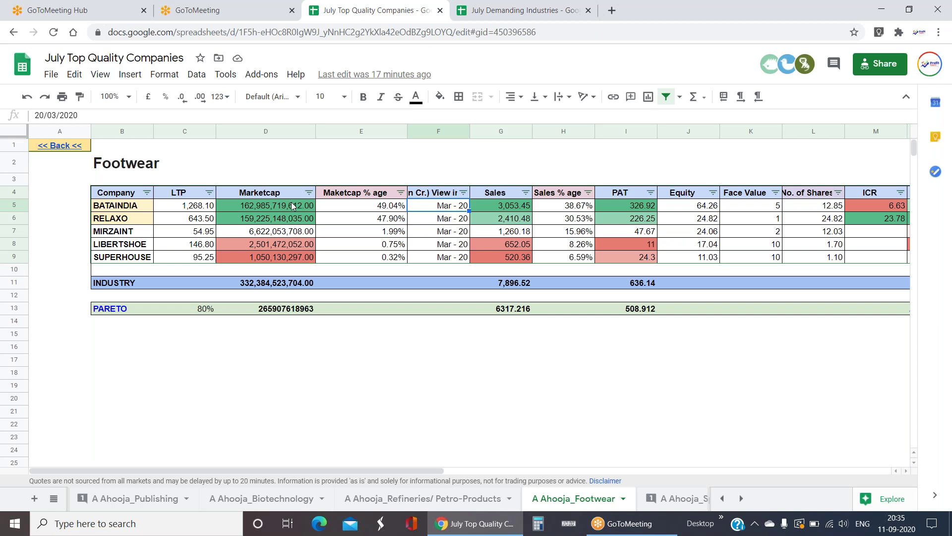
{"action": "left_click", "coordinate": [292, 206]}
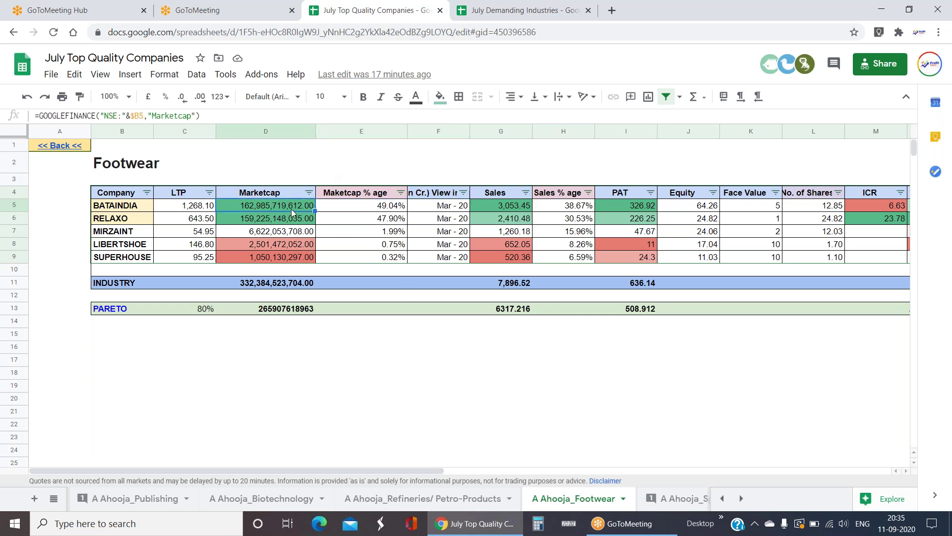
{"action": "left_click_drag", "start_coordinate": [294, 211], "coordinate": [293, 218]}
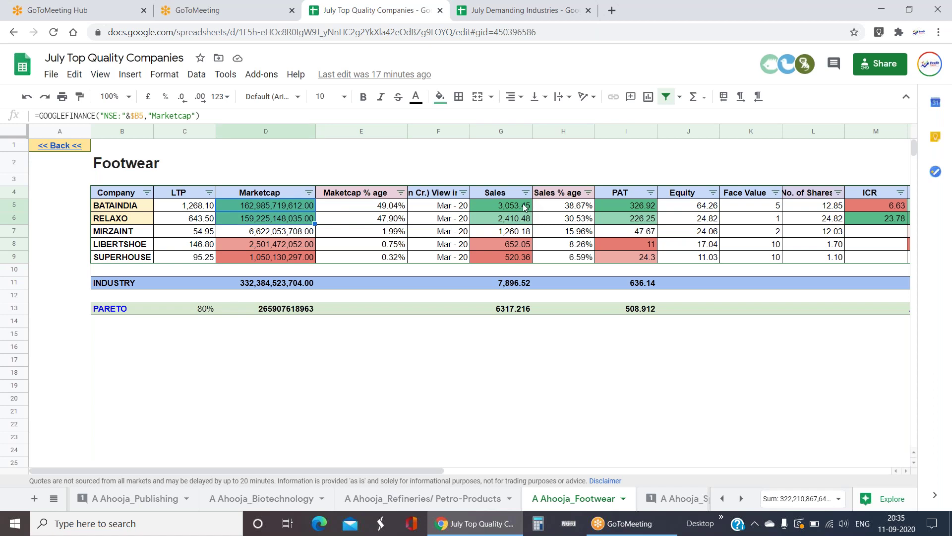
{"action": "left_click", "coordinate": [433, 382]}
{"action": "left_click_drag", "start_coordinate": [499, 208], "coordinate": [526, 223]}
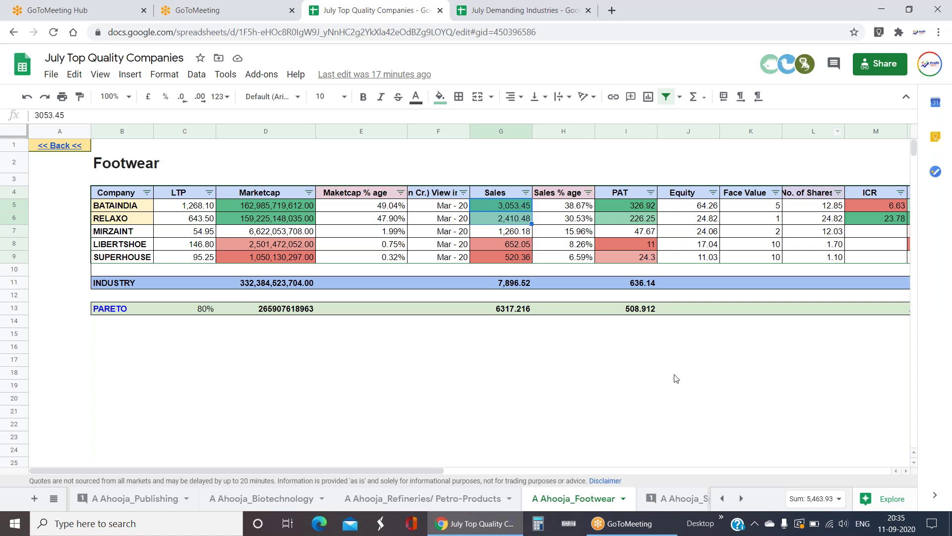
{"action": "left_click", "coordinate": [643, 208]}
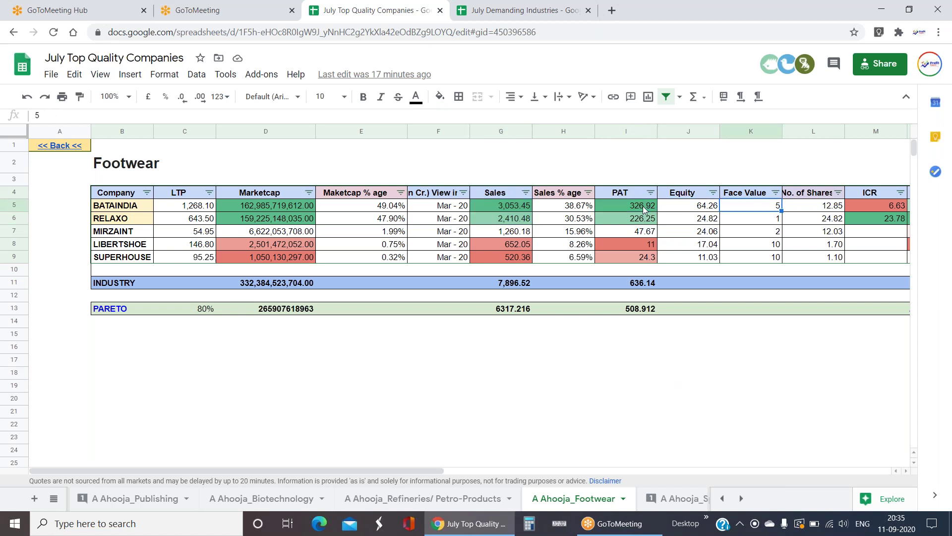
{"action": "key", "text": "Left"}
{"action": "key", "text": "Left"}
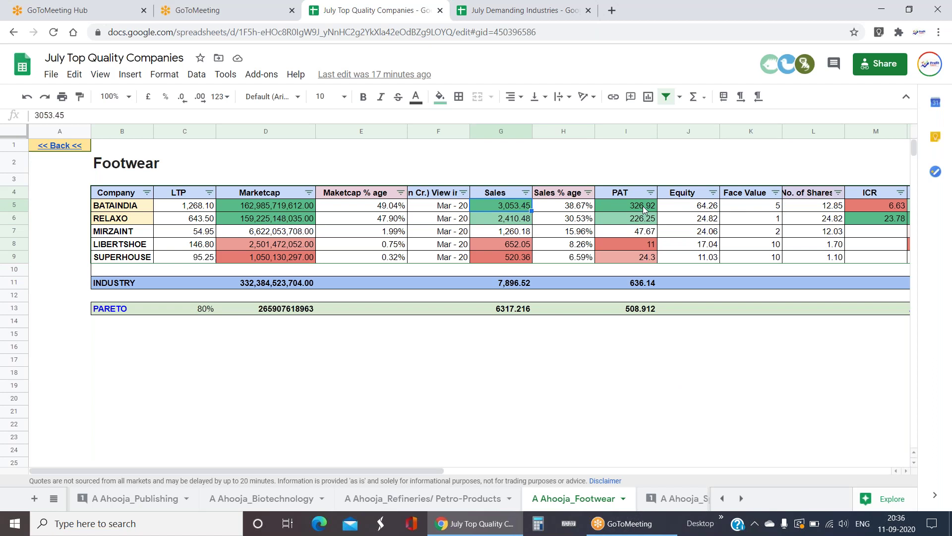
{"action": "key", "text": "Left"}
{"action": "key", "text": "Left"}
{"action": "key", "text": "Left"}
{"action": "key", "text": "Left"}
{"action": "key", "text": "Right"}
{"action": "key", "text": "Right"}
{"action": "key", "text": "Right"}
{"action": "key", "text": "Right"}
{"action": "key", "text": "Right"}
{"action": "key", "text": "Left"}
{"action": "key", "text": "Right"}
{"action": "key", "text": "Right"}
{"action": "key", "text": "Right"}
{"action": "key", "text": "Right"}
{"action": "key", "text": "Right"}
{"action": "key", "text": "Right"}
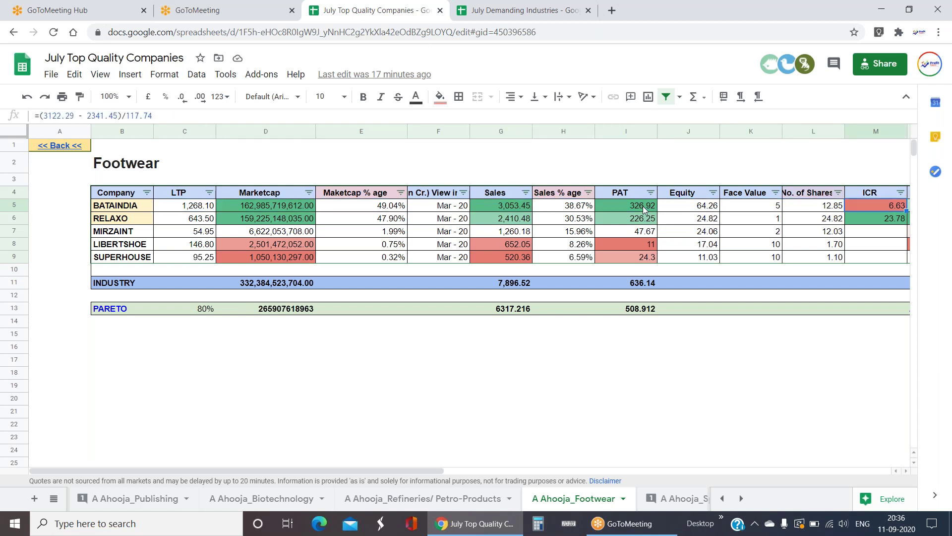
{"action": "key", "text": "Right"}
{"action": "key", "text": "Right"}
{"action": "key", "text": "Down"}
{"action": "key", "text": "Up"}
{"action": "key", "text": "Left"}
{"action": "key", "text": "Left"}
{"action": "key", "text": "Left"}
{"action": "key", "text": "Left"}
{"action": "key", "text": "Left"}
{"action": "key", "text": "Left"}
{"action": "key", "text": "Right"}
{"action": "key", "text": "Right"}
{"action": "key", "text": "Right"}
{"action": "key", "text": "Right"}
{"action": "key", "text": "Right"}
{"action": "key", "text": "Right"}
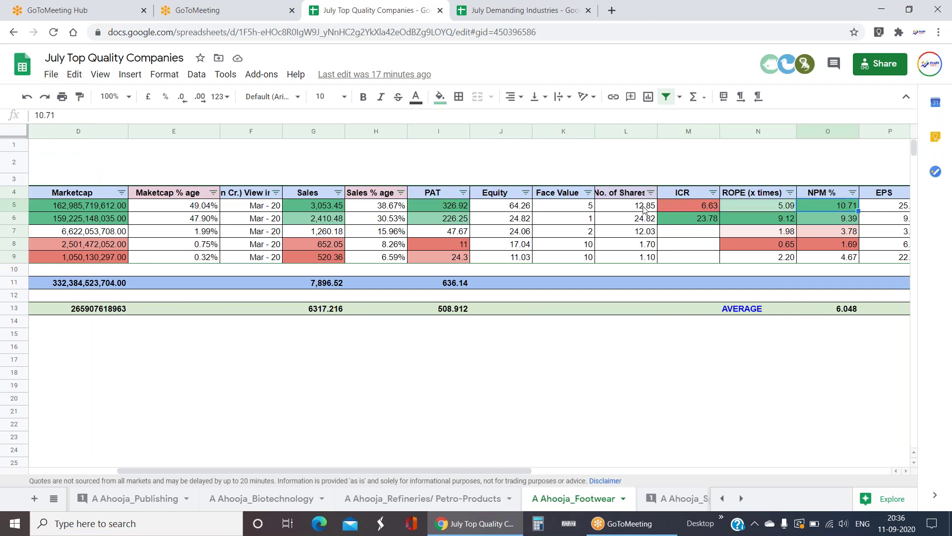
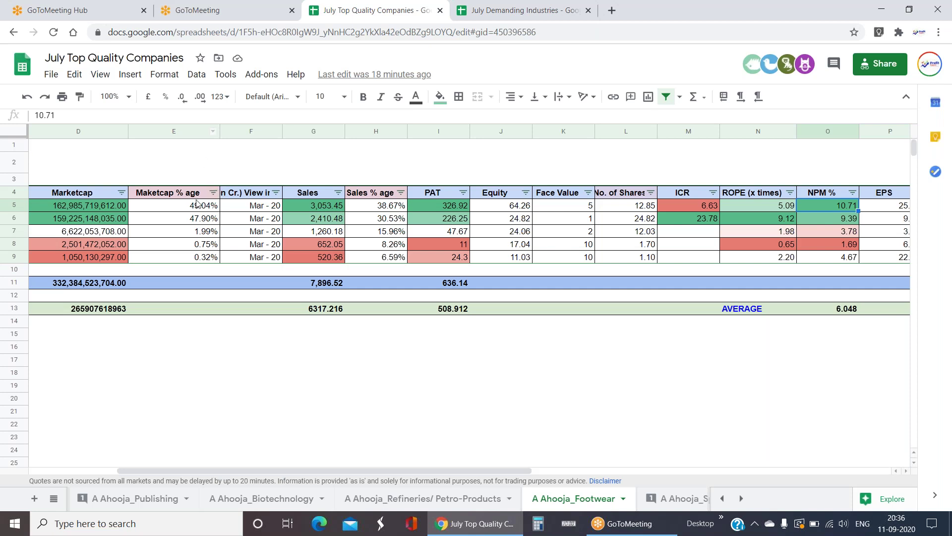
- Review RELAXO's Marketcap % age, market cap source and ICR formulas
{"action": "left_click", "coordinate": [205, 222]}
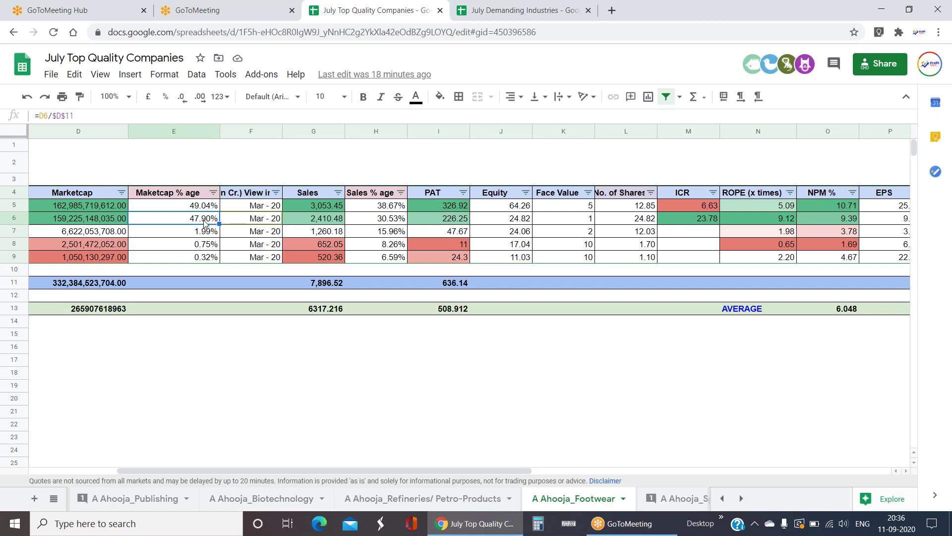
{"action": "key", "text": "Left"}
{"action": "key", "text": "Left"}
{"action": "key", "text": "Left"}
{"action": "key", "text": "Right"}
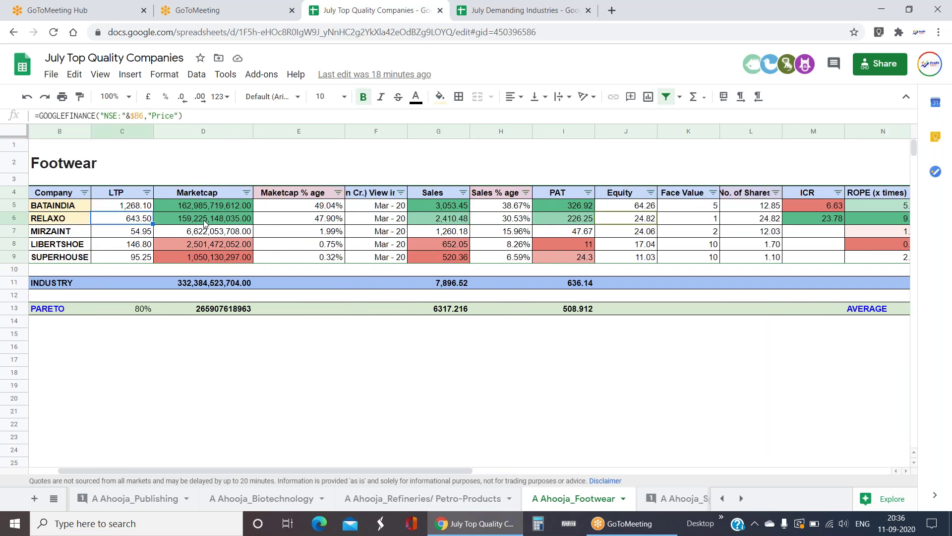
{"action": "key", "text": "Right"}
{"action": "key", "text": "Right"}
{"action": "key", "text": "Right"}
{"action": "key", "text": "Right"}
{"action": "key", "text": "Right"}
{"action": "key", "text": "Right"}
{"action": "key", "text": "Right"}
{"action": "key", "text": "Right"}
{"action": "key", "text": "Right"}
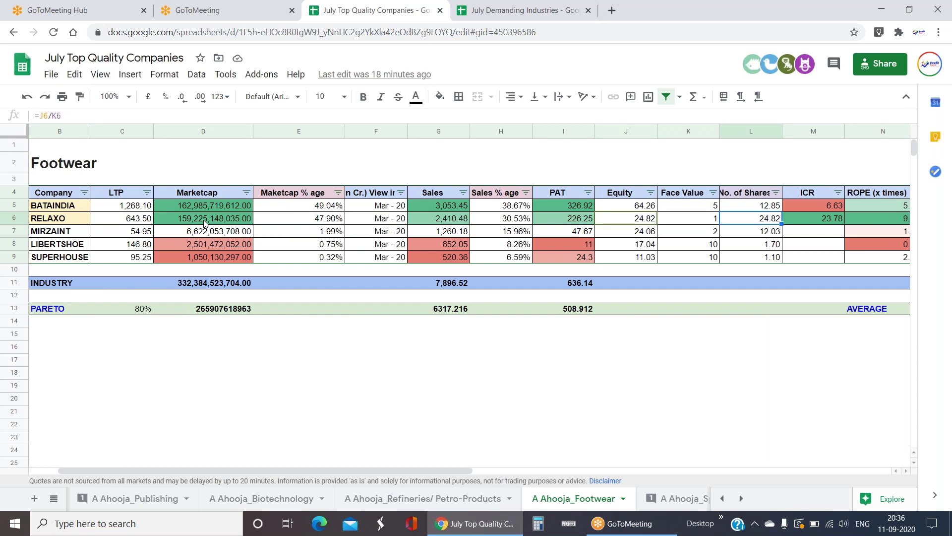
{"action": "key", "text": "Right"}
{"action": "key", "text": "Right"}
{"action": "key", "text": "Right"}
{"action": "key", "text": "Right"}
{"action": "key", "text": "Left"}
{"action": "key", "text": "Left"}
{"action": "key", "text": "Left"}
{"action": "key", "text": "Left"}
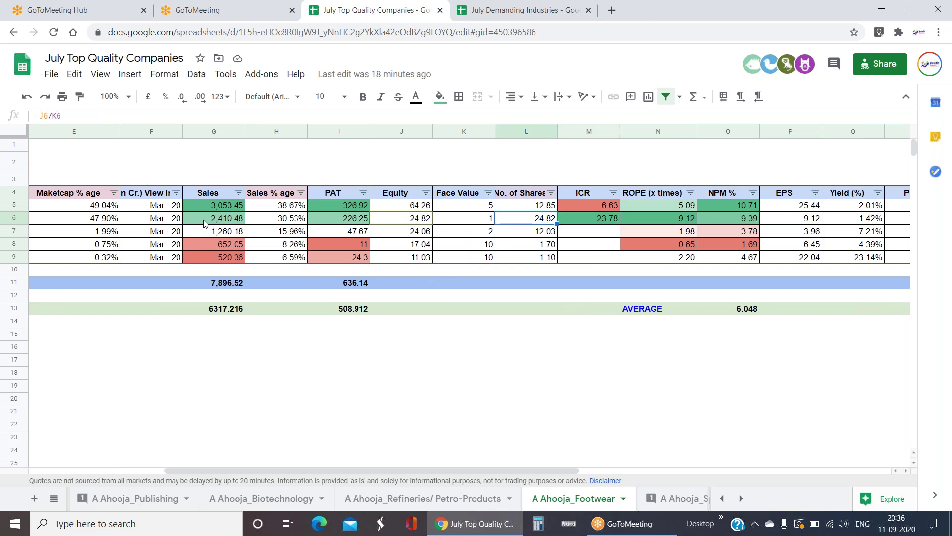
{"action": "key", "text": "Right"}
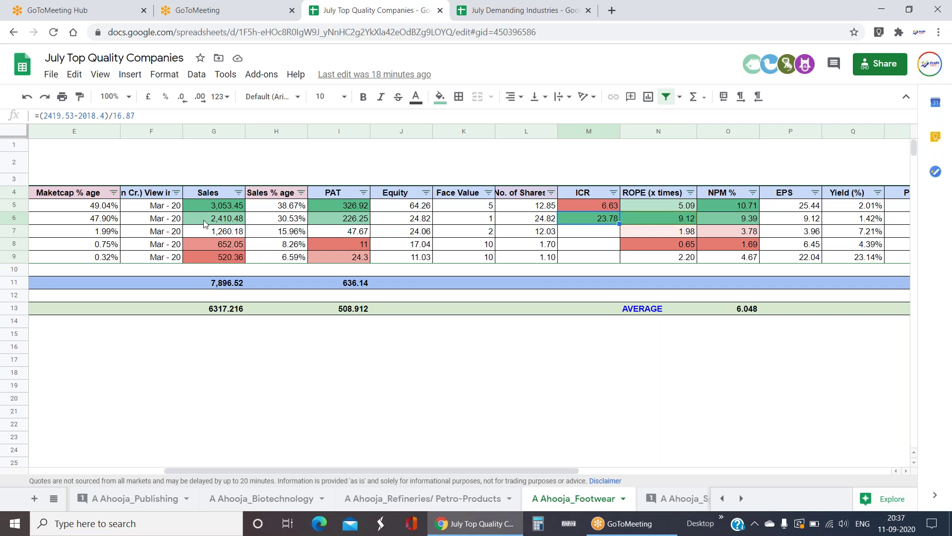
{"action": "key", "text": "Left"}
{"action": "key", "text": "Left"}
{"action": "key", "text": "Left"}
{"action": "key", "text": "Left"}
{"action": "key", "text": "Left"}
{"action": "key", "text": "Left"}
{"action": "key", "text": "Left"}
{"action": "key", "text": "Left"}
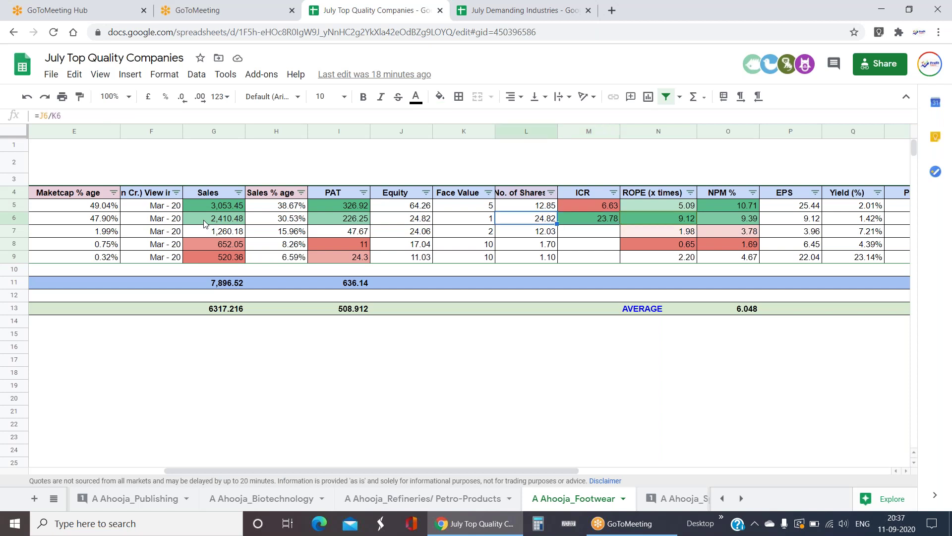
{"action": "key", "text": "Left"}
{"action": "key", "text": "Left"}
{"action": "key", "text": "Left"}
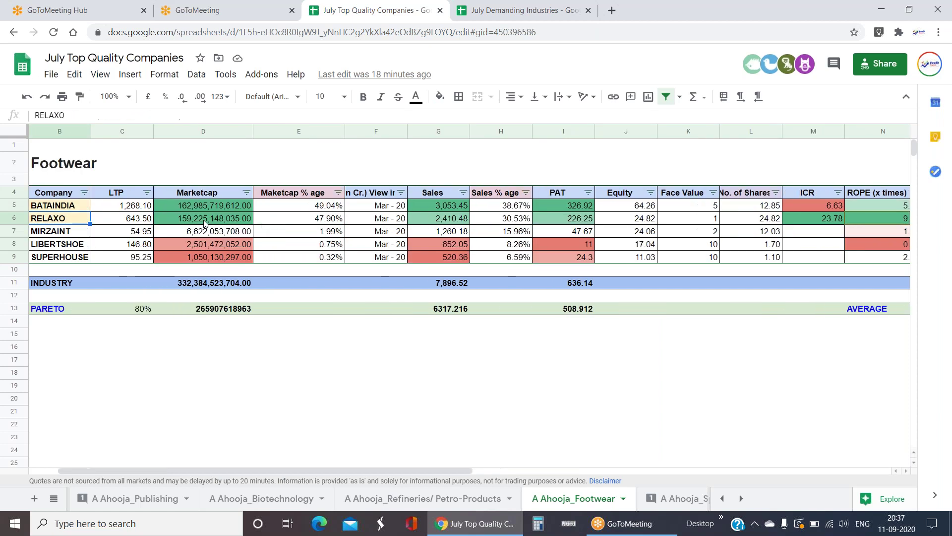
{"action": "key", "text": "Right"}
{"action": "key", "text": "Right"}
{"action": "key", "text": "Up"}
- Check RELAXO's results date, NPM %, ICR and ROPE values
{"action": "key", "text": "Down"}
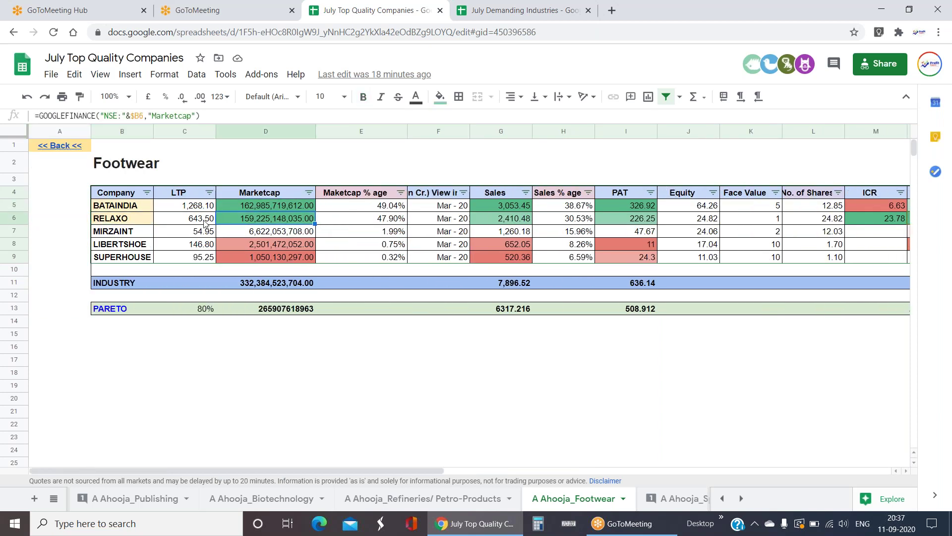
{"action": "key", "text": "Left"}
{"action": "key", "text": "Left"}
{"action": "key", "text": "Right"}
{"action": "key", "text": "Right"}
{"action": "key", "text": "Right"}
{"action": "key", "text": "Right"}
{"action": "key", "text": "Right"}
{"action": "key", "text": "Right"}
{"action": "key", "text": "Right"}
{"action": "key", "text": "Right"}
{"action": "key", "text": "Right"}
{"action": "key", "text": "Right"}
{"action": "key", "text": "Right"}
{"action": "key", "text": "Right"}
{"action": "key", "text": "Right"}
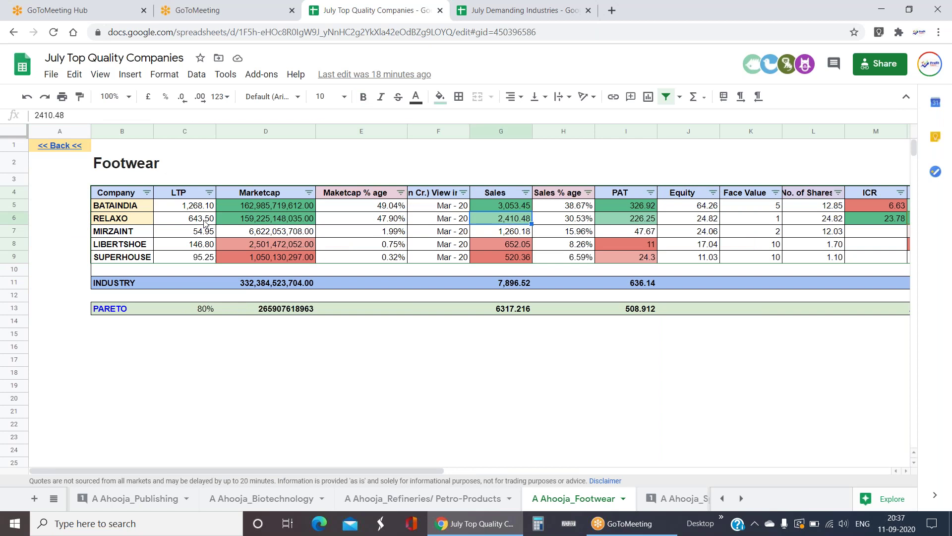
{"action": "key", "text": "Right"}
{"action": "key", "text": "Left"}
{"action": "key", "text": "Left"}
{"action": "key", "text": "Left"}
{"action": "key", "text": "Left"}
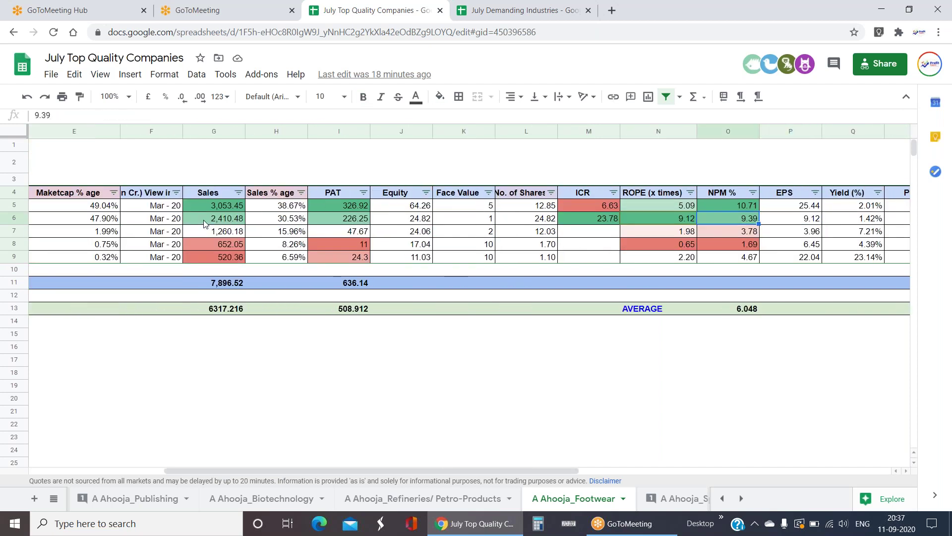
{"action": "key", "text": "Right"}
{"action": "key", "text": "Right"}
{"action": "key", "text": "Right"}
{"action": "key", "text": "Left"}
- Move to the company column of the empty row below the company list
{"action": "key", "text": "Down"}
{"action": "key", "text": "Down"}
{"action": "key", "text": "Down"}
{"action": "key", "text": "Down"}
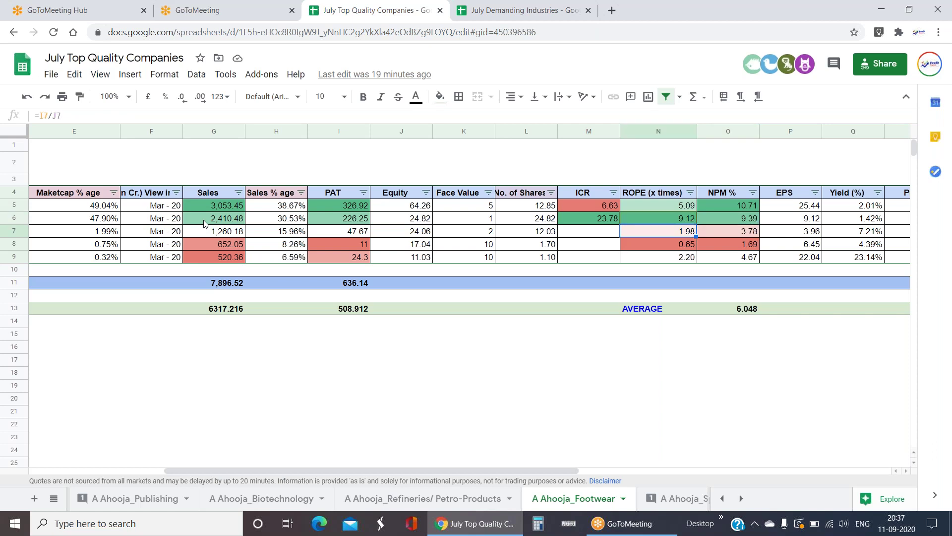
{"action": "key", "text": "Left"}
{"action": "key", "text": "Left"}
{"action": "key", "text": "Left"}
{"action": "key", "text": "Left"}
{"action": "key", "text": "Left"}
{"action": "key", "text": "Left"}
{"action": "key", "text": "Left"}
{"action": "key", "text": "Left"}
{"action": "key", "text": "Left"}
{"action": "key", "text": "Left"}
{"action": "key", "text": "Left"}
{"action": "key", "text": "Left"}
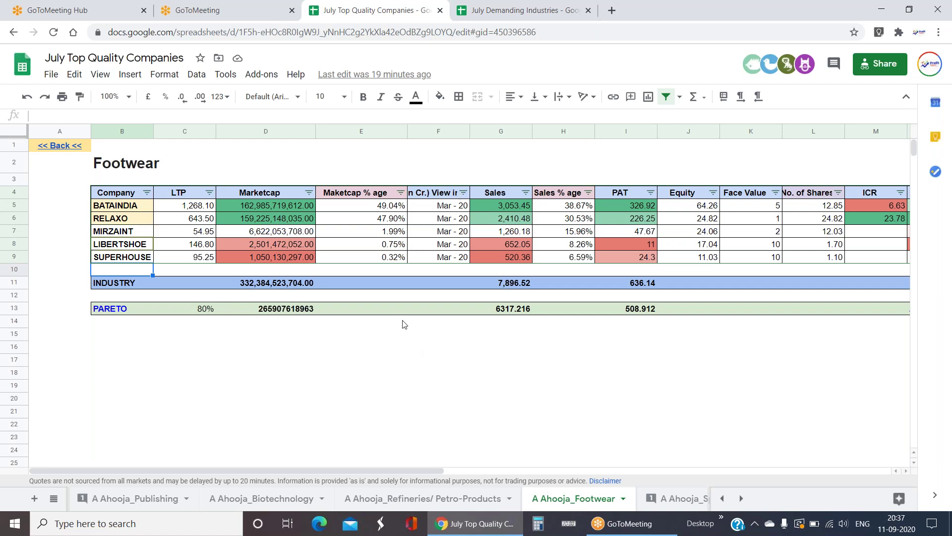
{"action": "left_click", "coordinate": [436, 271]}
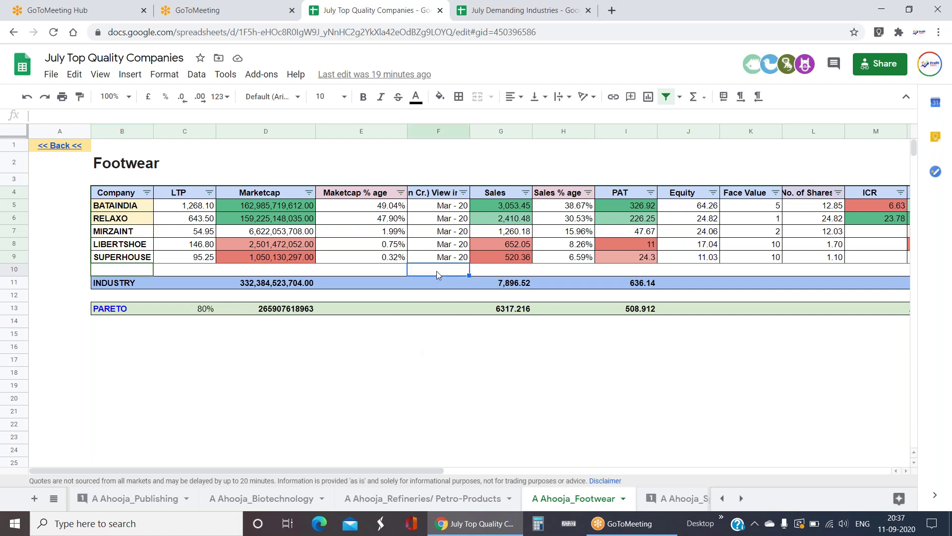
{"action": "key", "text": "Left"}
{"action": "key", "text": "Left"}
{"action": "key", "text": "Left"}
{"action": "key", "text": "Left"}
{"action": "key", "text": "Left"}
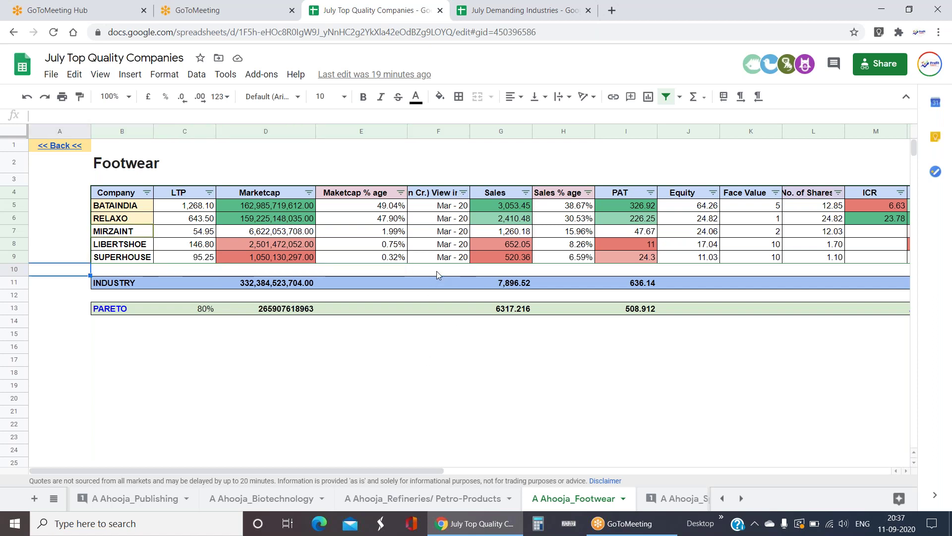
{"action": "key", "text": "Right"}
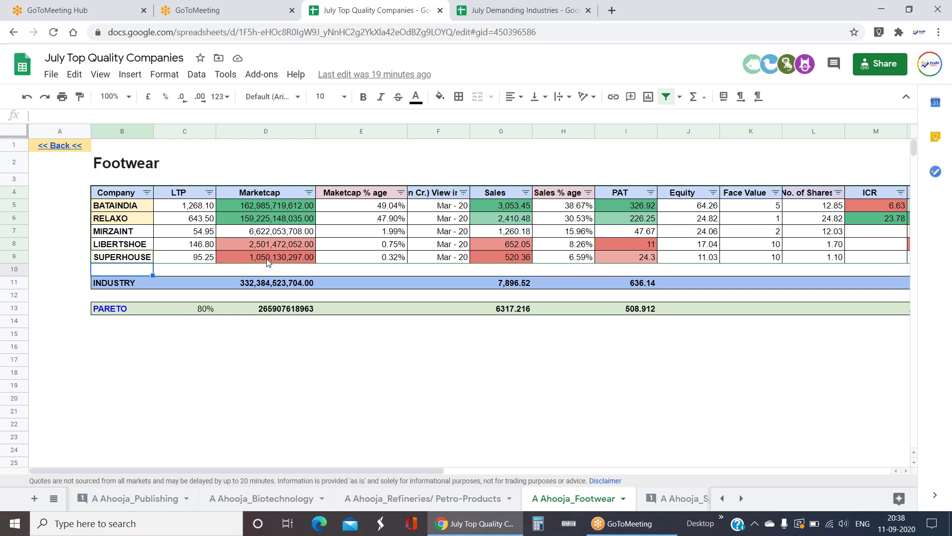
- Inspect BATAINDIA's and SUPERHOUSE's market cap formulas and the MIRZAINT entry
{"action": "left_click", "coordinate": [308, 208]}
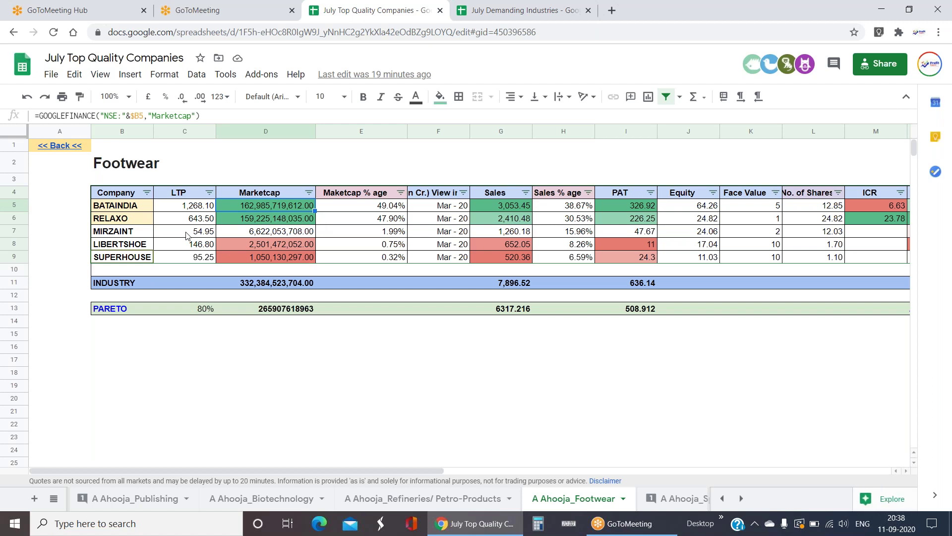
{"action": "left_click", "coordinate": [364, 258]}
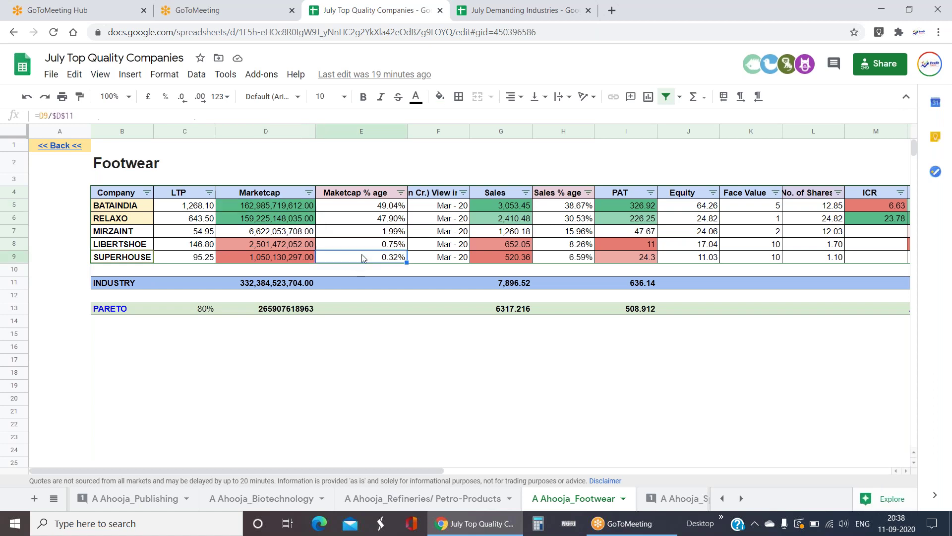
{"action": "left_click", "coordinate": [117, 234]}
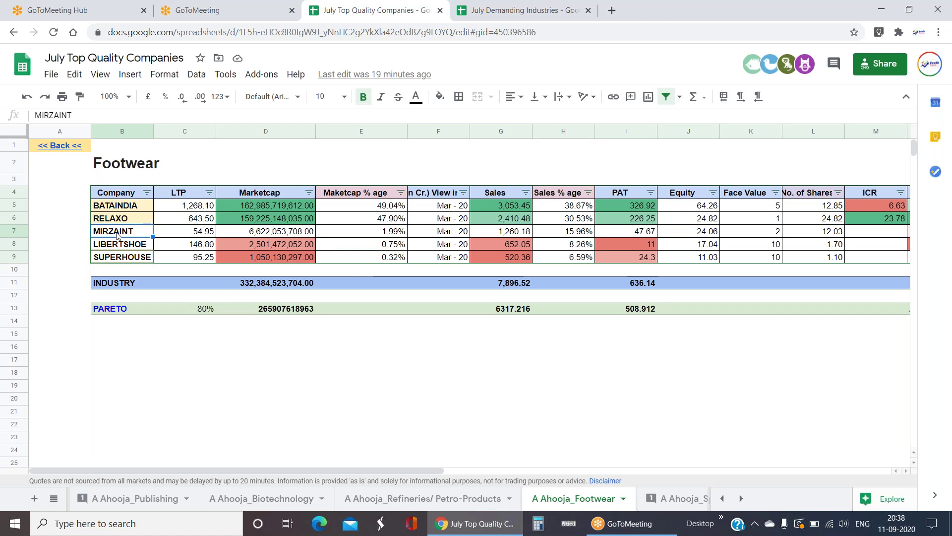
{"action": "left_click", "coordinate": [227, 376]}
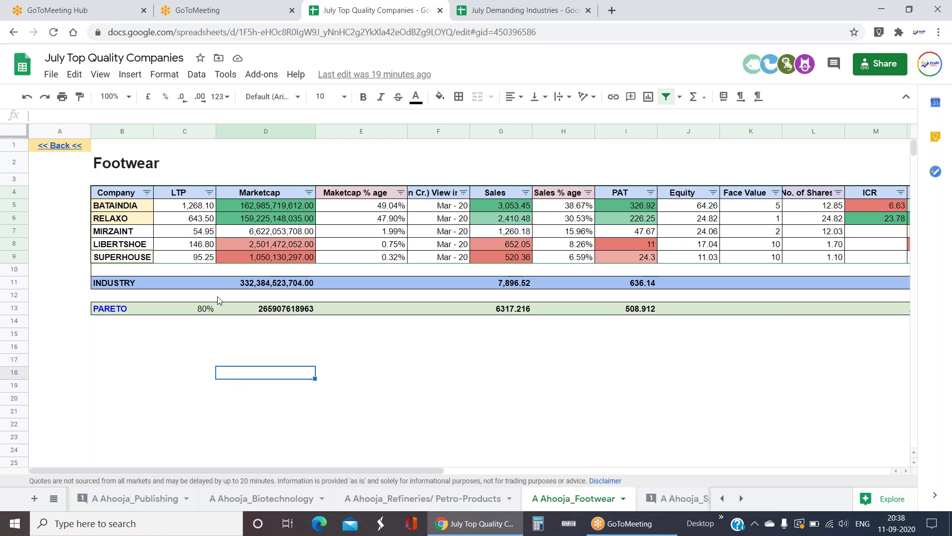
- Check LIBERTSHOE's row and total the top two companies' NPM % values
{"action": "left_click", "coordinate": [144, 243]}
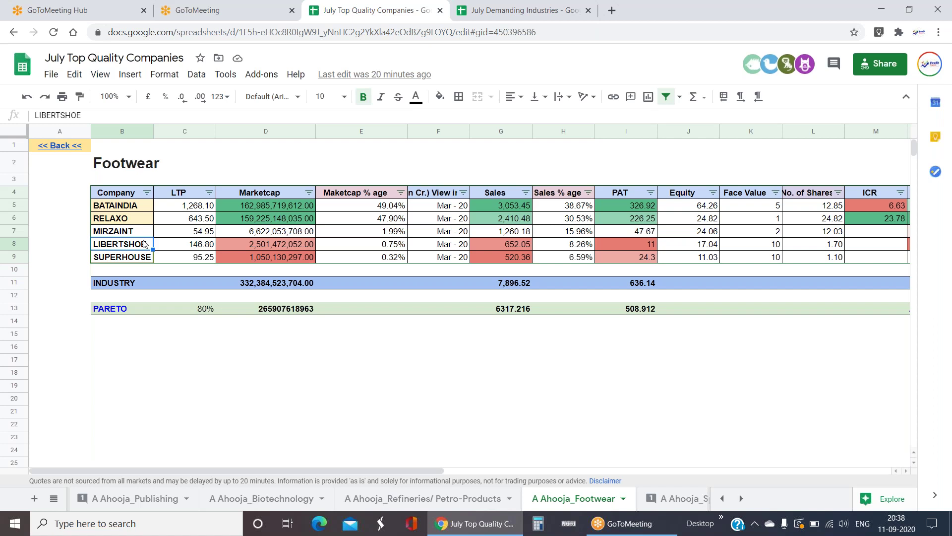
{"action": "key", "text": "Right"}
{"action": "key", "text": "Right"}
{"action": "key", "text": "Right"}
{"action": "key", "text": "Right"}
{"action": "key", "text": "Right"}
{"action": "key", "text": "Right"}
{"action": "key", "text": "Right"}
{"action": "key", "text": "Right"}
{"action": "key", "text": "Right"}
{"action": "key", "text": "Right"}
{"action": "key", "text": "Right"}
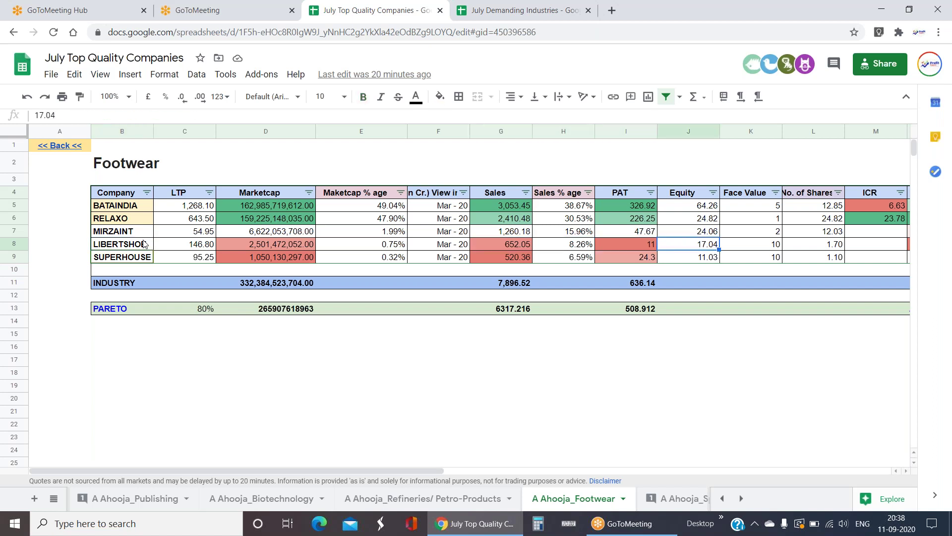
{"action": "key", "text": "Right"}
{"action": "key", "text": "Right"}
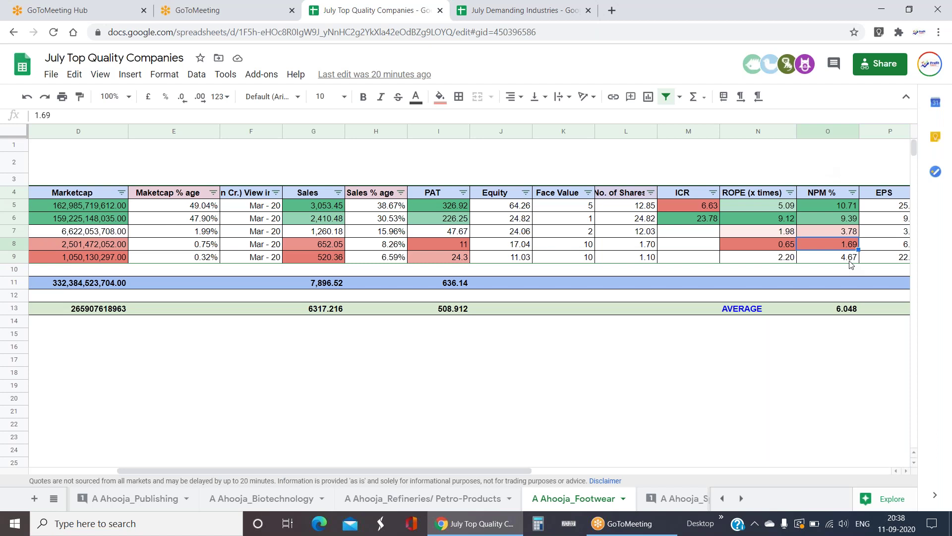
{"action": "left_click_drag", "start_coordinate": [838, 208], "coordinate": [838, 218]}
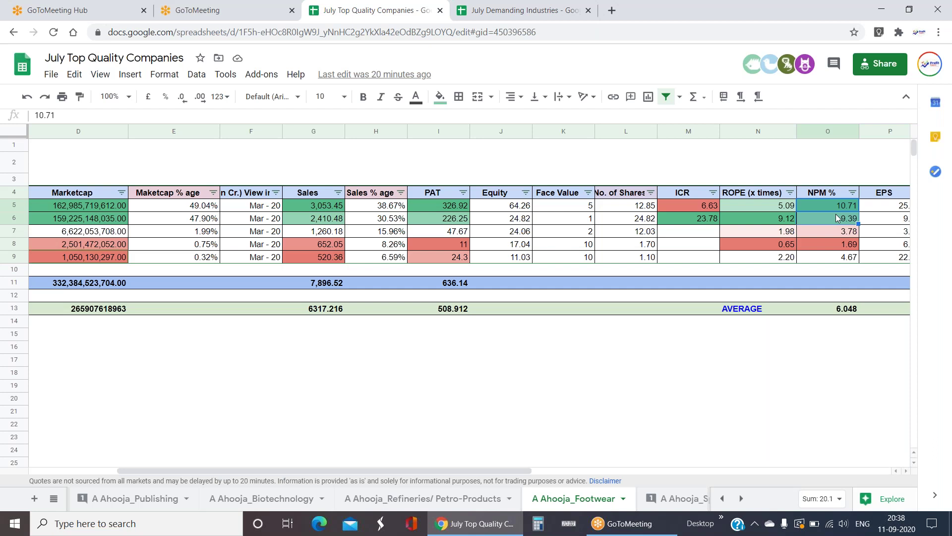
{"action": "key", "text": "Left"}
{"action": "key", "text": "Left"}
{"action": "key", "text": "Left"}
{"action": "key", "text": "Left"}
{"action": "key", "text": "Left"}
{"action": "key", "text": "Left"}
{"action": "key", "text": "Left"}
{"action": "key", "text": "Left"}
{"action": "key", "text": "Left"}
{"action": "key", "text": "Left"}
{"action": "key", "text": "Left"}
{"action": "key", "text": "Left"}
{"action": "key", "text": "Left"}
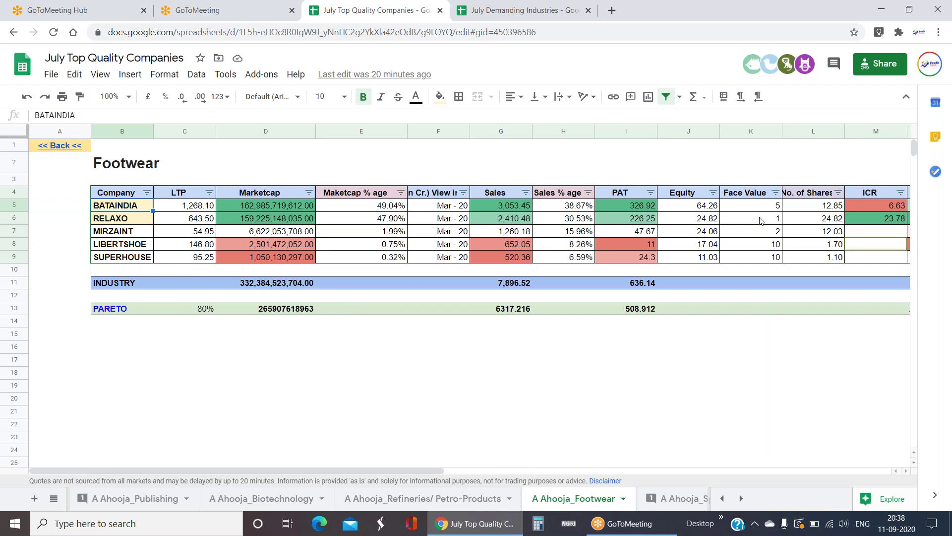
- Switch to Demanding Industries and follow the Sp.Consumer Services sheet link
{"action": "left_click", "coordinate": [54, 499]}
{"action": "scroll", "coordinate": [102, 411], "scroll_direction": "up", "scroll_amount": 2}
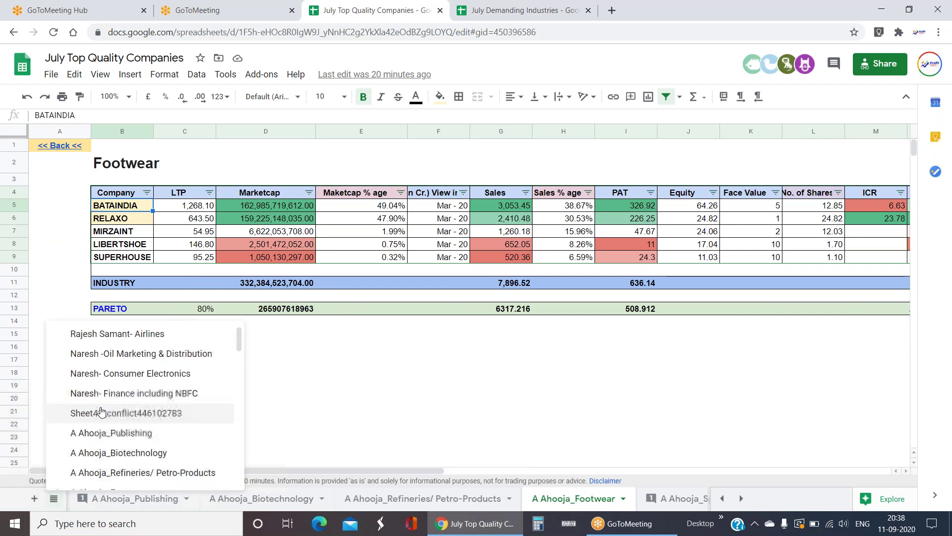
{"action": "left_click", "coordinate": [106, 336]}
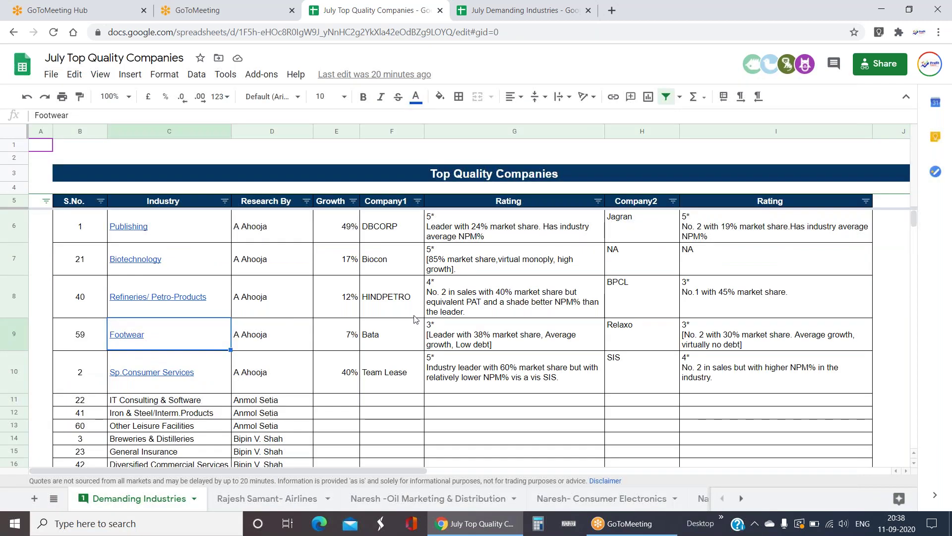
{"action": "scroll", "coordinate": [416, 319], "scroll_direction": "down", "scroll_amount": 2}
{"action": "left_click", "coordinate": [171, 314]}
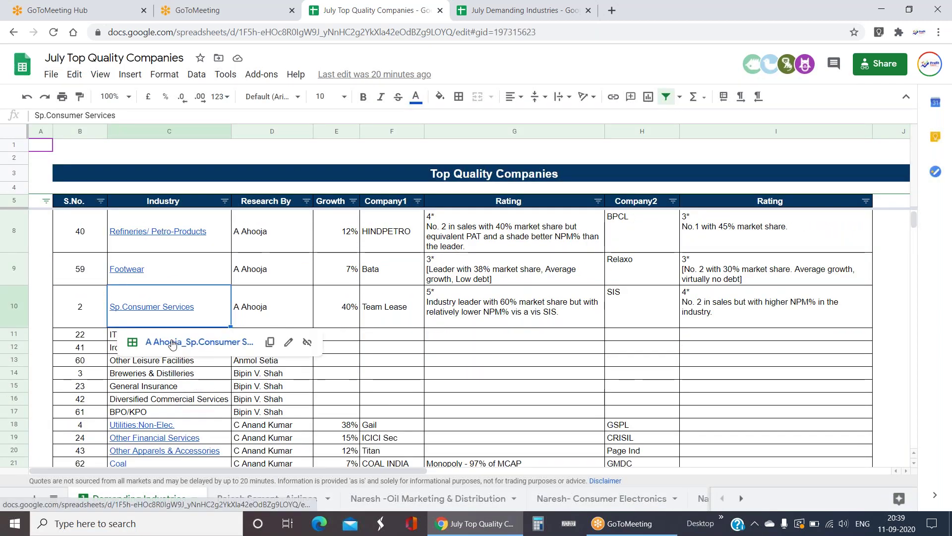
{"action": "left_click", "coordinate": [172, 343]}
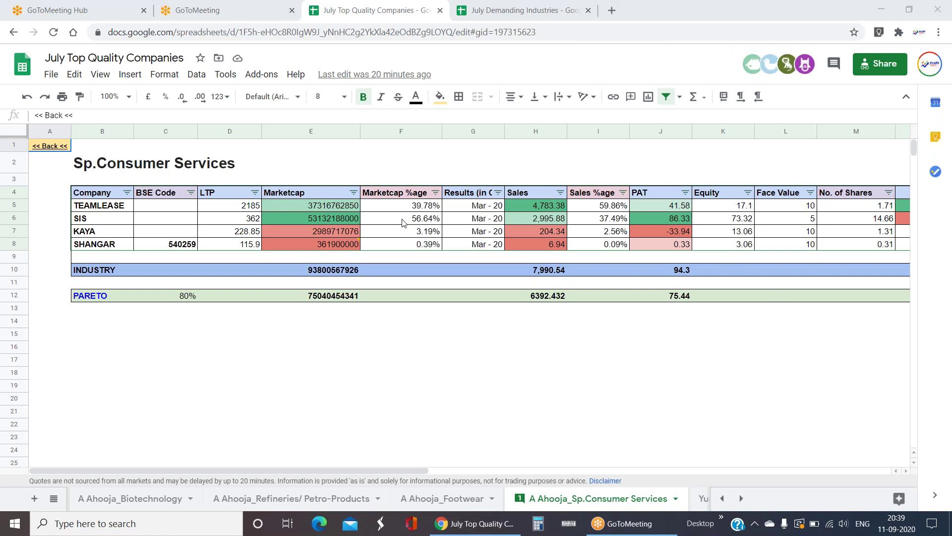
{"action": "left_click", "coordinate": [551, 209]}
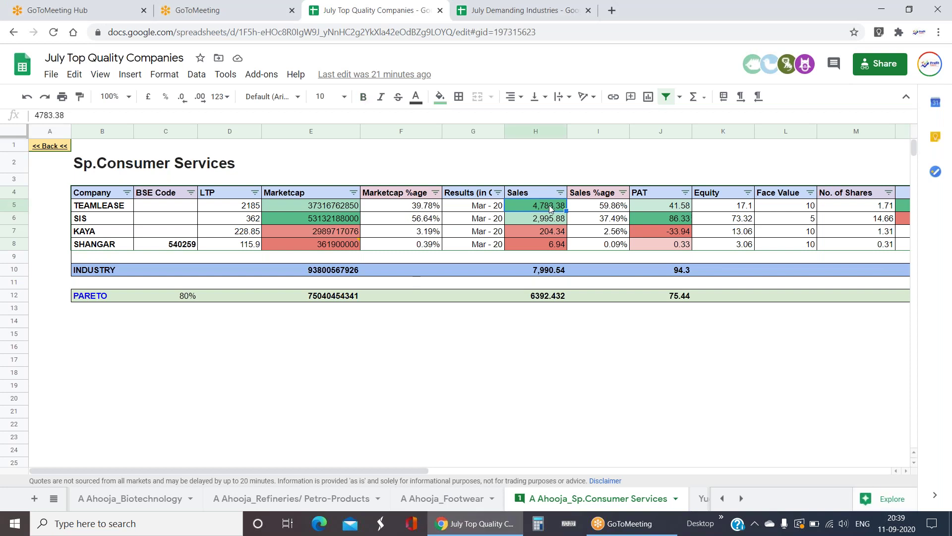
{"action": "key", "text": "Down"}
{"action": "key", "text": "Up"}
{"action": "key", "text": "Down"}
{"action": "key", "text": "Down"}
{"action": "key", "text": "Down"}
{"action": "key", "text": "Up"}
{"action": "key", "text": "Up"}
{"action": "key", "text": "Up"}
{"action": "key", "text": "Down"}
{"action": "key", "text": "Right"}
{"action": "key", "text": "Right"}
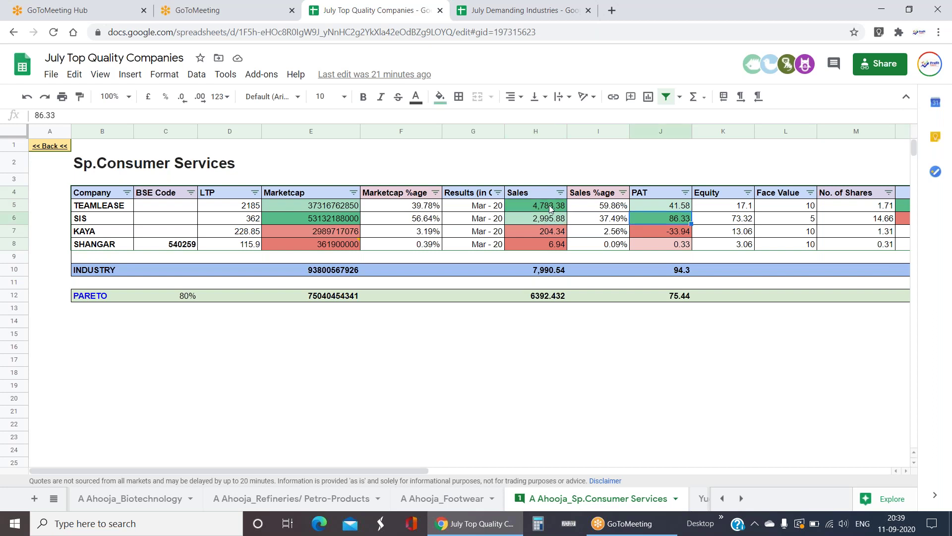
{"action": "key", "text": "Right"}
{"action": "key", "text": "Right"}
{"action": "key", "text": "Right"}
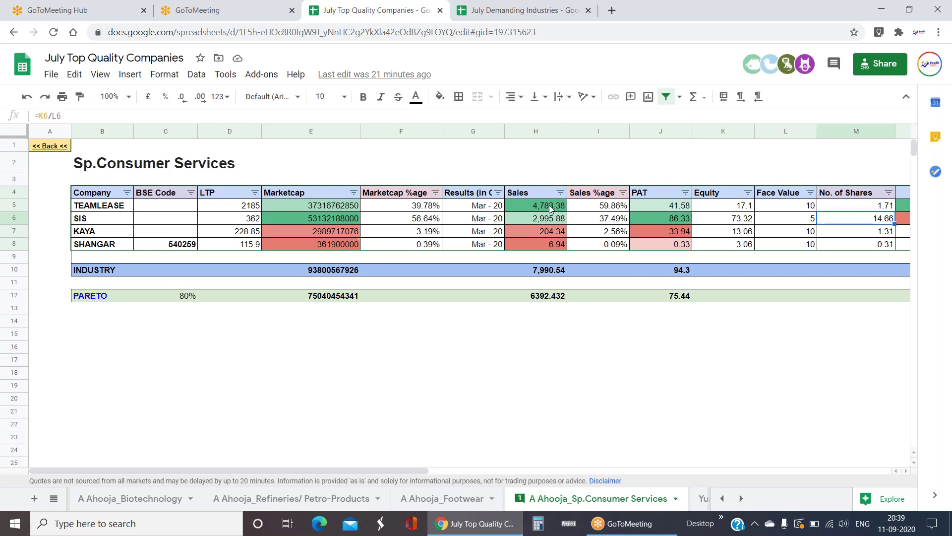
{"action": "key", "text": "Right"}
{"action": "key", "text": "Right"}
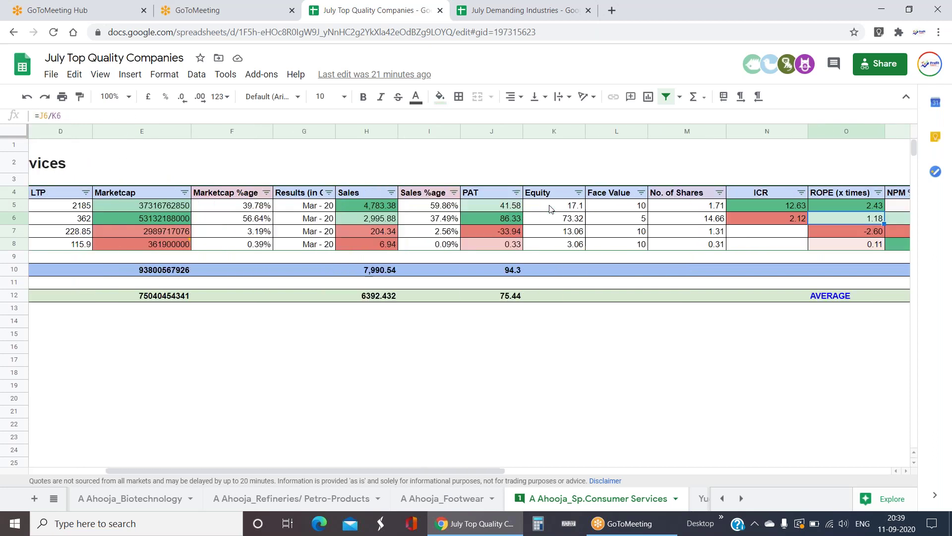
{"action": "key", "text": "Right"}
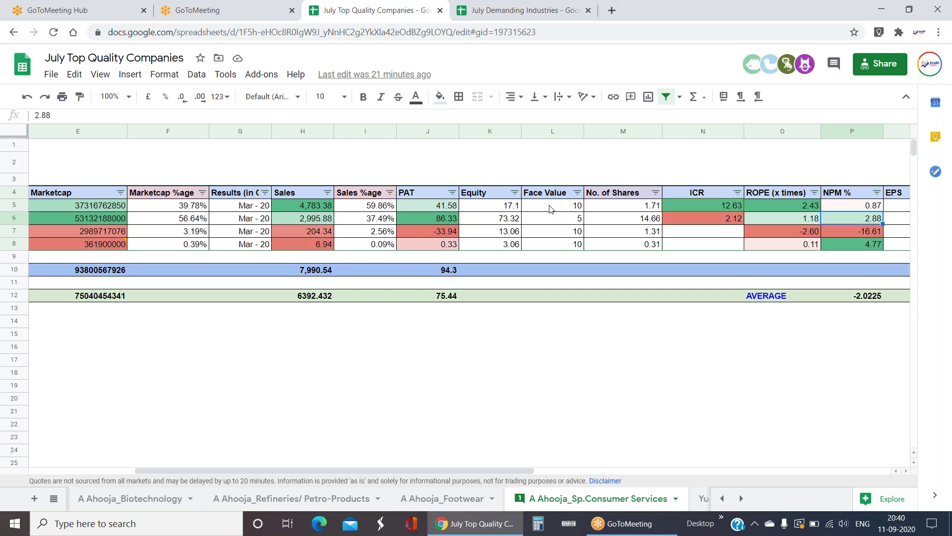
- Select TEAMLEASE's and SIS's NPM % values to see their sum
{"action": "left_click", "coordinate": [873, 210]}
{"action": "left_click", "coordinate": [872, 224], "text": "shift"}
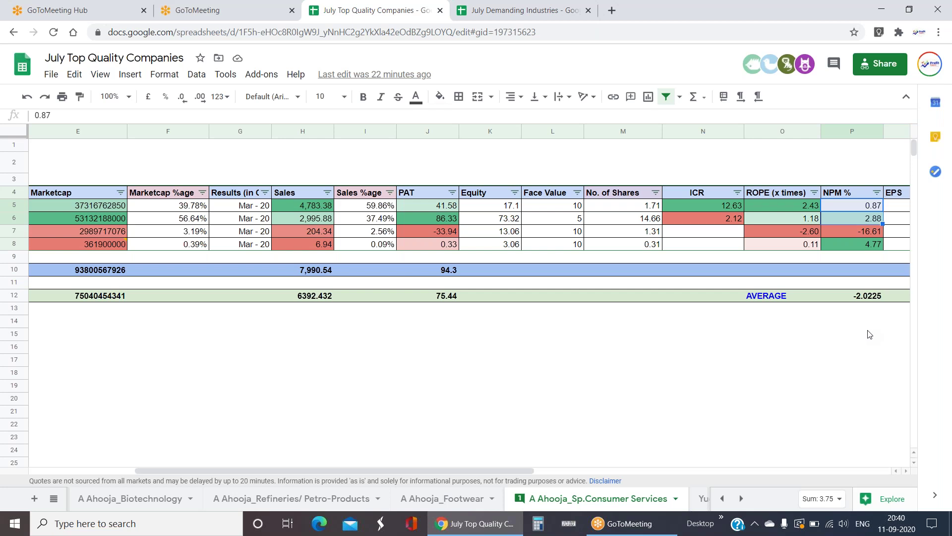
{"action": "left_click", "coordinate": [855, 206]}
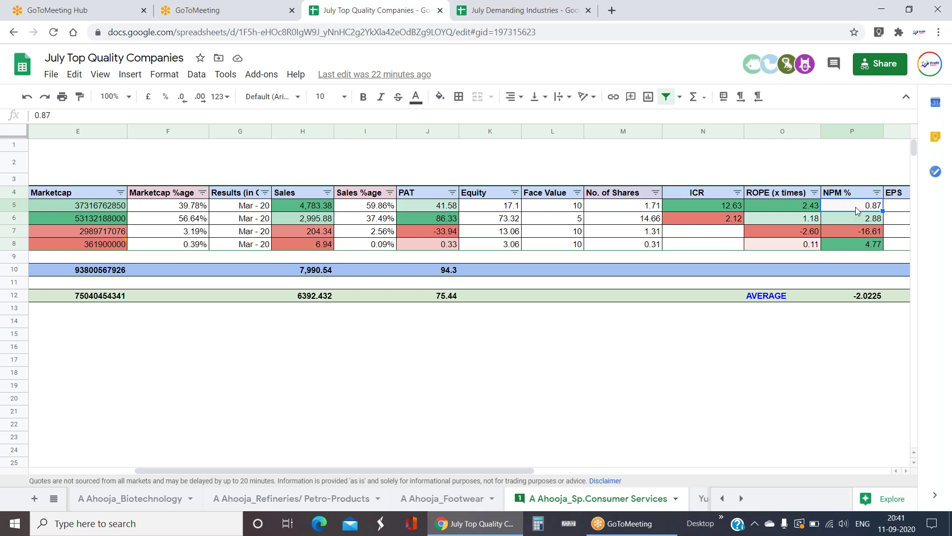
{"action": "left_click", "coordinate": [867, 224]}
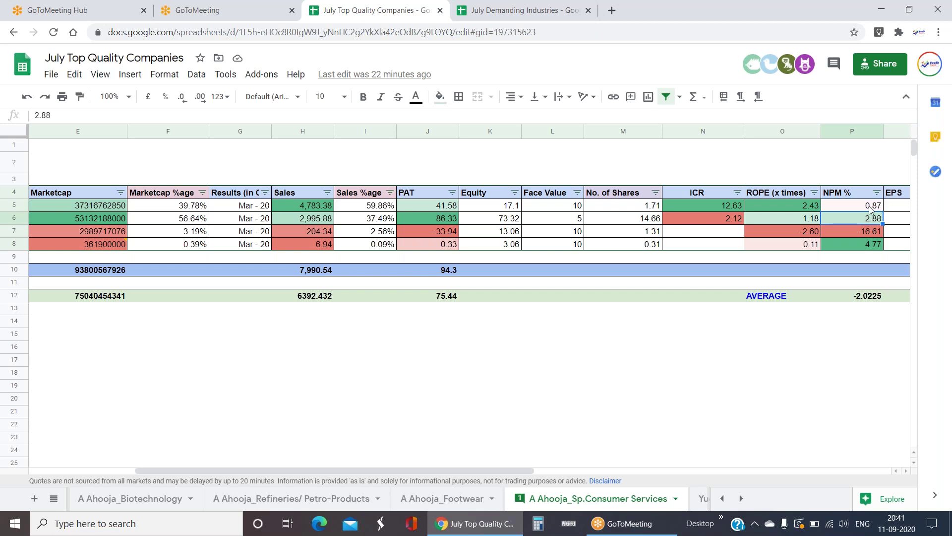
{"action": "left_click_drag", "start_coordinate": [870, 208], "coordinate": [877, 223]}
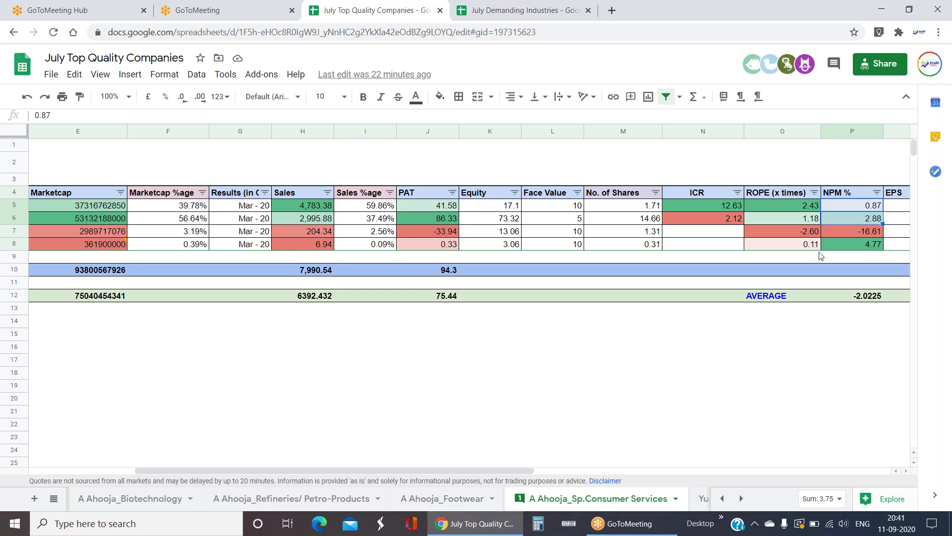
- Review SHANGAR's NPM %, price formula, Sales %age, sales figure and results date
{"action": "left_click", "coordinate": [876, 245]}
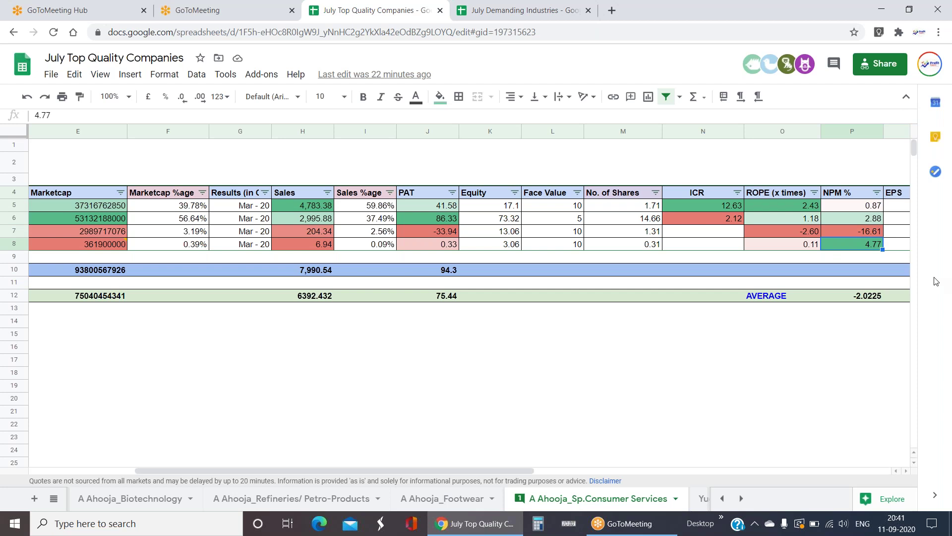
{"action": "key", "text": "Left"}
{"action": "key", "text": "Left"}
{"action": "key", "text": "Left"}
{"action": "key", "text": "Left"}
{"action": "key", "text": "Left"}
{"action": "key", "text": "Left"}
{"action": "key", "text": "Left"}
{"action": "key", "text": "Left"}
{"action": "key", "text": "Left"}
{"action": "key", "text": "Left"}
{"action": "key", "text": "Left"}
{"action": "key", "text": "Left"}
{"action": "key", "text": "Left"}
{"action": "key", "text": "Left"}
{"action": "key", "text": "Right"}
{"action": "key", "text": "Right"}
{"action": "key", "text": "Right"}
{"action": "key", "text": "Right"}
{"action": "key", "text": "Right"}
{"action": "key", "text": "Right"}
{"action": "key", "text": "Right"}
{"action": "key", "text": "Right"}
{"action": "key", "text": "Right"}
{"action": "key", "text": "Right"}
{"action": "key", "text": "Right"}
{"action": "key", "text": "Right"}
{"action": "key", "text": "Right"}
{"action": "key", "text": "Right"}
{"action": "key", "text": "Right"}
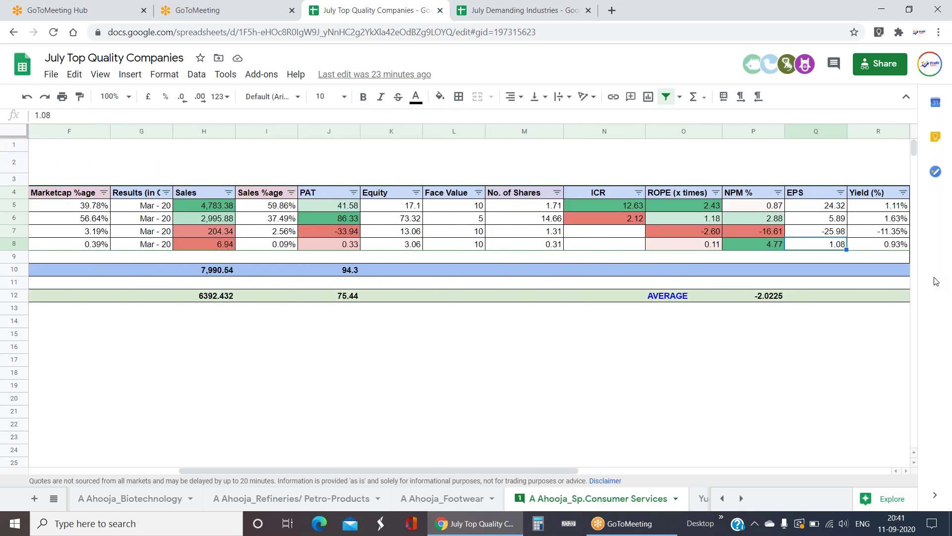
{"action": "key", "text": "Left"}
{"action": "key", "text": "Left"}
{"action": "key", "text": "Left"}
{"action": "key", "text": "Left"}
{"action": "key", "text": "Left"}
{"action": "key", "text": "Left"}
{"action": "key", "text": "Left"}
{"action": "key", "text": "Left"}
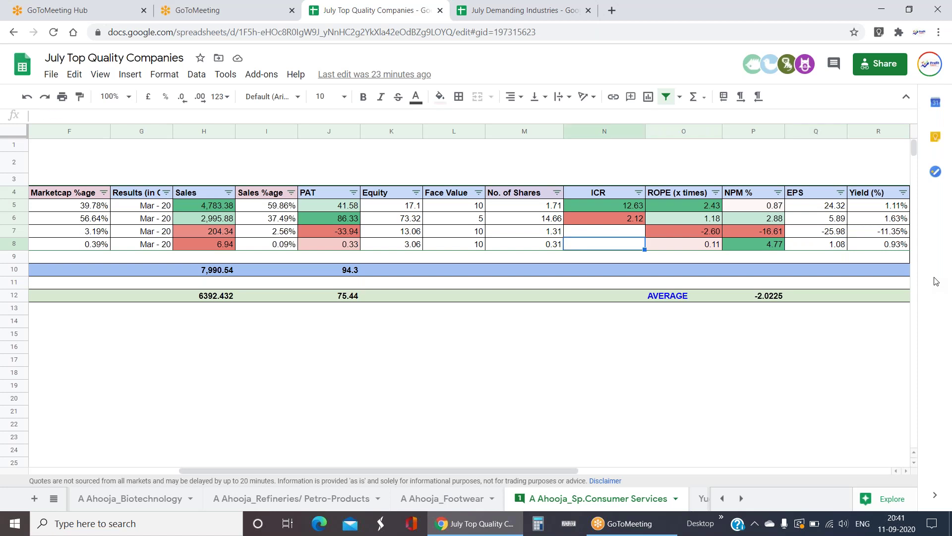
{"action": "key", "text": "Left"}
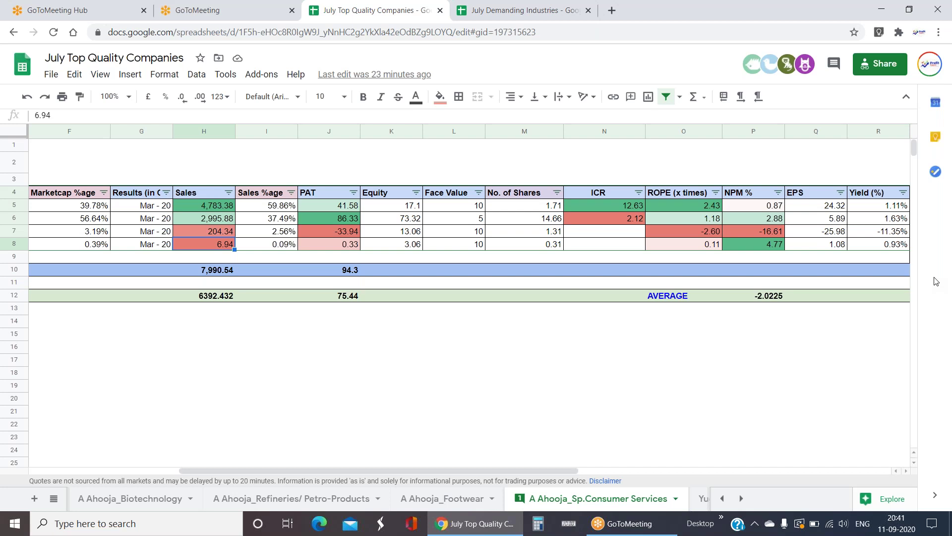
{"action": "key", "text": "Left"}
{"action": "key", "text": "Right"}
{"action": "key", "text": "Right"}
{"action": "key", "text": "Right"}
{"action": "key", "text": "Right"}
{"action": "key", "text": "Right"}
{"action": "key", "text": "Right"}
{"action": "key", "text": "Right"}
{"action": "key", "text": "Right"}
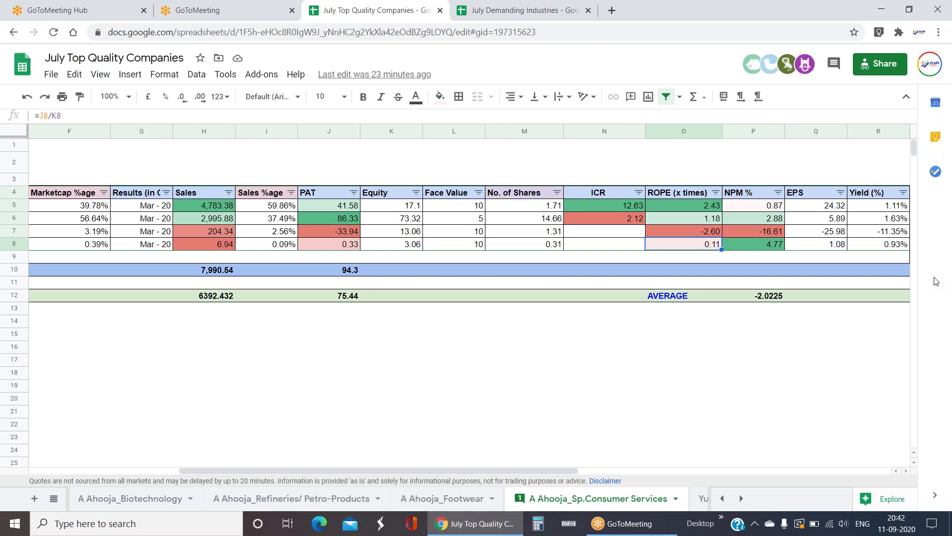
- Check TEAMLEASE's NPM % and SIS's Marketcap %age, NPM % and ROPE formula
{"action": "key", "text": "Up"}
{"action": "key", "text": "Up"}
{"action": "key", "text": "Up"}
{"action": "key", "text": "Right"}
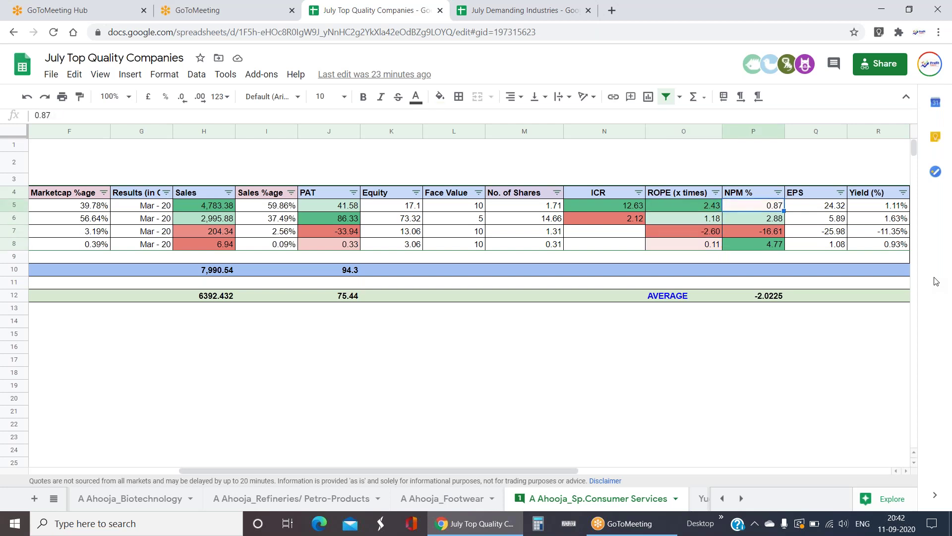
{"action": "key", "text": "Left"}
{"action": "key", "text": "Left"}
{"action": "key", "text": "Left"}
{"action": "key", "text": "Left"}
{"action": "key", "text": "Left"}
{"action": "key", "text": "Left"}
{"action": "key", "text": "Left"}
{"action": "key", "text": "Left"}
{"action": "key", "text": "Left"}
{"action": "key", "text": "Left"}
{"action": "key", "text": "Left"}
{"action": "key", "text": "Left"}
{"action": "key", "text": "Left"}
{"action": "key", "text": "Left"}
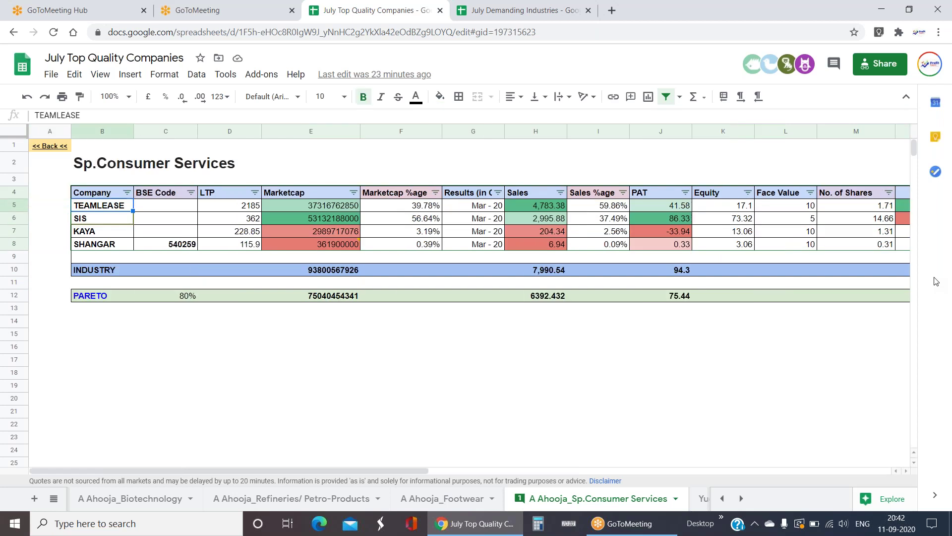
{"action": "key", "text": "Down"}
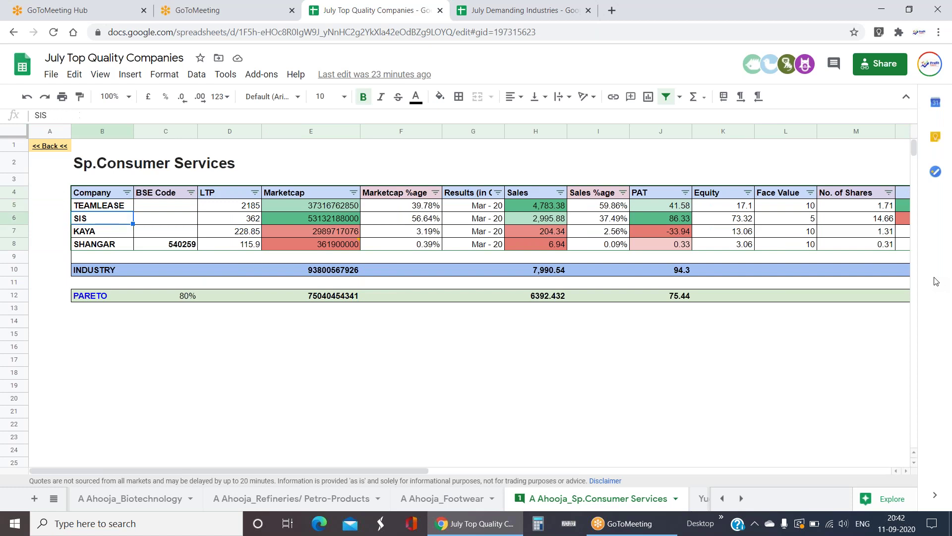
{"action": "key", "text": "Right"}
{"action": "key", "text": "Right"}
{"action": "key", "text": "Right"}
{"action": "key", "text": "Right"}
{"action": "key", "text": "Right"}
{"action": "key", "text": "Right"}
{"action": "key", "text": "Right"}
{"action": "key", "text": "Right"}
{"action": "key", "text": "Right"}
{"action": "key", "text": "Right"}
{"action": "key", "text": "Right"}
{"action": "key", "text": "Right"}
{"action": "key", "text": "Right"}
{"action": "key", "text": "Right"}
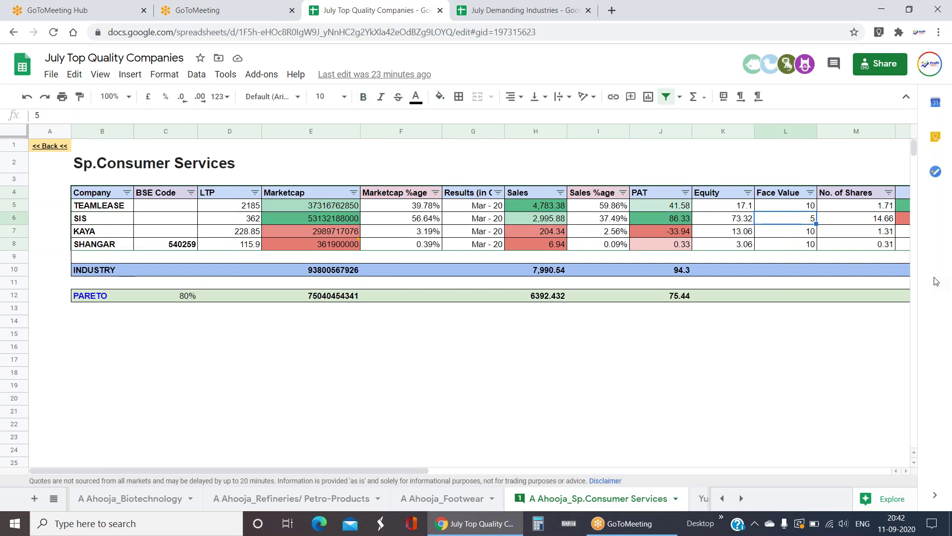
{"action": "key", "text": "Right"}
{"action": "key", "text": "Left"}
{"action": "key", "text": "Left"}
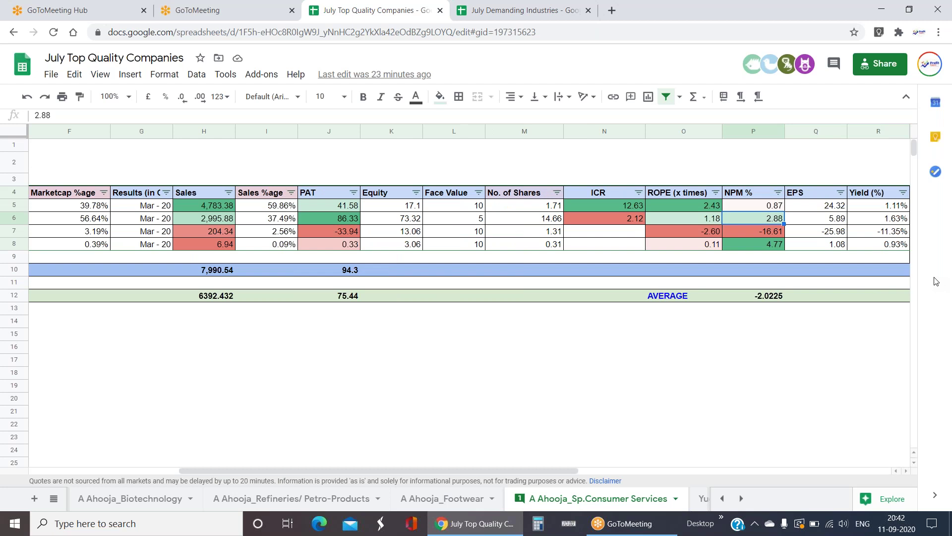
{"action": "key", "text": "Left"}
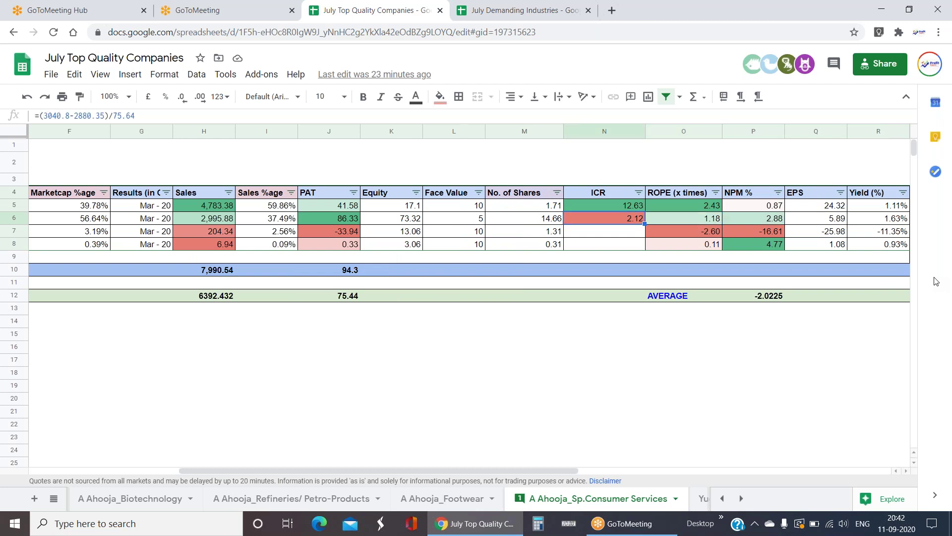
- Inspect TEAMLEASE's ICR and PAT, then SIS's face value and ROPE formula
{"action": "key", "text": "Up"}
{"action": "key", "text": "Down"}
{"action": "key", "text": "Up"}
{"action": "key", "text": "Left"}
{"action": "key", "text": "Left"}
{"action": "key", "text": "Left"}
{"action": "key", "text": "Left"}
{"action": "key", "text": "Left"}
{"action": "key", "text": "Left"}
{"action": "key", "text": "Left"}
{"action": "key", "text": "Left"}
{"action": "key", "text": "Left"}
{"action": "key", "text": "Left"}
{"action": "key", "text": "Left"}
{"action": "key", "text": "Left"}
{"action": "key", "text": "Left"}
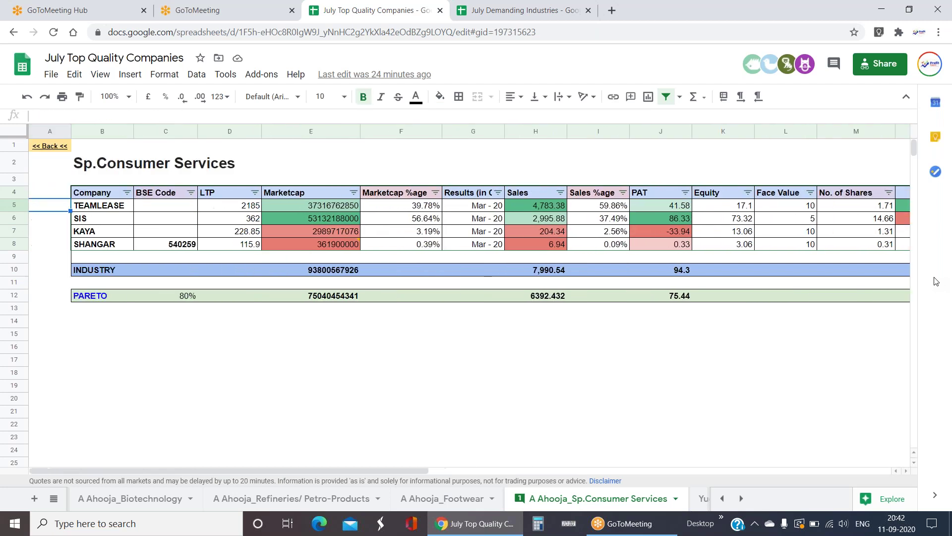
{"action": "key", "text": "Right"}
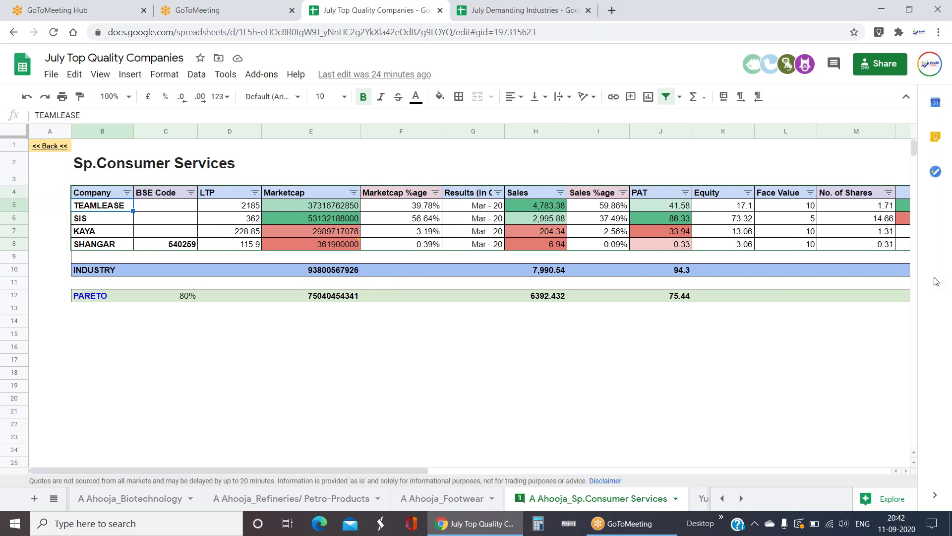
{"action": "key", "text": "Down"}
{"action": "key", "text": "Right"}
{"action": "key", "text": "Right"}
{"action": "key", "text": "Right"}
{"action": "key", "text": "Right"}
{"action": "key", "text": "Right"}
{"action": "key", "text": "Right"}
{"action": "key", "text": "Right"}
{"action": "key", "text": "Right"}
{"action": "key", "text": "Right"}
{"action": "key", "text": "Right"}
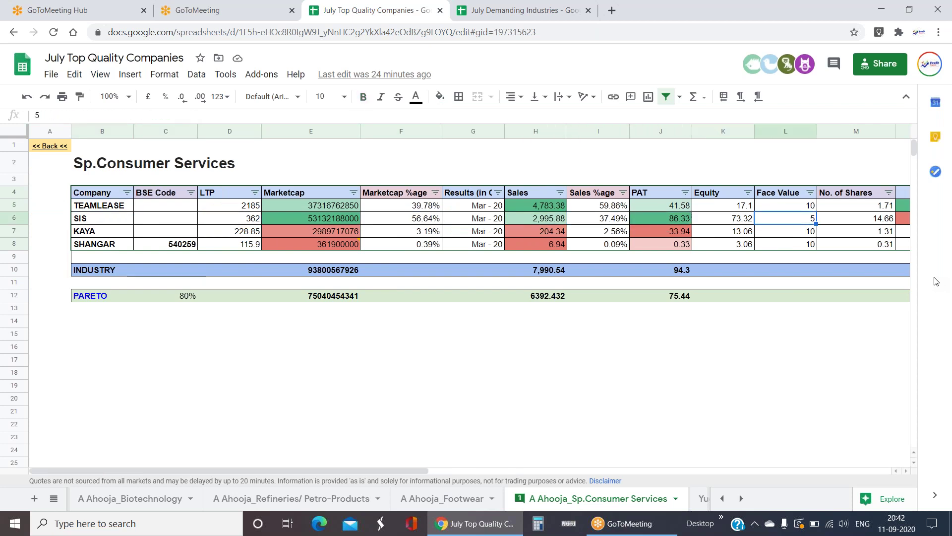
{"action": "key", "text": "Right"}
{"action": "key", "text": "Right"}
{"action": "key", "text": "Right"}
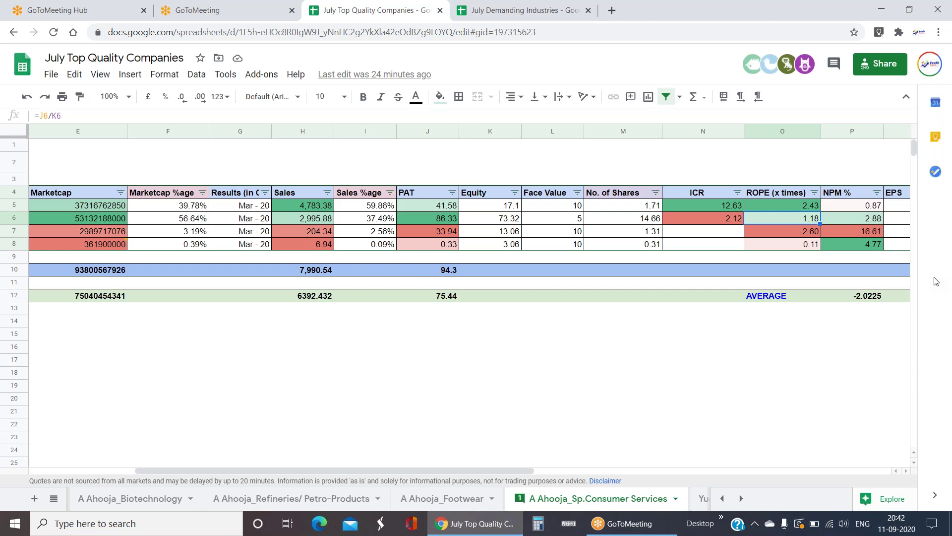
{"action": "key", "text": "Left"}
{"action": "key", "text": "Left"}
{"action": "key", "text": "Left"}
{"action": "key", "text": "Left"}
{"action": "key", "text": "Left"}
{"action": "key", "text": "Left"}
{"action": "key", "text": "Left"}
{"action": "key", "text": "Left"}
{"action": "key", "text": "Left"}
{"action": "key", "text": "Left"}
{"action": "key", "text": "Left"}
{"action": "key", "text": "Left"}
{"action": "key", "text": "Left"}
{"action": "key", "text": "Left"}
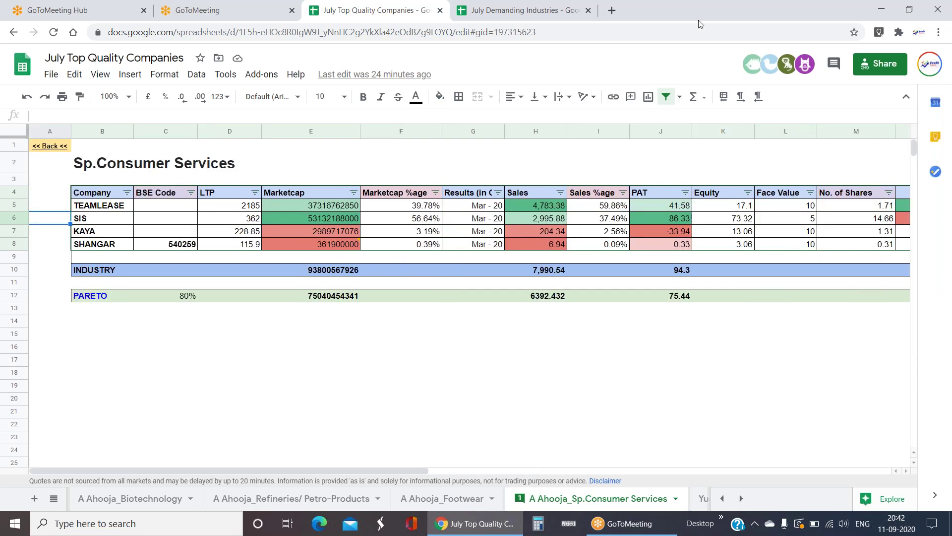
{"action": "left_click", "coordinate": [53, 499]}
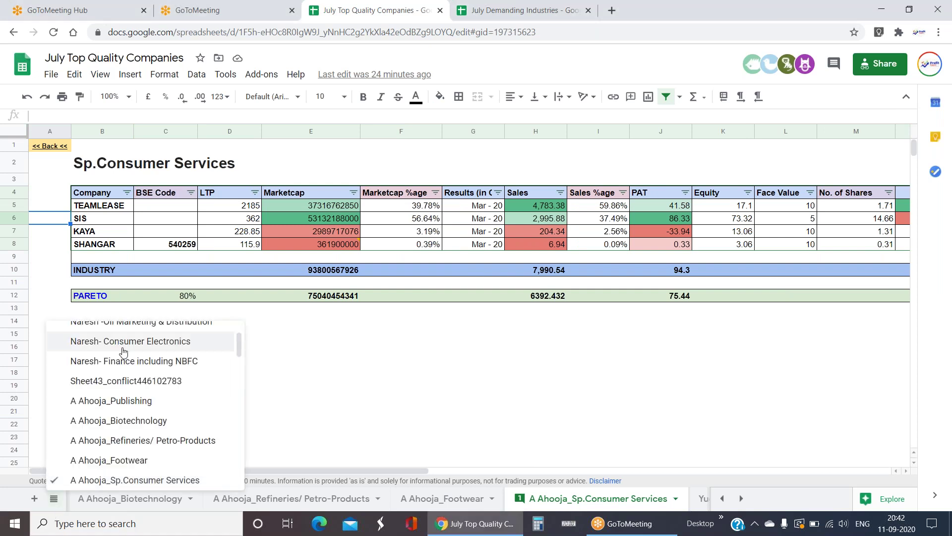
{"action": "scroll", "coordinate": [124, 352], "scroll_direction": "up", "scroll_amount": 2}
{"action": "left_click", "coordinate": [125, 335]}
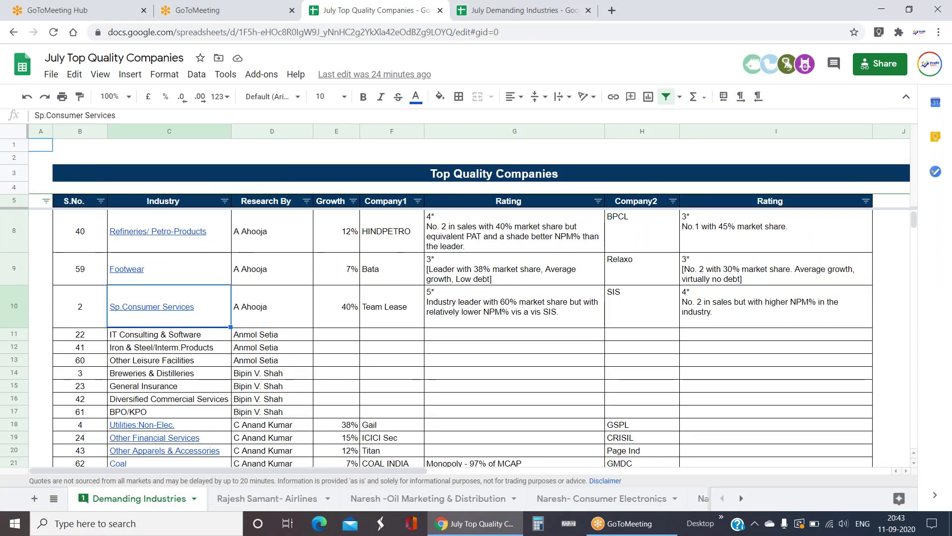
{"action": "scroll", "coordinate": [322, 313], "scroll_direction": "down", "scroll_amount": 1}
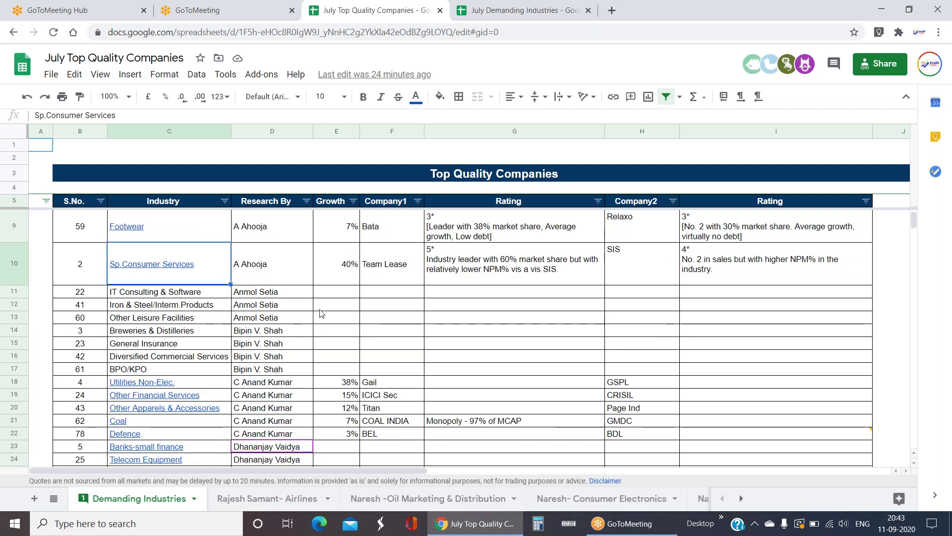
{"action": "left_click", "coordinate": [278, 292]}
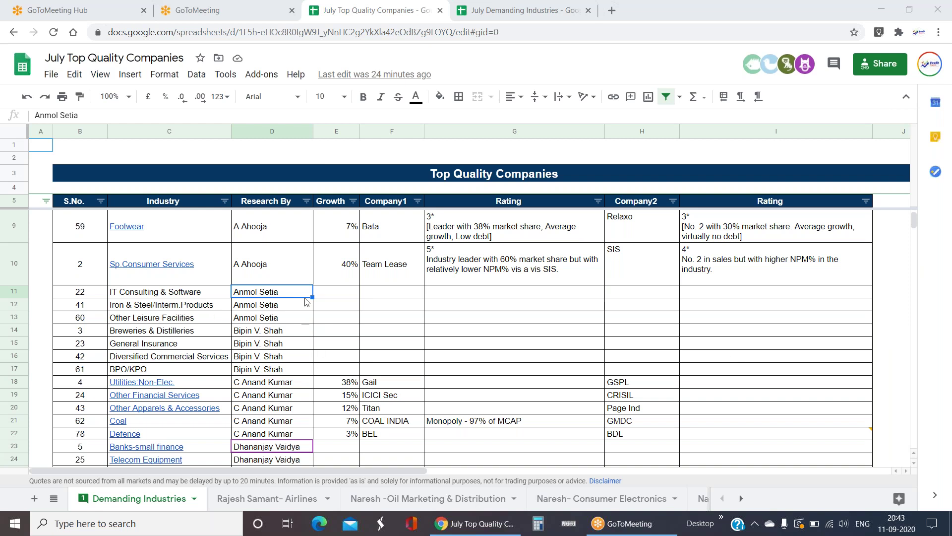
{"action": "left_click_drag", "start_coordinate": [309, 294], "coordinate": [318, 322]}
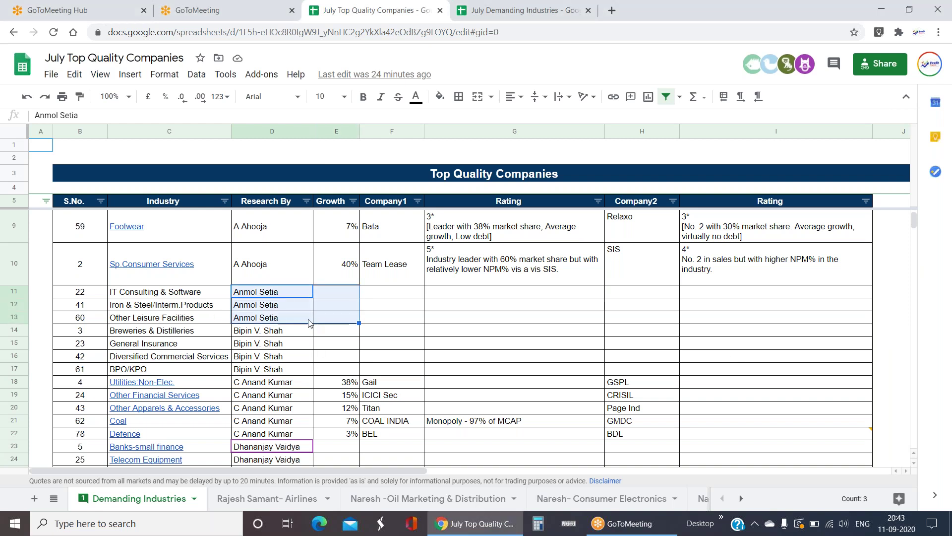
{"action": "left_click", "coordinate": [263, 319]}
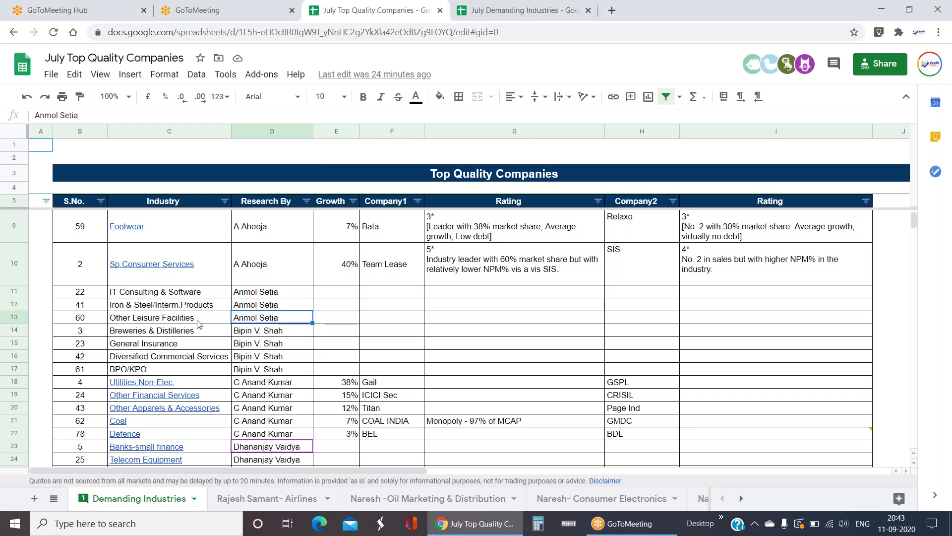
{"action": "left_click", "coordinate": [193, 294]}
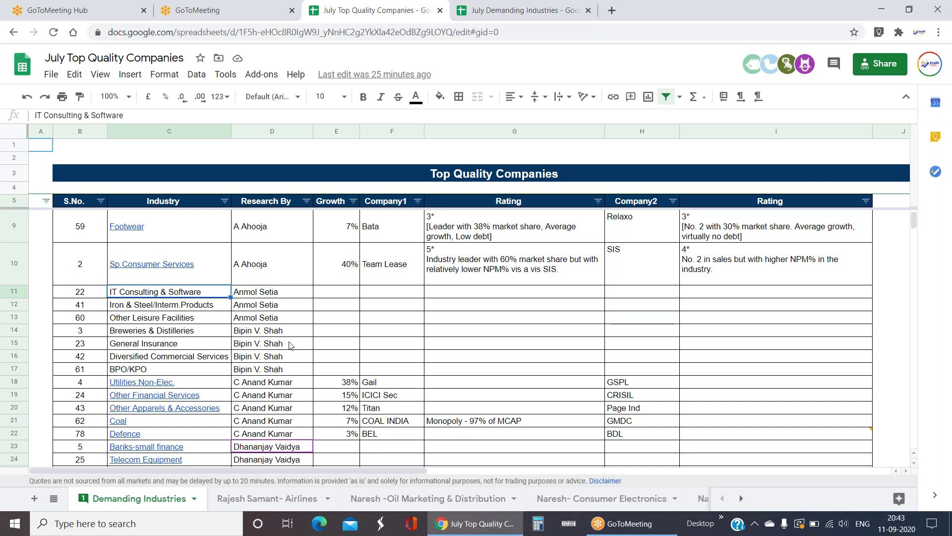
{"action": "left_click", "coordinate": [174, 323]}
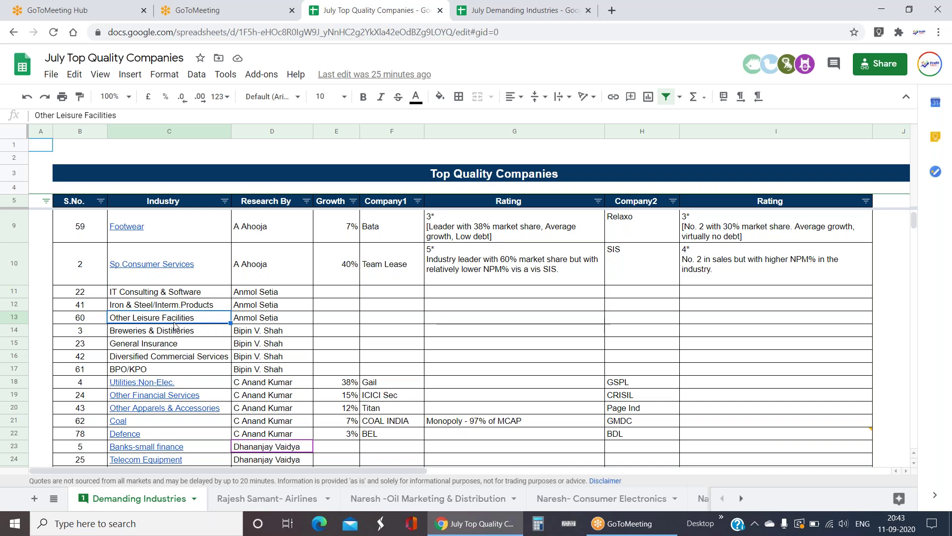
{"action": "left_click_drag", "start_coordinate": [335, 330], "coordinate": [335, 304]}
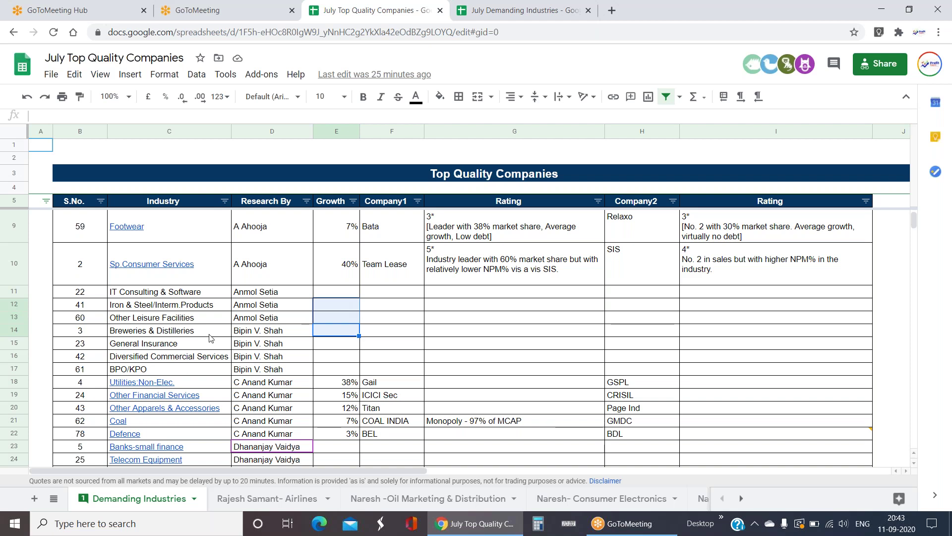
{"action": "left_click", "coordinate": [246, 334]}
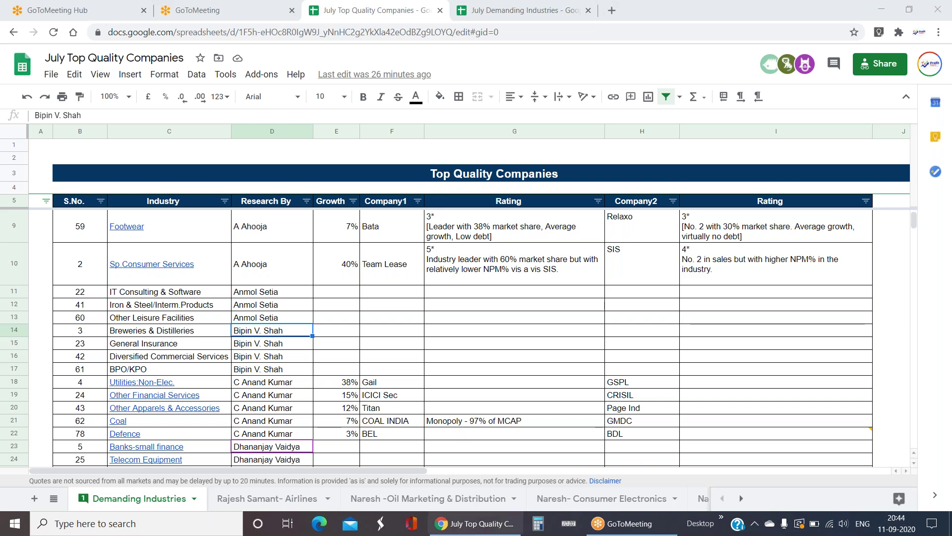
{"action": "left_click", "coordinate": [131, 337]}
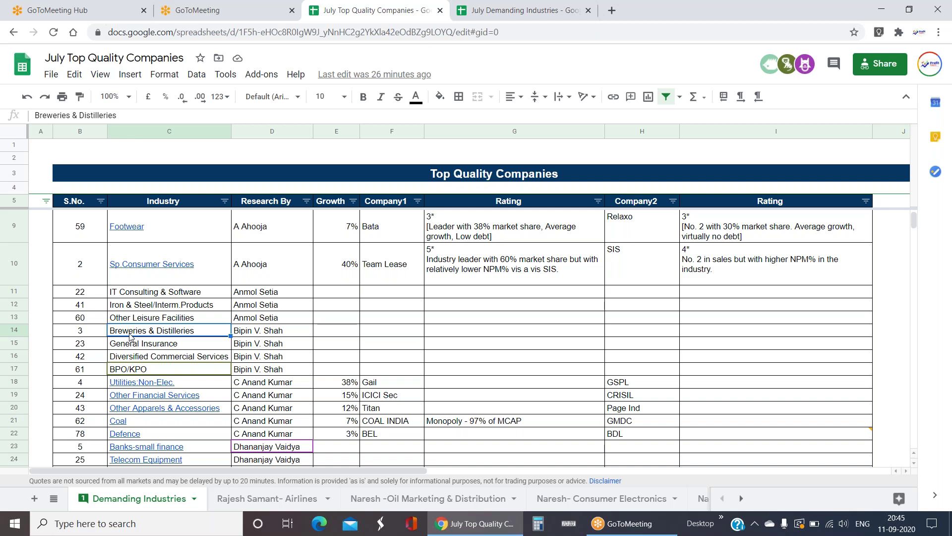
{"action": "left_click", "coordinate": [160, 357]}
{"action": "left_click", "coordinate": [278, 371]}
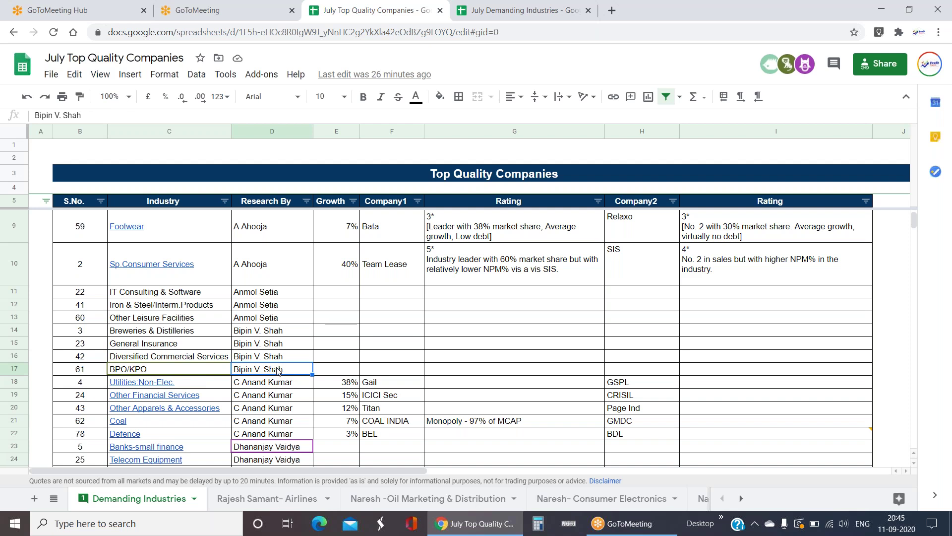
{"action": "key", "text": "Down"}
{"action": "key", "text": "Down"}
{"action": "key", "text": "Down"}
{"action": "key", "text": "Down"}
{"action": "key", "text": "Down"}
{"action": "key", "text": "Down"}
{"action": "key", "text": "Down"}
{"action": "key", "text": "Down"}
{"action": "key", "text": "Down"}
{"action": "key", "text": "Down"}
{"action": "key", "text": "Down"}
{"action": "key", "text": "Up"}
{"action": "key", "text": "Up"}
{"action": "key", "text": "Up"}
{"action": "key", "text": "Up"}
{"action": "key", "text": "Up"}
{"action": "key", "text": "Up"}
{"action": "key", "text": "Up"}
{"action": "key", "text": "Up"}
{"action": "key", "text": "Up"}
{"action": "key", "text": "Up"}
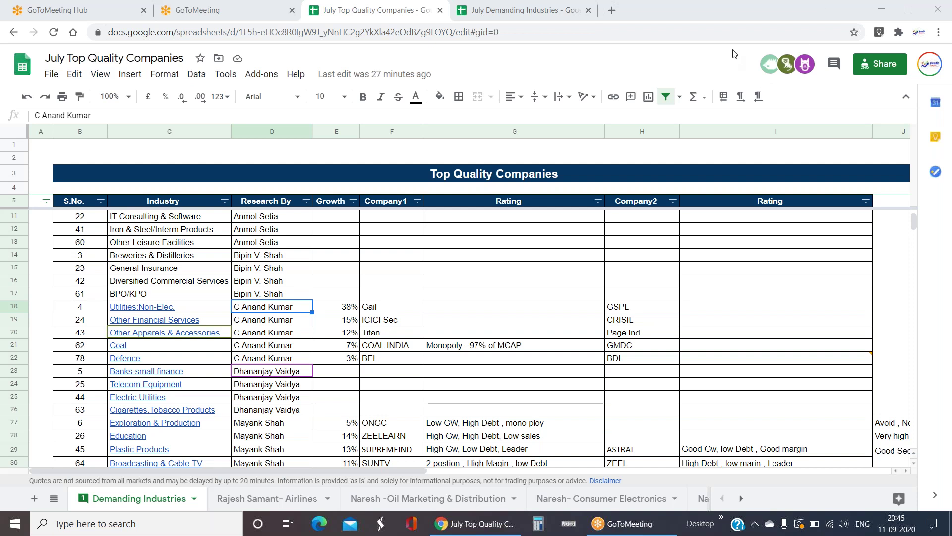
- Follow the Utilities:Non-Elec link, then return to the Demanding Industries sheet
{"action": "left_click", "coordinate": [141, 313]}
{"action": "left_click", "coordinate": [213, 329]}
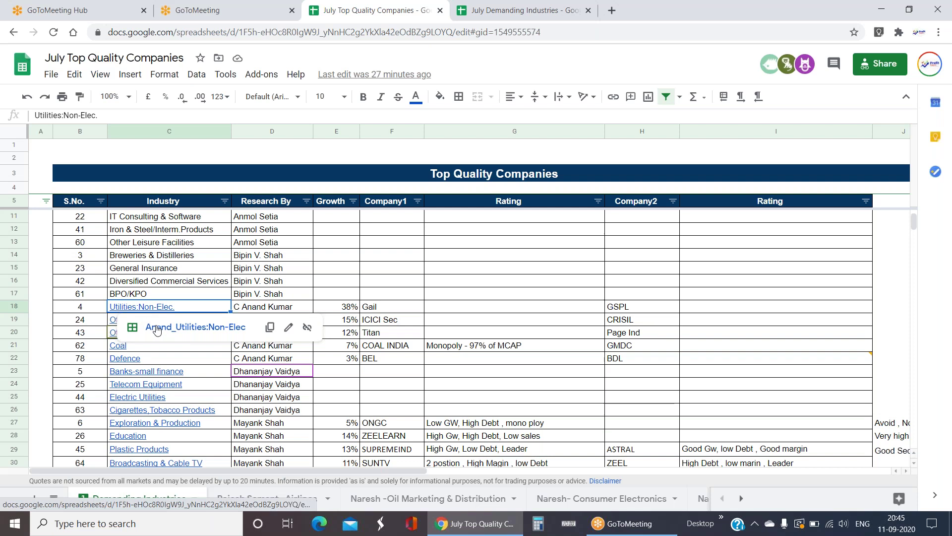
{"action": "left_click", "coordinate": [53, 498]}
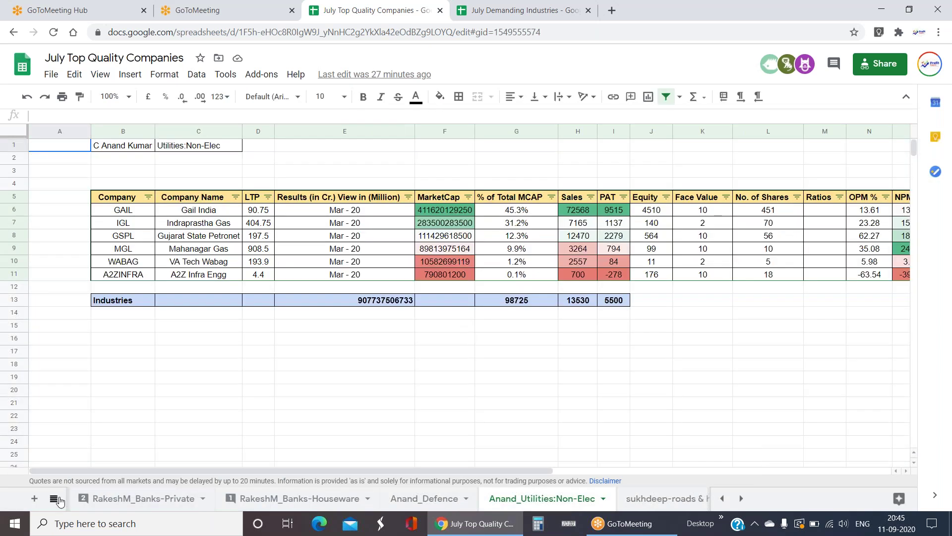
{"action": "scroll", "coordinate": [99, 463], "scroll_direction": "up", "scroll_amount": 10}
{"action": "left_click", "coordinate": [130, 395]}
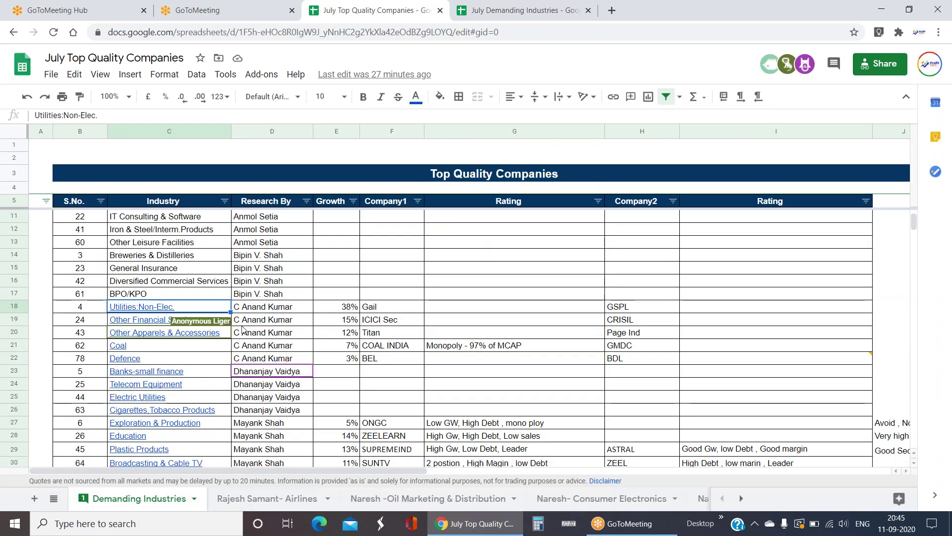
- Check the first Utilities:Non-Elec company, then open its linked sheet
{"action": "left_click", "coordinate": [386, 308]}
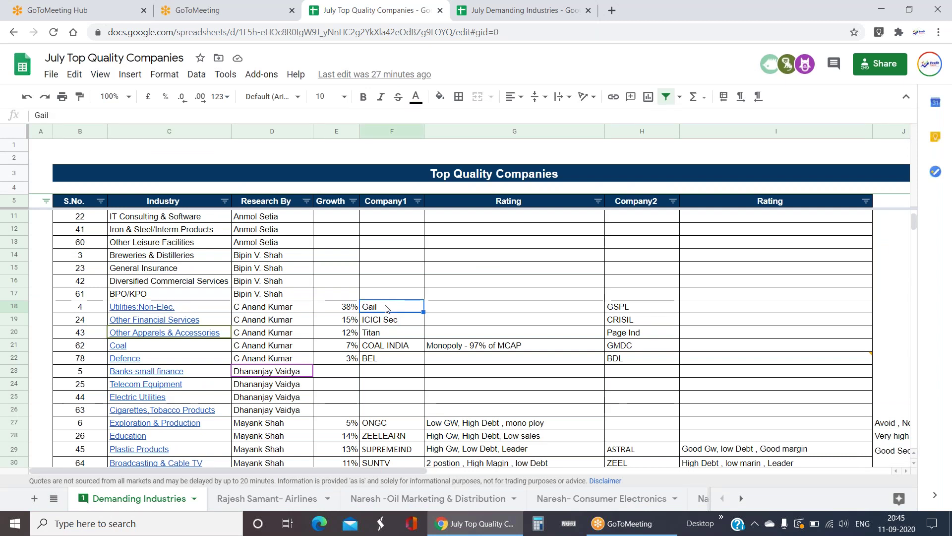
{"action": "key", "text": "Right"}
{"action": "key", "text": "Right"}
{"action": "key", "text": "Right"}
{"action": "key", "text": "Right"}
{"action": "key", "text": "Right"}
{"action": "key", "text": "Home"}
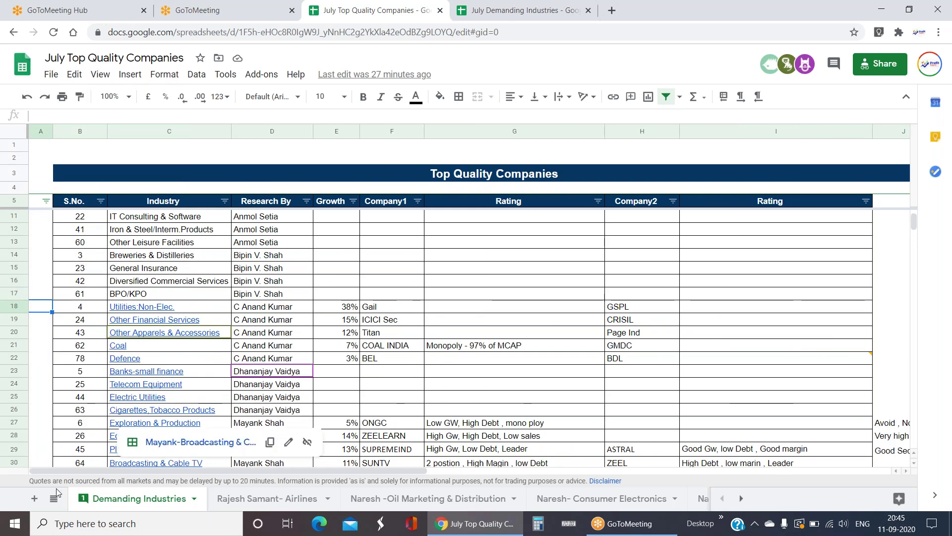
{"action": "left_click", "coordinate": [145, 306]}
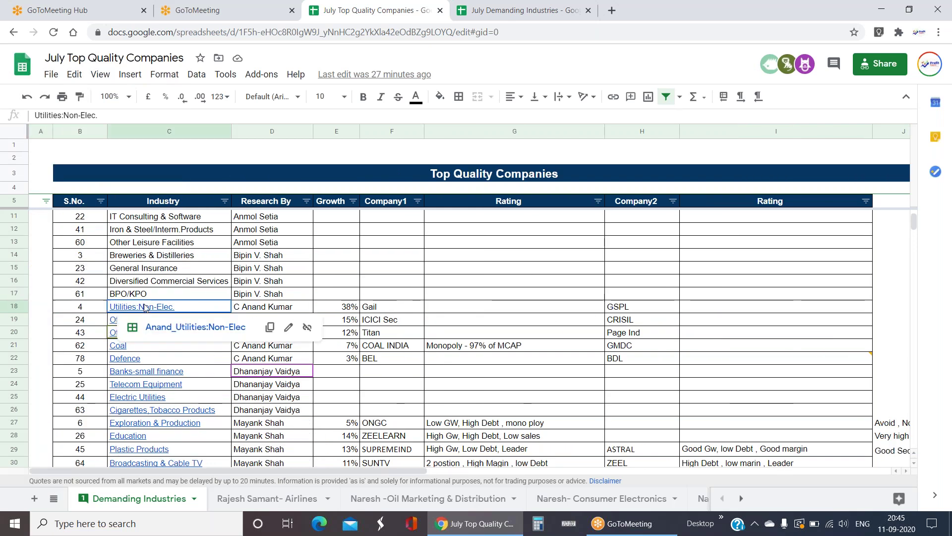
{"action": "left_click", "coordinate": [168, 329]}
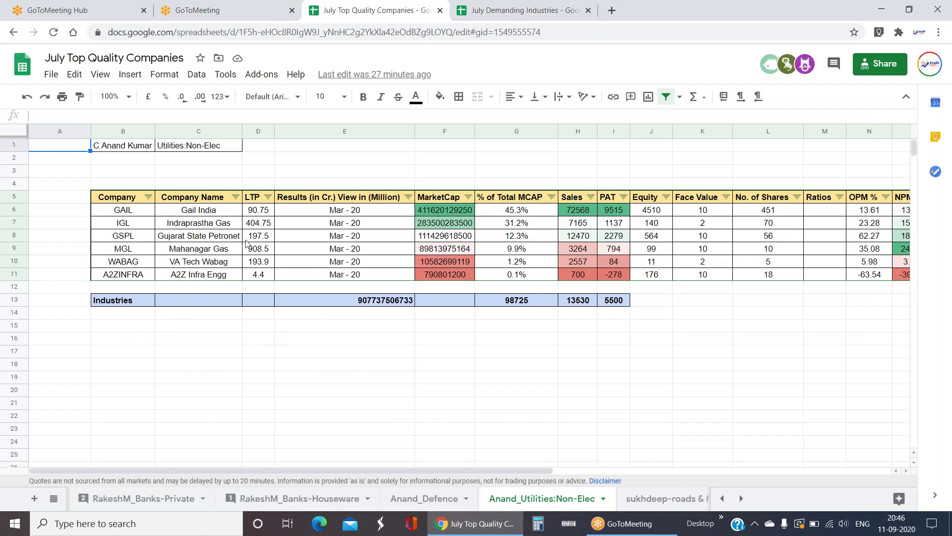
- Inspect Gail India's market cap formula and sales, then Indraprastha Gas and Mahanagar Gas
{"action": "left_click", "coordinate": [215, 212]}
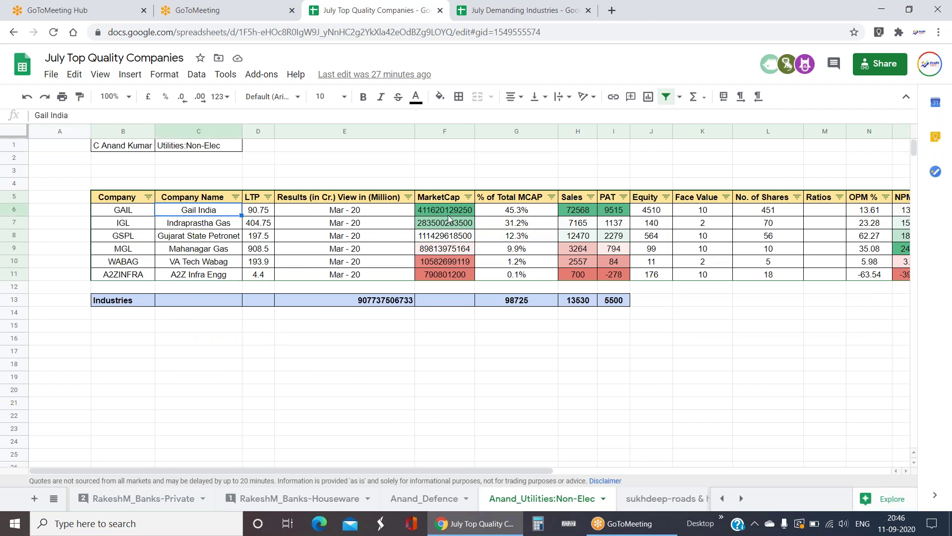
{"action": "left_click", "coordinate": [448, 213]}
{"action": "left_click", "coordinate": [580, 214]}
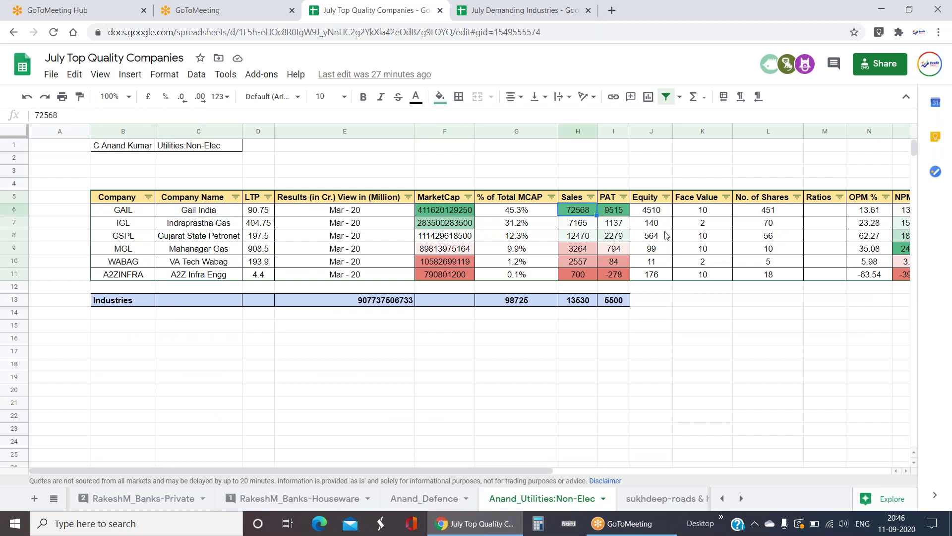
{"action": "mouse_move", "coordinate": [233, 226]}
{"action": "left_mouse_down"}
{"action": "mouse_move", "coordinate": [230, 249]}
{"action": "mouse_move", "coordinate": [222, 228]}
{"action": "left_mouse_up"}
{"action": "left_click", "coordinate": [225, 211]}
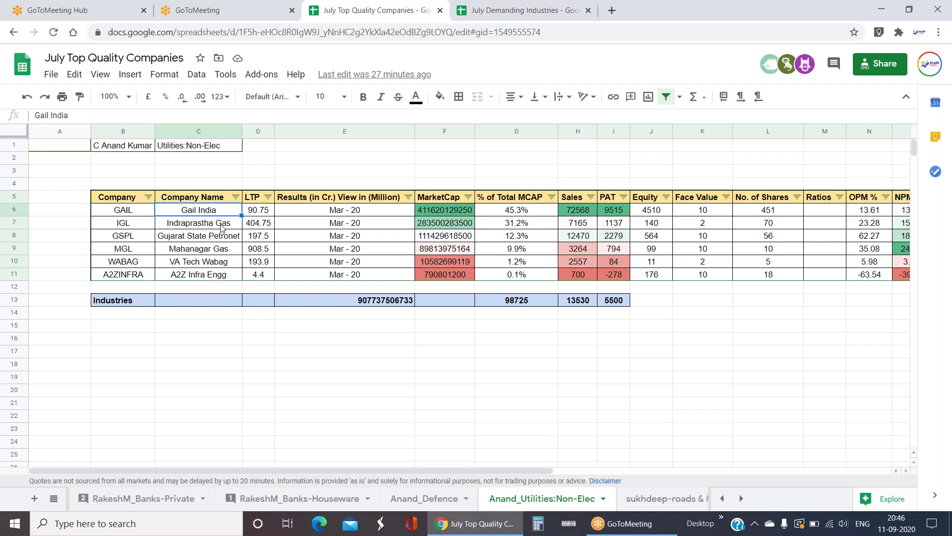
{"action": "left_click", "coordinate": [224, 226]}
{"action": "left_click", "coordinate": [226, 252]}
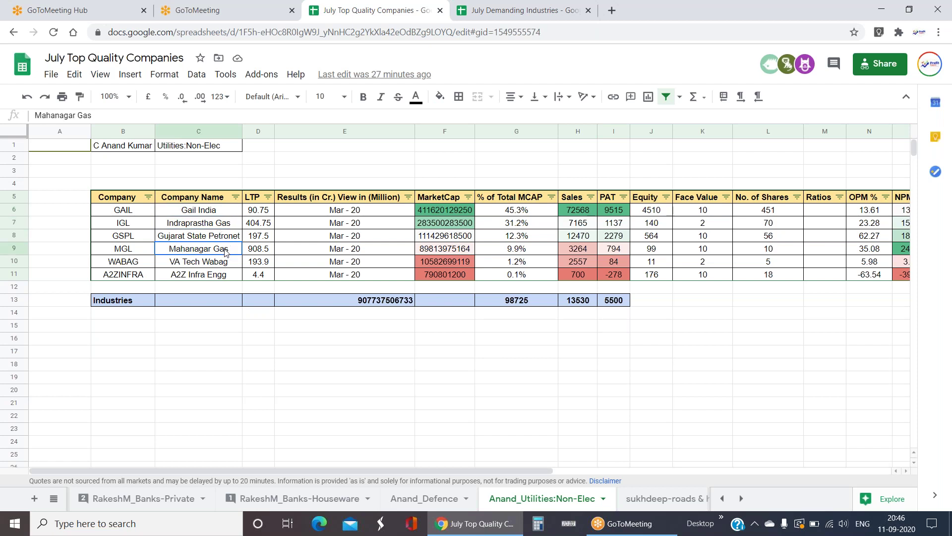
- Check Gail India's OPM % and Mahanagar Gas's NPM % formula
{"action": "left_click", "coordinate": [584, 213]}
{"action": "key", "text": "Right"}
{"action": "key", "text": "Right"}
{"action": "key", "text": "Right"}
{"action": "key", "text": "Right"}
{"action": "key", "text": "Right"}
{"action": "key", "text": "Right"}
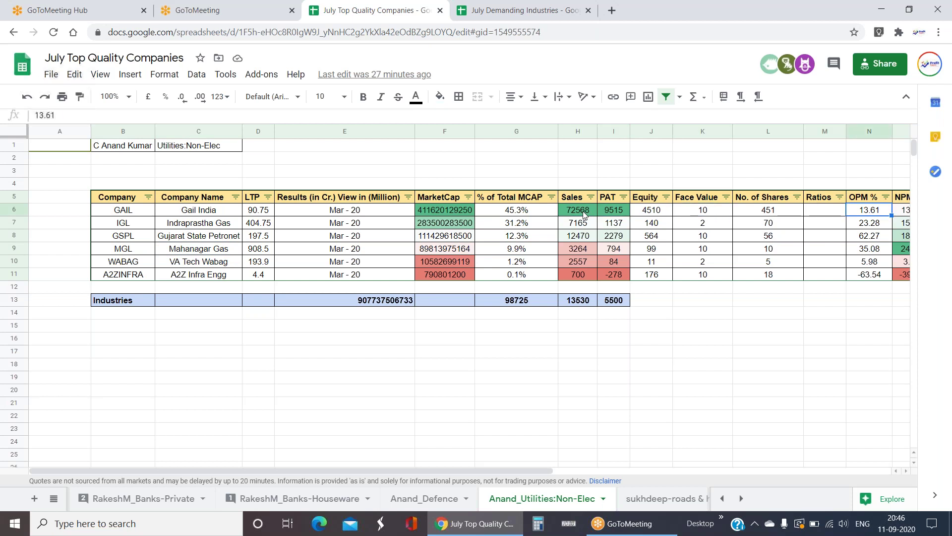
{"action": "key", "text": "Right"}
{"action": "left_click", "coordinate": [863, 253]}
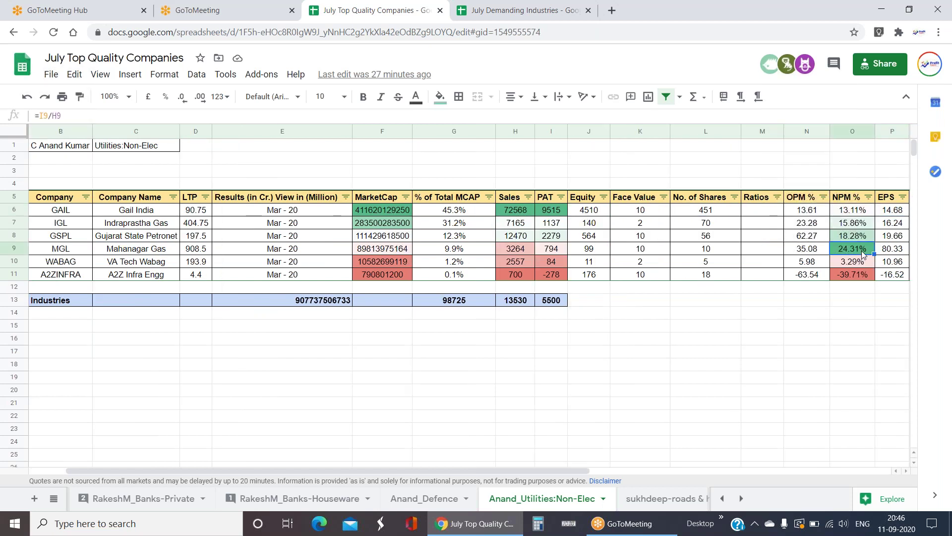
- Round the first four companies' NPM % values to whole percentages
{"action": "key", "text": "Up"}
{"action": "key", "text": "Down"}
{"action": "key", "text": "Up"}
{"action": "key", "text": "Up"}
{"action": "key", "text": "Up"}
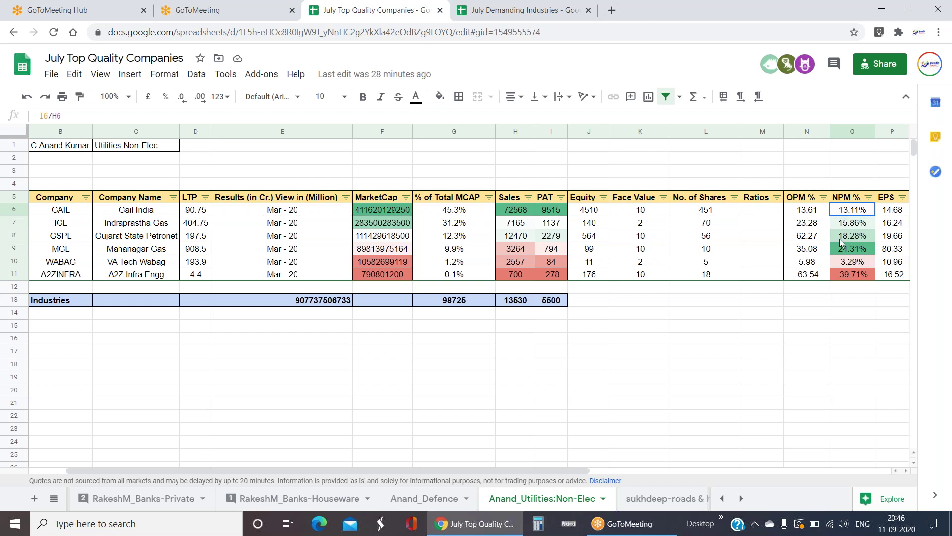
{"action": "left_click", "coordinate": [844, 244], "text": "shift"}
{"action": "left_click", "coordinate": [184, 101]}
{"action": "left_click", "coordinate": [183, 102]}
- Inspect VA Tech Wabag's number of shares formula, CEPS and the empty Ratios column
{"action": "left_click", "coordinate": [675, 267]}
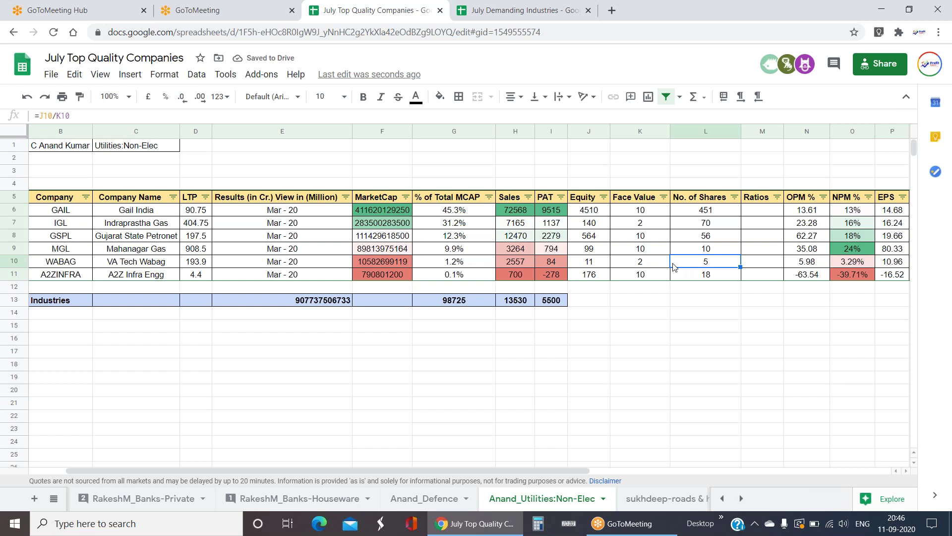
{"action": "key", "text": "Right"}
{"action": "key", "text": "Right"}
{"action": "key", "text": "Right"}
{"action": "key", "text": "Right"}
{"action": "key", "text": "Right"}
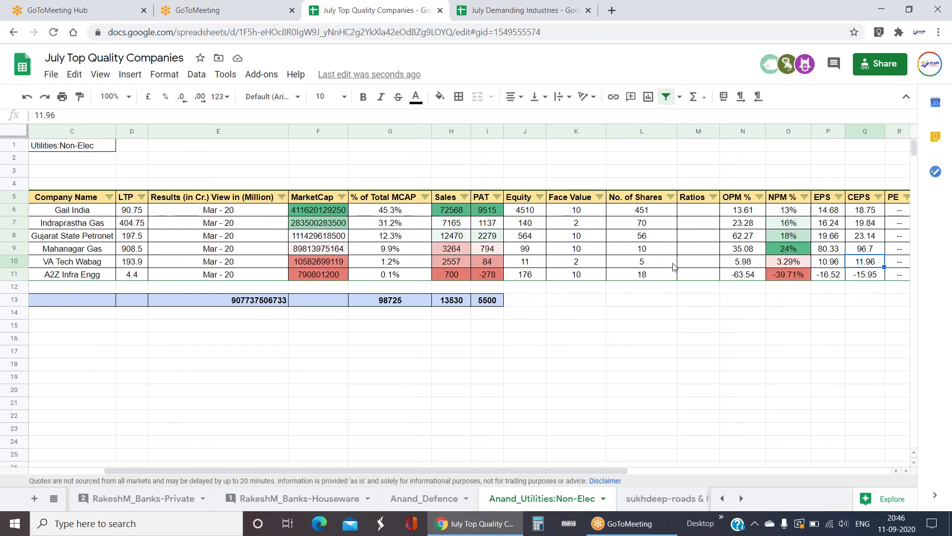
{"action": "key", "text": "Right"}
{"action": "key", "text": "Left"}
{"action": "key", "text": "Left"}
{"action": "key", "text": "Left"}
{"action": "key", "text": "Left"}
{"action": "key", "text": "Left"}
{"action": "key", "text": "Left"}
{"action": "key", "text": "Left"}
{"action": "key", "text": "Left"}
{"action": "key", "text": "Left"}
{"action": "key", "text": "Left"}
{"action": "key", "text": "Left"}
{"action": "key", "text": "Left"}
{"action": "key", "text": "Left"}
{"action": "key", "text": "Left"}
{"action": "key", "text": "Left"}
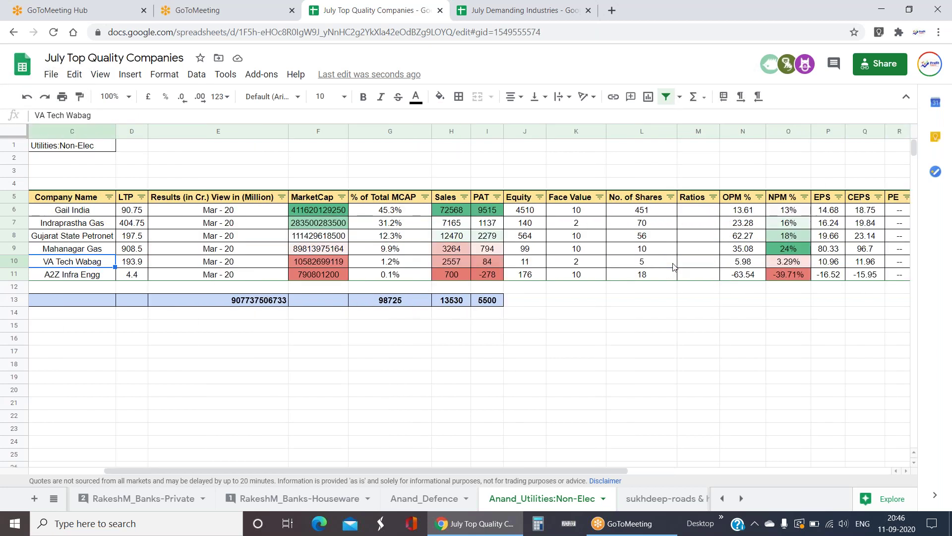
{"action": "left_click", "coordinate": [703, 228]}
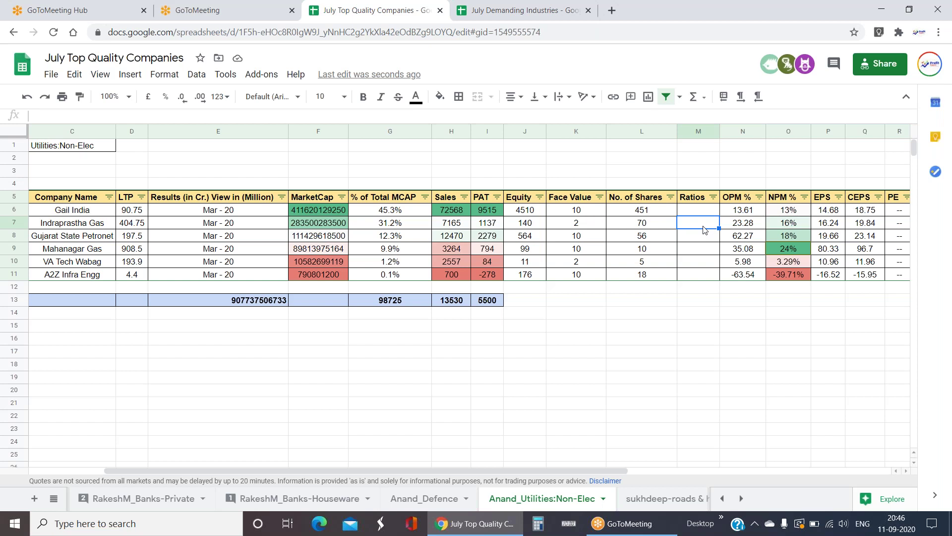
- Review Mahanagar Gas's Equity, Sales and shares formula, then the GAIL and MGL entries
{"action": "key", "text": "Up"}
{"action": "key", "text": "Down"}
{"action": "key", "text": "Down"}
{"action": "key", "text": "Down"}
{"action": "key", "text": "Left"}
{"action": "key", "text": "Left"}
{"action": "key", "text": "Left"}
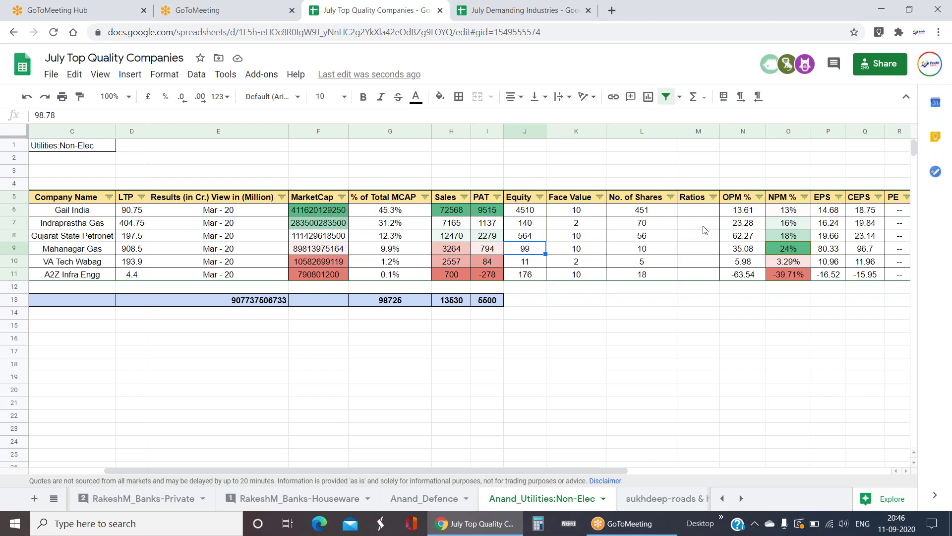
{"action": "key", "text": "Left"}
{"action": "key", "text": "Left"}
{"action": "key", "text": "Left"}
{"action": "key", "text": "Left"}
{"action": "key", "text": "Left"}
{"action": "key", "text": "Left"}
{"action": "key", "text": "Left"}
{"action": "key", "text": "Right"}
{"action": "key", "text": "Right"}
{"action": "key", "text": "Right"}
{"action": "key", "text": "Right"}
{"action": "key", "text": "Right"}
{"action": "key", "text": "Right"}
{"action": "key", "text": "Right"}
{"action": "key", "text": "Right"}
{"action": "key", "text": "Right"}
{"action": "key", "text": "Right"}
{"action": "key", "text": "Right"}
{"action": "key", "text": "Right"}
{"action": "key", "text": "Right"}
{"action": "key", "text": "Right"}
{"action": "key", "text": "Right"}
{"action": "key", "text": "Right"}
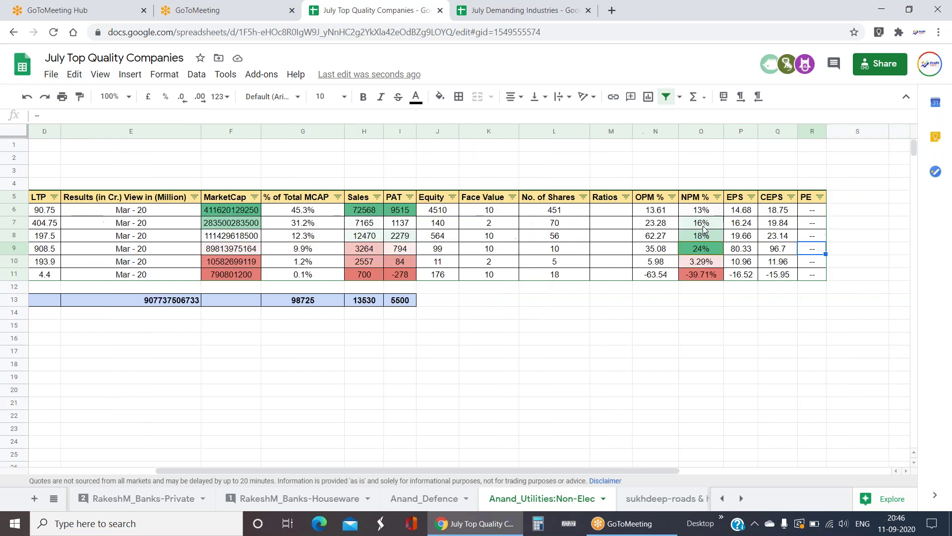
{"action": "key", "text": "Left"}
{"action": "key", "text": "Left"}
{"action": "key", "text": "Left"}
{"action": "key", "text": "Left"}
{"action": "key", "text": "Left"}
{"action": "key", "text": "Left"}
{"action": "key", "text": "Left"}
{"action": "key", "text": "Left"}
{"action": "key", "text": "Left"}
{"action": "key", "text": "Left"}
{"action": "key", "text": "Left"}
{"action": "key", "text": "Left"}
{"action": "key", "text": "Left"}
{"action": "key", "text": "Left"}
{"action": "key", "text": "Left"}
{"action": "key", "text": "Left"}
{"action": "key", "text": "Left"}
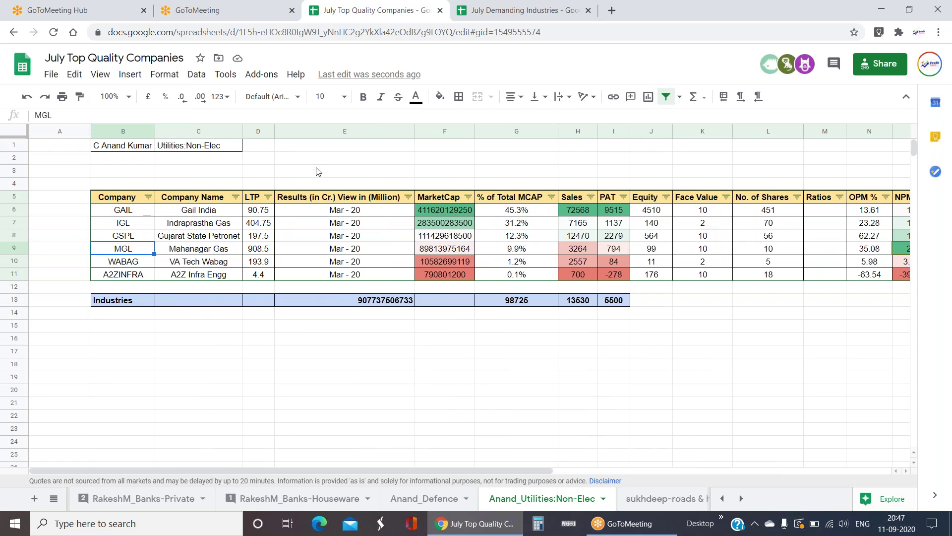
{"action": "left_click", "coordinate": [137, 214]}
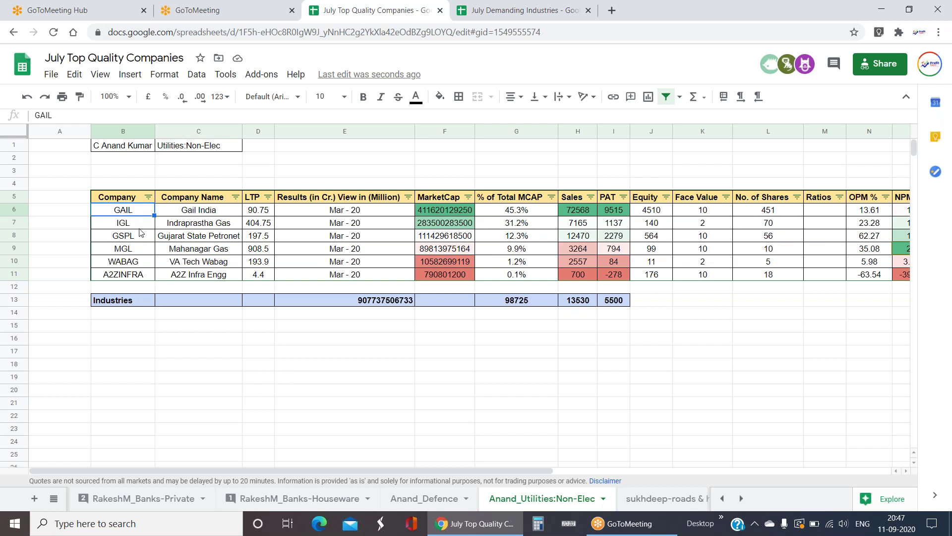
{"action": "left_click", "coordinate": [136, 250]}
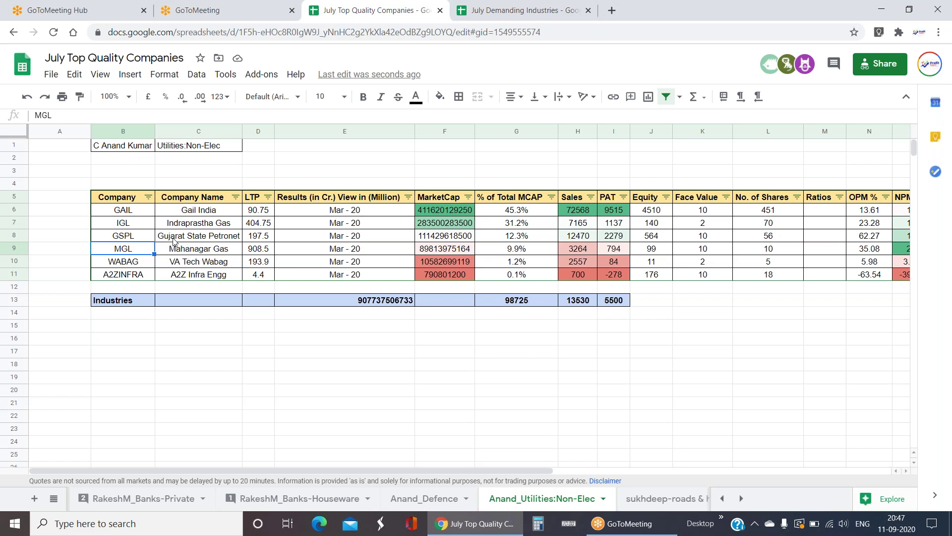
- Jump to Demanding Industries and back to the Utilities:Non-Elec company sheet
{"action": "left_click", "coordinate": [54, 498]}
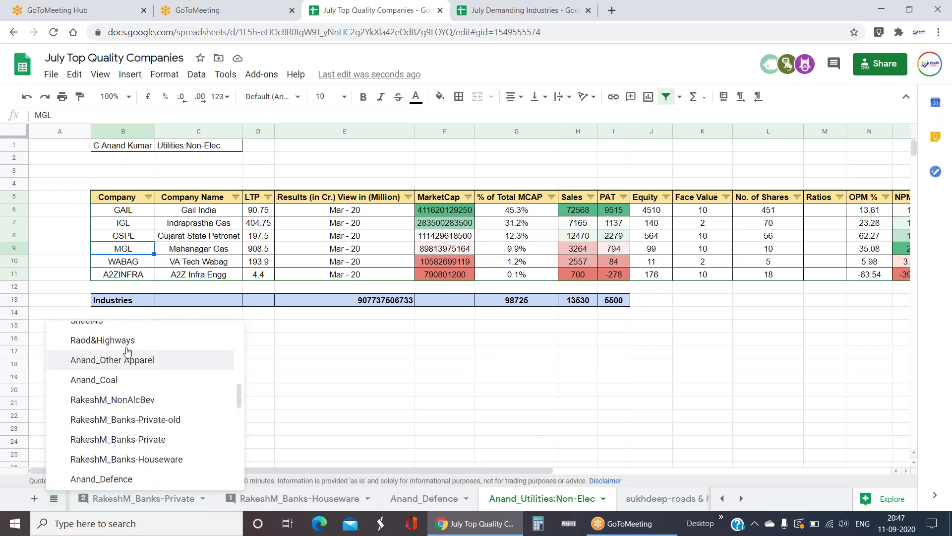
{"action": "scroll", "coordinate": [127, 351], "scroll_direction": "up", "scroll_amount": 10}
{"action": "left_click", "coordinate": [141, 334]}
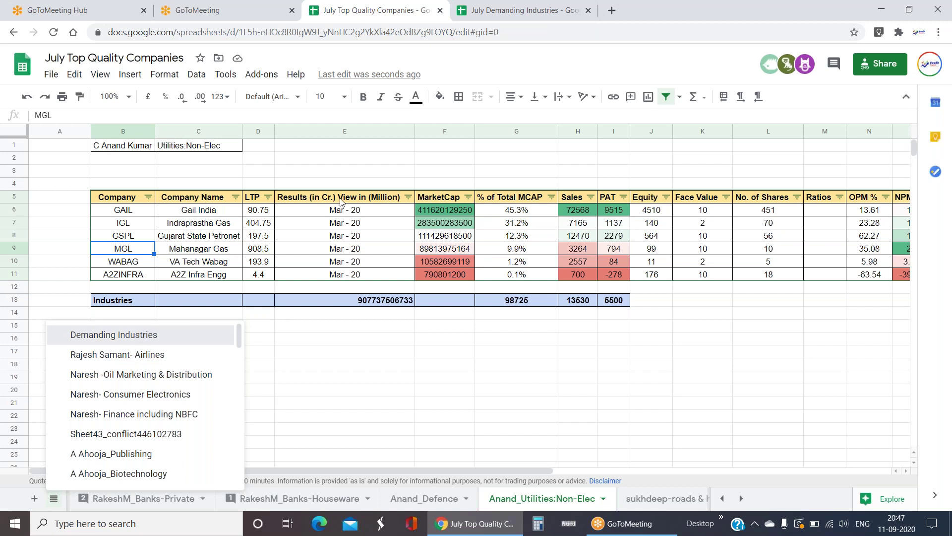
{"action": "mouse_move", "coordinate": [160, 308]}
{"action": "left_click", "coordinate": [174, 328]}
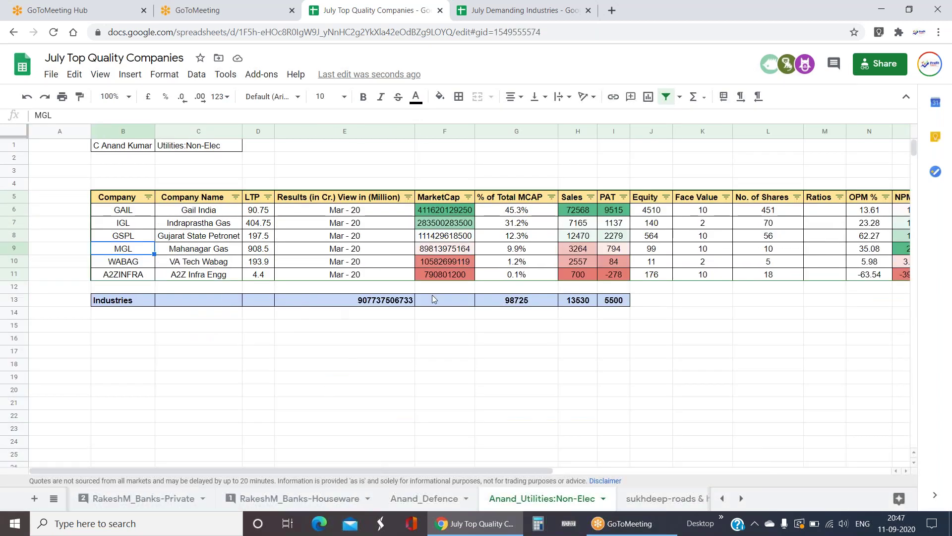
- Select the company data block from A2ZINFRA, then clear the selection
{"action": "key", "text": "Down"}
{"action": "key", "text": "Down"}
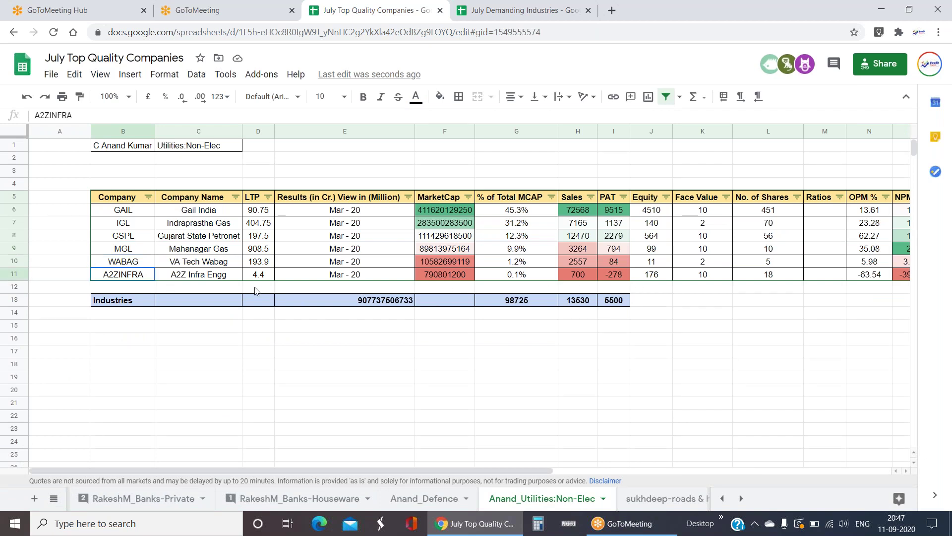
{"action": "key", "text": "shift+Right"}
{"action": "key", "text": "shift+Right"}
{"action": "key", "text": "shift+Right"}
{"action": "key", "text": "shift+Right"}
{"action": "key", "text": "shift+Right"}
{"action": "key", "text": "shift+Right"}
{"action": "key", "text": "shift+Right"}
{"action": "key", "text": "shift+Right"}
{"action": "key", "text": "shift+Right"}
{"action": "key", "text": "shift+Up"}
{"action": "key", "text": "shift+Up"}
{"action": "key", "text": "shift+Up"}
{"action": "key", "text": "shift+Up"}
{"action": "key", "text": "shift+Up"}
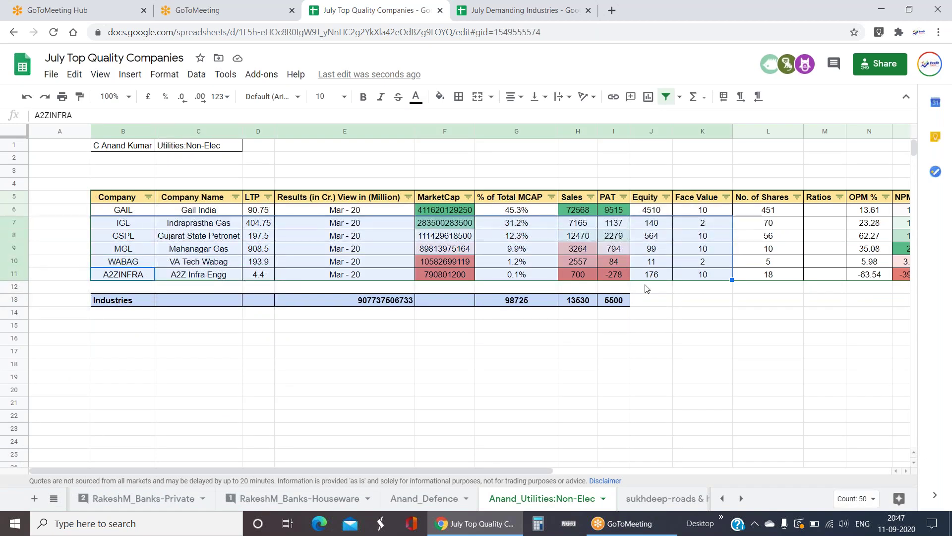
{"action": "left_click", "coordinate": [684, 277]}
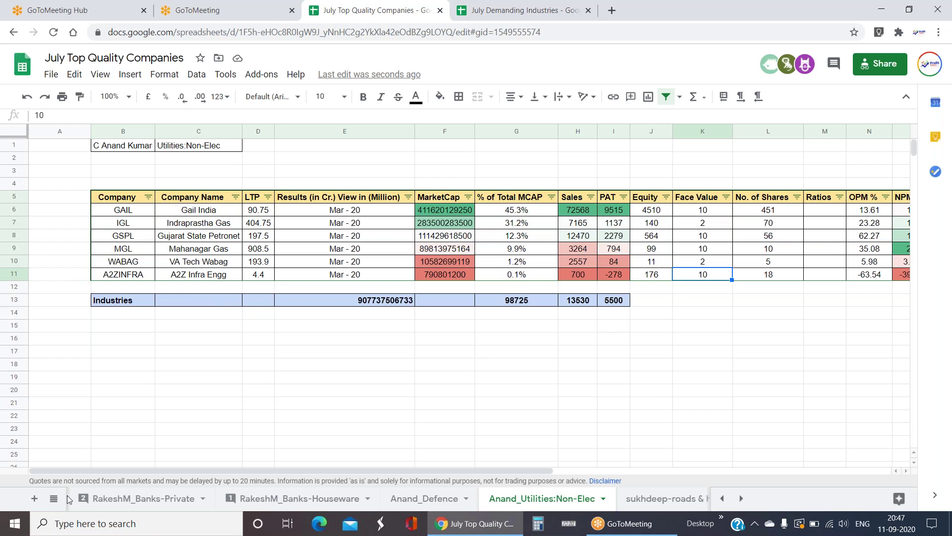
{"action": "left_click", "coordinate": [410, 406]}
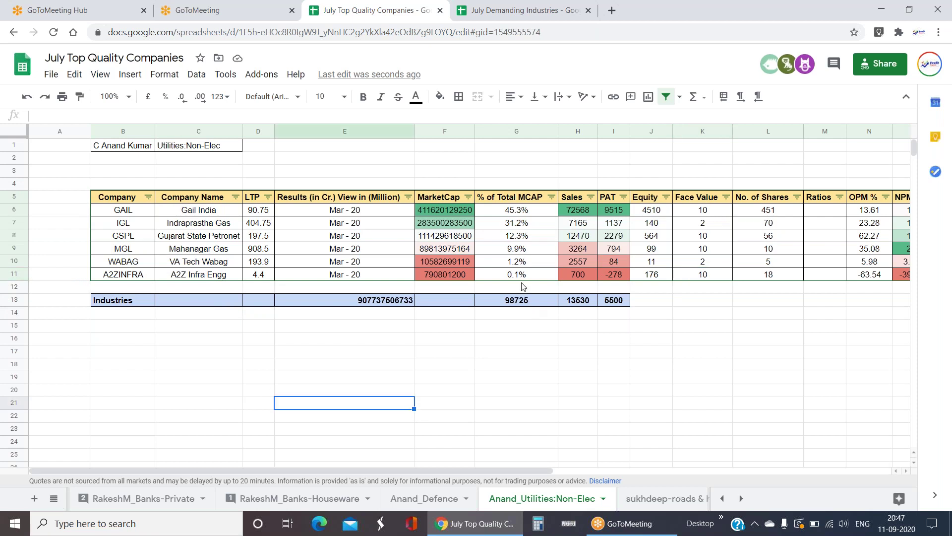
- Select GAIL's Sales, PAT and Equity figures, then narrow to GSPL's Equity
{"action": "left_click", "coordinate": [585, 214]}
{"action": "key", "text": "shift+Down"}
{"action": "key", "text": "shift+Down"}
{"action": "key", "text": "shift+Right"}
{"action": "key", "text": "shift+Right"}
{"action": "key", "text": "shift+Down"}
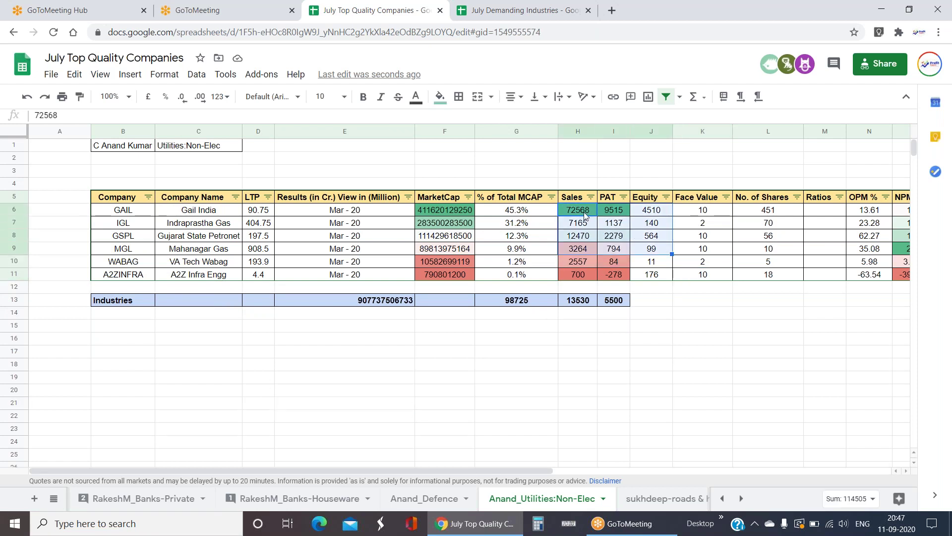
{"action": "key", "text": "shift+Left"}
{"action": "key", "text": "shift+Up"}
{"action": "key", "text": "shift+Right"}
{"action": "key", "text": "Right"}
{"action": "key", "text": "Right"}
{"action": "key", "text": "Down"}
{"action": "key", "text": "Down"}
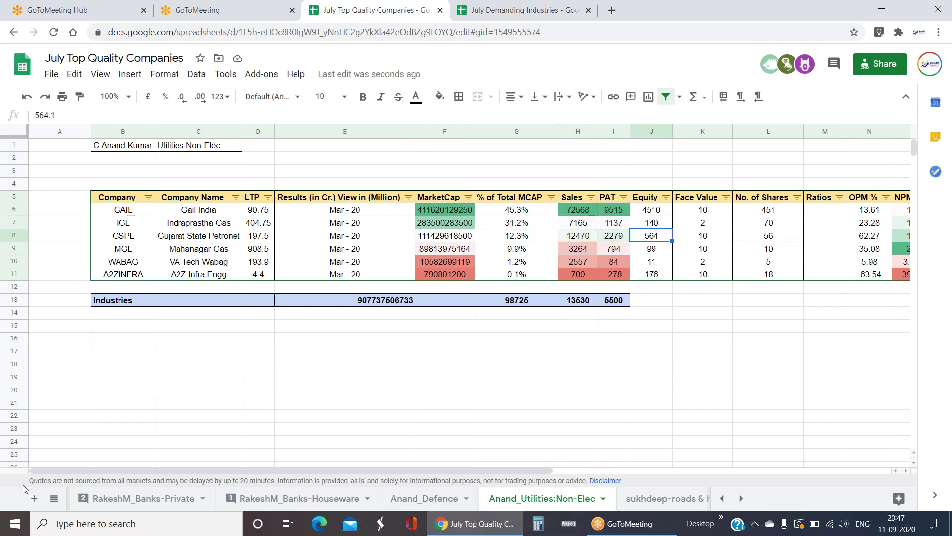
- Switch to the Demanding Industries sheet from the all-sheets list
{"action": "left_click", "coordinate": [53, 498]}
{"action": "scroll", "coordinate": [109, 410], "scroll_direction": "up", "scroll_amount": 10}
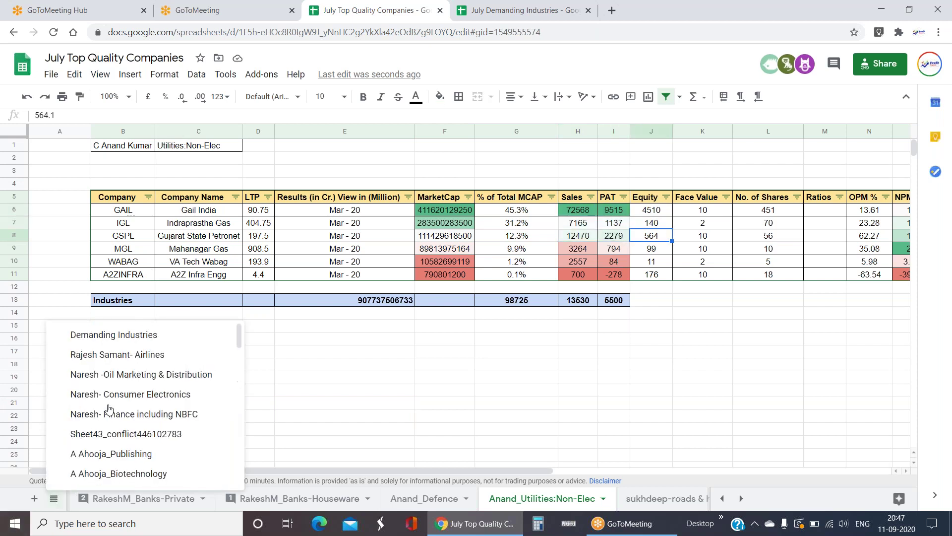
{"action": "left_click", "coordinate": [124, 335]}
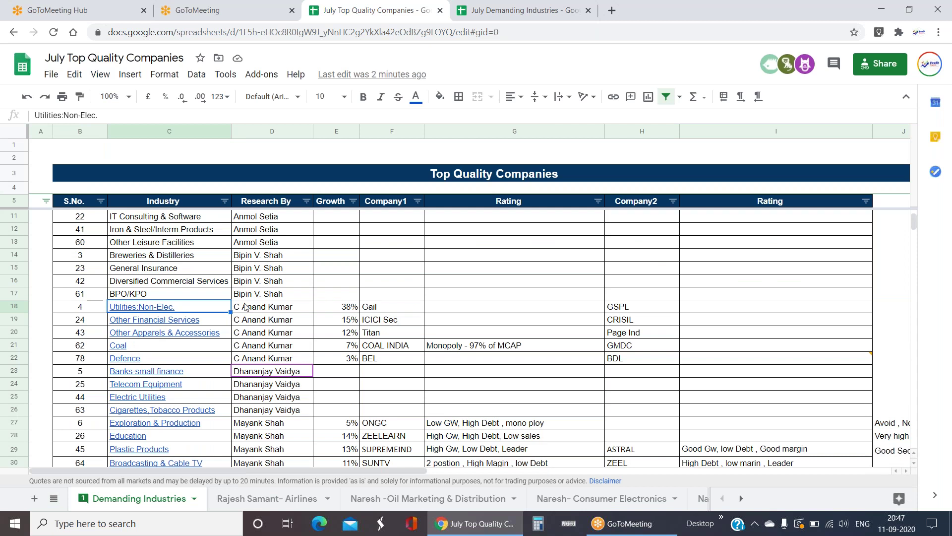
- Open the Anand_OFS sheet through the Other Financial Services industry link
{"action": "left_click", "coordinate": [171, 321]}
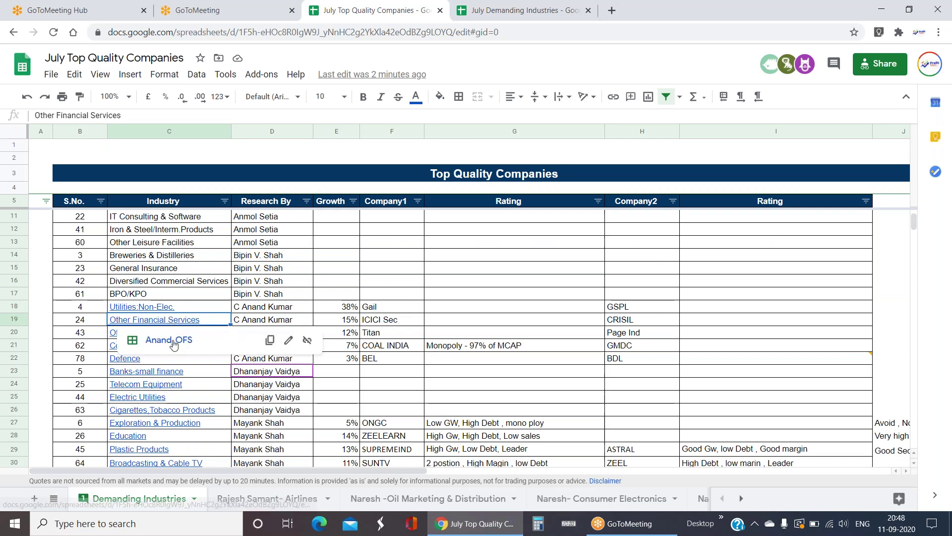
{"action": "left_click", "coordinate": [175, 344]}
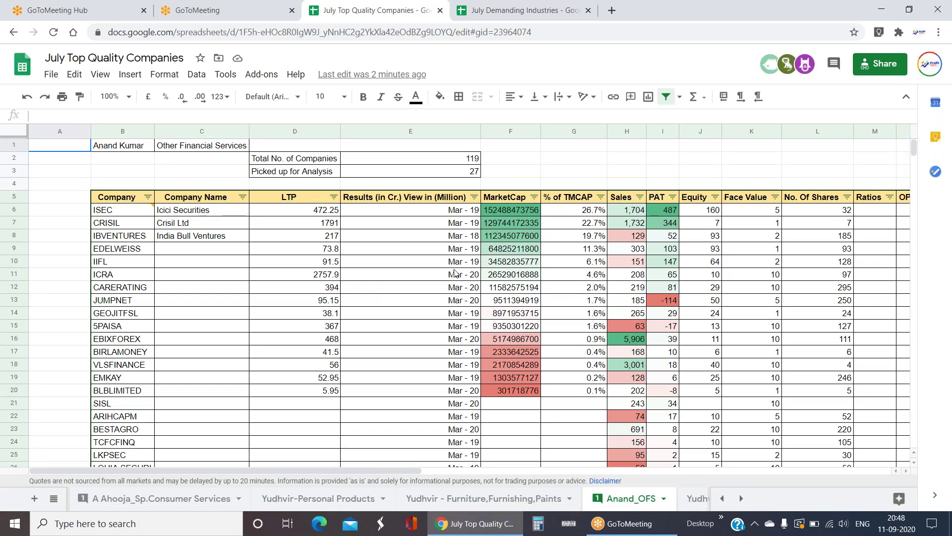
- Check IIFL's results date, then review EDELWEISS's figures and the MarketCap column values
{"action": "left_click", "coordinate": [410, 263]}
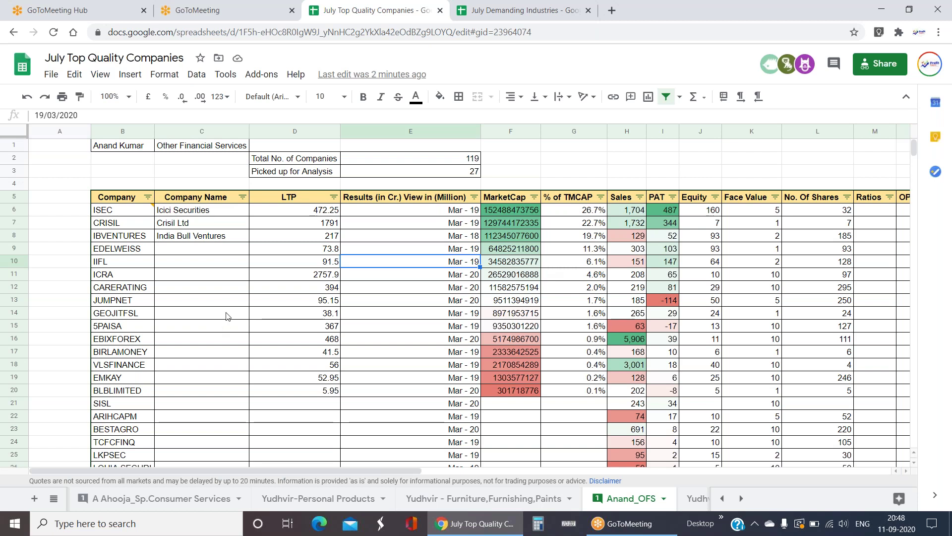
{"action": "left_click", "coordinate": [221, 253]}
{"action": "key", "text": "Home"}
{"action": "key", "text": "Right"}
{"action": "key", "text": "Right"}
{"action": "key", "text": "Right"}
{"action": "key", "text": "Right"}
{"action": "key", "text": "Right"}
{"action": "key", "text": "Right"}
{"action": "key", "text": "Right"}
{"action": "key", "text": "Right"}
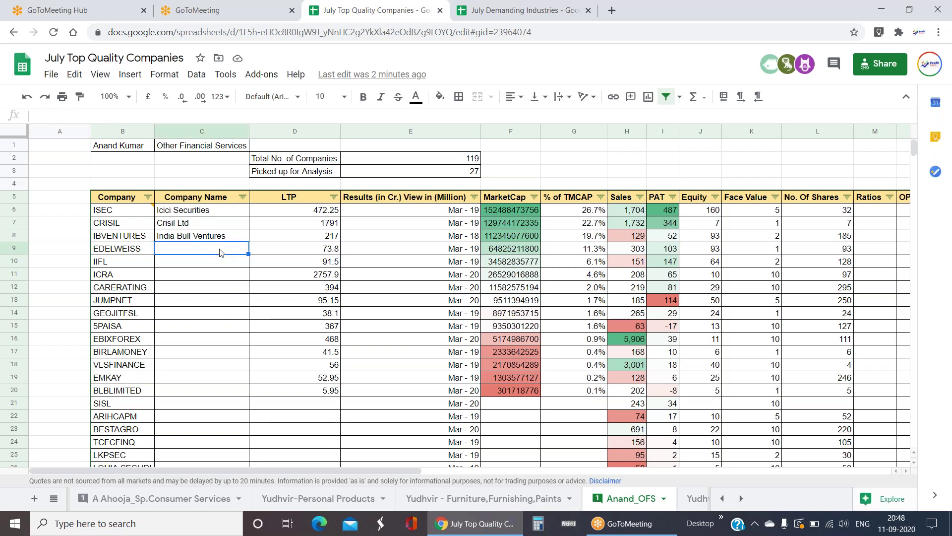
{"action": "key", "text": "Left"}
{"action": "key", "text": "Left"}
{"action": "key", "text": "Left"}
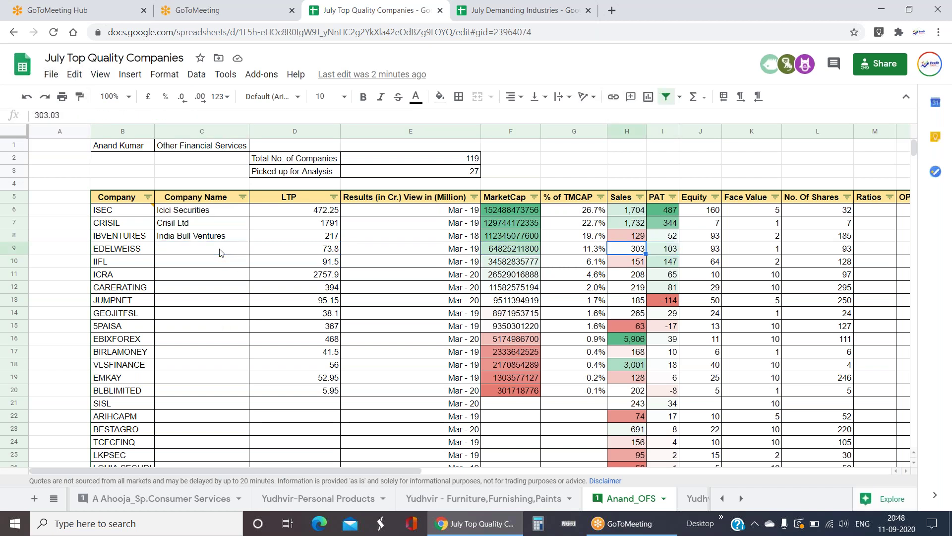
{"action": "key", "text": "Down"}
{"action": "key", "text": "Down"}
{"action": "key", "text": "Down"}
{"action": "key", "text": "Up"}
{"action": "key", "text": "Up"}
{"action": "key", "text": "Up"}
{"action": "key", "text": "Up"}
{"action": "key", "text": "Up"}
{"action": "key", "text": "Up"}
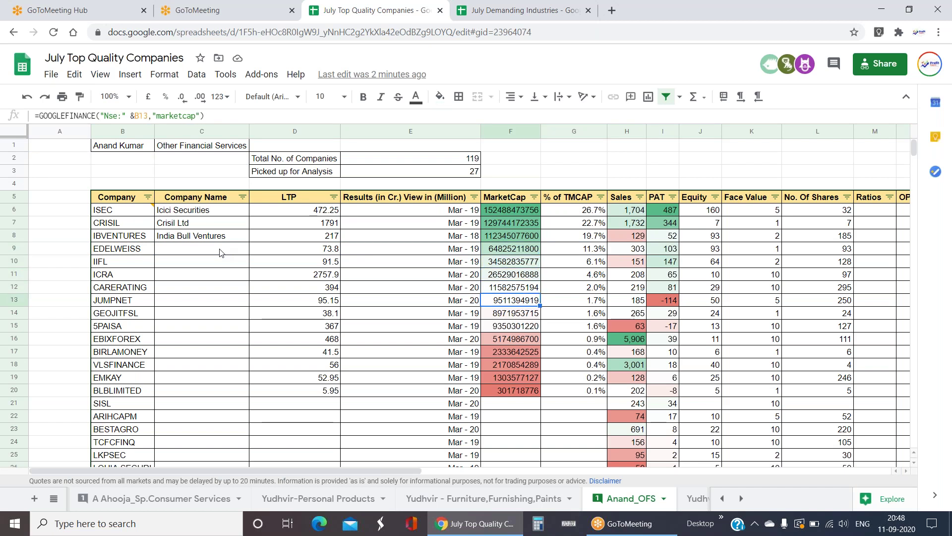
{"action": "key", "text": "Up"}
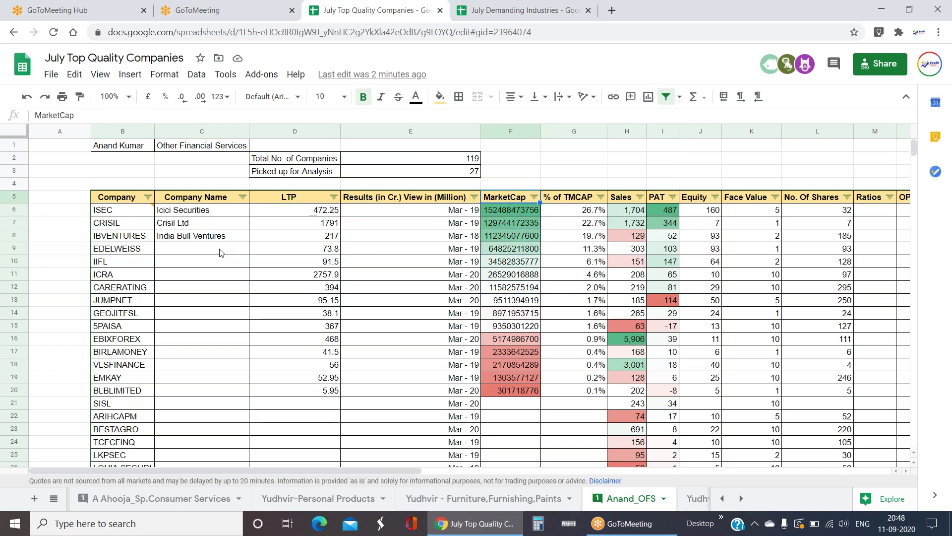
- Look over ISEC's PAT, Remarks and MarketCap along its row
{"action": "left_click", "coordinate": [674, 212]}
{"action": "key", "text": "Right"}
{"action": "key", "text": "Right"}
{"action": "key", "text": "Right"}
{"action": "key", "text": "Right"}
{"action": "key", "text": "Right"}
{"action": "key", "text": "Right"}
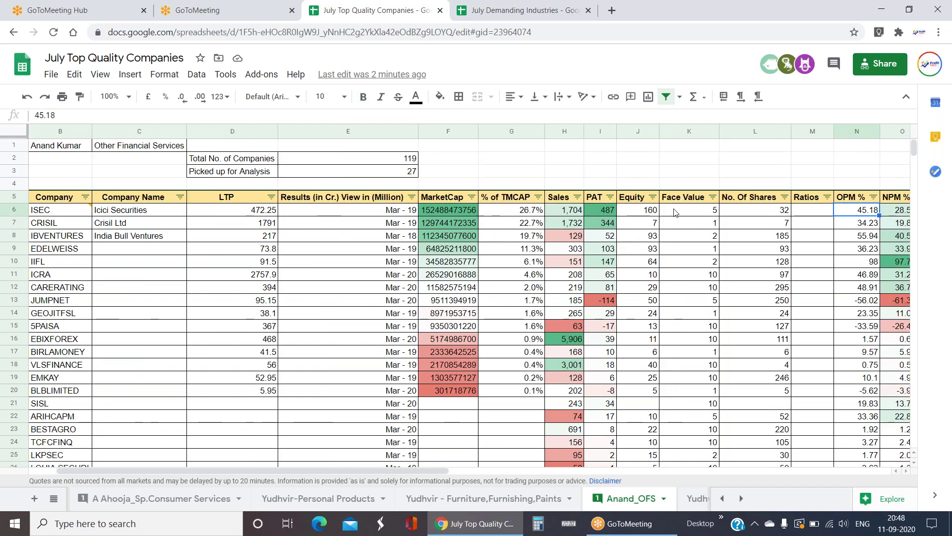
{"action": "key", "text": "Right"}
{"action": "key", "text": "Right"}
{"action": "key", "text": "Right"}
{"action": "key", "text": "Right"}
{"action": "key", "text": "Right"}
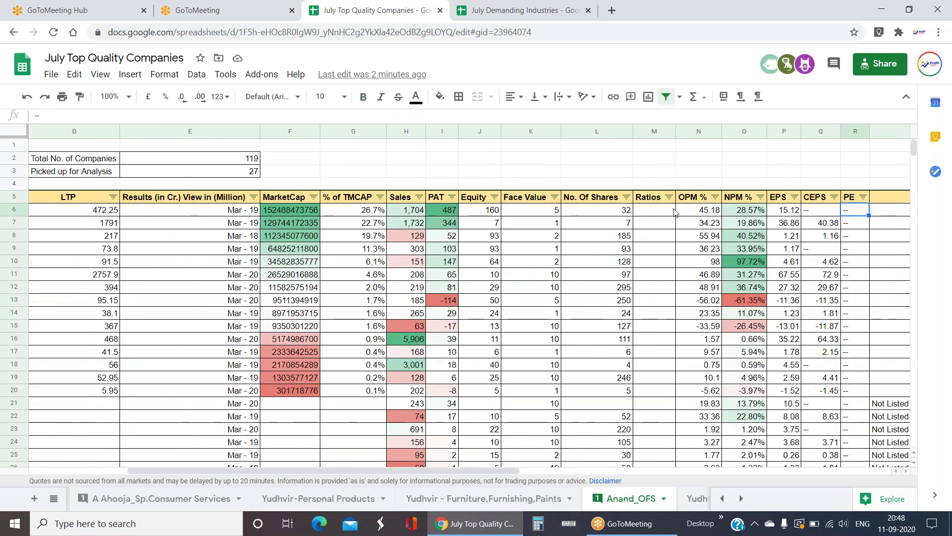
{"action": "key", "text": "Left"}
{"action": "key", "text": "Left"}
{"action": "key", "text": "Left"}
{"action": "key", "text": "Left"}
{"action": "key", "text": "Left"}
{"action": "key", "text": "Left"}
{"action": "key", "text": "Left"}
{"action": "key", "text": "Left"}
{"action": "key", "text": "Left"}
{"action": "key", "text": "Left"}
{"action": "key", "text": "Left"}
{"action": "key", "text": "Left"}
{"action": "key", "text": "Left"}
{"action": "key", "text": "Left"}
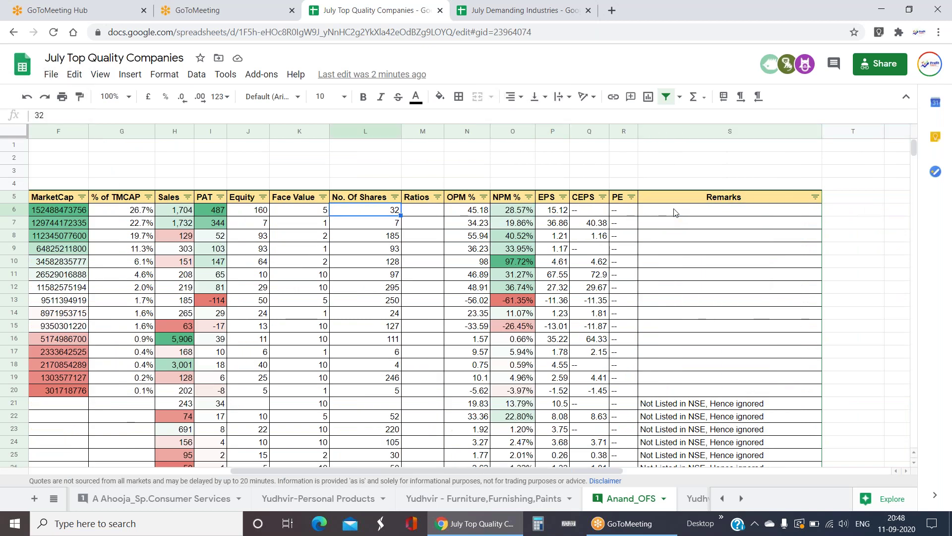
{"action": "key", "text": "Left"}
{"action": "key", "text": "Left"}
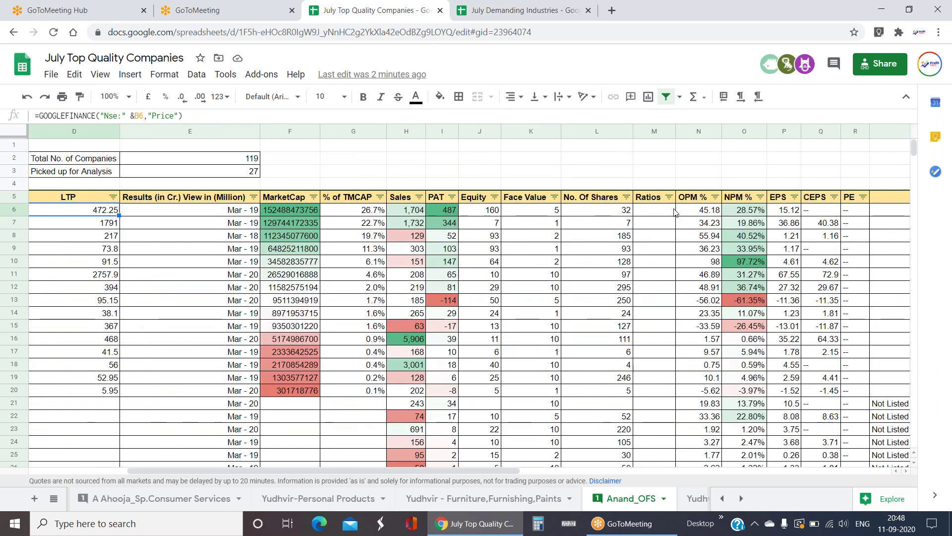
- Compare IIFL's % of total market cap, NPM %, Sales and PAT figures
{"action": "key", "text": "Right"}
{"action": "key", "text": "Right"}
{"action": "key", "text": "Right"}
{"action": "key", "text": "Down"}
{"action": "key", "text": "Down"}
{"action": "key", "text": "Down"}
{"action": "key", "text": "Down"}
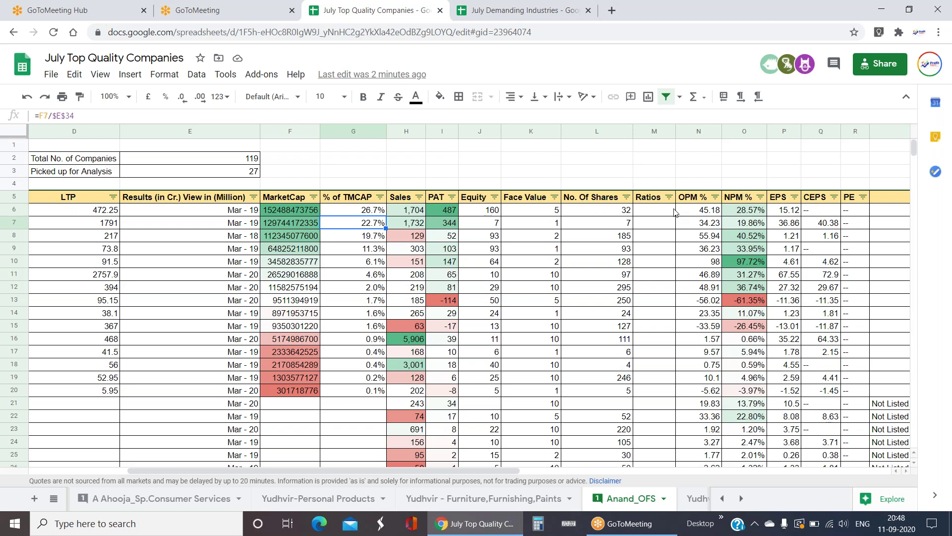
{"action": "key", "text": "Right"}
{"action": "key", "text": "Right"}
{"action": "key", "text": "Right"}
{"action": "key", "text": "Right"}
{"action": "key", "text": "Right"}
{"action": "key", "text": "Right"}
{"action": "key", "text": "Right"}
{"action": "key", "text": "Right"}
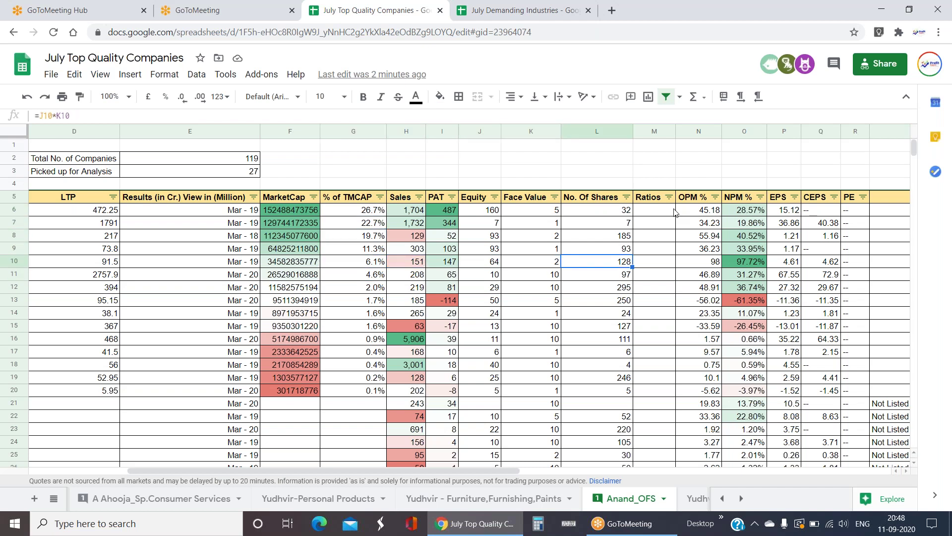
{"action": "key", "text": "Left"}
{"action": "key", "text": "Left"}
{"action": "key", "text": "Left"}
{"action": "key", "text": "Left"}
{"action": "key", "text": "Left"}
{"action": "key", "text": "Left"}
{"action": "key", "text": "Left"}
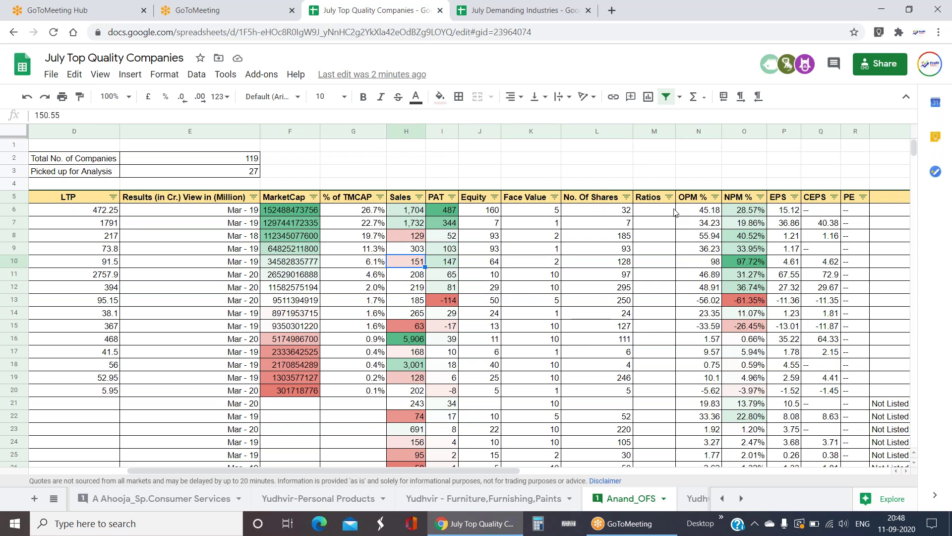
{"action": "key", "text": "Right"}
{"action": "key", "text": "Left"}
{"action": "key", "text": "Left"}
{"action": "key", "text": "Left"}
{"action": "key", "text": "Left"}
{"action": "key", "text": "Left"}
{"action": "key", "text": "Left"}
{"action": "key", "text": "Left"}
{"action": "key", "text": "Left"}
{"action": "key", "text": "Right"}
{"action": "key", "text": "Right"}
{"action": "key", "text": "Right"}
{"action": "key", "text": "Right"}
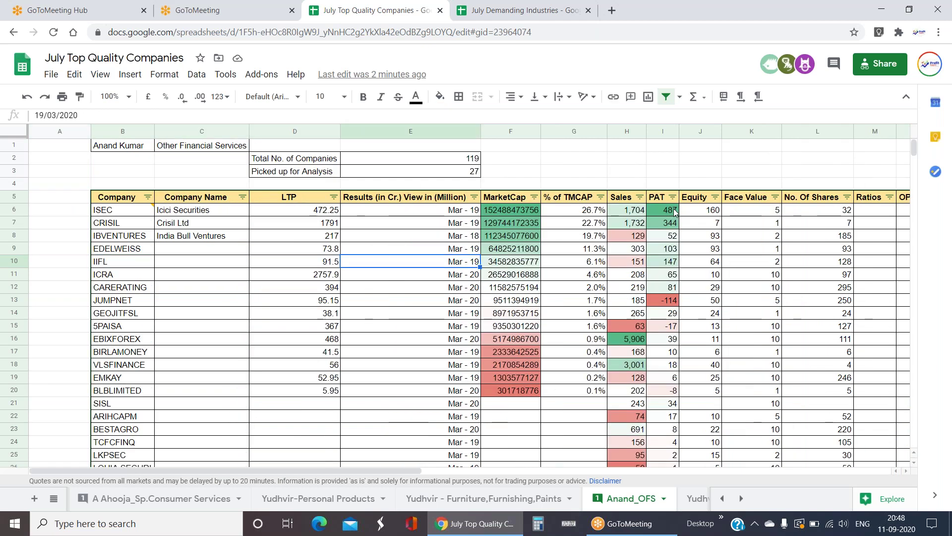
{"action": "key", "text": "Left"}
{"action": "key", "text": "Left"}
{"action": "key", "text": "Left"}
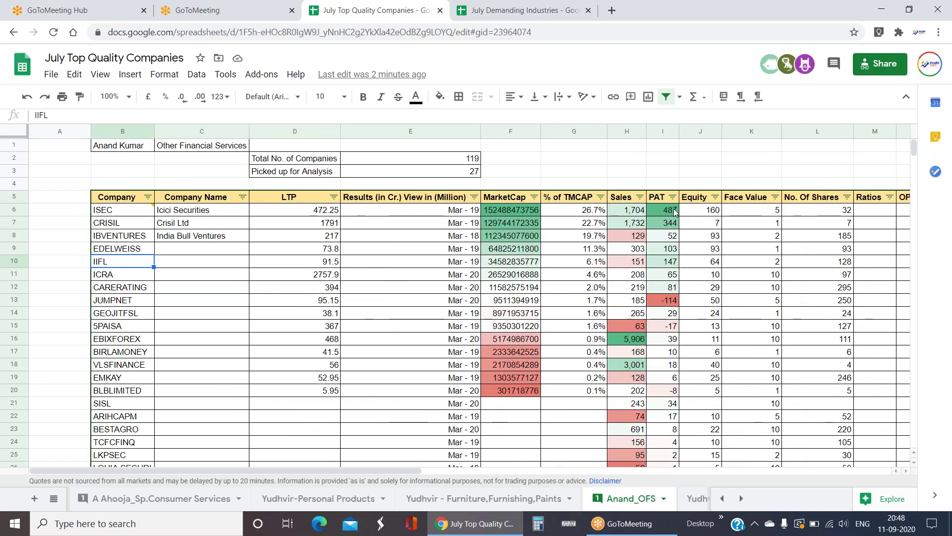
{"action": "key", "text": "Right"}
{"action": "key", "text": "Right"}
{"action": "key", "text": "Right"}
{"action": "key", "text": "Right"}
{"action": "key", "text": "Right"}
{"action": "key", "text": "Right"}
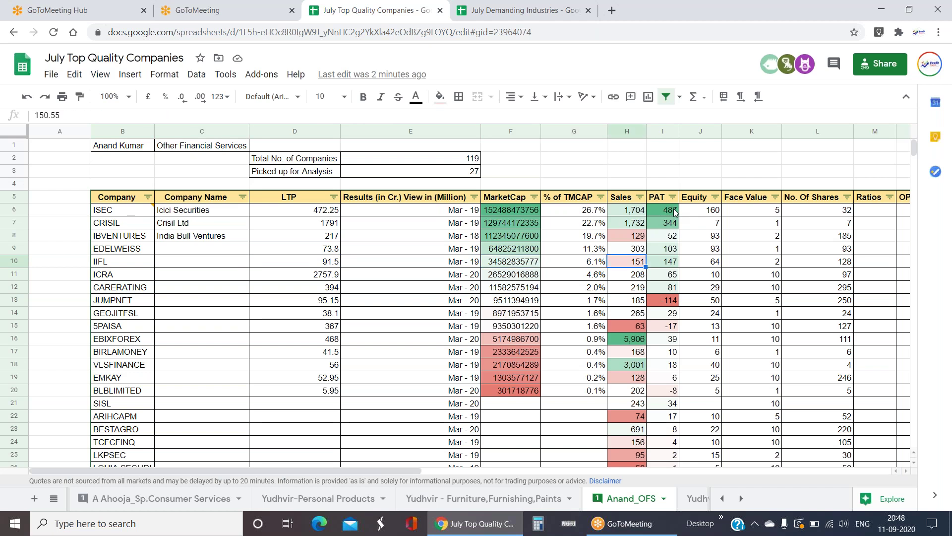
{"action": "key", "text": "Right"}
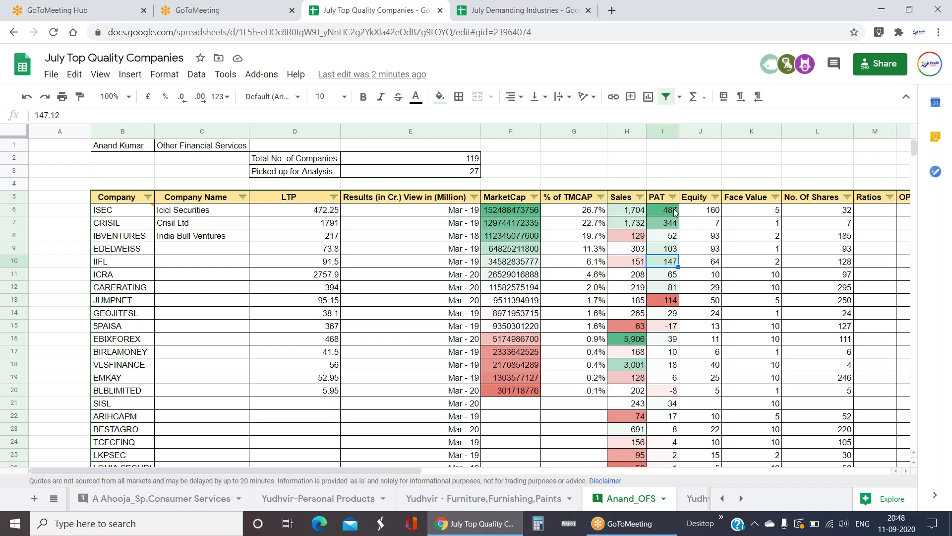
{"action": "key", "text": "Up"}
{"action": "key", "text": "Up"}
{"action": "key", "text": "Up"}
{"action": "key", "text": "Up"}
{"action": "key", "text": "Left"}
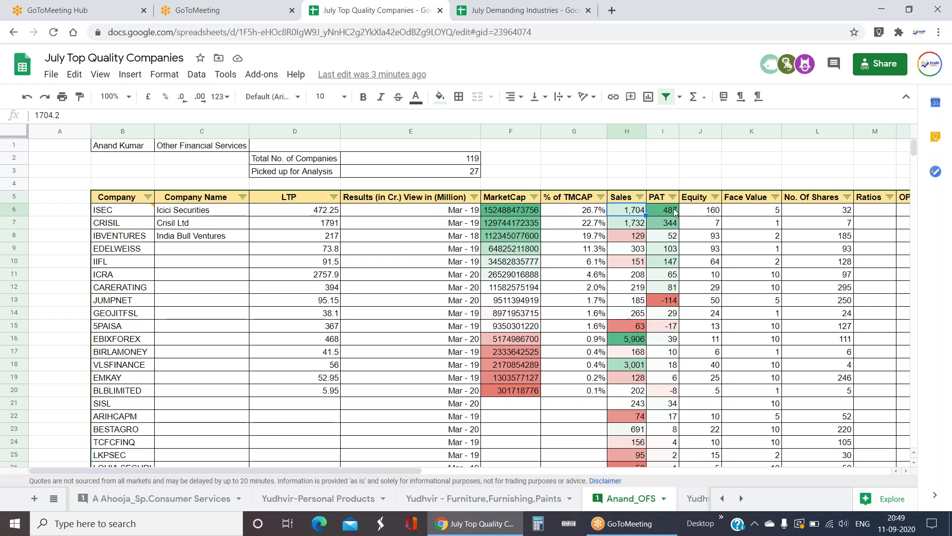
- Read ISEC's comment, select the ISEC and CRISIL rows, and check CRISIL's equity and PAT
{"action": "left_click", "coordinate": [128, 212]}
{"action": "left_click", "coordinate": [129, 222]}
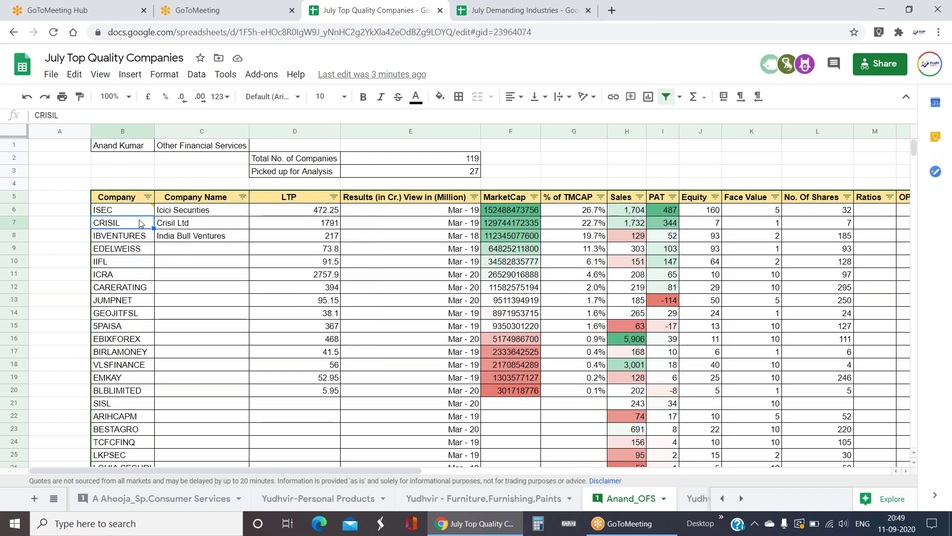
{"action": "left_click", "coordinate": [142, 210]}
{"action": "left_click_drag", "start_coordinate": [134, 211], "coordinate": [683, 226]}
{"action": "left_click", "coordinate": [702, 227]}
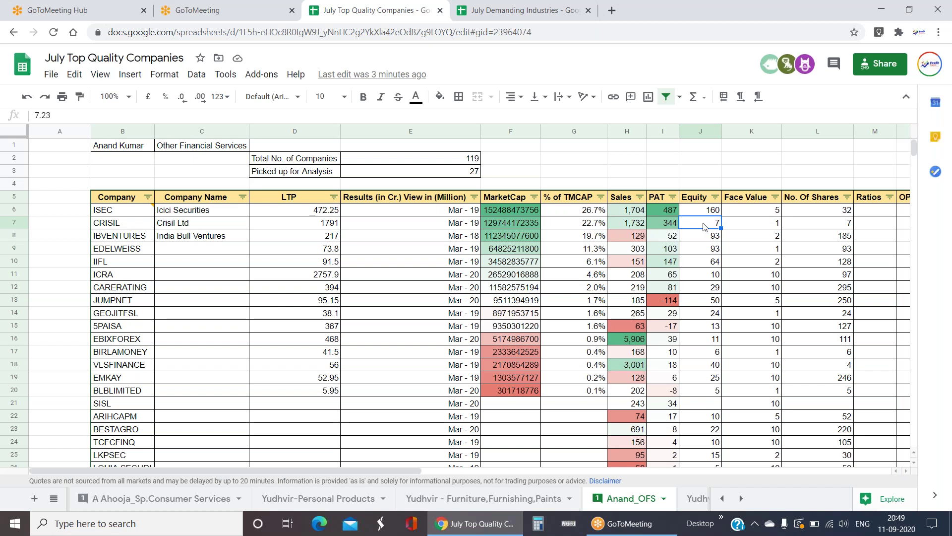
{"action": "left_click", "coordinate": [668, 228]}
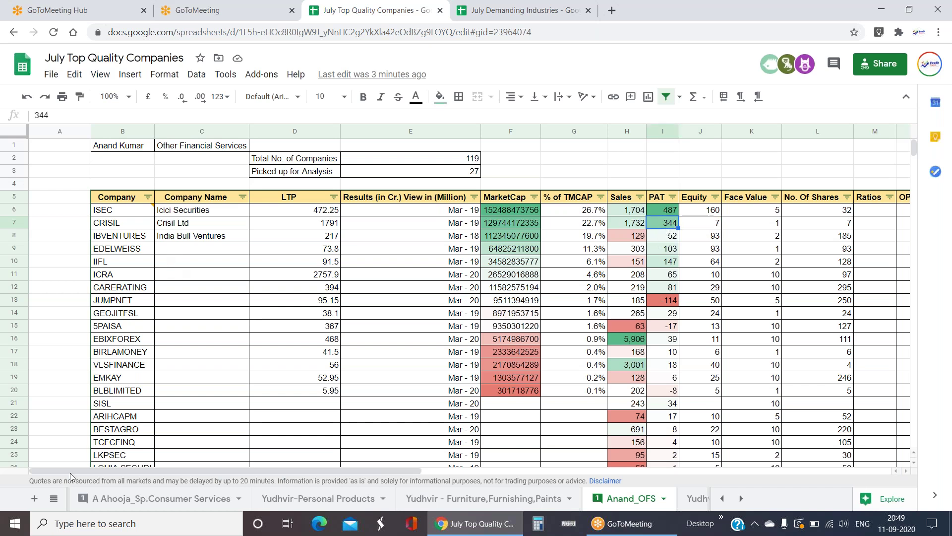
{"action": "left_click", "coordinate": [53, 499]}
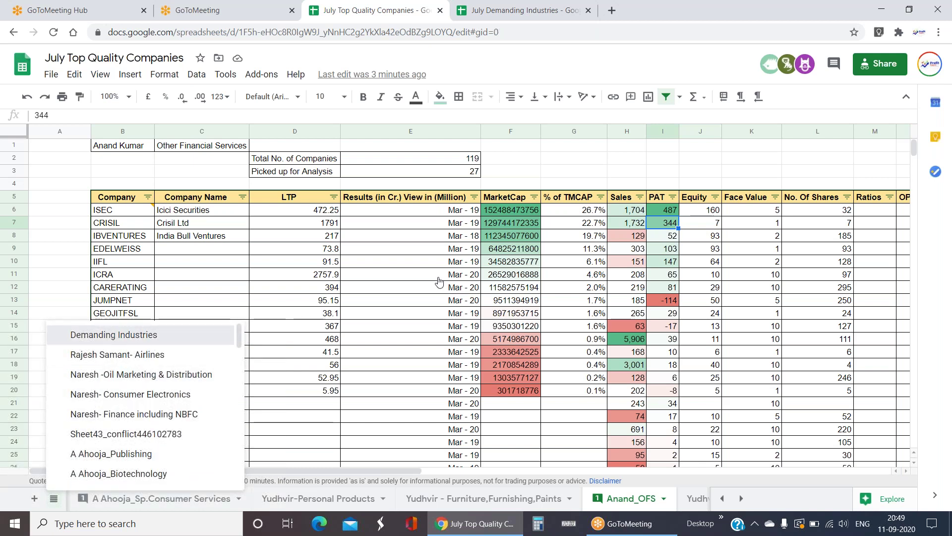
- Open Demanding Industries and follow the Other Financial Services link back to Anand_OFS
{"action": "left_click", "coordinate": [113, 335]}
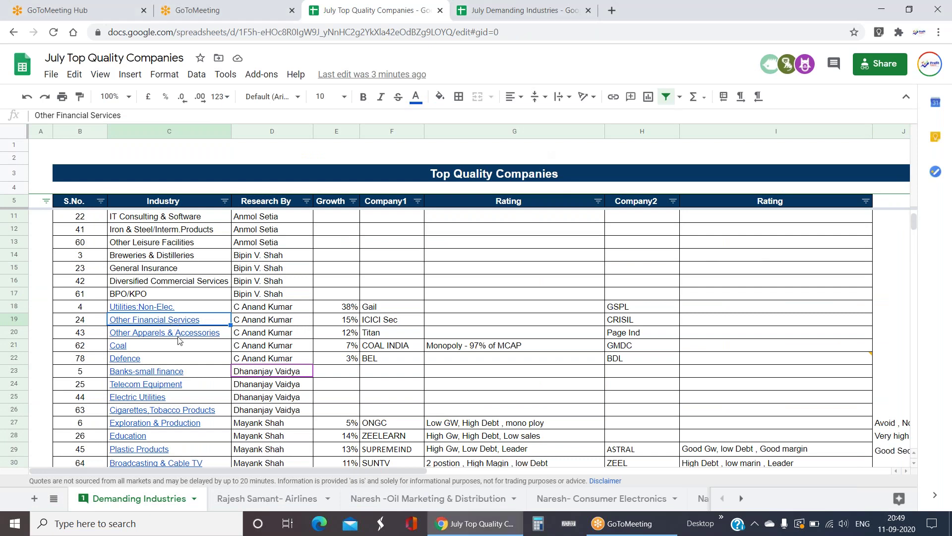
{"action": "mouse_move", "coordinate": [164, 322]}
{"action": "left_click", "coordinate": [165, 346]}
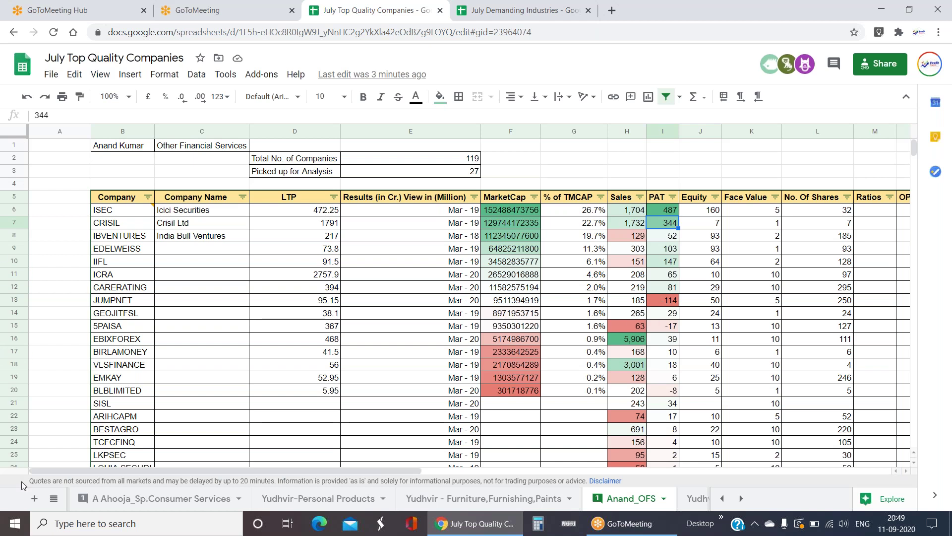
- Follow the Other Apparels & Accessories link in Demanding Industries to Anand_Other Apparel
{"action": "left_click", "coordinate": [53, 499]}
{"action": "scroll", "coordinate": [128, 334], "scroll_direction": "up", "scroll_amount": 3}
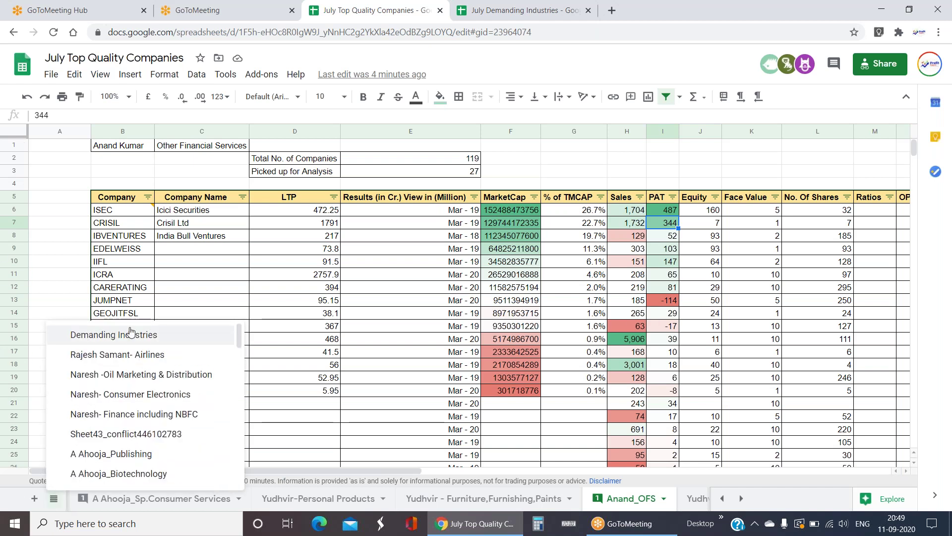
{"action": "left_click", "coordinate": [130, 334]}
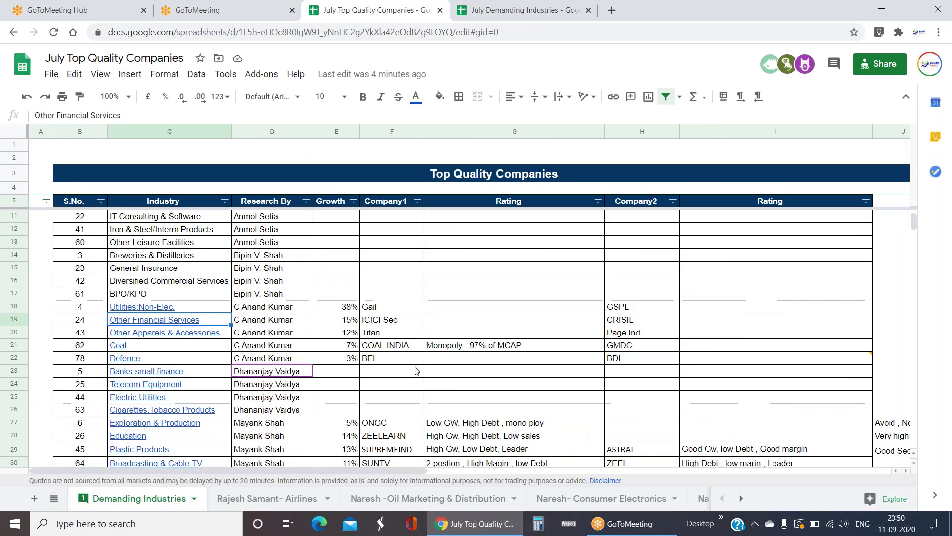
{"action": "left_click", "coordinate": [215, 335]}
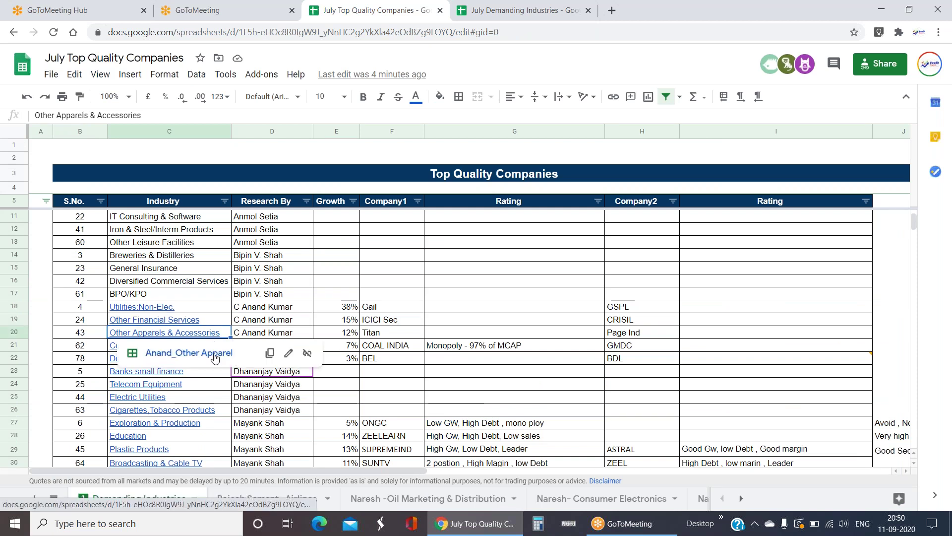
{"action": "left_click", "coordinate": [215, 357]}
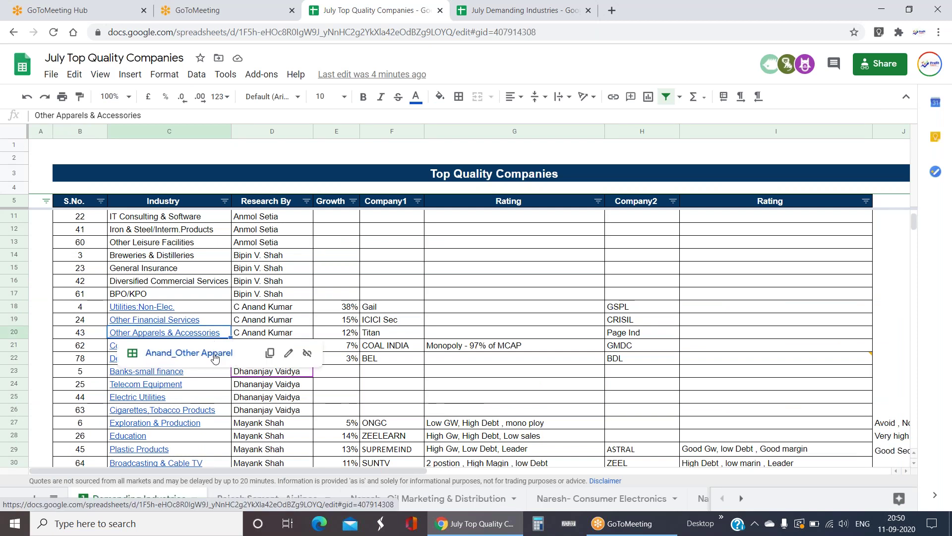
{"action": "left_click", "coordinate": [53, 498]}
{"action": "scroll", "coordinate": [141, 361], "scroll_direction": "up", "scroll_amount": 5}
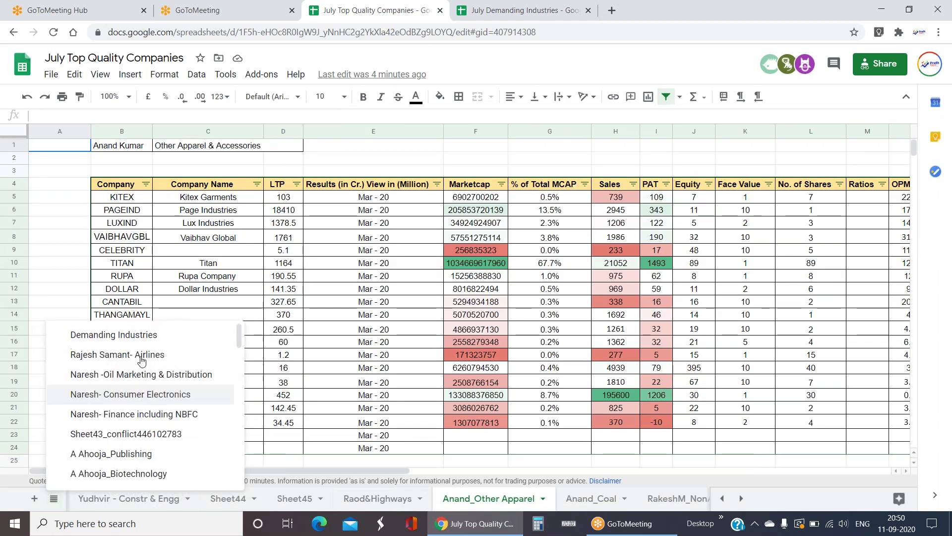
{"action": "left_click", "coordinate": [143, 337]}
{"action": "mouse_move", "coordinate": [197, 335]}
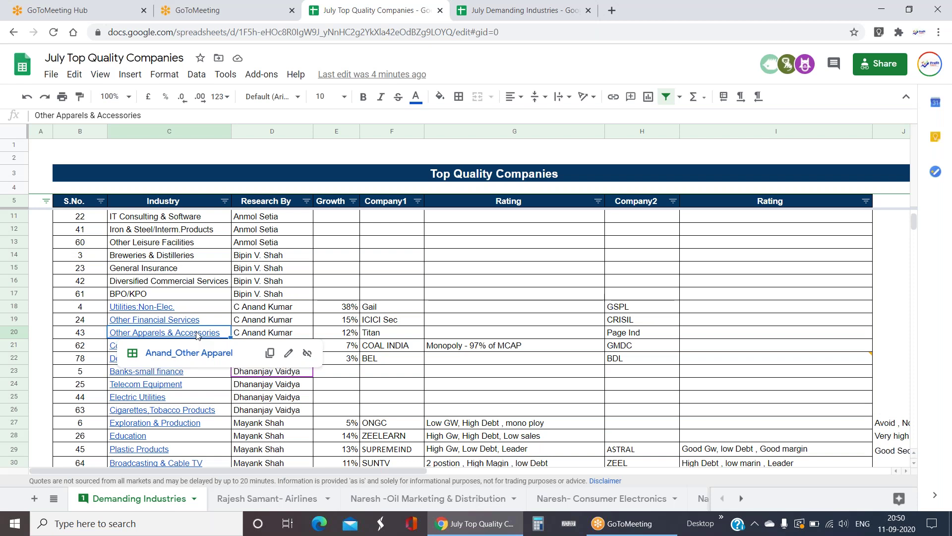
{"action": "left_click_drag", "start_coordinate": [667, 338], "coordinate": [86, 334]}
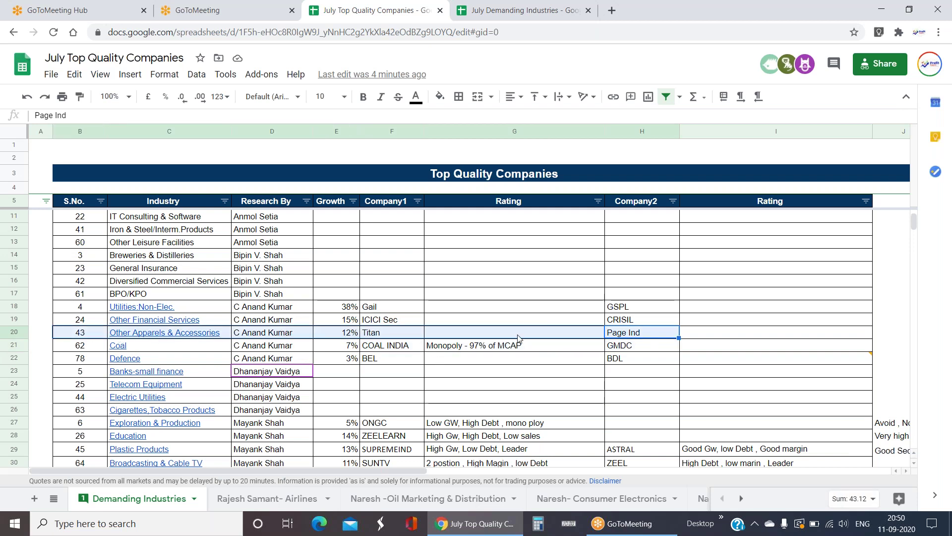
{"action": "left_click", "coordinate": [173, 333]}
{"action": "left_click", "coordinate": [175, 353]}
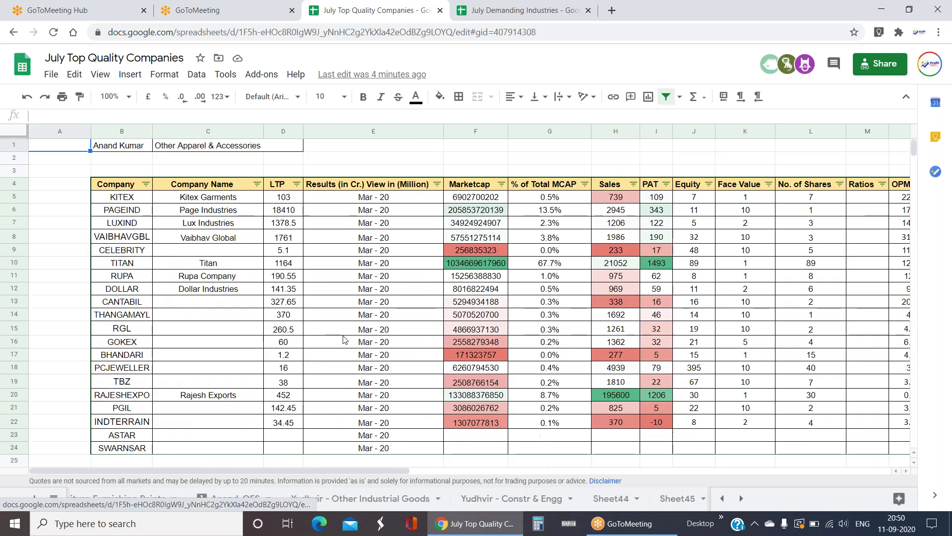
- Review KITEX's figures across to EPS and select the NPM values of all companies
{"action": "left_click", "coordinate": [569, 199]}
{"action": "key", "text": "Right"}
{"action": "key", "text": "Right"}
{"action": "key", "text": "Right"}
{"action": "key", "text": "Right"}
{"action": "key", "text": "Right"}
{"action": "key", "text": "Right"}
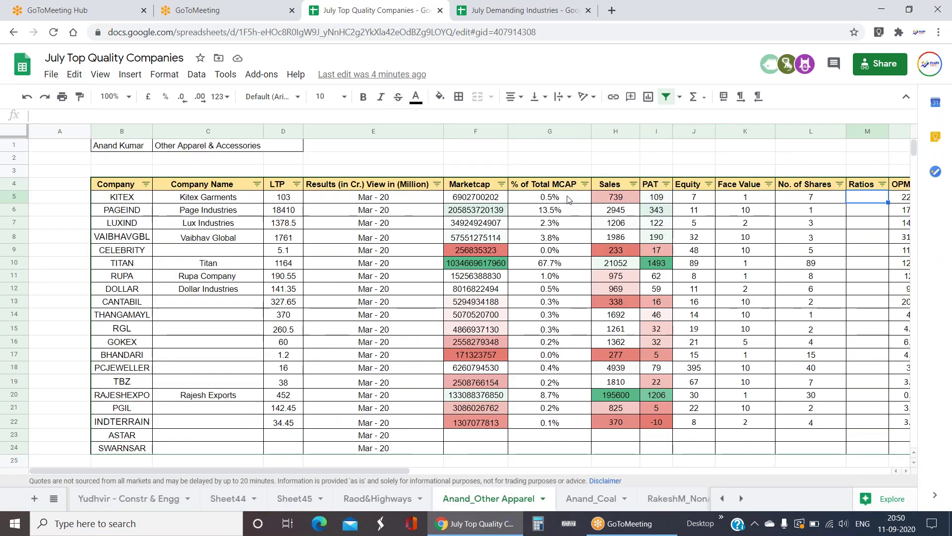
{"action": "key", "text": "Right"}
{"action": "key", "text": "Right"}
{"action": "key", "text": "Right"}
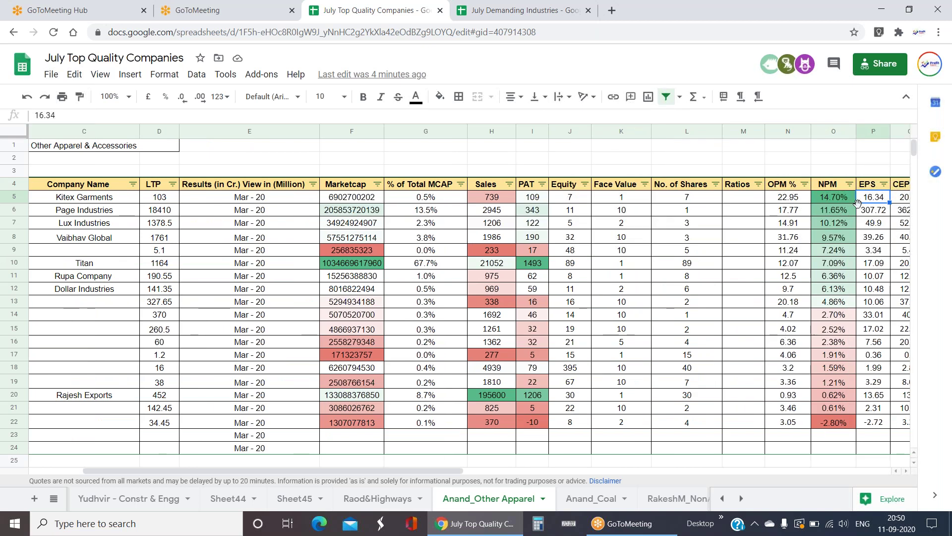
{"action": "left_click_drag", "start_coordinate": [840, 198], "coordinate": [833, 408]}
- Sort the Other Apparel companies by Sales, largest first, and review Rajesh Exports' figures
{"action": "left_click", "coordinate": [509, 184]}
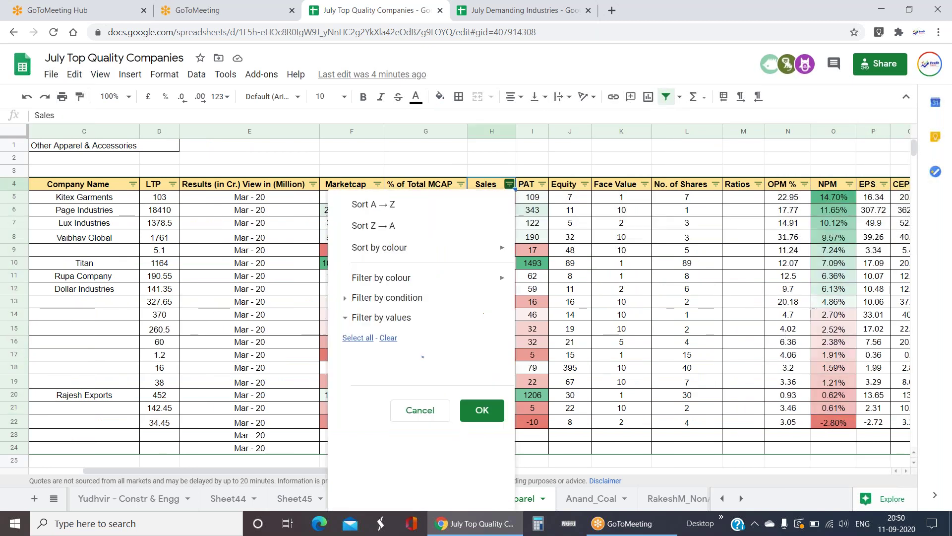
{"action": "left_click", "coordinate": [381, 227]}
{"action": "left_click", "coordinate": [578, 249]}
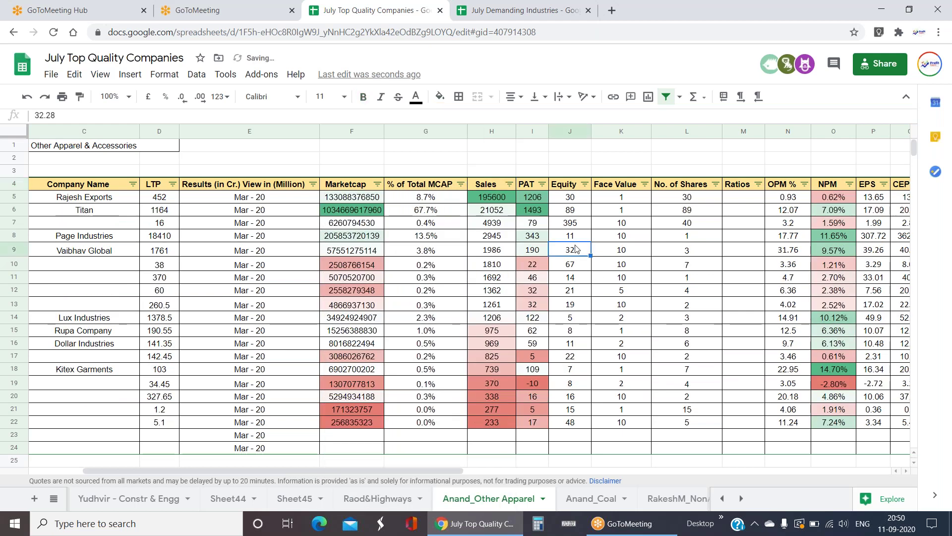
{"action": "key", "text": "Up"}
{"action": "key", "text": "Up"}
{"action": "key", "text": "Up"}
{"action": "key", "text": "Up"}
{"action": "key", "text": "Left"}
{"action": "key", "text": "Left"}
{"action": "key", "text": "Left"}
{"action": "key", "text": "Left"}
{"action": "scroll", "coordinate": [588, 201], "scroll_direction": "left", "scroll_amount": 3}
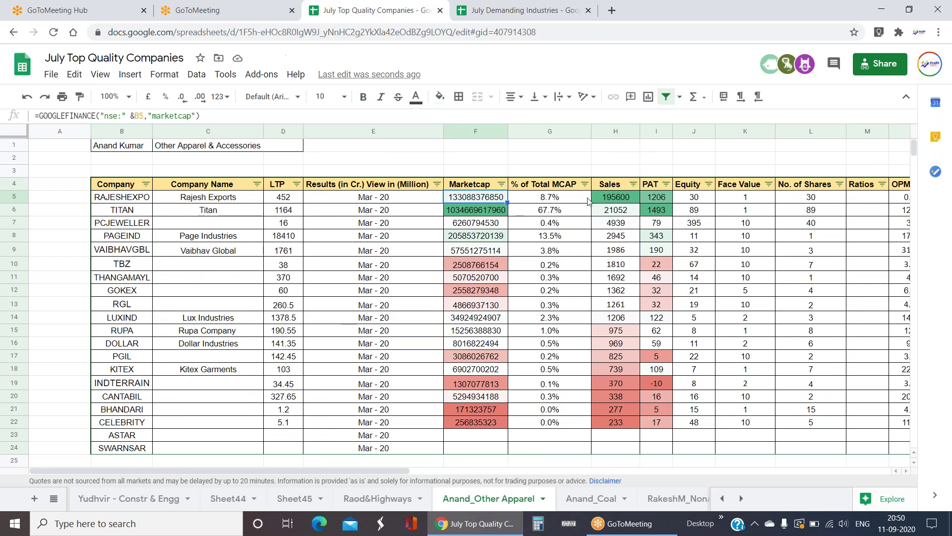
{"action": "key", "text": "Right"}
{"action": "key", "text": "Right"}
{"action": "key", "text": "Down"}
{"action": "key", "text": "Down"}
{"action": "key", "text": "Down"}
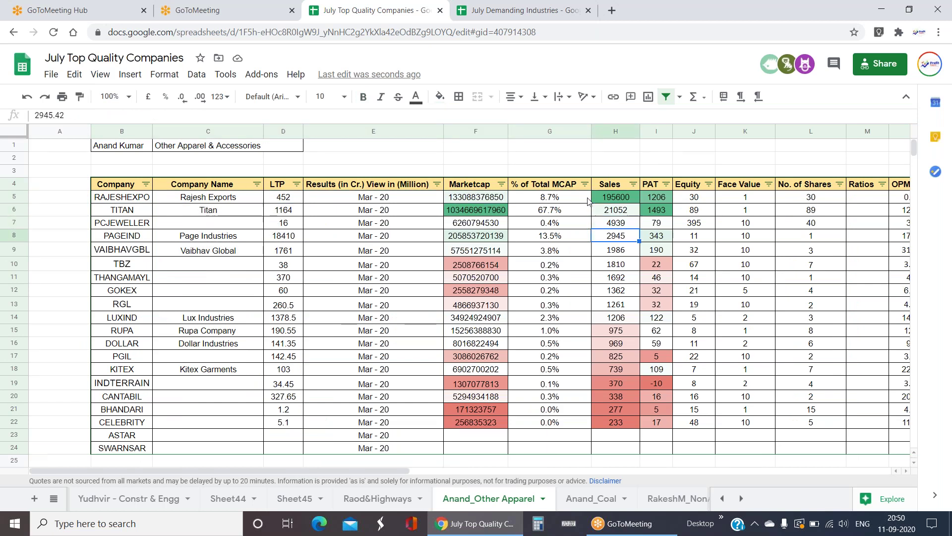
{"action": "key", "text": "Up"}
{"action": "key", "text": "Up"}
{"action": "key", "text": "Up"}
{"action": "key", "text": "Up"}
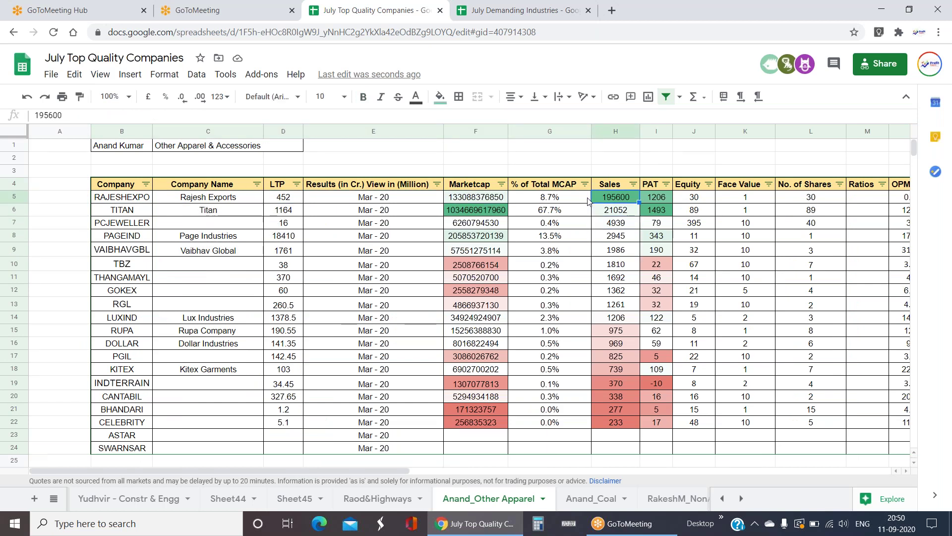
{"action": "key", "text": "Right"}
{"action": "key", "text": "Right"}
{"action": "key", "text": "Right"}
{"action": "key", "text": "Right"}
{"action": "key", "text": "Right"}
{"action": "key", "text": "Right"}
{"action": "key", "text": "Right"}
{"action": "key", "text": "Right"}
{"action": "key", "text": "Right"}
{"action": "key", "text": "Right"}
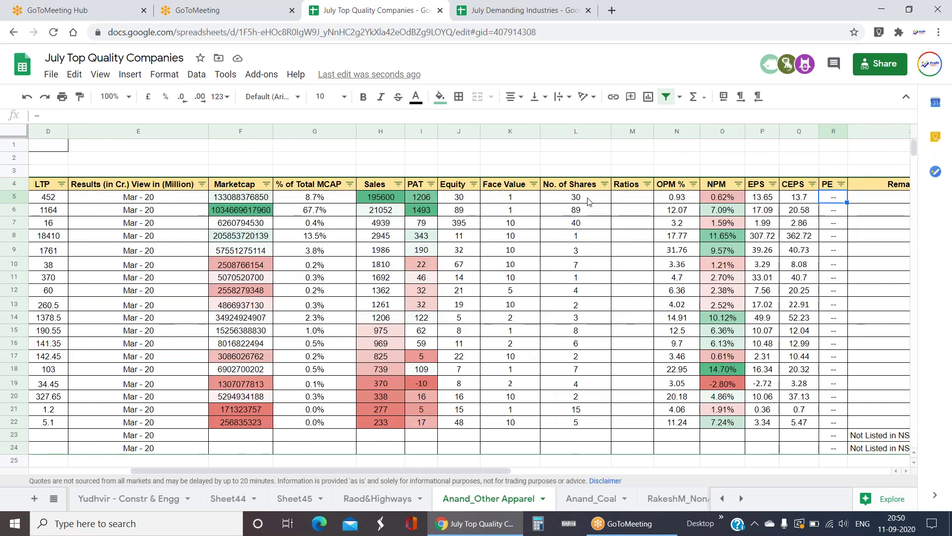
{"action": "key", "text": "Left"}
{"action": "key", "text": "Left"}
{"action": "key", "text": "Left"}
{"action": "key", "text": "Left"}
{"action": "key", "text": "Left"}
{"action": "key", "text": "Left"}
{"action": "key", "text": "Left"}
{"action": "key", "text": "Left"}
{"action": "key", "text": "Left"}
{"action": "key", "text": "Left"}
{"action": "key", "text": "Left"}
{"action": "key", "text": "Left"}
{"action": "key", "text": "Left"}
{"action": "key", "text": "Left"}
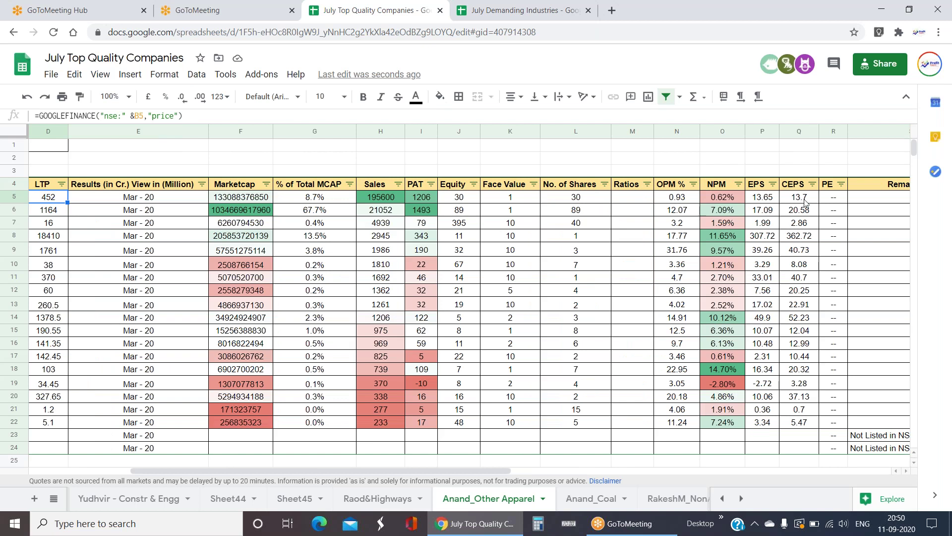
- Compare NPM of the top sales companies, then check Page Industries' equity and PE
{"action": "left_click", "coordinate": [724, 213]}
{"action": "left_click_drag", "start_coordinate": [724, 213], "coordinate": [729, 252]}
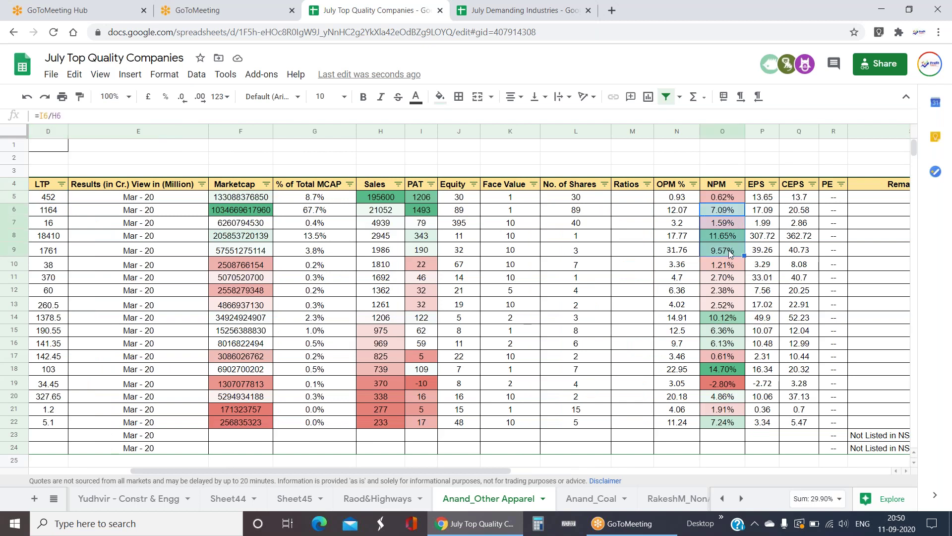
{"action": "key", "text": "Left"}
{"action": "key", "text": "Left"}
{"action": "key", "text": "Left"}
{"action": "key", "text": "Left"}
{"action": "key", "text": "Left"}
{"action": "key", "text": "Left"}
{"action": "key", "text": "Left"}
{"action": "key", "text": "Left"}
{"action": "key", "text": "Left"}
{"action": "key", "text": "Left"}
{"action": "key", "text": "Left"}
{"action": "key", "text": "Left"}
{"action": "key", "text": "Left"}
{"action": "key", "text": "Left"}
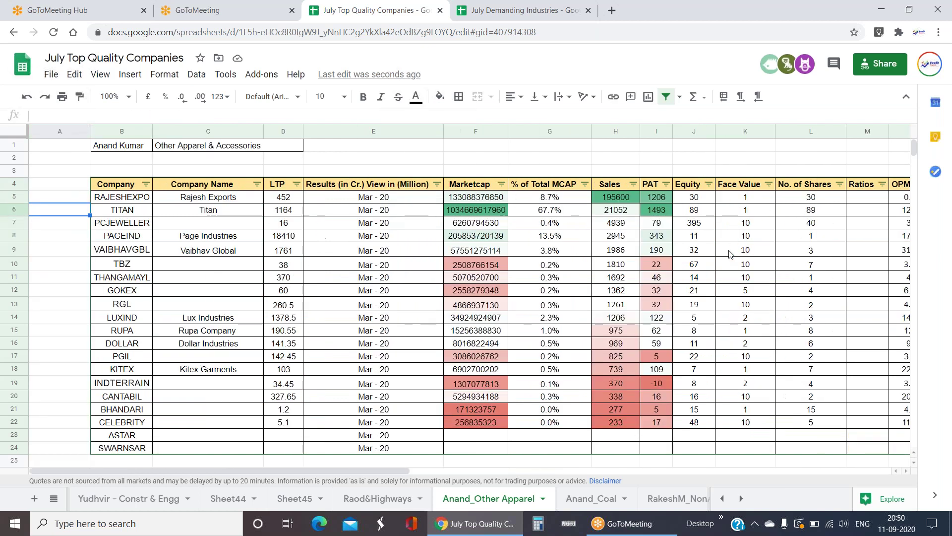
{"action": "key", "text": "Right"}
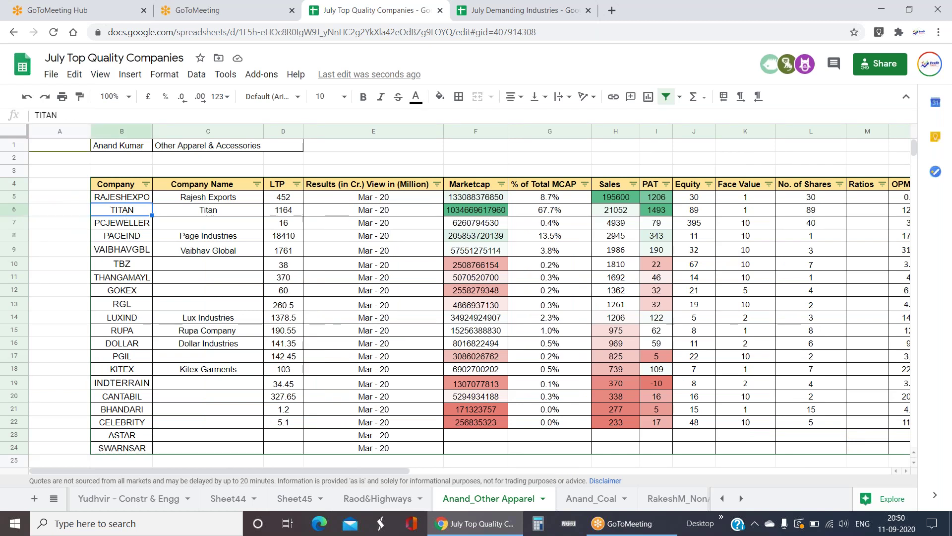
{"action": "left_click", "coordinate": [139, 239]}
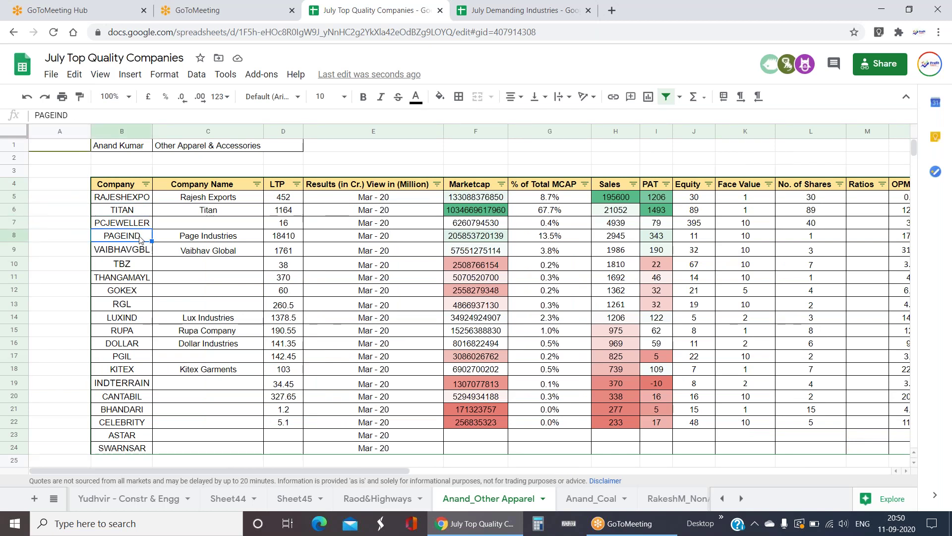
{"action": "left_click", "coordinate": [701, 235]}
{"action": "key", "text": "Right"}
{"action": "key", "text": "Right"}
{"action": "key", "text": "Right"}
{"action": "key", "text": "Right"}
{"action": "key", "text": "Right"}
{"action": "key", "text": "Right"}
{"action": "key", "text": "Right"}
{"action": "key", "text": "Right"}
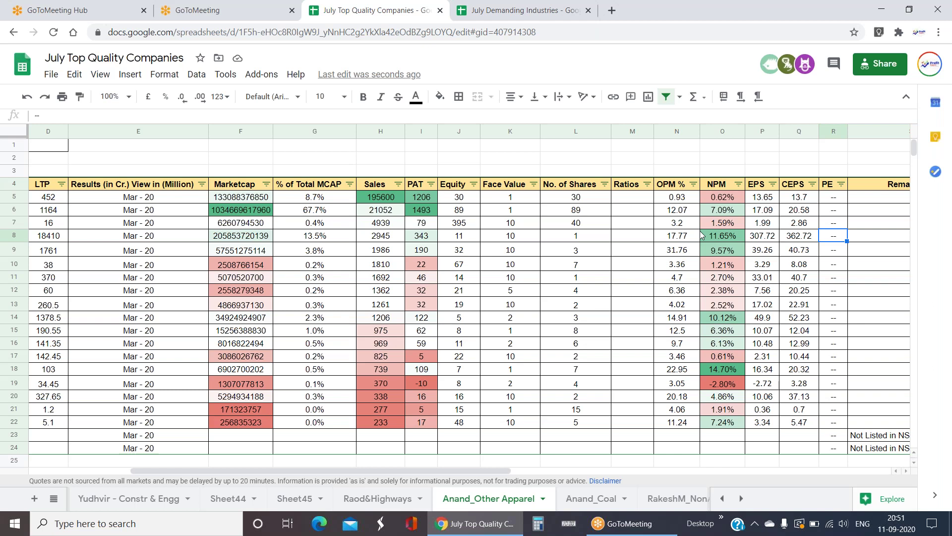
- Bring up the list of all sheets
{"action": "left_click", "coordinate": [54, 499]}
{"action": "scroll", "coordinate": [115, 451], "scroll_direction": "up", "scroll_amount": 3}
{"action": "left_click", "coordinate": [118, 317]}
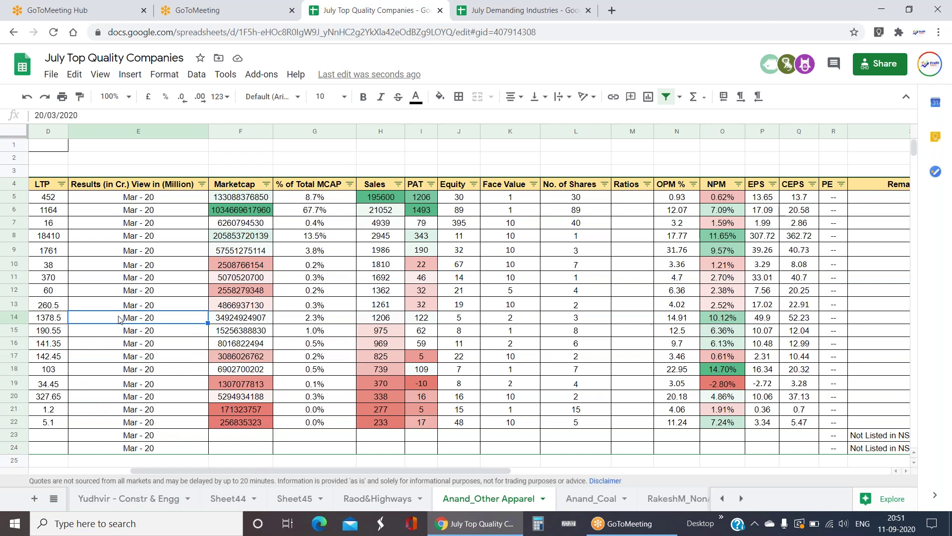
{"action": "left_click", "coordinate": [54, 498]}
{"action": "scroll", "coordinate": [119, 341], "scroll_direction": "up", "scroll_amount": 10}
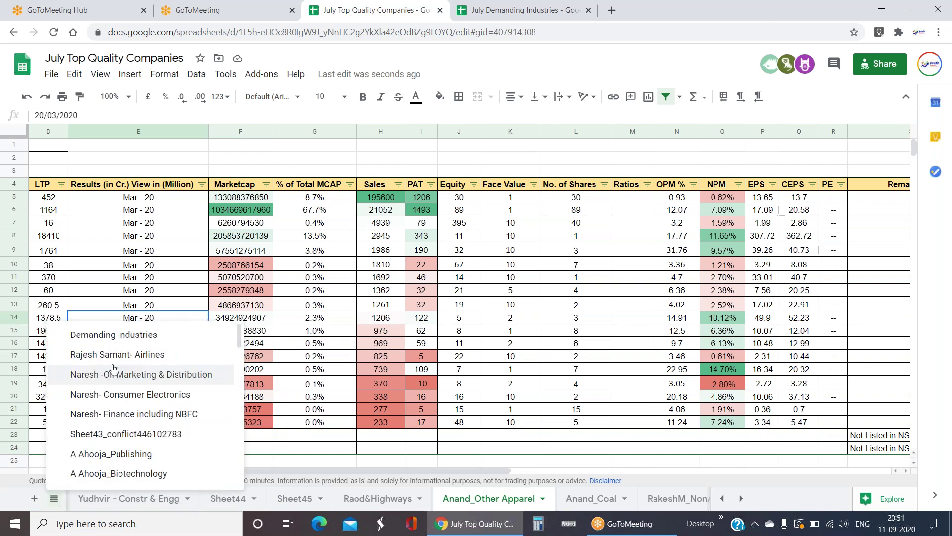
{"action": "left_click", "coordinate": [120, 339]}
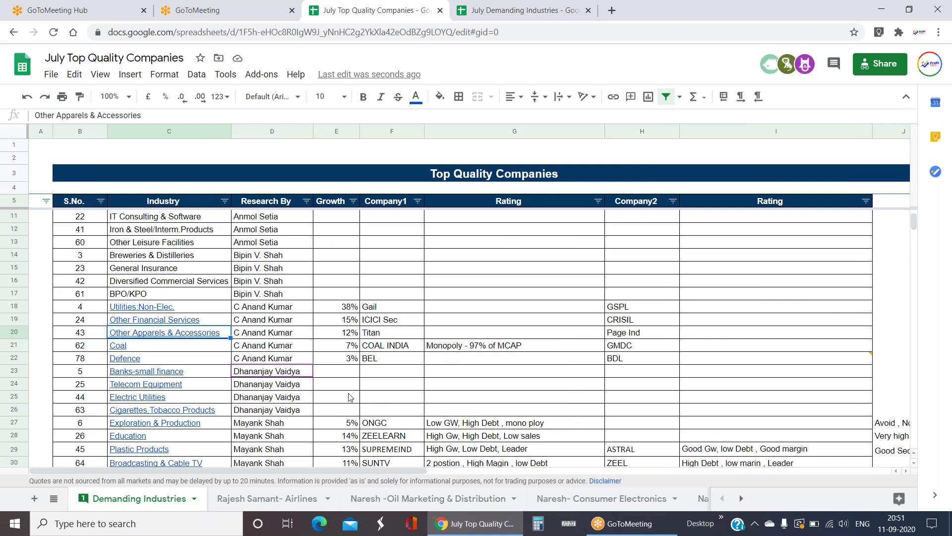
{"action": "left_click", "coordinate": [393, 363]}
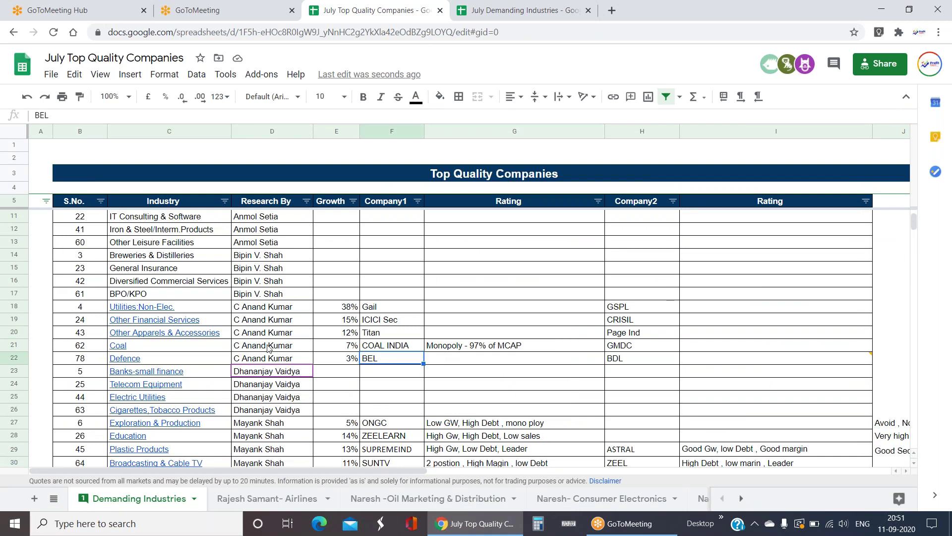
{"action": "scroll", "coordinate": [367, 373], "scroll_direction": "down", "scroll_amount": 1}
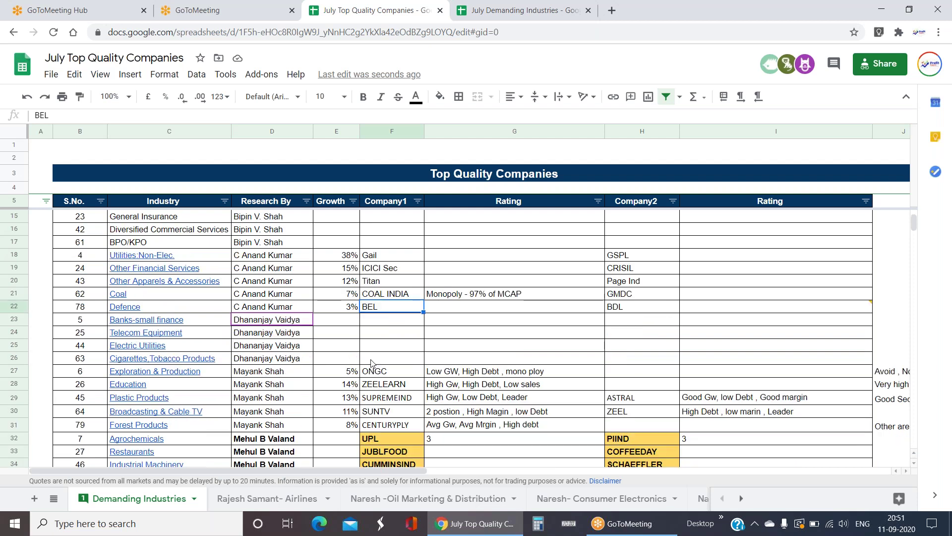
{"action": "scroll", "coordinate": [522, 304], "scroll_direction": "up", "scroll_amount": 1}
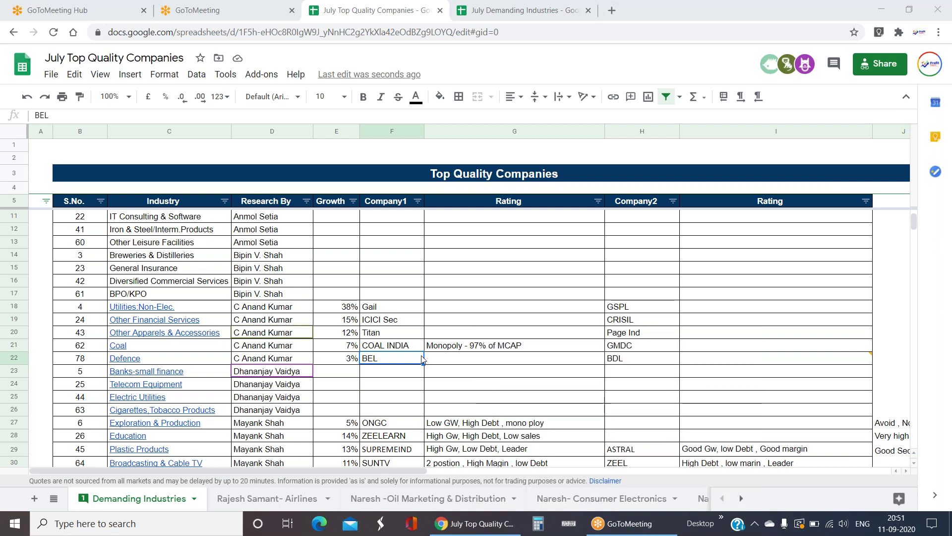
{"action": "left_click_drag", "start_coordinate": [414, 376], "coordinate": [418, 414]}
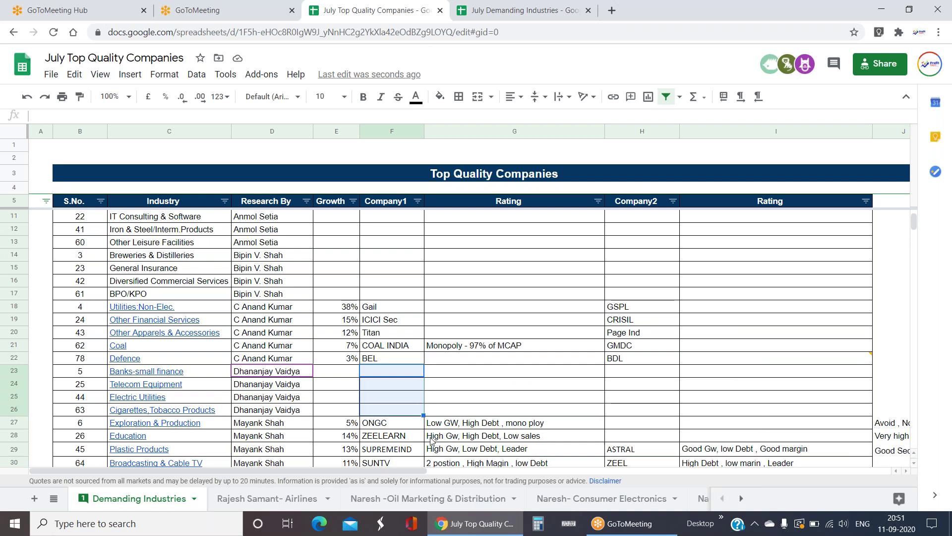
{"action": "scroll", "coordinate": [457, 372], "scroll_direction": "down", "scroll_amount": 2}
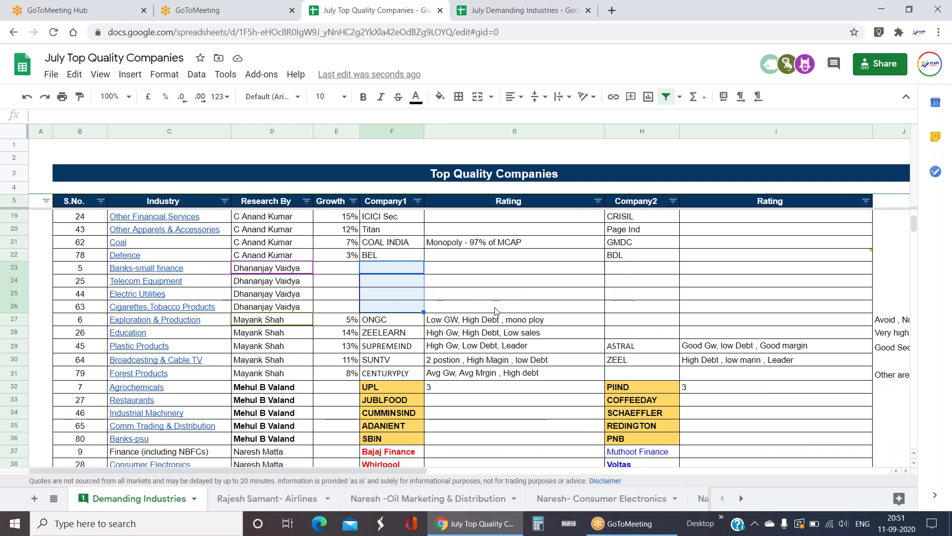
{"action": "left_click", "coordinate": [460, 309]}
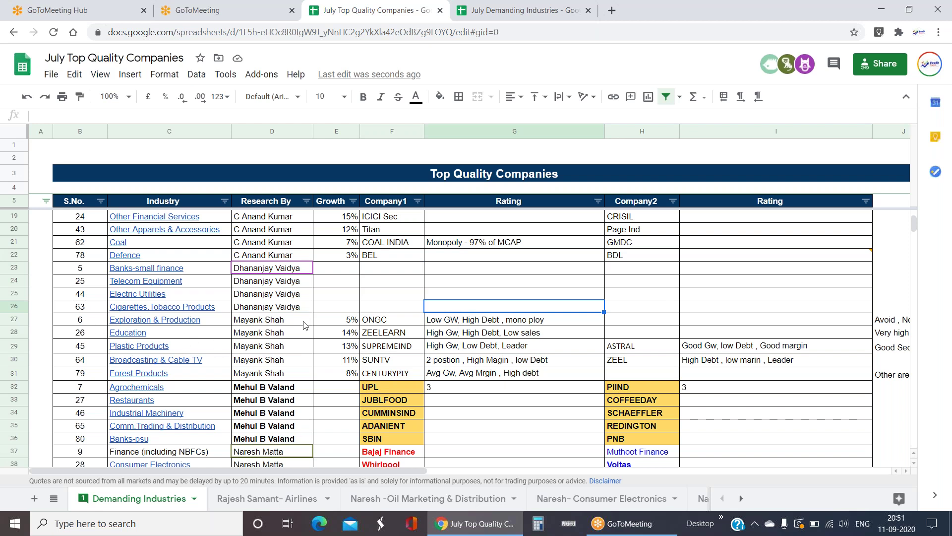
{"action": "left_click", "coordinate": [263, 321]}
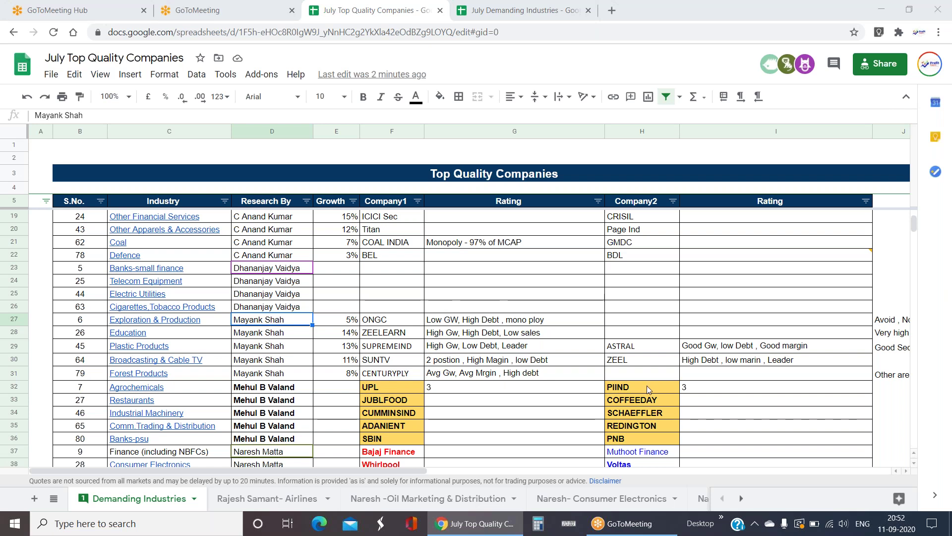
{"action": "scroll", "coordinate": [480, 281], "scroll_direction": "up", "scroll_amount": 5}
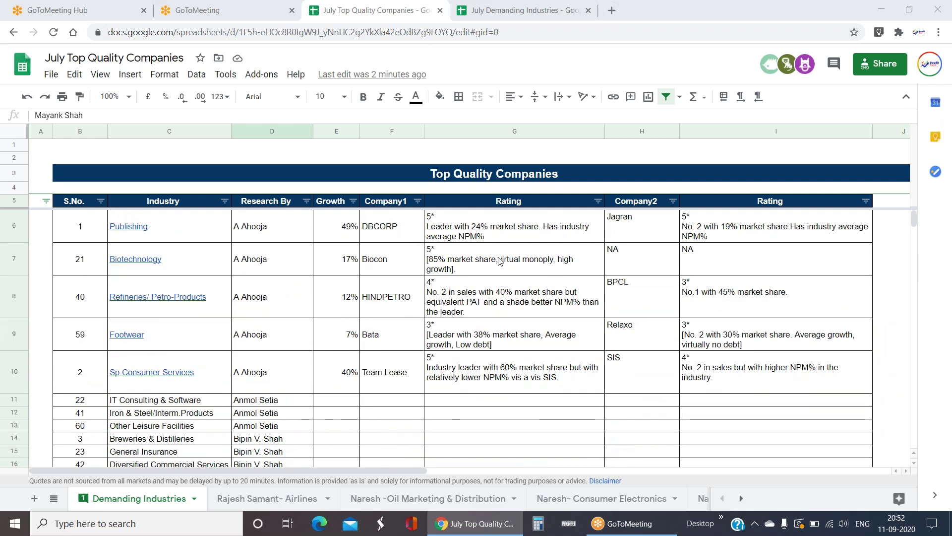
{"action": "left_click_drag", "start_coordinate": [504, 233], "coordinate": [739, 378]}
{"action": "scroll", "coordinate": [633, 367], "scroll_direction": "down", "scroll_amount": 5}
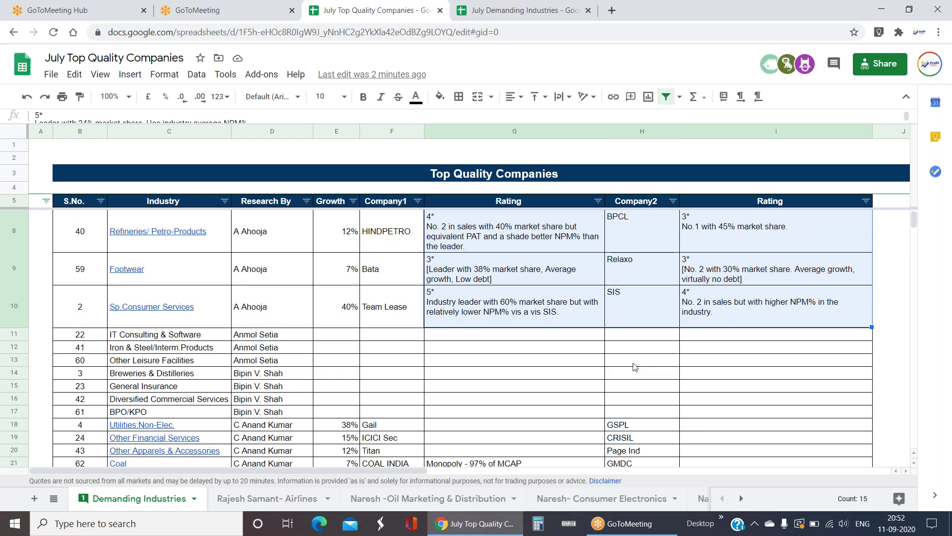
{"action": "scroll", "coordinate": [300, 328], "scroll_direction": "up", "scroll_amount": 1}
{"action": "scroll", "coordinate": [382, 325], "scroll_direction": "down", "scroll_amount": 1}
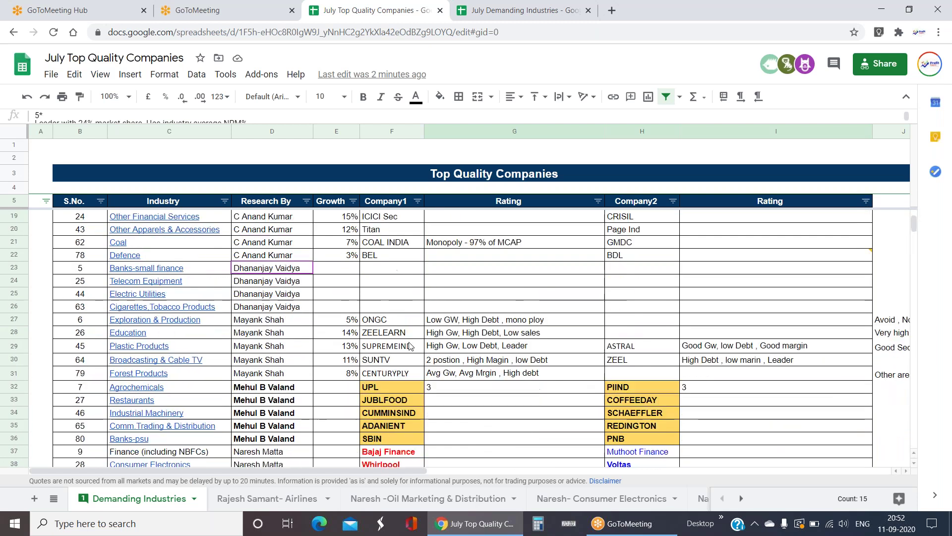
{"action": "left_click", "coordinate": [390, 325]}
{"action": "key", "text": "Left"}
{"action": "key", "text": "Left"}
{"action": "key", "text": "Left"}
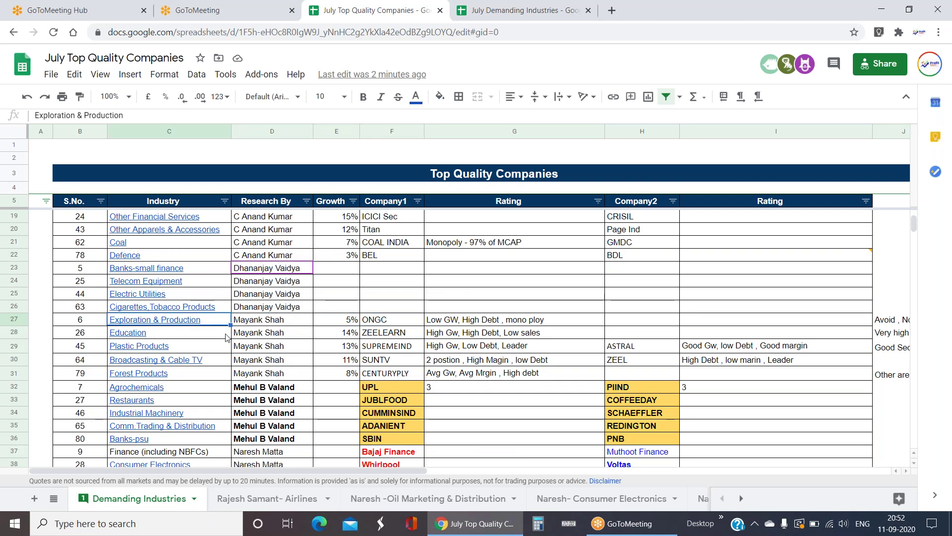
{"action": "mouse_move", "coordinate": [216, 327]}
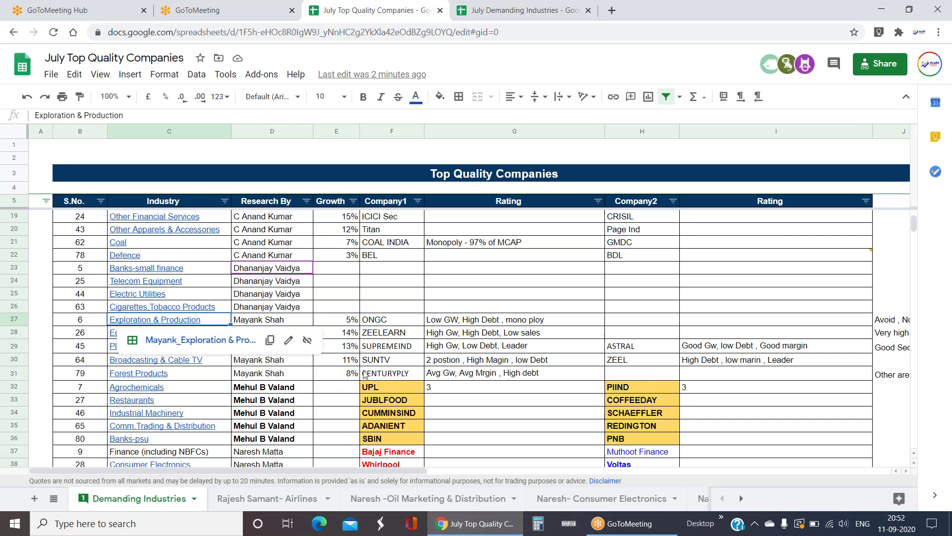
{"action": "key", "text": "Right"}
{"action": "key", "text": "Right"}
{"action": "key", "text": "Right"}
{"action": "key", "text": "Down"}
{"action": "key", "text": "Down"}
{"action": "key", "text": "Down"}
{"action": "key", "text": "Down"}
{"action": "left_click_drag", "start_coordinate": [221, 325], "coordinate": [221, 373]}
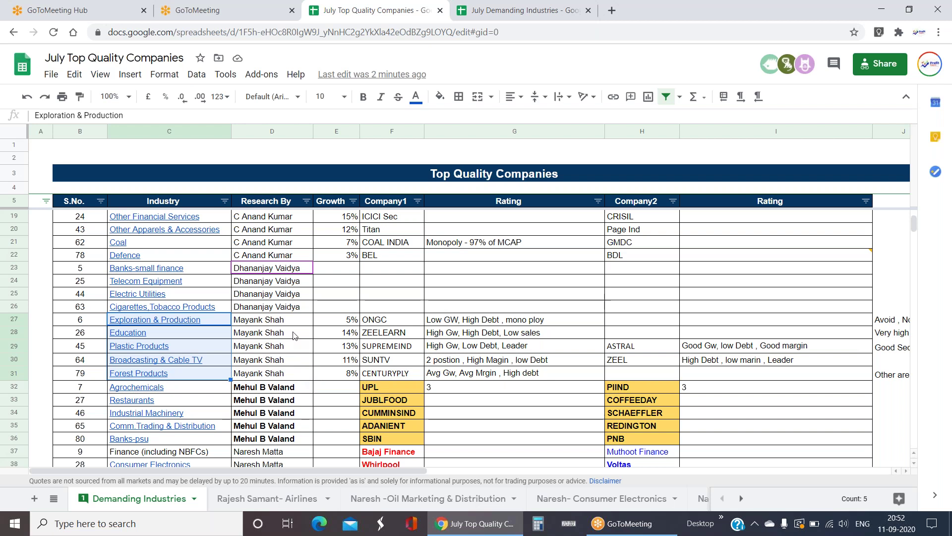
{"action": "left_click", "coordinate": [148, 335]}
- Open Mayank's Education sheet and decrease decimals twice on F12:G27 Sales and PAT
{"action": "left_click", "coordinate": [179, 354]}
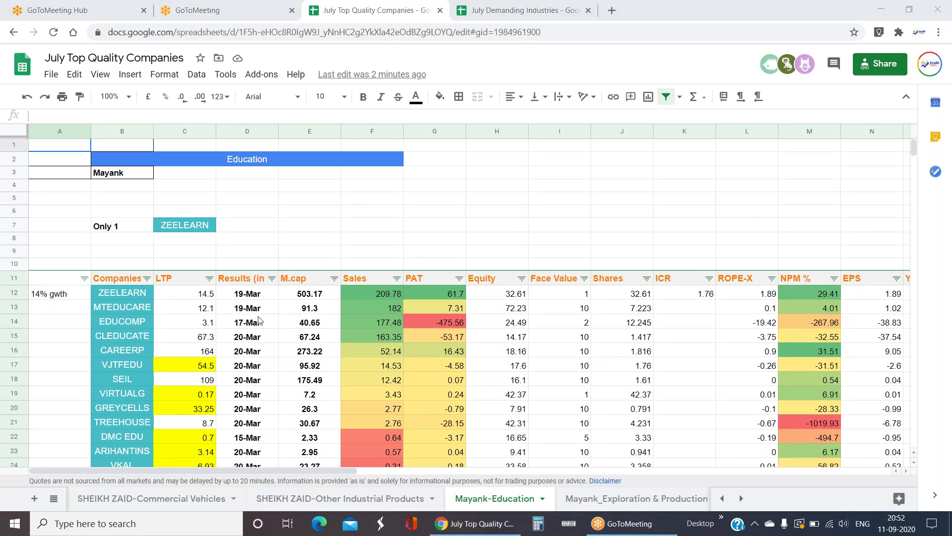
{"action": "left_click", "coordinate": [384, 296]}
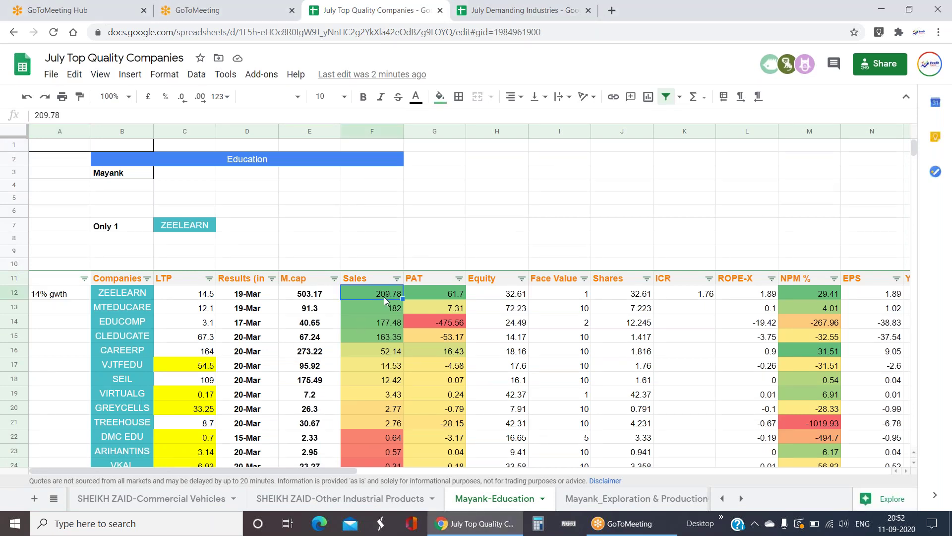
{"action": "key", "text": "shift+Right"}
{"action": "key", "text": "ctrl+shift+Down"}
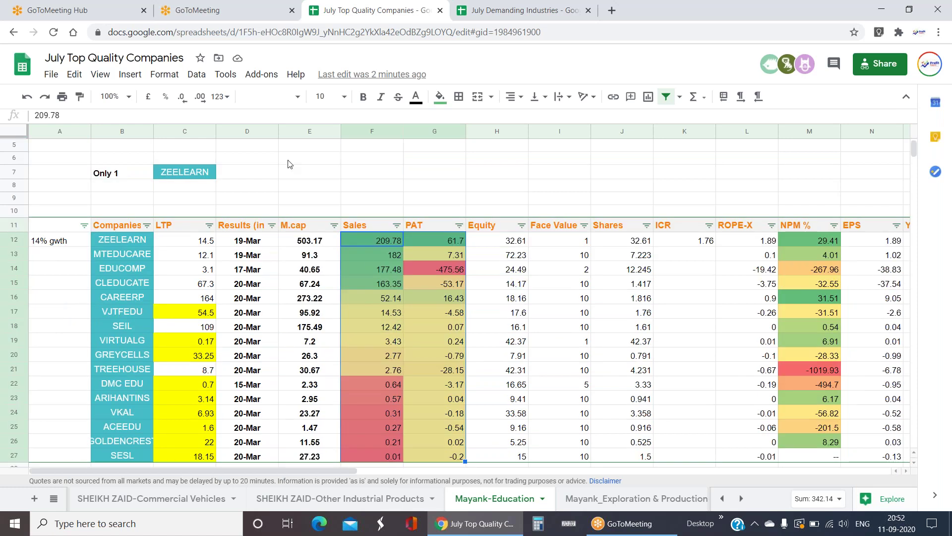
{"action": "left_click", "coordinate": [182, 98]}
{"action": "left_click", "coordinate": [185, 100]}
{"action": "scroll", "coordinate": [382, 296], "scroll_direction": "up", "scroll_amount": 2}
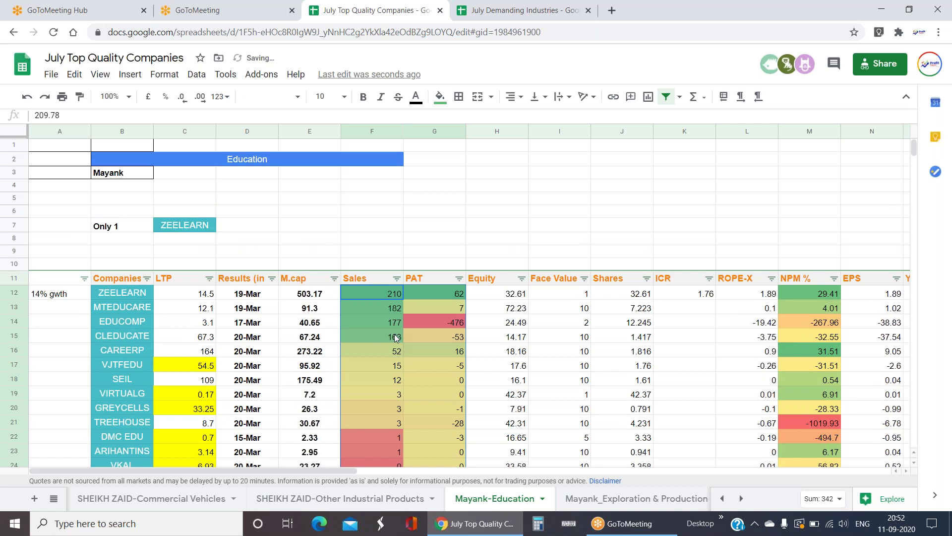
- Review the ZEELEARN company name and its results date
{"action": "left_click", "coordinate": [395, 338]}
{"action": "left_click", "coordinate": [142, 297]}
{"action": "key", "text": "Down"}
{"action": "key", "text": "Down"}
{"action": "key", "text": "Down"}
{"action": "key", "text": "Down"}
{"action": "key", "text": "Up"}
{"action": "key", "text": "Up"}
{"action": "key", "text": "Up"}
{"action": "key", "text": "Up"}
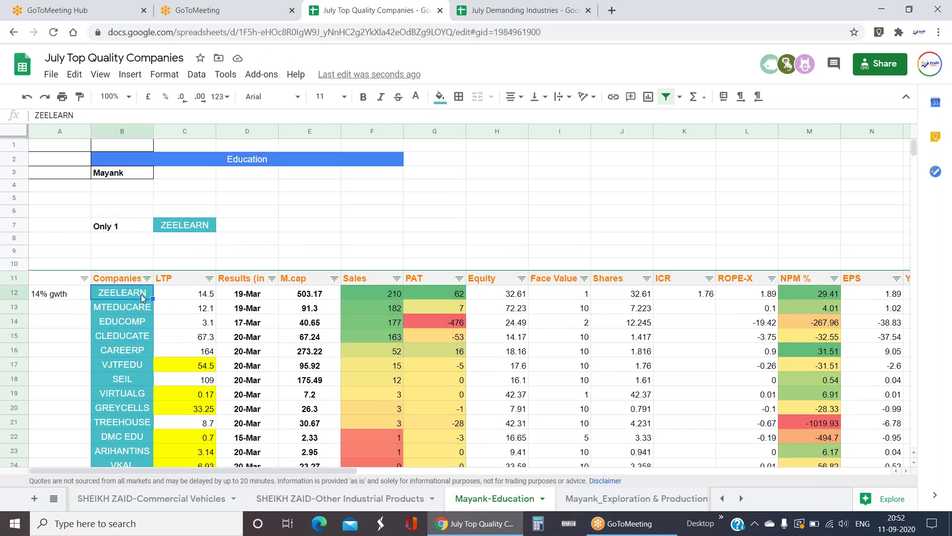
{"action": "key", "text": "Right"}
{"action": "key", "text": "Right"}
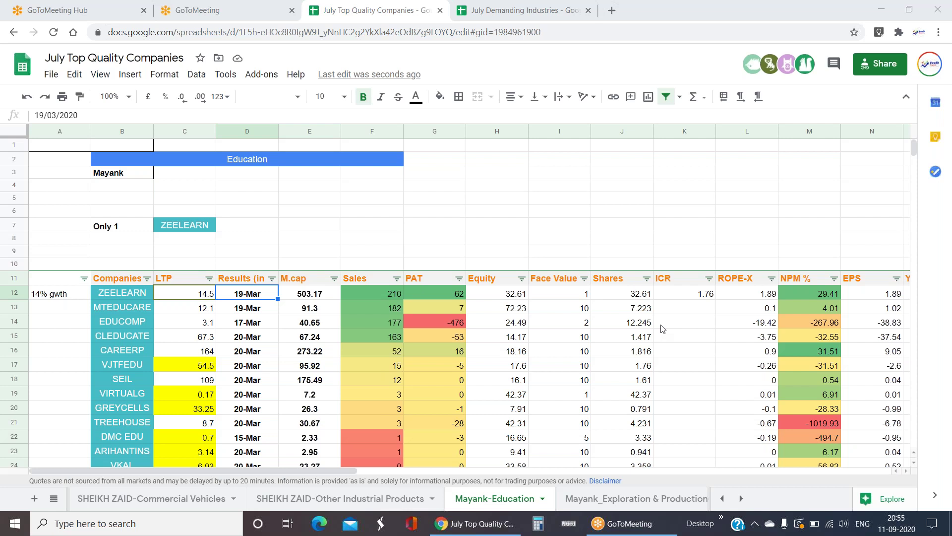
{"action": "scroll", "coordinate": [621, 345], "scroll_direction": "down", "scroll_amount": 3}
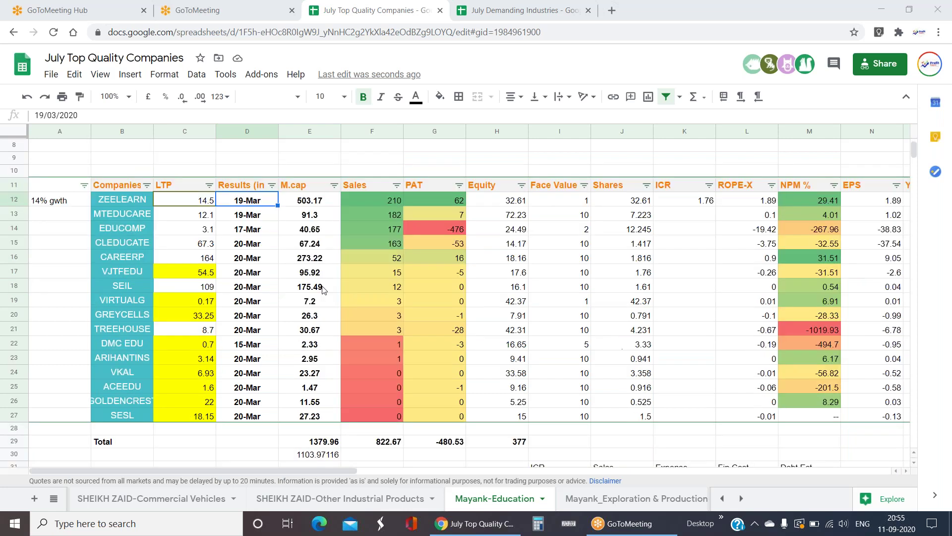
{"action": "scroll", "coordinate": [403, 260], "scroll_direction": "up", "scroll_amount": 2}
{"action": "left_click_drag", "start_coordinate": [395, 242], "coordinate": [388, 428]}
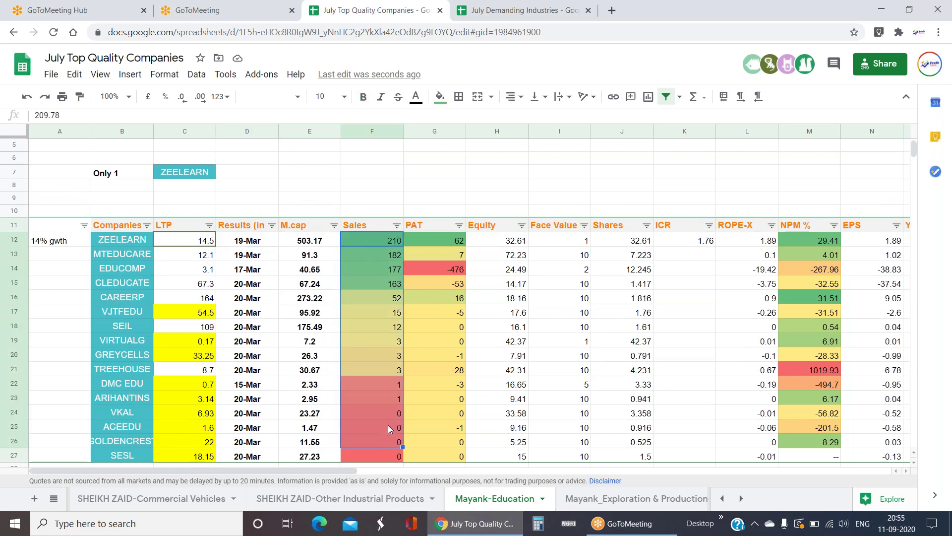
{"action": "left_click", "coordinate": [379, 359]}
{"action": "left_click", "coordinate": [390, 296]}
{"action": "left_click_drag", "start_coordinate": [390, 297], "coordinate": [396, 368]}
{"action": "left_click_drag", "start_coordinate": [459, 297], "coordinate": [454, 367]}
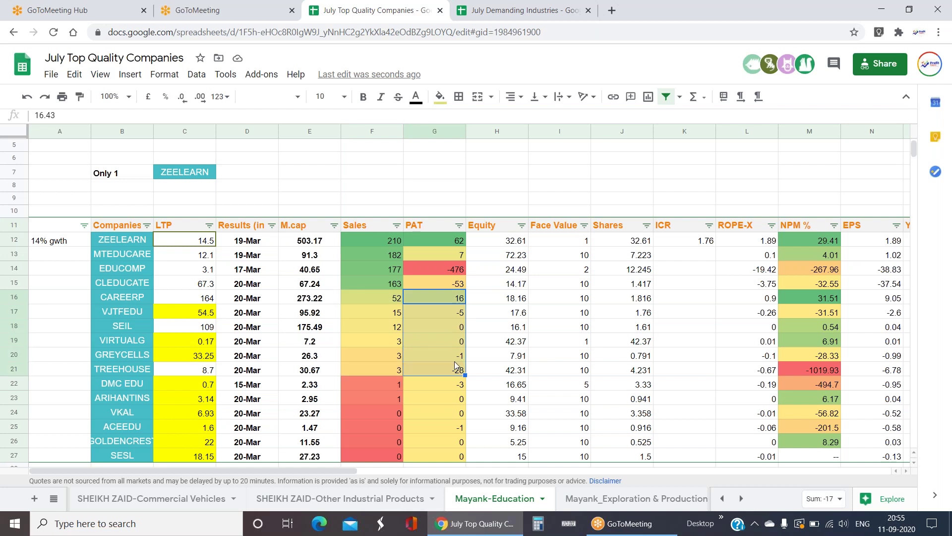
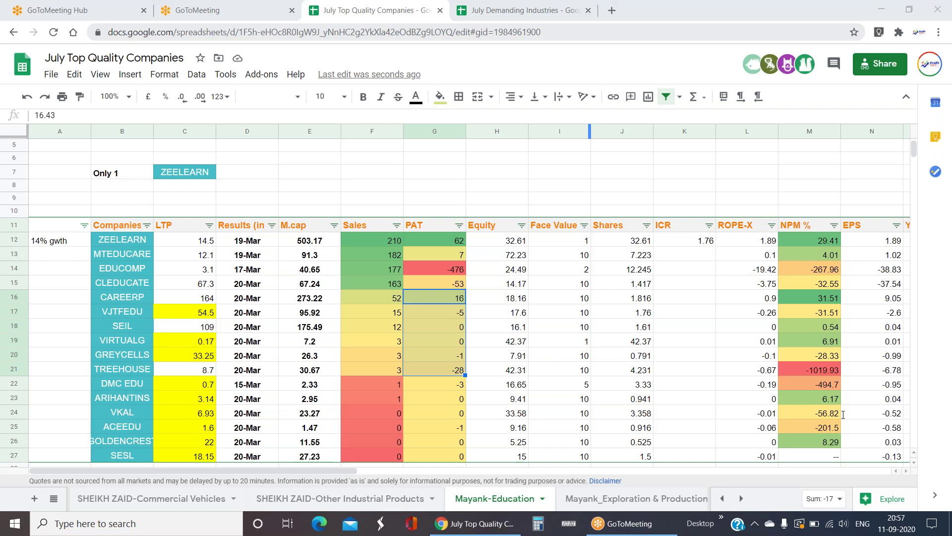
- Check ZEELEARN's Sales and ICR values
{"action": "left_click", "coordinate": [369, 240]}
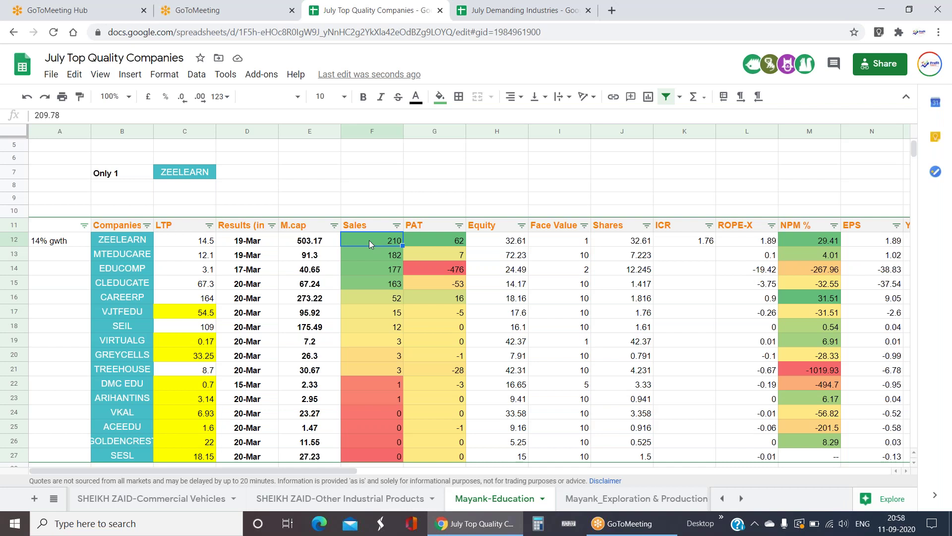
{"action": "left_click", "coordinate": [711, 383]}
{"action": "key", "text": "ctrl+Up"}
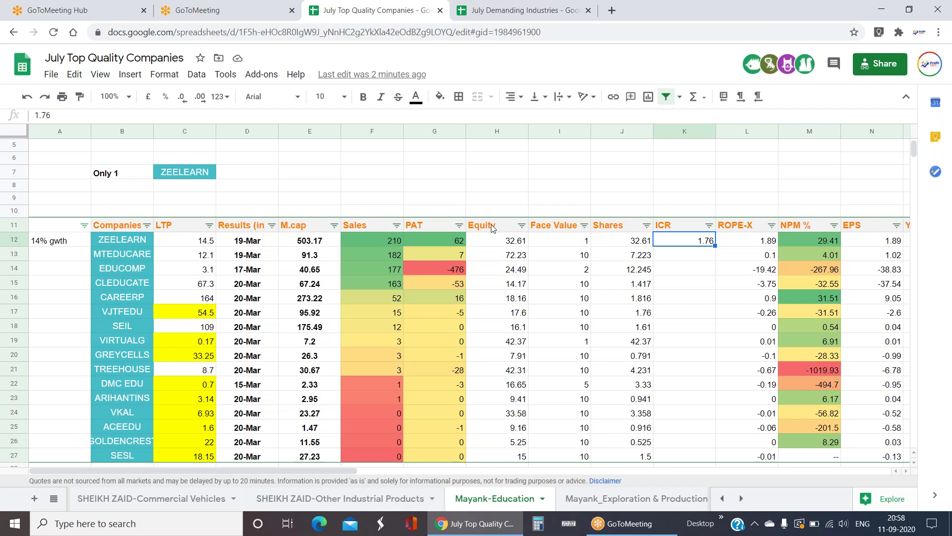
- Go to Demanding Industries and follow the Plastic Products link to Mayank-Plastic Products
{"action": "left_click", "coordinate": [52, 501]}
{"action": "scroll", "coordinate": [135, 377], "scroll_direction": "up", "scroll_amount": 10}
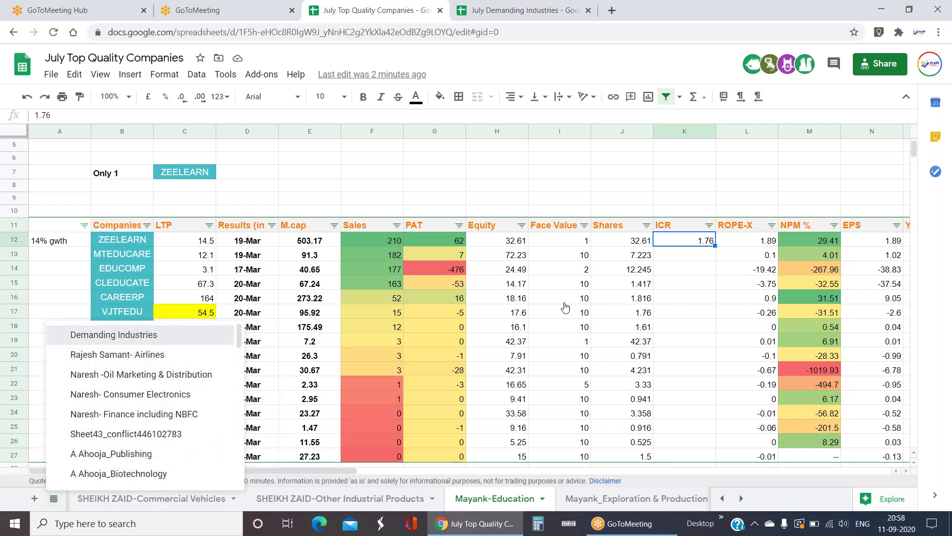
{"action": "left_click", "coordinate": [135, 335]}
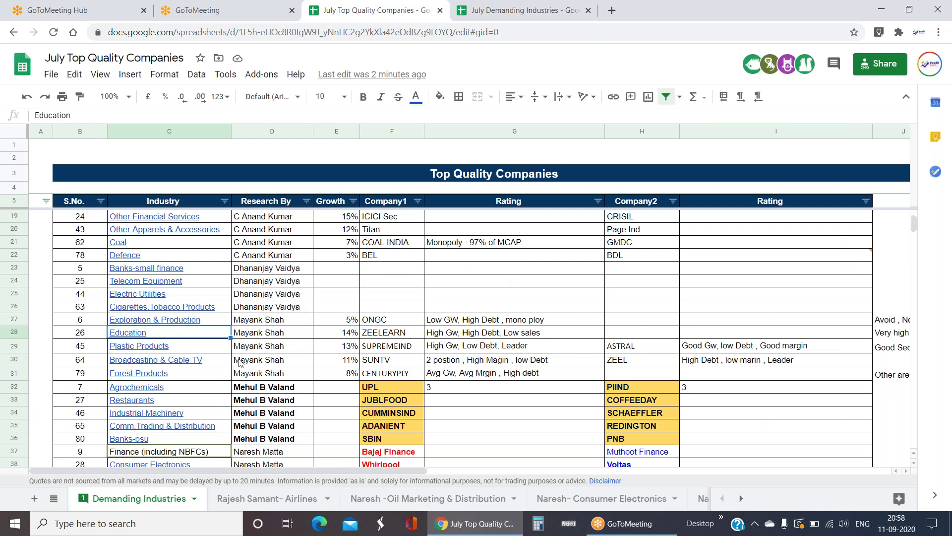
{"action": "left_click", "coordinate": [146, 351]}
{"action": "left_click", "coordinate": [166, 368]}
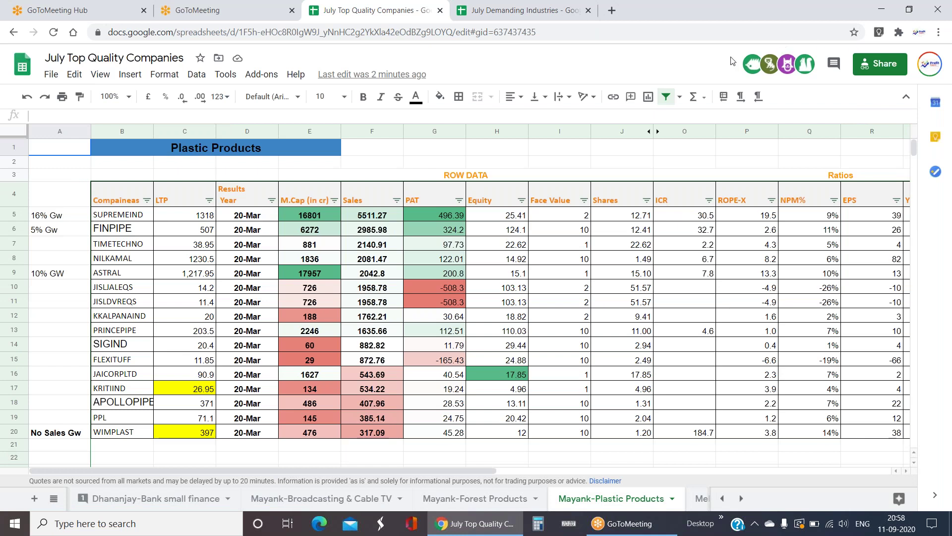
- Remove two decimal places from the Sales and PAT figures in F5:G20
{"action": "left_click", "coordinate": [582, 293]}
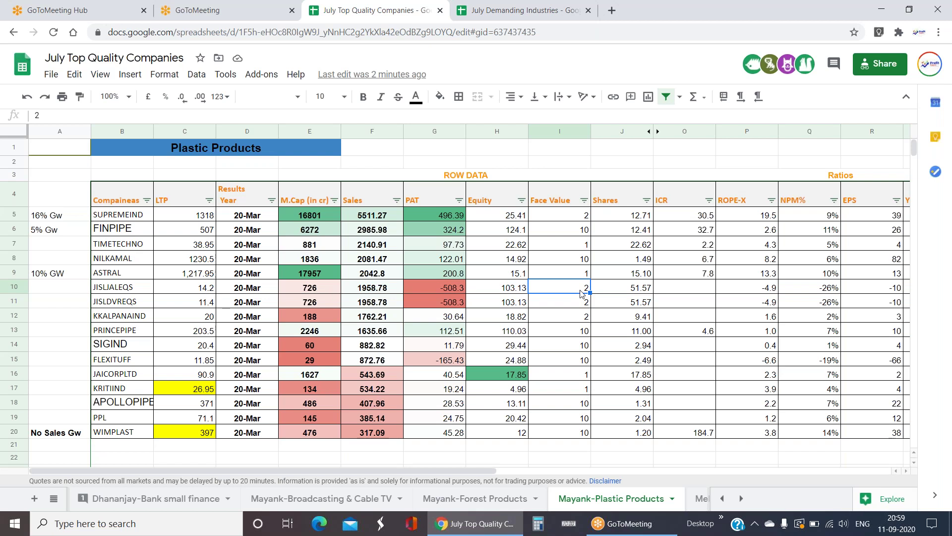
{"action": "left_click", "coordinate": [379, 220]}
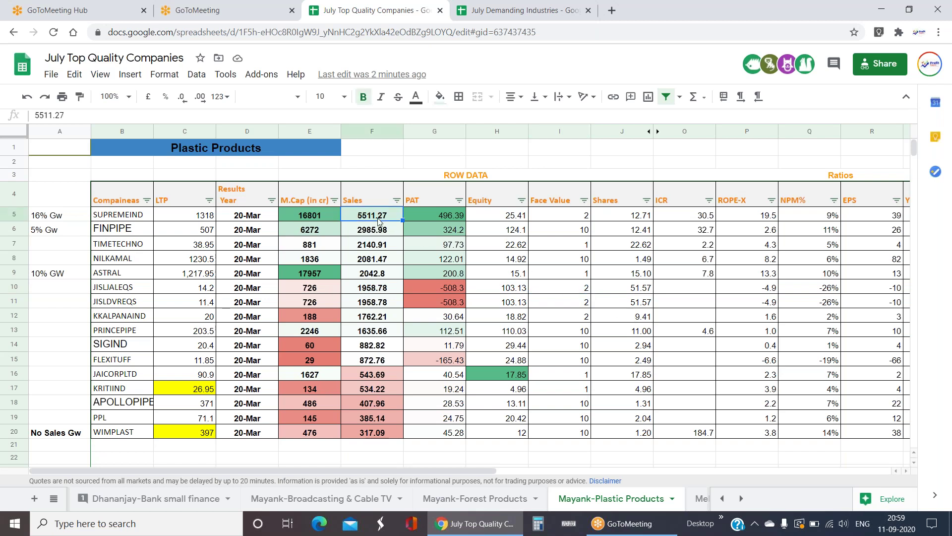
{"action": "key", "text": "shift+Right"}
{"action": "key", "text": "ctrl+shift+Down"}
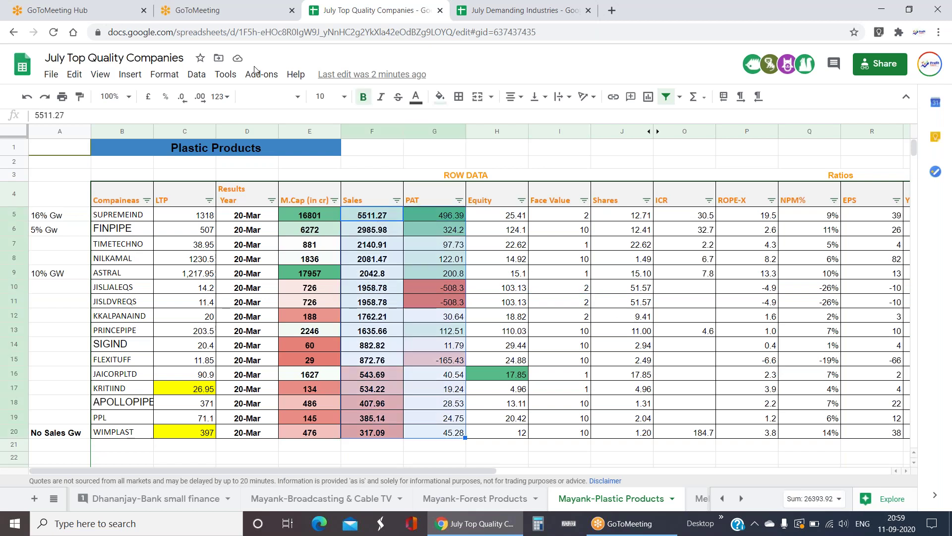
{"action": "left_click", "coordinate": [183, 97]}
{"action": "left_click", "coordinate": [183, 96]}
- Read along FINPIPE's row from its Equity value to its PE ratio
{"action": "left_click", "coordinate": [506, 231]}
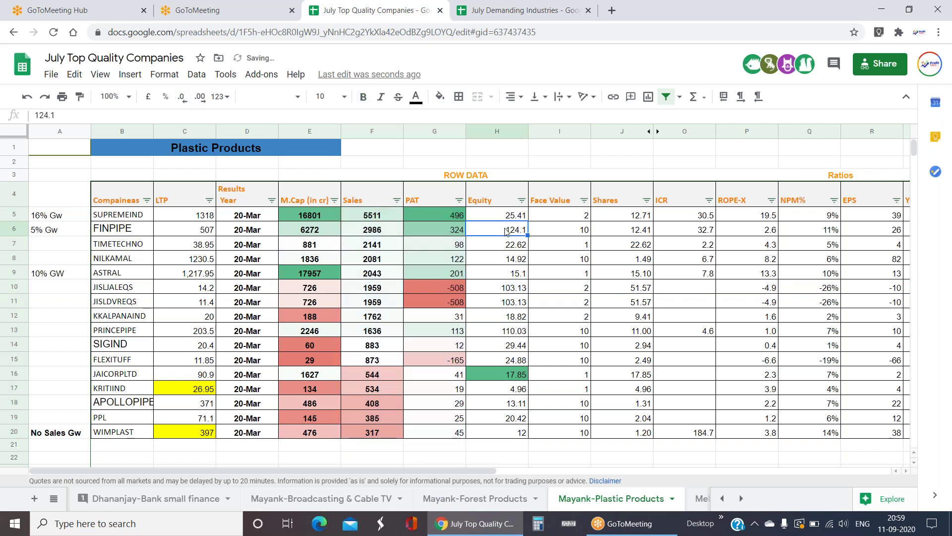
{"action": "key", "text": "Right"}
{"action": "key", "text": "Right"}
{"action": "key", "text": "Right"}
{"action": "key", "text": "Right"}
{"action": "key", "text": "Right"}
{"action": "key", "text": "Right"}
{"action": "key", "text": "Right"}
{"action": "key", "text": "Right"}
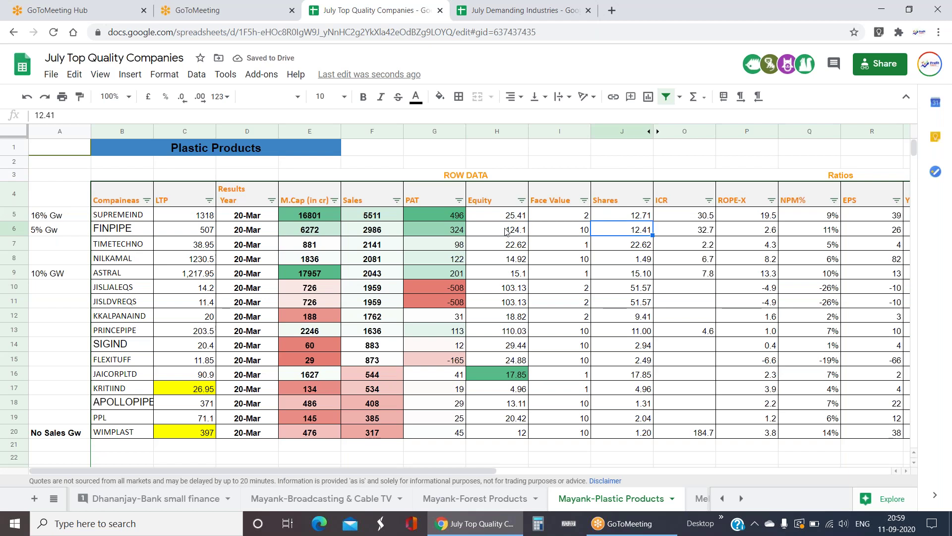
{"action": "key", "text": "Left"}
{"action": "key", "text": "Left"}
{"action": "key", "text": "Left"}
{"action": "key", "text": "Left"}
{"action": "key", "text": "Left"}
{"action": "key", "text": "Left"}
{"action": "key", "text": "Left"}
{"action": "key", "text": "Left"}
{"action": "key", "text": "Left"}
{"action": "key", "text": "Left"}
{"action": "key", "text": "Left"}
{"action": "key", "text": "Left"}
{"action": "key", "text": "Left"}
{"action": "key", "text": "Left"}
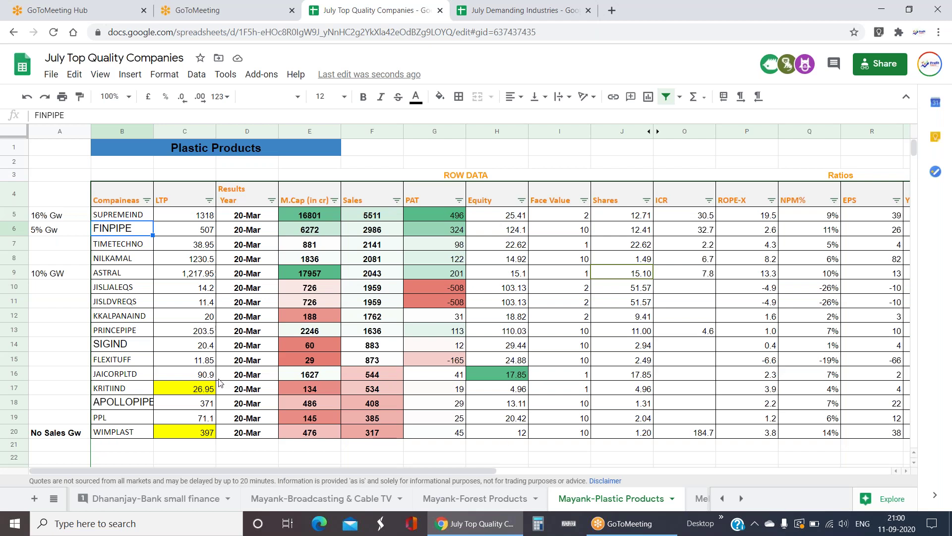
{"action": "scroll", "coordinate": [220, 382], "scroll_direction": "down", "scroll_amount": 1}
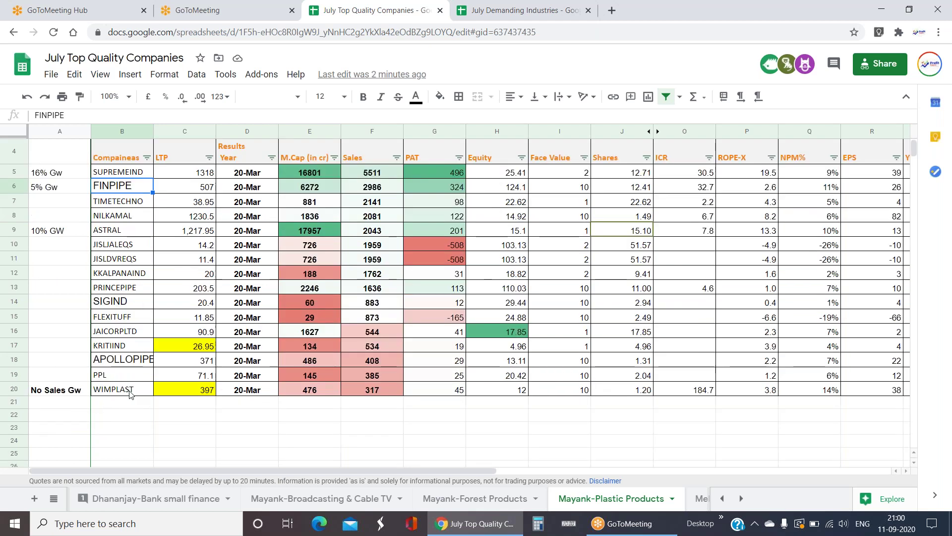
{"action": "left_click", "coordinate": [130, 391]}
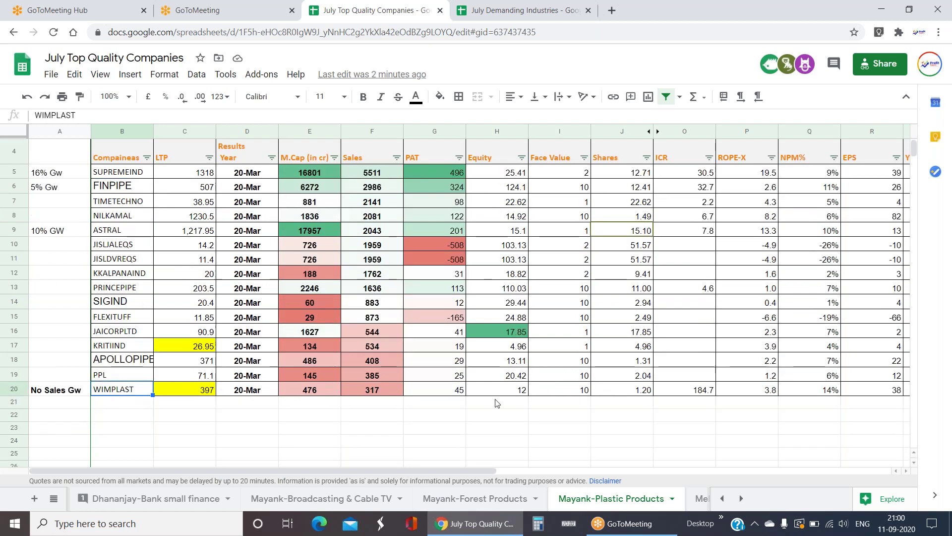
{"action": "scroll", "coordinate": [491, 403], "scroll_direction": "up", "scroll_amount": 1}
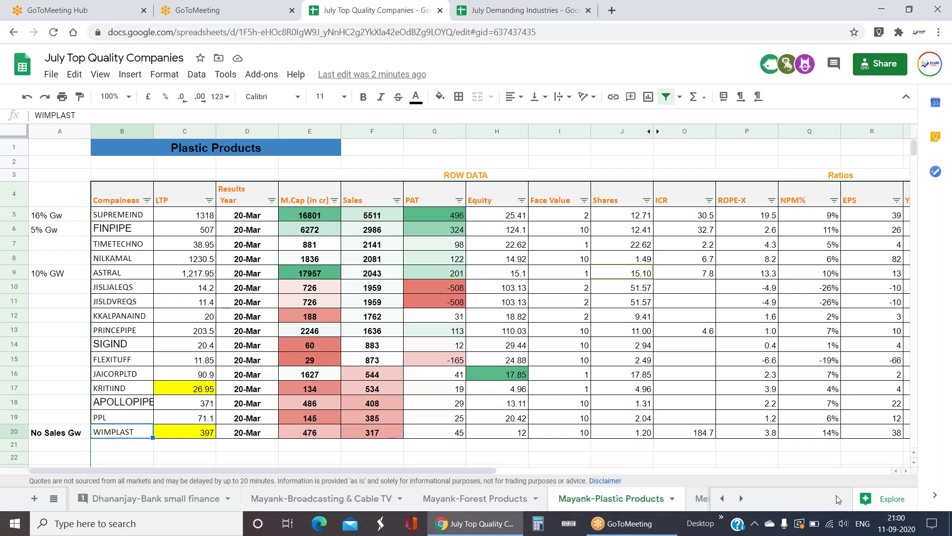
{"action": "left_click", "coordinate": [697, 459]}
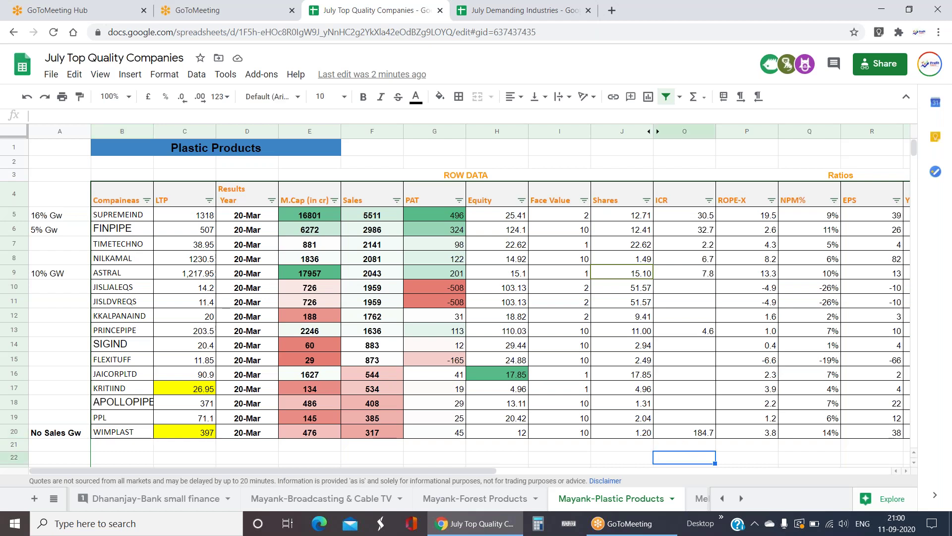
{"action": "left_click", "coordinate": [481, 459]}
{"action": "left_click", "coordinate": [439, 458]}
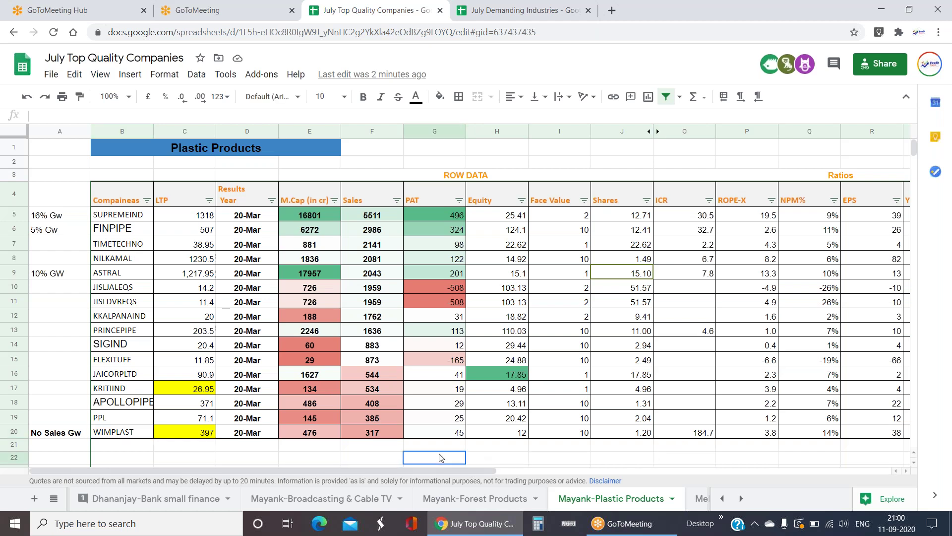
{"action": "left_click", "coordinate": [387, 461]}
{"action": "left_click", "coordinate": [315, 455]}
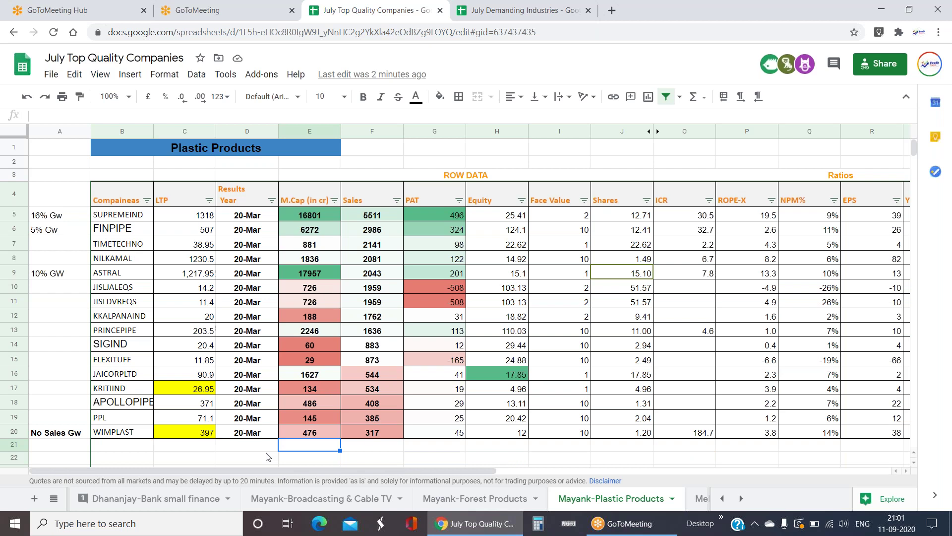
{"action": "left_click", "coordinate": [268, 457]}
{"action": "left_click", "coordinate": [317, 461]}
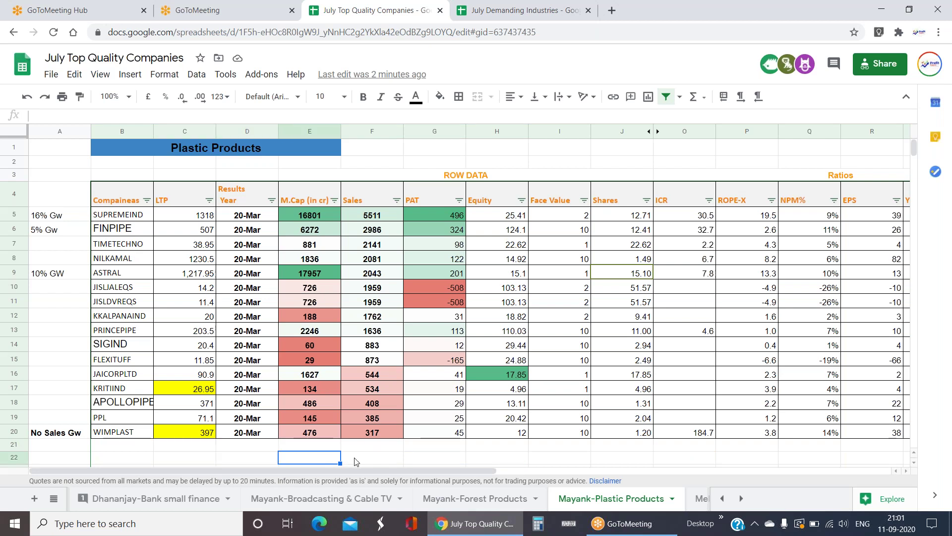
{"action": "left_click", "coordinate": [388, 463]}
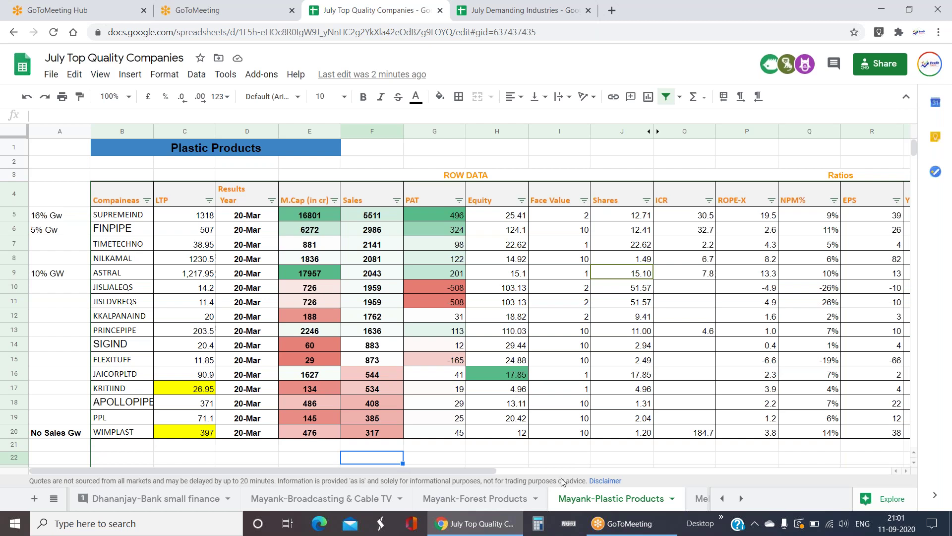
{"action": "left_click", "coordinate": [498, 461]}
{"action": "left_click", "coordinate": [453, 461]}
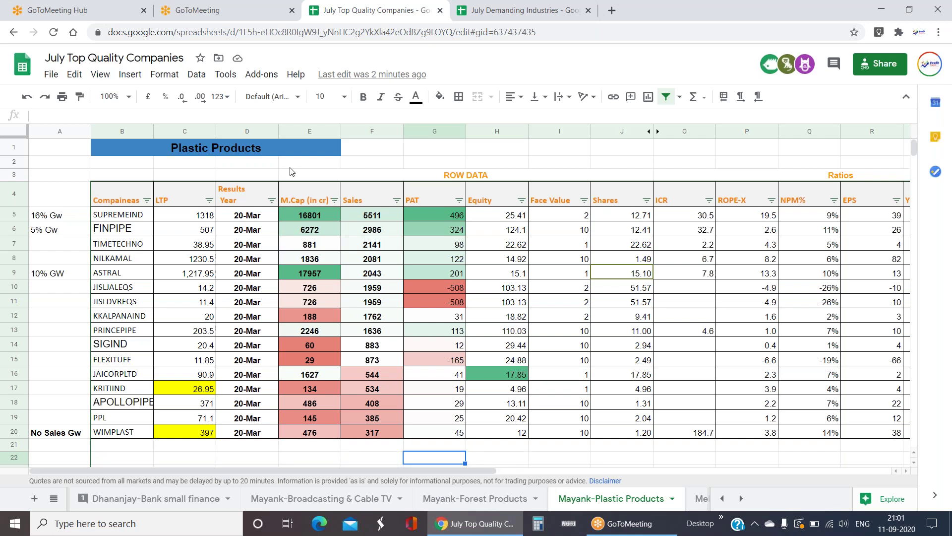
{"action": "left_click", "coordinate": [279, 144]}
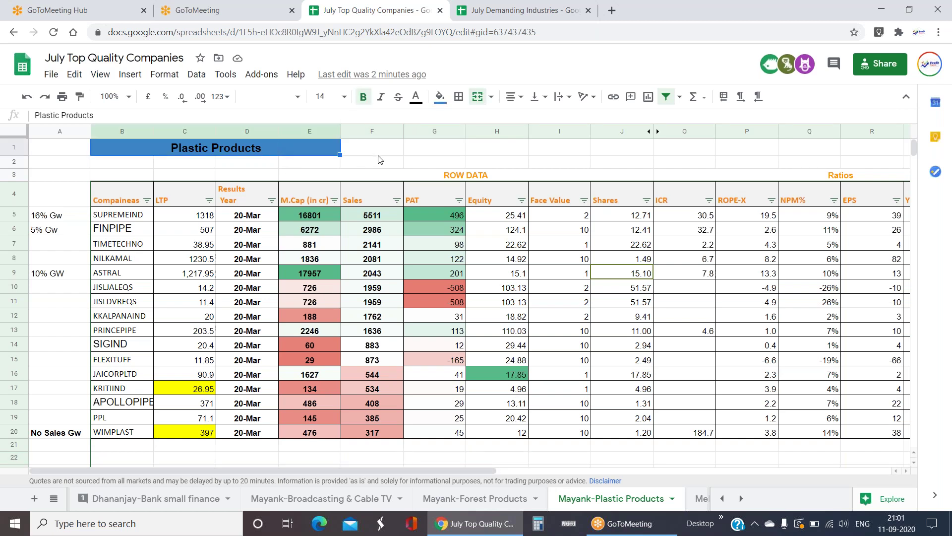
{"action": "key", "text": "Tab"}
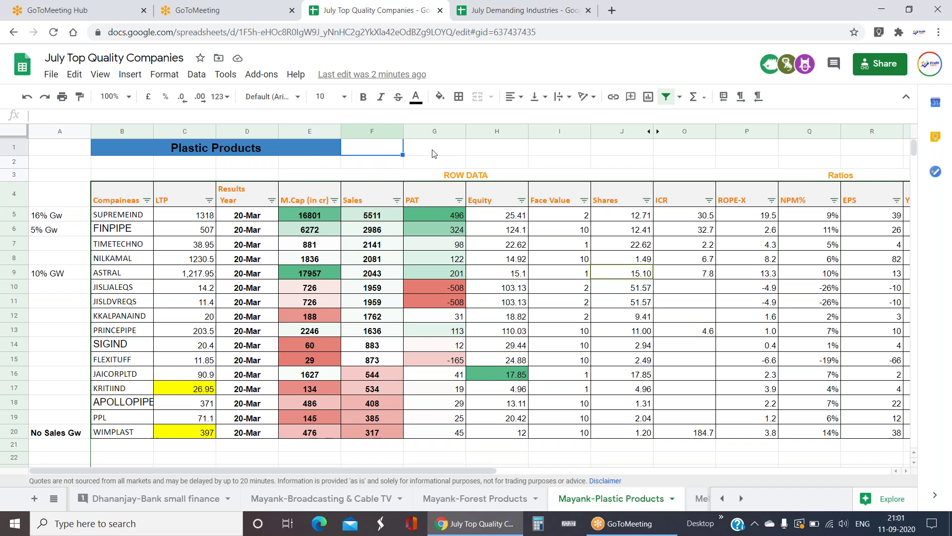
{"action": "left_click", "coordinate": [279, 151]}
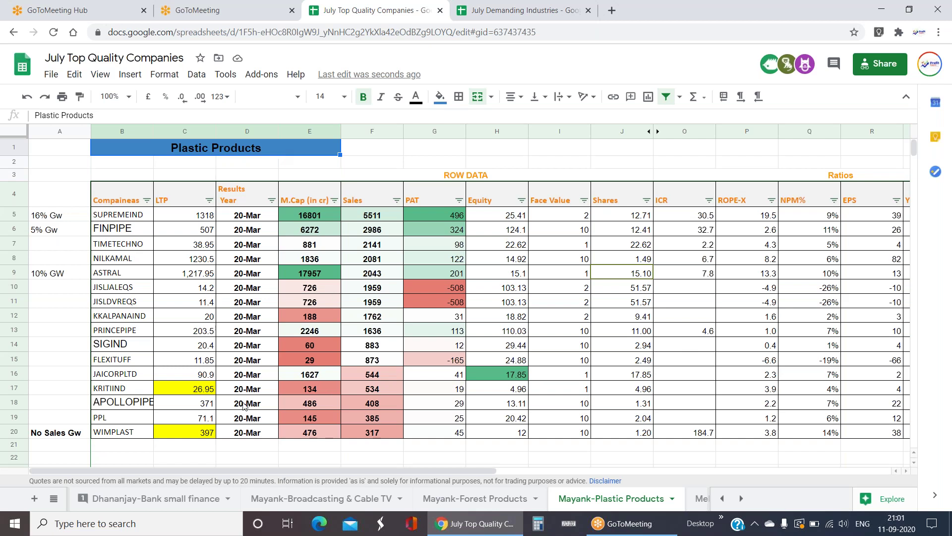
{"action": "left_click", "coordinate": [133, 433]}
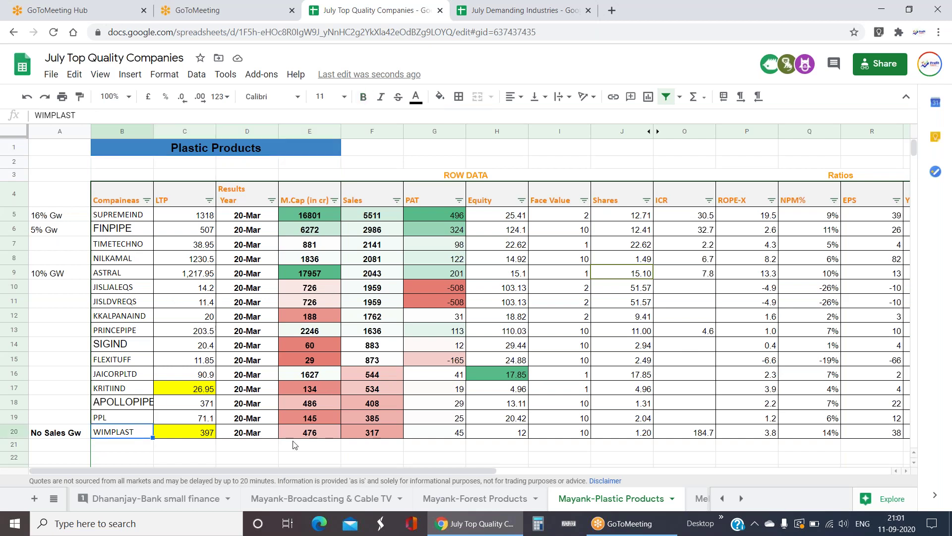
{"action": "left_click", "coordinate": [339, 448]}
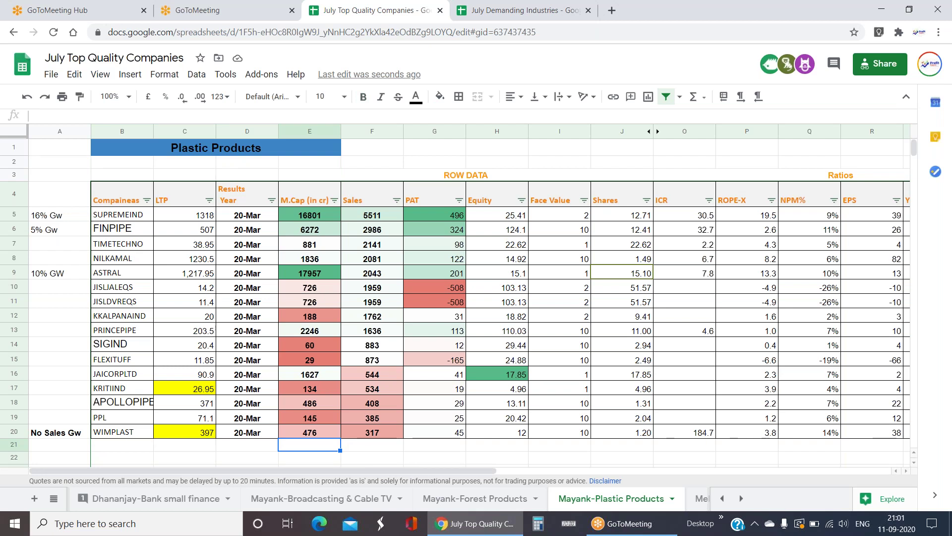
{"action": "left_click", "coordinate": [375, 453]}
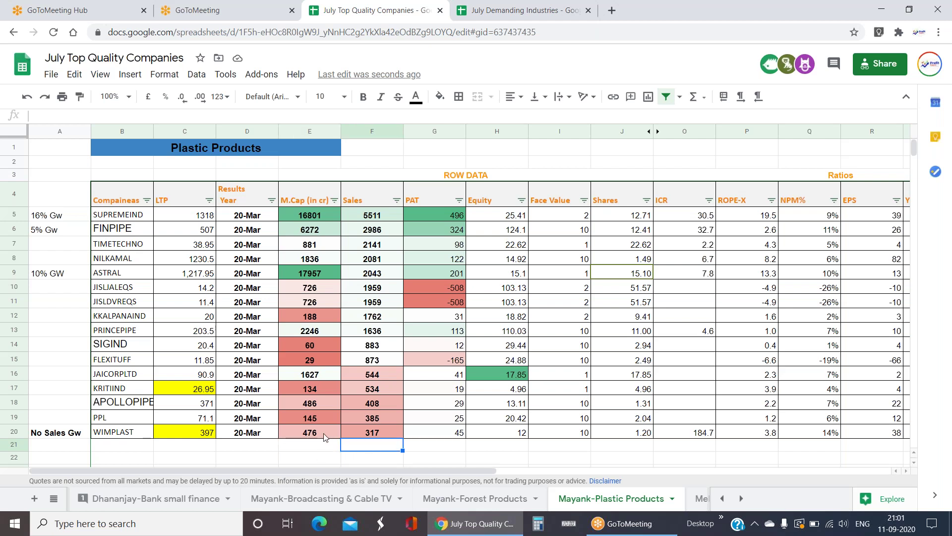
{"action": "left_click", "coordinate": [325, 436]}
{"action": "left_click", "coordinate": [370, 452]}
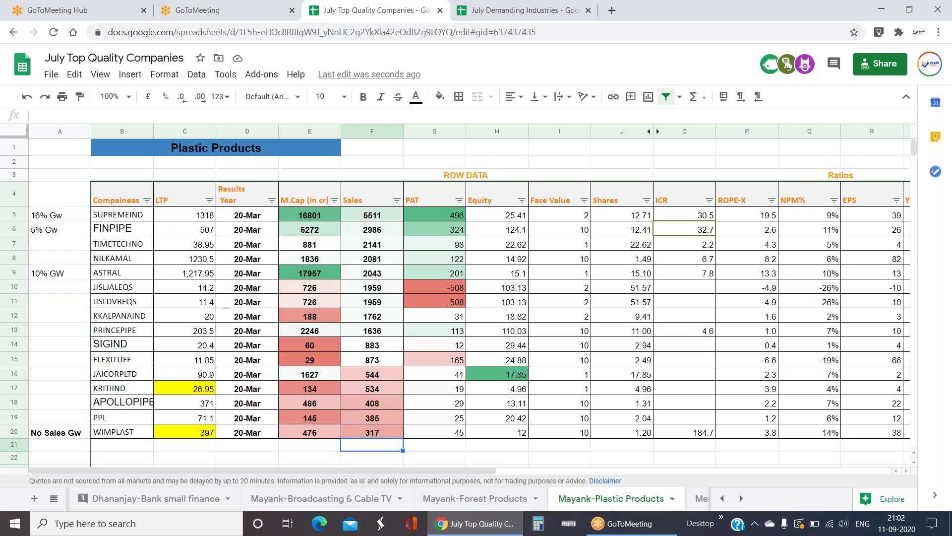
{"action": "left_click", "coordinate": [110, 213]}
{"action": "left_click", "coordinate": [117, 234]}
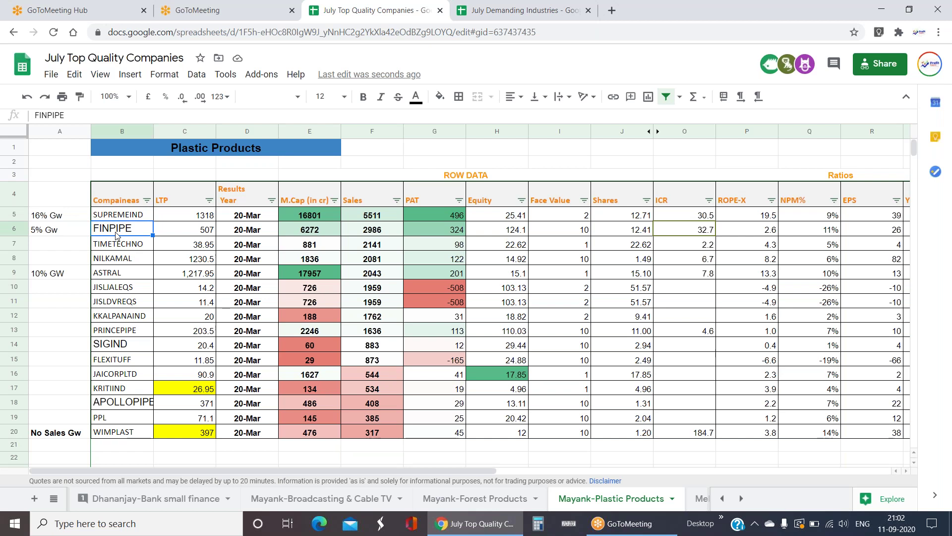
{"action": "left_click_drag", "start_coordinate": [118, 276], "coordinate": [448, 275]}
{"action": "left_click", "coordinate": [384, 273]}
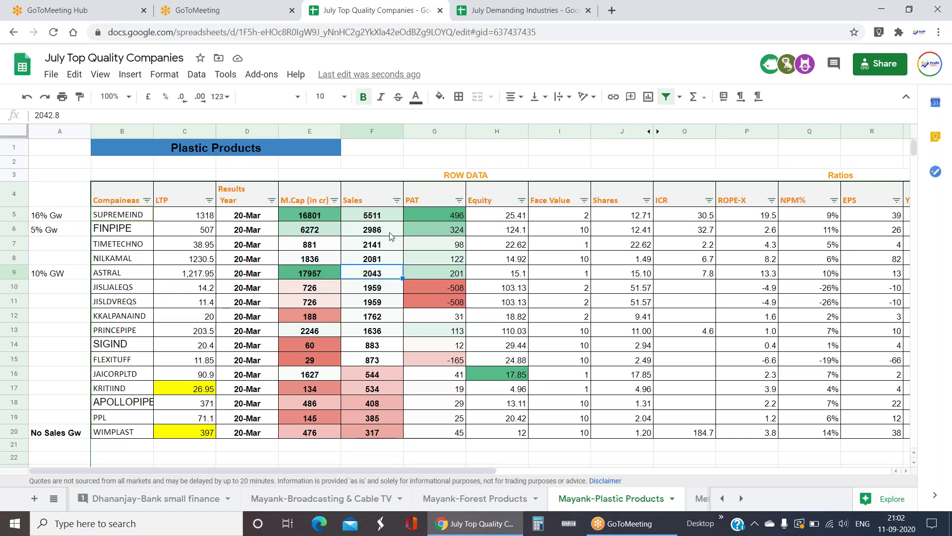
{"action": "left_click_drag", "start_coordinate": [383, 215], "coordinate": [385, 273]}
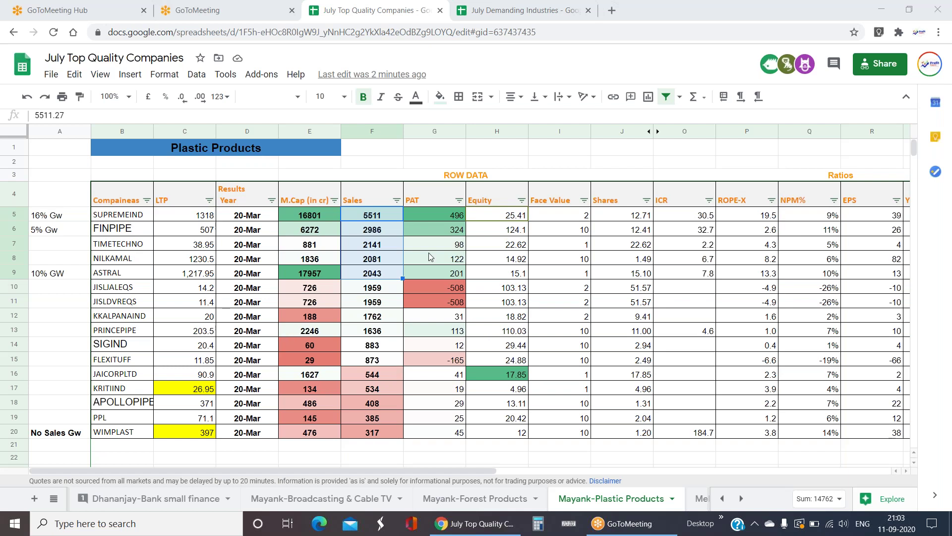
{"action": "left_click", "coordinate": [514, 232]}
{"action": "key", "text": "Right"}
{"action": "key", "text": "Right"}
{"action": "key", "text": "Right"}
{"action": "key", "text": "Right"}
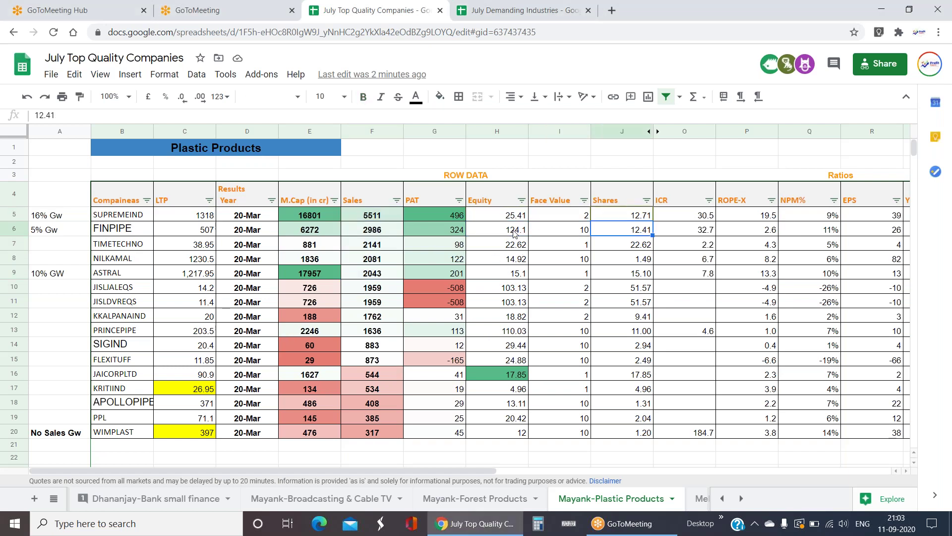
{"action": "left_click_drag", "start_coordinate": [692, 216], "coordinate": [692, 231]}
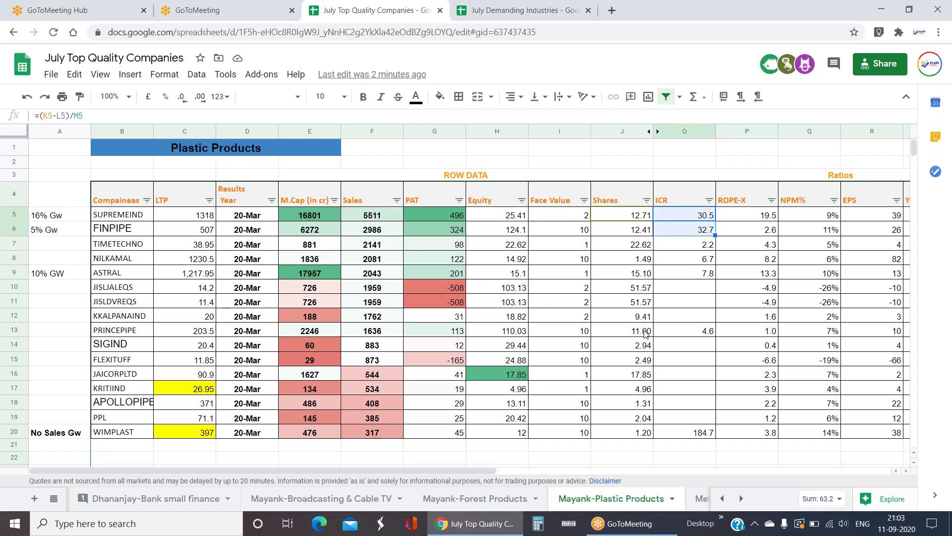
{"action": "left_click", "coordinate": [599, 305]}
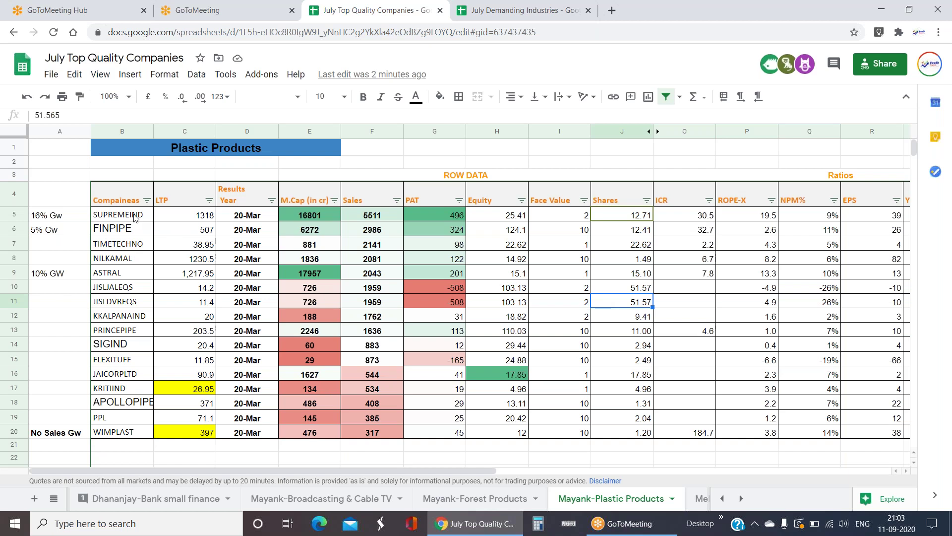
{"action": "left_click", "coordinate": [128, 273]}
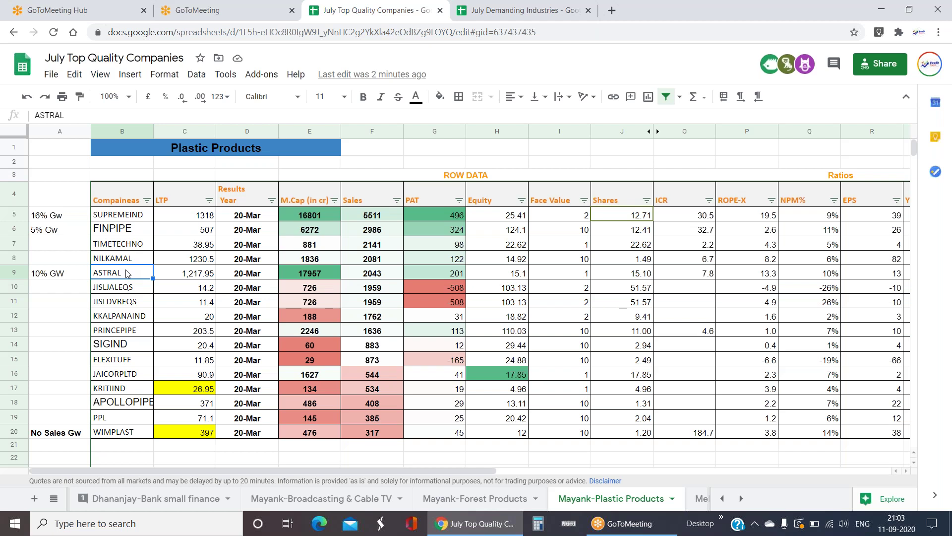
{"action": "left_click_drag", "start_coordinate": [130, 289], "coordinate": [135, 306]}
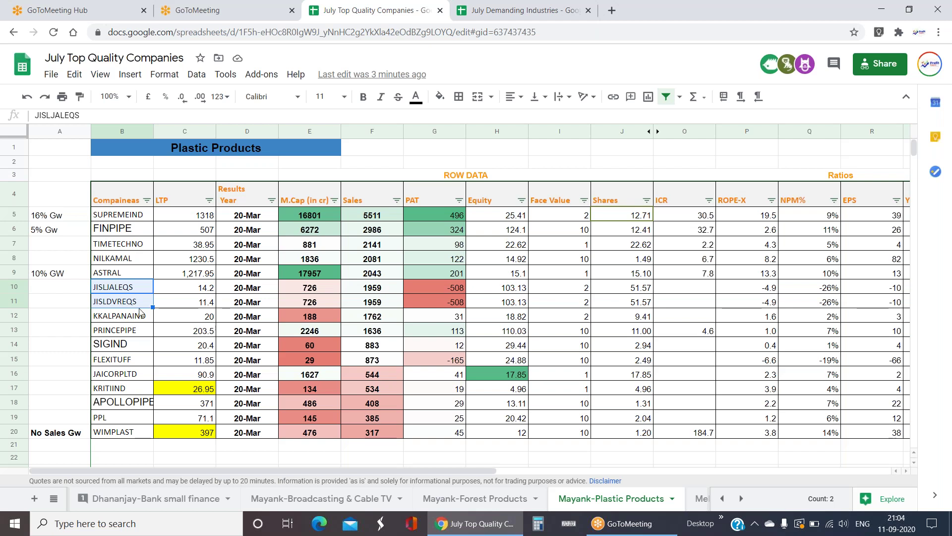
{"action": "left_click", "coordinate": [316, 275]}
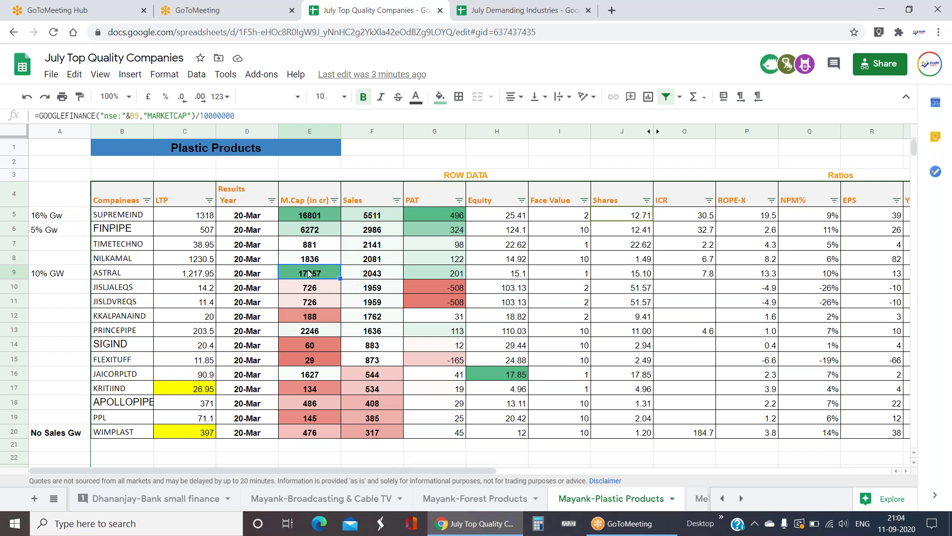
- Inspect the FINPIPE, SUPREMEIND and ASTRAL market-cap formulas, select E5:E20, then list all sheets
{"action": "left_click", "coordinate": [311, 229]}
{"action": "left_click", "coordinate": [328, 217]}
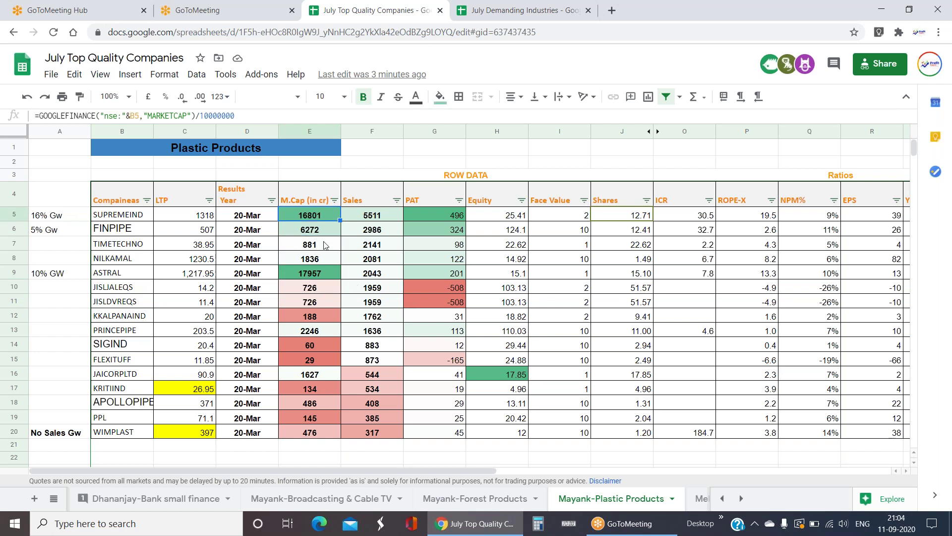
{"action": "left_click", "coordinate": [318, 276]}
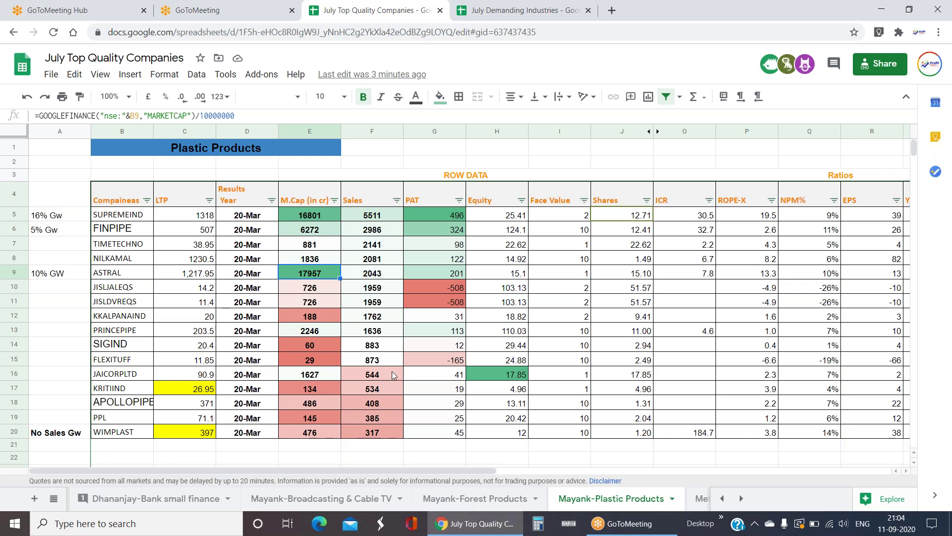
{"action": "left_click_drag", "start_coordinate": [328, 216], "coordinate": [320, 434]}
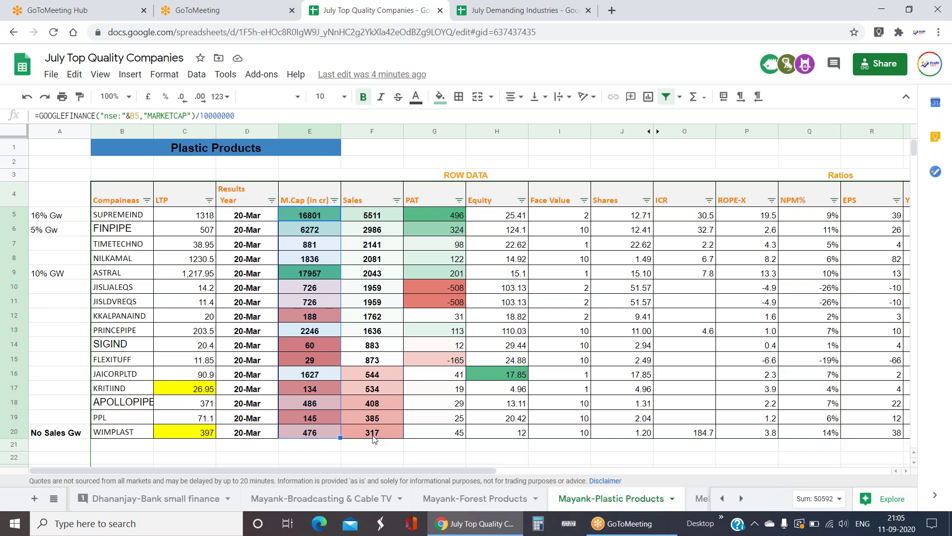
{"action": "left_click", "coordinate": [60, 496]}
{"action": "scroll", "coordinate": [188, 419], "scroll_direction": "up", "scroll_amount": 10}
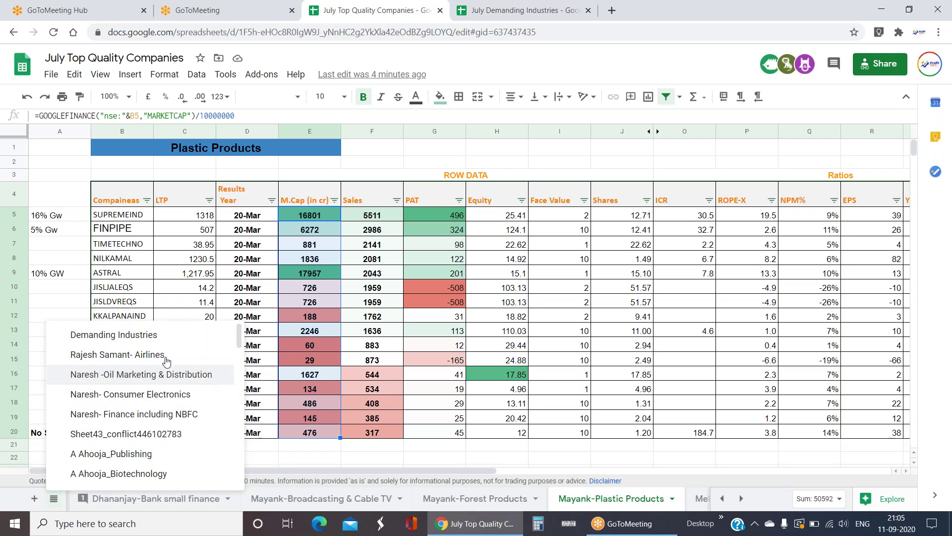
- On Demanding Industries, check the Forest Products growth figure and follow its link to Mayank-Forest Products
{"action": "left_click", "coordinate": [211, 338]}
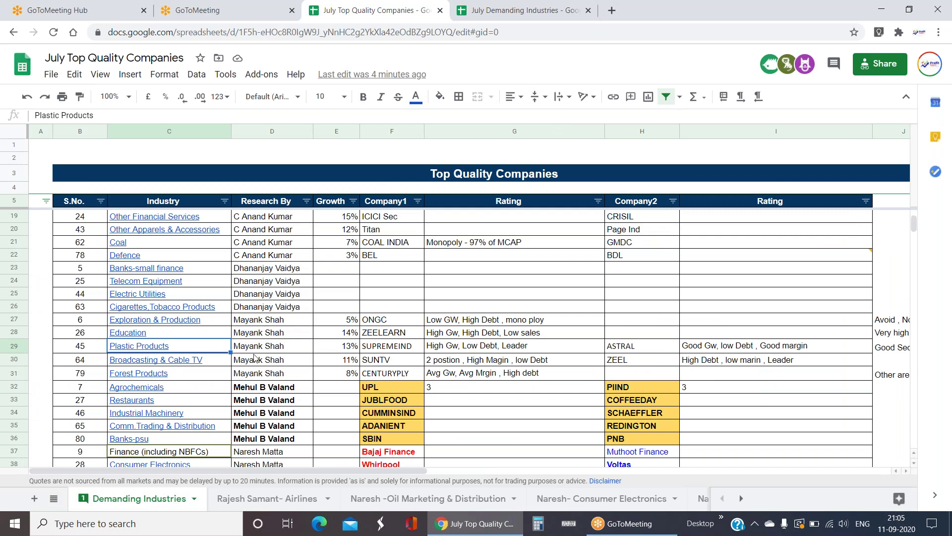
{"action": "left_click", "coordinate": [292, 363]}
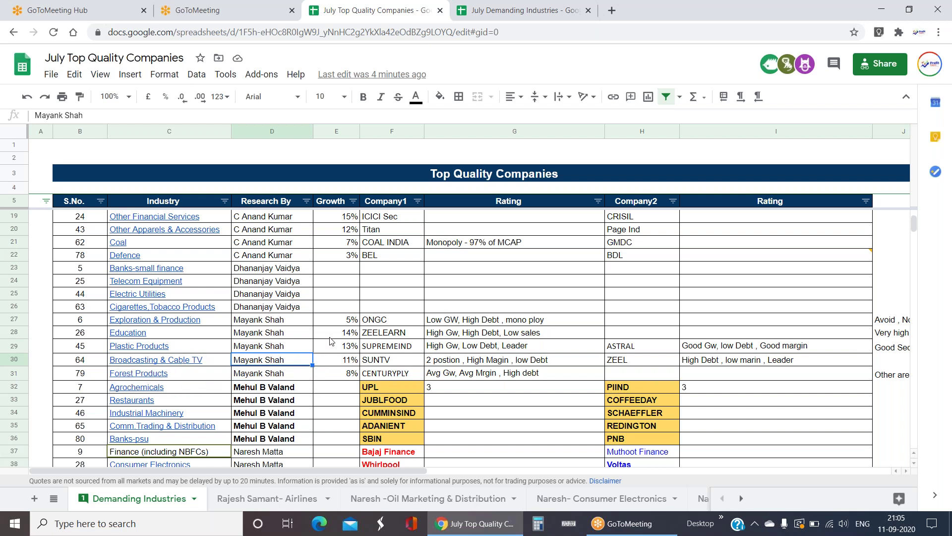
{"action": "left_click", "coordinate": [347, 375]}
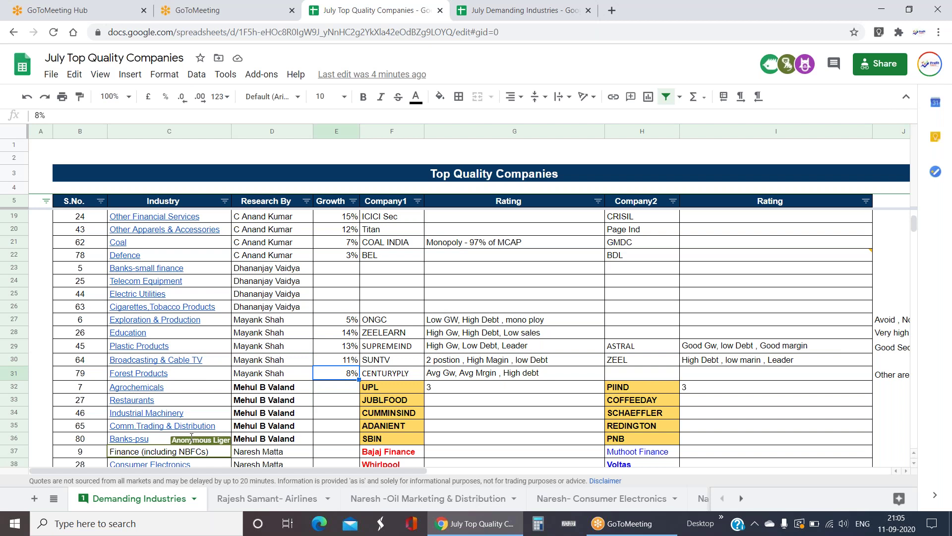
{"action": "left_click", "coordinate": [156, 375]}
{"action": "left_click", "coordinate": [168, 395]}
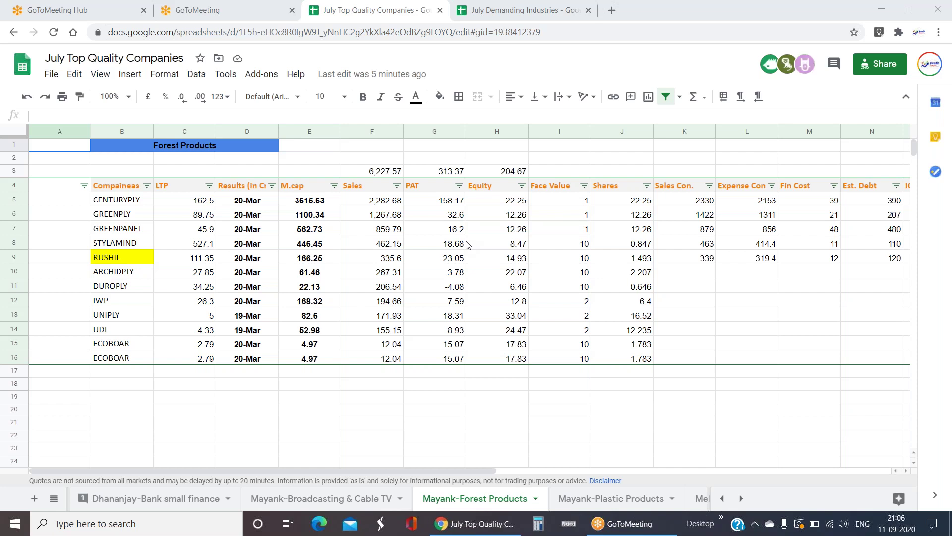
{"action": "left_click", "coordinate": [108, 201]}
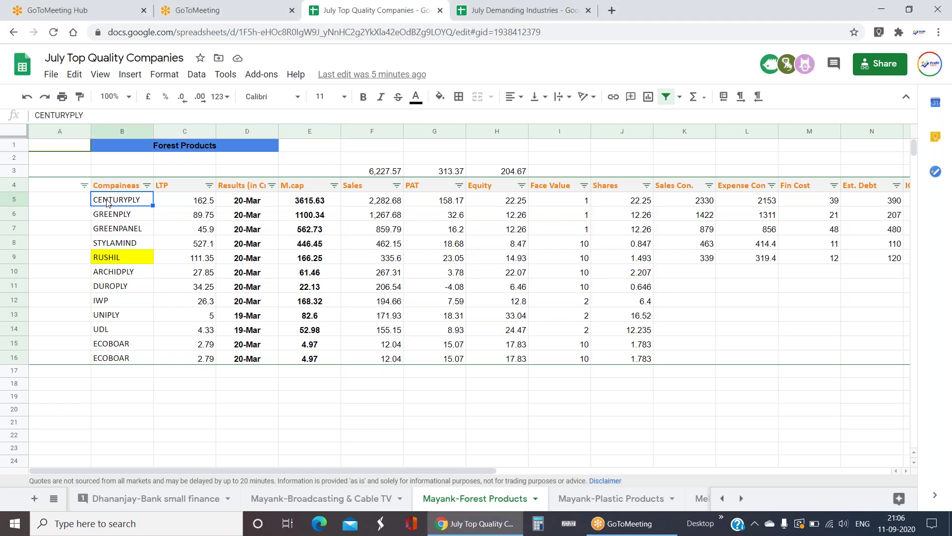
{"action": "key", "text": "Right"}
{"action": "key", "text": "Right"}
{"action": "key", "text": "Right"}
{"action": "key", "text": "Right"}
{"action": "key", "text": "Right"}
{"action": "key", "text": "Right"}
{"action": "key", "text": "Right"}
{"action": "key", "text": "Right"}
{"action": "key", "text": "Right"}
{"action": "key", "text": "Right"}
{"action": "key", "text": "Right"}
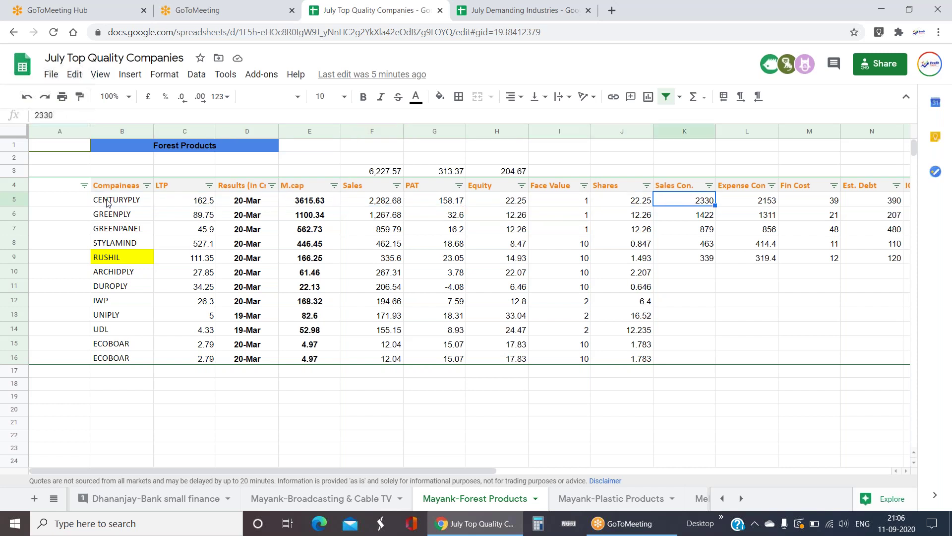
{"action": "key", "text": "Right"}
{"action": "key", "text": "Right"}
{"action": "key", "text": "Right"}
{"action": "key", "text": "Left"}
{"action": "key", "text": "Left"}
{"action": "key", "text": "Left"}
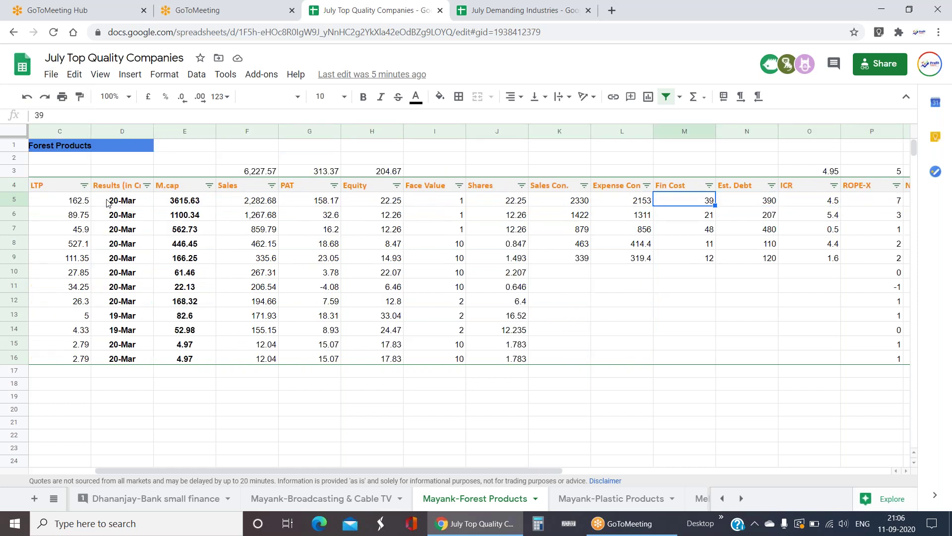
{"action": "key", "text": "Right"}
{"action": "key", "text": "Right"}
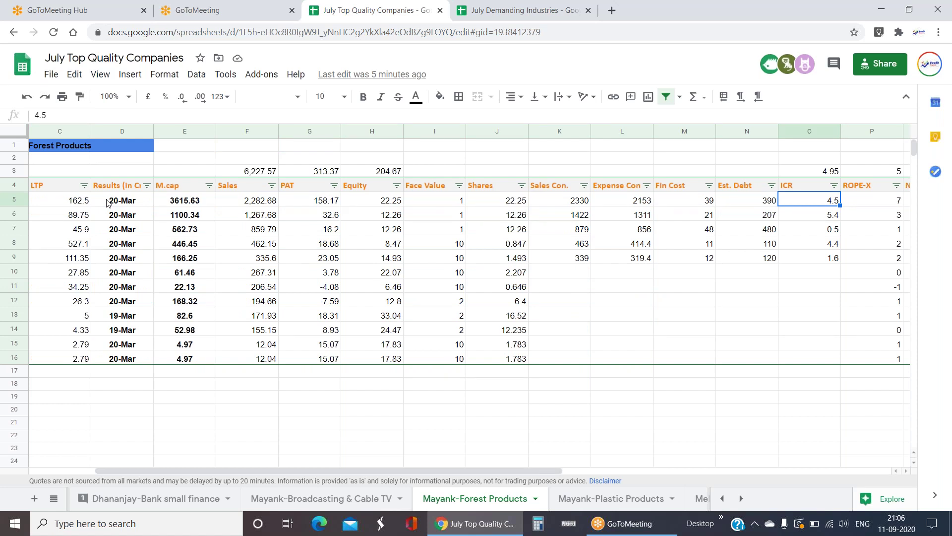
{"action": "key", "text": "Right"}
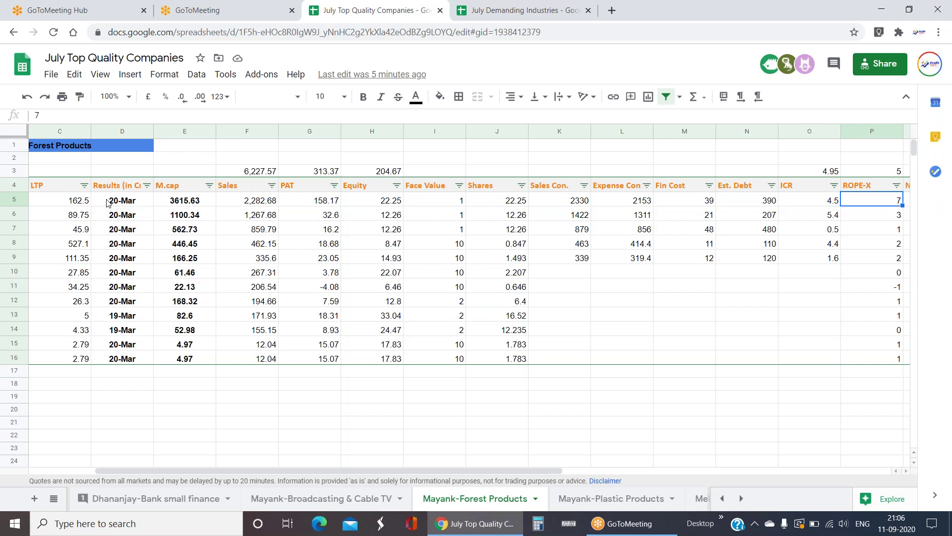
{"action": "key", "text": "Right"}
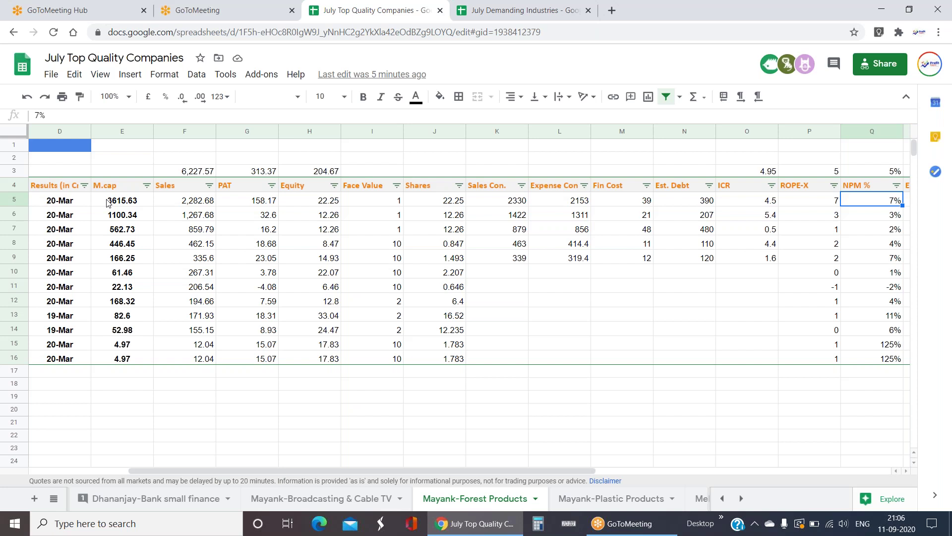
{"action": "key", "text": "Left"}
{"action": "key", "text": "Home"}
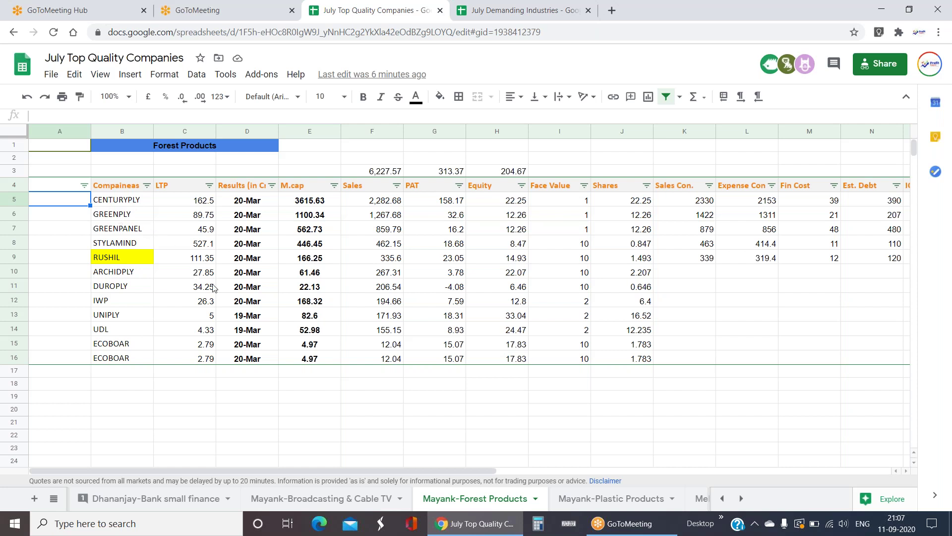
- Review UNIPLY's row: results date, share count, sales compared with UDL, and face value
{"action": "left_click", "coordinate": [252, 280]}
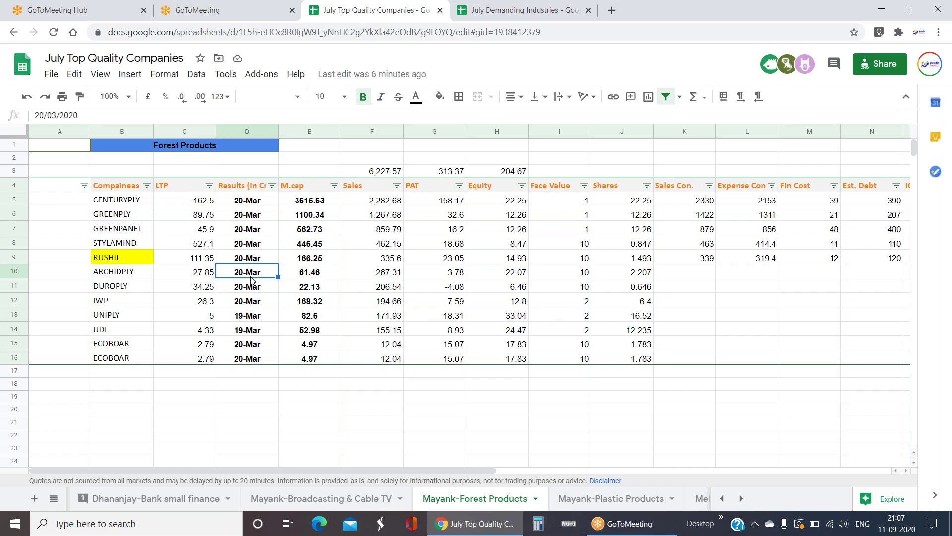
{"action": "key", "text": "Home"}
{"action": "key", "text": "Right"}
{"action": "key", "text": "Down"}
{"action": "key", "text": "Down"}
{"action": "key", "text": "Down"}
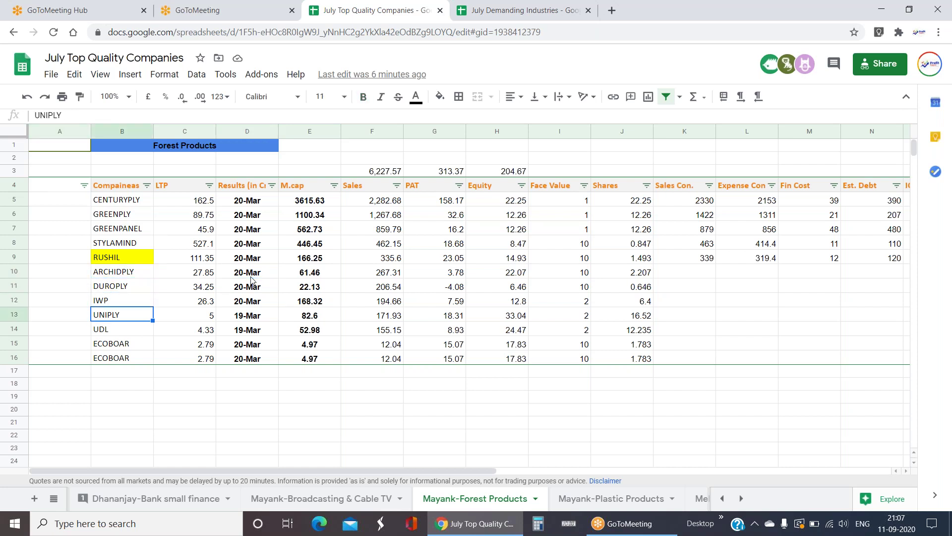
{"action": "key", "text": "Right"}
{"action": "key", "text": "Right"}
{"action": "key", "text": "Right"}
{"action": "key", "text": "Right"}
{"action": "key", "text": "Right"}
{"action": "key", "text": "Right"}
{"action": "key", "text": "Right"}
{"action": "key", "text": "Right"}
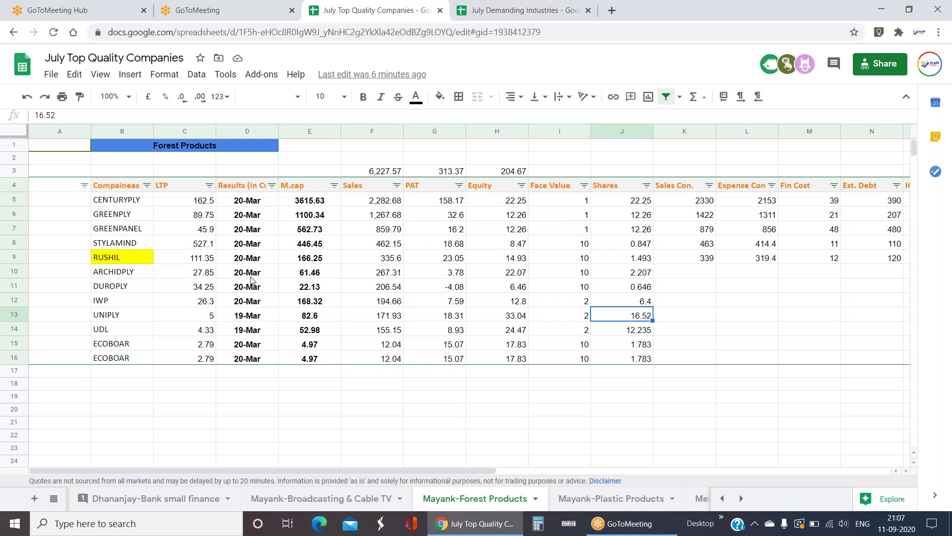
{"action": "left_click", "coordinate": [130, 318]}
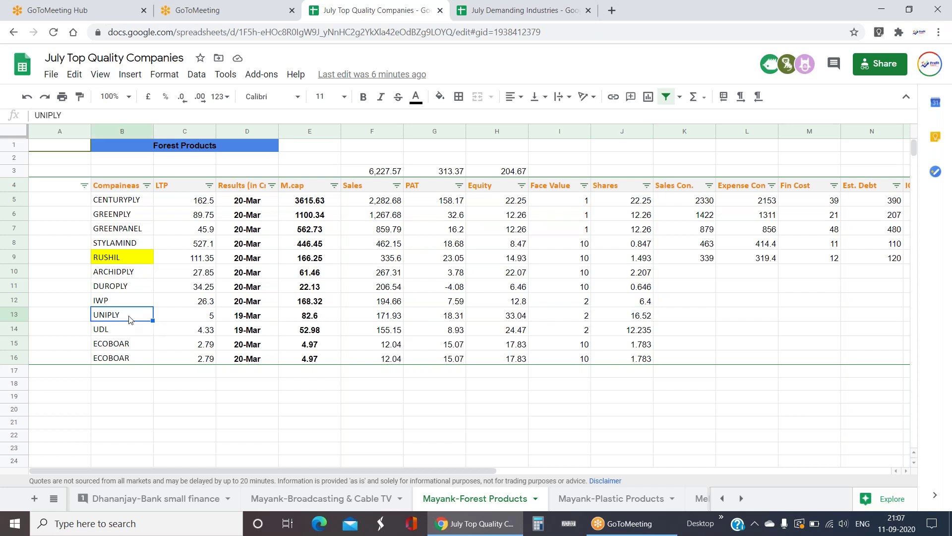
{"action": "key", "text": "Right"}
{"action": "key", "text": "Right"}
{"action": "key", "text": "Right"}
{"action": "key", "text": "Right"}
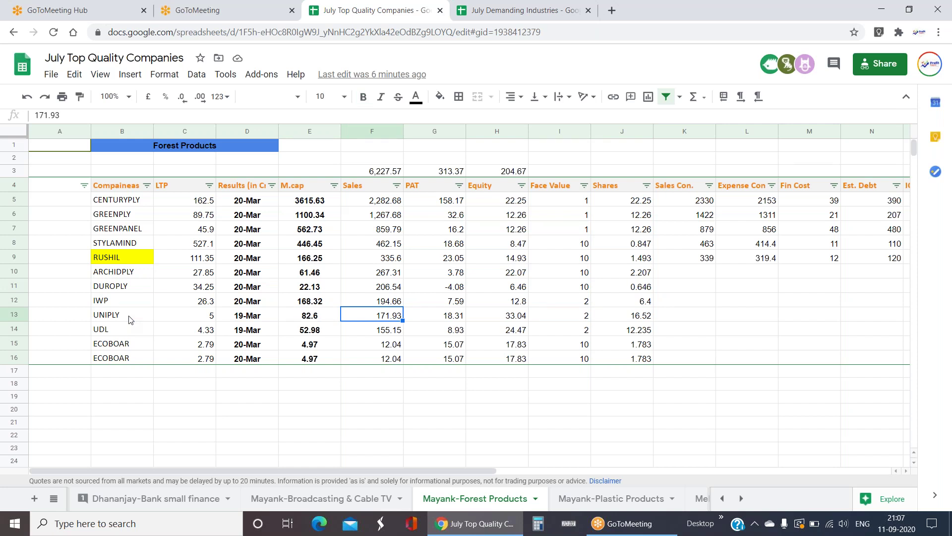
{"action": "key", "text": "Down"}
{"action": "key", "text": "Up"}
{"action": "key", "text": "Left"}
{"action": "key", "text": "Left"}
{"action": "key", "text": "Left"}
{"action": "key", "text": "Left"}
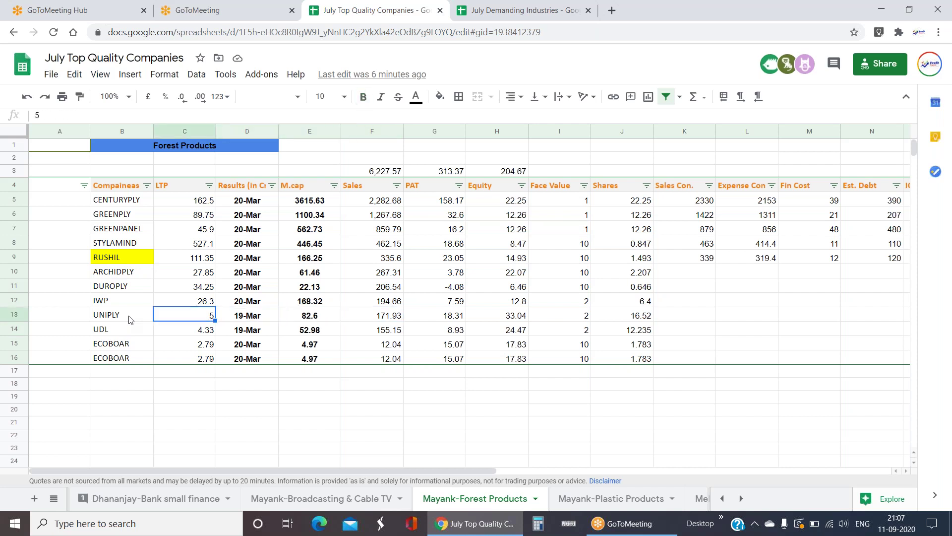
{"action": "key", "text": "Right"}
{"action": "key", "text": "Right"}
{"action": "key", "text": "Right"}
{"action": "key", "text": "Right"}
{"action": "key", "text": "Right"}
{"action": "key", "text": "Right"}
{"action": "key", "text": "Right"}
{"action": "key", "text": "Right"}
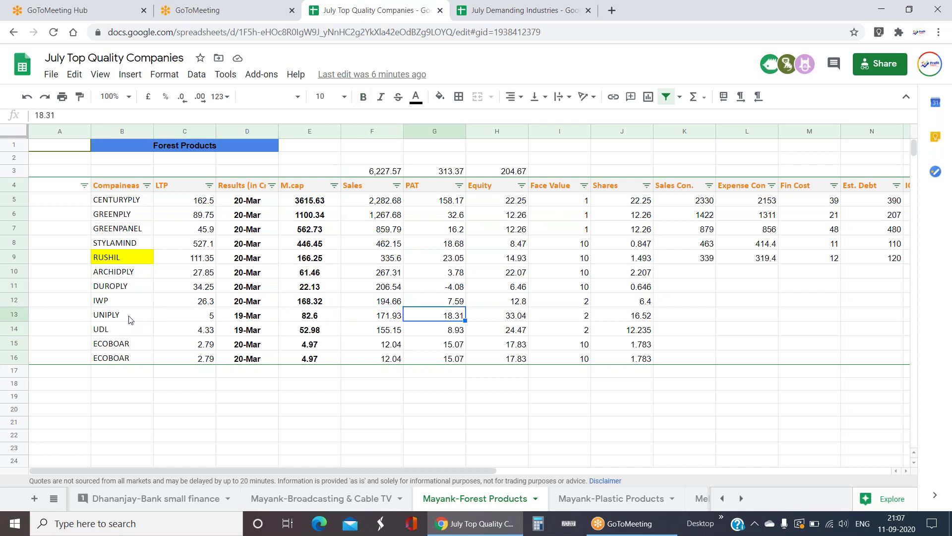
{"action": "key", "text": "Left"}
{"action": "key", "text": "Left"}
{"action": "key", "text": "Left"}
{"action": "key", "text": "Left"}
{"action": "key", "text": "Left"}
{"action": "key", "text": "Left"}
{"action": "key", "text": "Left"}
{"action": "key", "text": "Left"}
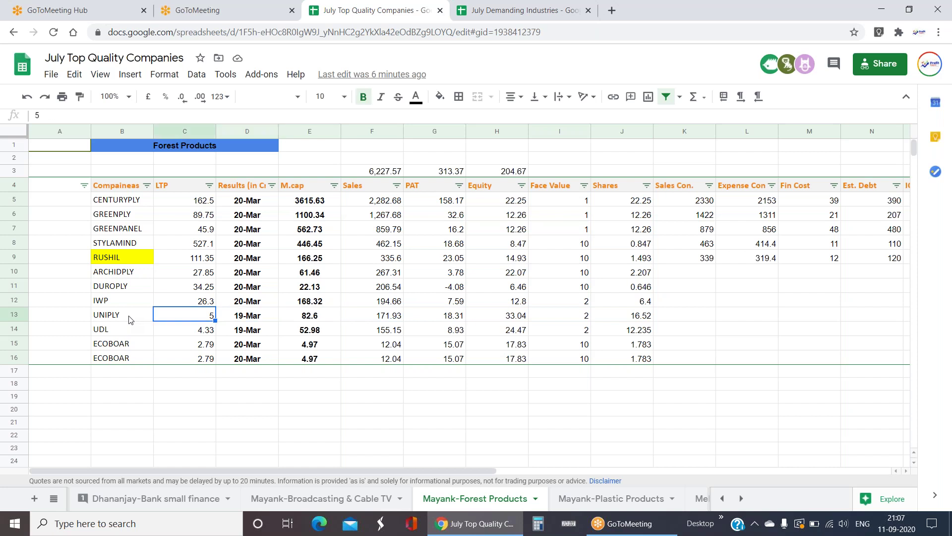
- Step through the company list from DUROPLY down to UDL and STYLAMIND and back
{"action": "key", "text": "Up"}
{"action": "key", "text": "Up"}
{"action": "key", "text": "Up"}
{"action": "key", "text": "Up"}
{"action": "key", "text": "Up"}
{"action": "key", "text": "Up"}
{"action": "key", "text": "Up"}
{"action": "key", "text": "Up"}
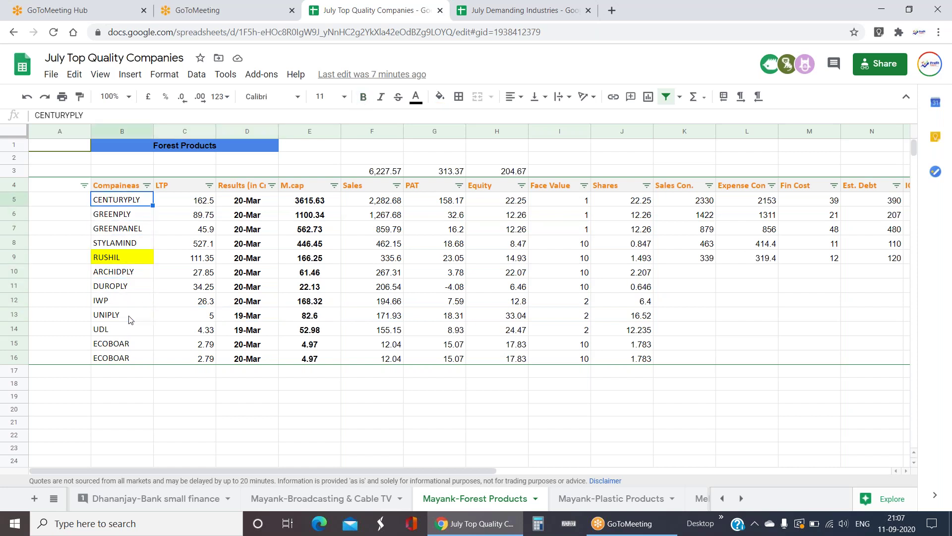
{"action": "key", "text": "Down"}
{"action": "key", "text": "Down"}
{"action": "key", "text": "Down"}
{"action": "key", "text": "Down"}
{"action": "key", "text": "Down"}
{"action": "key", "text": "Down"}
{"action": "key", "text": "Down"}
{"action": "key", "text": "Down"}
{"action": "key", "text": "Down"}
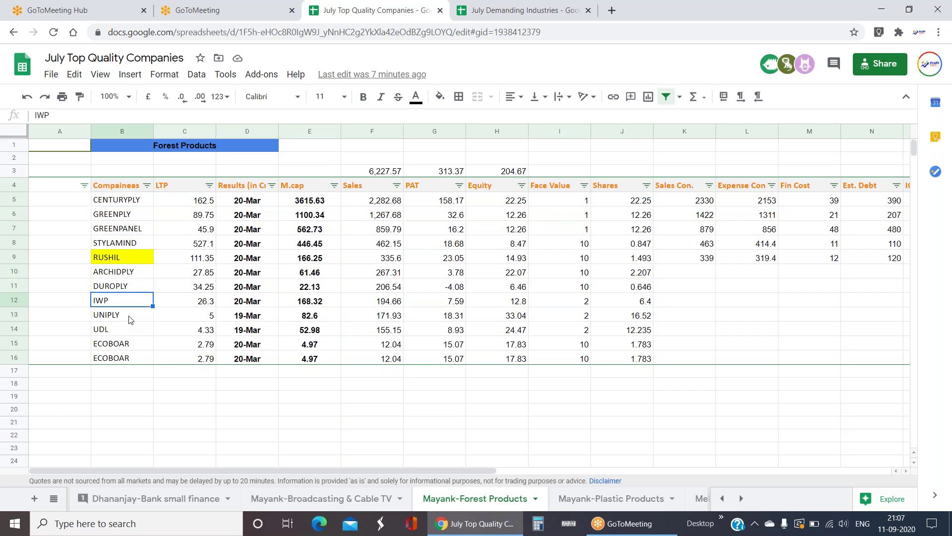
{"action": "key", "text": "Down"}
{"action": "key", "text": "Down"}
{"action": "key", "text": "Up"}
{"action": "key", "text": "Up"}
{"action": "key", "text": "Up"}
{"action": "key", "text": "Up"}
{"action": "key", "text": "Up"}
{"action": "key", "text": "Up"}
{"action": "key", "text": "Up"}
{"action": "key", "text": "Up"}
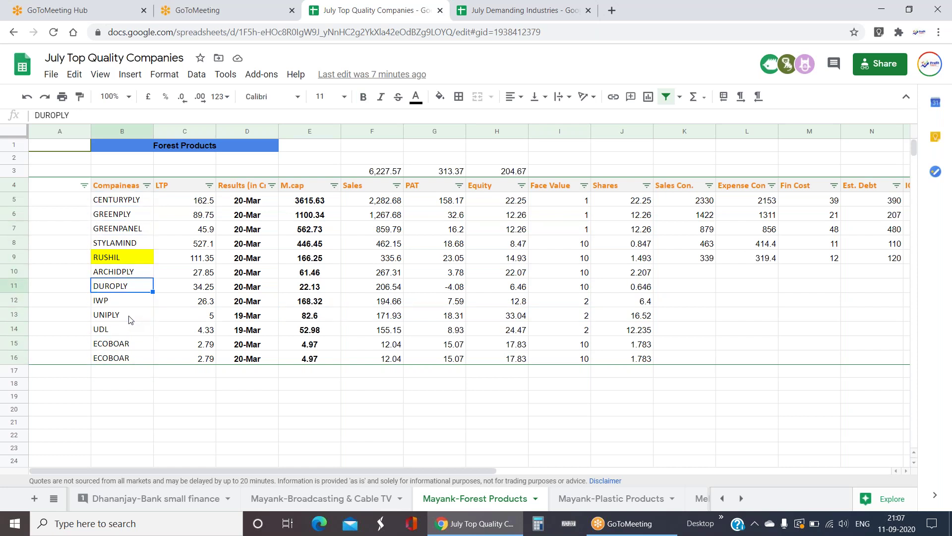
{"action": "key", "text": "Up"}
{"action": "key", "text": "Up"}
{"action": "key", "text": "Up"}
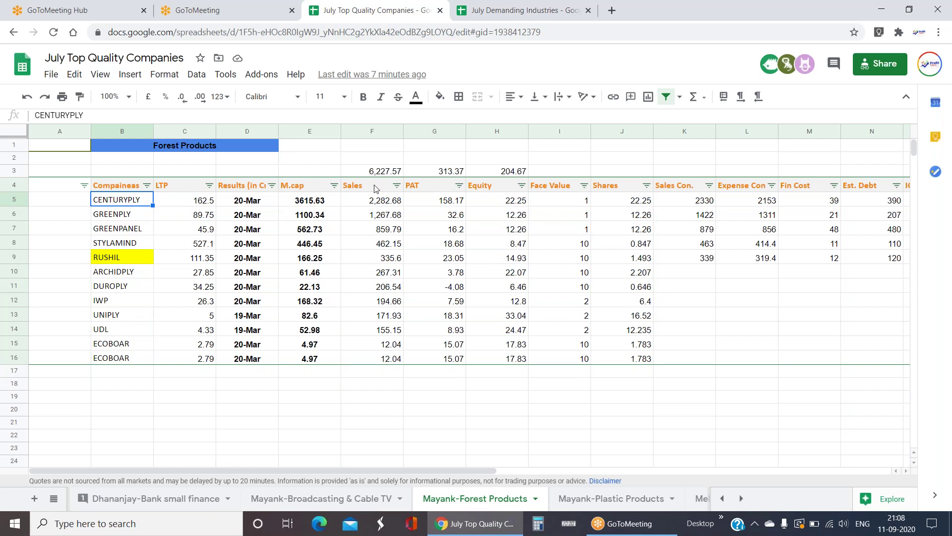
- Compare CENTURYPLY's sales and expenses with RUSHIL's, then bring up the sheet list
{"action": "left_click", "coordinate": [360, 202]}
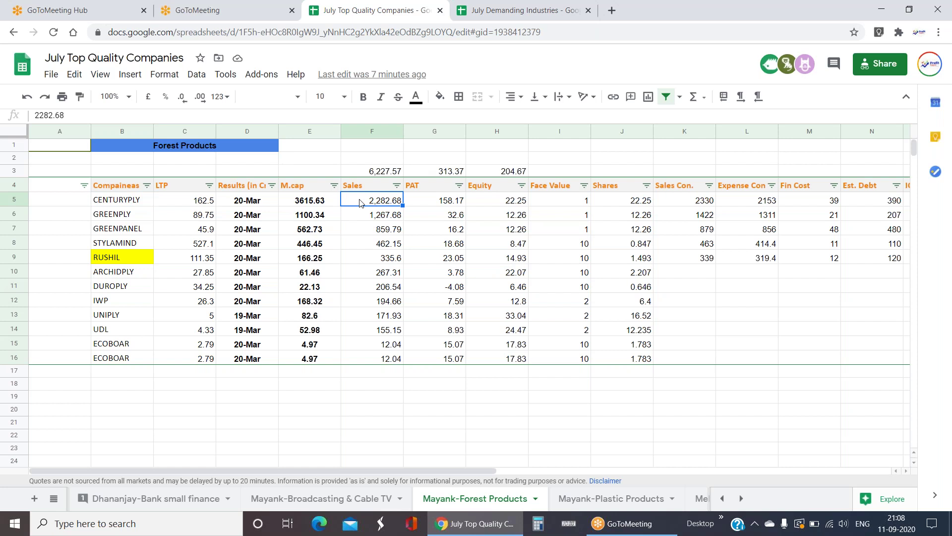
{"action": "key", "text": "Right"}
{"action": "key", "text": "Right"}
{"action": "key", "text": "Right"}
{"action": "key", "text": "Right"}
{"action": "key", "text": "Right"}
{"action": "key", "text": "Right"}
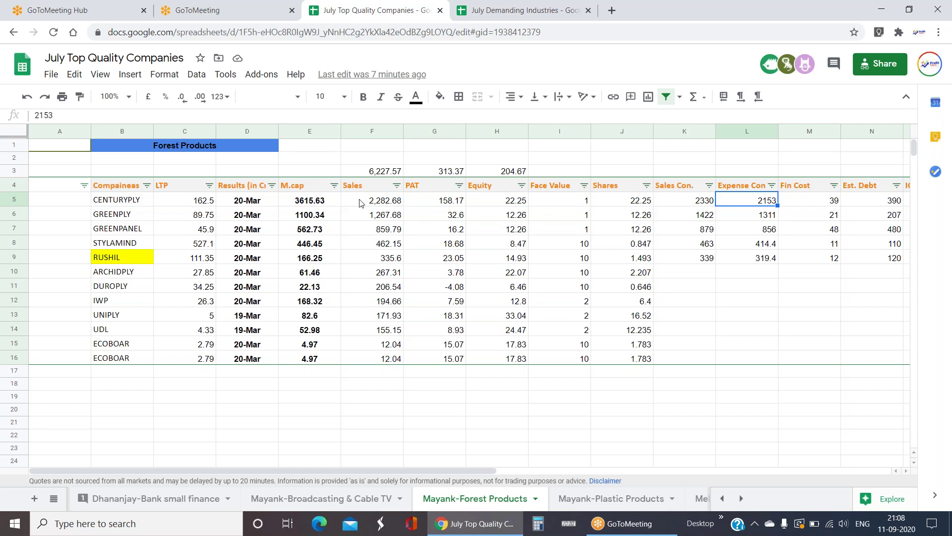
{"action": "key", "text": "Down"}
{"action": "key", "text": "Down"}
{"action": "key", "text": "Down"}
{"action": "key", "text": "Down"}
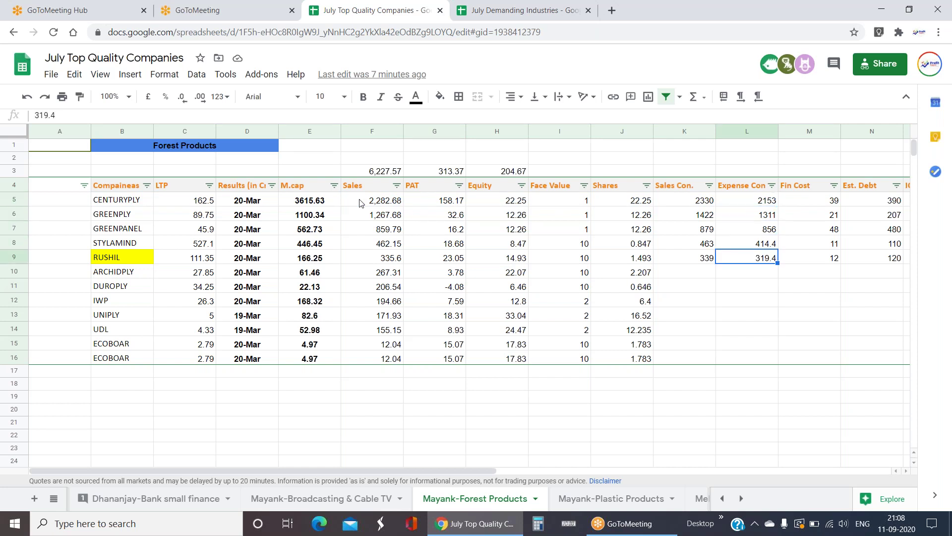
{"action": "left_click", "coordinate": [131, 201]}
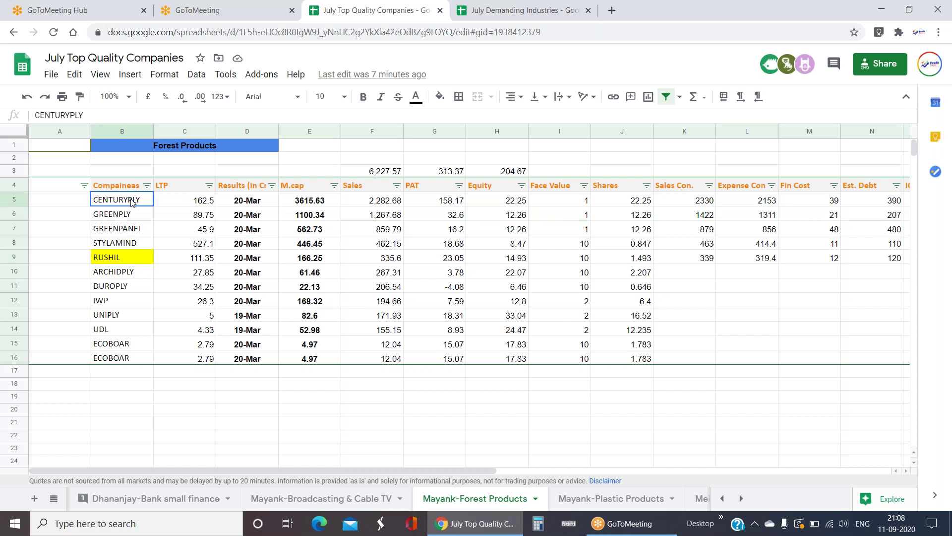
{"action": "left_click", "coordinate": [54, 498]}
{"action": "scroll", "coordinate": [110, 387], "scroll_direction": "up", "scroll_amount": 10}
{"action": "scroll", "coordinate": [110, 377], "scroll_direction": "up", "scroll_amount": 3}
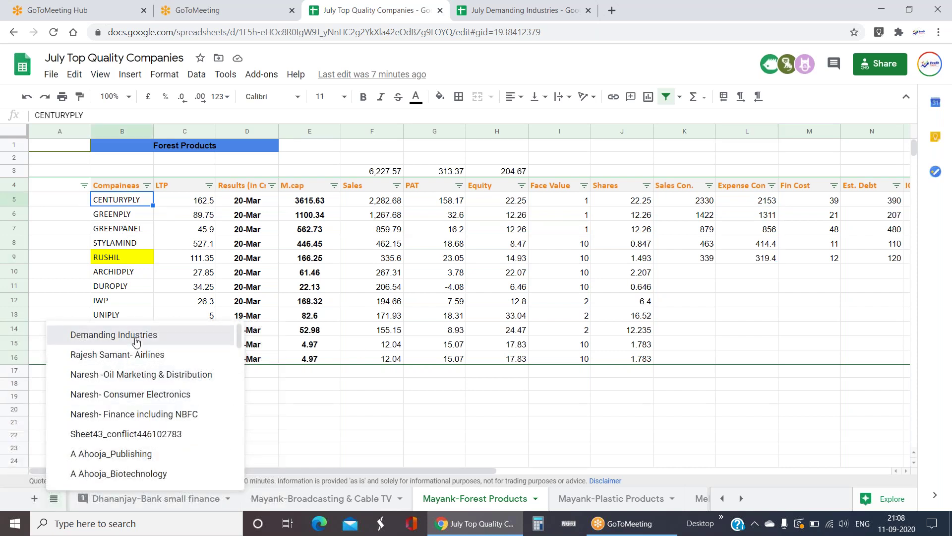
- On Demanding Industries, read the Broadcasting & Cable TV rating in G30, then follow its link
{"action": "left_click", "coordinate": [129, 391]}
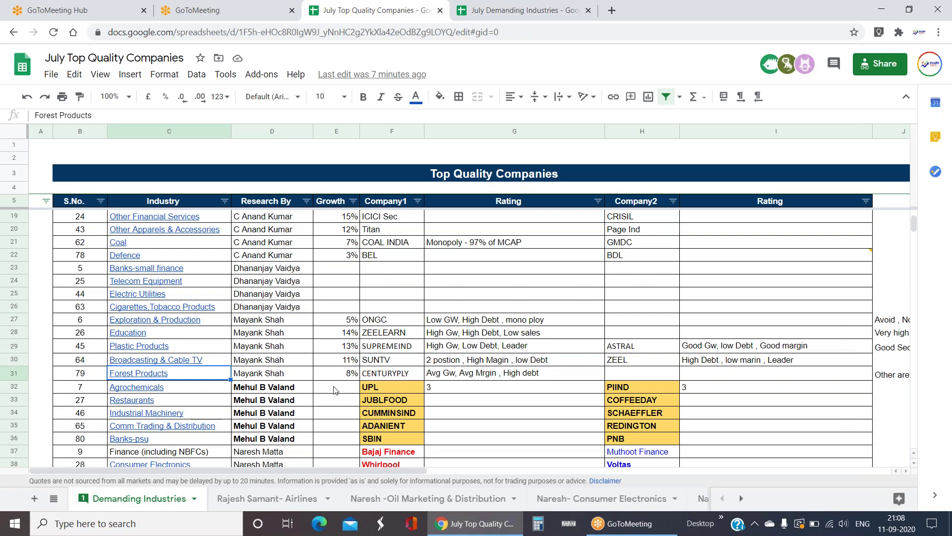
{"action": "key", "text": "Up"}
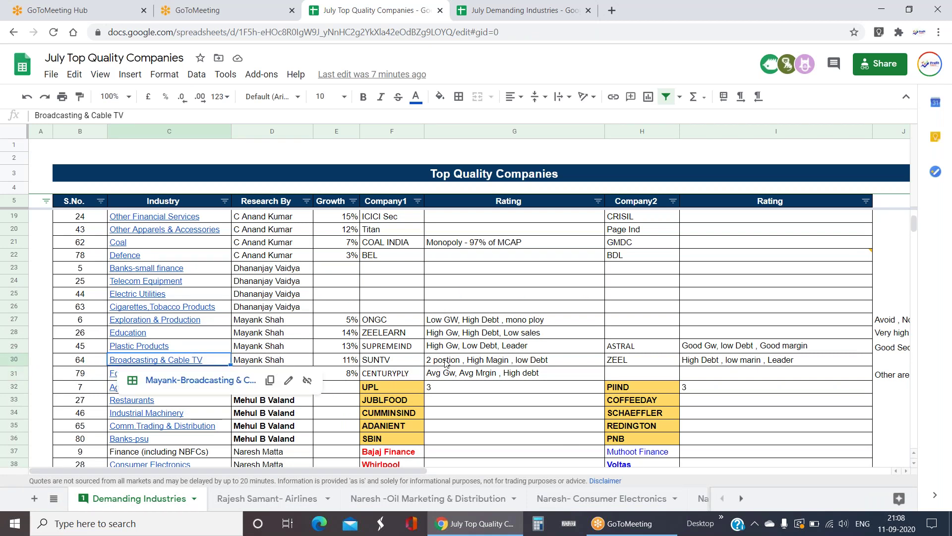
{"action": "left_click", "coordinate": [446, 363]}
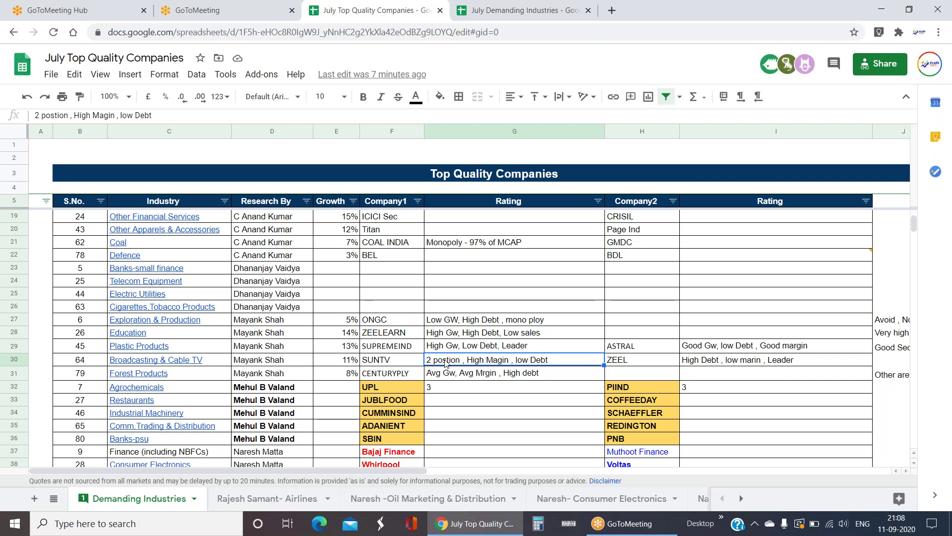
{"action": "left_click", "coordinate": [186, 363]}
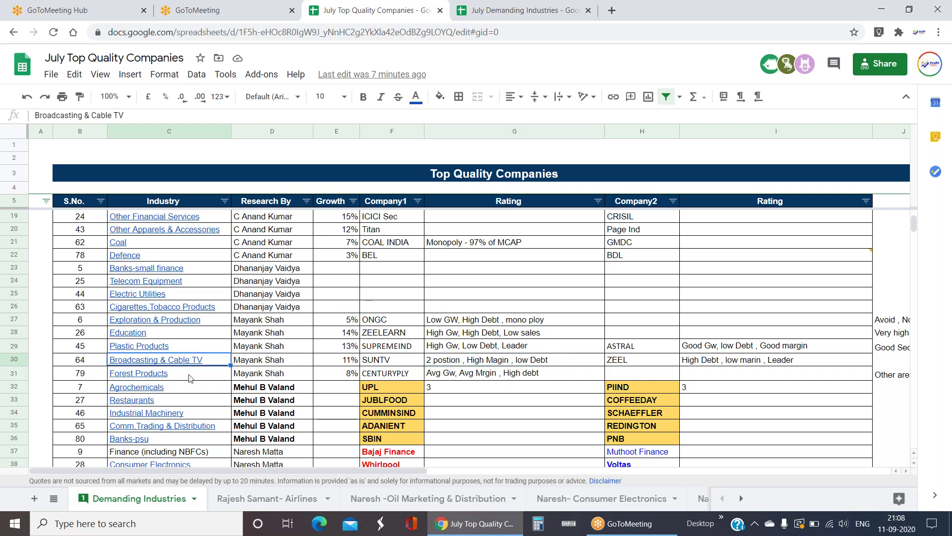
{"action": "left_click", "coordinate": [200, 380]}
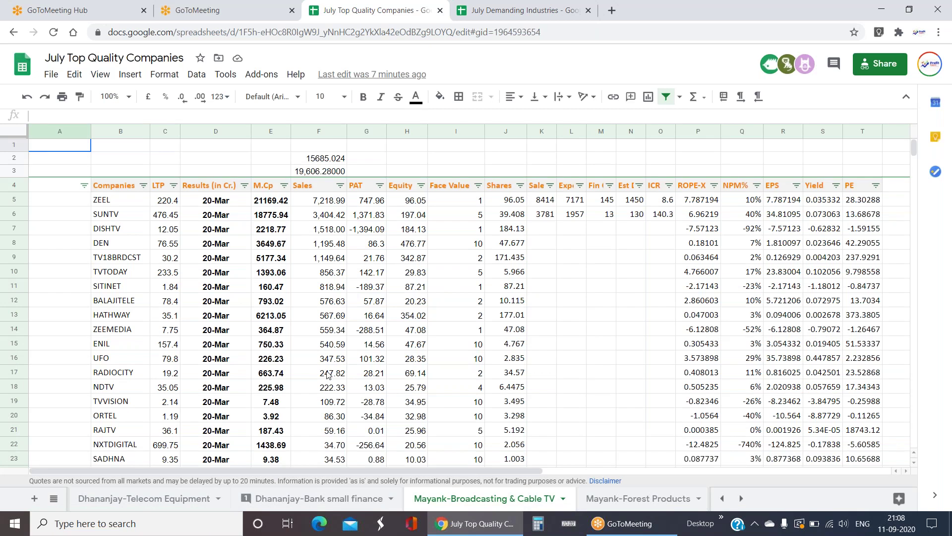
- Look at ZEEL's PAT figure of 747.96 in the Broadcasting & Cable TV table
{"action": "left_click", "coordinate": [368, 204]}
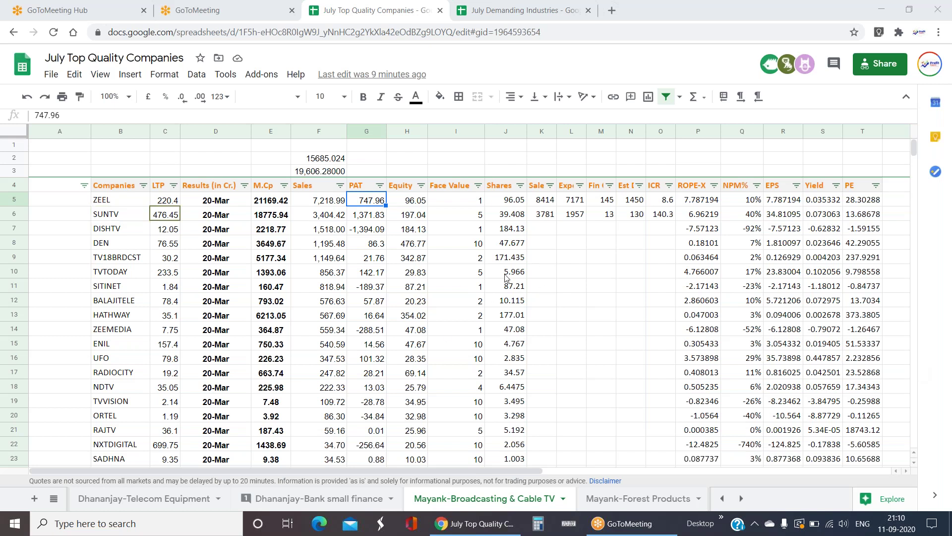
{"action": "left_click", "coordinate": [385, 218]}
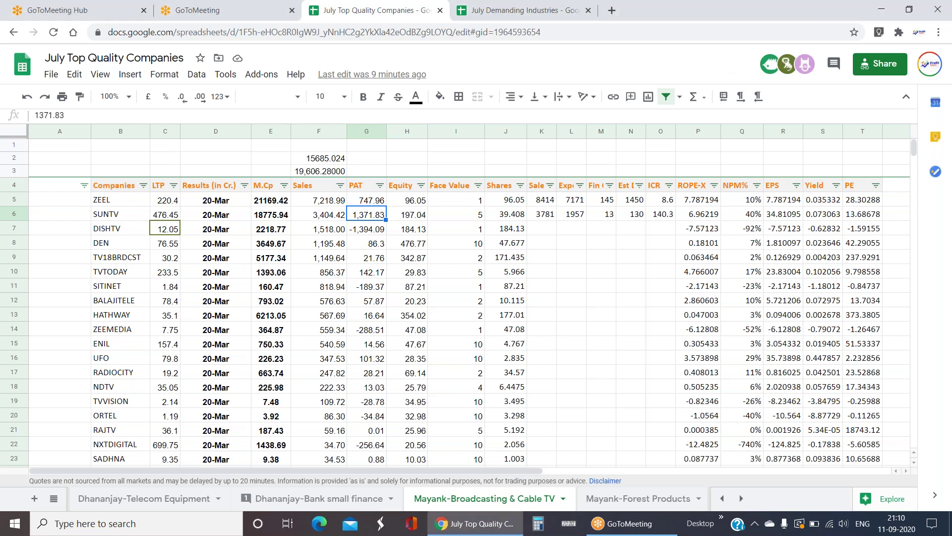
{"action": "key", "text": "Right"}
{"action": "key", "text": "Right"}
{"action": "key", "text": "Right"}
{"action": "key", "text": "Right"}
{"action": "key", "text": "Right"}
{"action": "key", "text": "Right"}
{"action": "key", "text": "Right"}
{"action": "key", "text": "Right"}
{"action": "key", "text": "Right"}
{"action": "key", "text": "Right"}
{"action": "key", "text": "Right"}
{"action": "key", "text": "Left"}
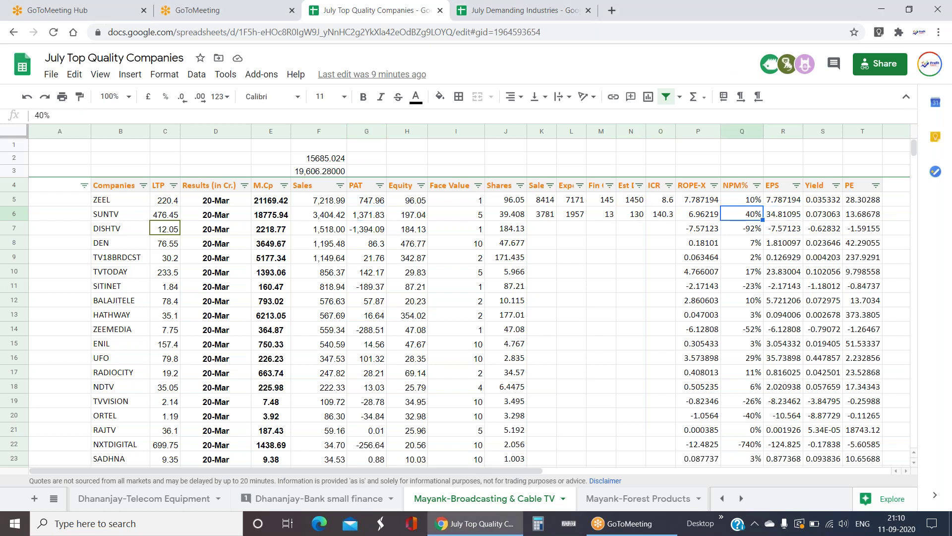
{"action": "key", "text": "Up"}
{"action": "key", "text": "Left"}
{"action": "key", "text": "Left"}
{"action": "key", "text": "Left"}
{"action": "key", "text": "Left"}
{"action": "key", "text": "Left"}
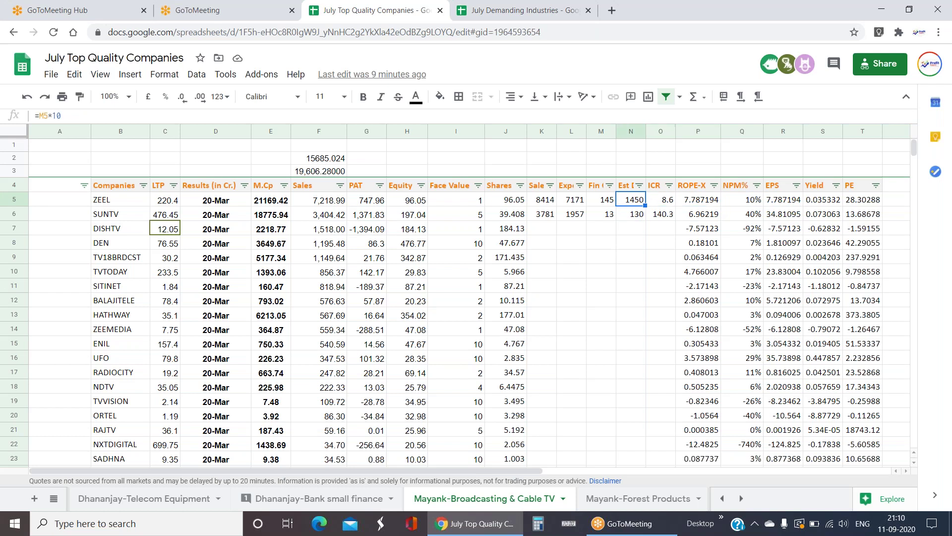
{"action": "key", "text": "Down"}
{"action": "key", "text": "Right"}
{"action": "key", "text": "Right"}
{"action": "key", "text": "Right"}
{"action": "key", "text": "Right"}
{"action": "key", "text": "Right"}
{"action": "key", "text": "Right"}
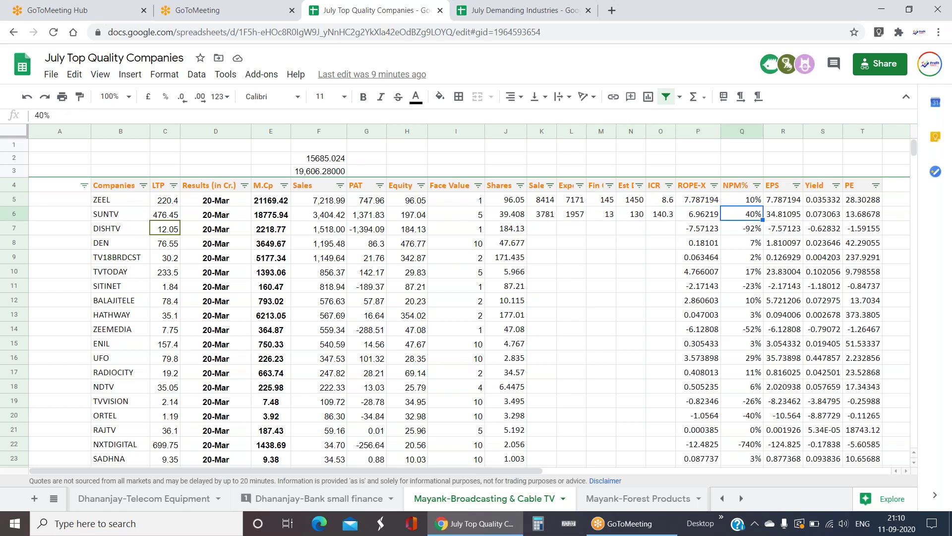
{"action": "key", "text": "Left"}
{"action": "key", "text": "Left"}
{"action": "key", "text": "Left"}
{"action": "key", "text": "Left"}
{"action": "key", "text": "Right"}
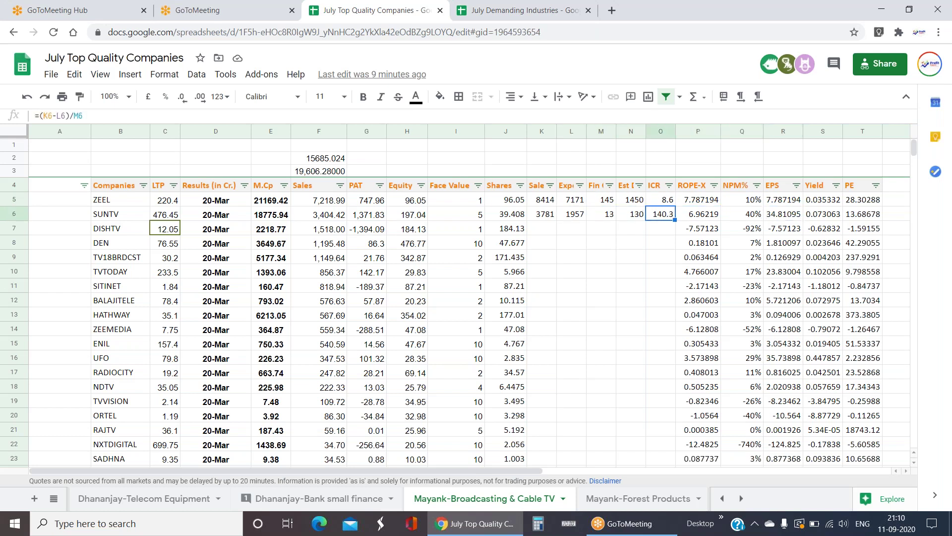
{"action": "key", "text": "Left"}
{"action": "key", "text": "Left"}
{"action": "key", "text": "Left"}
{"action": "key", "text": "Left"}
{"action": "key", "text": "Left"}
{"action": "key", "text": "Left"}
{"action": "key", "text": "Left"}
{"action": "key", "text": "Left"}
{"action": "key", "text": "Left"}
{"action": "key", "text": "Left"}
{"action": "key", "text": "Left"}
{"action": "key", "text": "Left"}
{"action": "key", "text": "Left"}
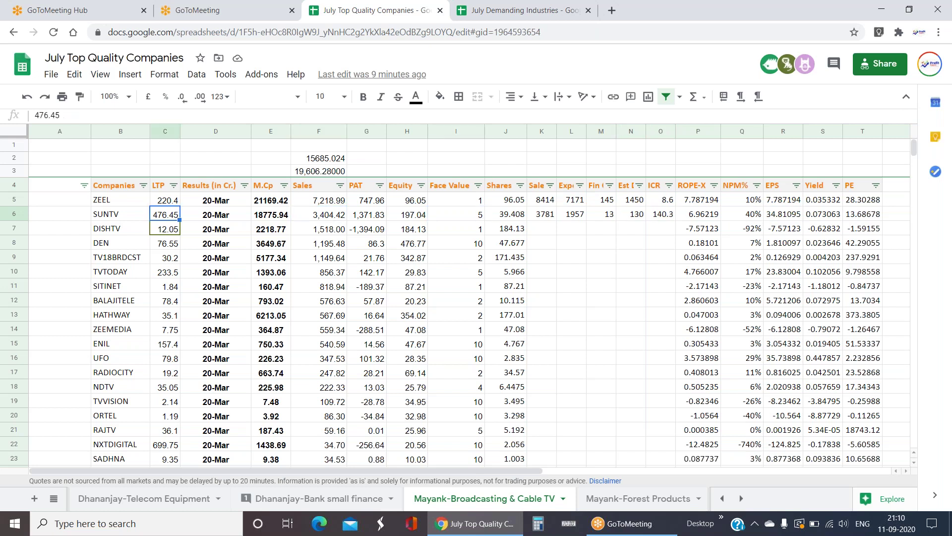
{"action": "key", "text": "Down"}
{"action": "key", "text": "Down"}
{"action": "key", "text": "Down"}
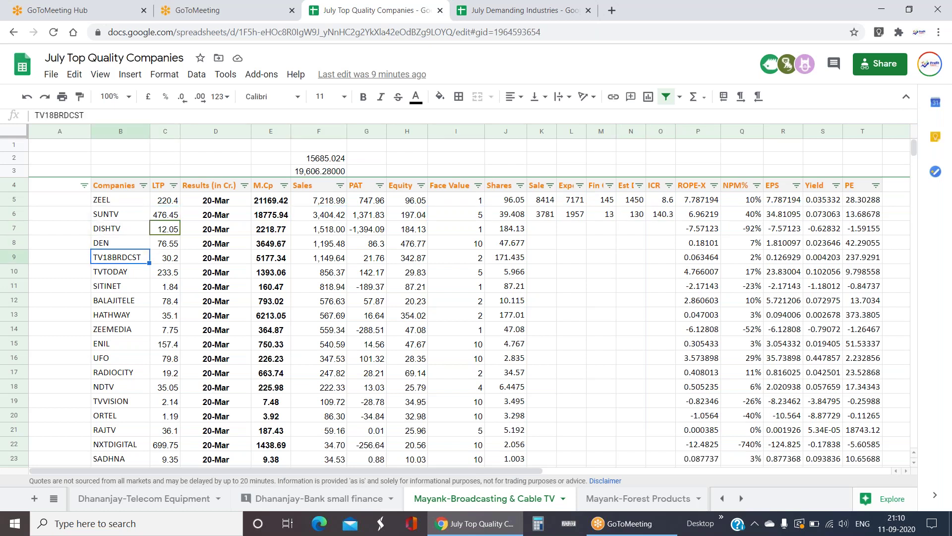
{"action": "key", "text": "Down"}
{"action": "key", "text": "Down"}
{"action": "key", "text": "Up"}
{"action": "key", "text": "Up"}
- Switch back to Demanding Industries and scroll down to rows 27–46
{"action": "left_click", "coordinate": [55, 497]}
{"action": "scroll", "coordinate": [139, 396], "scroll_direction": "up", "scroll_amount": 10}
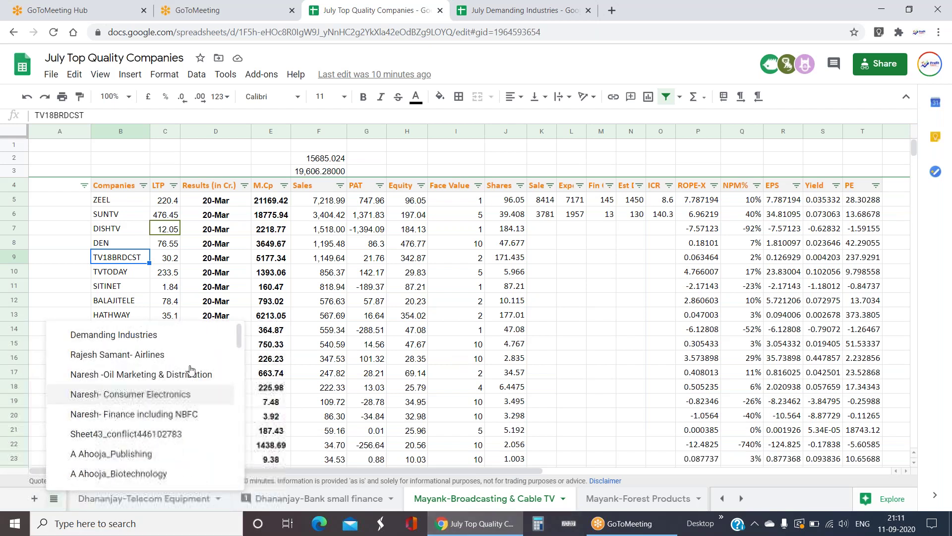
{"action": "left_click", "coordinate": [151, 335]}
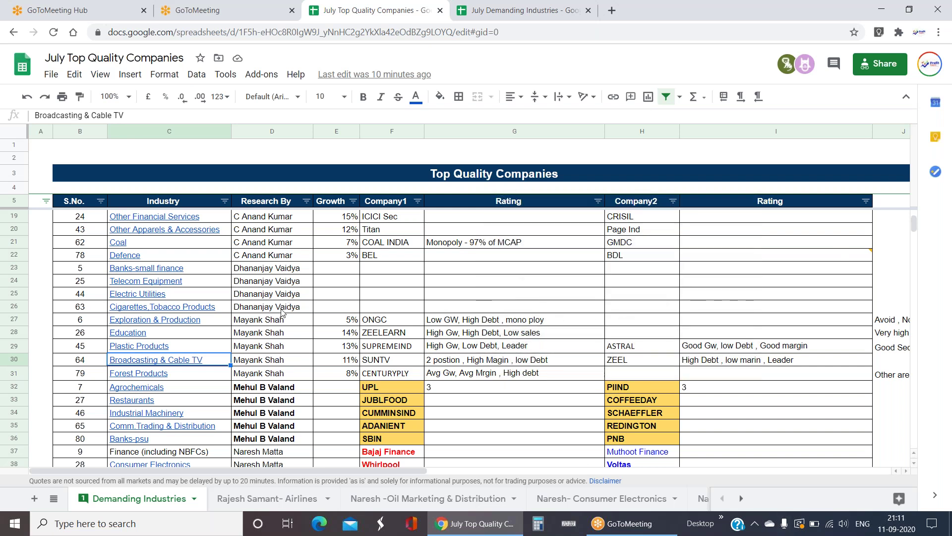
{"action": "scroll", "coordinate": [281, 310], "scroll_direction": "down", "scroll_amount": 2}
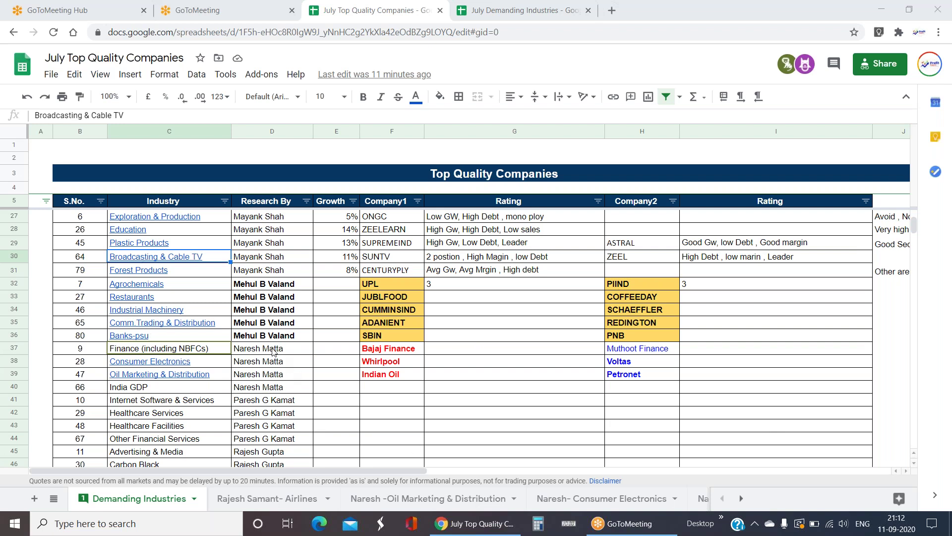
{"action": "left_click_drag", "start_coordinate": [275, 350], "coordinate": [277, 389]}
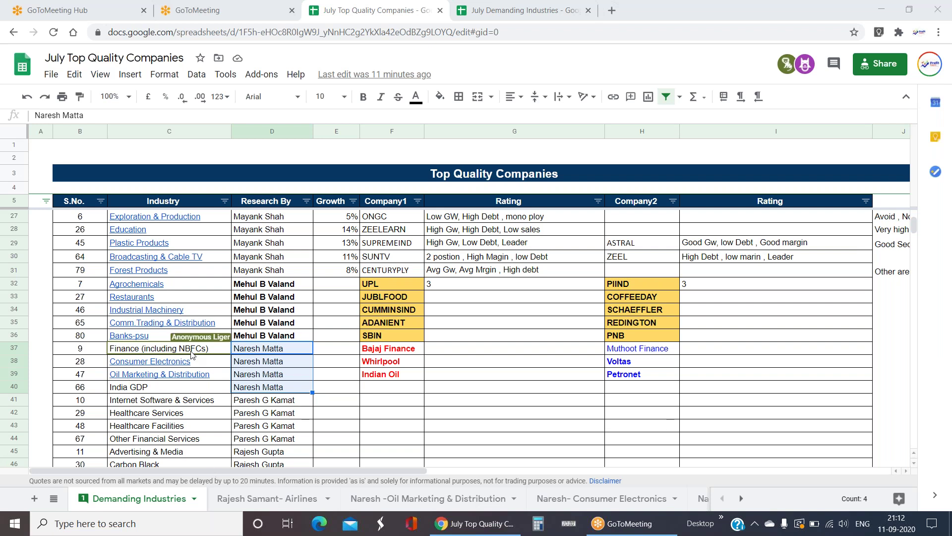
{"action": "scroll", "coordinate": [373, 373], "scroll_direction": "down", "scroll_amount": 1}
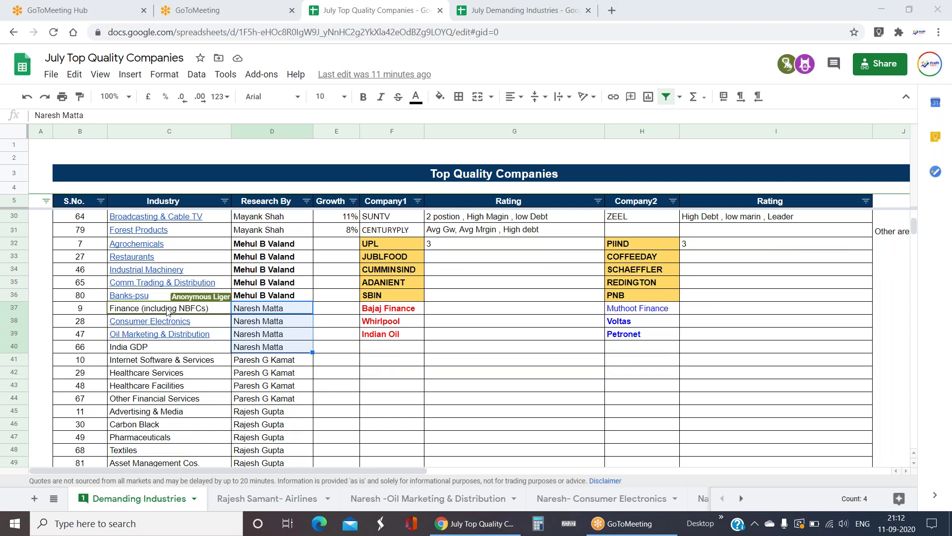
{"action": "mouse_move", "coordinate": [178, 326]}
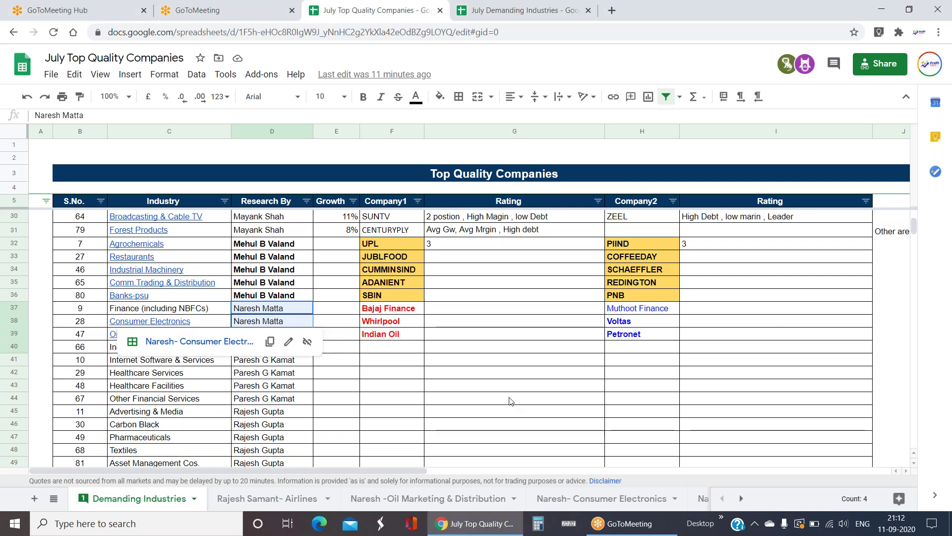
{"action": "left_click", "coordinate": [449, 397]}
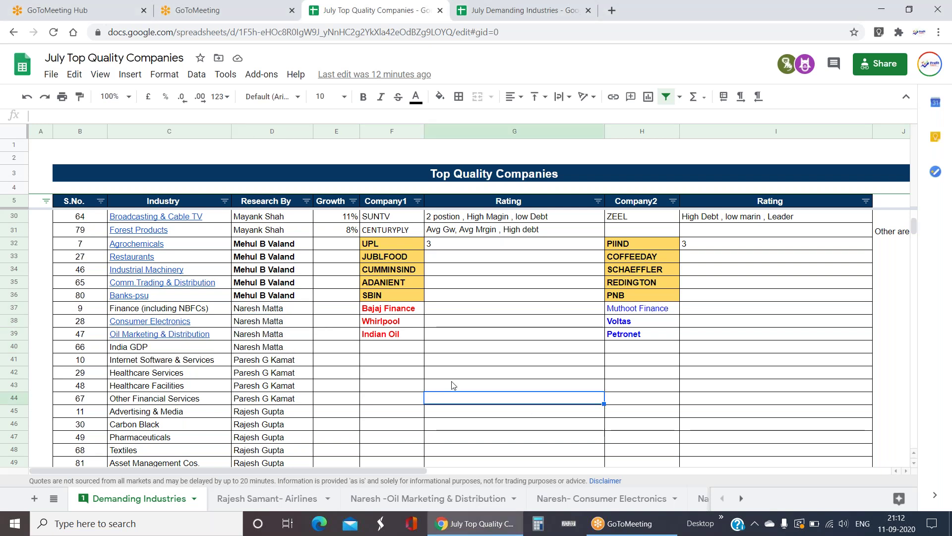
{"action": "left_click_drag", "start_coordinate": [225, 322], "coordinate": [227, 355]}
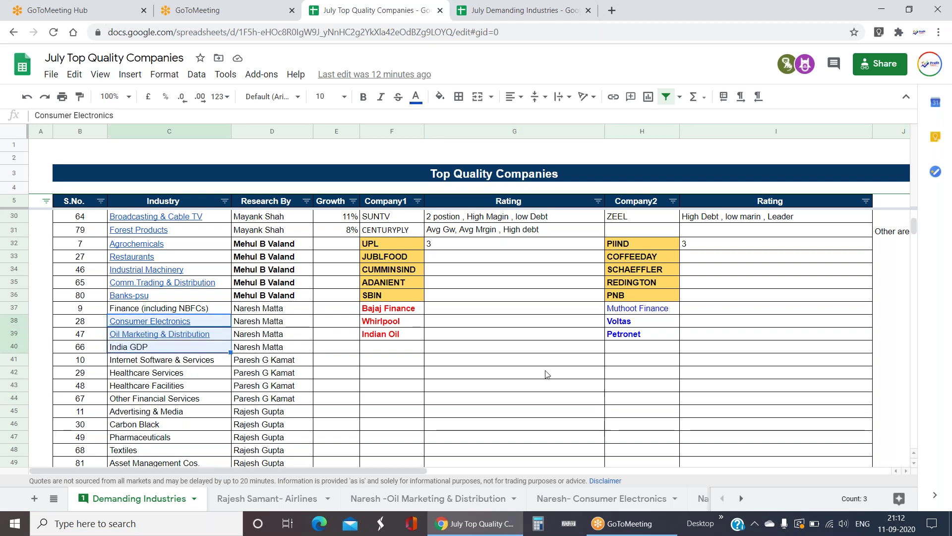
{"action": "left_click", "coordinate": [174, 327]}
- Open the Naresh- Consumer Electronics sheet and copy its Total row from A13 to column AA
{"action": "left_click", "coordinate": [178, 341]}
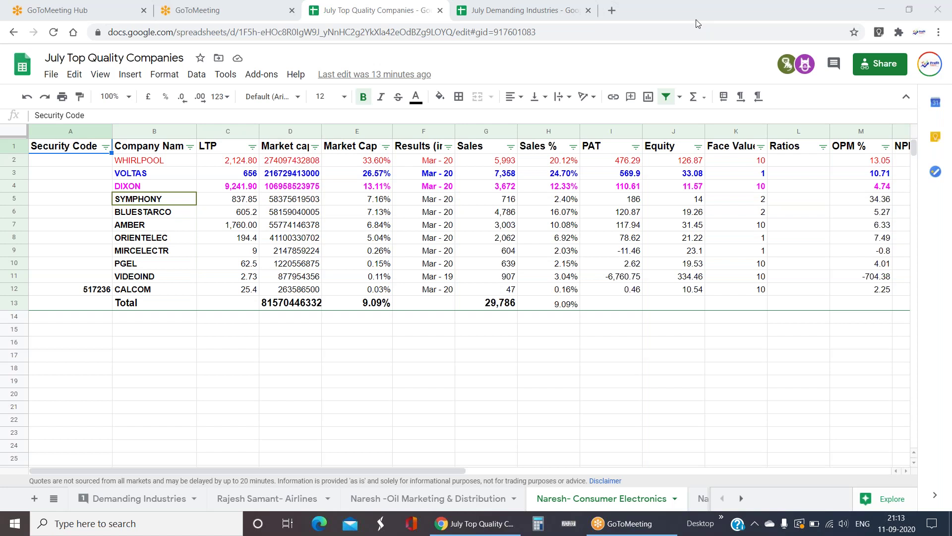
{"action": "left_click", "coordinate": [416, 356]}
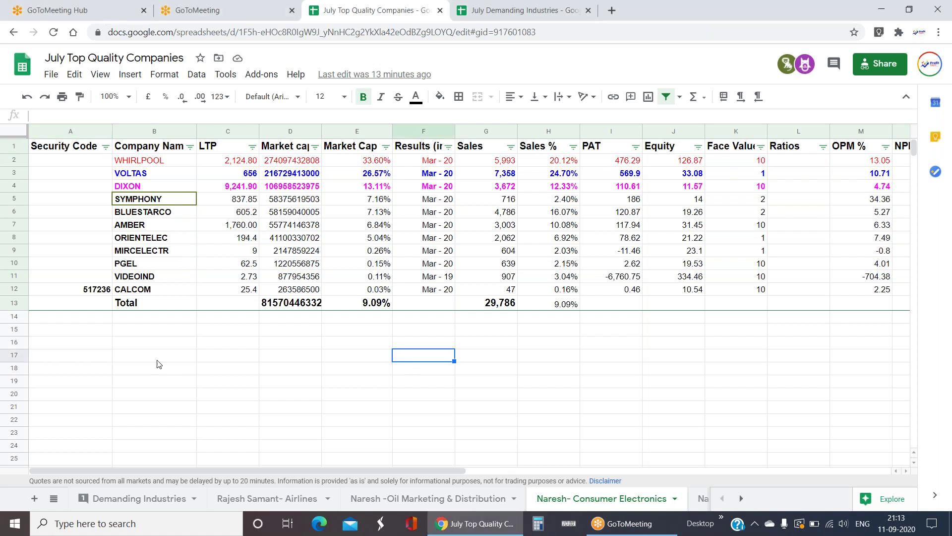
{"action": "left_click", "coordinate": [132, 304]}
{"action": "left_click", "coordinate": [105, 306]}
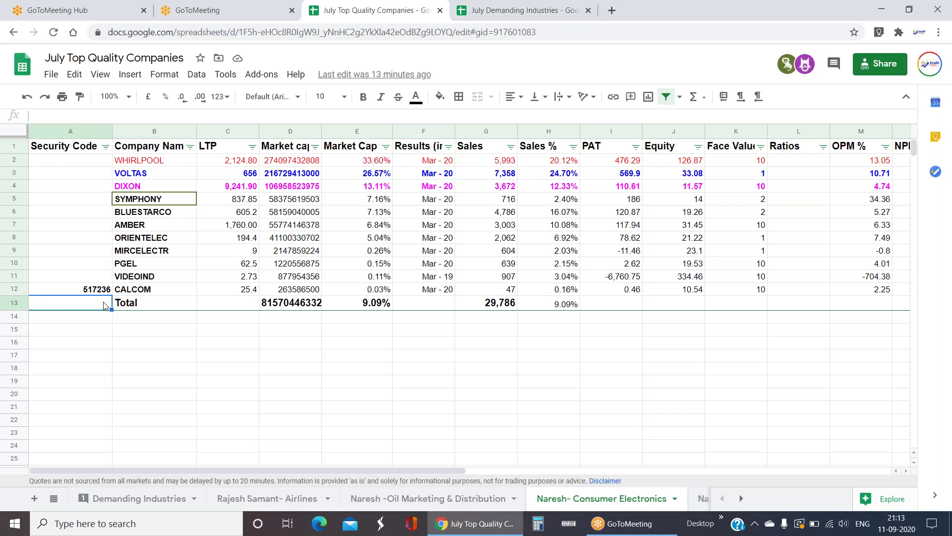
{"action": "key", "text": "shift+Right"}
{"action": "key", "text": "shift+Right"}
{"action": "key", "text": "shift+Right"}
{"action": "key", "text": "shift+Right"}
{"action": "key", "text": "shift+Right"}
{"action": "key", "text": "shift+Right"}
{"action": "key", "text": "shift+Right"}
{"action": "key", "text": "shift+Right"}
{"action": "key", "text": "shift+Right"}
{"action": "key", "text": "shift+Right"}
{"action": "key", "text": "shift+Right"}
{"action": "key", "text": "shift+Right"}
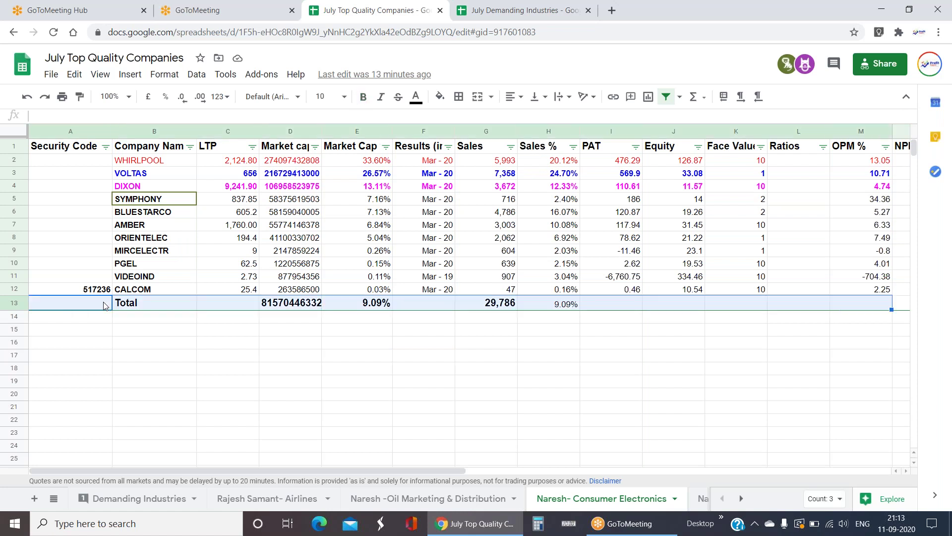
{"action": "key", "text": "shift+Right"}
{"action": "key", "text": "shift+Right"}
{"action": "key", "text": "shift+Right"}
{"action": "key", "text": "shift+Right"}
{"action": "key", "text": "shift+Right"}
{"action": "key", "text": "shift+Right"}
{"action": "key", "text": "shift+Right"}
{"action": "key", "text": "shift+Right"}
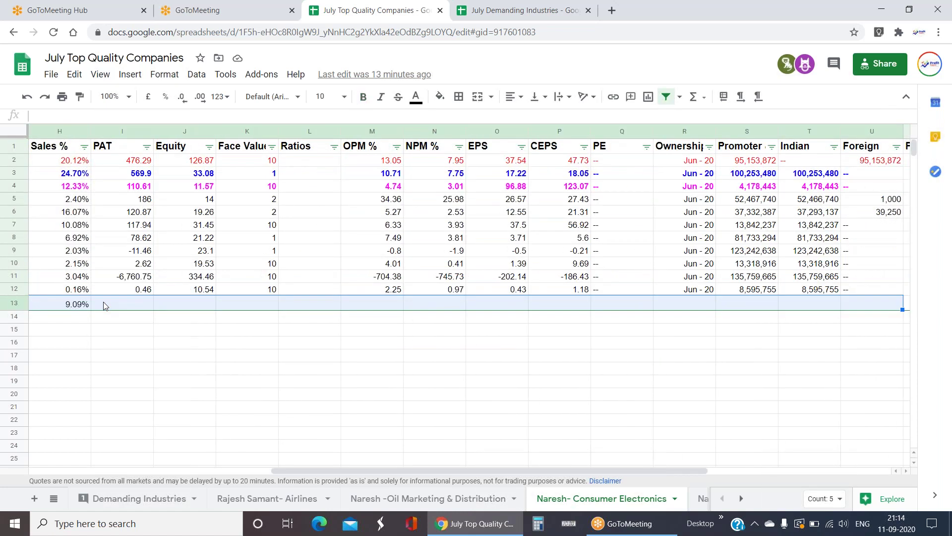
{"action": "key", "text": "shift+Right"}
{"action": "key", "text": "shift+Right"}
{"action": "key", "text": "shift+Right"}
{"action": "key", "text": "shift+Right"}
{"action": "key", "text": "shift+Right"}
{"action": "key", "text": "shift+Right"}
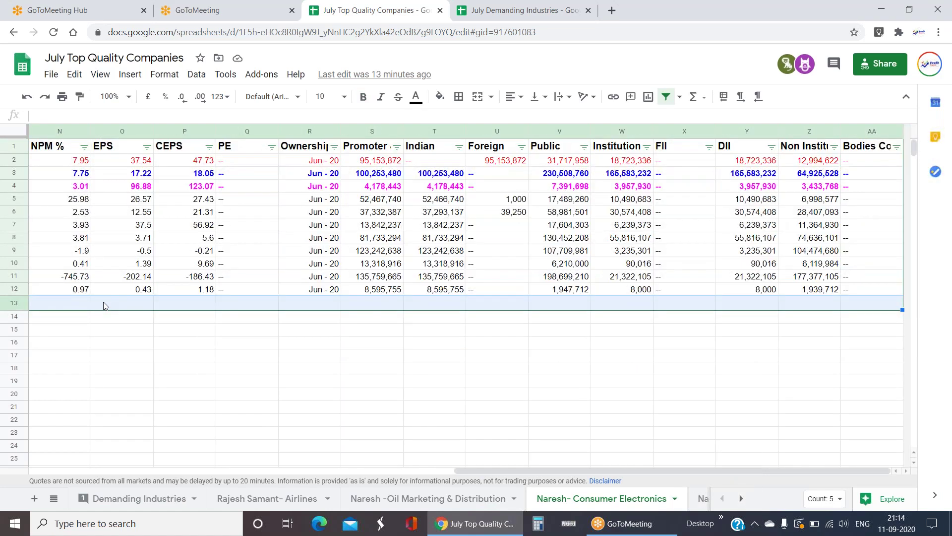
{"action": "key", "text": "ctrl+c"}
{"action": "left_click", "coordinate": [104, 305]}
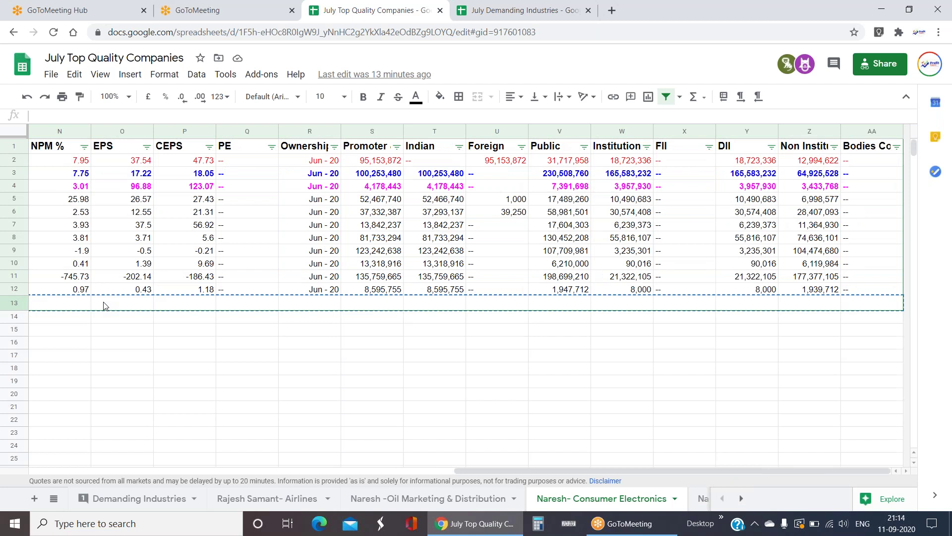
{"action": "left_click", "coordinate": [119, 322]}
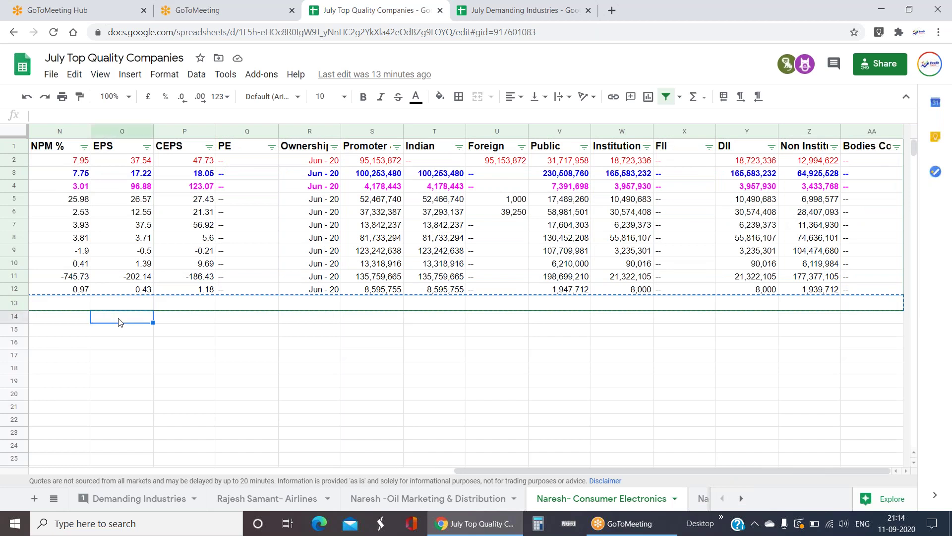
{"action": "key", "text": "Left"}
{"action": "key", "text": "Left"}
{"action": "key", "text": "Left"}
{"action": "key", "text": "Left"}
{"action": "key", "text": "Left"}
{"action": "key", "text": "Left"}
{"action": "key", "text": "Left"}
{"action": "key", "text": "Left"}
{"action": "key", "text": "Left"}
{"action": "key", "text": "Left"}
{"action": "key", "text": "Left"}
{"action": "key", "text": "Left"}
{"action": "key", "text": "Left"}
{"action": "key", "text": "Left"}
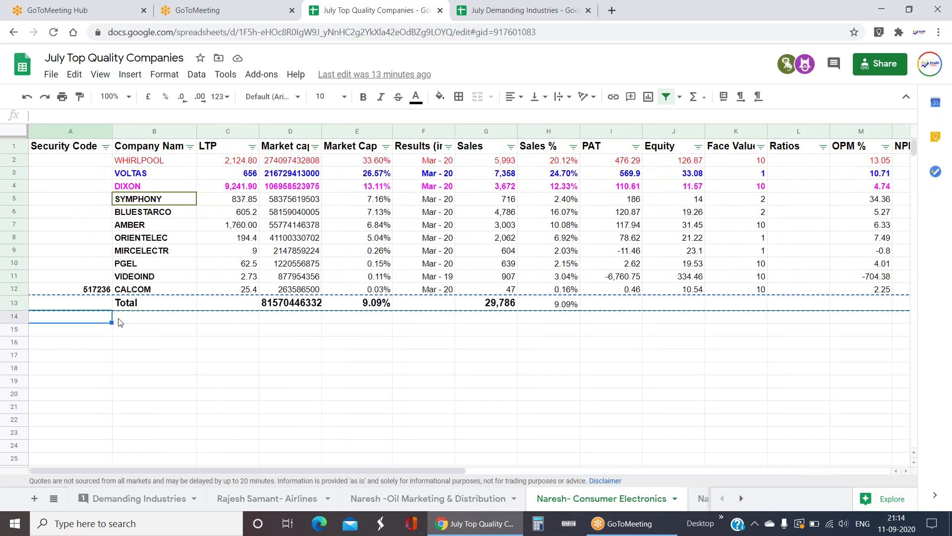
{"action": "key", "text": "ctrl+v"}
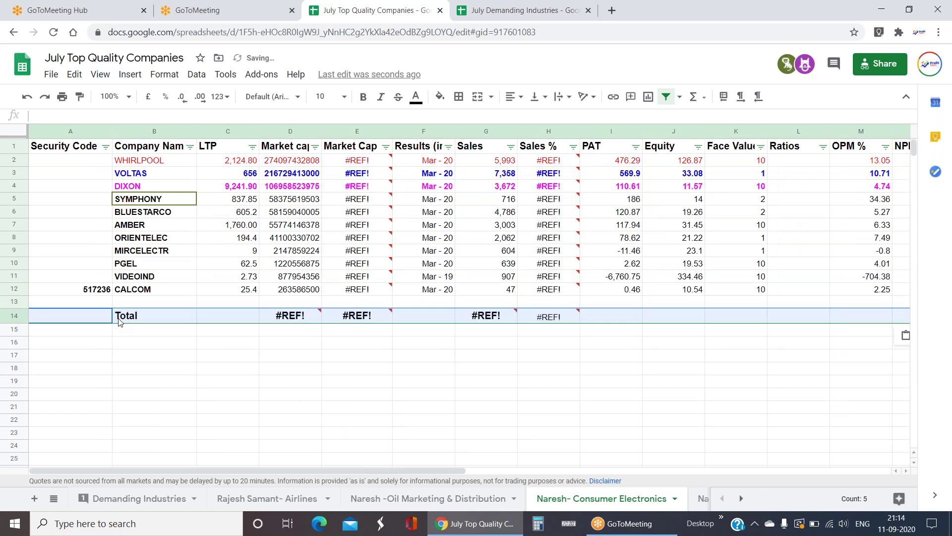
{"action": "key", "text": "ctrl+z"}
{"action": "left_click", "coordinate": [334, 343]}
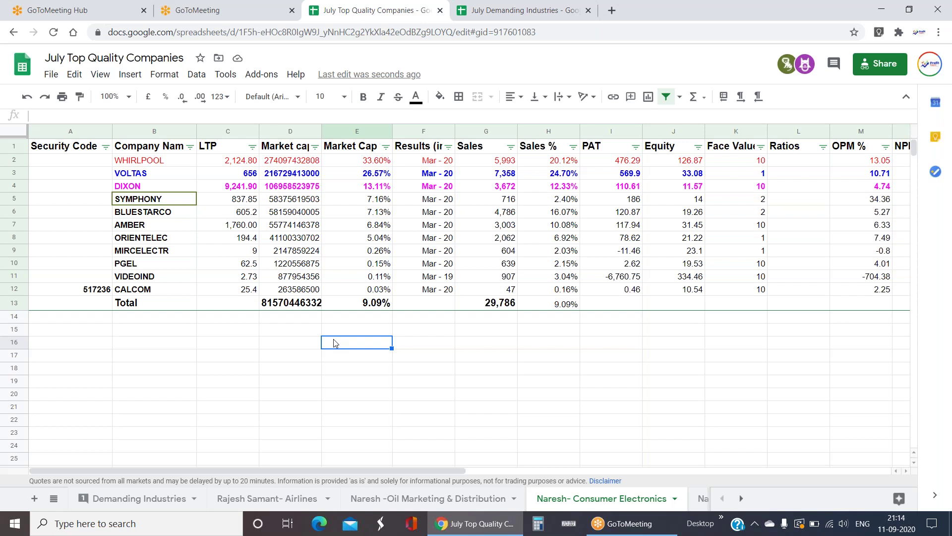
{"action": "left_click_drag", "start_coordinate": [131, 225], "coordinate": [307, 226]}
{"action": "left_click_drag", "start_coordinate": [364, 237], "coordinate": [868, 233]}
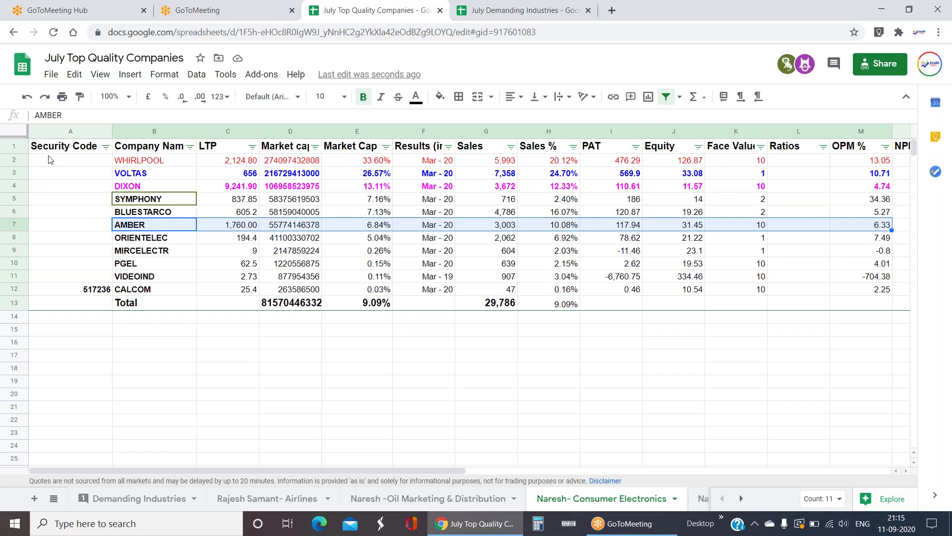
{"action": "left_click_drag", "start_coordinate": [63, 151], "coordinate": [890, 301]}
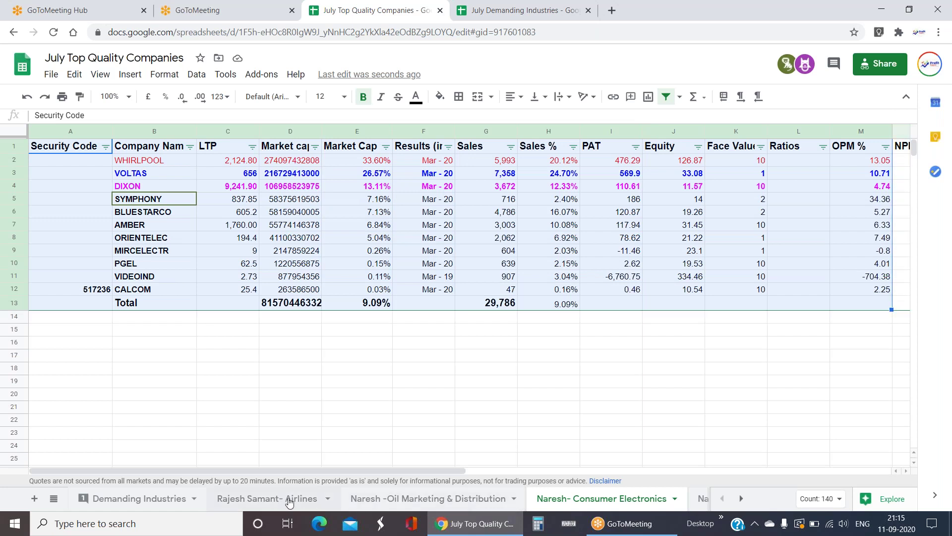
{"action": "left_click", "coordinate": [221, 401]}
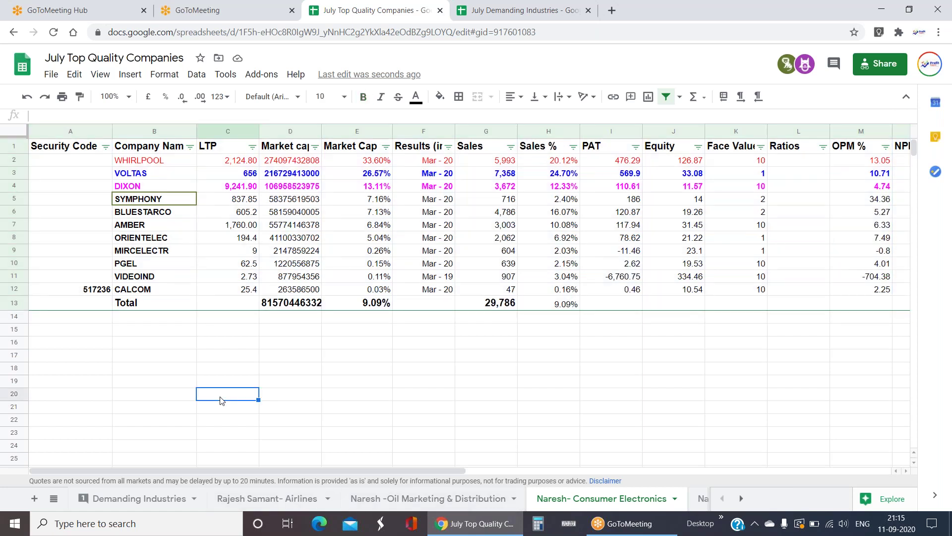
{"action": "left_click_drag", "start_coordinate": [99, 187], "coordinate": [826, 190]}
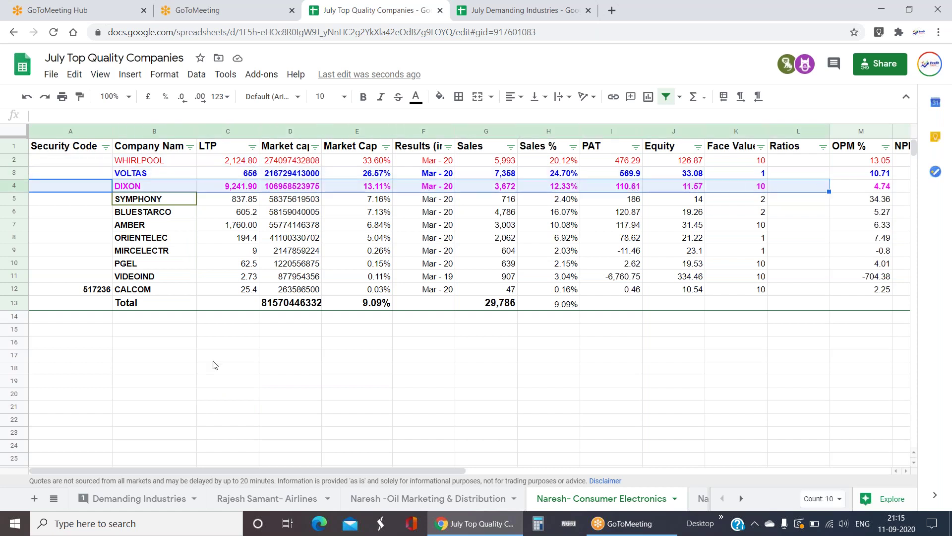
{"action": "left_click_drag", "start_coordinate": [110, 228], "coordinate": [558, 225]}
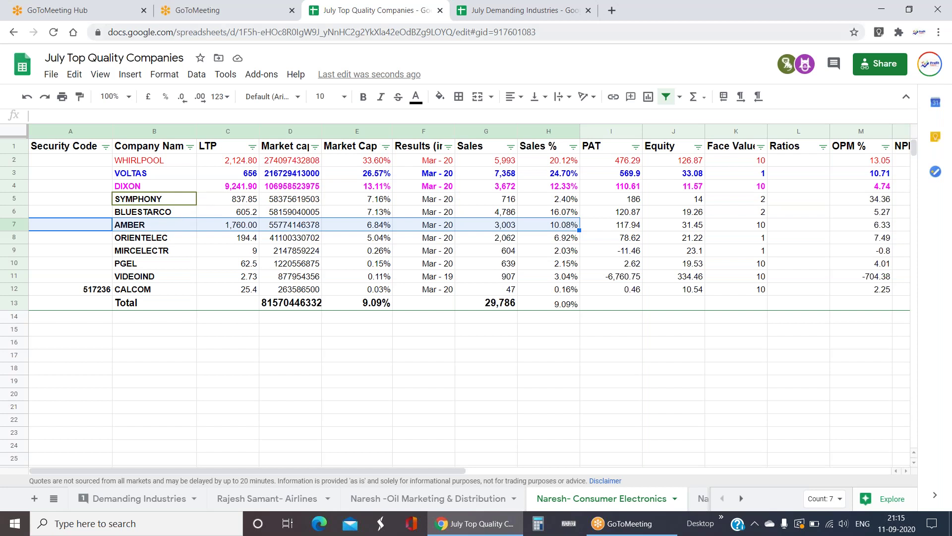
{"action": "left_click", "coordinate": [253, 372]}
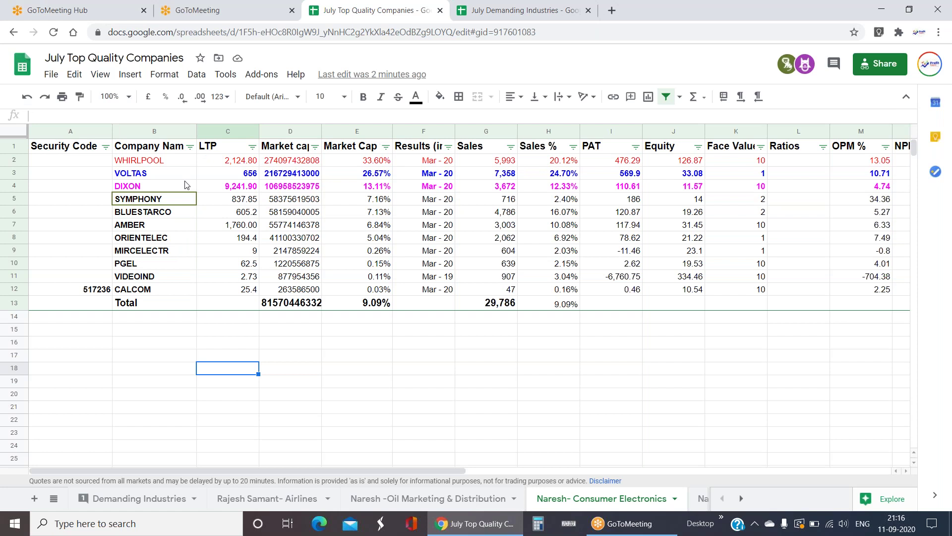
{"action": "left_click", "coordinate": [240, 226]}
{"action": "left_click_drag", "start_coordinate": [84, 189], "coordinate": [181, 178]}
{"action": "left_click_drag", "start_coordinate": [98, 229], "coordinate": [849, 228]}
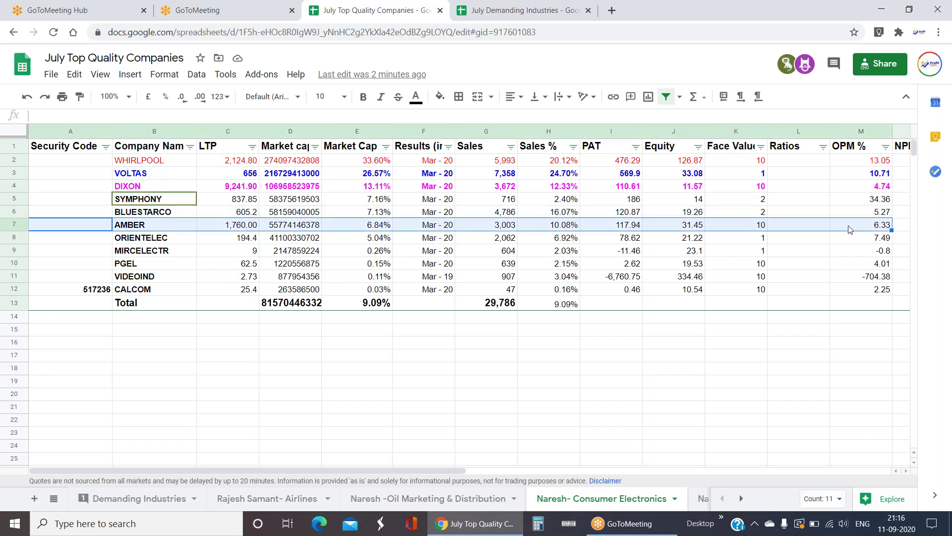
{"action": "left_click_drag", "start_coordinate": [69, 374], "coordinate": [179, 401]}
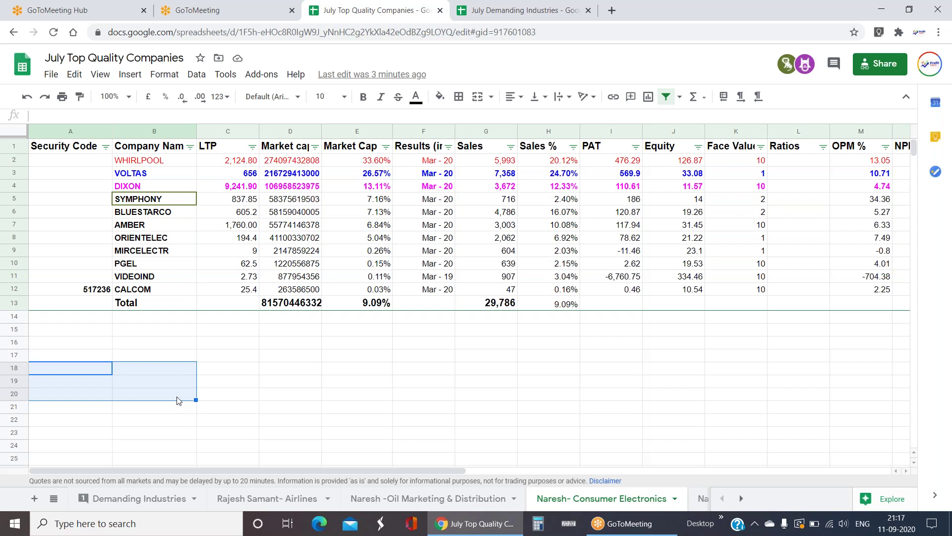
{"action": "left_click", "coordinate": [134, 189]}
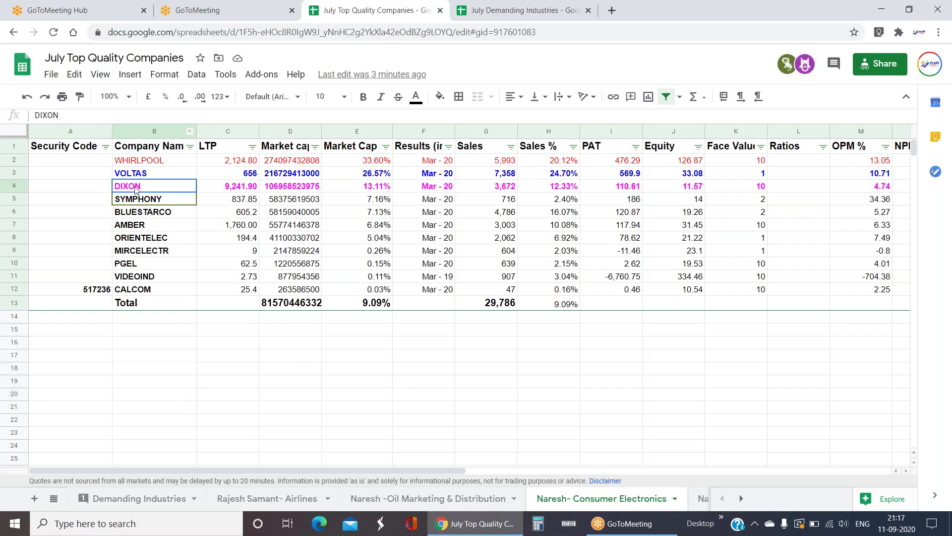
{"action": "left_click", "coordinate": [150, 229]}
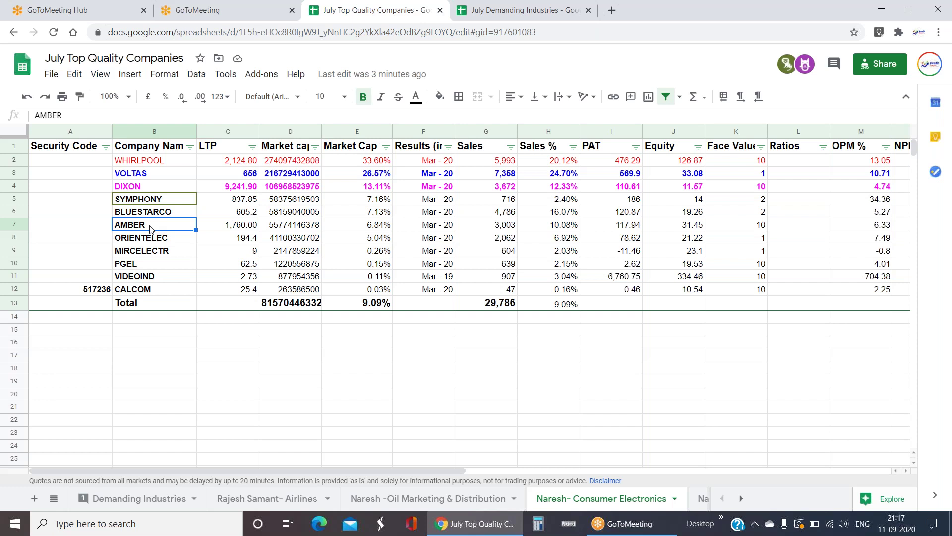
{"action": "key", "text": "Up"}
{"action": "key", "text": "Up"}
{"action": "key", "text": "Up"}
{"action": "left_click", "coordinate": [151, 230]}
{"action": "left_click", "coordinate": [20, 187]}
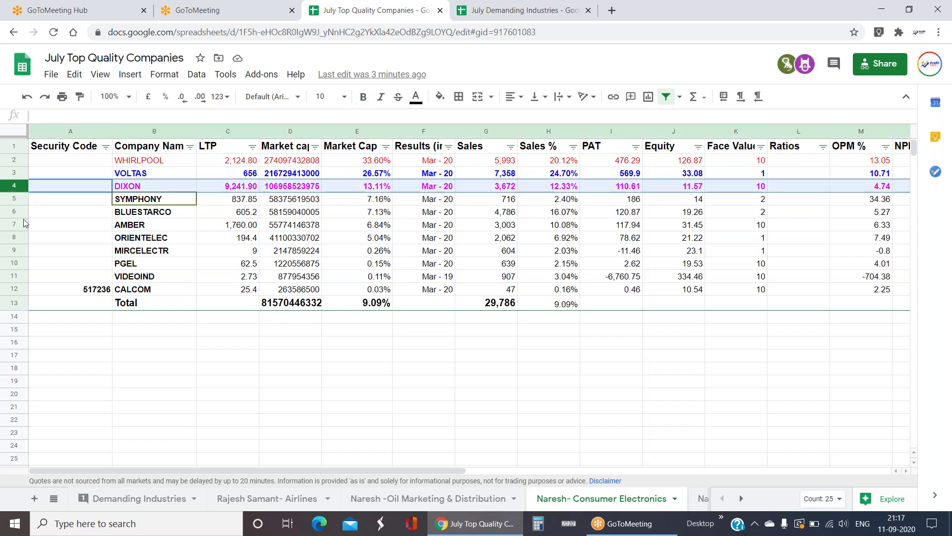
{"action": "left_click", "coordinate": [15, 225]}
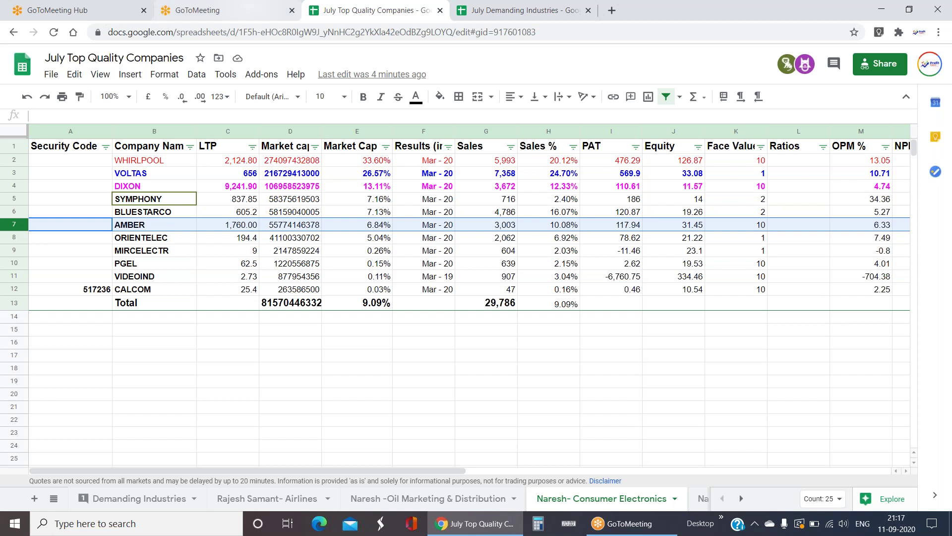
{"action": "left_click", "coordinate": [316, 177]}
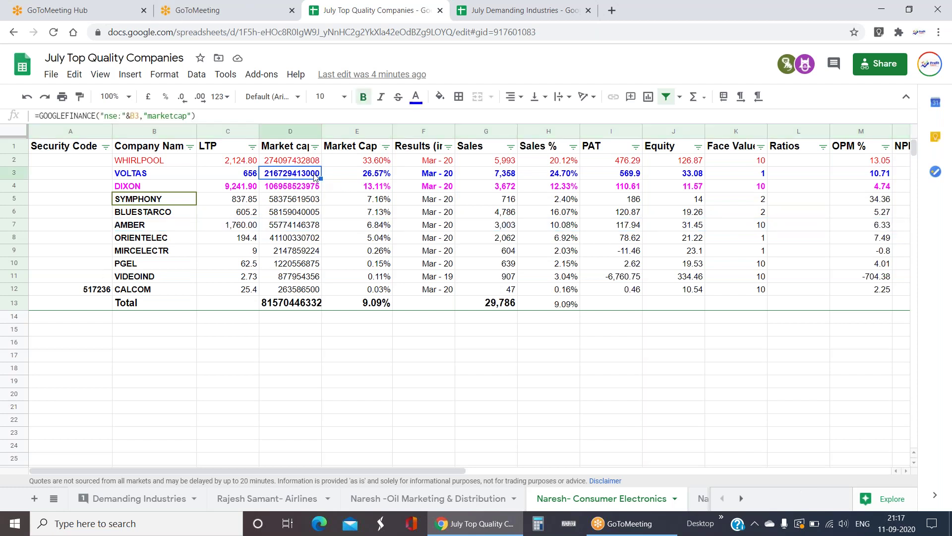
{"action": "left_click", "coordinate": [503, 179]}
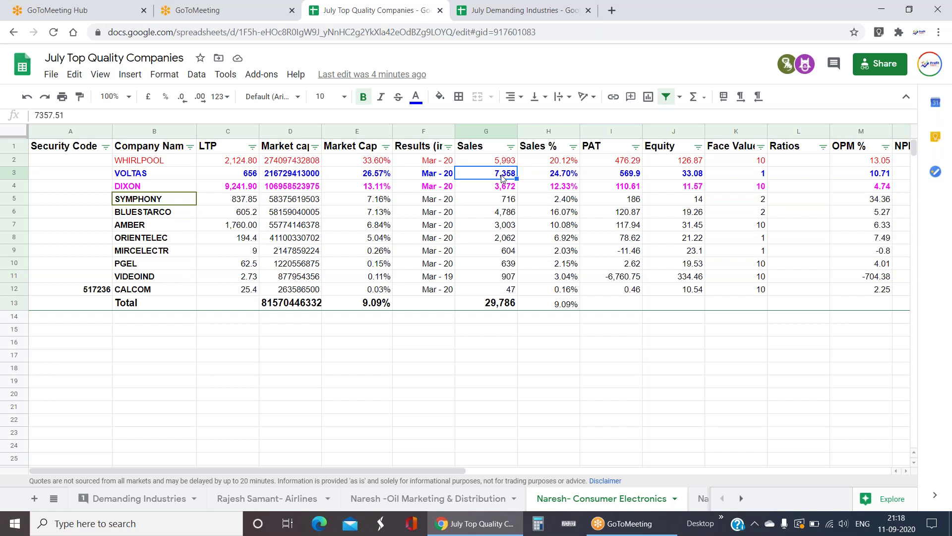
{"action": "key", "text": "Left"}
{"action": "key", "text": "Right"}
{"action": "key", "text": "Left"}
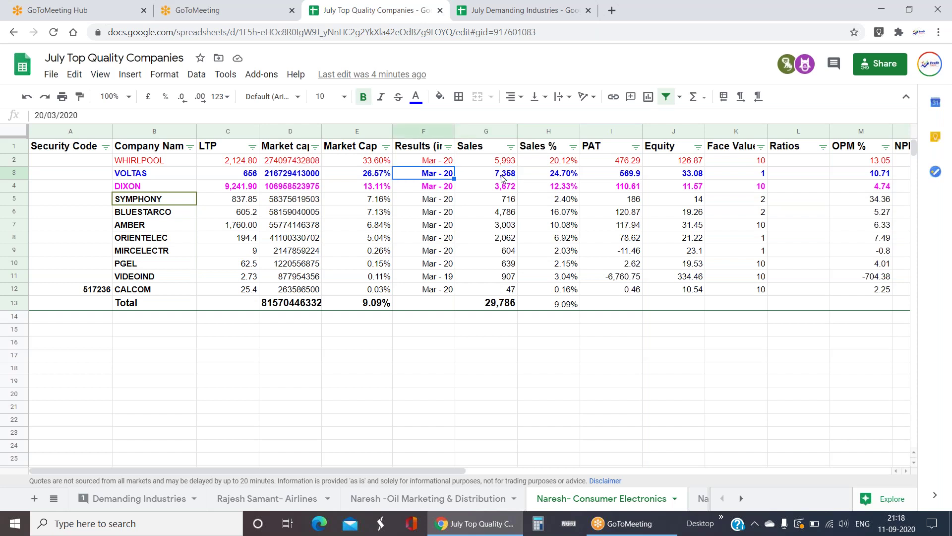
{"action": "key", "text": "Right"}
{"action": "key", "text": "Right"}
{"action": "key", "text": "Right"}
{"action": "key", "text": "Right"}
{"action": "key", "text": "Right"}
{"action": "key", "text": "Right"}
{"action": "key", "text": "Right"}
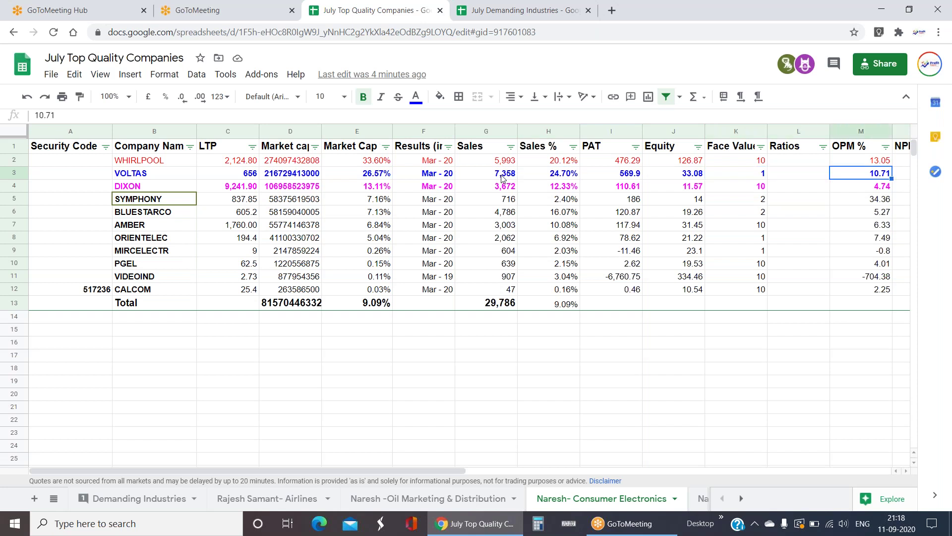
{"action": "key", "text": "Right"}
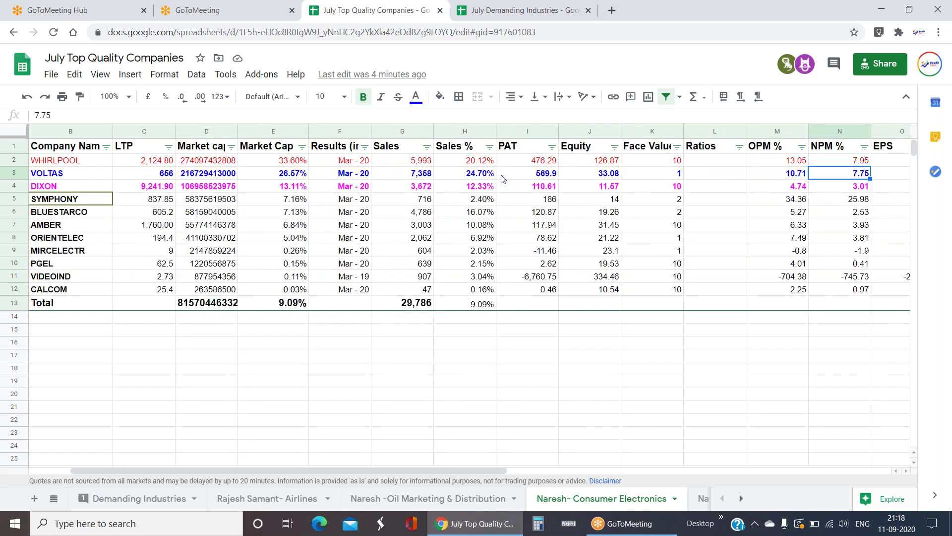
{"action": "left_click_drag", "start_coordinate": [849, 163], "coordinate": [854, 176]}
{"action": "left_click", "coordinate": [713, 167]}
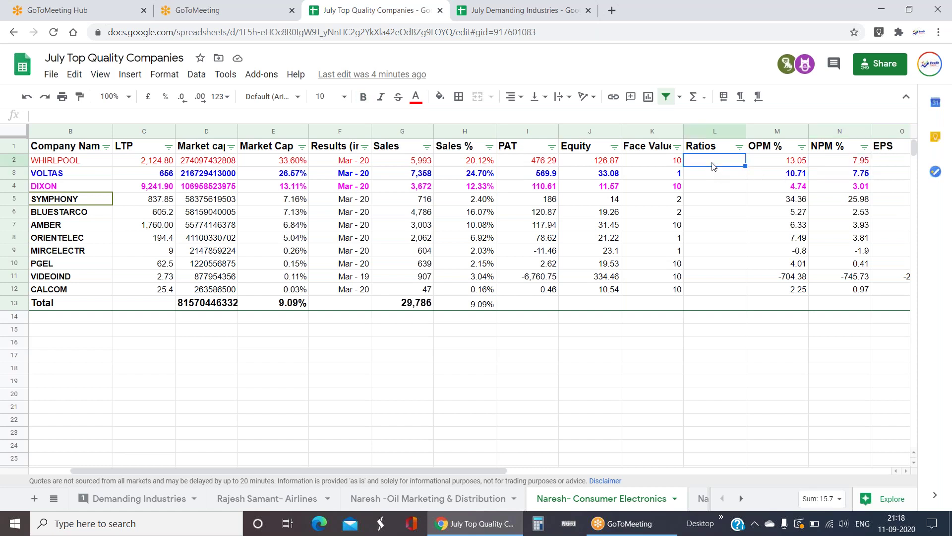
{"action": "left_click", "coordinate": [716, 173]}
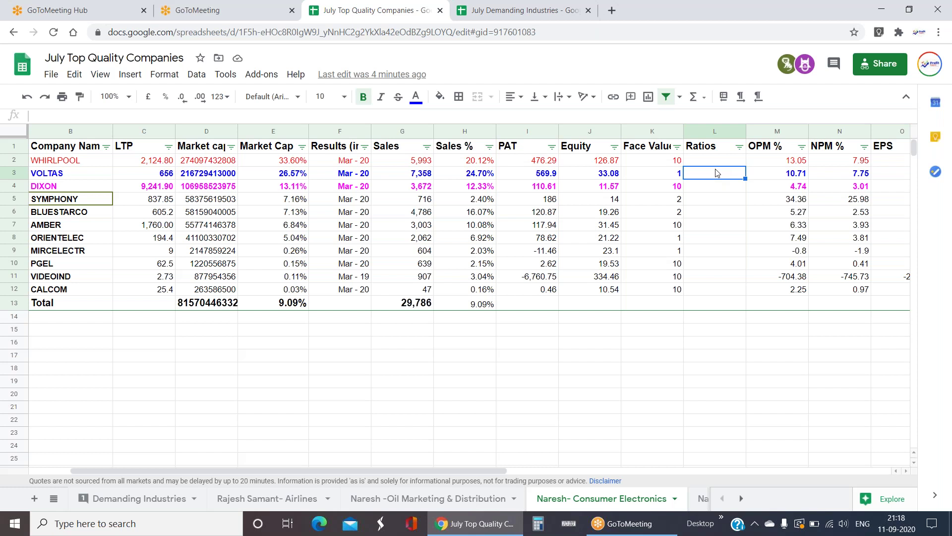
{"action": "key", "text": "Left"}
{"action": "key", "text": "Left"}
{"action": "key", "text": "Left"}
{"action": "key", "text": "Left"}
{"action": "key", "text": "Left"}
{"action": "key", "text": "Left"}
{"action": "key", "text": "Left"}
{"action": "key", "text": "Left"}
{"action": "key", "text": "Left"}
{"action": "key", "text": "Left"}
{"action": "key", "text": "Up"}
{"action": "key", "text": "Down"}
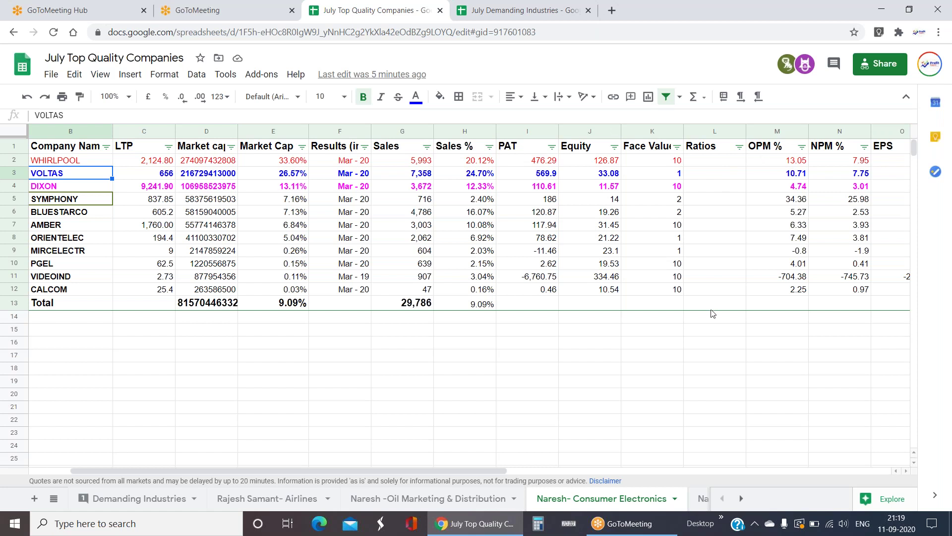
- Round the PAT and Equity figures in I2:J12 to whole numbers, e.g. WHIRLPOOL's 476
{"action": "left_click", "coordinate": [527, 165]}
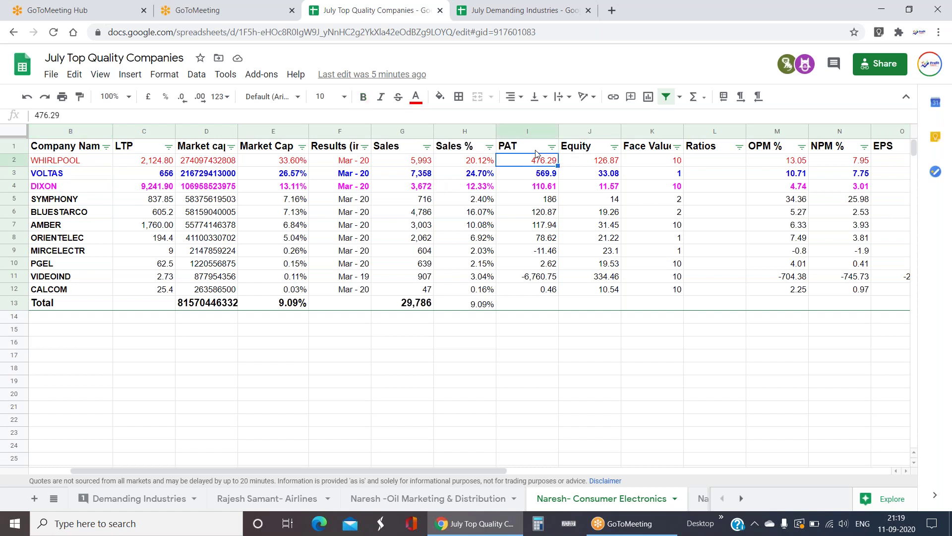
{"action": "left_click_drag", "start_coordinate": [546, 166], "coordinate": [618, 294]}
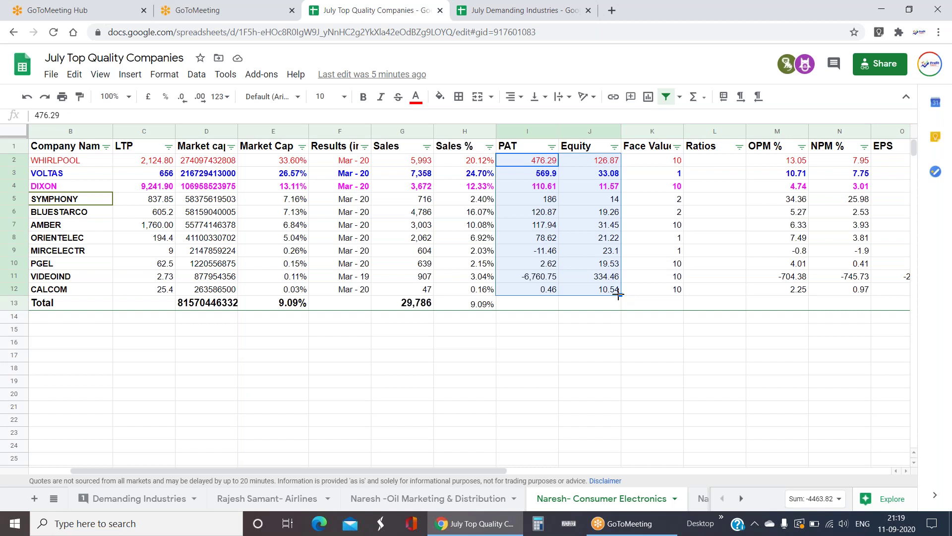
{"action": "left_click", "coordinate": [183, 97]}
{"action": "left_click", "coordinate": [416, 343]}
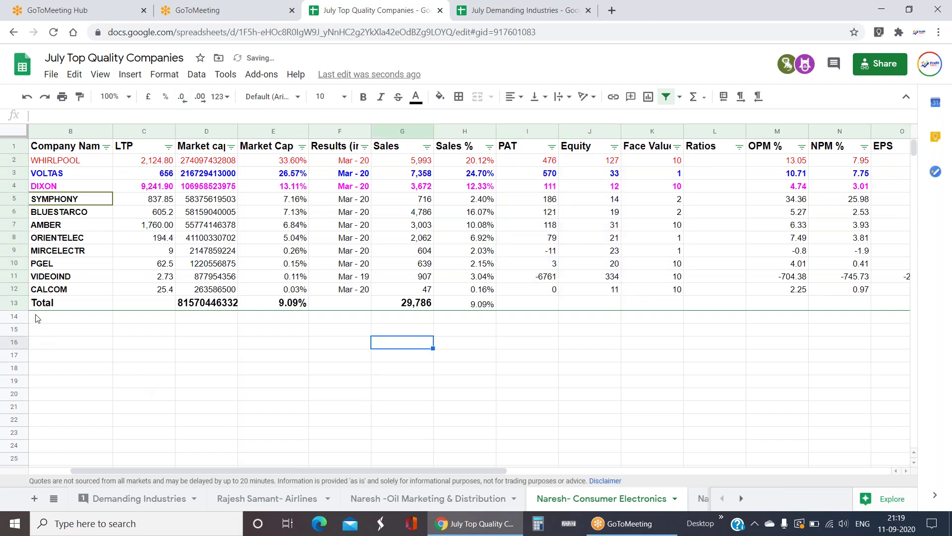
- Highlight the main table block, the Total row and the empty row below, then deselect
{"action": "left_click_drag", "start_coordinate": [70, 151], "coordinate": [511, 289]}
{"action": "left_click_drag", "start_coordinate": [60, 303], "coordinate": [337, 304]}
{"action": "left_click_drag", "start_coordinate": [64, 318], "coordinate": [496, 309]}
{"action": "left_click", "coordinate": [513, 366]}
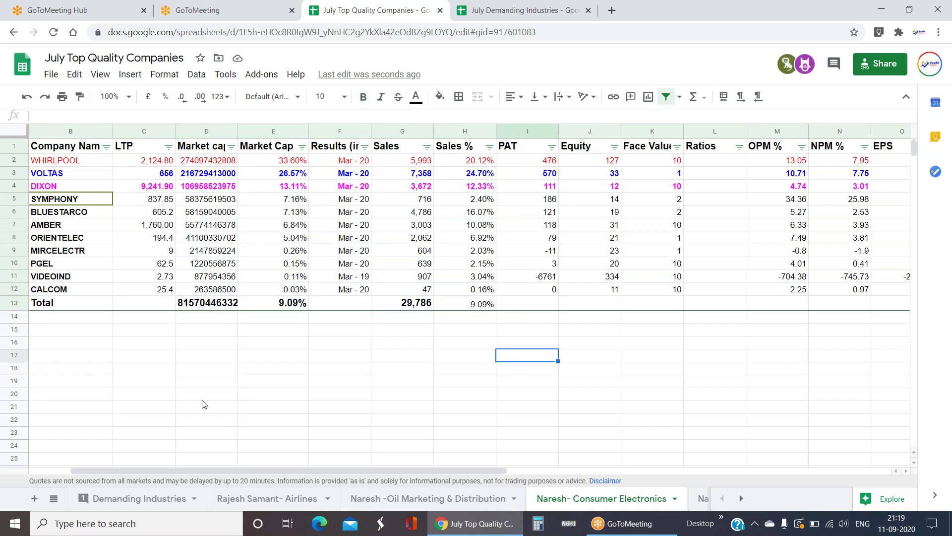
{"action": "left_click", "coordinate": [94, 320]}
{"action": "left_click", "coordinate": [92, 228]}
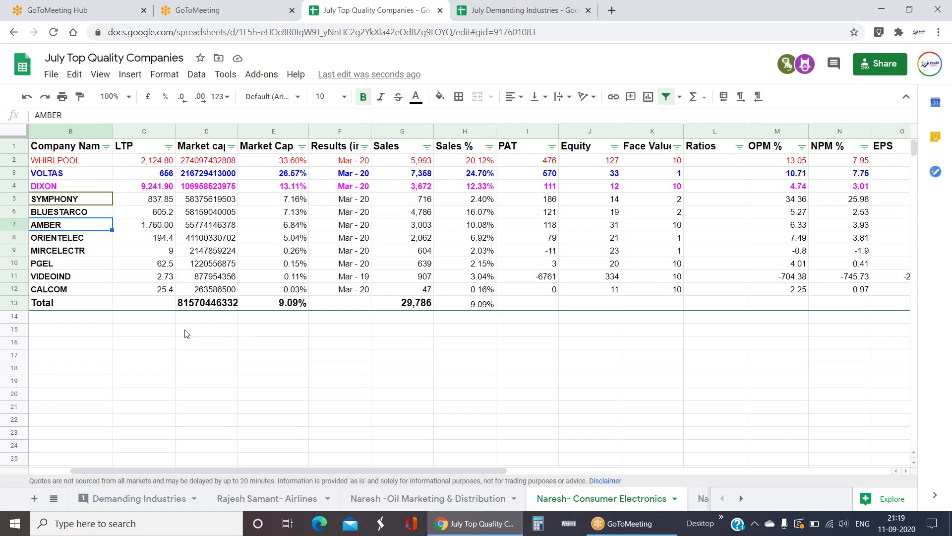
{"action": "left_click", "coordinate": [51, 176]}
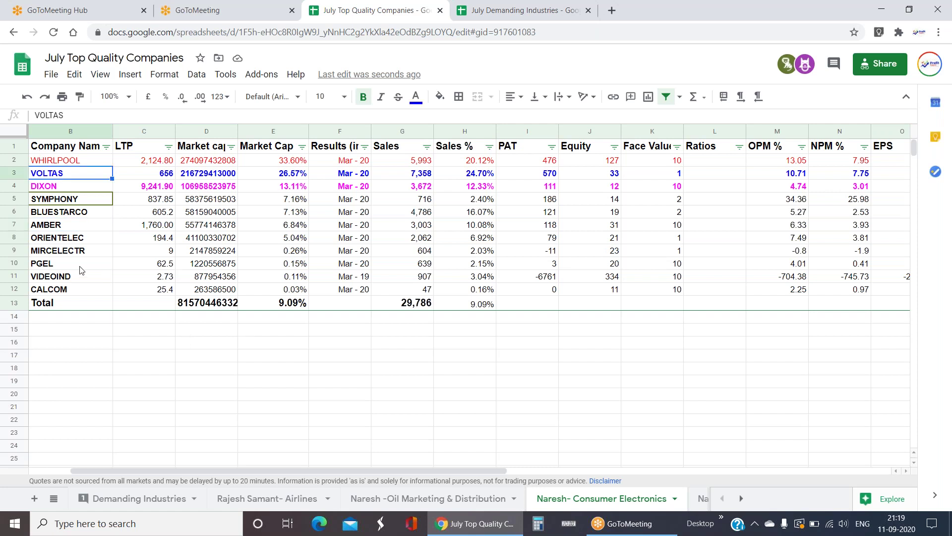
{"action": "left_click", "coordinate": [80, 287]}
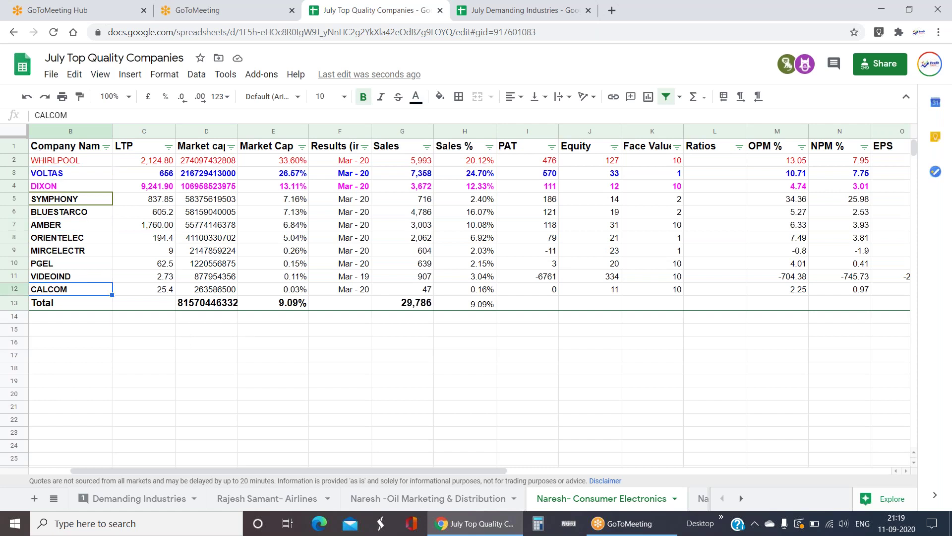
{"action": "left_click", "coordinate": [71, 276]}
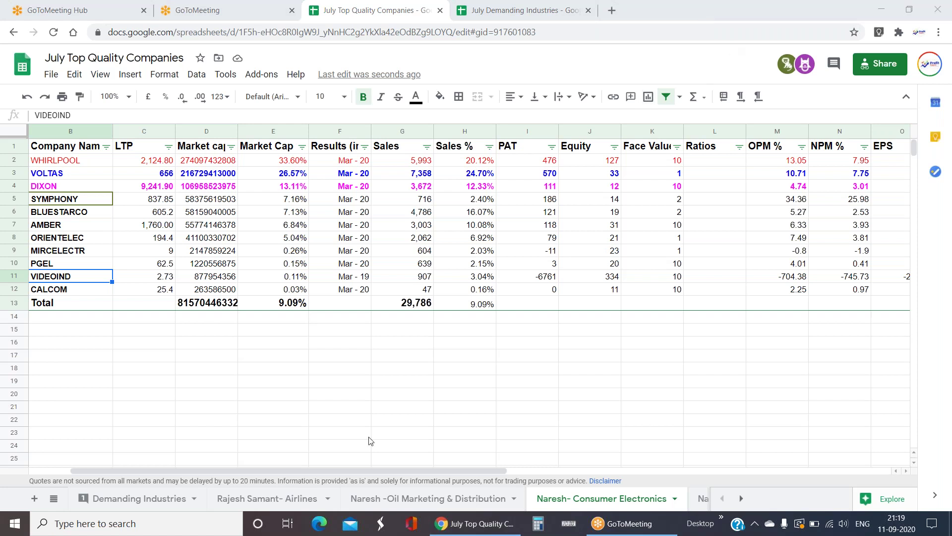
{"action": "left_click", "coordinate": [351, 279]}
{"action": "key", "text": "Left"}
{"action": "key", "text": "Left"}
{"action": "key", "text": "Left"}
{"action": "key", "text": "Left"}
{"action": "key", "text": "Right"}
{"action": "key", "text": "Right"}
{"action": "key", "text": "Right"}
{"action": "key", "text": "Right"}
{"action": "key", "text": "Right"}
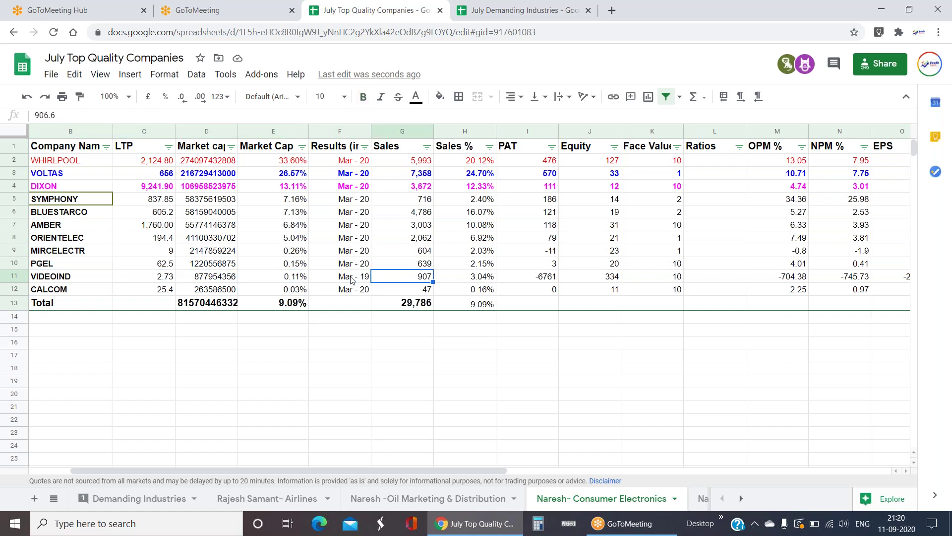
{"action": "key", "text": "Left"}
{"action": "key", "text": "Right"}
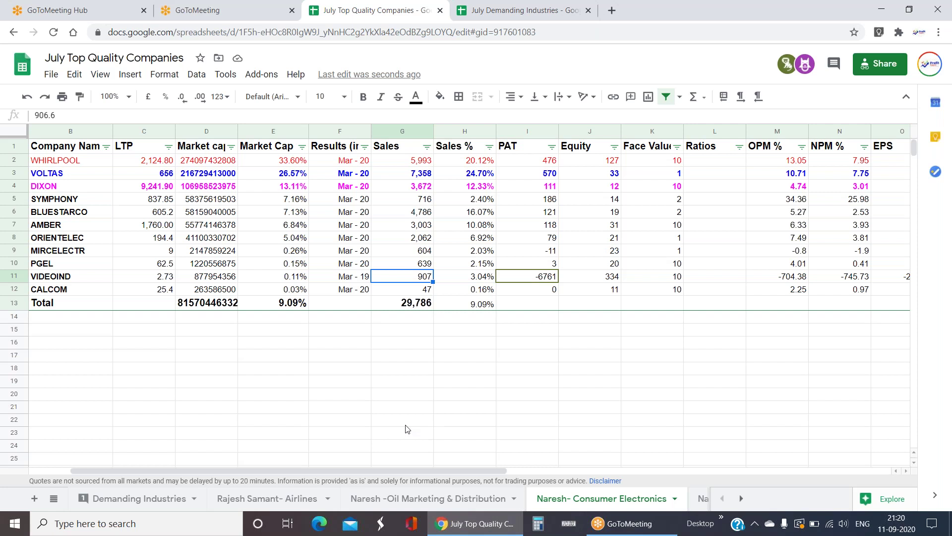
{"action": "left_click", "coordinate": [397, 382]}
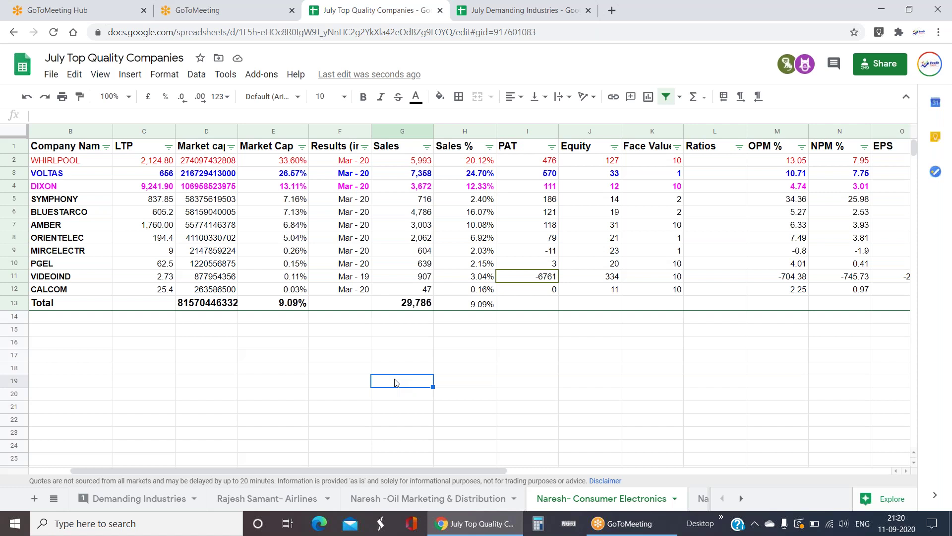
{"action": "left_click", "coordinate": [425, 277]}
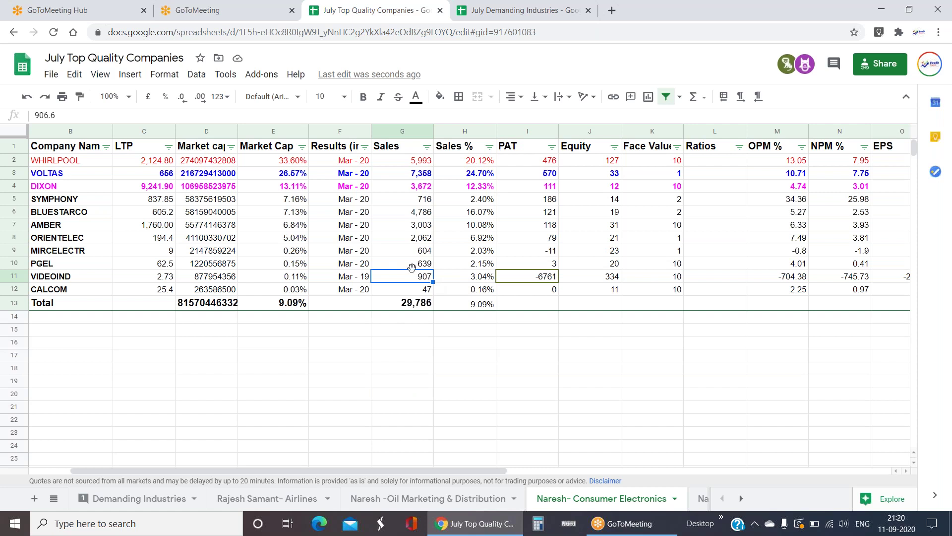
{"action": "left_click", "coordinate": [362, 279]}
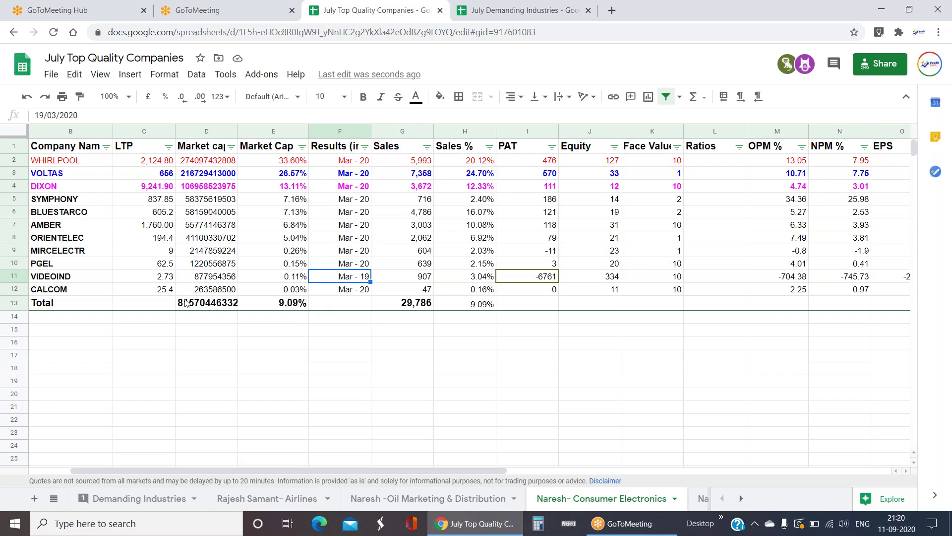
{"action": "left_click", "coordinate": [157, 281]}
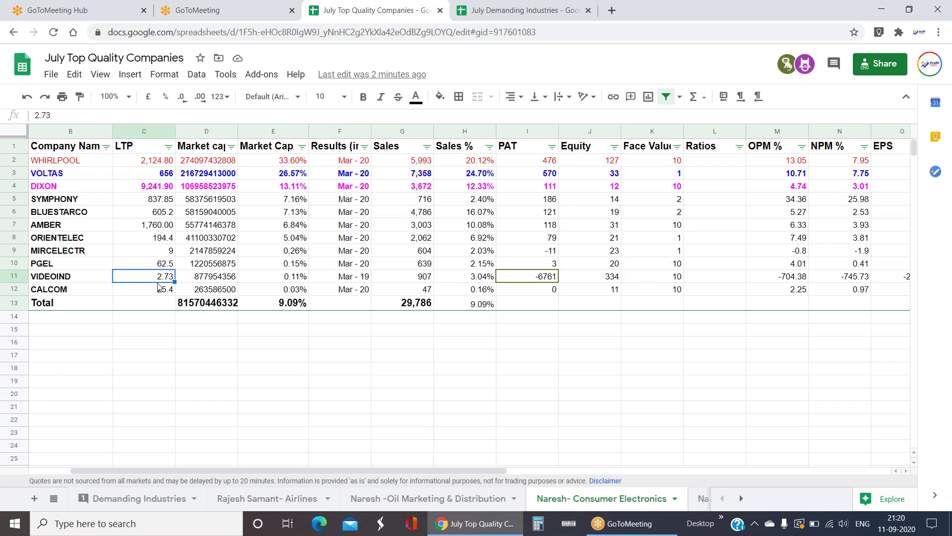
{"action": "left_click", "coordinate": [186, 342]}
{"action": "left_click", "coordinate": [169, 281]}
- Switch to the Oil Marketing & Distribution sheet listing IOC, PETRONET and CASTROLIND (total sales 611,486.22)
{"action": "left_click", "coordinate": [743, 499]}
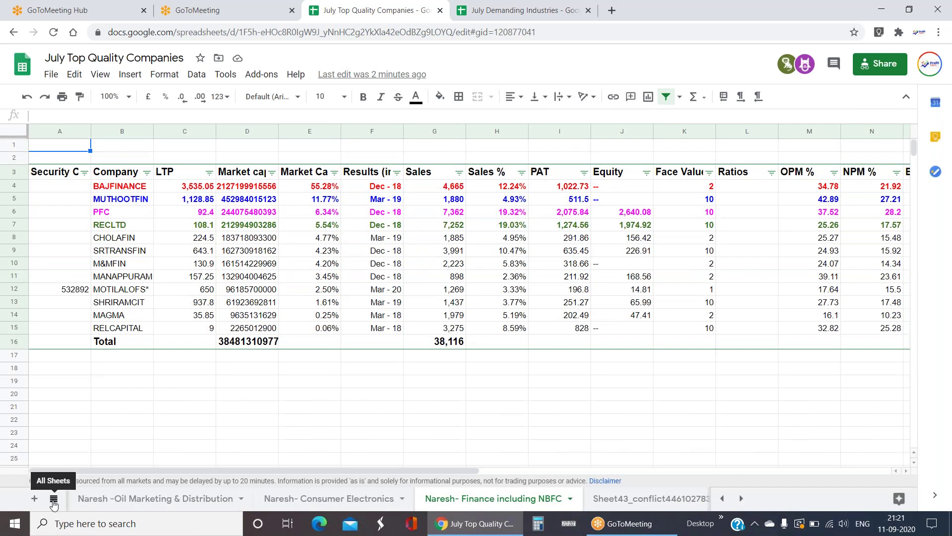
{"action": "left_click", "coordinate": [398, 437]}
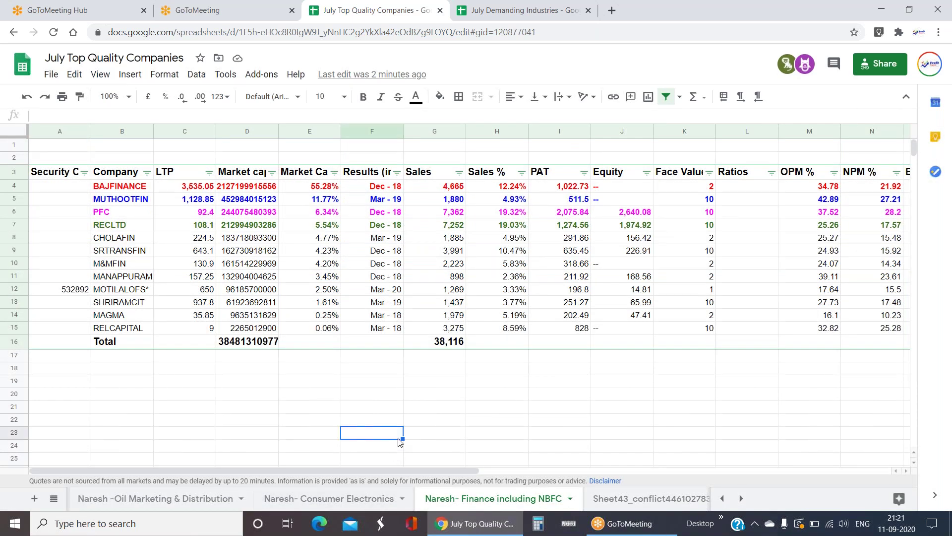
{"action": "left_click", "coordinate": [230, 496]}
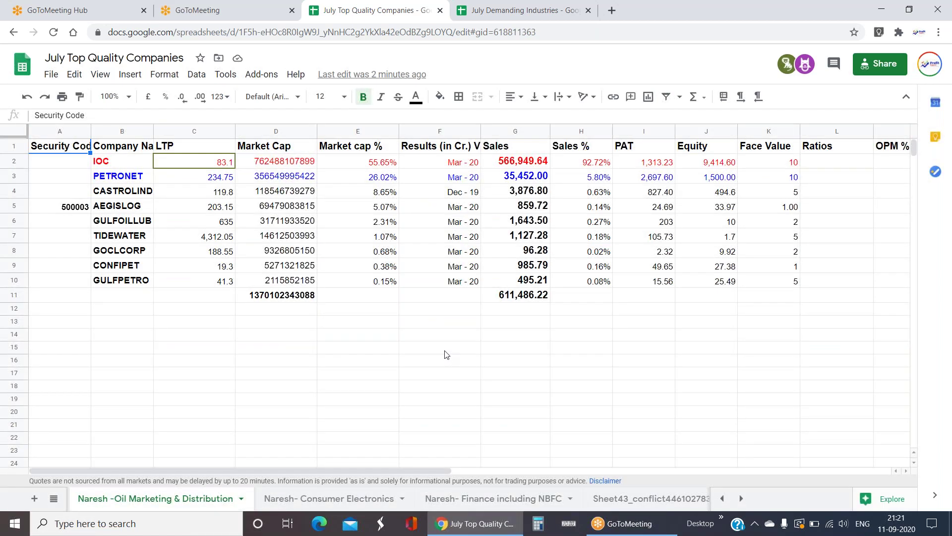
{"action": "left_click", "coordinate": [499, 193]}
{"action": "key", "text": "Right"}
{"action": "key", "text": "Right"}
{"action": "key", "text": "Right"}
{"action": "key", "text": "Right"}
{"action": "key", "text": "Right"}
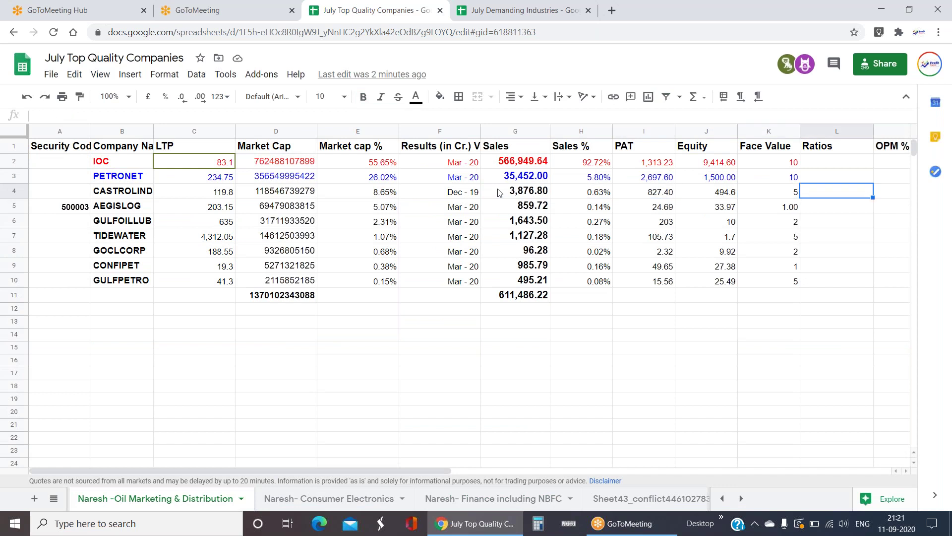
{"action": "left_click", "coordinate": [431, 336]}
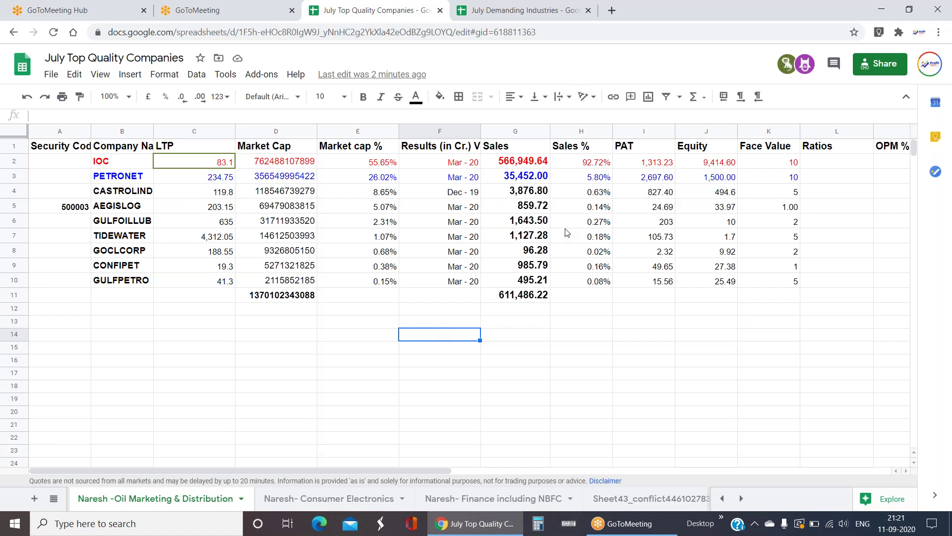
{"action": "left_click_drag", "start_coordinate": [567, 233], "coordinate": [567, 220]}
{"action": "left_click", "coordinate": [577, 333]}
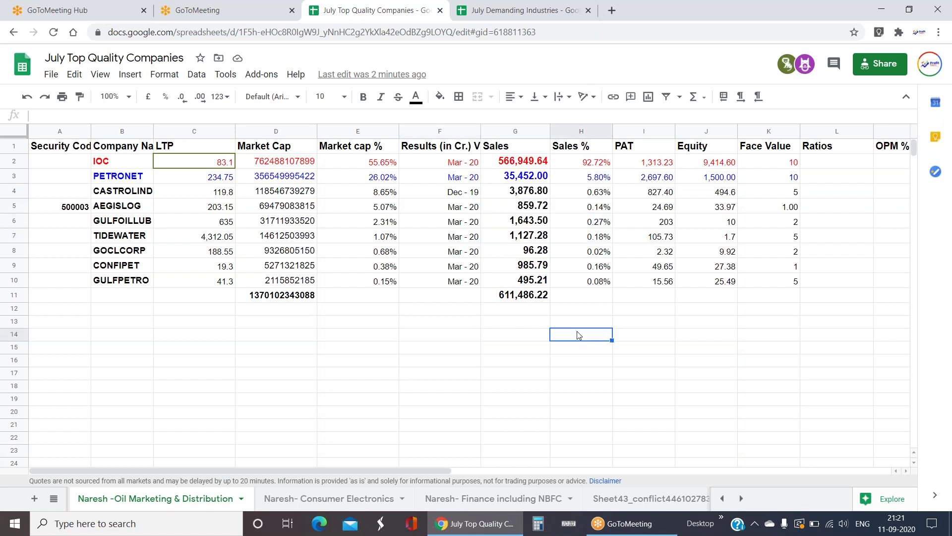
{"action": "left_click", "coordinate": [228, 314]}
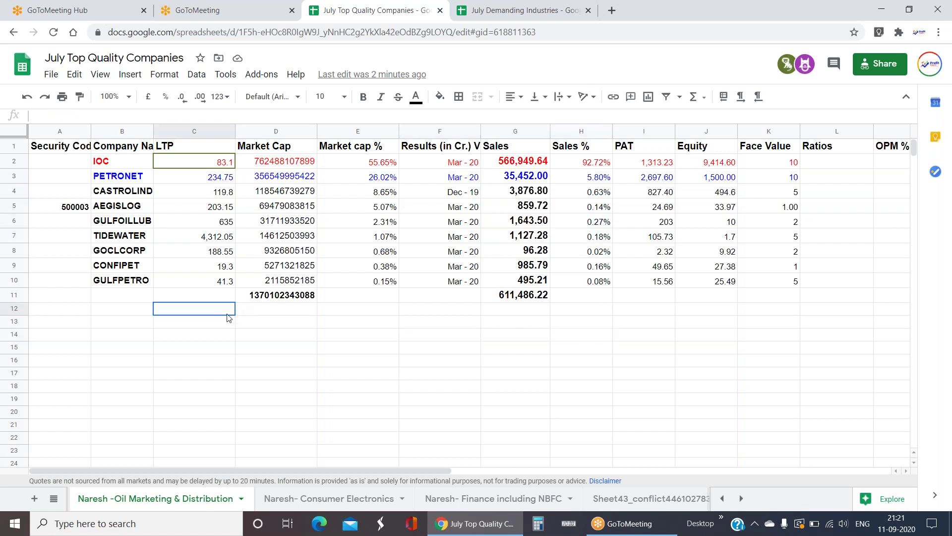
{"action": "left_click", "coordinate": [744, 221]}
{"action": "key", "text": "Right"}
{"action": "key", "text": "Right"}
{"action": "key", "text": "Right"}
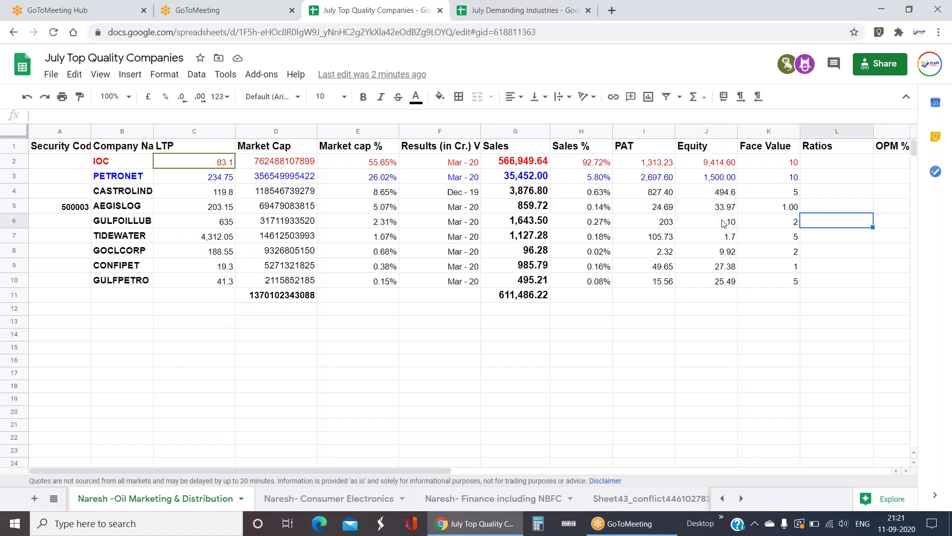
{"action": "key", "text": "Up"}
{"action": "key", "text": "Up"}
{"action": "key", "text": "Left"}
{"action": "key", "text": "Left"}
{"action": "key", "text": "Left"}
{"action": "key", "text": "Left"}
{"action": "key", "text": "Left"}
{"action": "key", "text": "Left"}
{"action": "key", "text": "Left"}
{"action": "key", "text": "Left"}
{"action": "key", "text": "Left"}
{"action": "key", "text": "Left"}
{"action": "key", "text": "Left"}
{"action": "key", "text": "Left"}
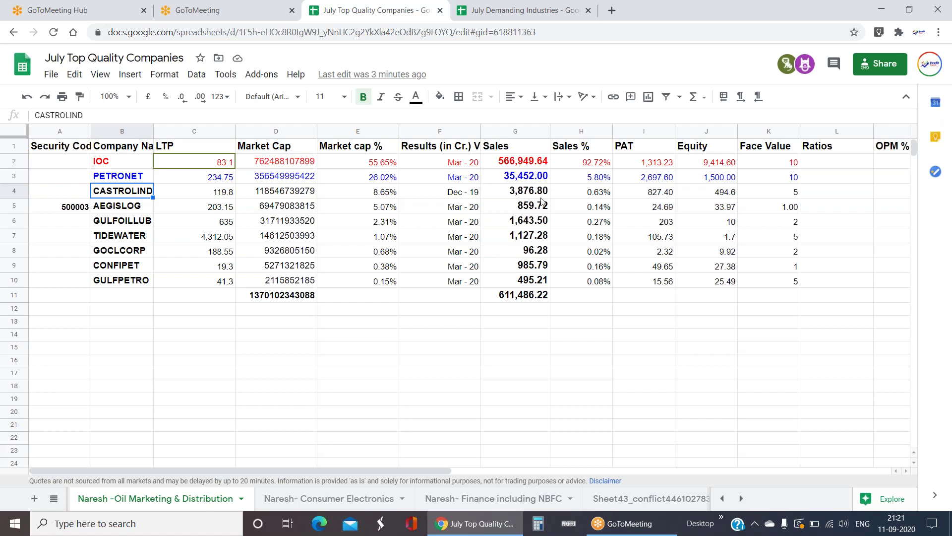
{"action": "left_click", "coordinate": [140, 165]}
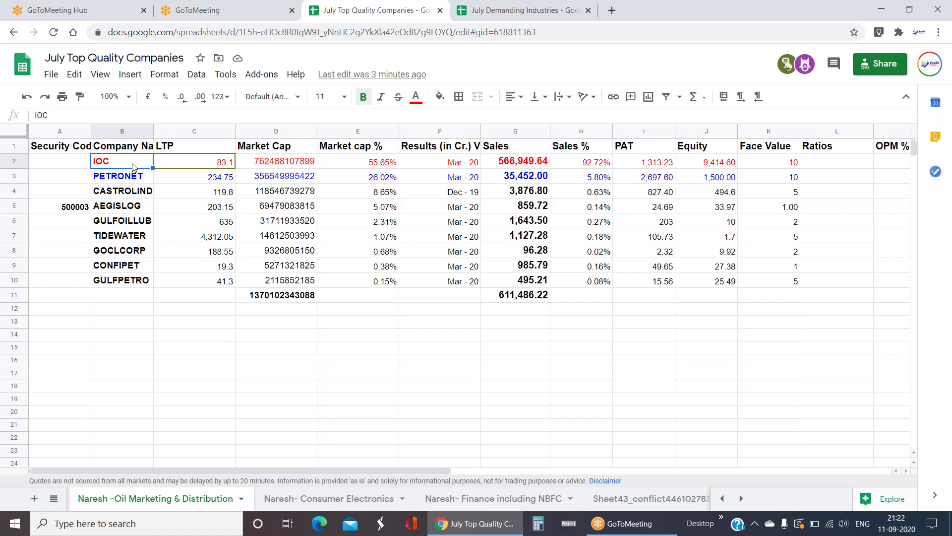
{"action": "left_click", "coordinate": [132, 194]}
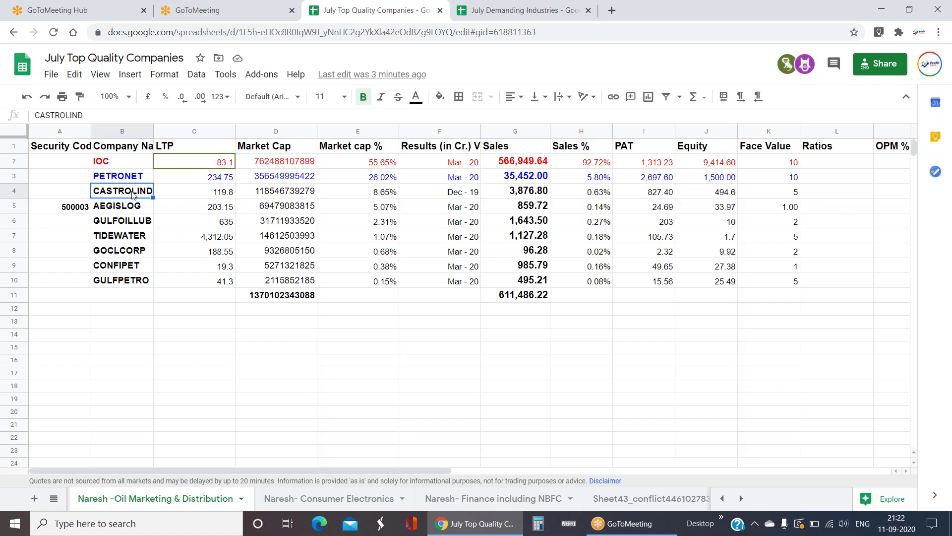
{"action": "left_click", "coordinate": [129, 166]}
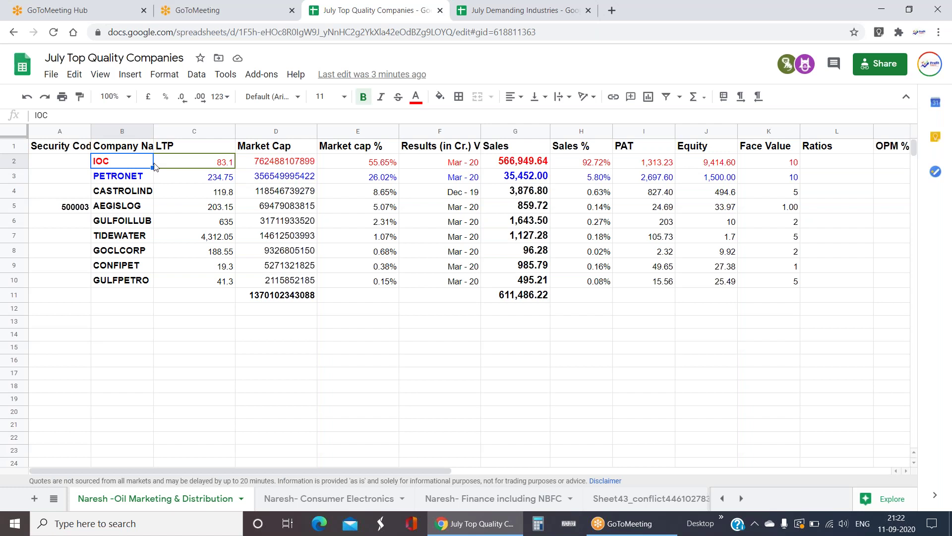
{"action": "left_click", "coordinate": [135, 179]}
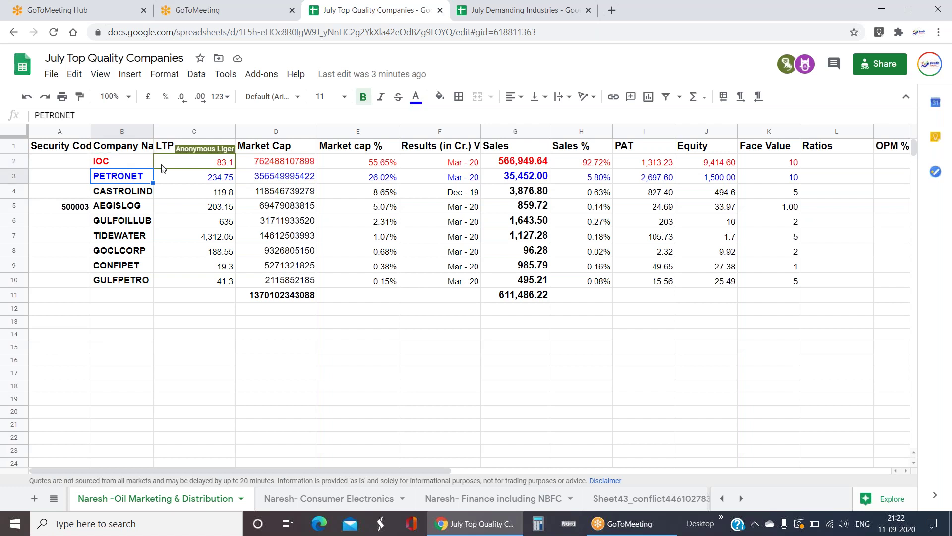
{"action": "left_click_drag", "start_coordinate": [128, 179], "coordinate": [710, 281]}
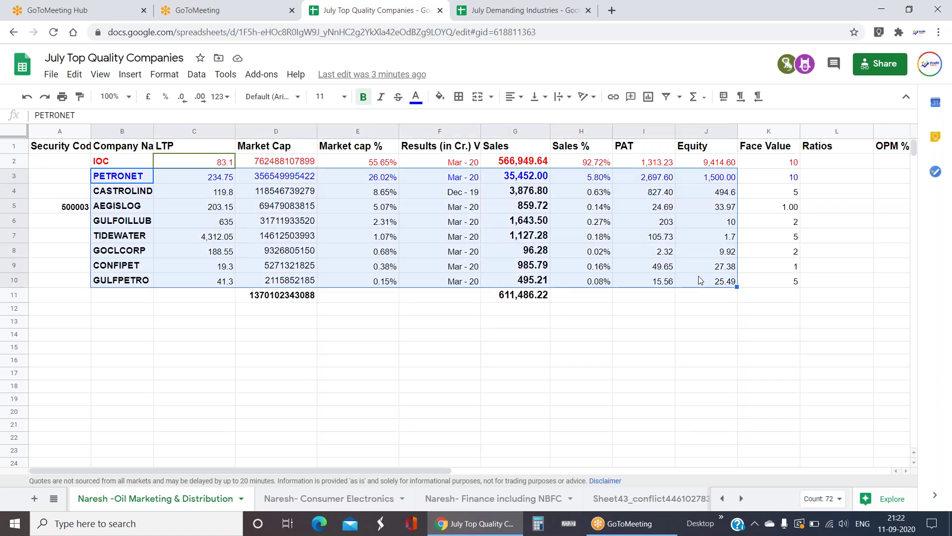
{"action": "left_click", "coordinate": [706, 347]}
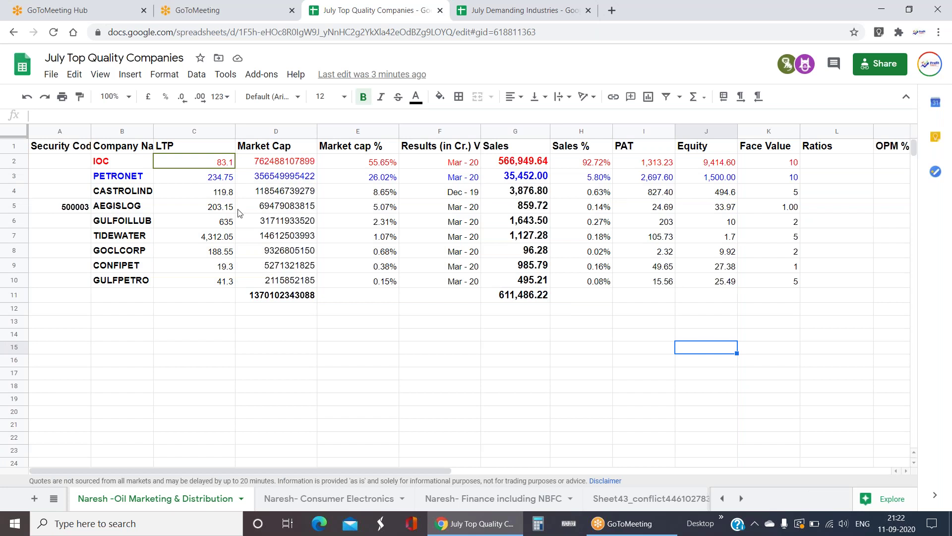
{"action": "left_click", "coordinate": [146, 181]}
{"action": "left_click", "coordinate": [148, 193]}
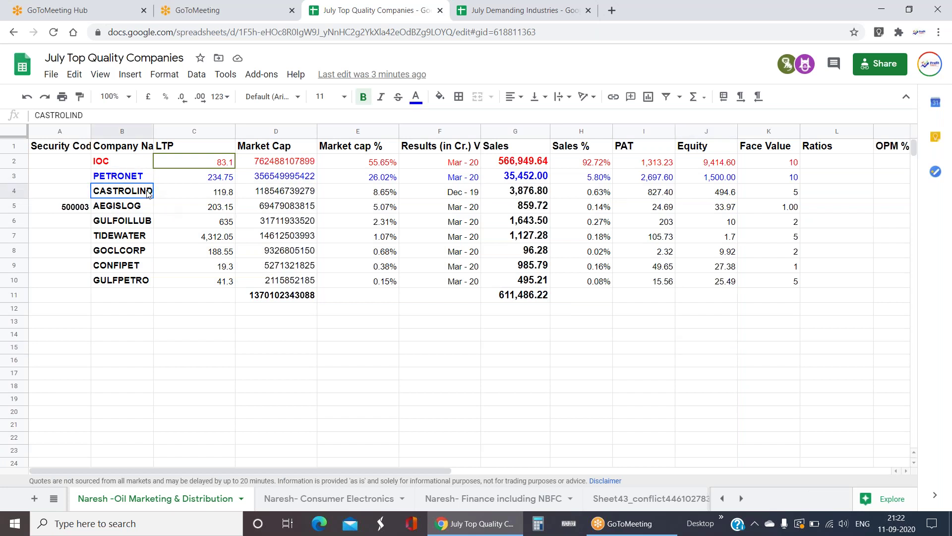
{"action": "key", "text": "Right"}
{"action": "key", "text": "Right"}
{"action": "key", "text": "Right"}
{"action": "key", "text": "Right"}
{"action": "key", "text": "Right"}
{"action": "key", "text": "Right"}
{"action": "key", "text": "Right"}
{"action": "key", "text": "Right"}
{"action": "key", "text": "Right"}
{"action": "key", "text": "Right"}
{"action": "key", "text": "Right"}
{"action": "key", "text": "Right"}
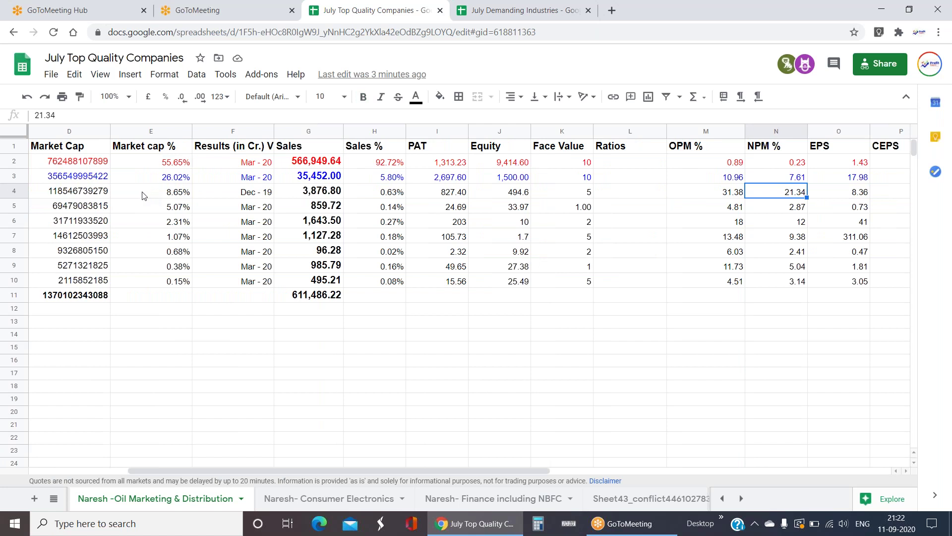
{"action": "left_click", "coordinate": [628, 146]}
{"action": "left_click", "coordinate": [639, 307], "text": "shift"}
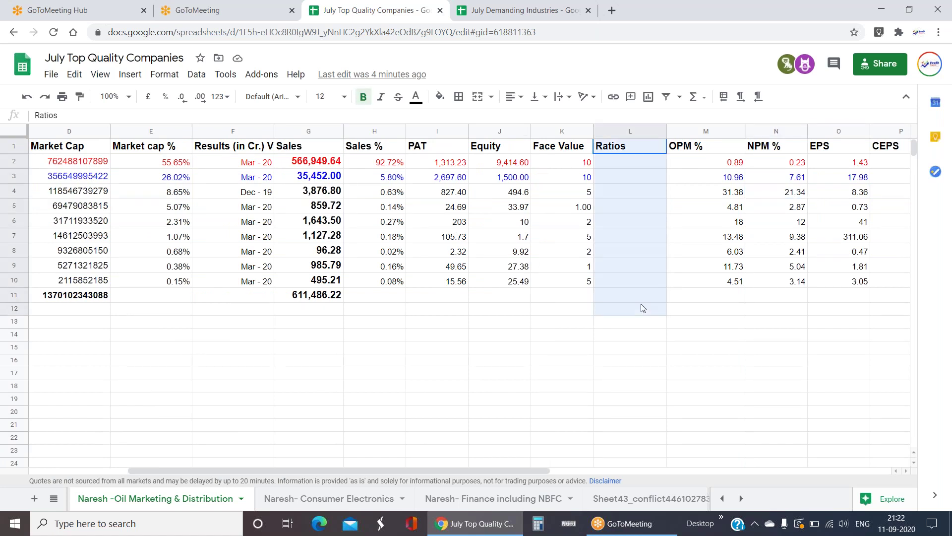
{"action": "left_click", "coordinate": [631, 362]}
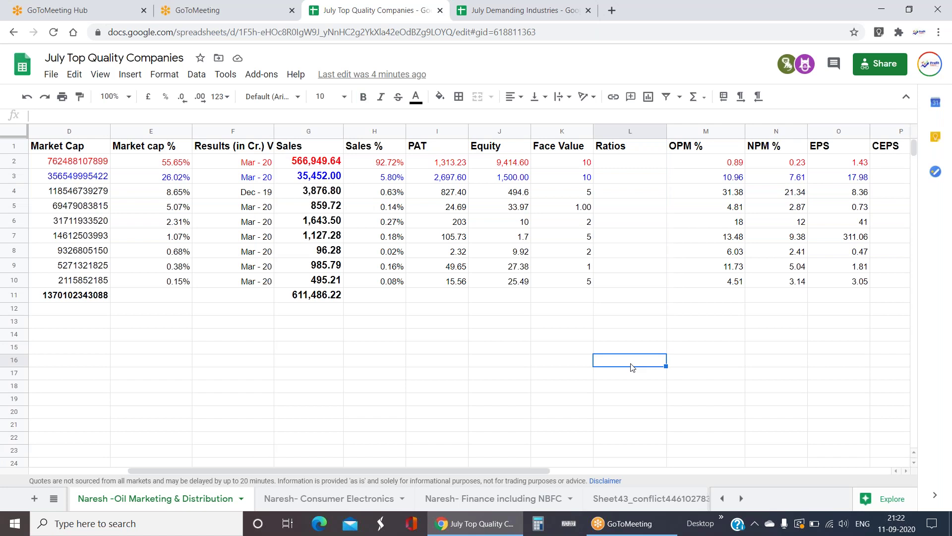
{"action": "key", "text": "Left"}
{"action": "key", "text": "Left"}
{"action": "key", "text": "Left"}
{"action": "key", "text": "Left"}
{"action": "key", "text": "Left"}
{"action": "key", "text": "Left"}
{"action": "key", "text": "Left"}
{"action": "key", "text": "Left"}
{"action": "key", "text": "Left"}
{"action": "key", "text": "Left"}
{"action": "key", "text": "Left"}
{"action": "key", "text": "Up"}
{"action": "key", "text": "Up"}
{"action": "key", "text": "Up"}
{"action": "key", "text": "Up"}
{"action": "key", "text": "Up"}
{"action": "key", "text": "Up"}
{"action": "key", "text": "Up"}
{"action": "key", "text": "Up"}
{"action": "key", "text": "Up"}
{"action": "key", "text": "Up"}
{"action": "key", "text": "Up"}
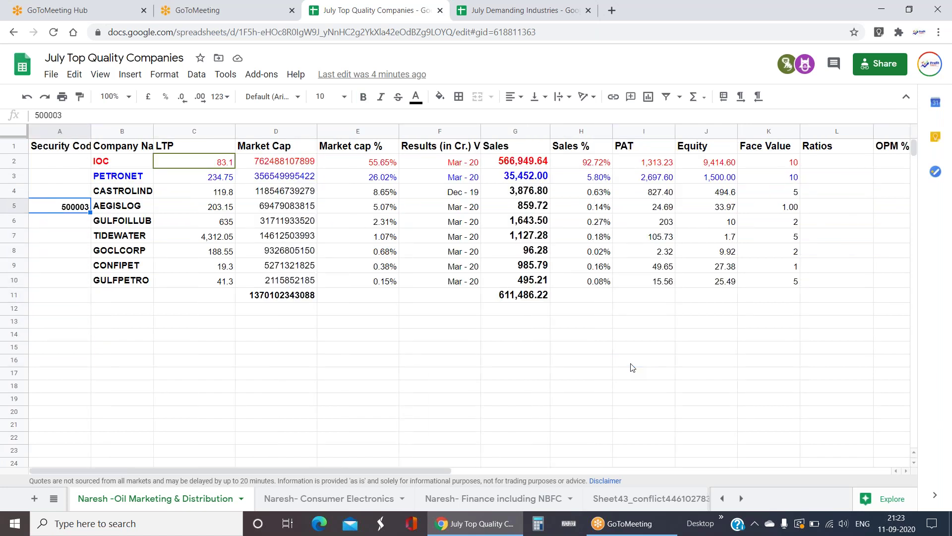
{"action": "key", "text": "Up"}
{"action": "key", "text": "Right"}
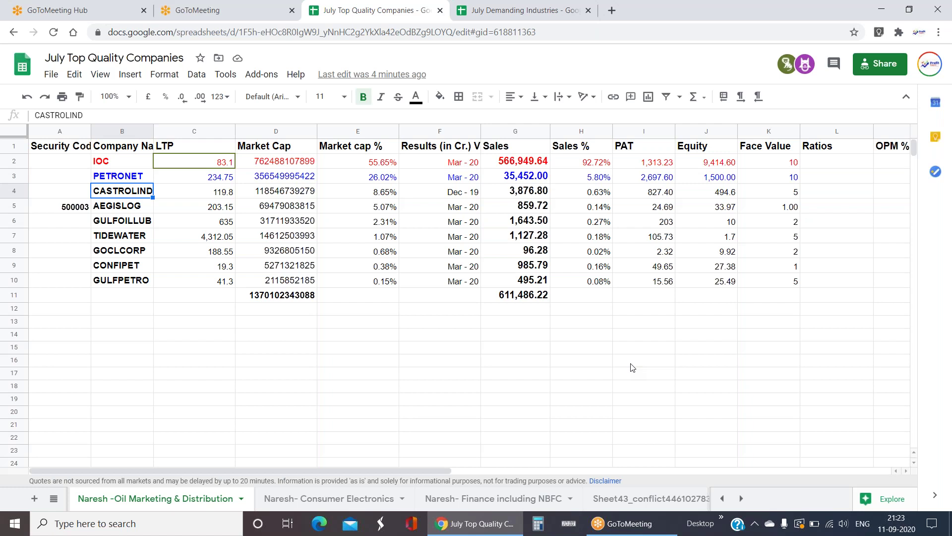
{"action": "left_click_drag", "start_coordinate": [128, 281], "coordinate": [125, 178]}
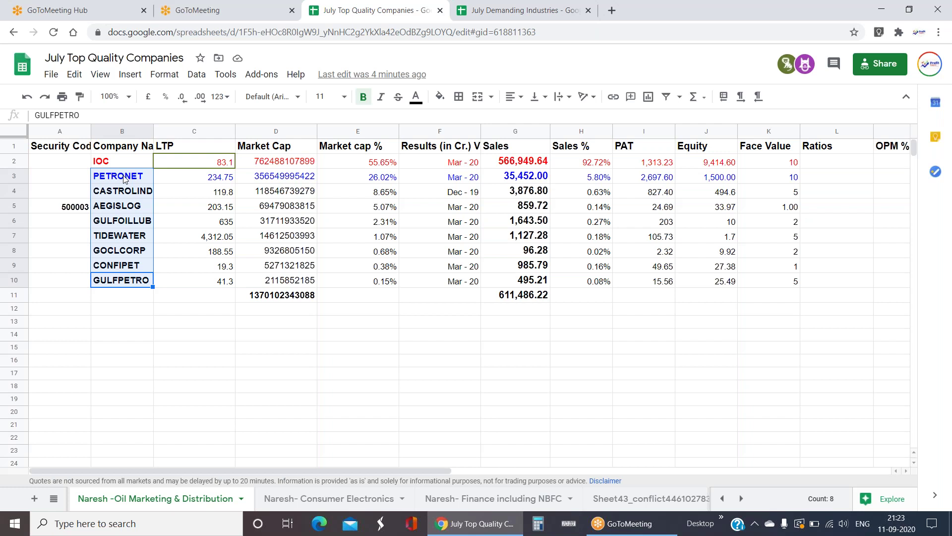
{"action": "left_click", "coordinate": [124, 178]}
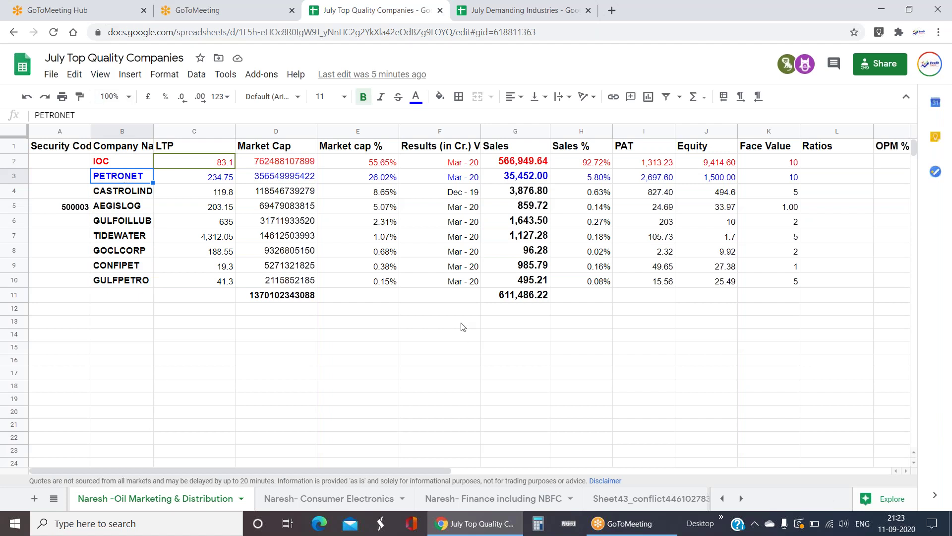
{"action": "left_click", "coordinate": [260, 354]}
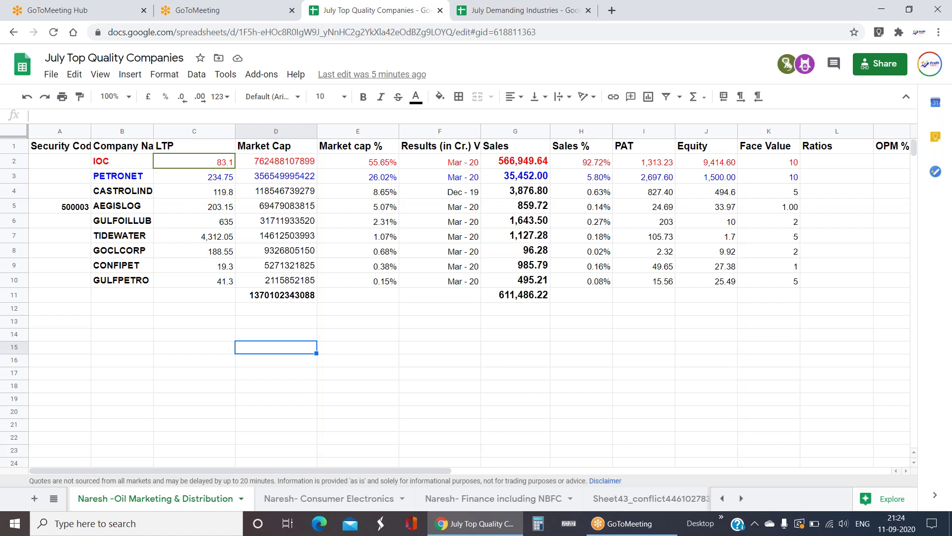
{"action": "left_click", "coordinate": [115, 235]}
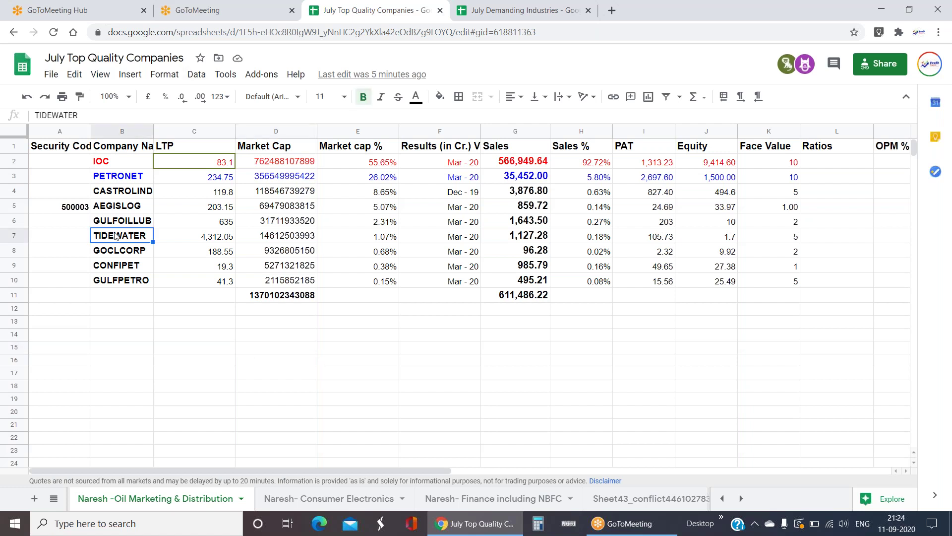
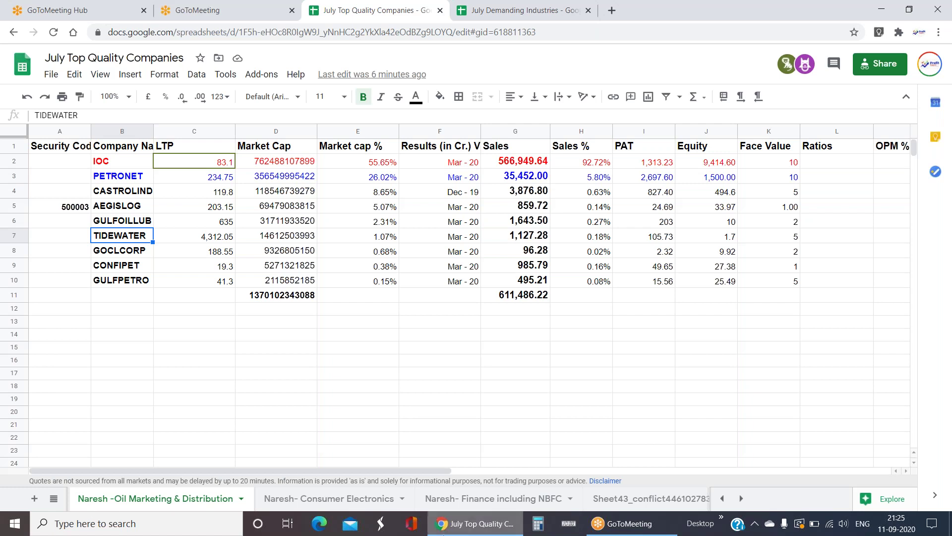
- Check the Finance (including NBFCs) row on Demanding Industries, then open the Naresh- Finance including NBFC tab
{"action": "left_click", "coordinate": [54, 498]}
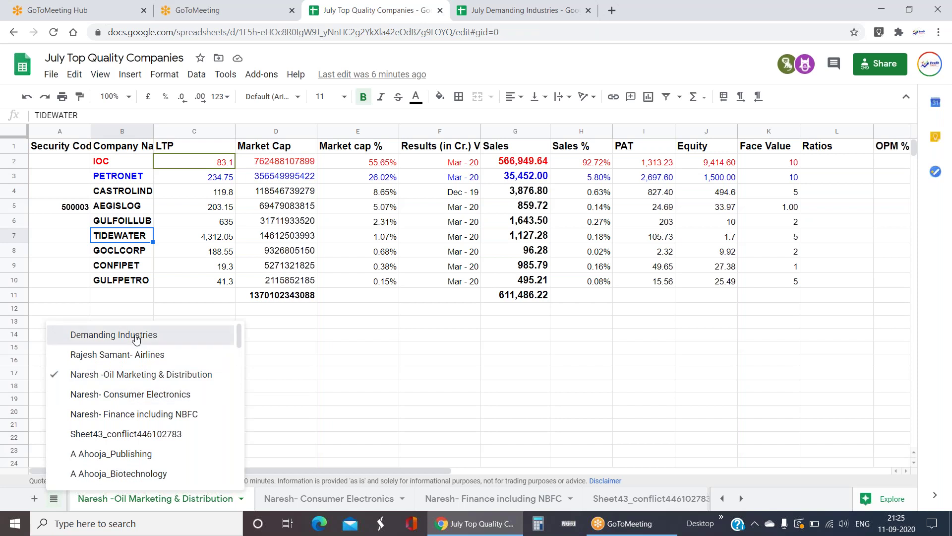
{"action": "left_click", "coordinate": [136, 340]}
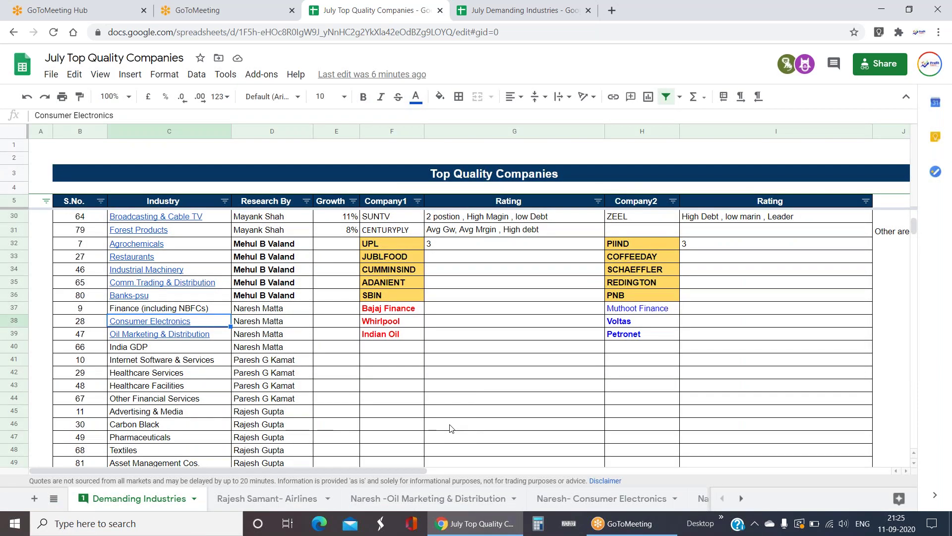
{"action": "left_click", "coordinate": [145, 309]}
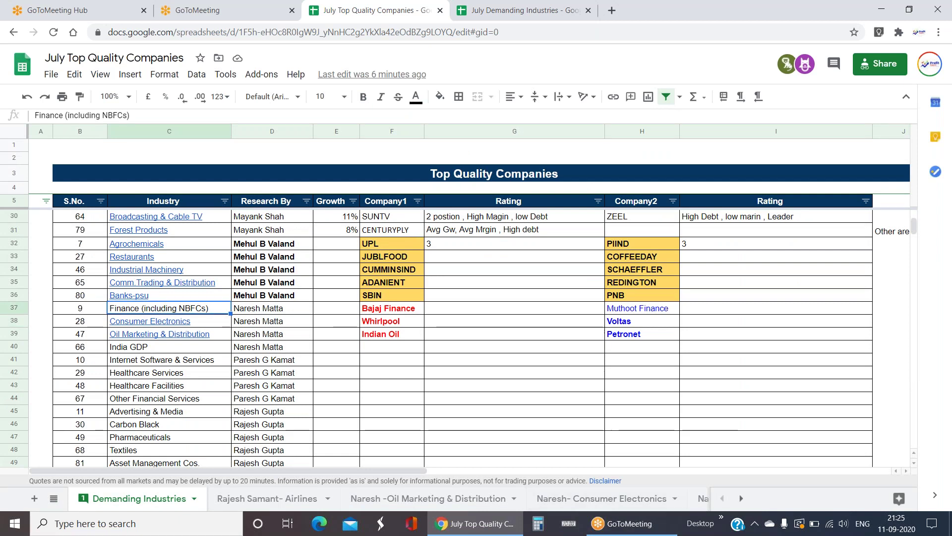
{"action": "left_click", "coordinate": [741, 498]}
{"action": "left_click", "coordinate": [159, 499]}
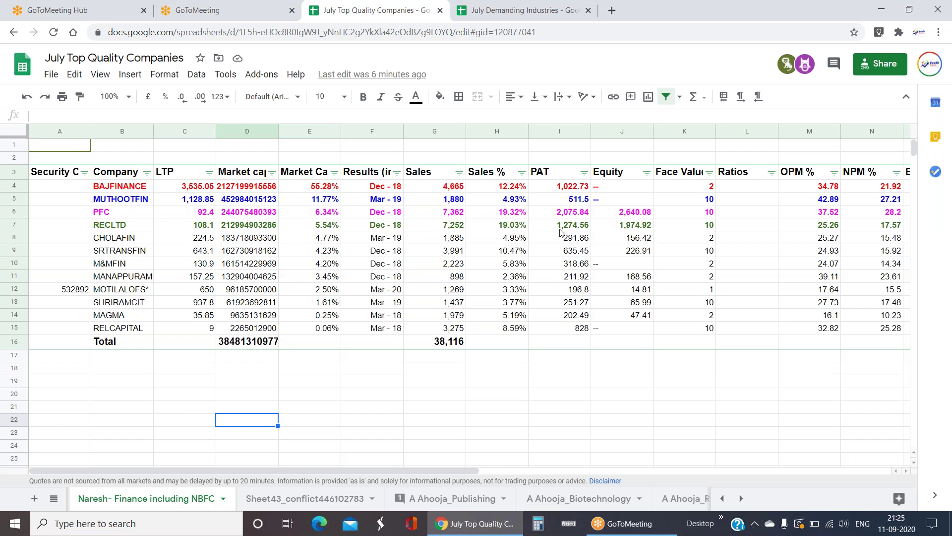
{"action": "left_click", "coordinate": [512, 189]}
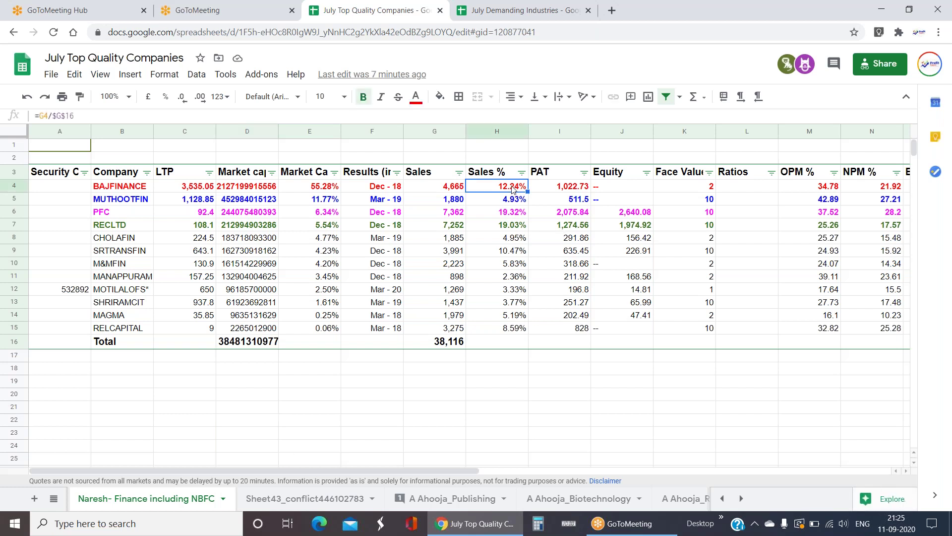
{"action": "key", "text": "Left"}
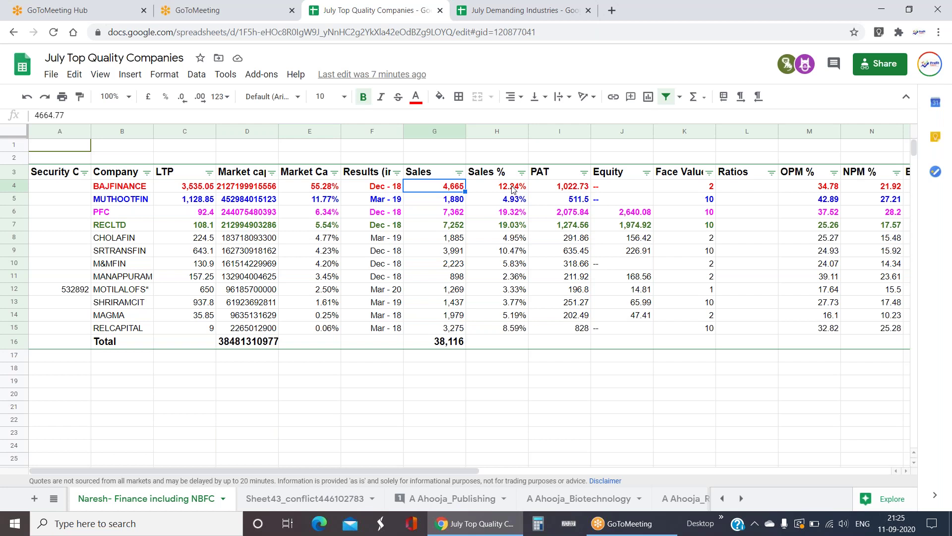
{"action": "key", "text": "Down"}
{"action": "key", "text": "Down"}
{"action": "key", "text": "Down"}
{"action": "key", "text": "Up"}
{"action": "key", "text": "Up"}
{"action": "key", "text": "Up"}
{"action": "key", "text": "Right"}
{"action": "key", "text": "Right"}
{"action": "key", "text": "Right"}
{"action": "key", "text": "Right"}
{"action": "key", "text": "Right"}
{"action": "key", "text": "Right"}
{"action": "key", "text": "Right"}
{"action": "key", "text": "Down"}
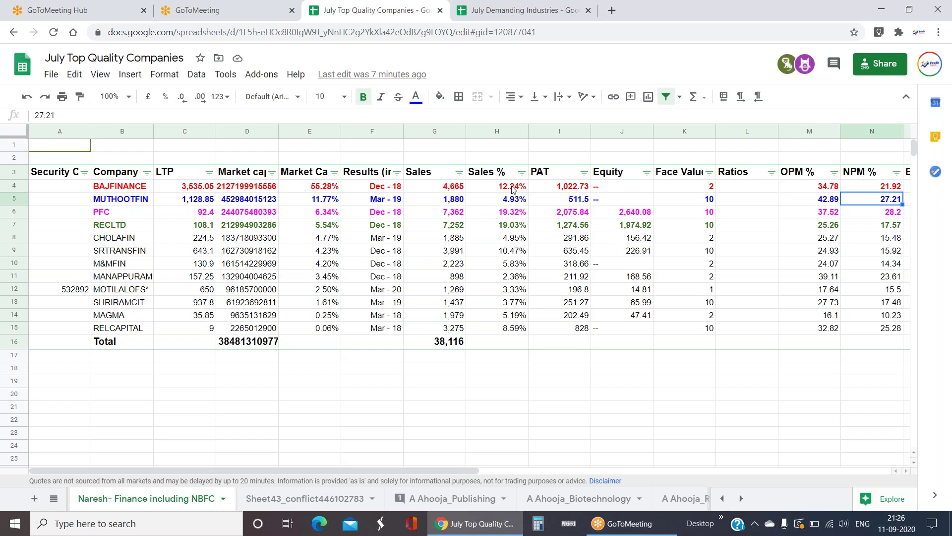
{"action": "key", "text": "Down"}
{"action": "key", "text": "Down"}
{"action": "key", "text": "Down"}
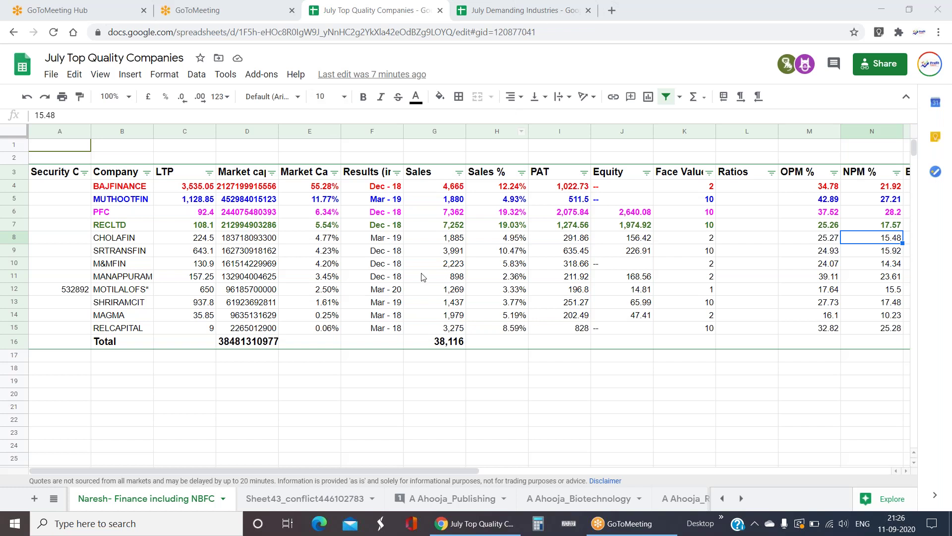
{"action": "left_click", "coordinate": [437, 191]}
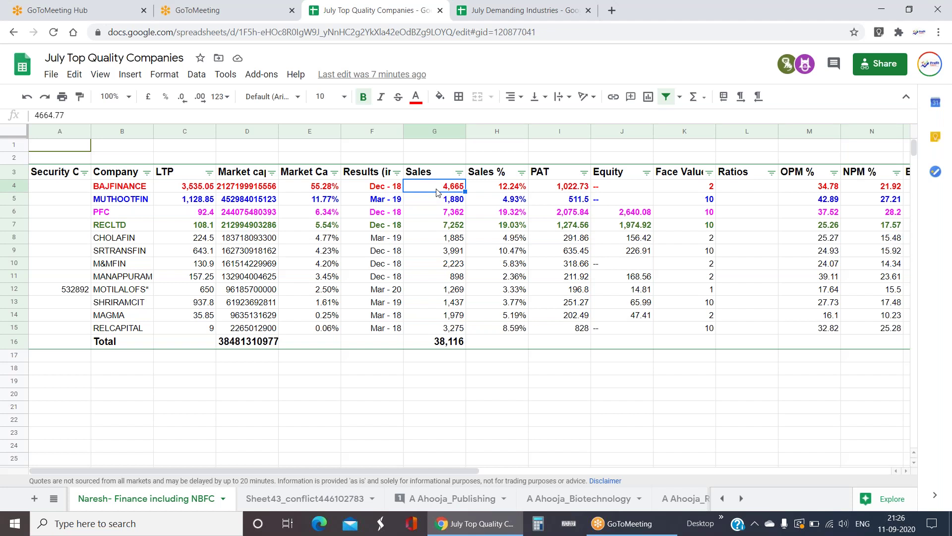
{"action": "left_click", "coordinate": [453, 216]}
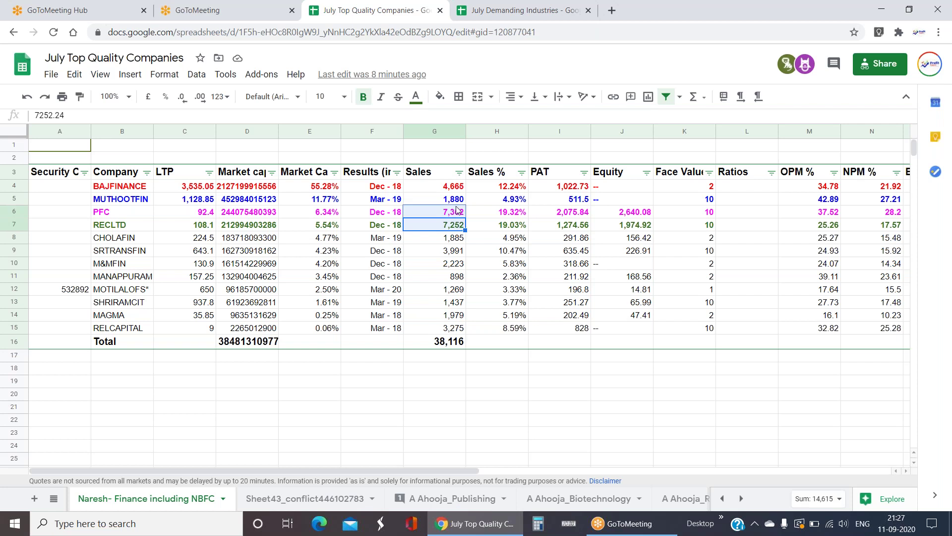
{"action": "left_click", "coordinate": [456, 186]}
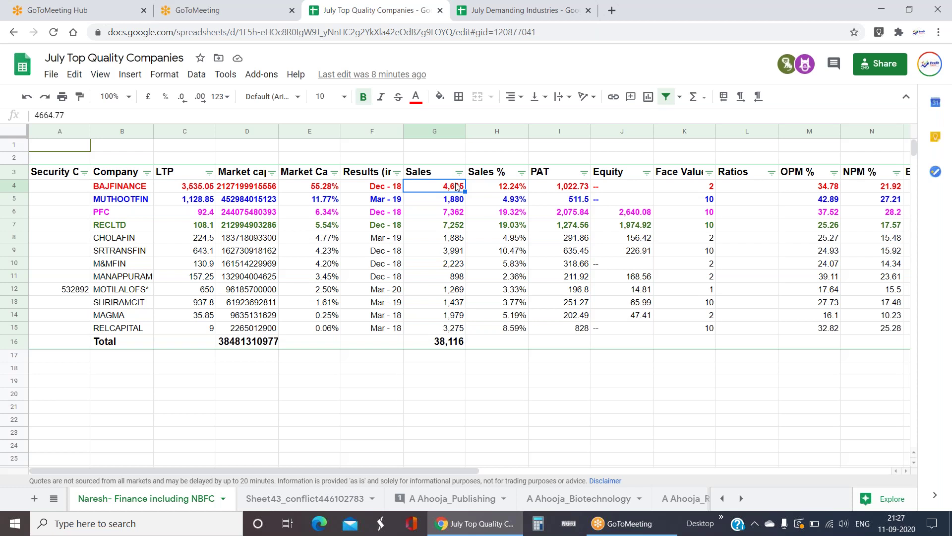
{"action": "left_click", "coordinate": [139, 205]}
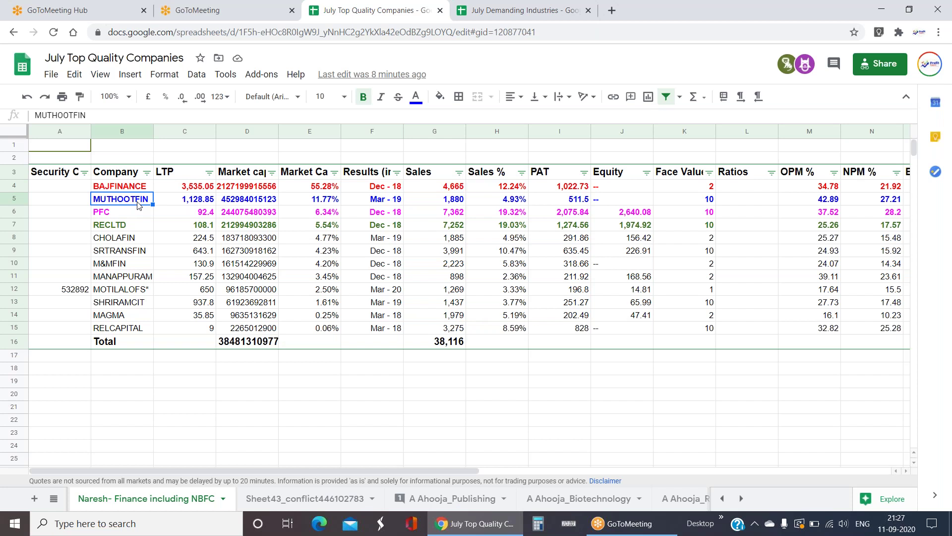
{"action": "left_click", "coordinate": [450, 205]}
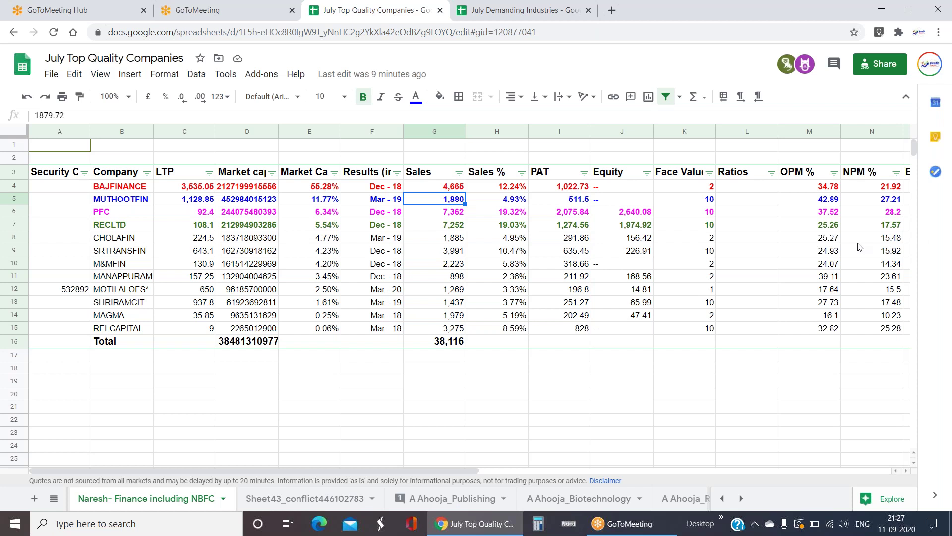
{"action": "left_click", "coordinate": [889, 187]}
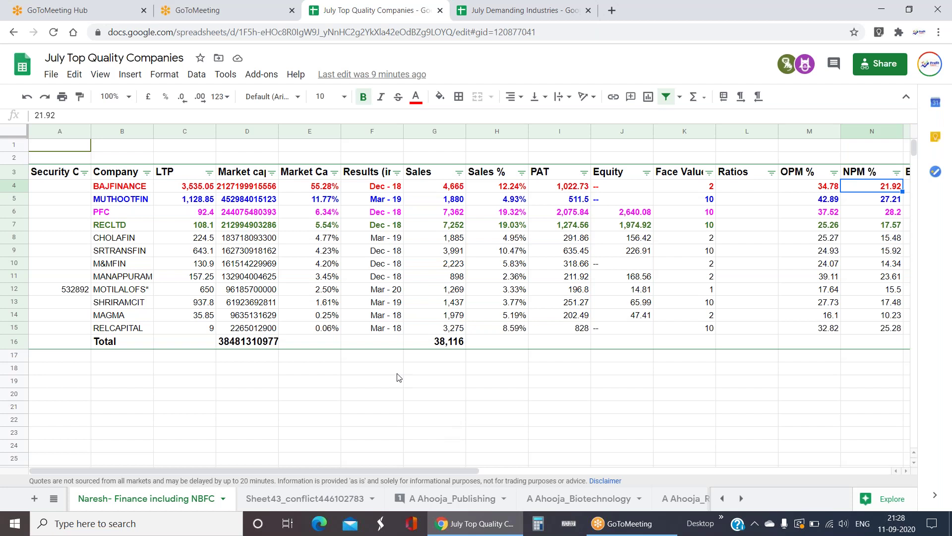
{"action": "left_click", "coordinate": [54, 498]}
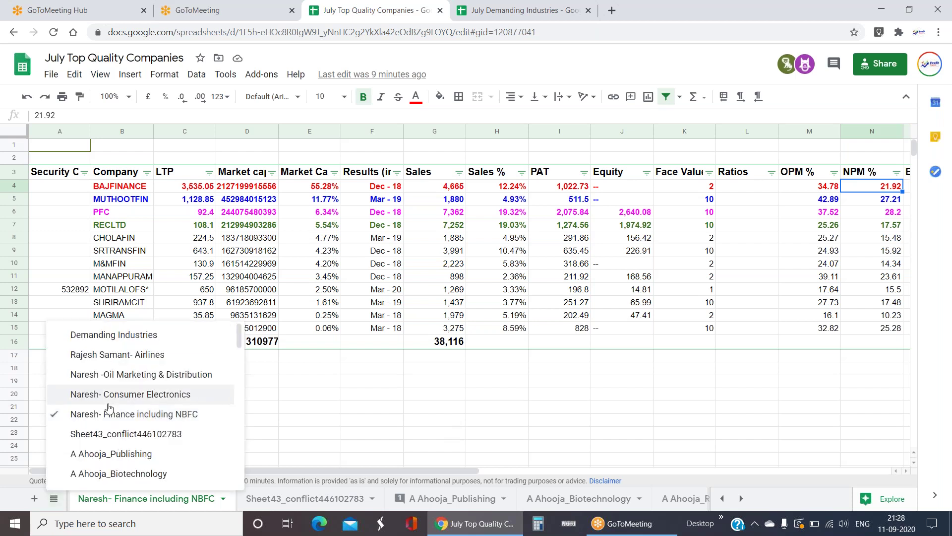
{"action": "left_click", "coordinate": [771, 399]}
{"action": "left_click_drag", "start_coordinate": [755, 188], "coordinate": [752, 334]}
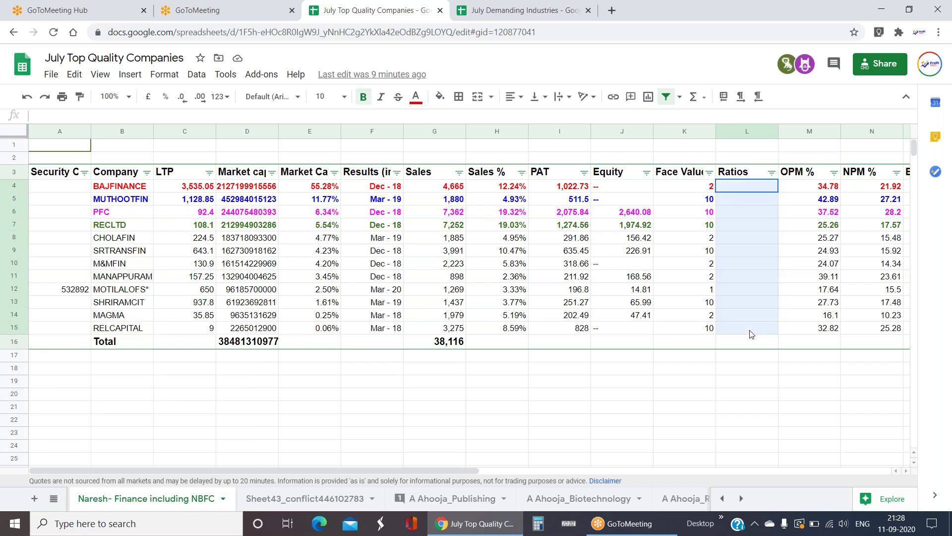
{"action": "left_click", "coordinate": [759, 228]}
{"action": "key", "text": "Right"}
{"action": "key", "text": "Right"}
{"action": "key", "text": "Left"}
{"action": "key", "text": "Left"}
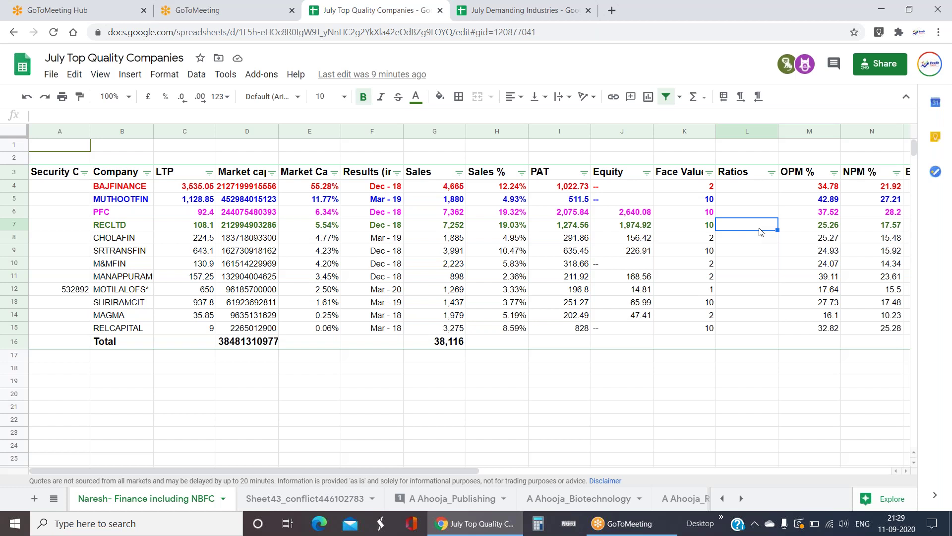
- Change header L3 from Ratios to 'npa' and switch back to the Demanding Industries sheet
{"action": "left_click", "coordinate": [750, 172]}
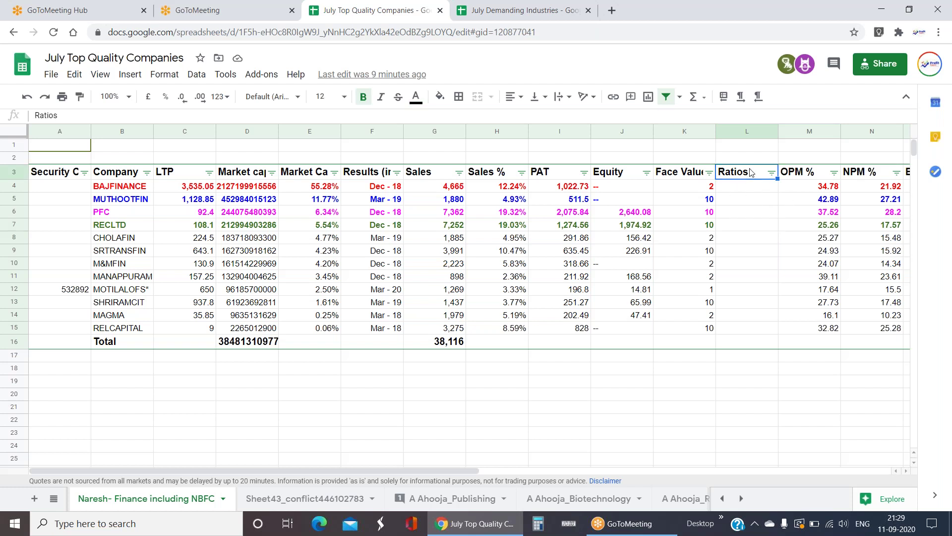
{"action": "type", "text": "np"}
{"action": "type", "text": "%"}
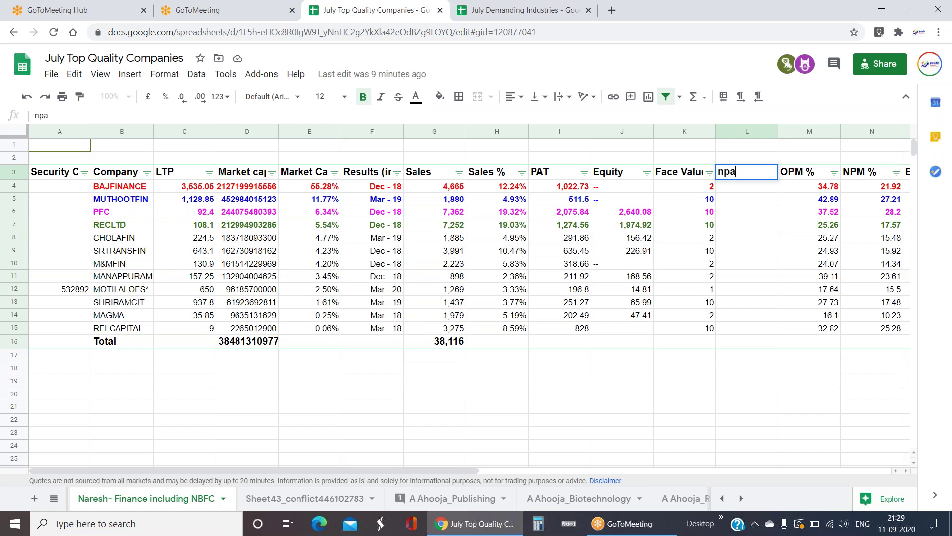
{"action": "key", "text": "BackSpace"}
{"action": "key", "text": "BackSpace"}
{"action": "key", "text": "BackSpace"}
{"action": "type", "text": "npa"}
{"action": "key", "text": "Return"}
{"action": "key", "text": "Down"}
{"action": "key", "text": "Down"}
{"action": "key", "text": "Down"}
{"action": "key", "text": "Down"}
{"action": "key", "text": "Down"}
{"action": "key", "text": "Down"}
{"action": "key", "text": "Down"}
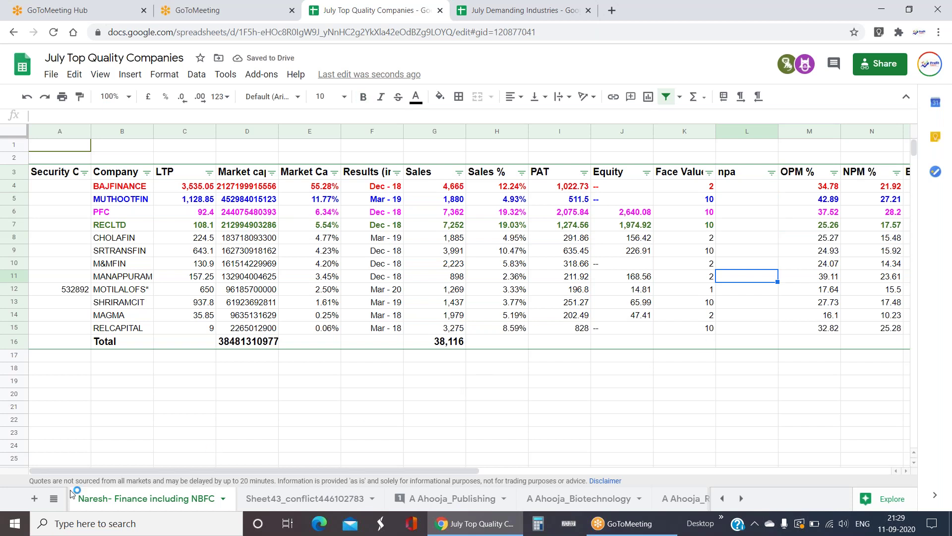
{"action": "left_click", "coordinate": [54, 499]}
{"action": "left_click", "coordinate": [151, 335]}
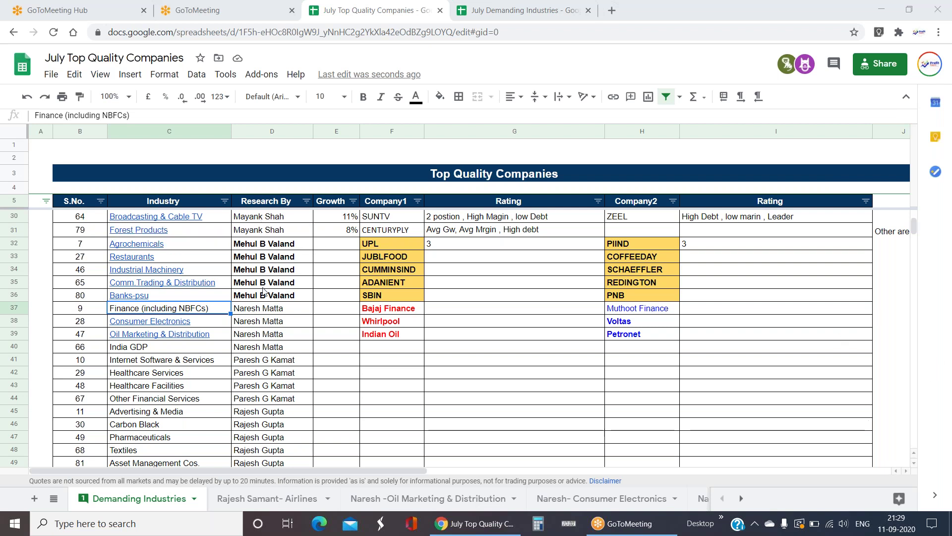
{"action": "left_click_drag", "start_coordinate": [278, 244], "coordinate": [271, 298]}
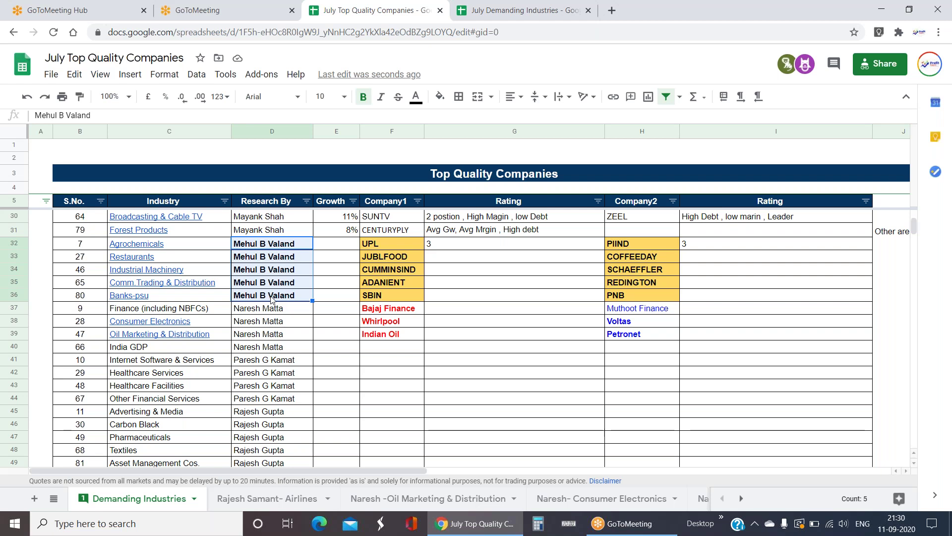
{"action": "left_click", "coordinate": [283, 244]}
{"action": "left_click", "coordinate": [288, 299], "text": "shift"}
{"action": "left_click", "coordinate": [127, 245]}
{"action": "left_click", "coordinate": [174, 268]}
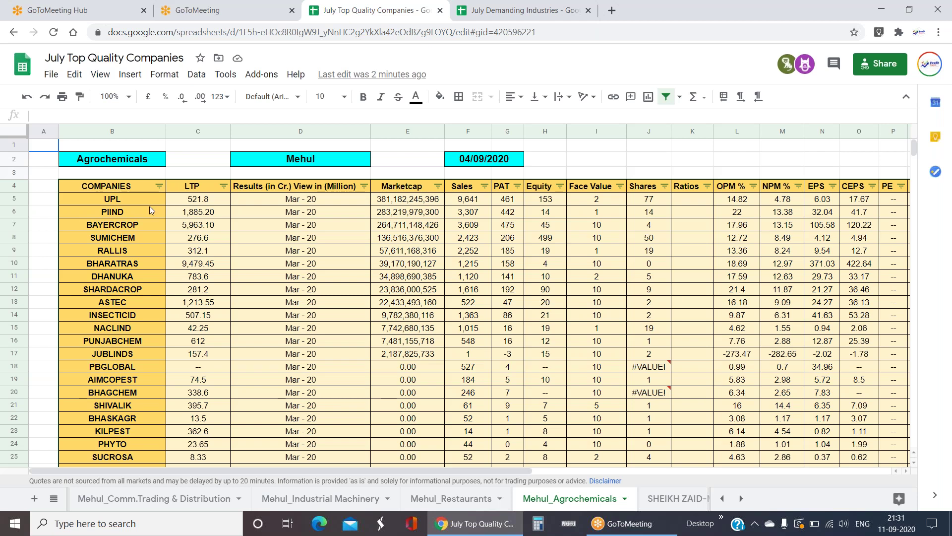
{"action": "left_click", "coordinate": [133, 202]}
{"action": "left_click_drag", "start_coordinate": [318, 201], "coordinate": [351, 242]}
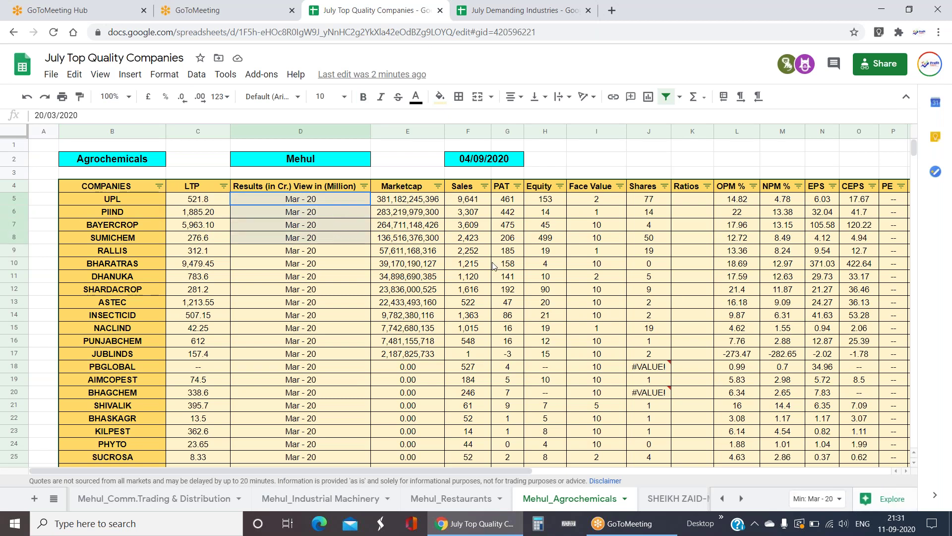
{"action": "left_click_drag", "start_coordinate": [493, 265], "coordinate": [506, 241]}
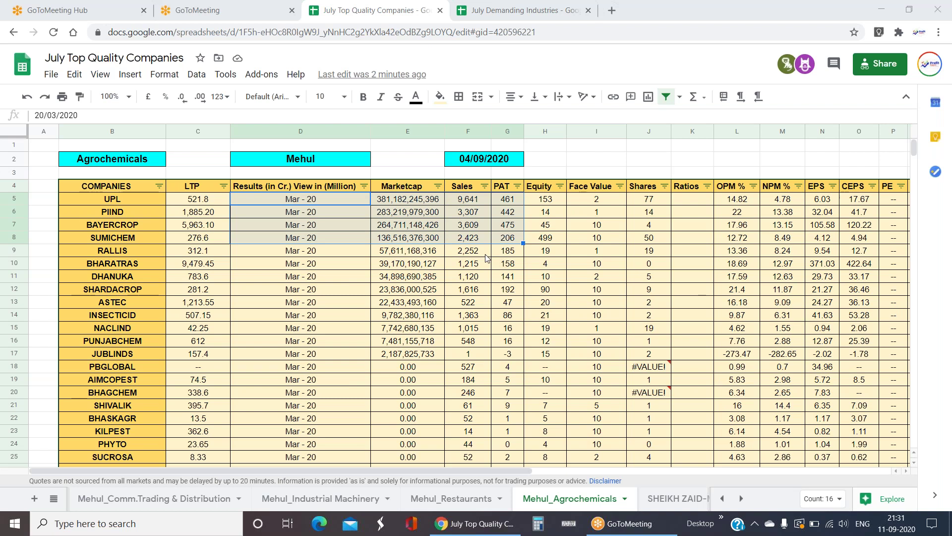
{"action": "left_click", "coordinate": [486, 254]}
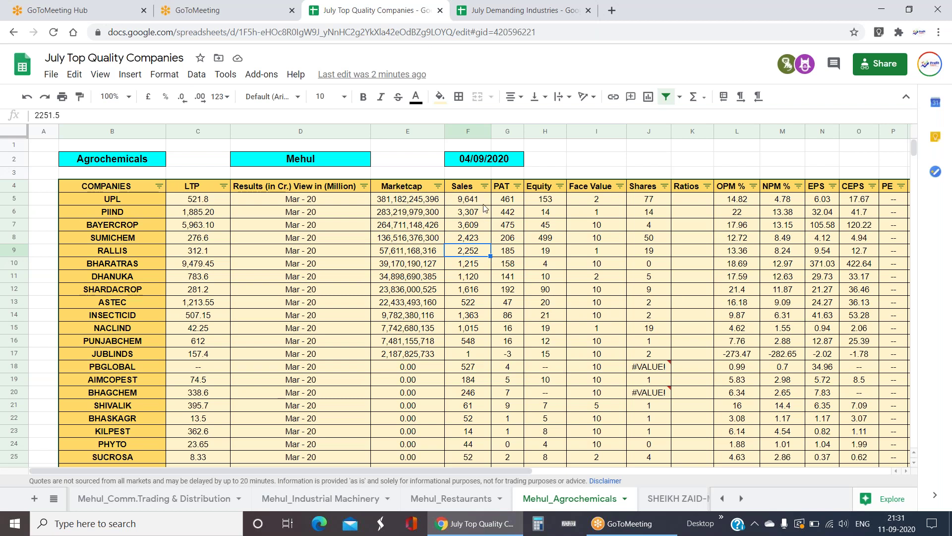
{"action": "left_click_drag", "start_coordinate": [468, 199], "coordinate": [468, 457]}
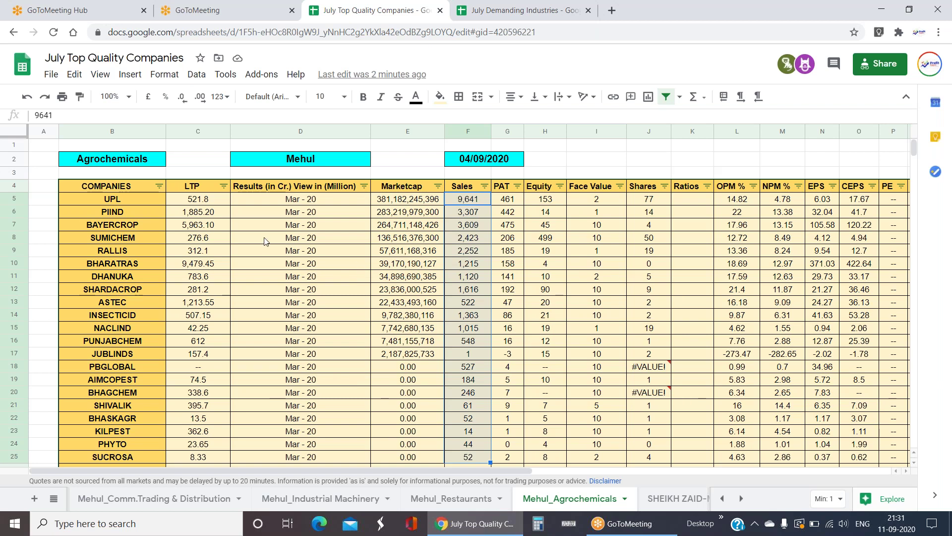
{"action": "left_click", "coordinate": [139, 201]}
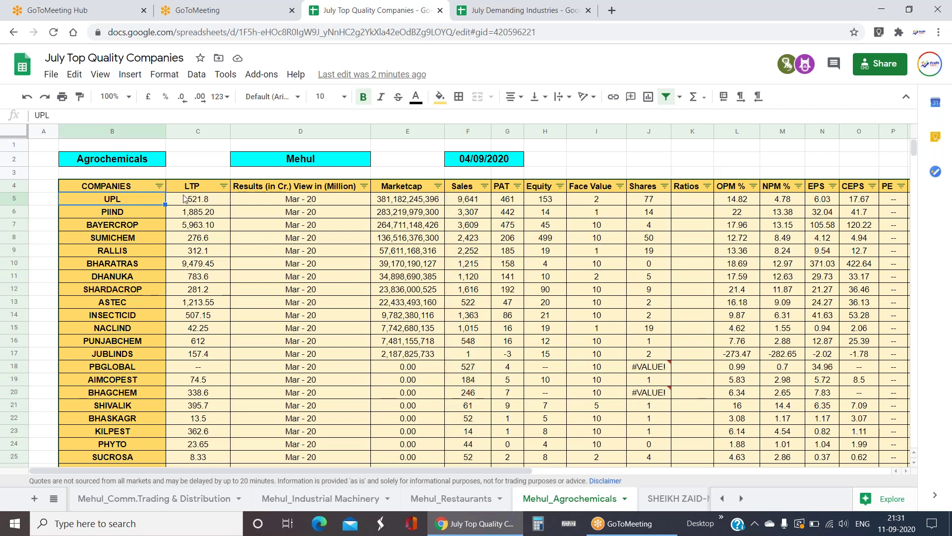
{"action": "left_click", "coordinate": [252, 256]}
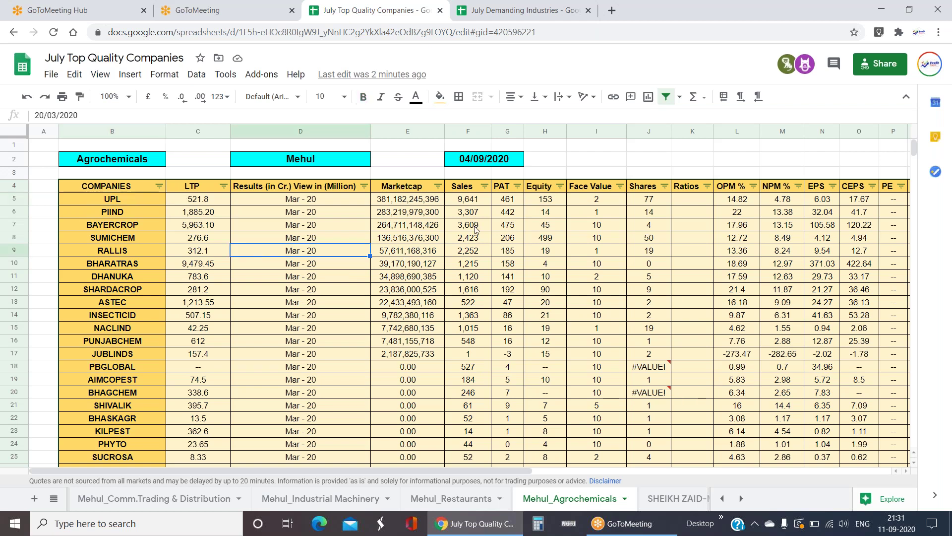
{"action": "left_click", "coordinate": [483, 199]}
{"action": "left_click", "coordinate": [480, 213]}
{"action": "key", "text": "Down"}
{"action": "key", "text": "Down"}
{"action": "key", "text": "Down"}
{"action": "key", "text": "Down"}
{"action": "left_click", "coordinate": [473, 204]}
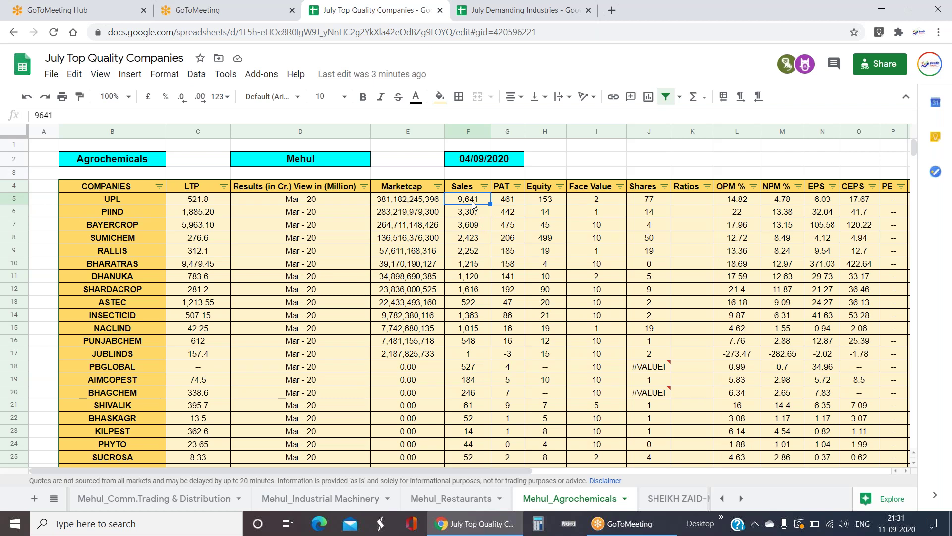
{"action": "left_click", "coordinate": [477, 303]}
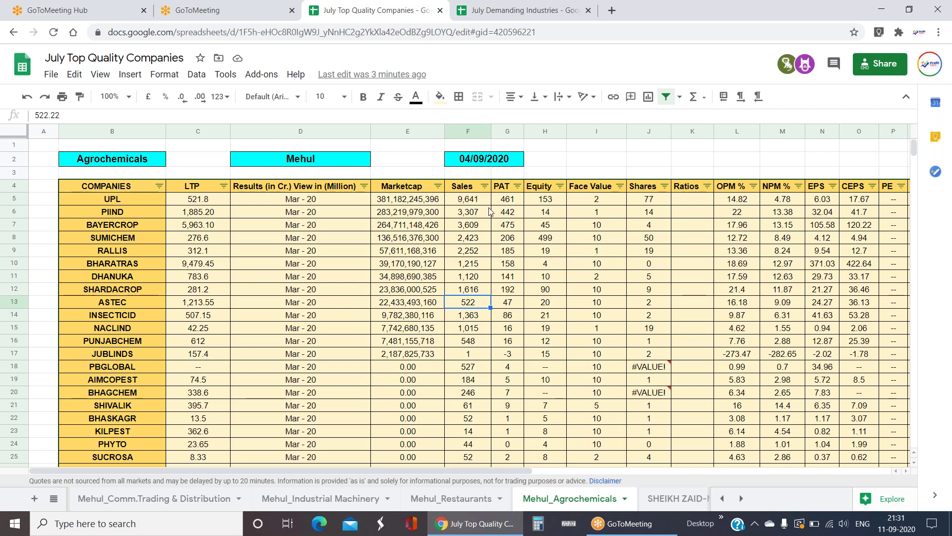
{"action": "left_click_drag", "start_coordinate": [480, 204], "coordinate": [527, 229]}
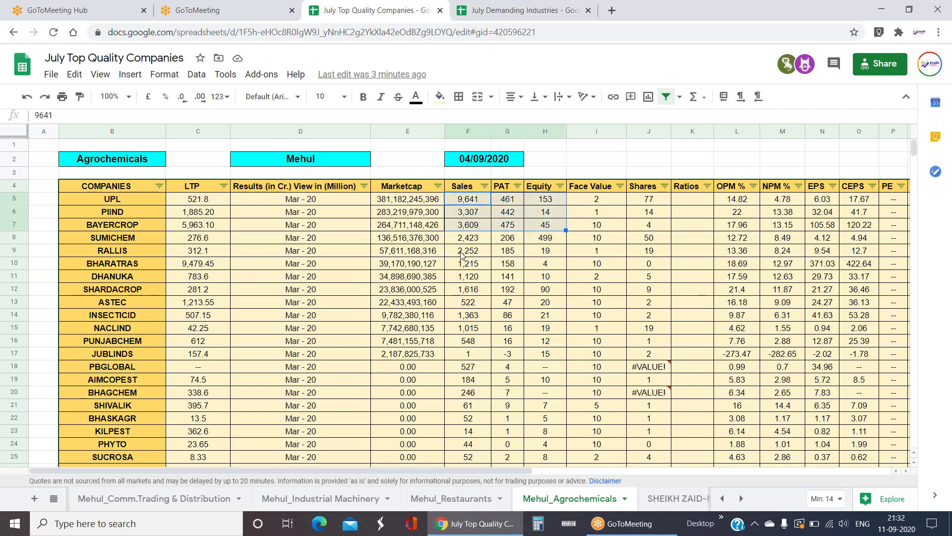
{"action": "key", "text": "Escape"}
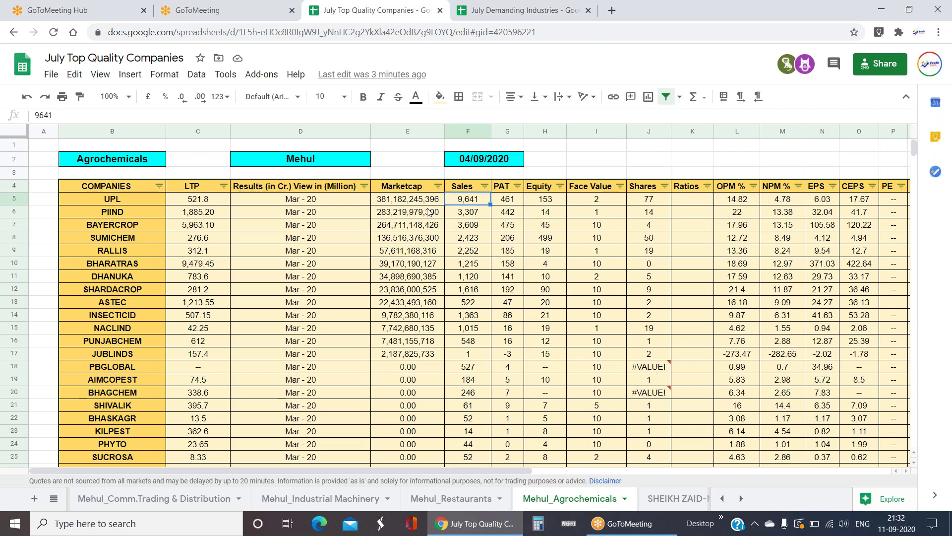
{"action": "left_click_drag", "start_coordinate": [112, 199], "coordinate": [537, 206]}
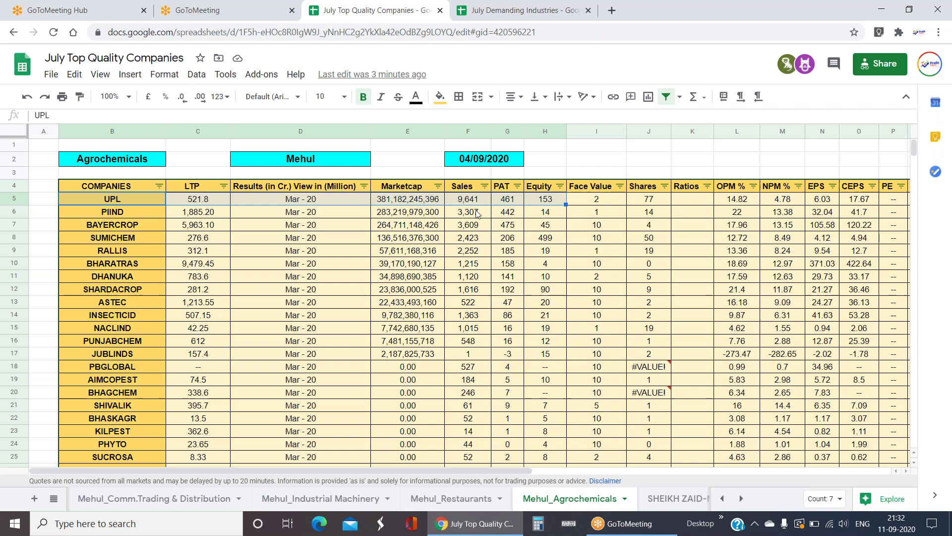
{"action": "left_click_drag", "start_coordinate": [475, 212], "coordinate": [472, 331]}
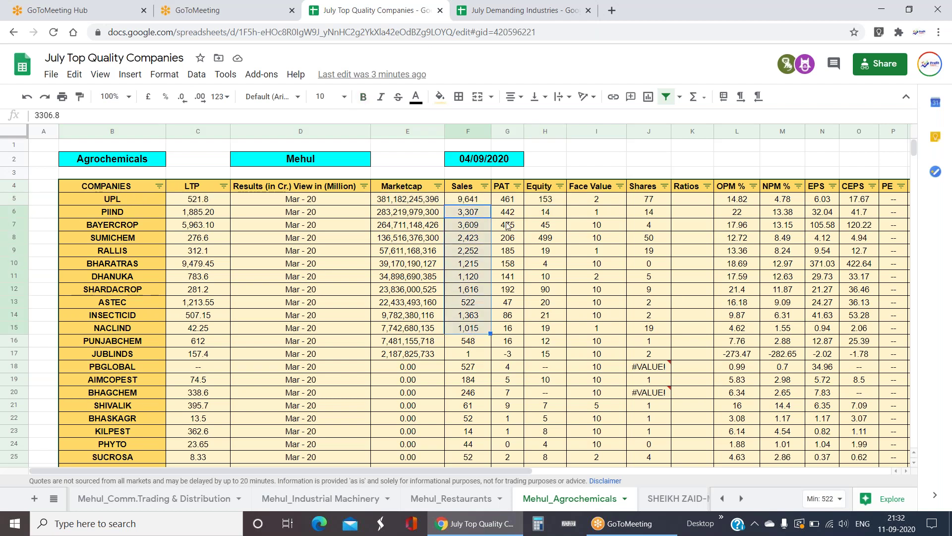
{"action": "left_click", "coordinate": [513, 201]}
{"action": "key", "text": "Left"}
{"action": "key", "text": "Right"}
{"action": "key", "text": "Right"}
{"action": "key", "text": "Right"}
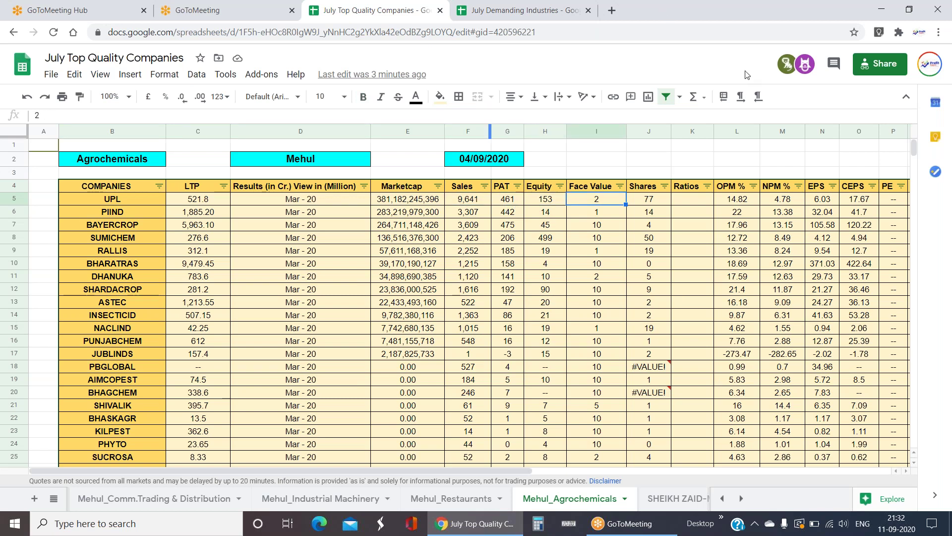
{"action": "left_click", "coordinate": [698, 219]}
{"action": "key", "text": "Right"}
{"action": "key", "text": "Right"}
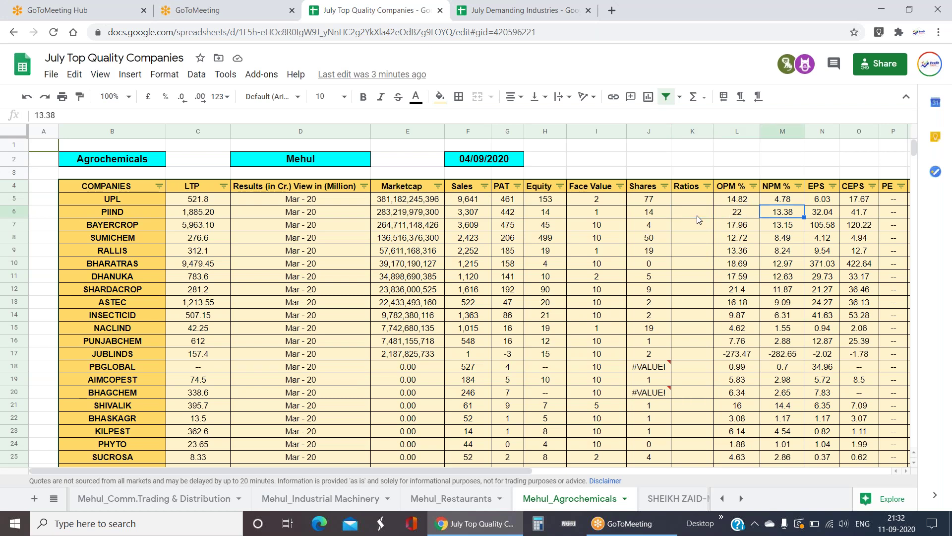
{"action": "key", "text": "Up"}
{"action": "key", "text": "Left"}
{"action": "key", "text": "Left"}
{"action": "key", "text": "Right"}
{"action": "key", "text": "Right"}
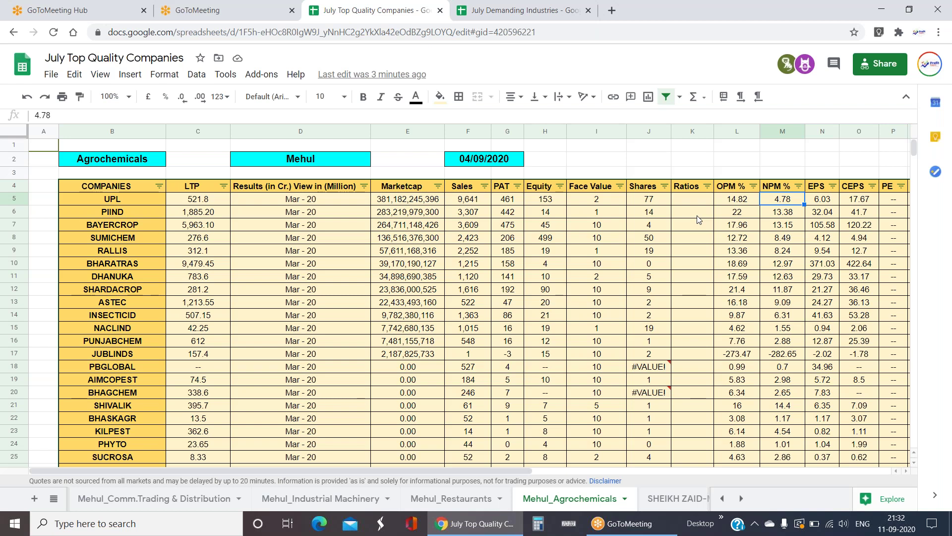
{"action": "key", "text": "Left"}
{"action": "key", "text": "Left"}
{"action": "key", "text": "Left"}
{"action": "key", "text": "Left"}
{"action": "key", "text": "Left"}
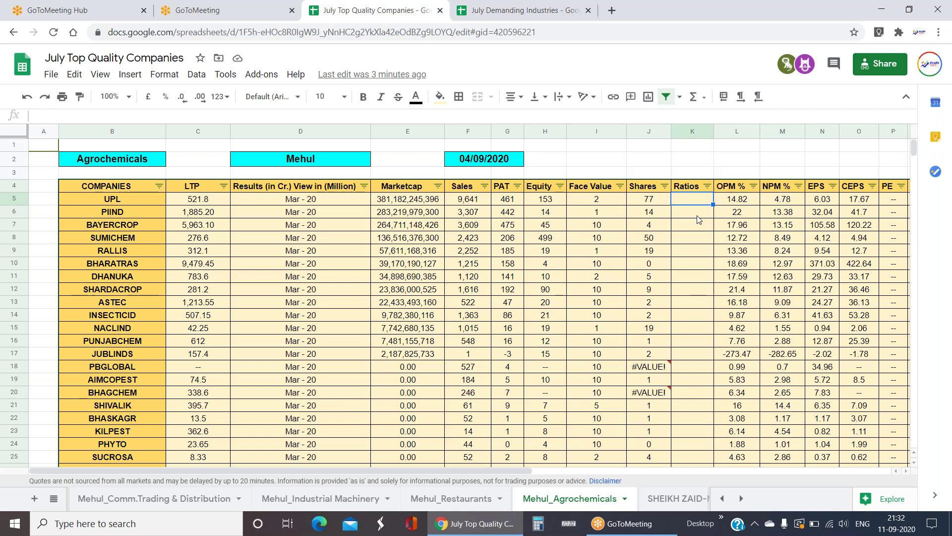
{"action": "key", "text": "Right"}
{"action": "key", "text": "Right"}
{"action": "key", "text": "Right"}
{"action": "key", "text": "Right"}
{"action": "key", "text": "Right"}
{"action": "key", "text": "Right"}
{"action": "key", "text": "Right"}
{"action": "key", "text": "Right"}
{"action": "key", "text": "Right"}
{"action": "key", "text": "Right"}
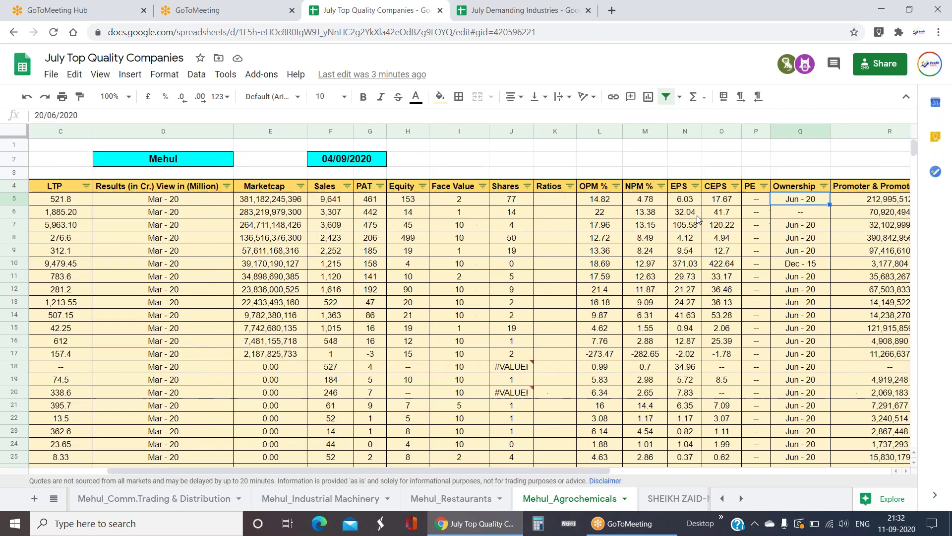
{"action": "key", "text": "Right"}
{"action": "key", "text": "Right"}
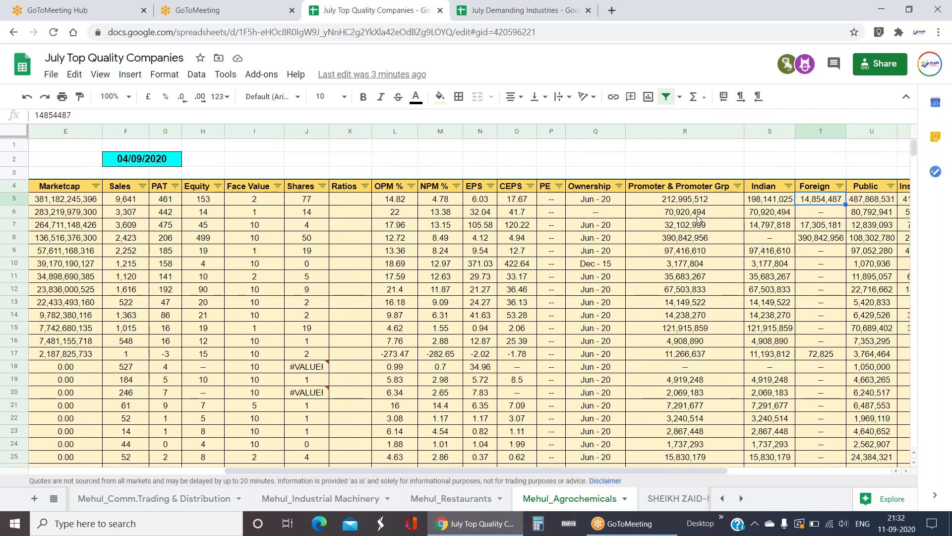
{"action": "key", "text": "Home"}
{"action": "key", "text": "Right"}
{"action": "key", "text": "Right"}
{"action": "key", "text": "Right"}
{"action": "key", "text": "Right"}
{"action": "key", "text": "Right"}
{"action": "key", "text": "Right"}
{"action": "key", "text": "Right"}
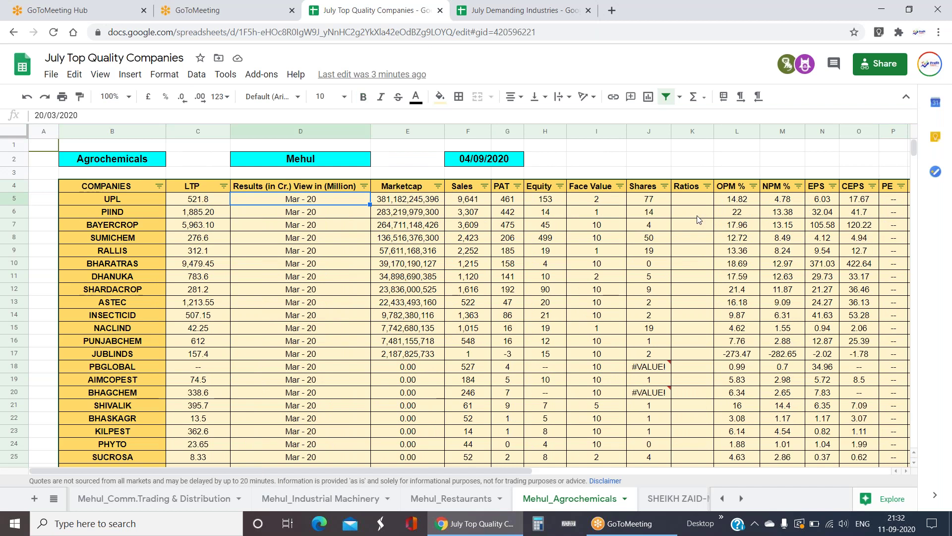
{"action": "key", "text": "Right"}
{"action": "key", "text": "Right"}
{"action": "key", "text": "Right"}
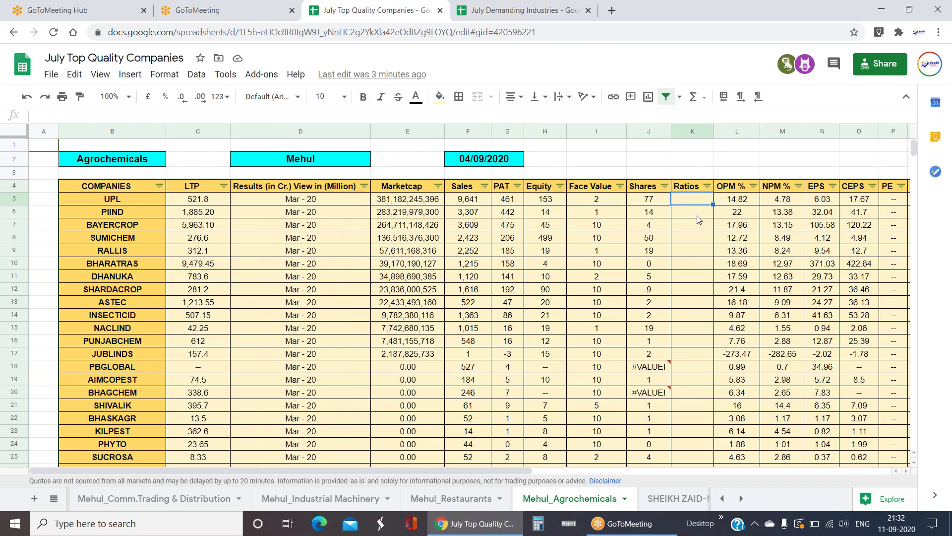
{"action": "key", "text": "Down"}
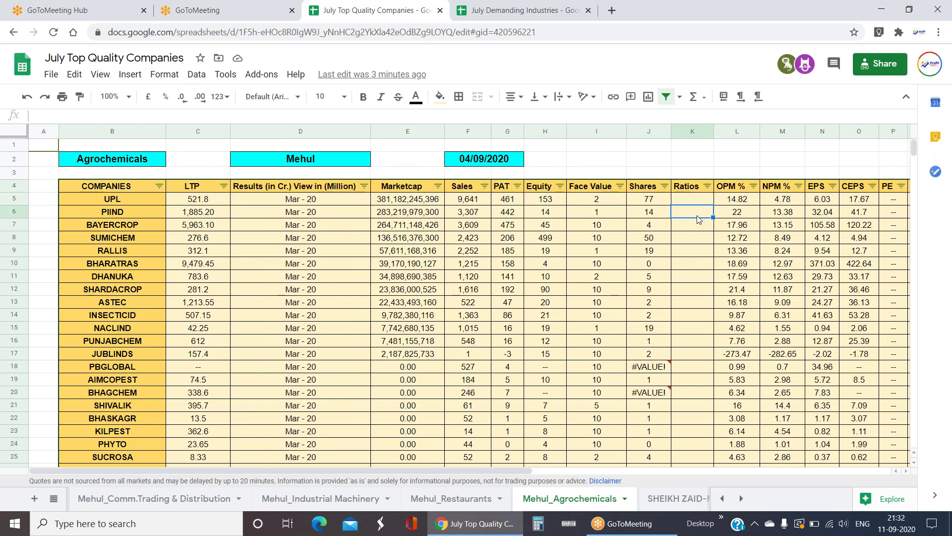
{"action": "left_click_drag", "start_coordinate": [697, 191], "coordinate": [697, 341]}
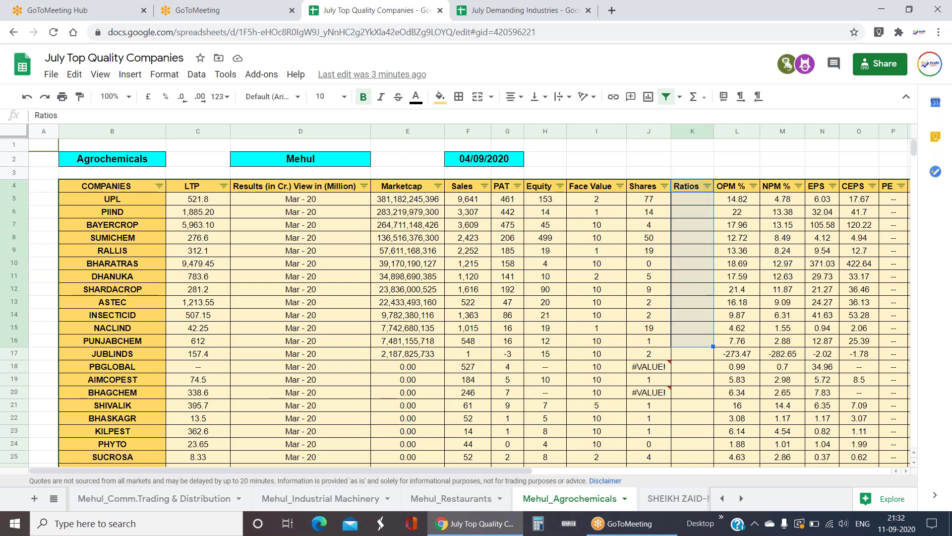
{"action": "left_click", "coordinate": [694, 341]}
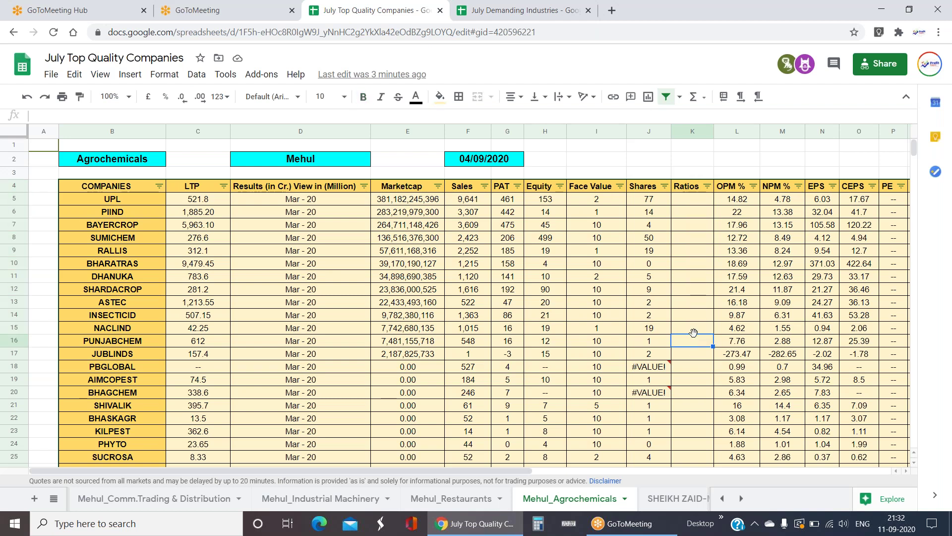
{"action": "left_click_drag", "start_coordinate": [694, 187], "coordinate": [708, 406]}
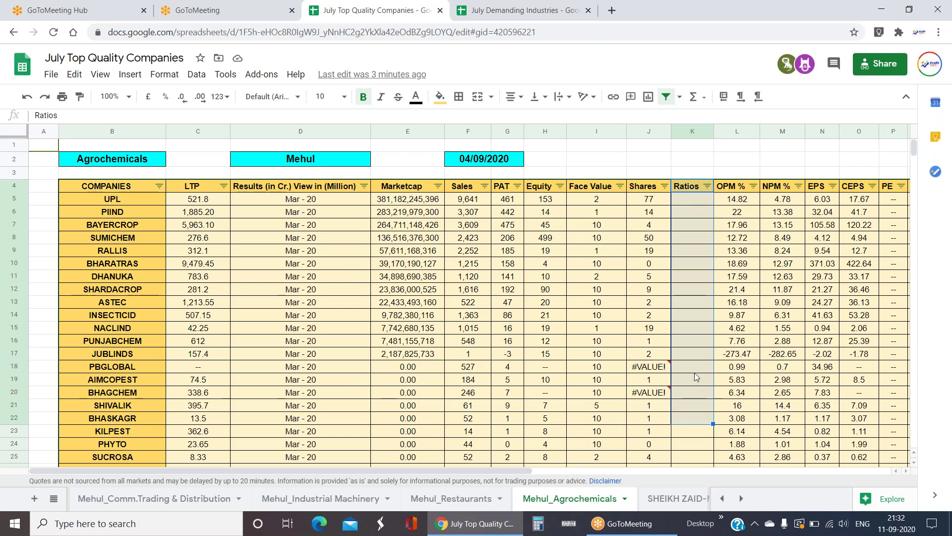
{"action": "left_click_drag", "start_coordinate": [694, 192], "coordinate": [696, 269]}
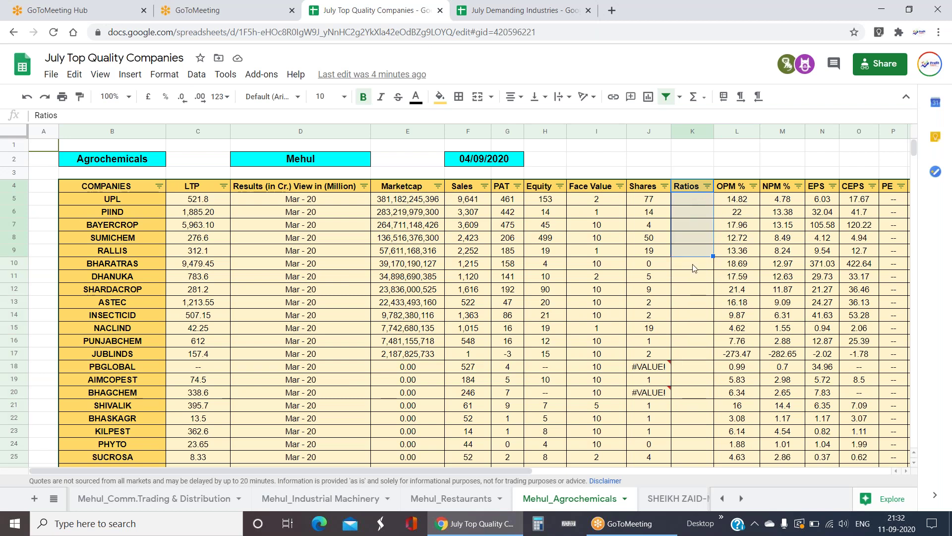
{"action": "left_click", "coordinate": [695, 289]}
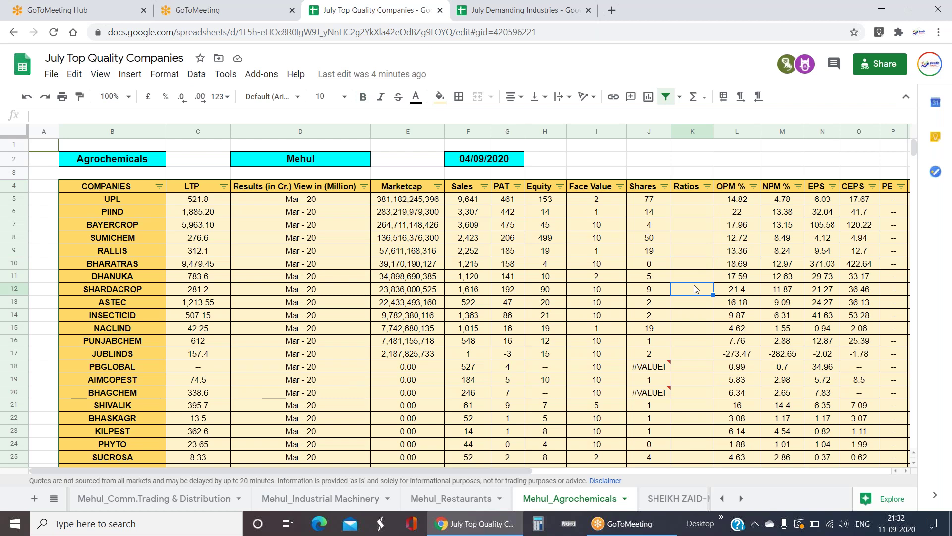
{"action": "left_click", "coordinate": [159, 210]}
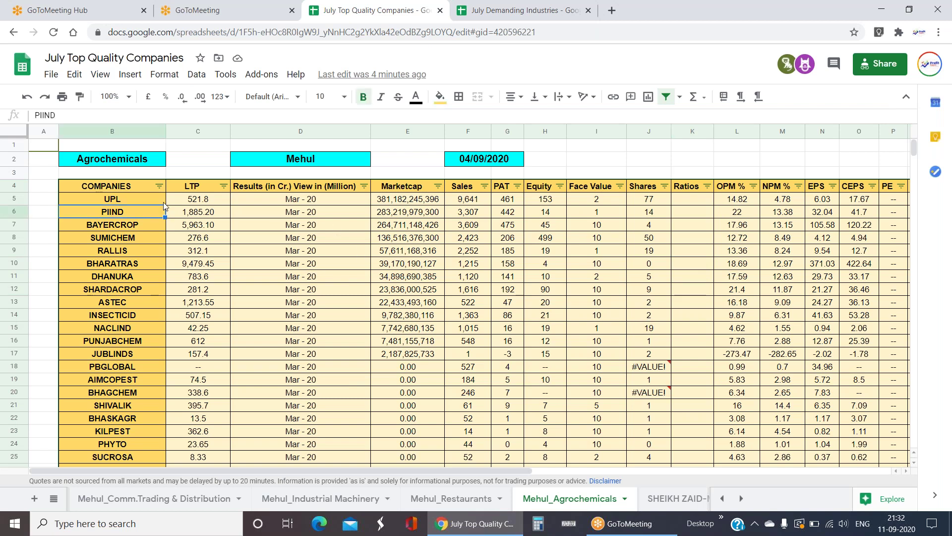
{"action": "left_click", "coordinate": [695, 224]}
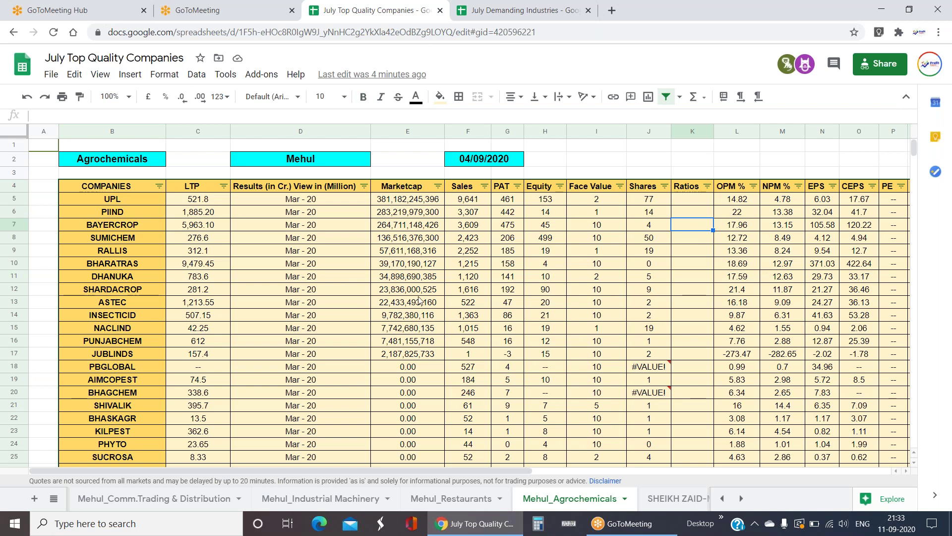
{"action": "left_click", "coordinate": [56, 497]}
{"action": "left_click", "coordinate": [529, 293]}
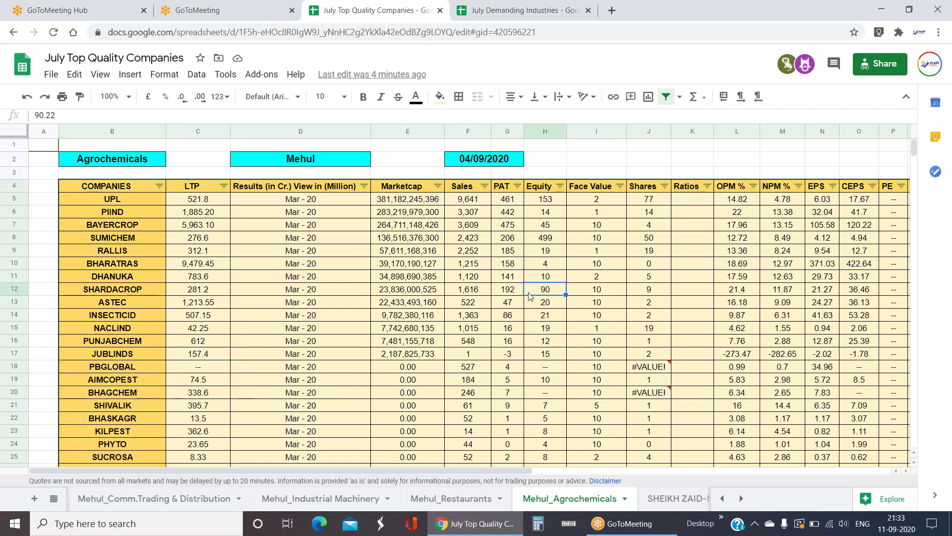
{"action": "left_click", "coordinate": [477, 201]}
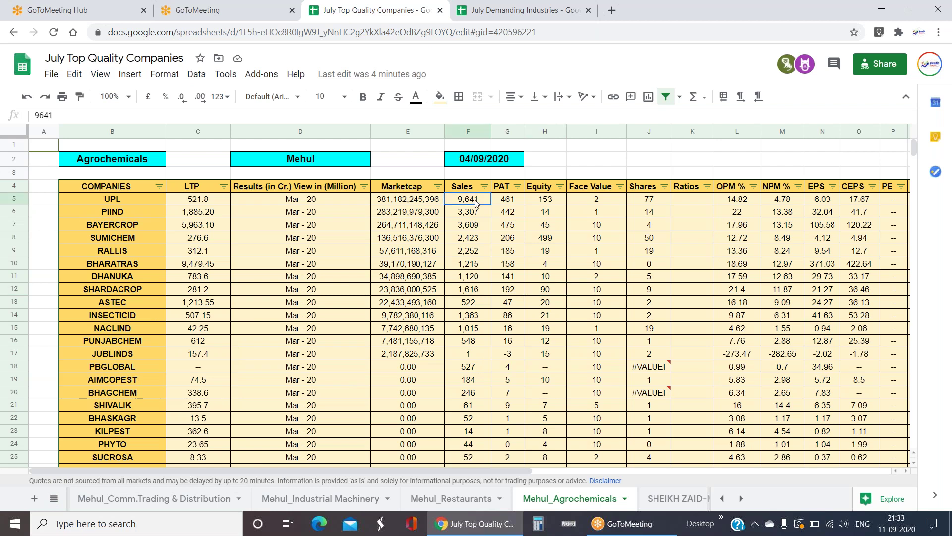
{"action": "left_click_drag", "start_coordinate": [480, 203], "coordinate": [501, 200]}
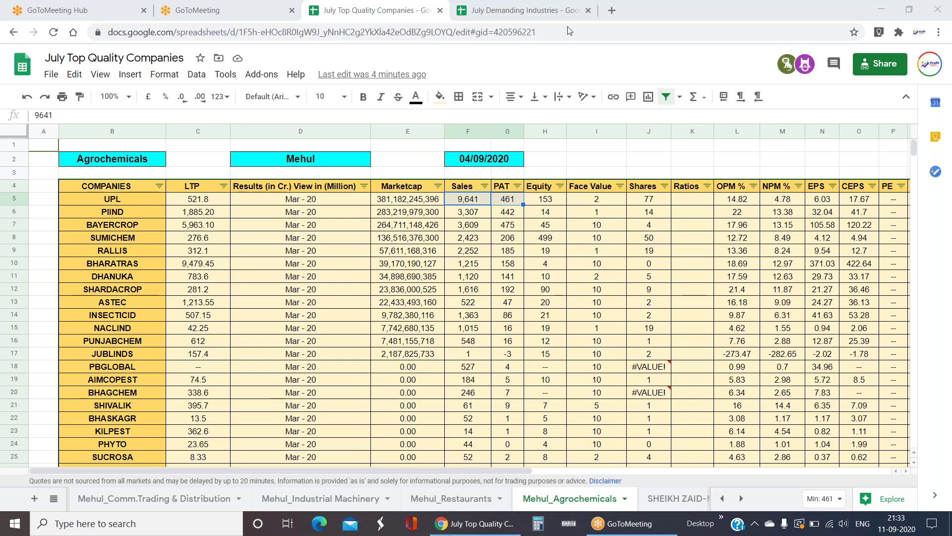
{"action": "left_click", "coordinate": [484, 251]}
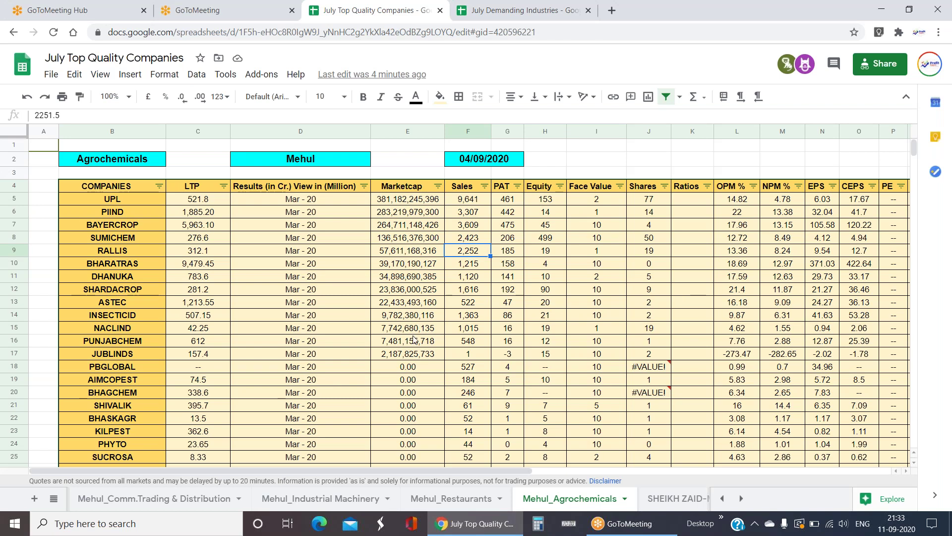
{"action": "left_click", "coordinate": [699, 326]}
{"action": "key", "text": "Up"}
{"action": "key", "text": "Up"}
{"action": "key", "text": "Up"}
{"action": "key", "text": "Up"}
{"action": "key", "text": "Up"}
{"action": "key", "text": "Up"}
{"action": "key", "text": "Up"}
{"action": "key", "text": "Up"}
{"action": "key", "text": "Up"}
{"action": "key", "text": "Up"}
{"action": "key", "text": "Up"}
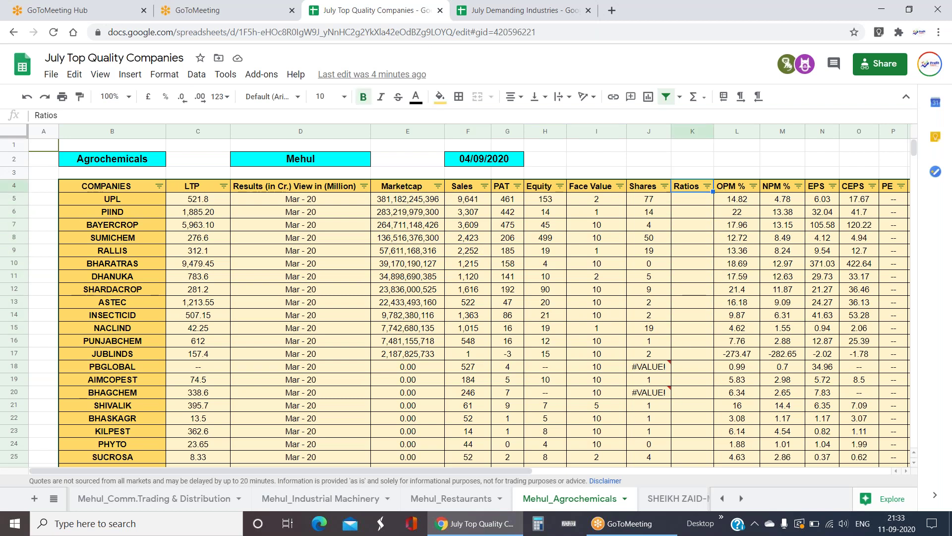
{"action": "type", "text": "icr"}
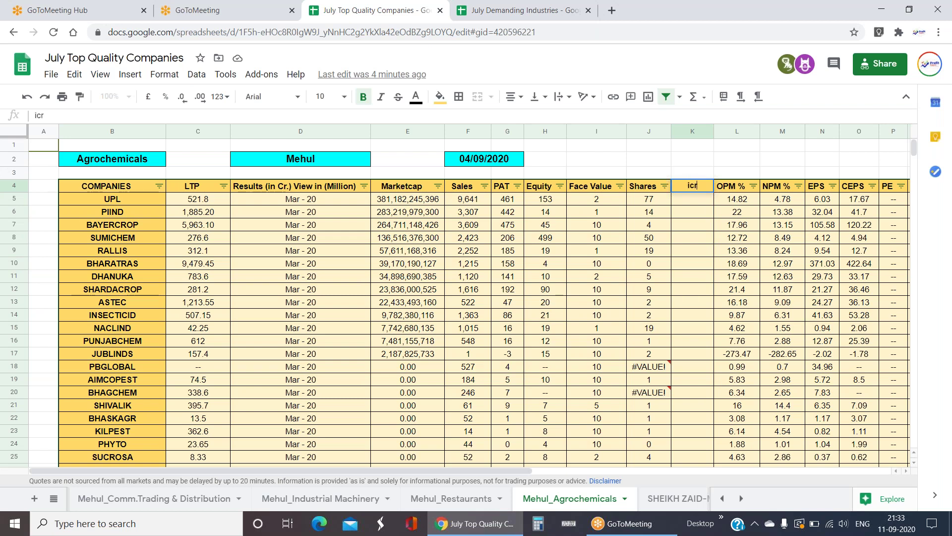
{"action": "key", "text": "BackSpace"}
{"action": "key", "text": "BackSpace"}
{"action": "key", "text": "BackSpace"}
{"action": "type", "text": "ICR"}
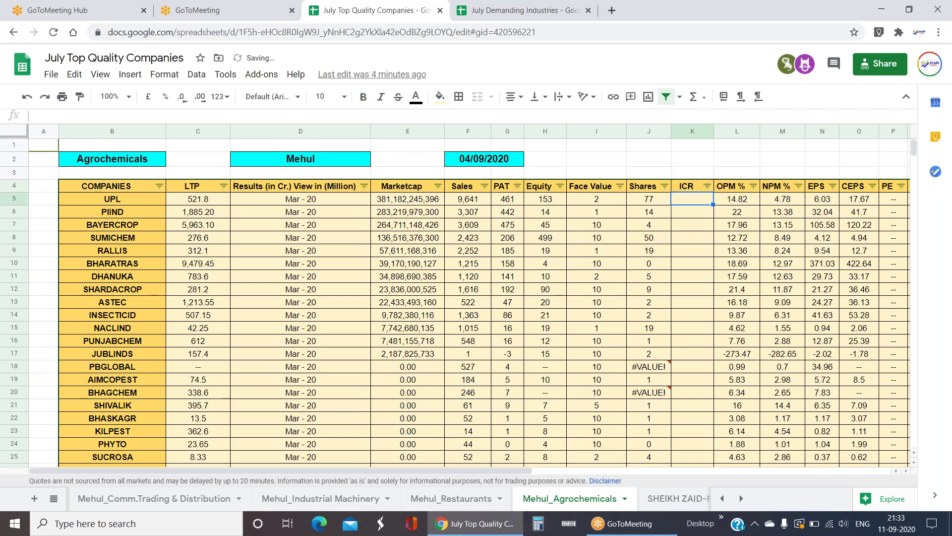
{"action": "left_click", "coordinate": [474, 253]}
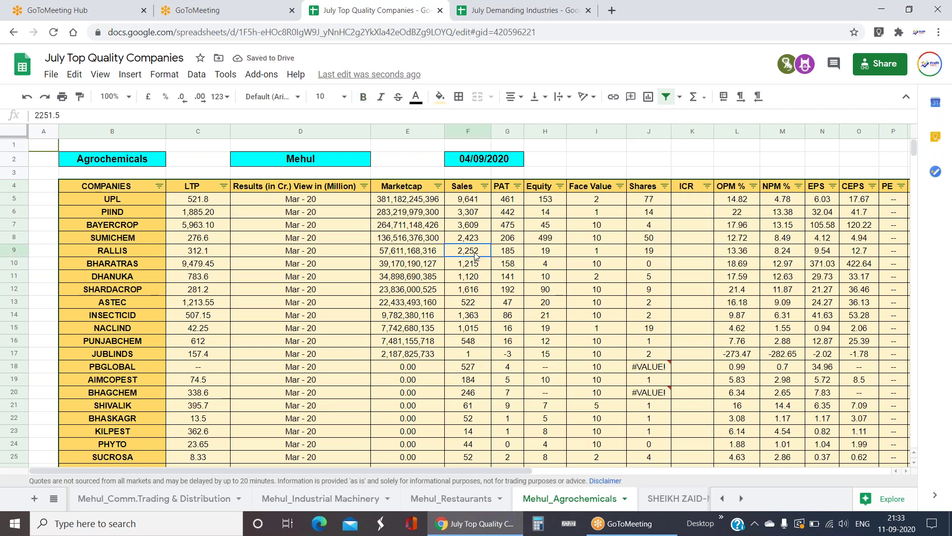
{"action": "left_click", "coordinate": [480, 225]}
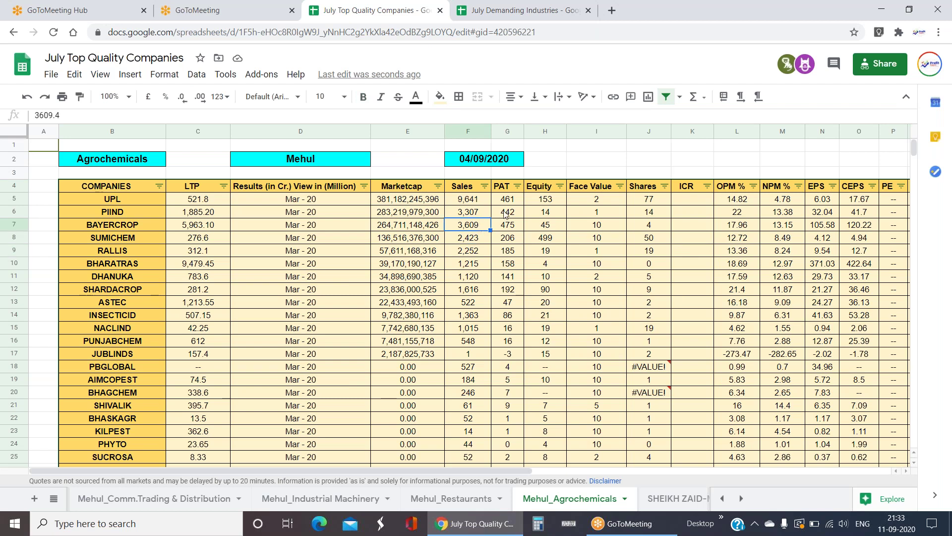
{"action": "left_click", "coordinate": [477, 212]}
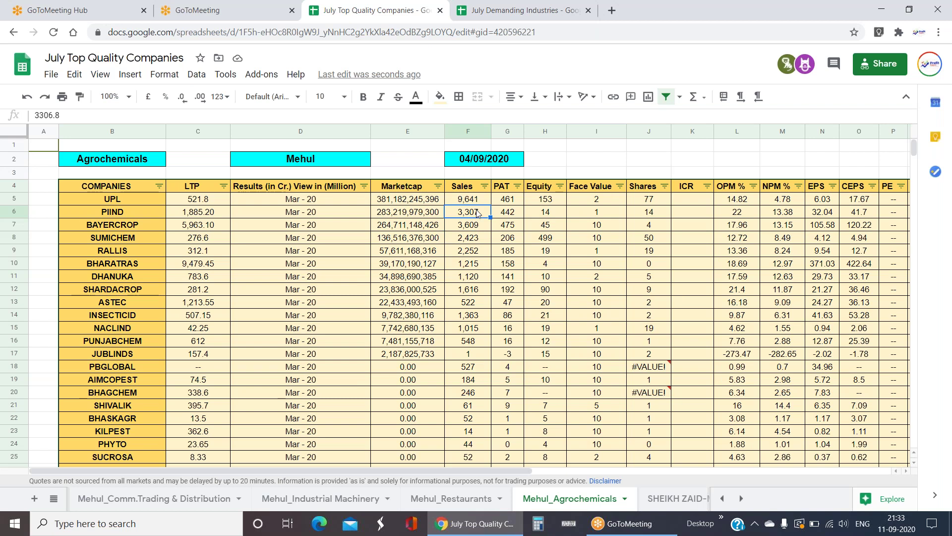
{"action": "left_click", "coordinate": [54, 499]}
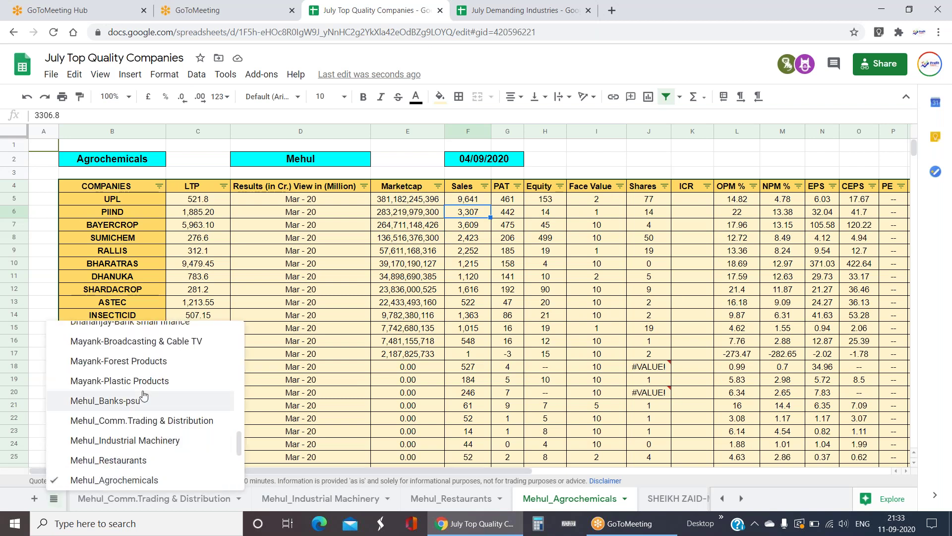
{"action": "left_click", "coordinate": [472, 279]}
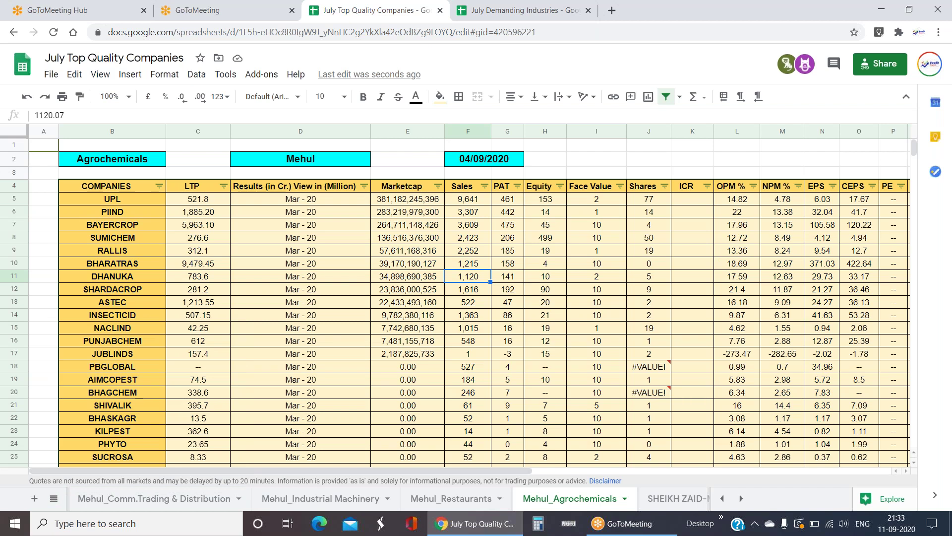
{"action": "key", "text": "Left"}
{"action": "key", "text": "Left"}
{"action": "key", "text": "Right"}
{"action": "key", "text": "Down"}
{"action": "key", "text": "Down"}
{"action": "key", "text": "Down"}
{"action": "key", "text": "Down"}
{"action": "key", "text": "Down"}
{"action": "key", "text": "Down"}
{"action": "key", "text": "Down"}
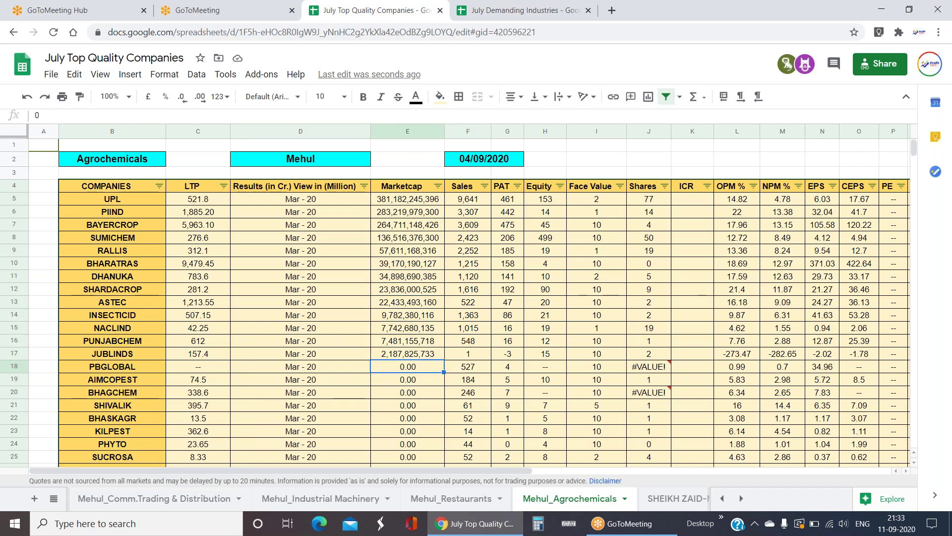
{"action": "key", "text": "Up"}
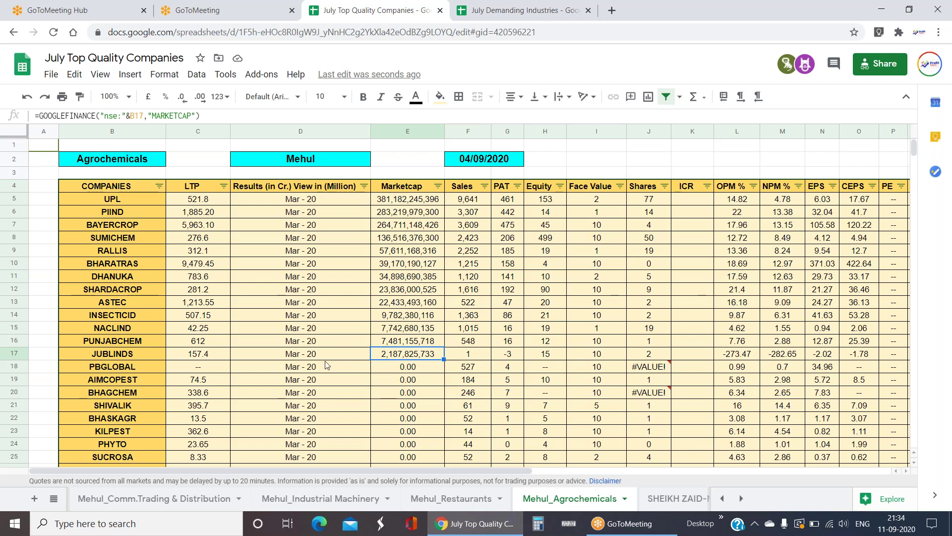
- Check Agrochemicals market caps and LTPs for PBGLOBAL through ADARSHPL, noting the zero values
{"action": "scroll", "coordinate": [432, 304], "scroll_direction": "down", "scroll_amount": 1}
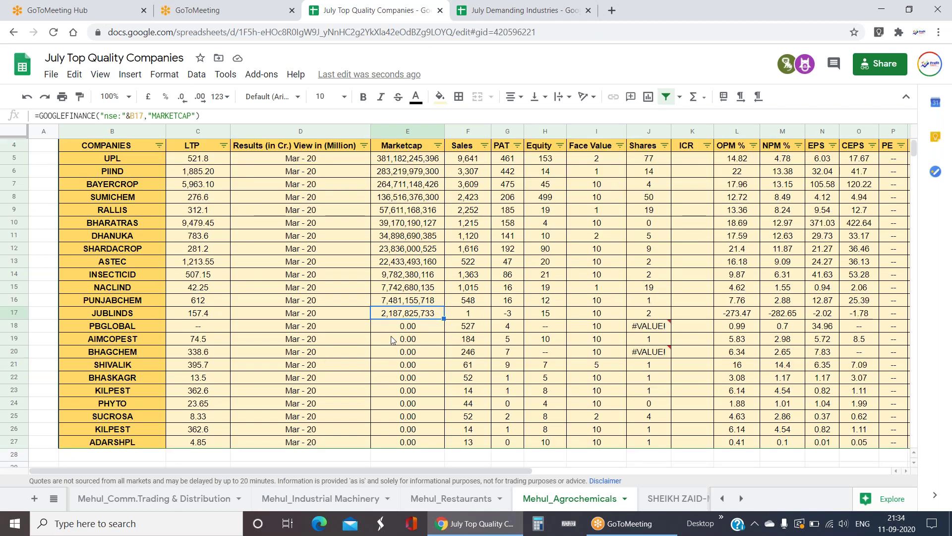
{"action": "left_click", "coordinate": [421, 300]}
{"action": "key", "text": "Up"}
{"action": "key", "text": "Up"}
{"action": "key", "text": "Up"}
{"action": "key", "text": "Up"}
{"action": "key", "text": "Up"}
{"action": "key", "text": "Down"}
{"action": "key", "text": "Down"}
{"action": "key", "text": "Down"}
{"action": "key", "text": "Down"}
{"action": "key", "text": "Down"}
{"action": "key", "text": "Down"}
{"action": "key", "text": "Down"}
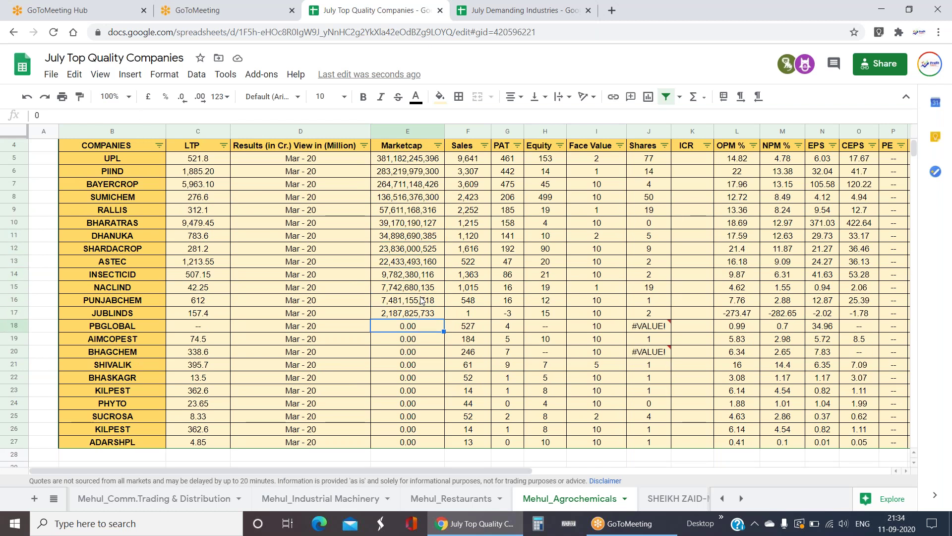
{"action": "key", "text": "Left"}
{"action": "key", "text": "Left"}
{"action": "key", "text": "Left"}
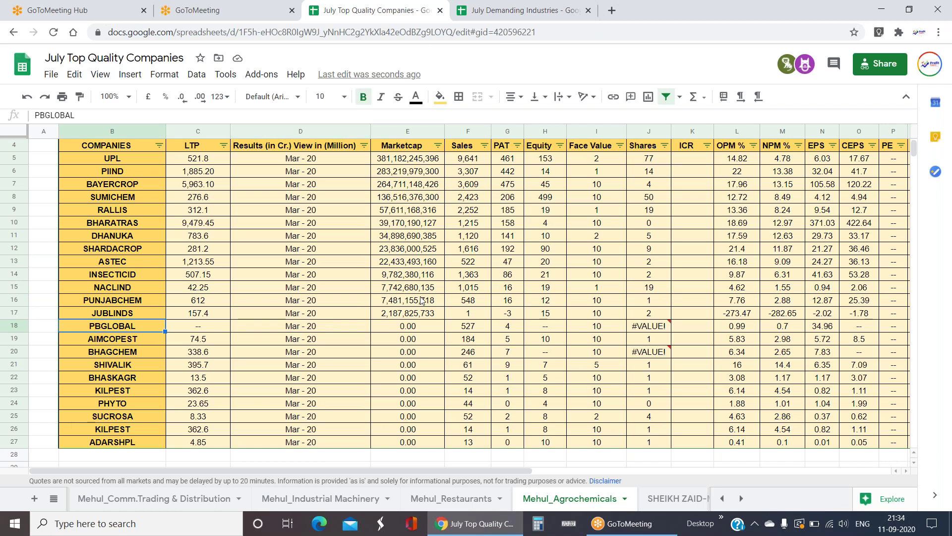
{"action": "key", "text": "shift+Down"}
{"action": "key", "text": "shift+Down"}
{"action": "key", "text": "shift+Down"}
{"action": "key", "text": "shift+Down"}
{"action": "key", "text": "shift+Down"}
{"action": "key", "text": "shift+Down"}
{"action": "key", "text": "shift+Down"}
{"action": "key", "text": "shift+Down"}
{"action": "key", "text": "shift+Down"}
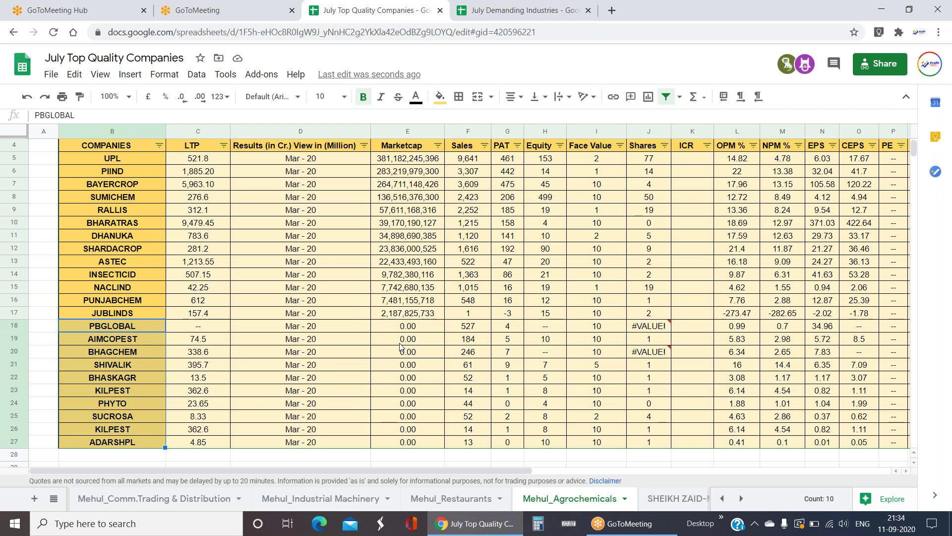
{"action": "left_click", "coordinate": [409, 328]}
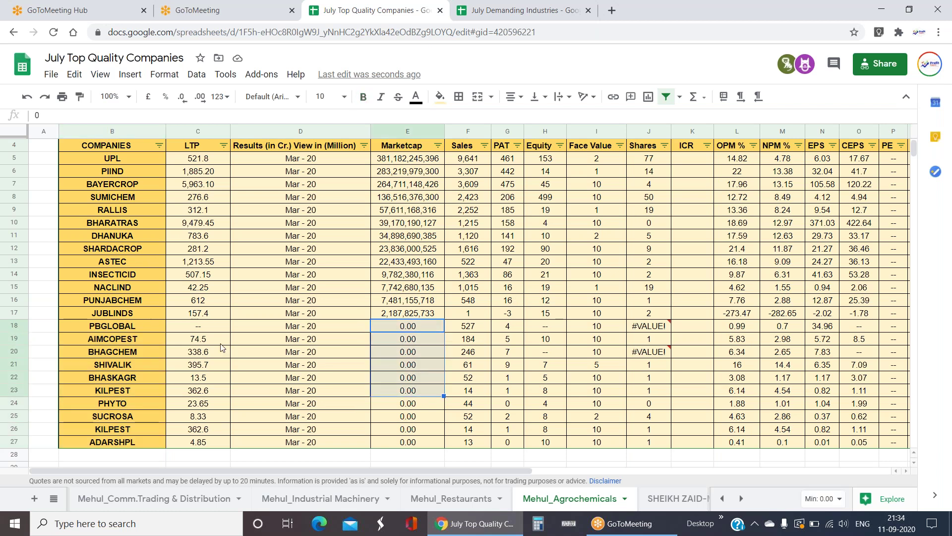
{"action": "left_click", "coordinate": [213, 331]}
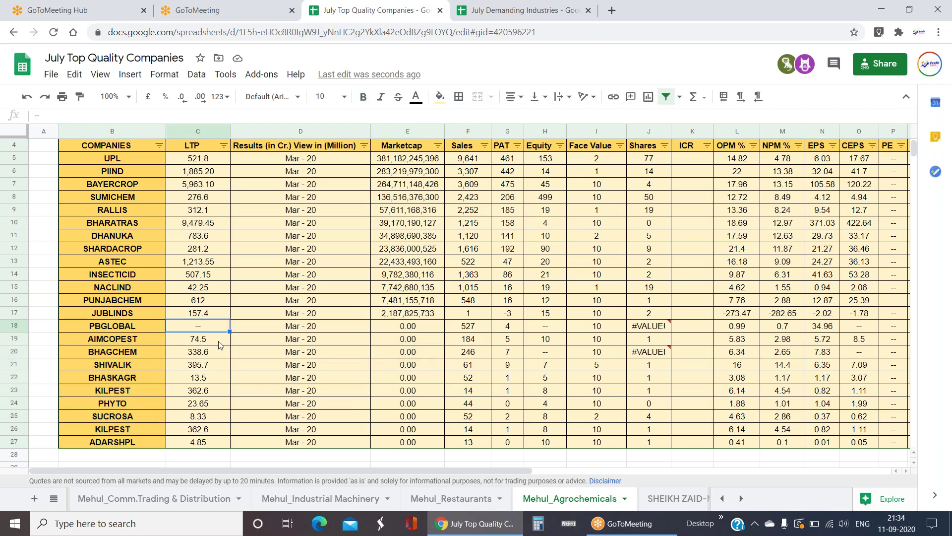
{"action": "left_click", "coordinate": [437, 340]}
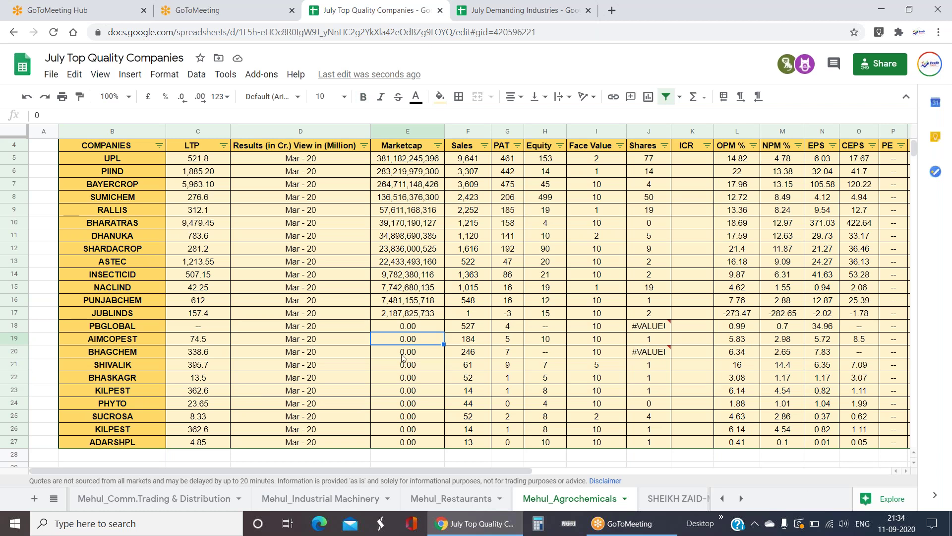
- Select the Agrochemicals Sales figures for SHIVALIK, KILPEST and PBGLOBAL through ADARSHPL
{"action": "scroll", "coordinate": [404, 356], "scroll_direction": "up", "scroll_amount": 2}
{"action": "left_click_drag", "start_coordinate": [477, 202], "coordinate": [484, 247]}
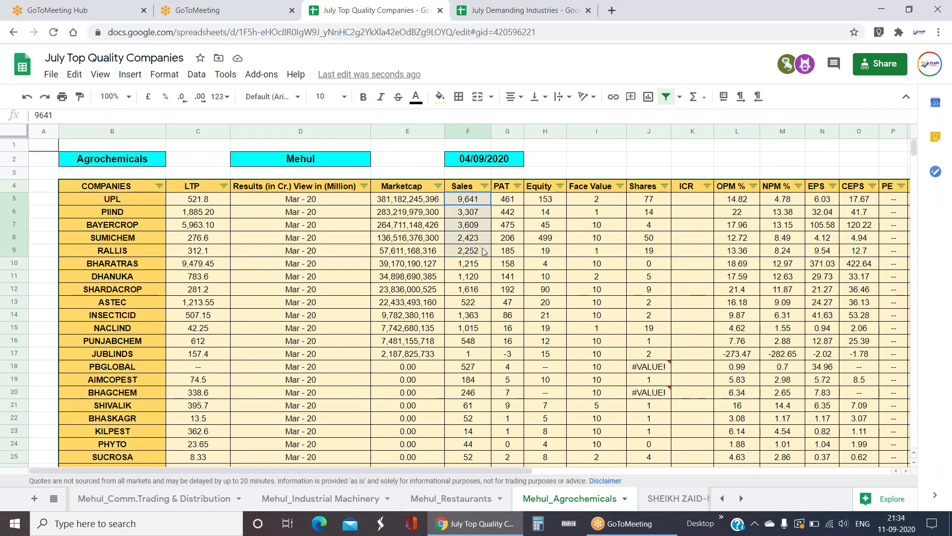
{"action": "scroll", "coordinate": [467, 395], "scroll_direction": "down", "scroll_amount": 3}
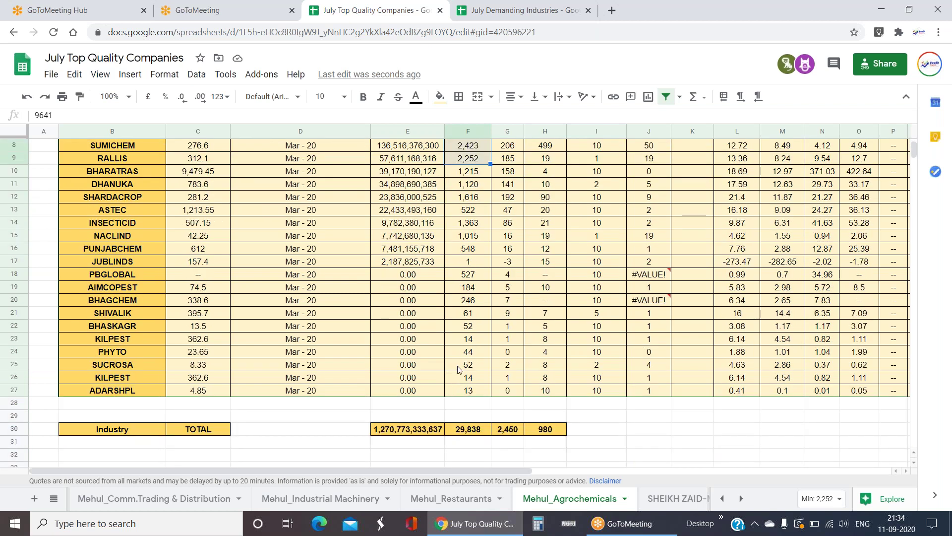
{"action": "left_click_drag", "start_coordinate": [466, 394], "coordinate": [467, 313]}
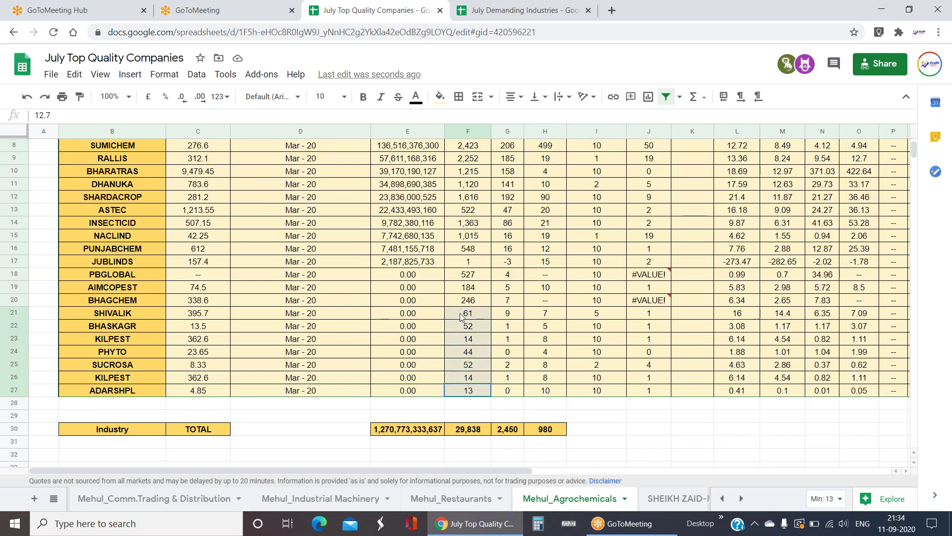
{"action": "left_click", "coordinate": [471, 340]}
{"action": "left_click_drag", "start_coordinate": [477, 395], "coordinate": [480, 277]}
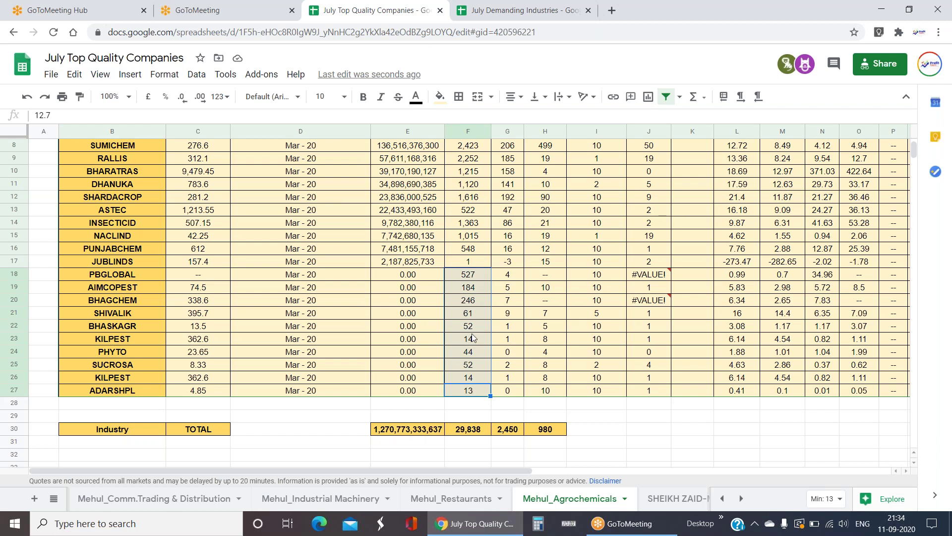
{"action": "scroll", "coordinate": [472, 338], "scroll_direction": "up", "scroll_amount": 3}
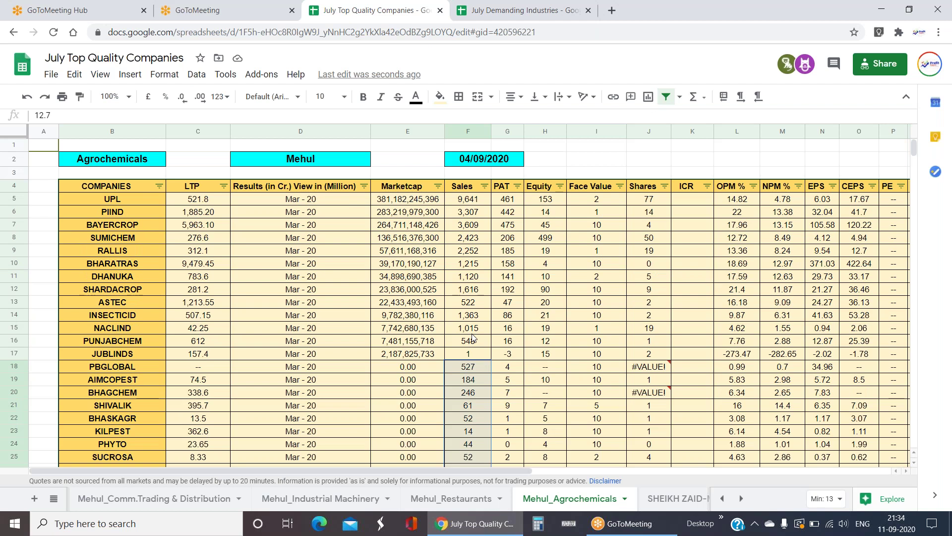
- On the Restaurants sheet, review the JUBLFOOD, COFFEEDAY, SPECIALITY and Arambhan rows, including Arambhan's zero market cap
{"action": "left_click", "coordinate": [453, 505]}
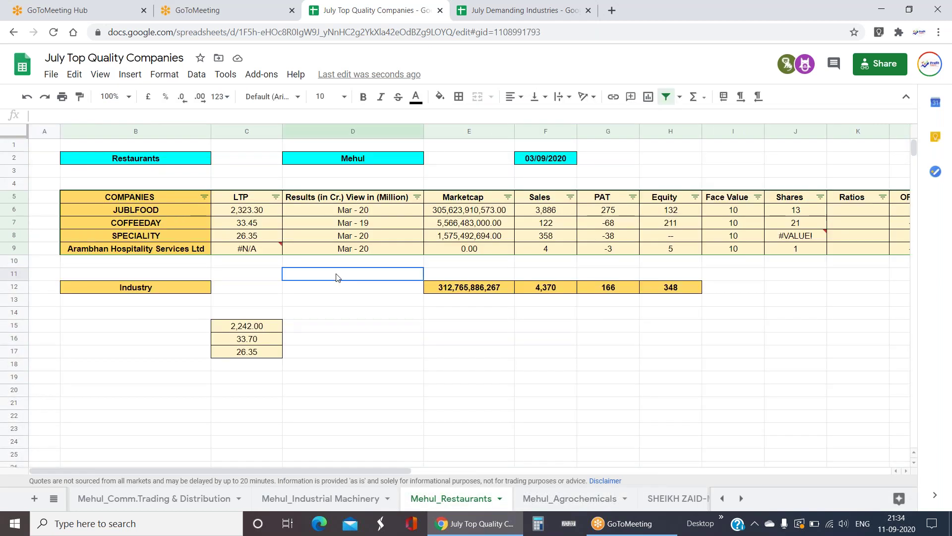
{"action": "left_click", "coordinate": [404, 210]}
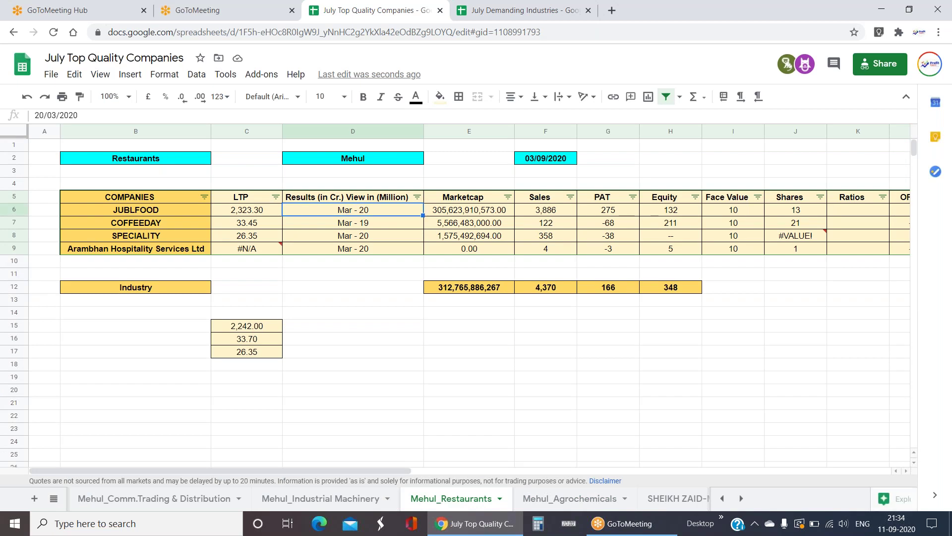
{"action": "key", "text": "Right"}
{"action": "key", "text": "Right"}
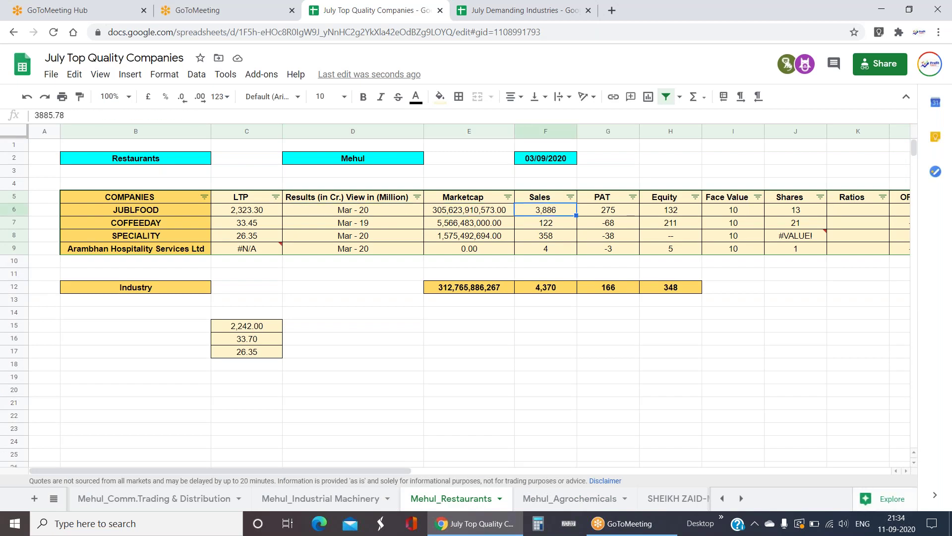
{"action": "key", "text": "Left"}
{"action": "key", "text": "Left"}
{"action": "key", "text": "Left"}
{"action": "key", "text": "Left"}
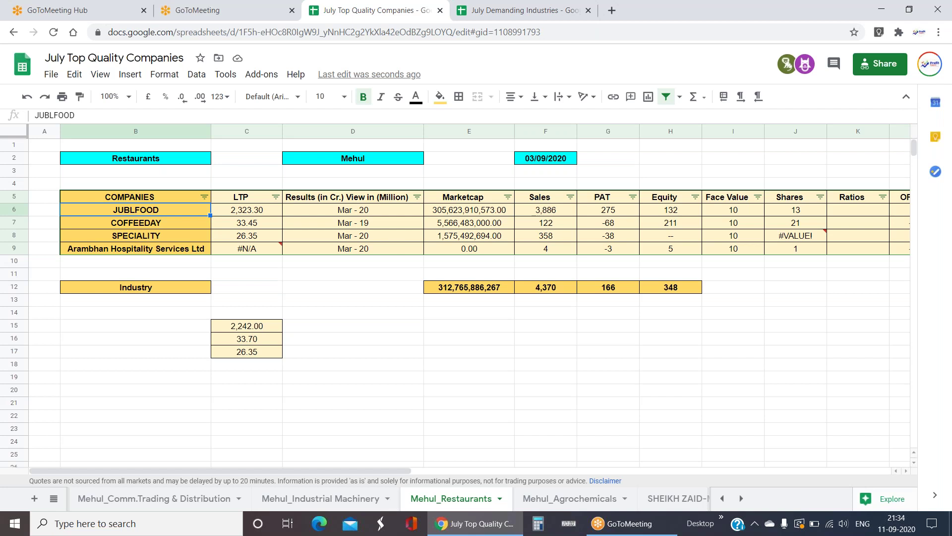
{"action": "key", "text": "Down"}
{"action": "key", "text": "Down"}
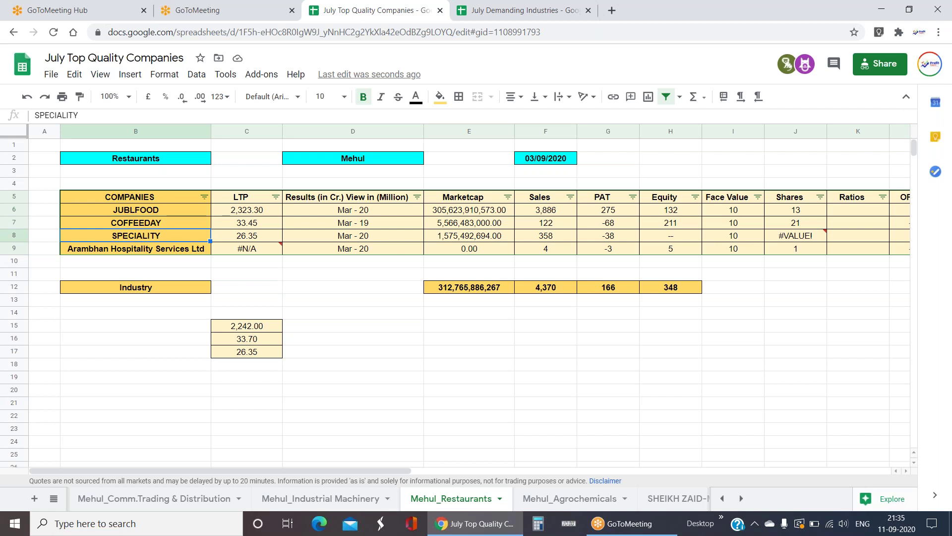
{"action": "key", "text": "Down"}
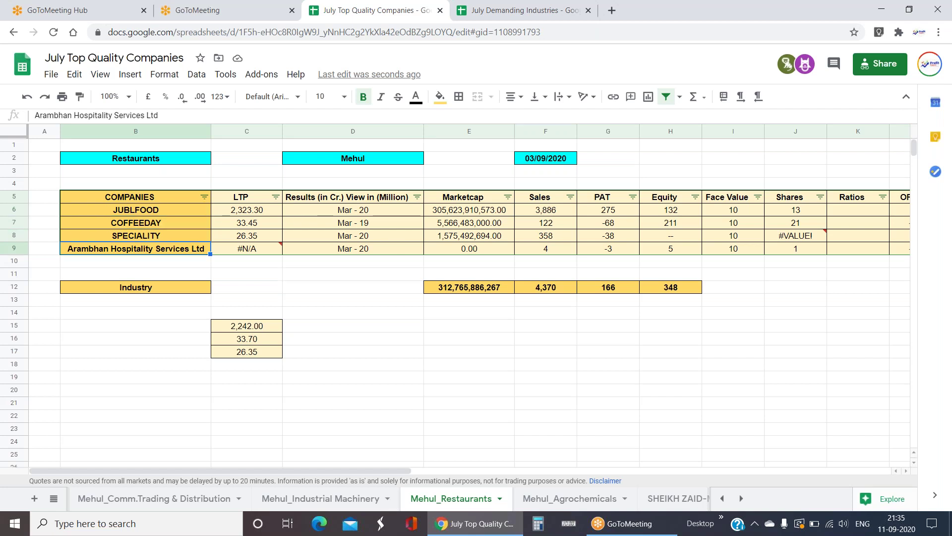
{"action": "key", "text": "Right"}
{"action": "left_click", "coordinate": [469, 248]}
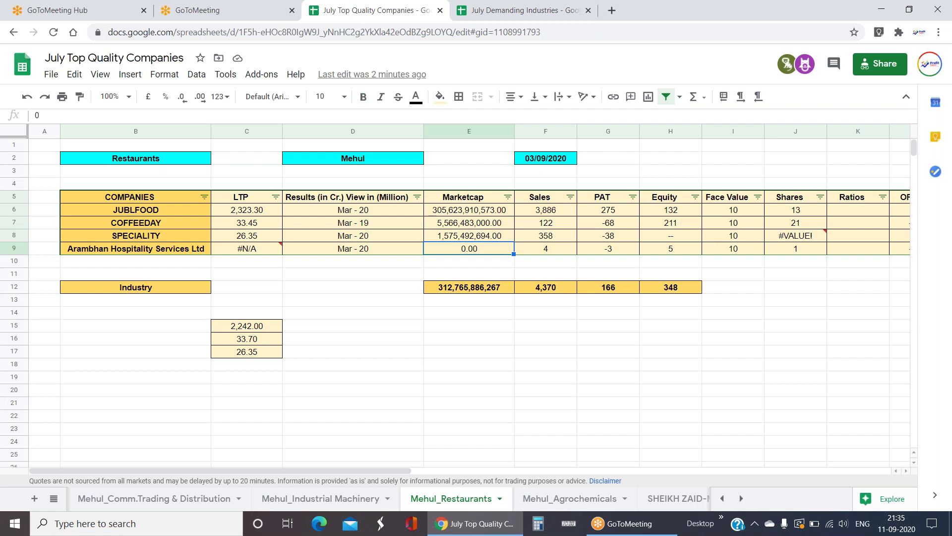
{"action": "key", "text": "Up"}
{"action": "key", "text": "Up"}
{"action": "key", "text": "Up"}
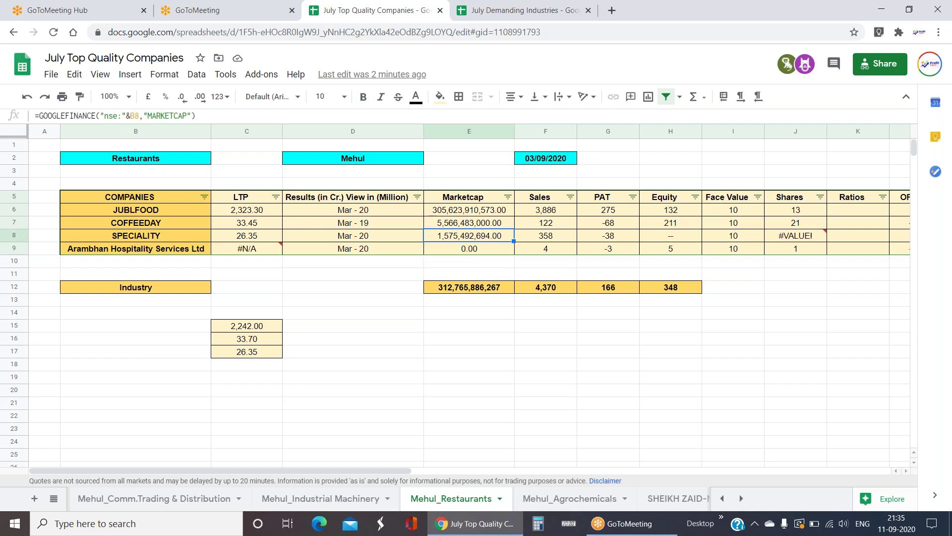
{"action": "key", "text": "Right"}
{"action": "key", "text": "Right"}
{"action": "key", "text": "Right"}
{"action": "key", "text": "Right"}
{"action": "key", "text": "Right"}
{"action": "key", "text": "Left"}
{"action": "key", "text": "Left"}
{"action": "key", "text": "Left"}
{"action": "key", "text": "Left"}
{"action": "key", "text": "Left"}
{"action": "key", "text": "Left"}
{"action": "key", "text": "Left"}
{"action": "key", "text": "Left"}
{"action": "key", "text": "Left"}
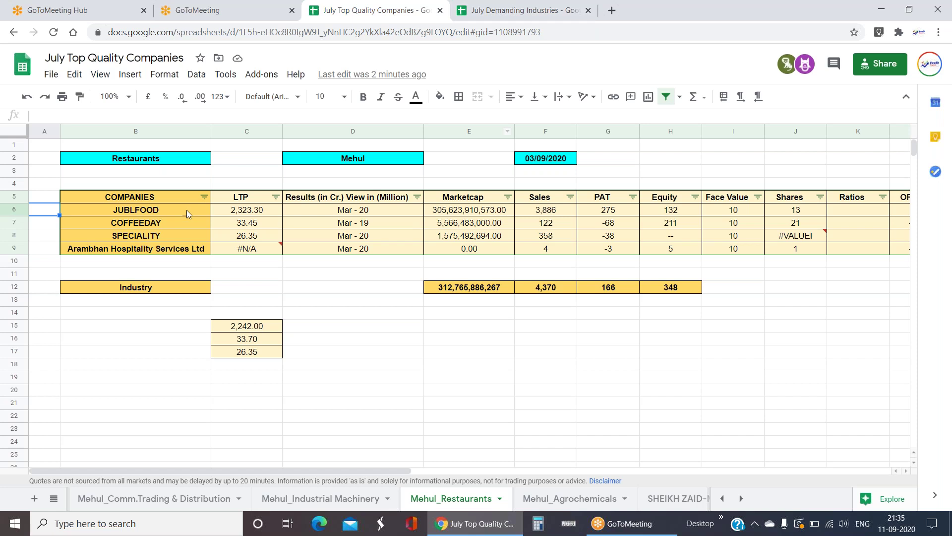
- Select the Restaurants company names COFFEEDAY through Arambhan, then JUBLFOOD
{"action": "left_click", "coordinate": [182, 226]}
{"action": "left_click_drag", "start_coordinate": [181, 224], "coordinate": [192, 249]}
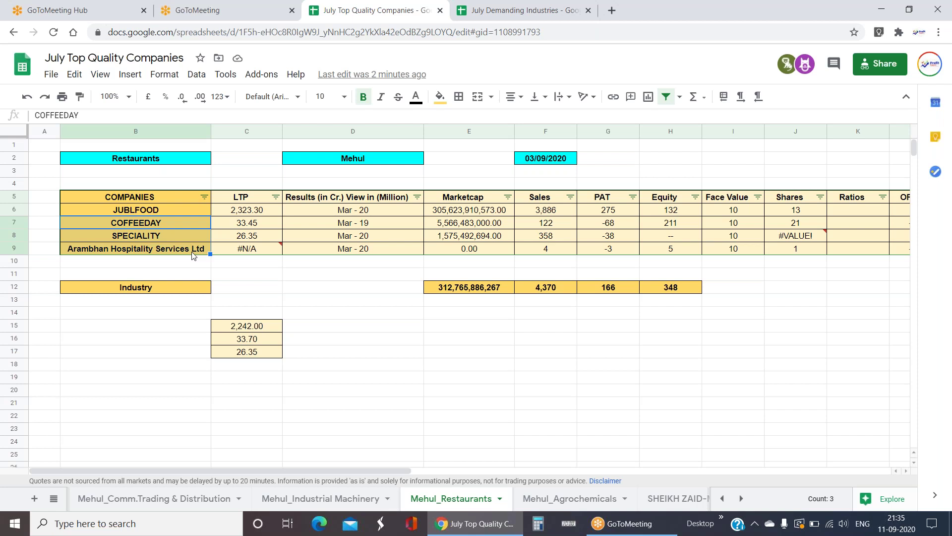
{"action": "left_click", "coordinate": [157, 213]}
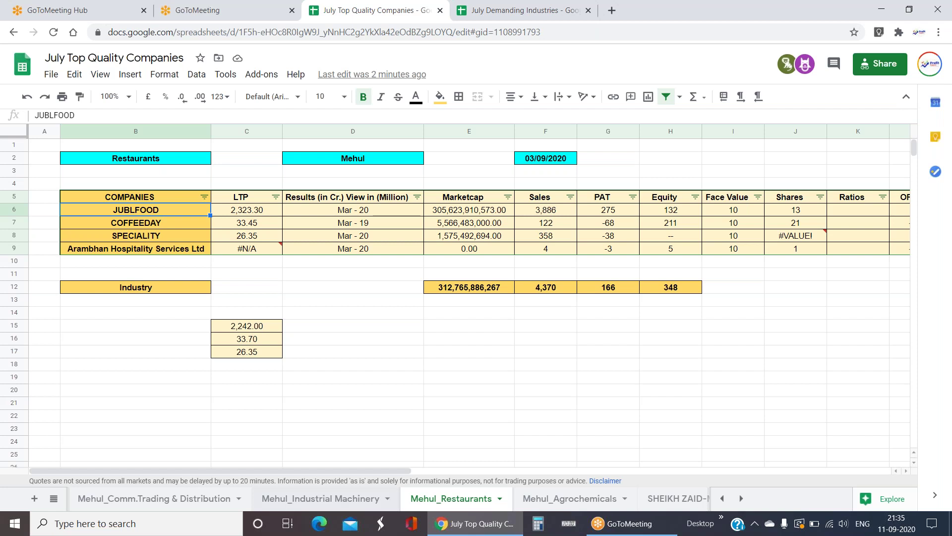
{"action": "left_click", "coordinate": [54, 498]}
{"action": "scroll", "coordinate": [68, 422], "scroll_direction": "up", "scroll_amount": 3}
{"action": "scroll", "coordinate": [68, 422], "scroll_direction": "up", "scroll_amount": 5}
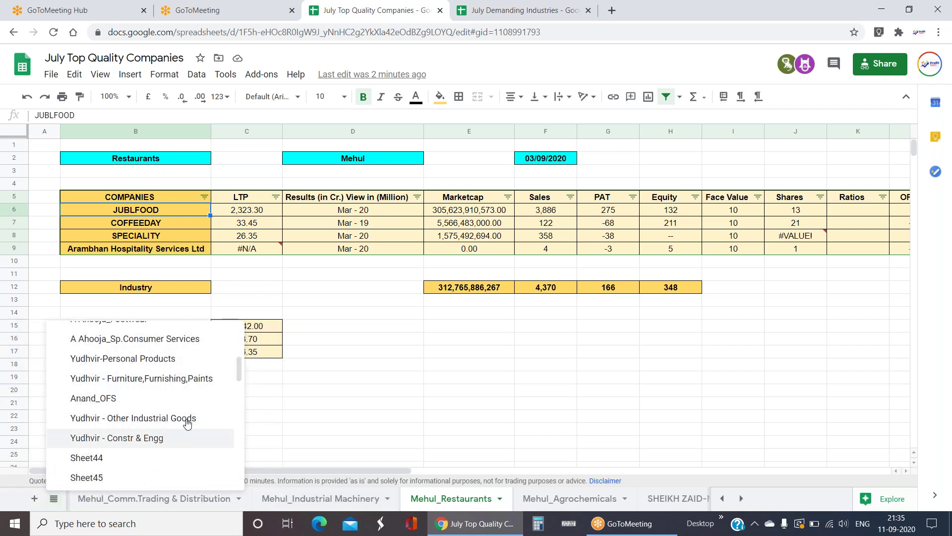
{"action": "left_click", "coordinate": [139, 339]}
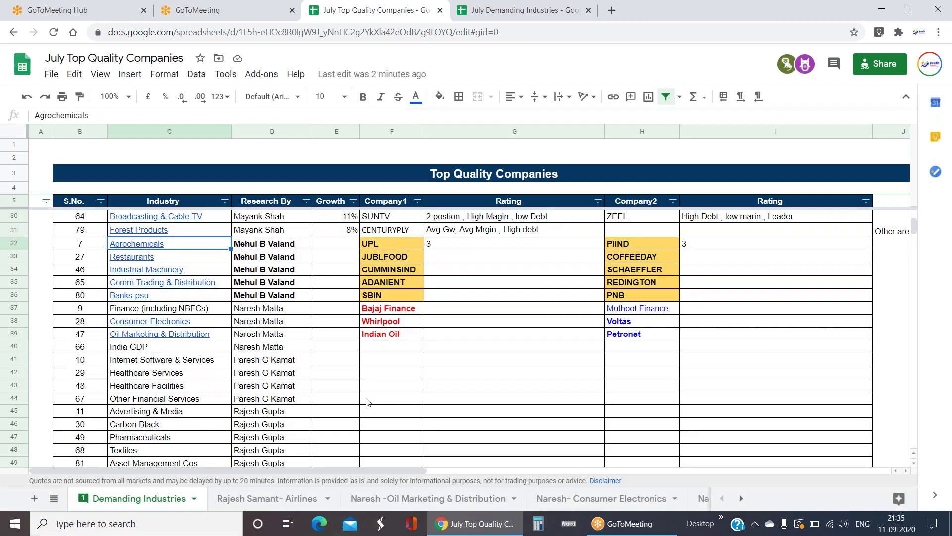
{"action": "left_click", "coordinate": [271, 310]}
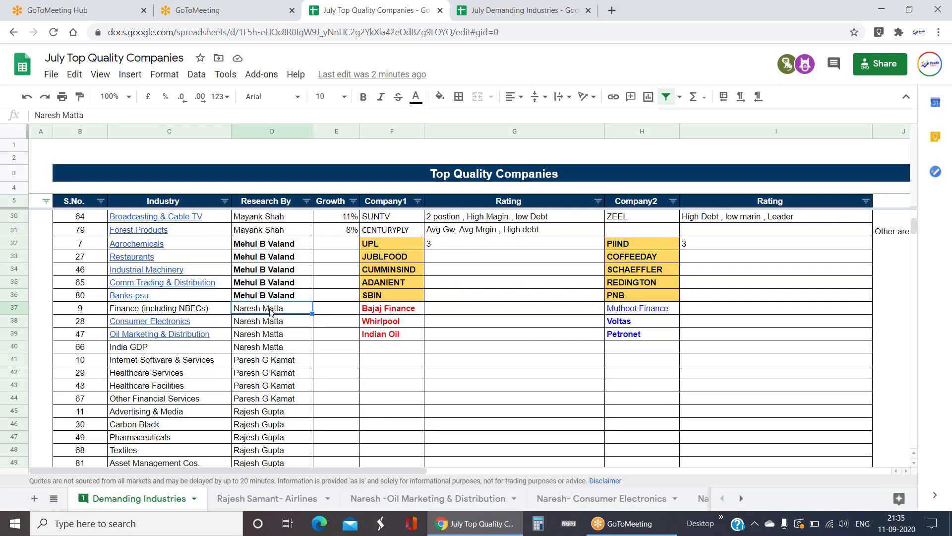
{"action": "key", "text": "Up"}
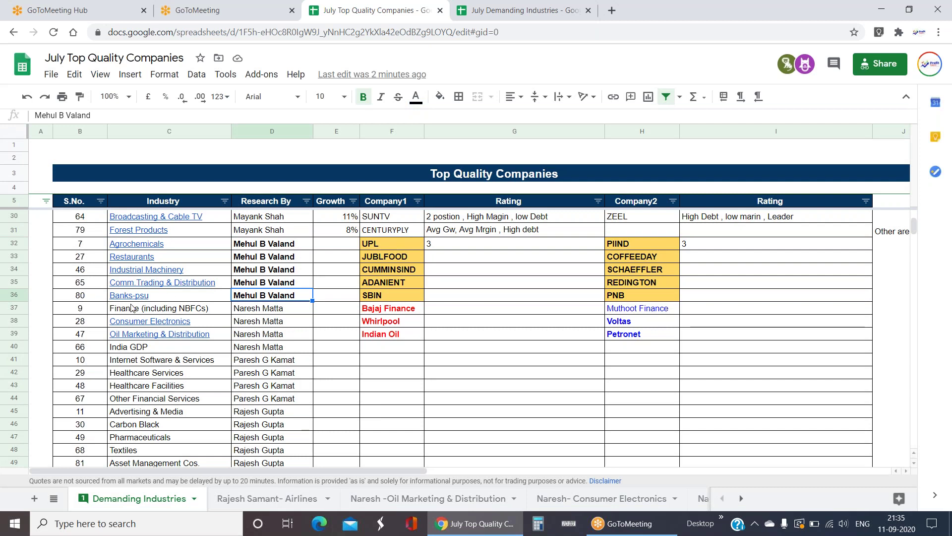
{"action": "mouse_move", "coordinate": [153, 271]}
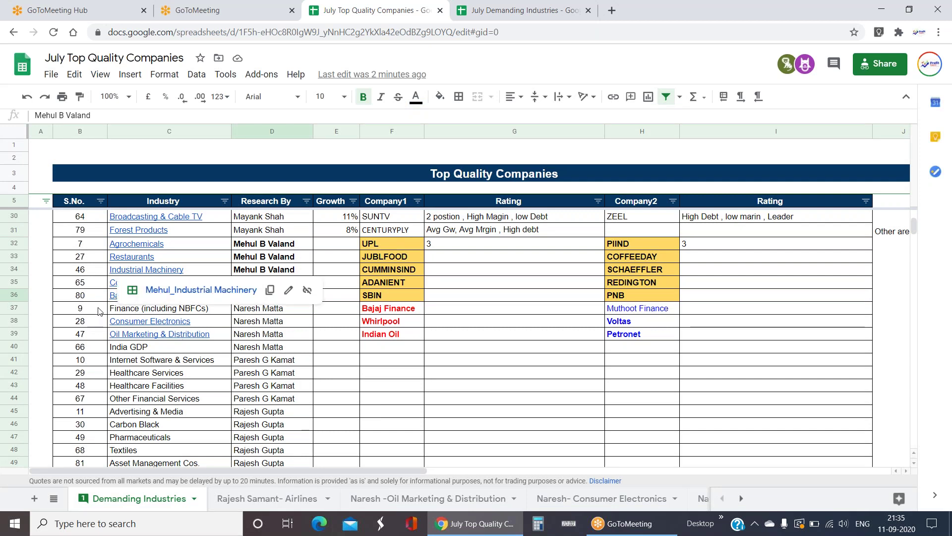
{"action": "left_click", "coordinate": [113, 299]}
{"action": "left_click", "coordinate": [185, 320]}
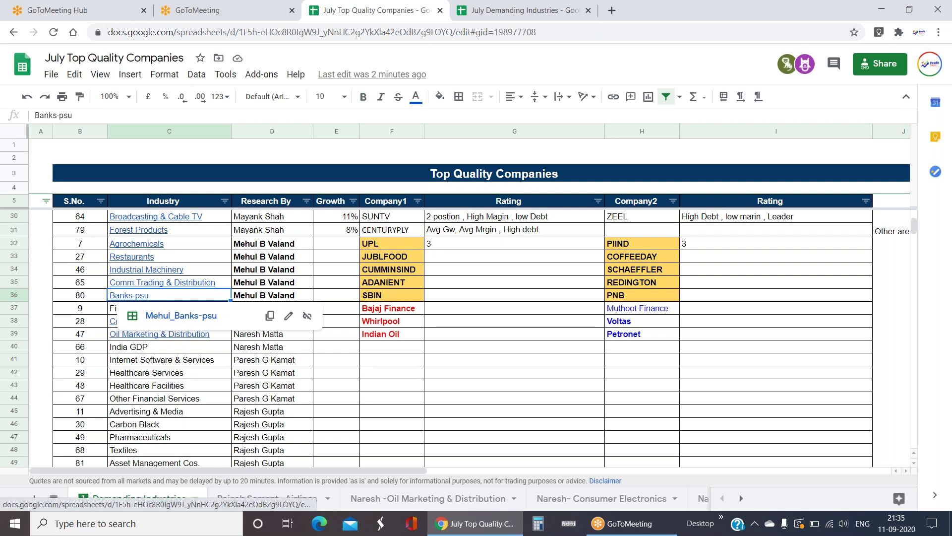
{"action": "left_click", "coordinate": [302, 268]}
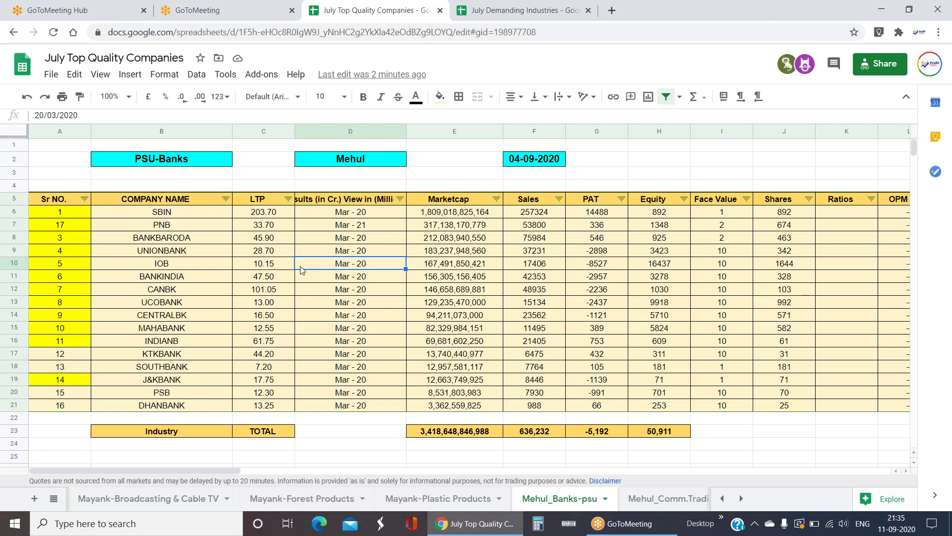
{"action": "key", "text": "Up"}
{"action": "key", "text": "Up"}
{"action": "key", "text": "Up"}
{"action": "key", "text": "Up"}
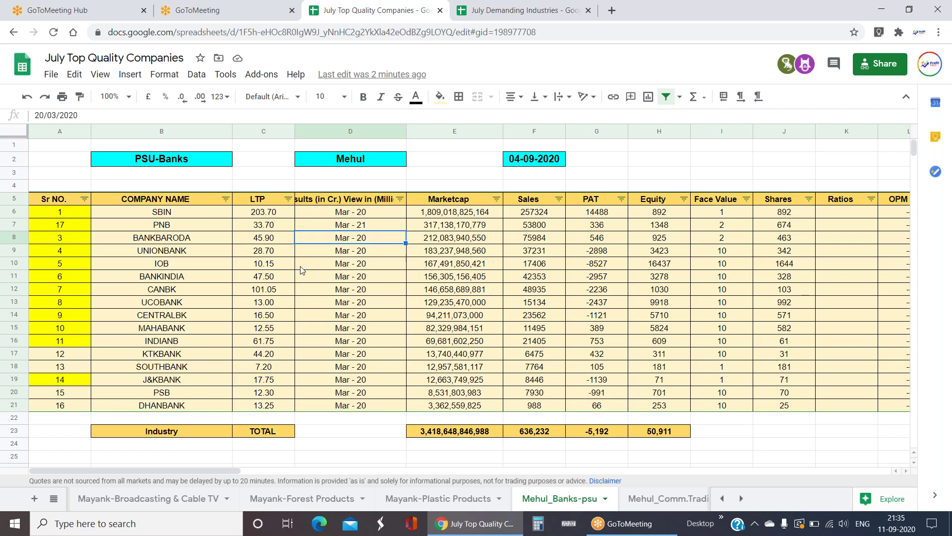
{"action": "key", "text": "Right"}
{"action": "key", "text": "Right"}
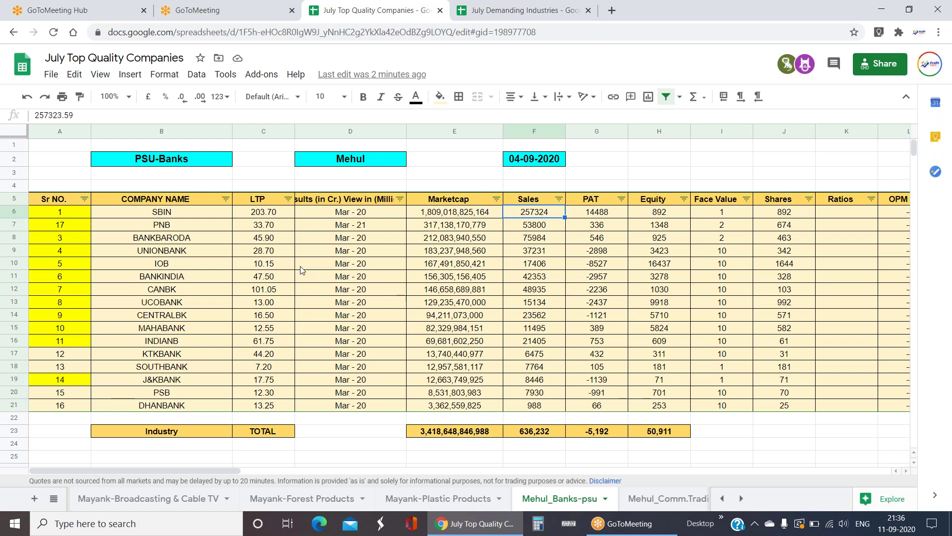
{"action": "key", "text": "Left"}
{"action": "key", "text": "Left"}
{"action": "key", "text": "Left"}
{"action": "key", "text": "Left"}
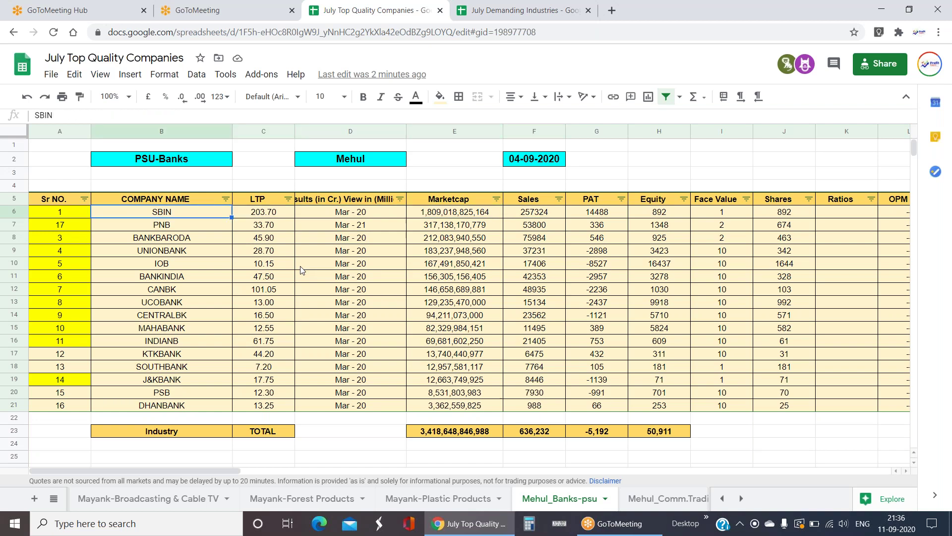
{"action": "key", "text": "Down"}
{"action": "key", "text": "Down"}
{"action": "key", "text": "Down"}
{"action": "key", "text": "Down"}
{"action": "key", "text": "Down"}
{"action": "key", "text": "Down"}
{"action": "key", "text": "Down"}
{"action": "key", "text": "Up"}
{"action": "key", "text": "Up"}
{"action": "key", "text": "Up"}
{"action": "key", "text": "Up"}
{"action": "key", "text": "Up"}
{"action": "key", "text": "Up"}
{"action": "key", "text": "Up"}
{"action": "key", "text": "Right"}
{"action": "key", "text": "Right"}
{"action": "key", "text": "Right"}
{"action": "key", "text": "Right"}
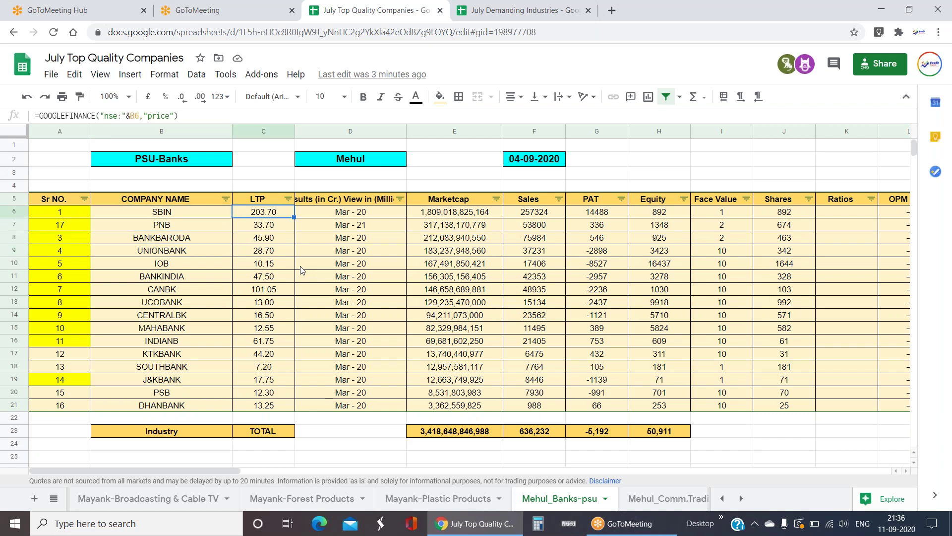
{"action": "key", "text": "Left"}
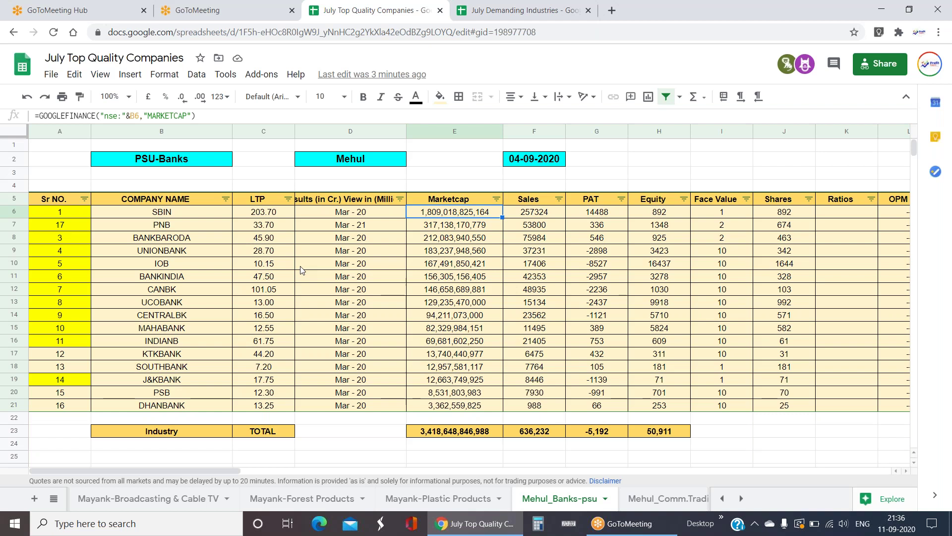
{"action": "key", "text": "Down"}
{"action": "key", "text": "Down"}
{"action": "key", "text": "Down"}
{"action": "key", "text": "Down"}
{"action": "key", "text": "Down"}
{"action": "key", "text": "Down"}
{"action": "key", "text": "Down"}
{"action": "key", "text": "Down"}
{"action": "key", "text": "Down"}
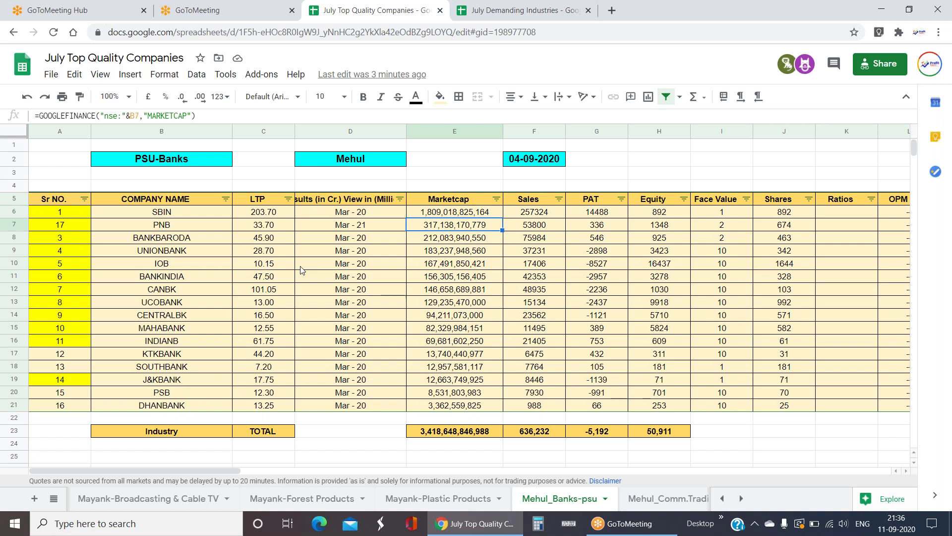
{"action": "key", "text": "Down"}
{"action": "key", "text": "Down"}
{"action": "key", "text": "Down"}
{"action": "key", "text": "Down"}
{"action": "key", "text": "Down"}
{"action": "key", "text": "Down"}
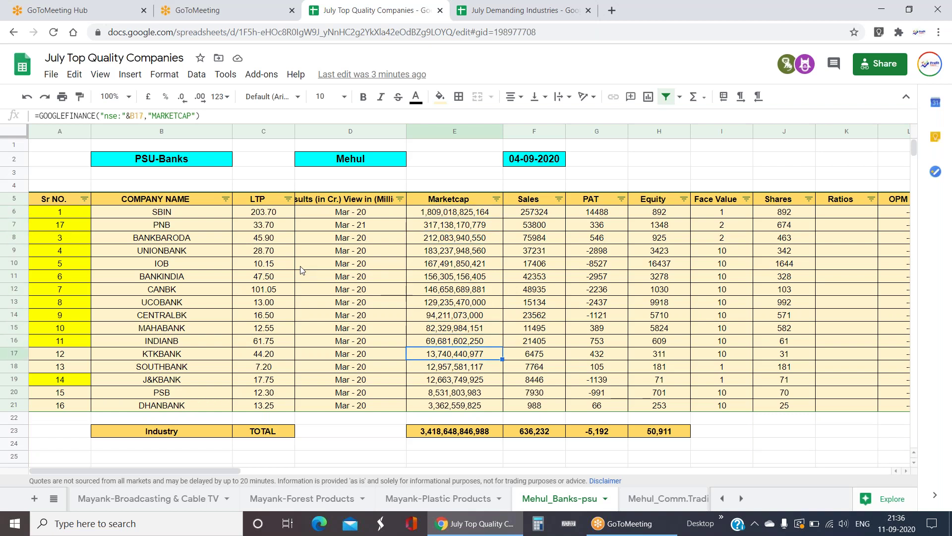
{"action": "key", "text": "Down"}
{"action": "key", "text": "Down"}
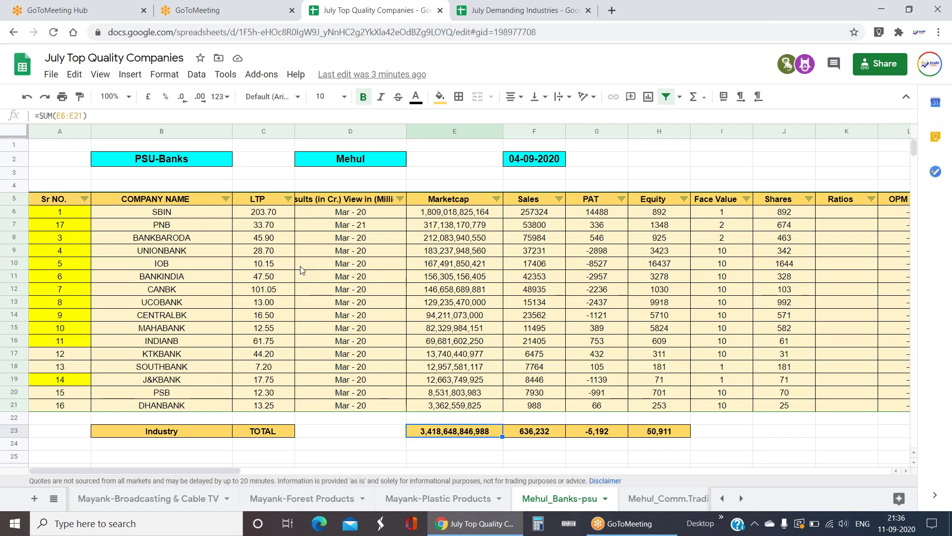
{"action": "left_click_drag", "start_coordinate": [208, 214], "coordinate": [202, 410]}
{"action": "left_click", "coordinate": [495, 266]}
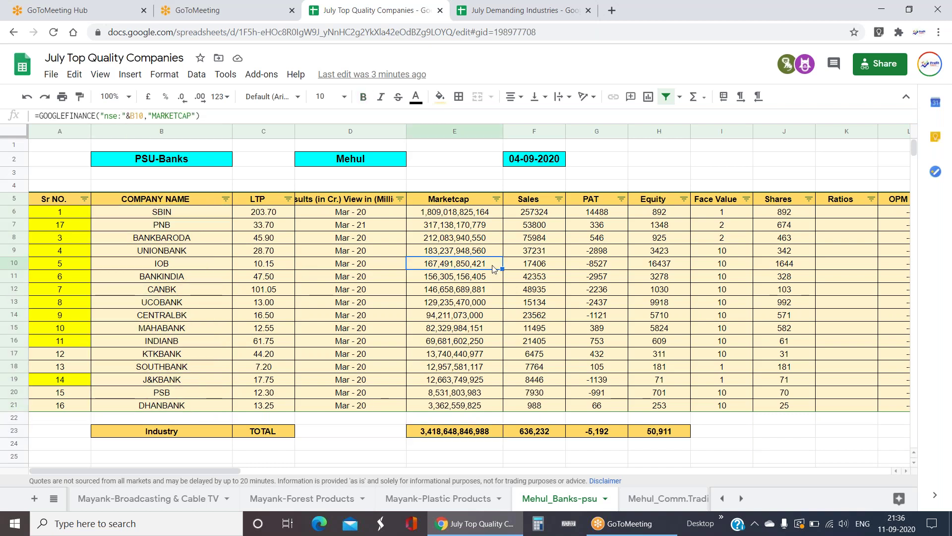
{"action": "left_click", "coordinate": [555, 213]}
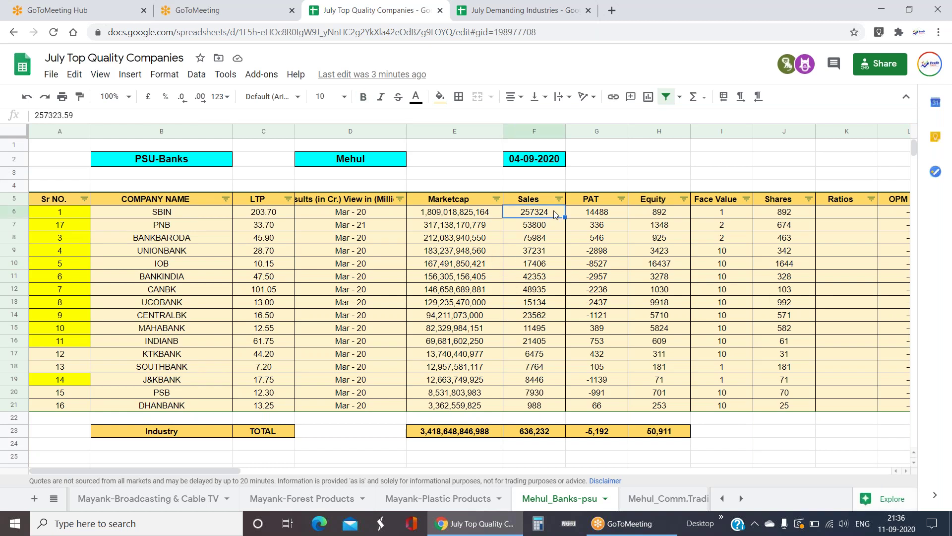
{"action": "key", "text": "Left"}
{"action": "key", "text": "Left"}
{"action": "key", "text": "Right"}
{"action": "key", "text": "Right"}
{"action": "key", "text": "Right"}
{"action": "key", "text": "Right"}
{"action": "key", "text": "Right"}
{"action": "key", "text": "Right"}
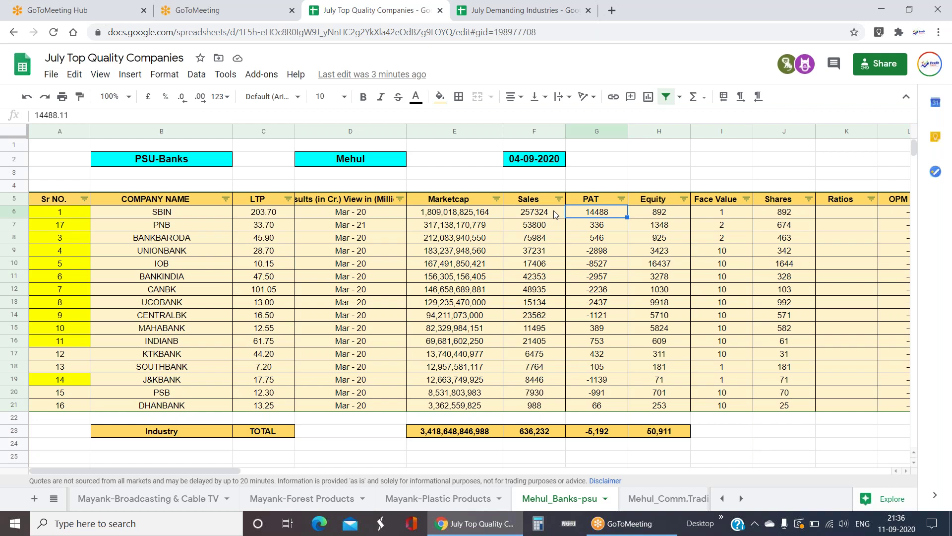
{"action": "key", "text": "Right"}
{"action": "key", "text": "Right"}
{"action": "key", "text": "Right"}
{"action": "key", "text": "Right"}
{"action": "key", "text": "Right"}
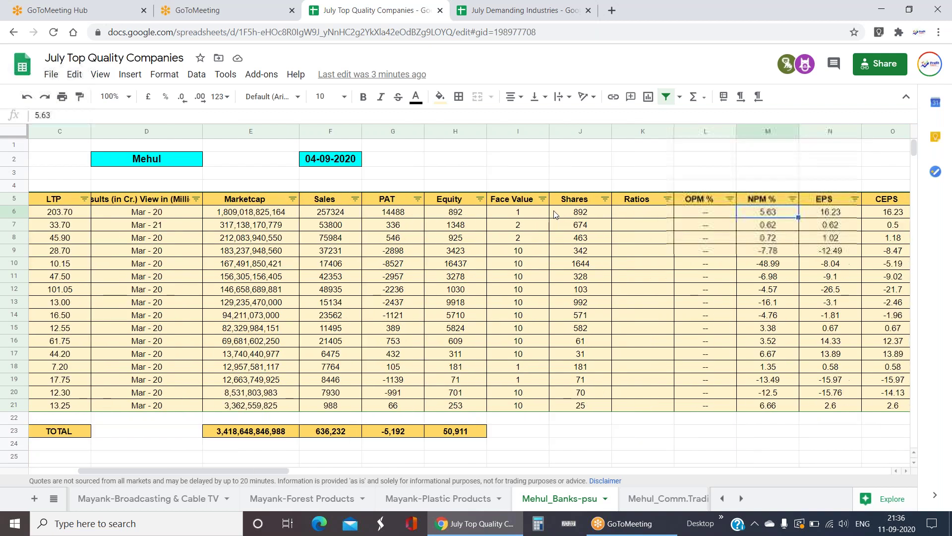
{"action": "key", "text": "Right"}
{"action": "key", "text": "Left"}
{"action": "key", "text": "Left"}
{"action": "key", "text": "Left"}
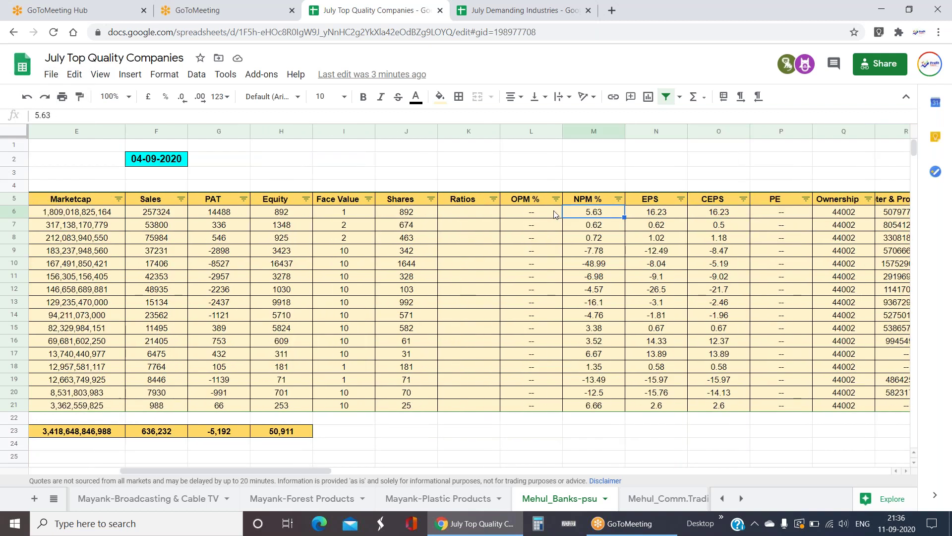
- Sort the PSU-Banks rows by NPM % from highest to lowest
{"action": "left_click", "coordinate": [619, 199]}
{"action": "left_click", "coordinate": [515, 242]}
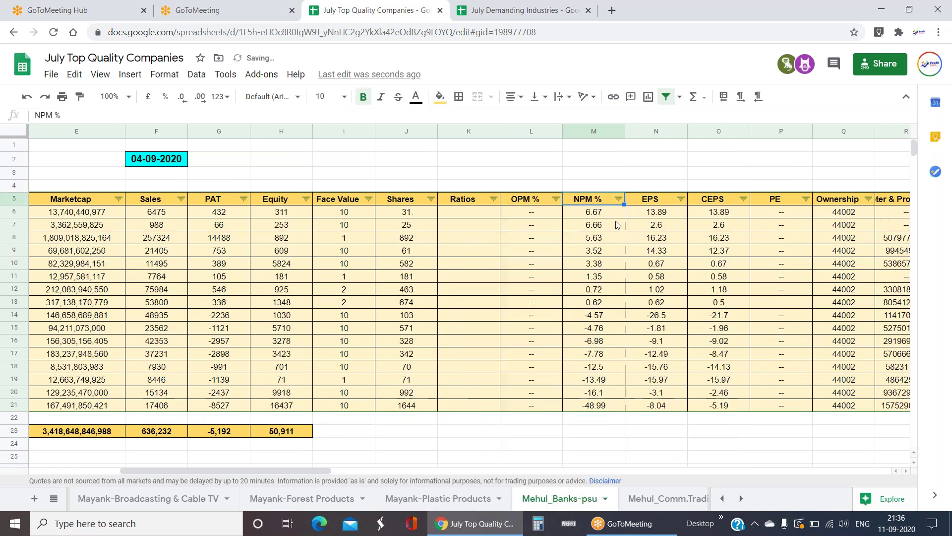
{"action": "left_click", "coordinate": [611, 212]}
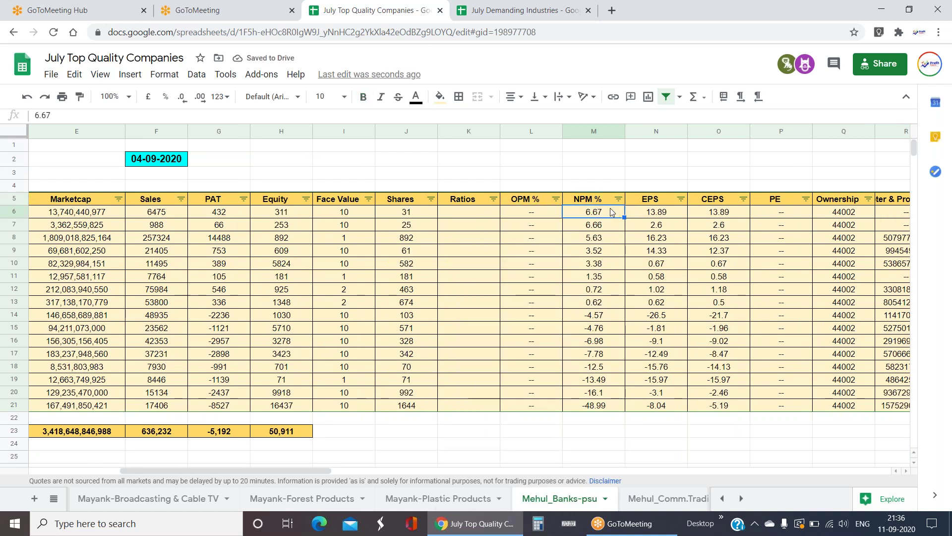
{"action": "key", "text": "Left"}
{"action": "key", "text": "Left"}
{"action": "key", "text": "Left"}
{"action": "key", "text": "Left"}
{"action": "key", "text": "Left"}
{"action": "key", "text": "Left"}
{"action": "key", "text": "Left"}
{"action": "key", "text": "Left"}
{"action": "key", "text": "Left"}
{"action": "key", "text": "Left"}
{"action": "key", "text": "Left"}
{"action": "key", "text": "Down"}
{"action": "key", "text": "Down"}
{"action": "key", "text": "Down"}
{"action": "key", "text": "Down"}
{"action": "key", "text": "Down"}
{"action": "key", "text": "Right"}
{"action": "key", "text": "Right"}
{"action": "key", "text": "Right"}
{"action": "key", "text": "Right"}
{"action": "key", "text": "Right"}
{"action": "key", "text": "Right"}
{"action": "key", "text": "Right"}
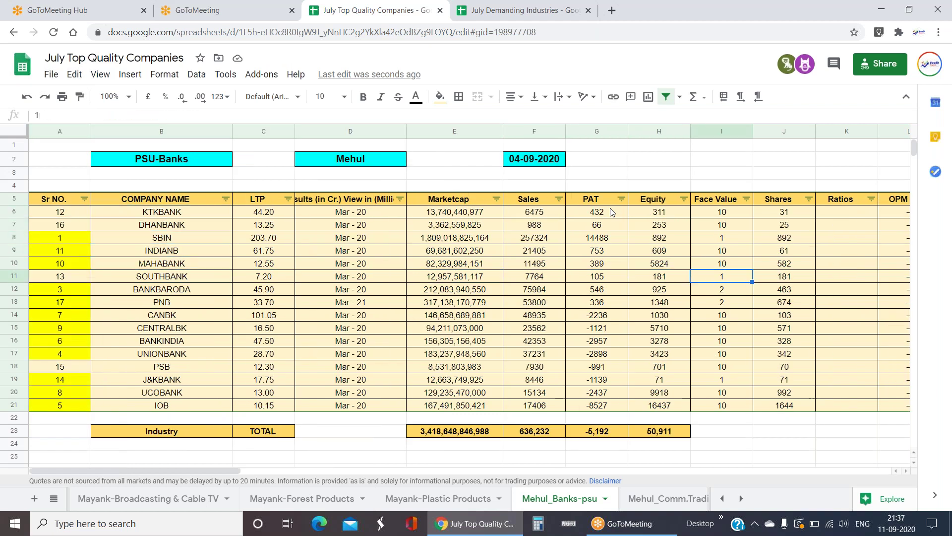
- Re-sort the PSU-Banks table by Sales descending, SBIN first, and recheck the NPM % values
{"action": "left_click", "coordinate": [559, 199]}
{"action": "left_click", "coordinate": [443, 241]}
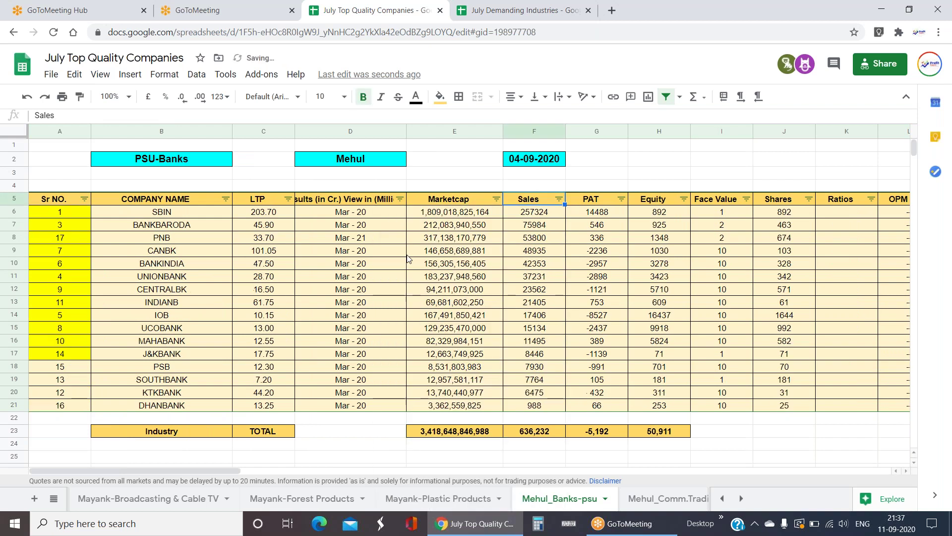
{"action": "left_click", "coordinate": [180, 216]}
{"action": "key", "text": "Left"}
{"action": "key", "text": "Right"}
{"action": "key", "text": "Right"}
{"action": "key", "text": "Right"}
{"action": "key", "text": "Right"}
{"action": "key", "text": "Right"}
{"action": "key", "text": "Right"}
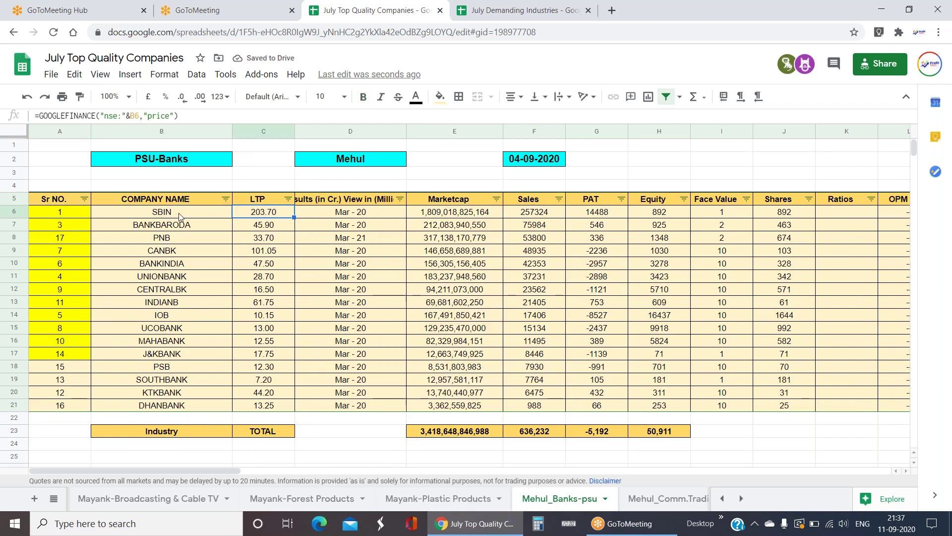
{"action": "key", "text": "Right"}
{"action": "key", "text": "Right"}
{"action": "key", "text": "Right"}
{"action": "key", "text": "Right"}
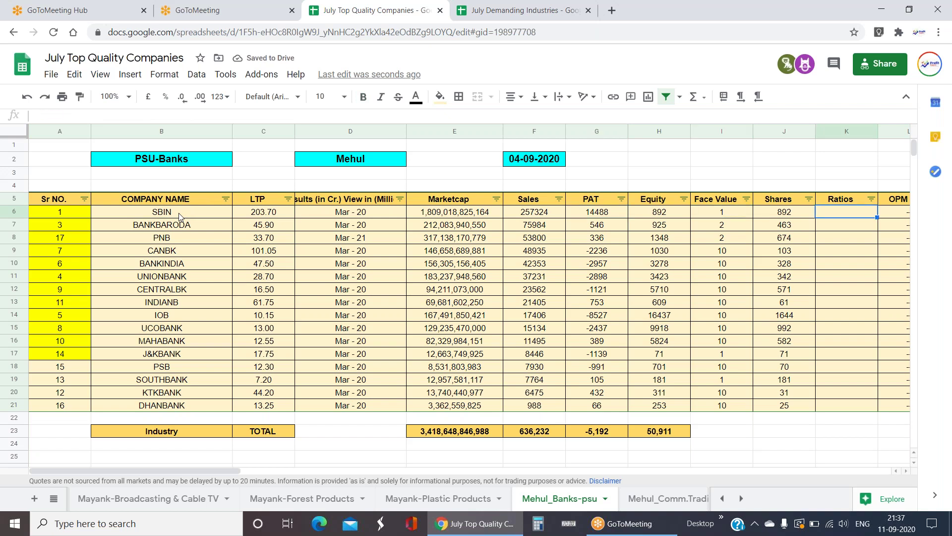
{"action": "key", "text": "Right"}
{"action": "key", "text": "Right"}
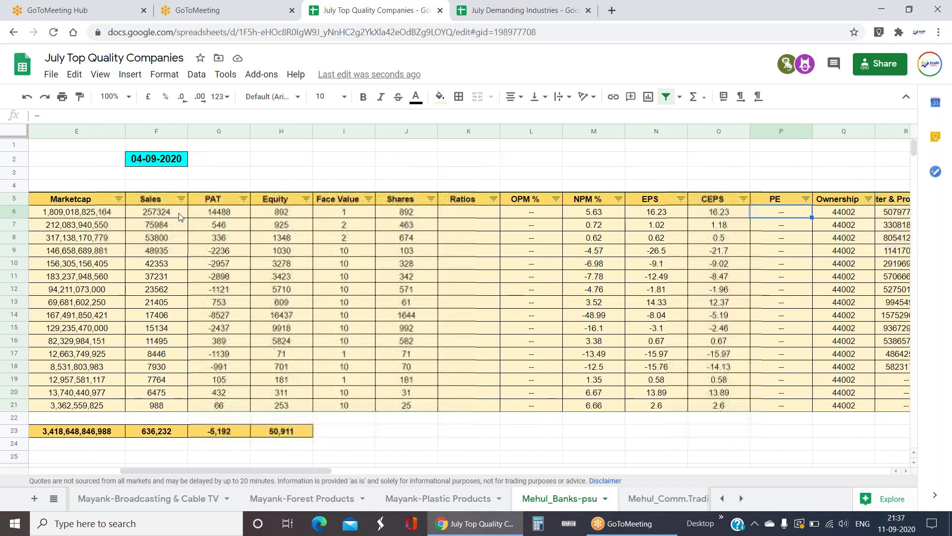
{"action": "key", "text": "Down"}
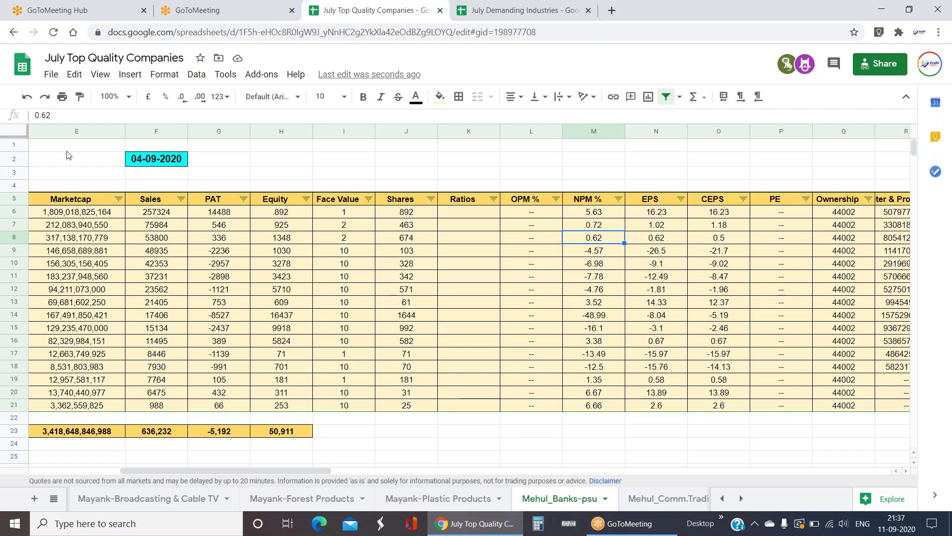
{"action": "left_click", "coordinate": [471, 201]}
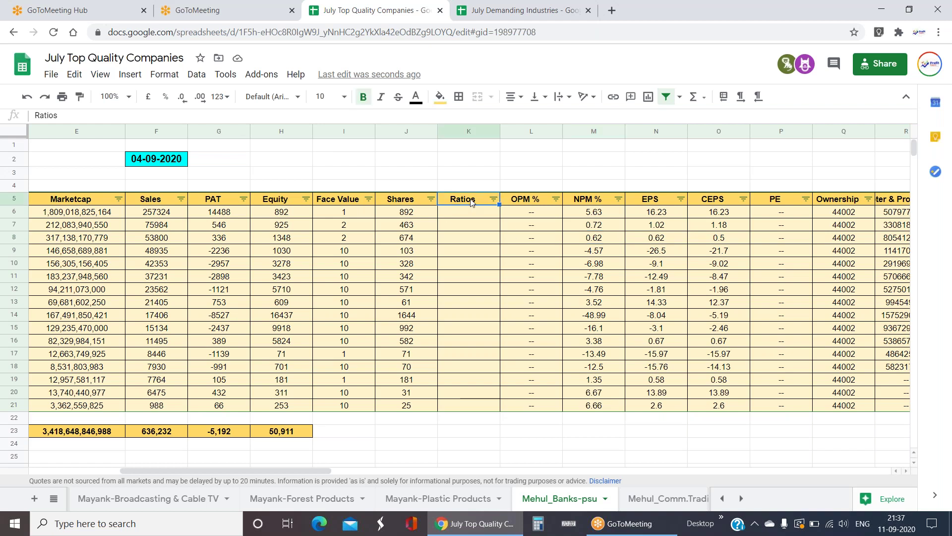
- Head the Ratios column 'NPA' in capitals and return to column A of row 6
{"action": "type", "text": "npa"}
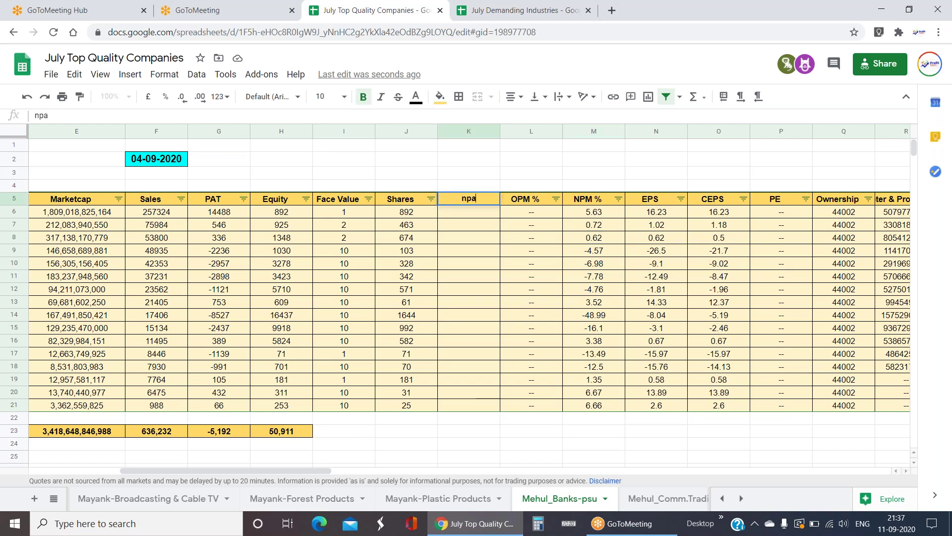
{"action": "key", "text": "BackSpace"}
{"action": "key", "text": "BackSpace"}
{"action": "key", "text": "BackSpace"}
{"action": "type", "text": "NPA"}
{"action": "key", "text": "Return"}
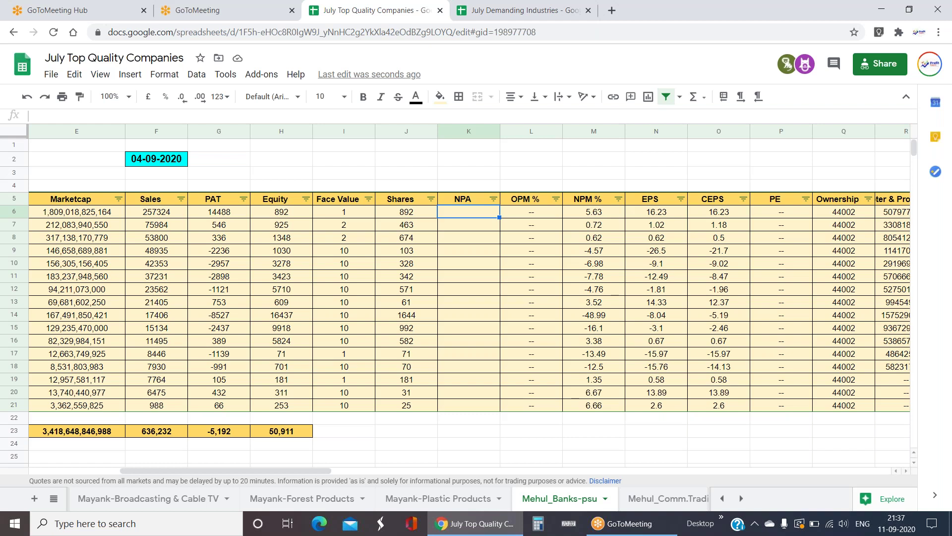
{"action": "key", "text": "Left"}
{"action": "key", "text": "Left"}
{"action": "key", "text": "Left"}
{"action": "key", "text": "Left"}
{"action": "key", "text": "Left"}
{"action": "key", "text": "Left"}
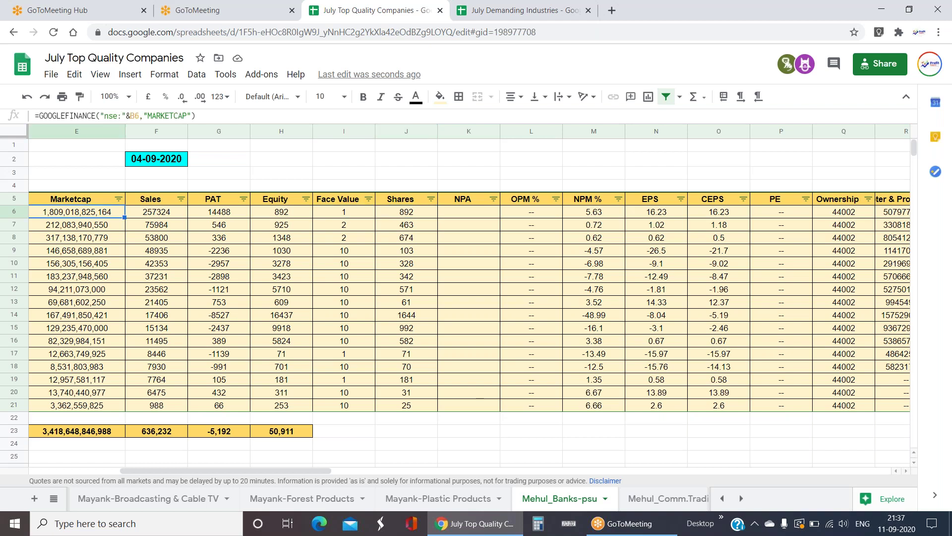
{"action": "key", "text": "Left"}
{"action": "key", "text": "Left"}
{"action": "key", "text": "Left"}
{"action": "key", "text": "Left"}
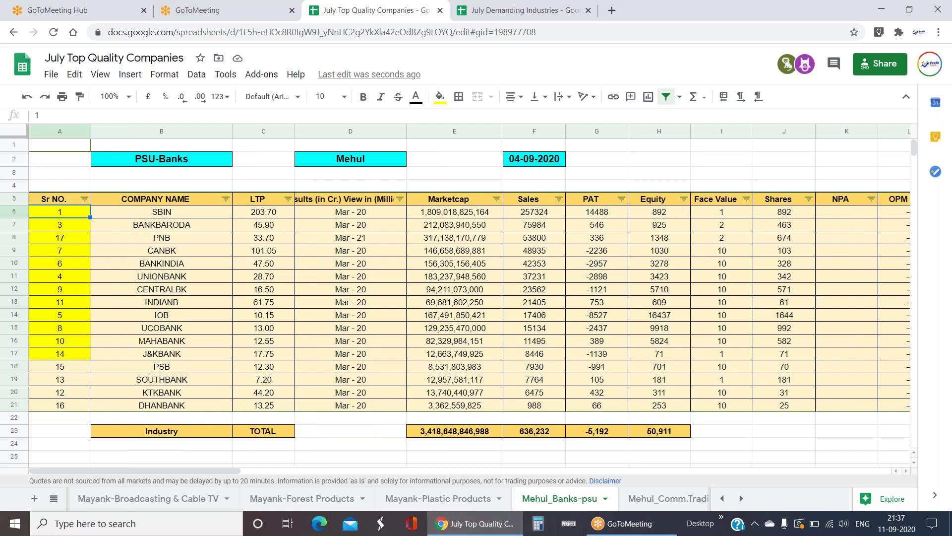
- Inspect CENTRALBK's results period and Marketcap formula in the PSU-Banks table
{"action": "left_click", "coordinate": [54, 498]}
{"action": "scroll", "coordinate": [99, 437], "scroll_direction": "up", "scroll_amount": 15}
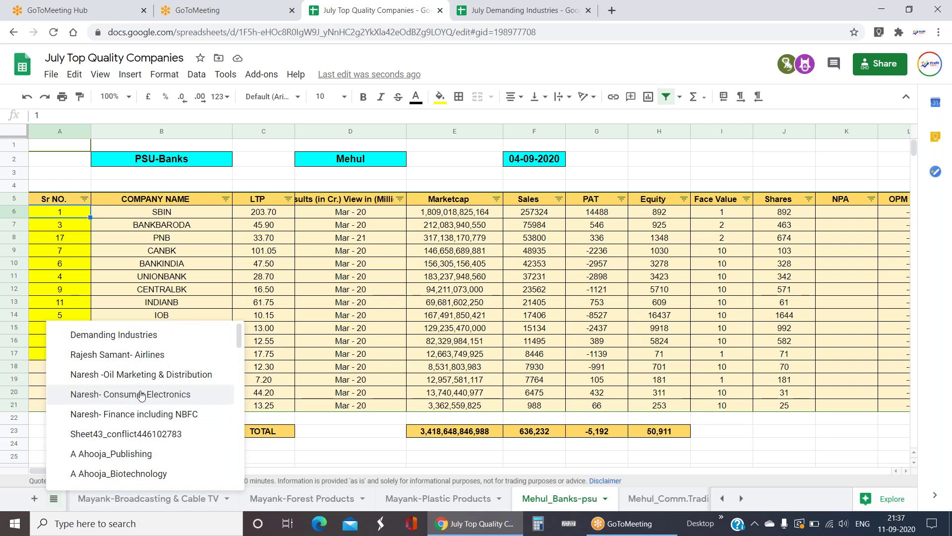
{"action": "left_click", "coordinate": [337, 314]}
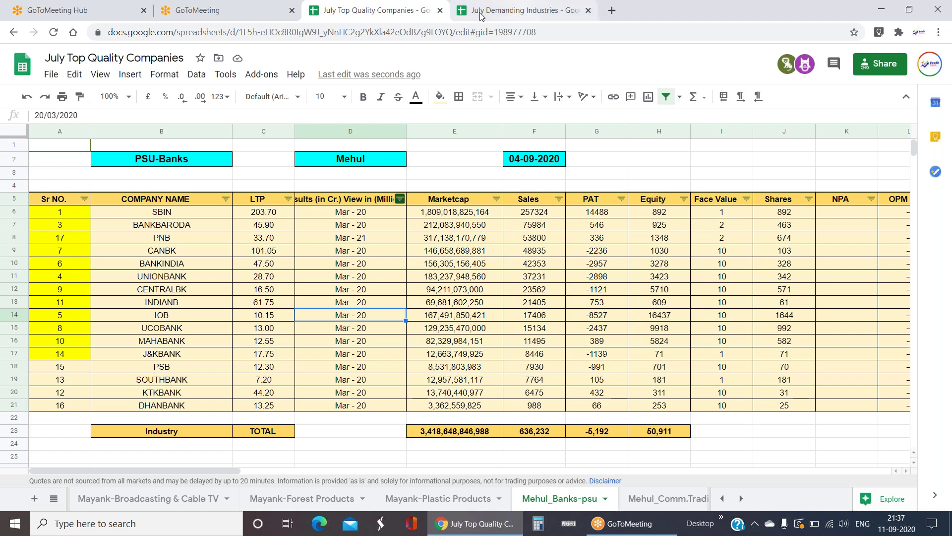
{"action": "left_click", "coordinate": [320, 292]}
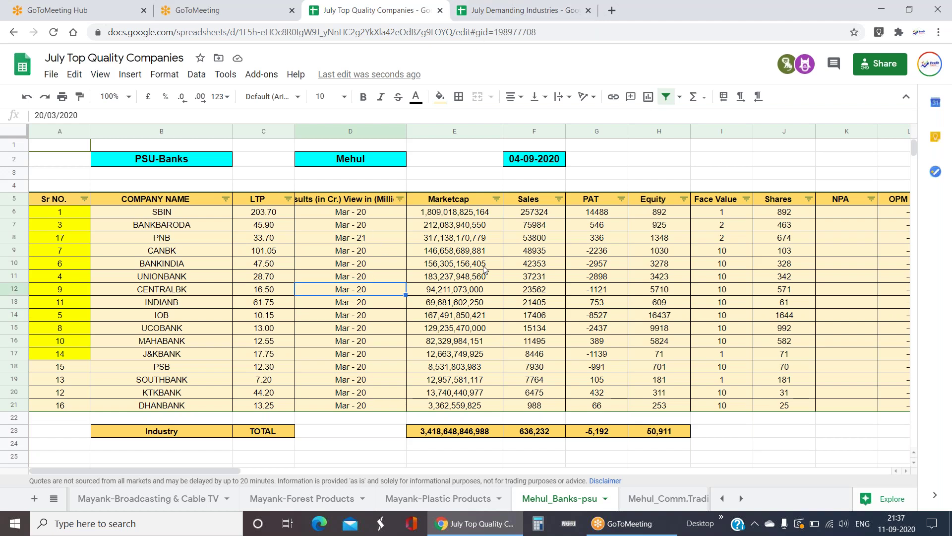
{"action": "left_click", "coordinate": [474, 290]}
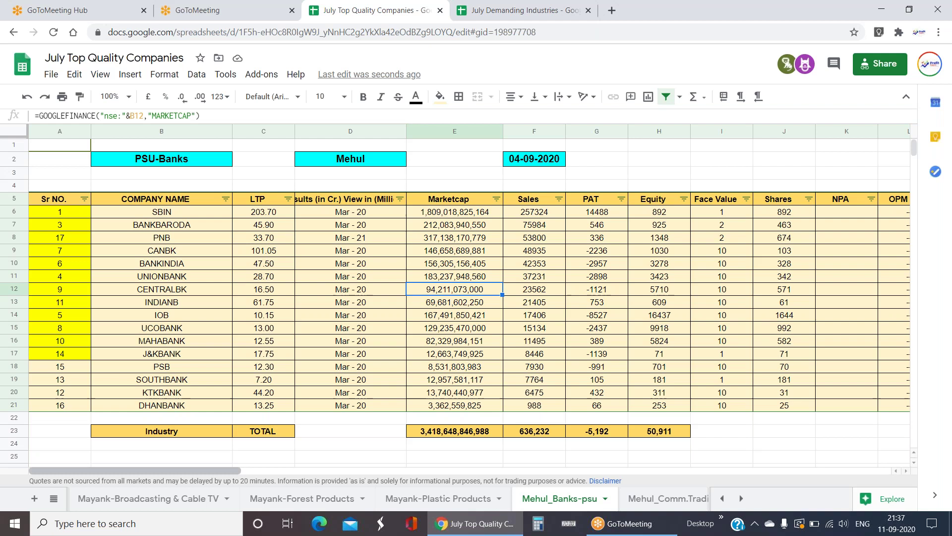
- Return to Mehul_Banks-psu through the Banks-psu link on Demanding Industries
{"action": "left_click", "coordinate": [53, 498]}
{"action": "scroll", "coordinate": [79, 412], "scroll_direction": "up", "scroll_amount": 10}
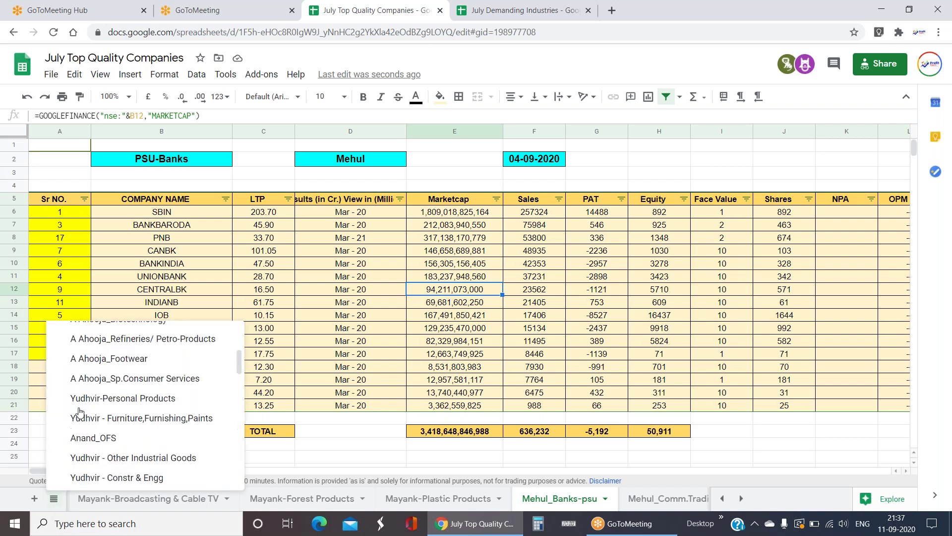
{"action": "left_click", "coordinate": [144, 334]}
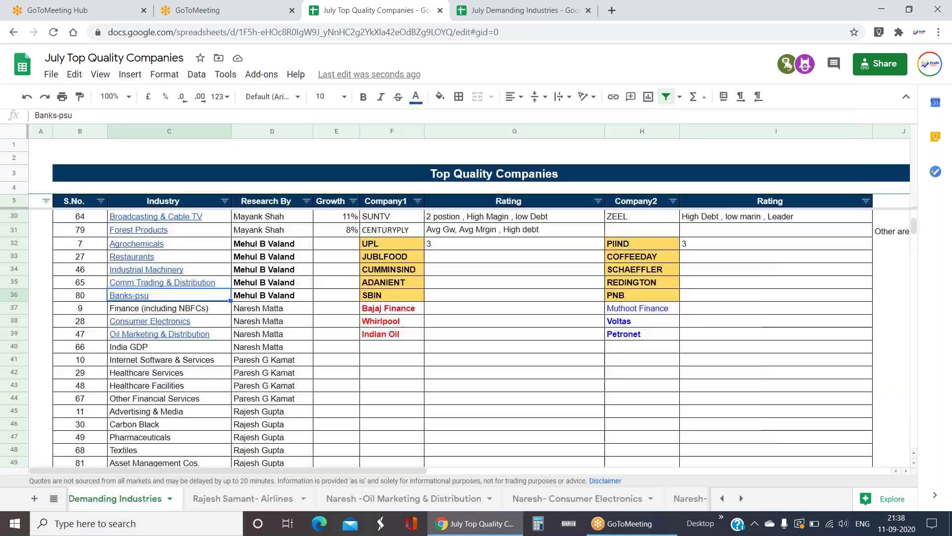
{"action": "left_click", "coordinate": [166, 315]}
{"action": "scroll", "coordinate": [397, 312], "scroll_direction": "down", "scroll_amount": 8}
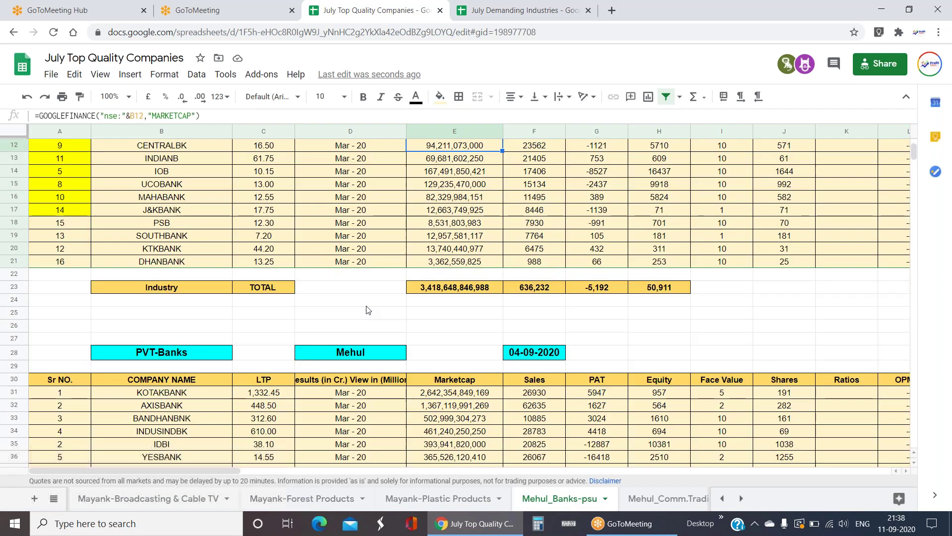
{"action": "scroll", "coordinate": [360, 308], "scroll_direction": "up", "scroll_amount": 2}
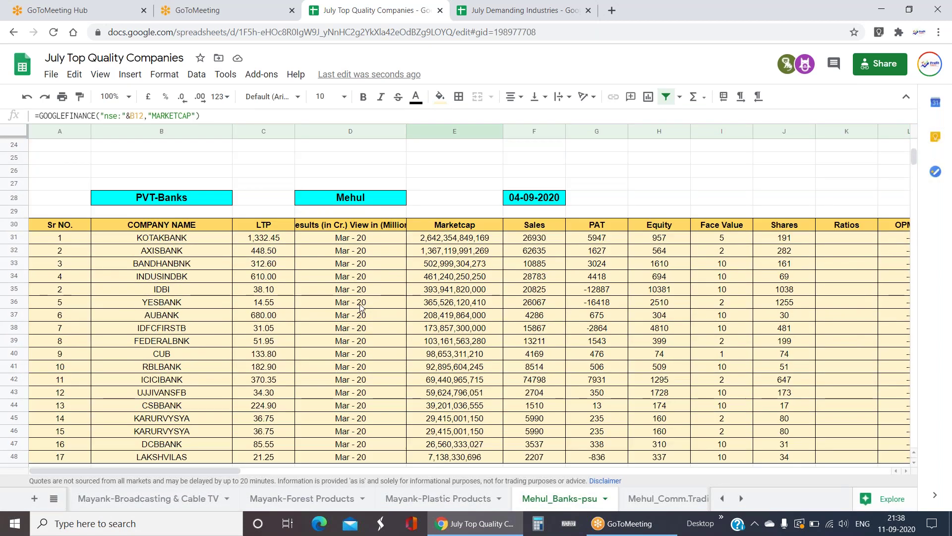
- Select all PVT-Banks company names to count them and check KOTAKBANK's row
{"action": "left_click_drag", "start_coordinate": [208, 188], "coordinate": [201, 395]}
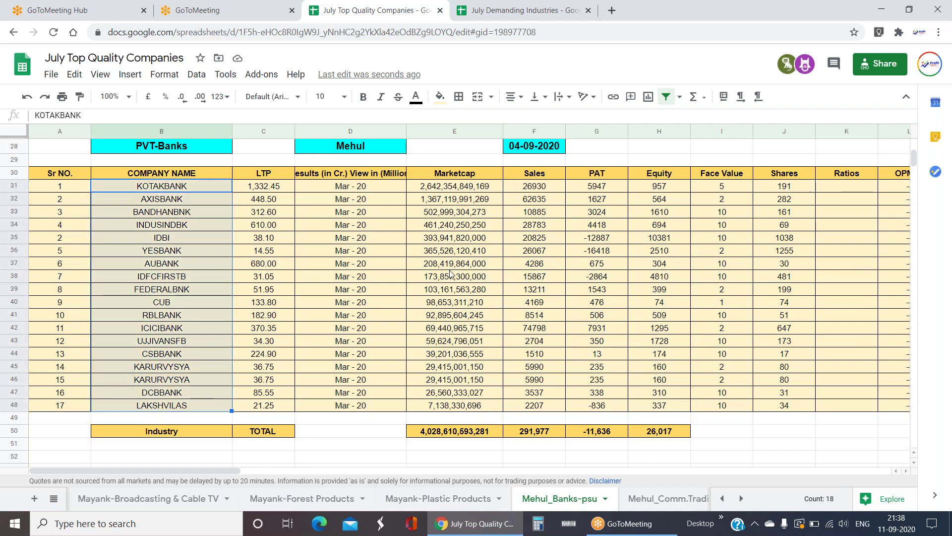
{"action": "left_click", "coordinate": [484, 191]}
{"action": "key", "text": "Right"}
{"action": "key", "text": "Right"}
{"action": "key", "text": "Right"}
{"action": "key", "text": "Right"}
{"action": "key", "text": "Right"}
{"action": "key", "text": "Right"}
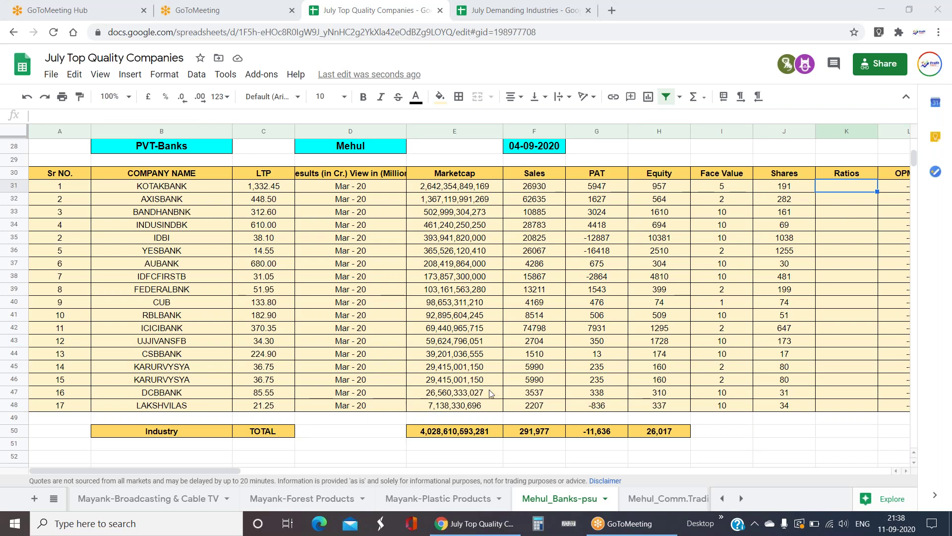
{"action": "left_click", "coordinate": [733, 188]}
{"action": "key", "text": "Left"}
{"action": "key", "text": "Left"}
{"action": "key", "text": "Left"}
{"action": "key", "text": "Left"}
{"action": "key", "text": "Left"}
{"action": "key", "text": "Left"}
{"action": "key", "text": "Left"}
{"action": "key", "text": "Left"}
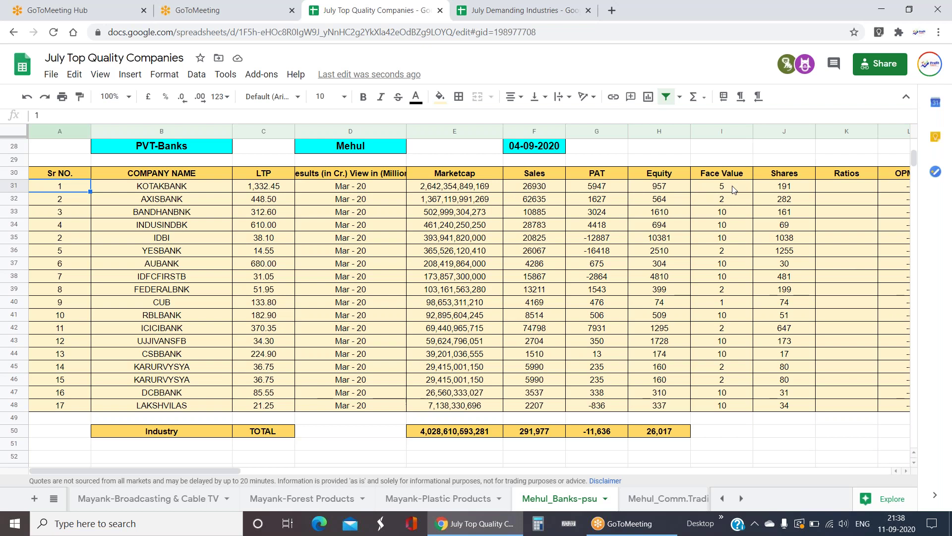
- Check the PVT-Banks Sales values for YESBANK, INDUSINDBK, ICICIBANK and IDBI
{"action": "key", "text": "Down"}
{"action": "key", "text": "Down"}
{"action": "key", "text": "Down"}
{"action": "key", "text": "Down"}
{"action": "key", "text": "Down"}
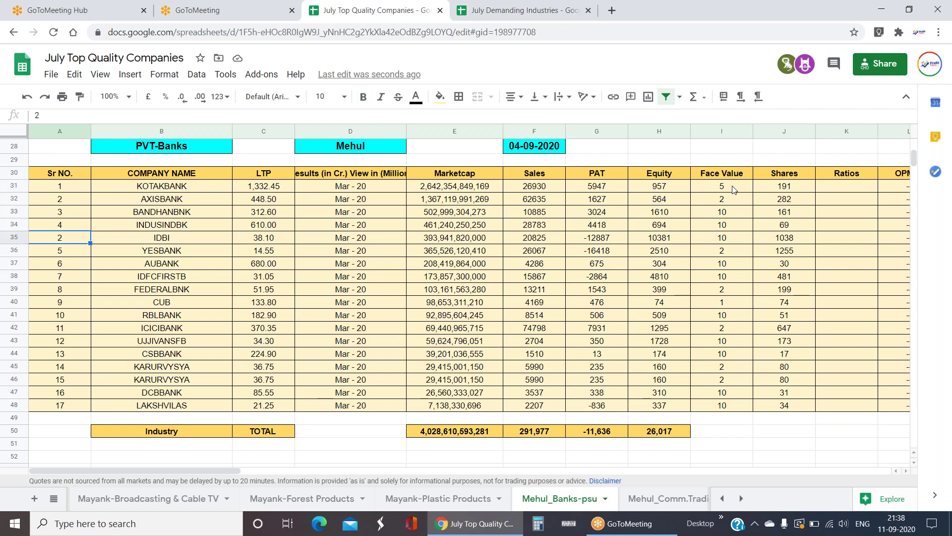
{"action": "key", "text": "Right"}
{"action": "key", "text": "Right"}
{"action": "key", "text": "Right"}
{"action": "key", "text": "Right"}
{"action": "key", "text": "Right"}
{"action": "key", "text": "Up"}
{"action": "key", "text": "Up"}
{"action": "key", "text": "Up"}
{"action": "key", "text": "Up"}
{"action": "key", "text": "Up"}
{"action": "key", "text": "Up"}
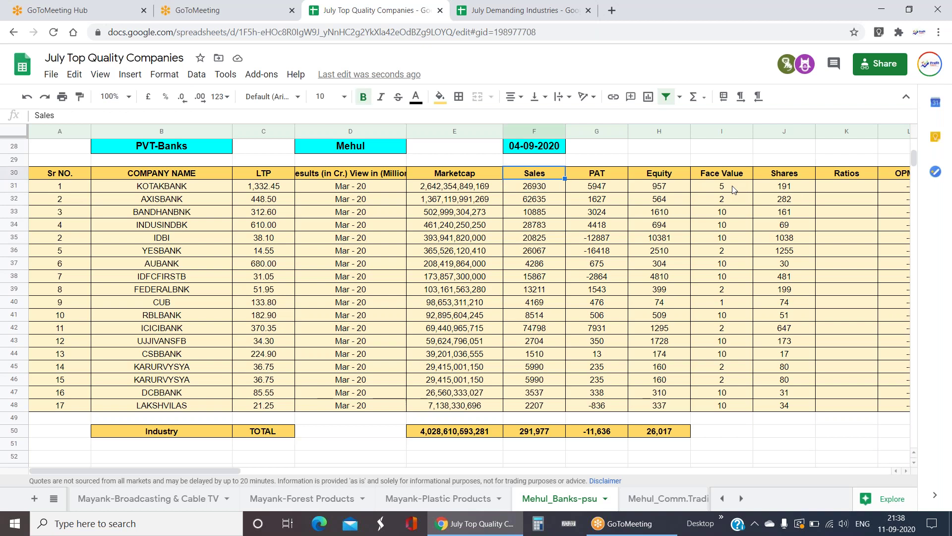
{"action": "key", "text": "Left"}
{"action": "key", "text": "Left"}
{"action": "key", "text": "Left"}
{"action": "key", "text": "Left"}
{"action": "key", "text": "Left"}
{"action": "key", "text": "Down"}
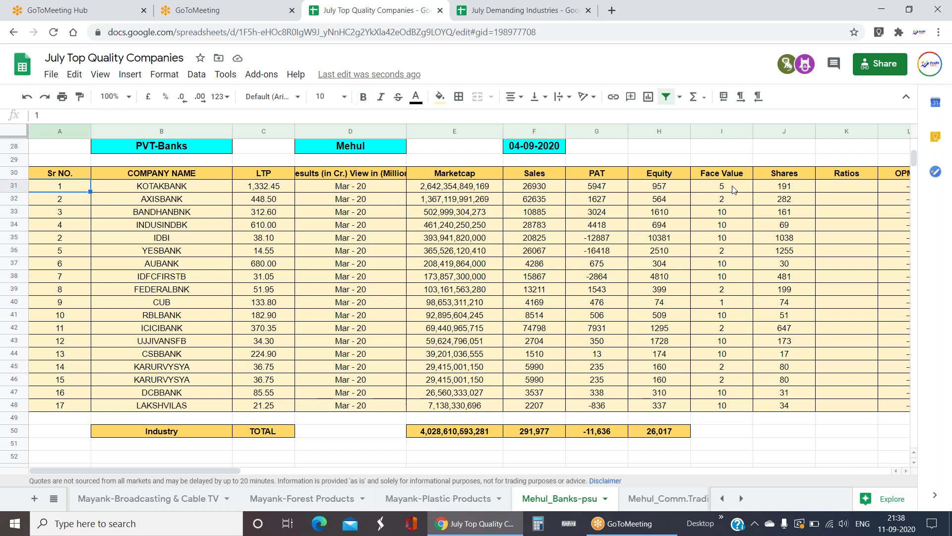
{"action": "key", "text": "Right"}
{"action": "key", "text": "Down"}
{"action": "key", "text": "Down"}
{"action": "key", "text": "Down"}
{"action": "key", "text": "Down"}
{"action": "key", "text": "Down"}
{"action": "key", "text": "Down"}
{"action": "key", "text": "Down"}
{"action": "key", "text": "Down"}
{"action": "key", "text": "Down"}
{"action": "key", "text": "Down"}
{"action": "key", "text": "Down"}
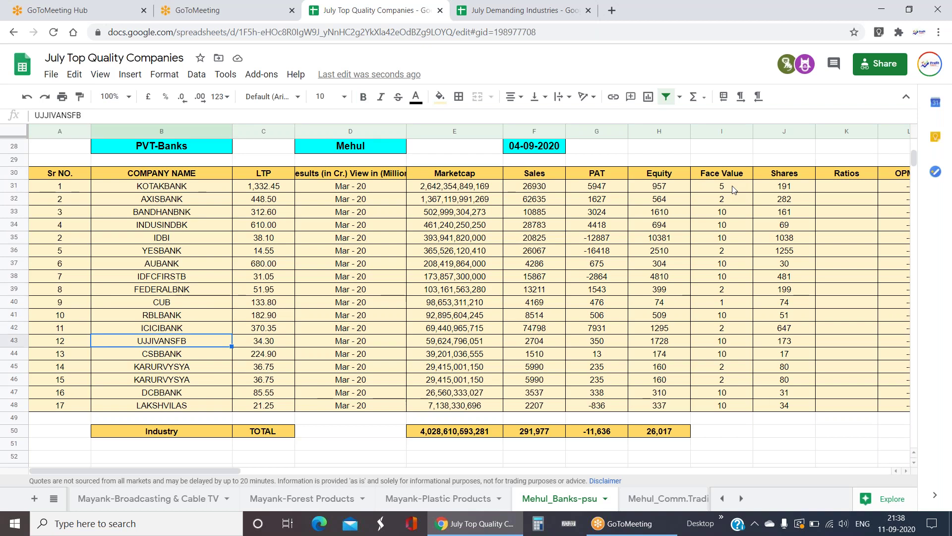
{"action": "key", "text": "Right"}
{"action": "key", "text": "Right"}
{"action": "key", "text": "Right"}
{"action": "key", "text": "Right"}
{"action": "key", "text": "Up"}
{"action": "key", "text": "Up"}
{"action": "key", "text": "Up"}
{"action": "key", "text": "Up"}
{"action": "key", "text": "Up"}
{"action": "key", "text": "Up"}
{"action": "key", "text": "Up"}
{"action": "key", "text": "Up"}
{"action": "key", "text": "Up"}
{"action": "key", "text": "Up"}
{"action": "key", "text": "Up"}
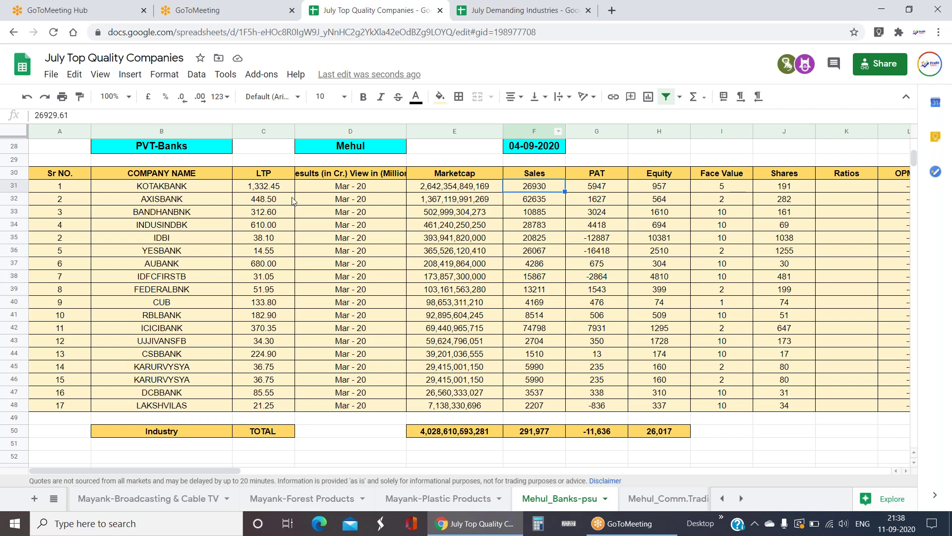
{"action": "scroll", "coordinate": [225, 330], "scroll_direction": "up", "scroll_amount": 6}
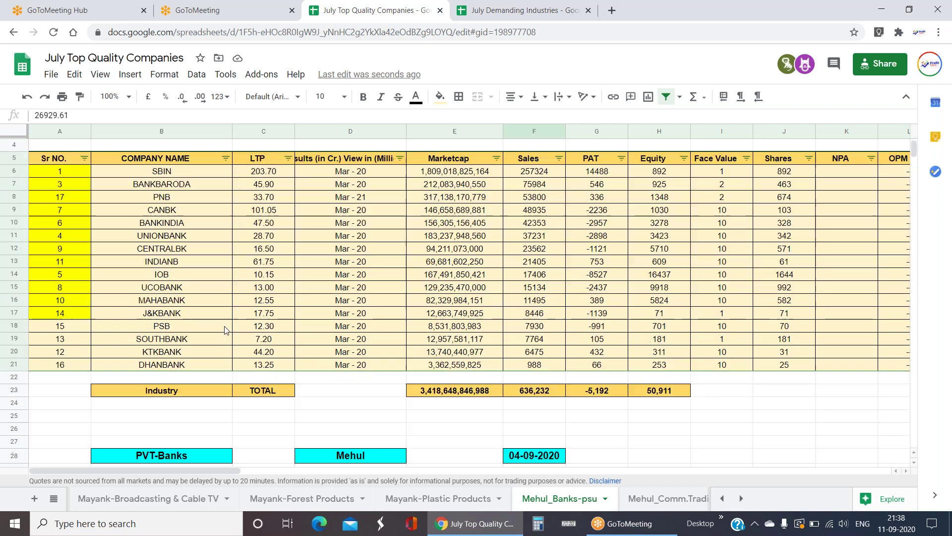
{"action": "scroll", "coordinate": [225, 330], "scroll_direction": "down", "scroll_amount": 6}
{"action": "left_click", "coordinate": [544, 250]}
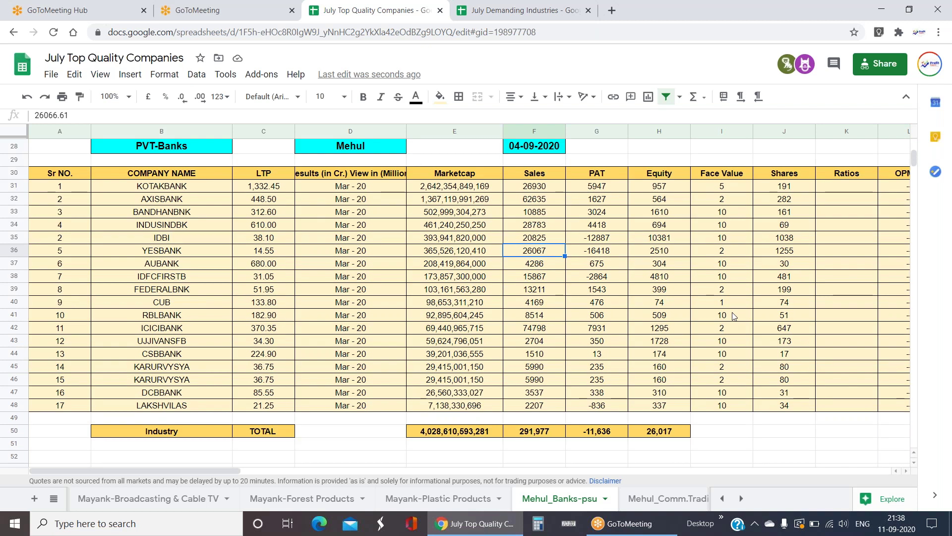
- Head the PVT-Banks column K 'NPA' and select K31:K48 to confirm it is empty
{"action": "left_click", "coordinate": [847, 275]}
{"action": "scroll", "coordinate": [469, 299], "scroll_direction": "right", "scroll_amount": 1}
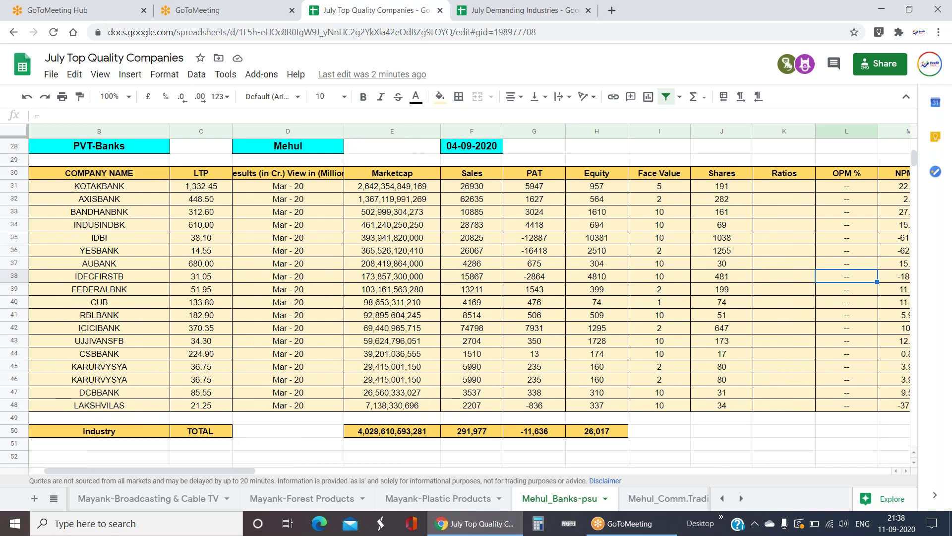
{"action": "scroll", "coordinate": [469, 299], "scroll_direction": "right", "scroll_amount": 1}
{"action": "key", "text": "Up"}
{"action": "key", "text": "Up"}
{"action": "key", "text": "Up"}
{"action": "key", "text": "Up"}
{"action": "key", "text": "Up"}
{"action": "key", "text": "Up"}
{"action": "key", "text": "Up"}
{"action": "key", "text": "Up"}
{"action": "type", "text": "NPA"}
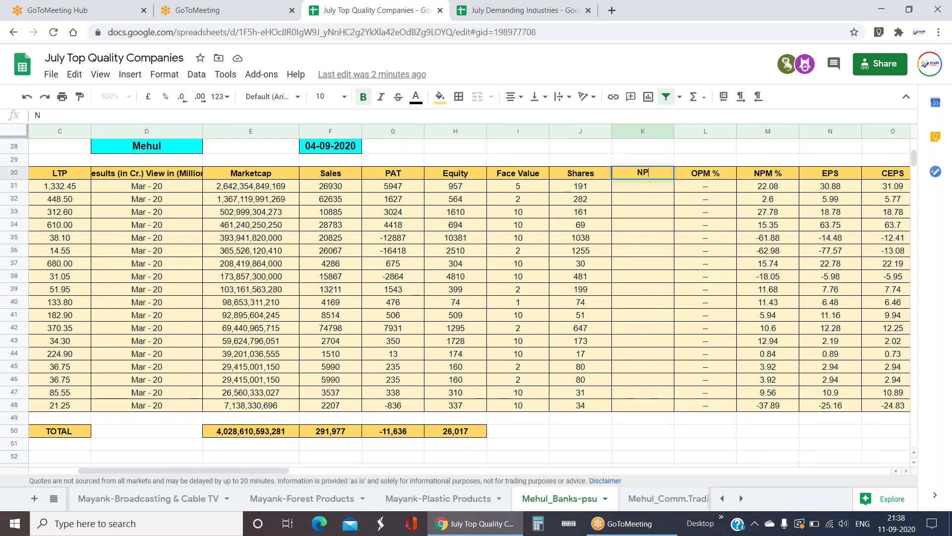
{"action": "key", "text": "Return"}
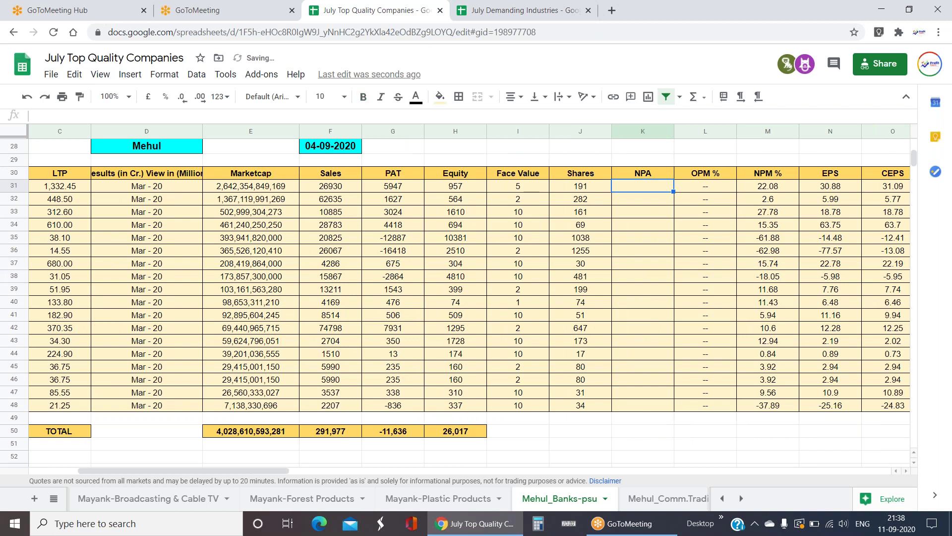
{"action": "left_click", "coordinate": [649, 174]}
{"action": "mouse_move", "coordinate": [651, 188]}
{"action": "left_mouse_down"}
{"action": "mouse_move", "coordinate": [633, 274]}
{"action": "mouse_move", "coordinate": [639, 409]}
{"action": "left_mouse_up"}
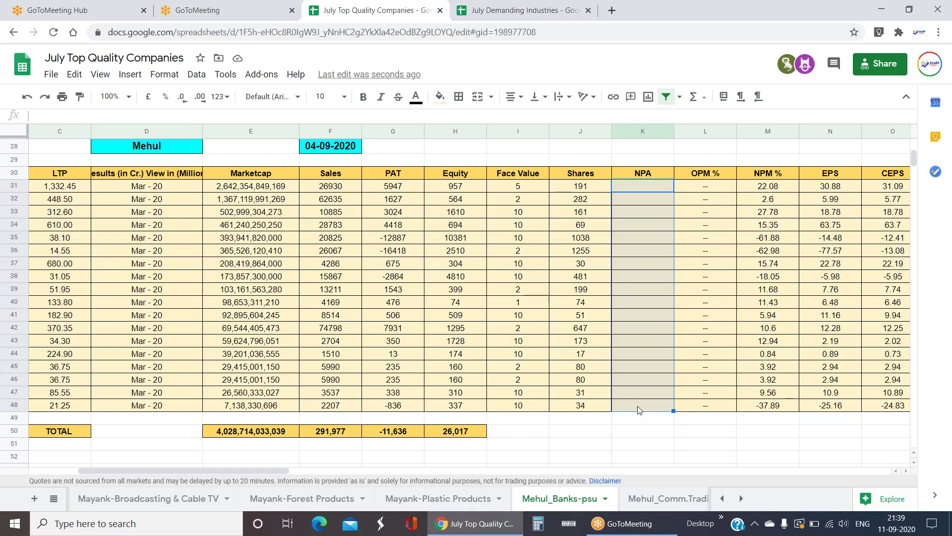
{"action": "key", "text": "Up"}
{"action": "key", "text": "Left"}
{"action": "key", "text": "Left"}
{"action": "key", "text": "Left"}
{"action": "key", "text": "Left"}
{"action": "key", "text": "Left"}
{"action": "key", "text": "Left"}
{"action": "key", "text": "Left"}
{"action": "key", "text": "Left"}
{"action": "key", "text": "Left"}
{"action": "key", "text": "Left"}
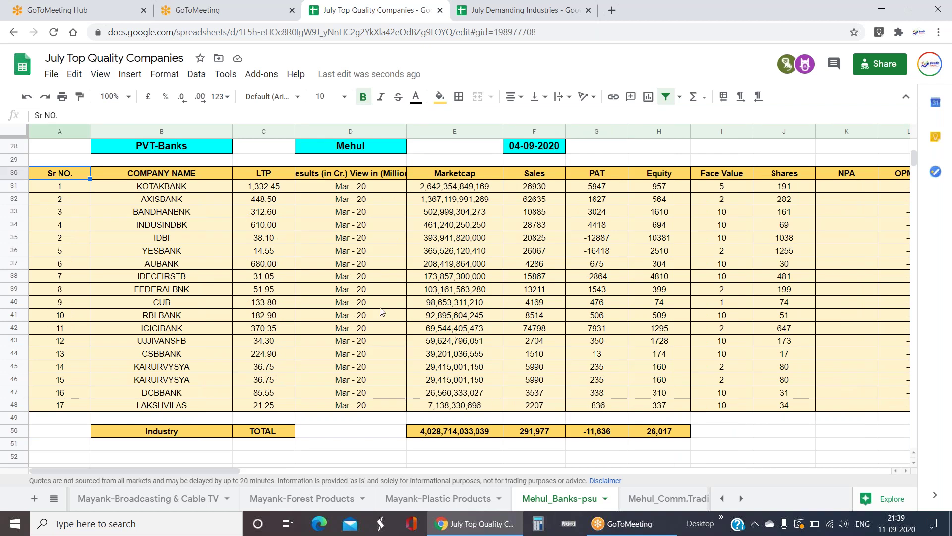
{"action": "left_click", "coordinate": [54, 498]}
{"action": "scroll", "coordinate": [83, 351], "scroll_direction": "up", "scroll_amount": 5}
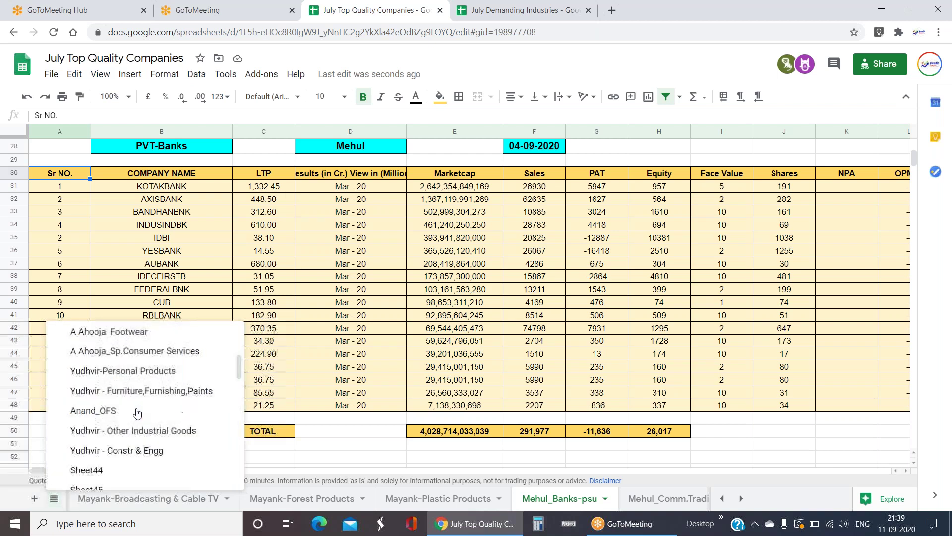
{"action": "left_click", "coordinate": [95, 335]}
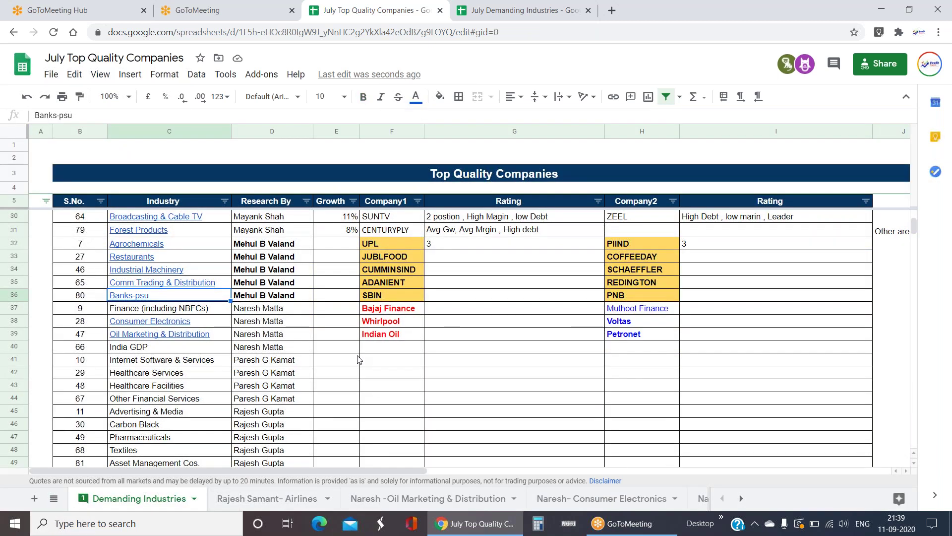
{"action": "scroll", "coordinate": [311, 338], "scroll_direction": "down", "scroll_amount": 1}
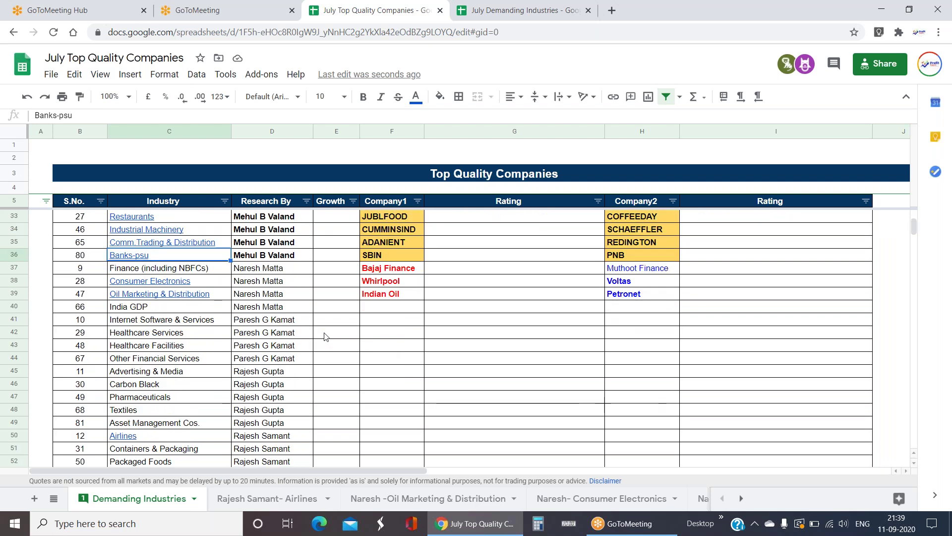
{"action": "scroll", "coordinate": [325, 337], "scroll_direction": "down", "scroll_amount": 1}
{"action": "left_click", "coordinate": [293, 268]}
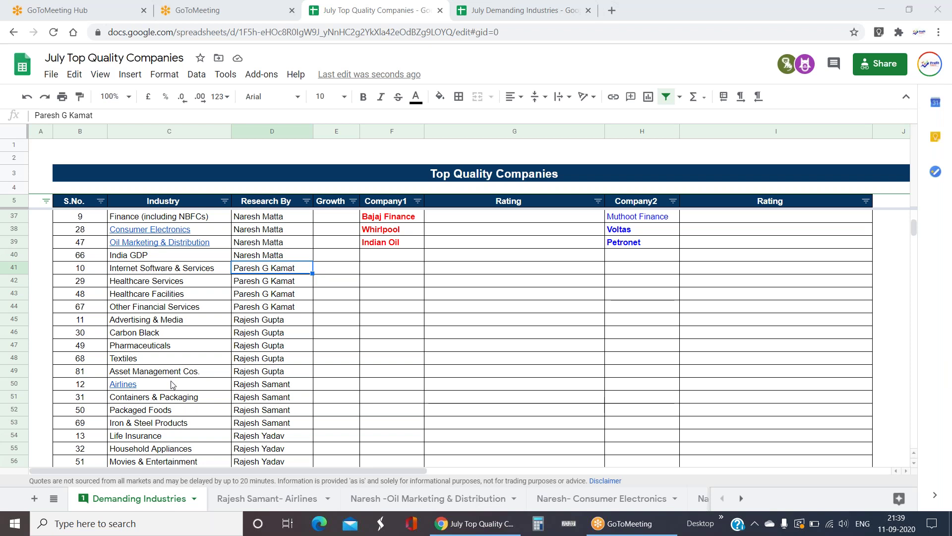
{"action": "left_click", "coordinate": [196, 272]}
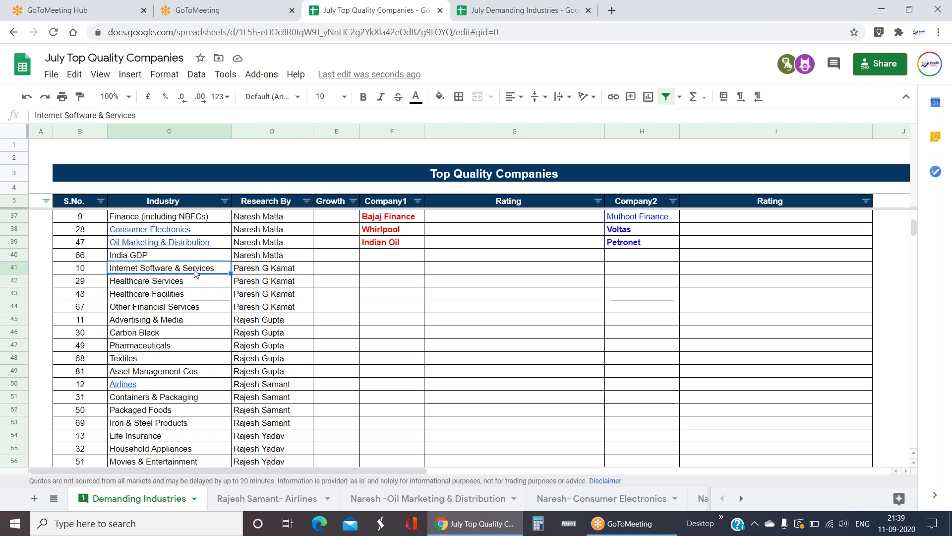
{"action": "key", "text": "Down"}
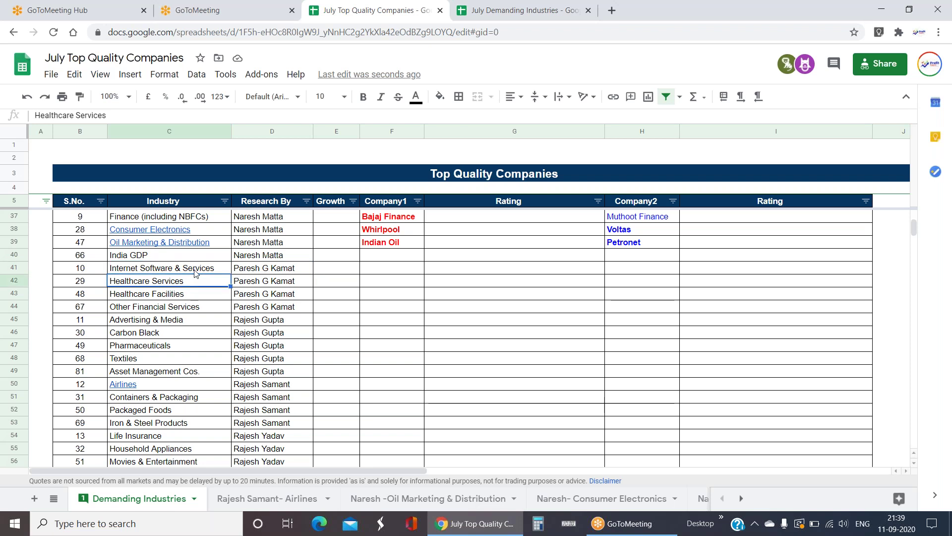
{"action": "key", "text": "Down"}
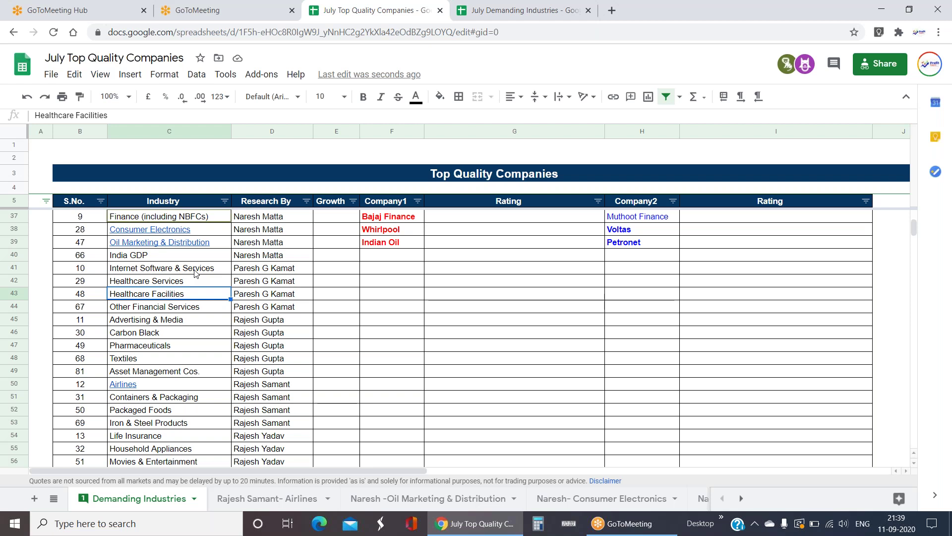
{"action": "key", "text": "Right"}
{"action": "key", "text": "Left"}
{"action": "key", "text": "Up"}
{"action": "key", "text": "Down"}
{"action": "left_click", "coordinate": [203, 322]}
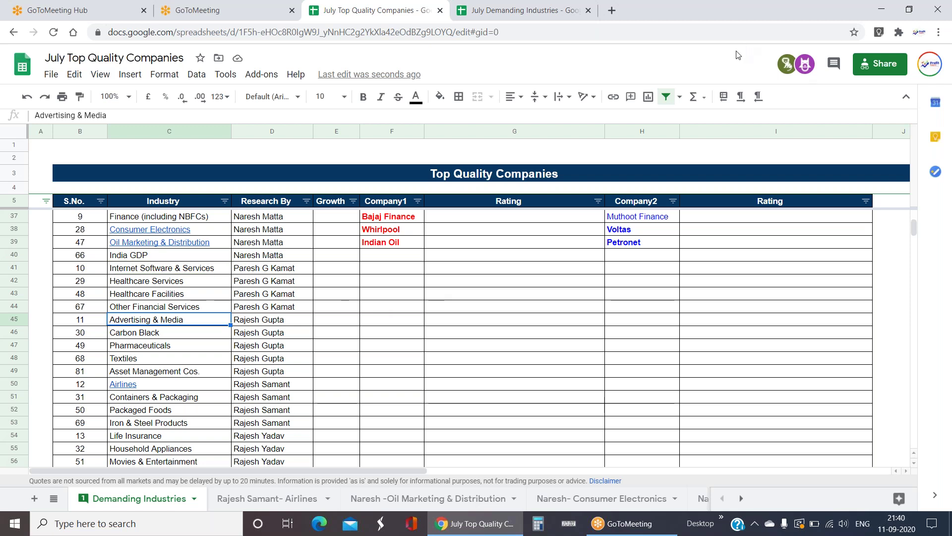
{"action": "left_click", "coordinate": [332, 325]}
{"action": "key", "text": "Right"}
{"action": "key", "text": "Right"}
{"action": "key", "text": "Right"}
{"action": "key", "text": "Right"}
{"action": "key", "text": "Right"}
{"action": "key", "text": "Right"}
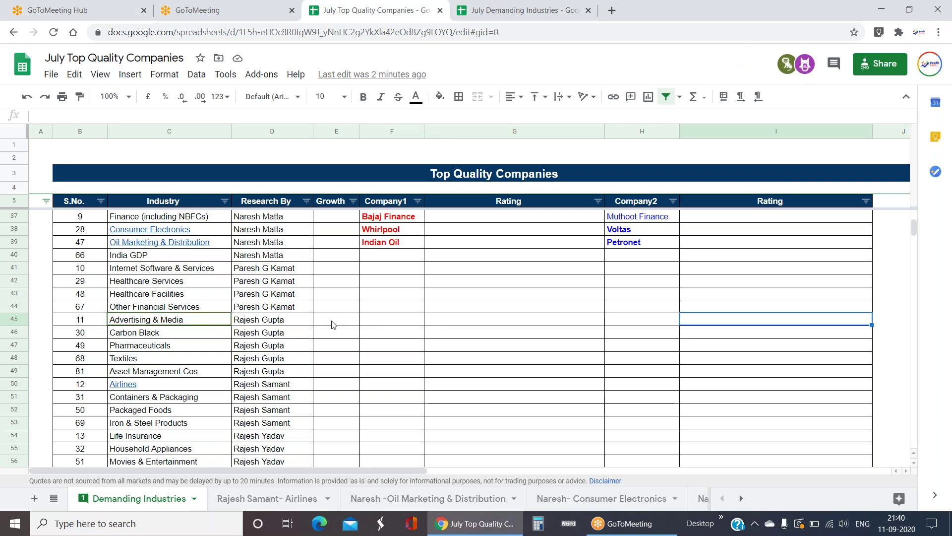
{"action": "key", "text": "Home"}
{"action": "key", "text": "Right"}
{"action": "key", "text": "Right"}
{"action": "key", "text": "Right"}
{"action": "key", "text": "Right"}
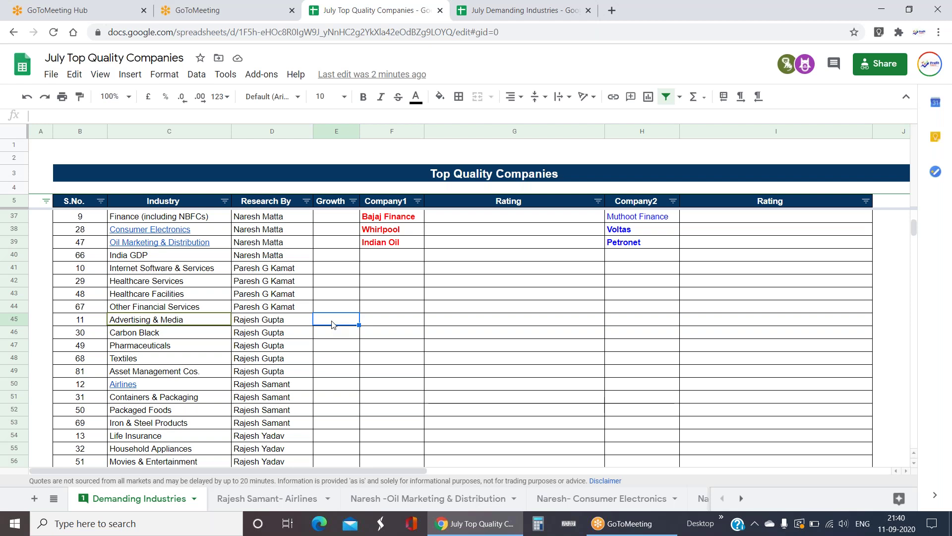
{"action": "key", "text": "ctrl+Tab"}
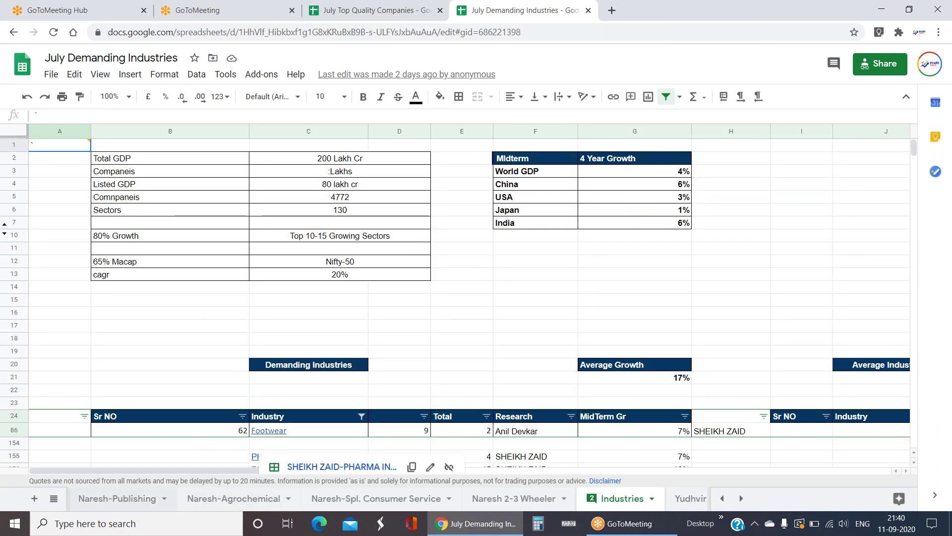
{"action": "left_click", "coordinate": [117, 498]}
{"action": "key", "text": "alt+Left"}
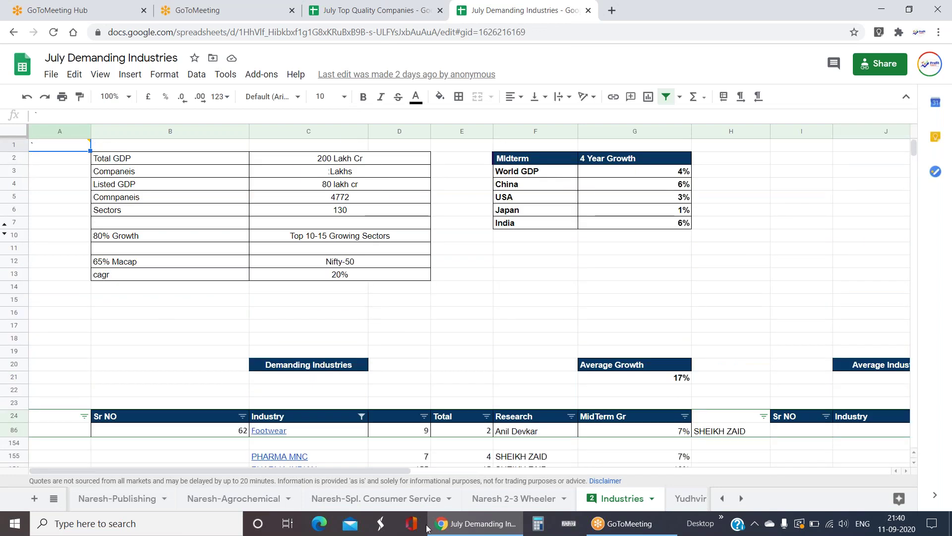
{"action": "left_click", "coordinate": [331, 22]}
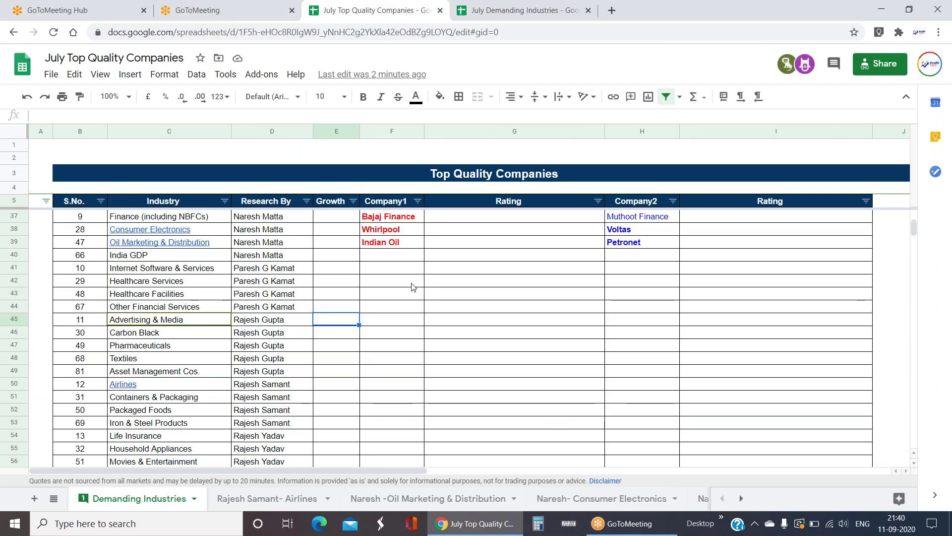
{"action": "left_click", "coordinate": [261, 320]}
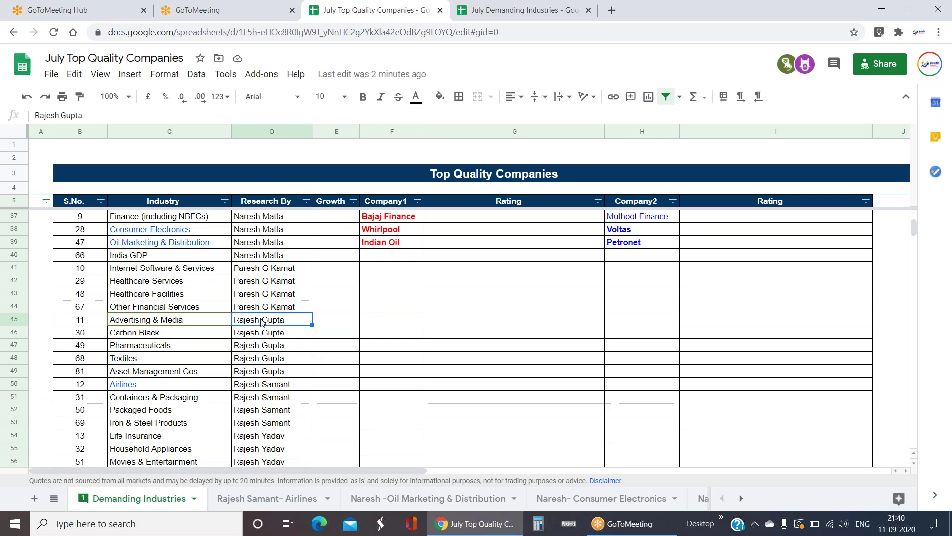
{"action": "left_click_drag", "start_coordinate": [342, 218], "coordinate": [328, 401]}
{"action": "left_click", "coordinate": [329, 401]}
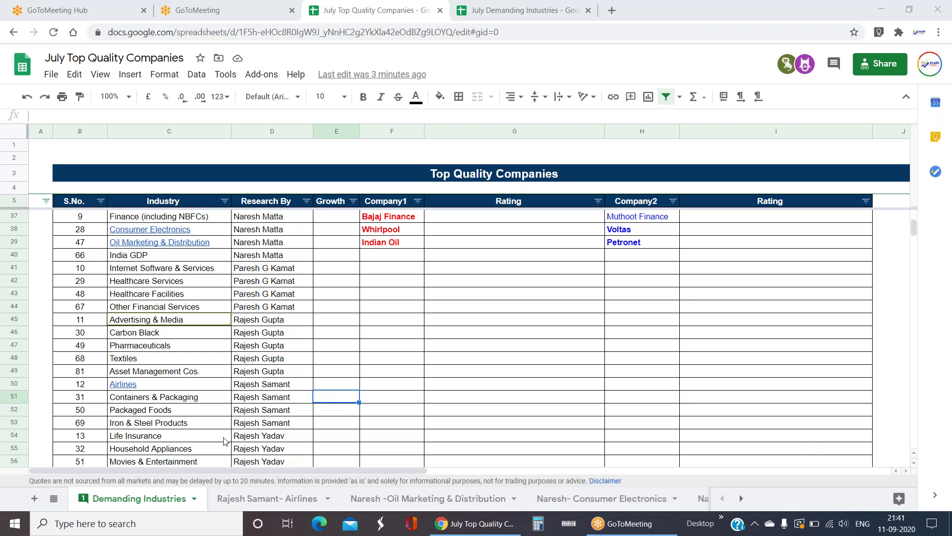
{"action": "scroll", "coordinate": [242, 368], "scroll_direction": "down", "scroll_amount": 1}
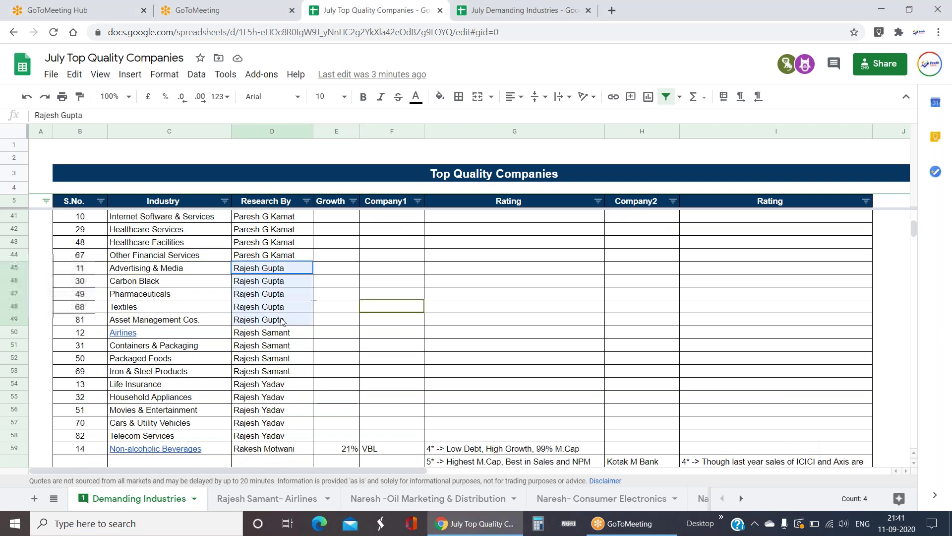
{"action": "left_click_drag", "start_coordinate": [272, 273], "coordinate": [149, 320]}
{"action": "left_click", "coordinate": [391, 306]}
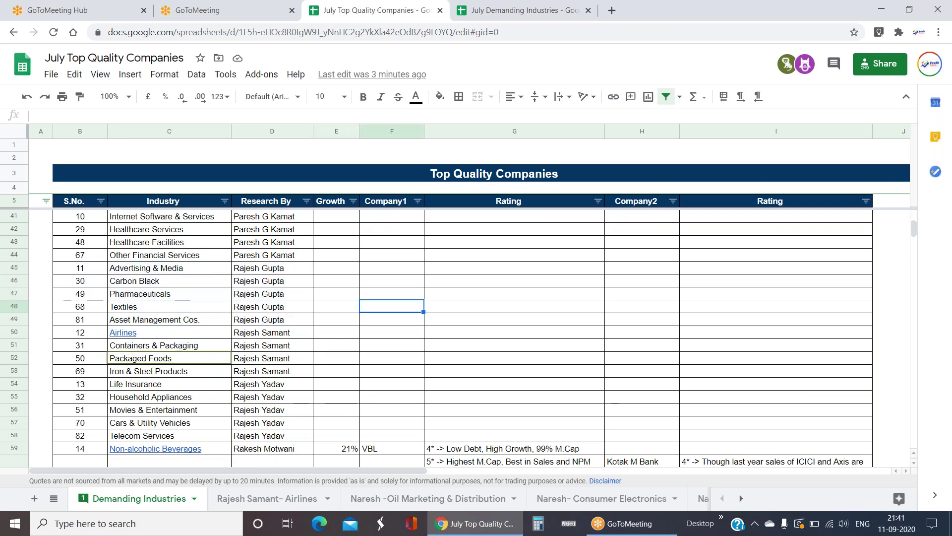
{"action": "left_click", "coordinate": [179, 293]}
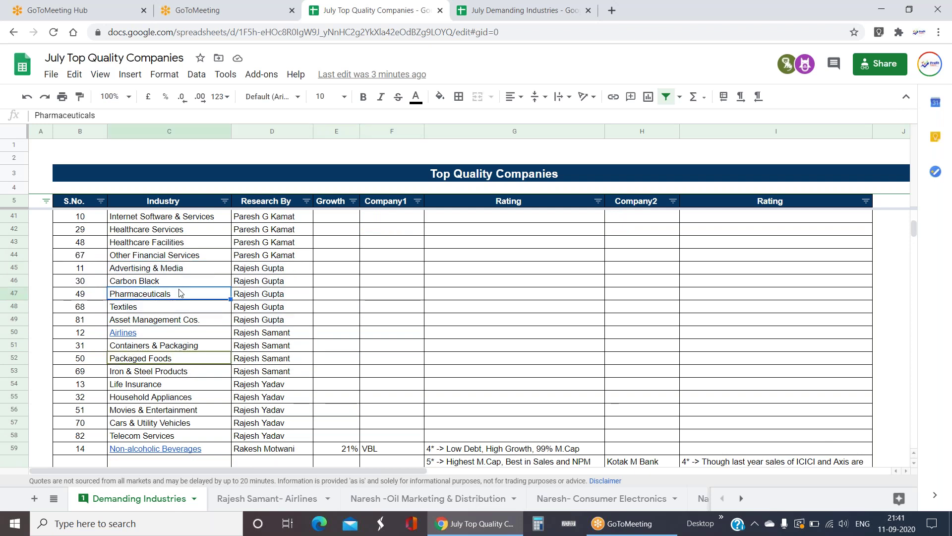
{"action": "left_click", "coordinate": [177, 323]}
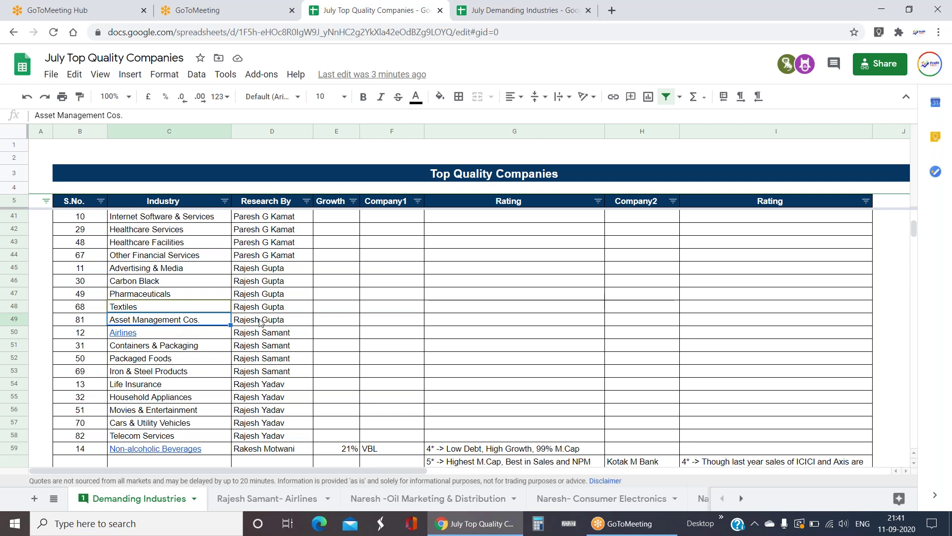
{"action": "scroll", "coordinate": [285, 325], "scroll_direction": "down", "scroll_amount": 1}
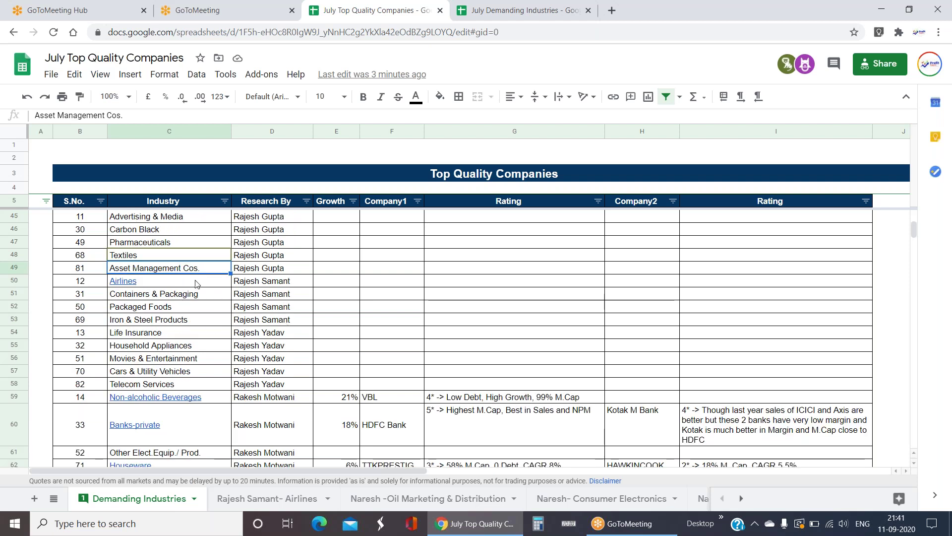
{"action": "left_click", "coordinate": [261, 282]}
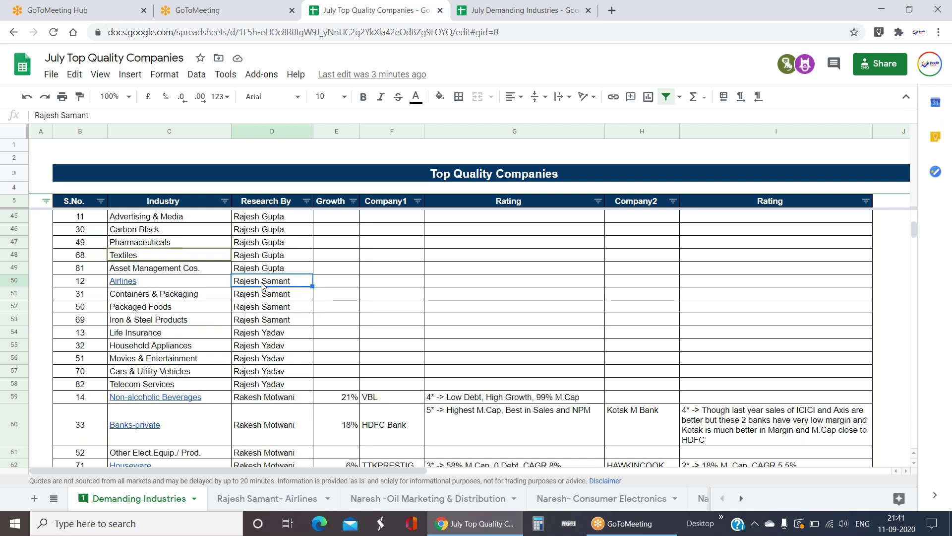
{"action": "left_click_drag", "start_coordinate": [261, 283], "coordinate": [265, 320]}
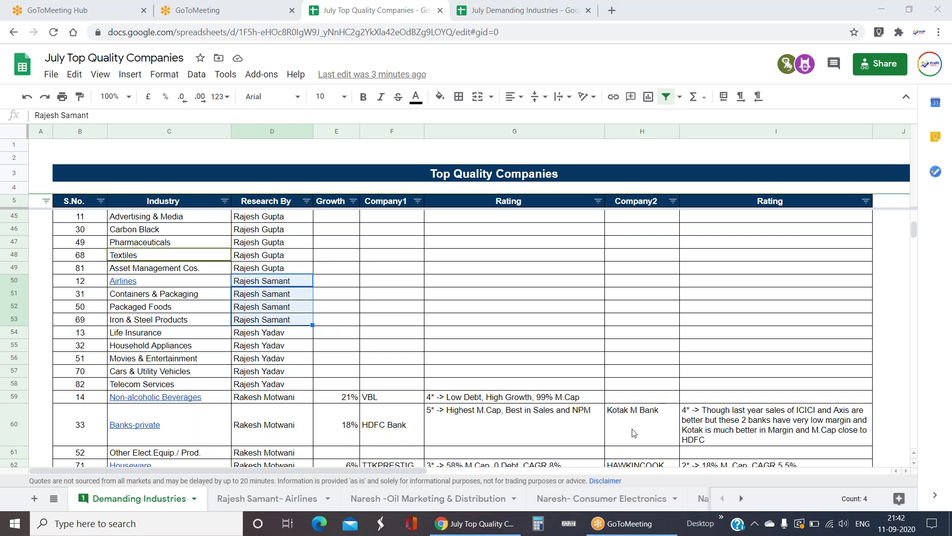
{"action": "scroll", "coordinate": [632, 433], "scroll_direction": "down", "scroll_amount": 5}
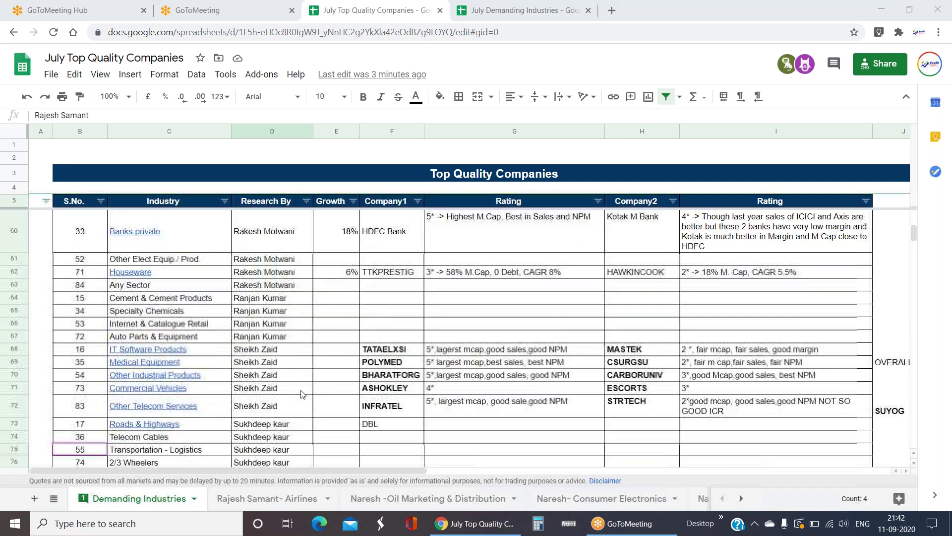
{"action": "scroll", "coordinate": [301, 395], "scroll_direction": "down", "scroll_amount": 4}
{"action": "scroll", "coordinate": [213, 285], "scroll_direction": "up", "scroll_amount": 4}
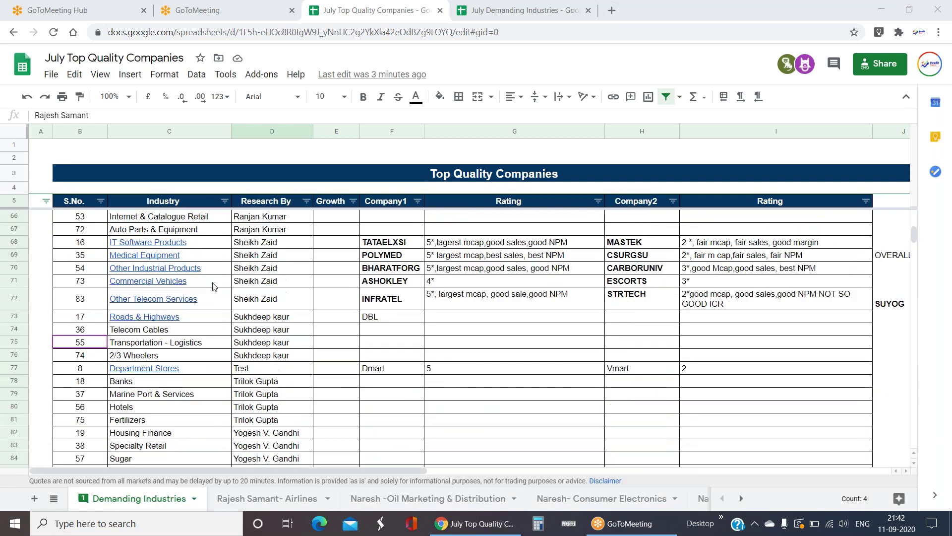
{"action": "scroll", "coordinate": [214, 285], "scroll_direction": "up", "scroll_amount": 3}
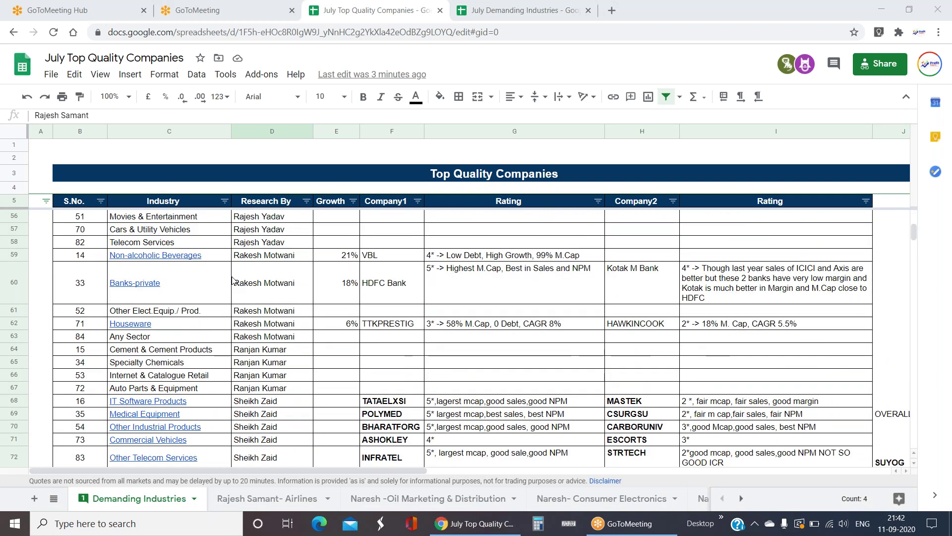
{"action": "left_click", "coordinate": [285, 281]}
{"action": "scroll", "coordinate": [323, 270], "scroll_direction": "up", "scroll_amount": 1}
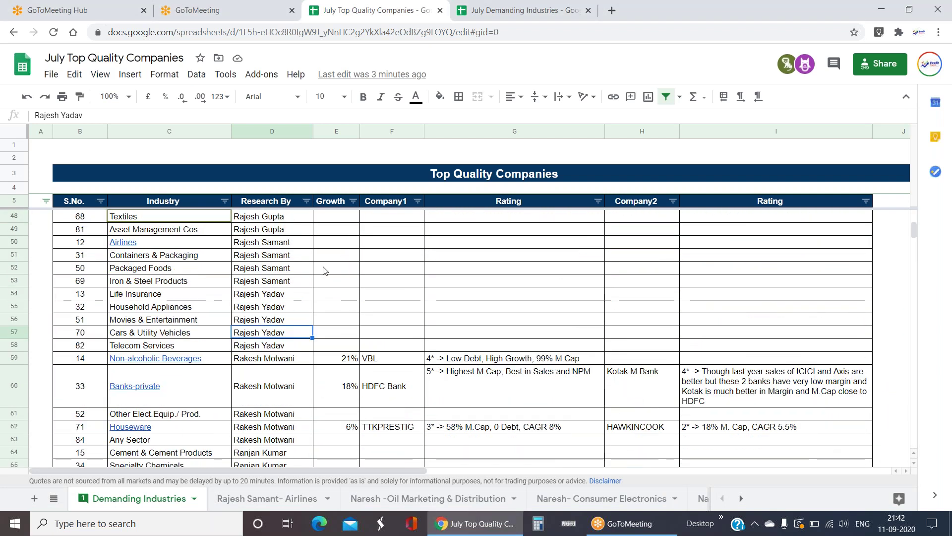
{"action": "left_click", "coordinate": [284, 247]}
{"action": "left_click", "coordinate": [124, 243]}
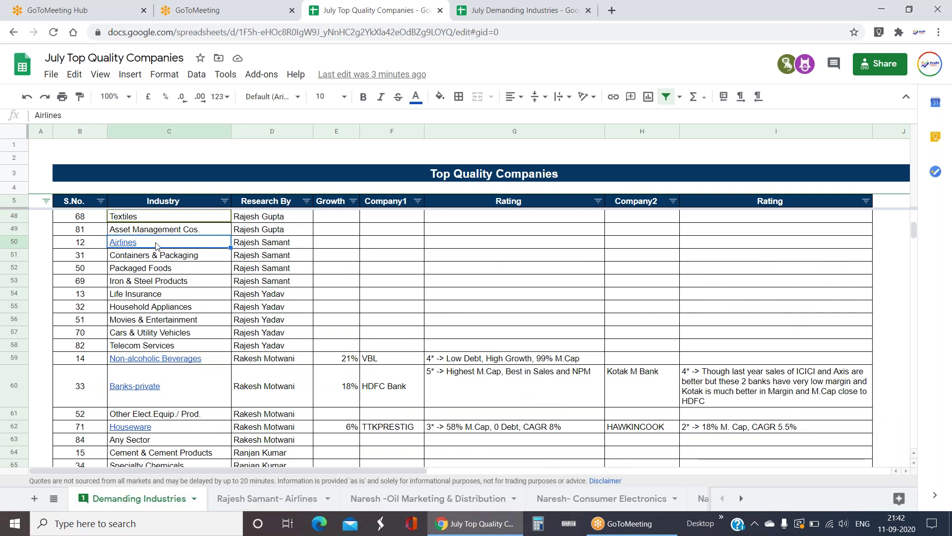
{"action": "left_click_drag", "start_coordinate": [163, 255], "coordinate": [186, 285]}
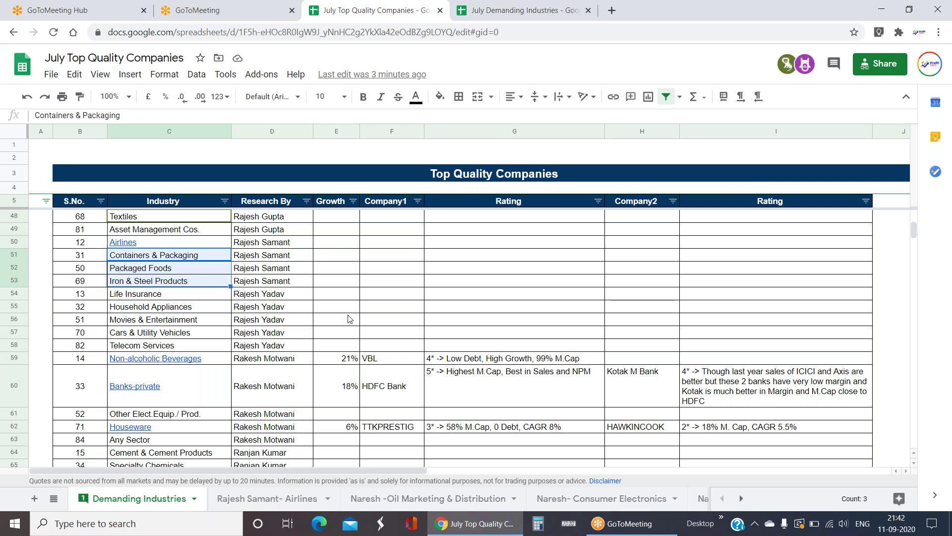
{"action": "left_click", "coordinate": [54, 498]}
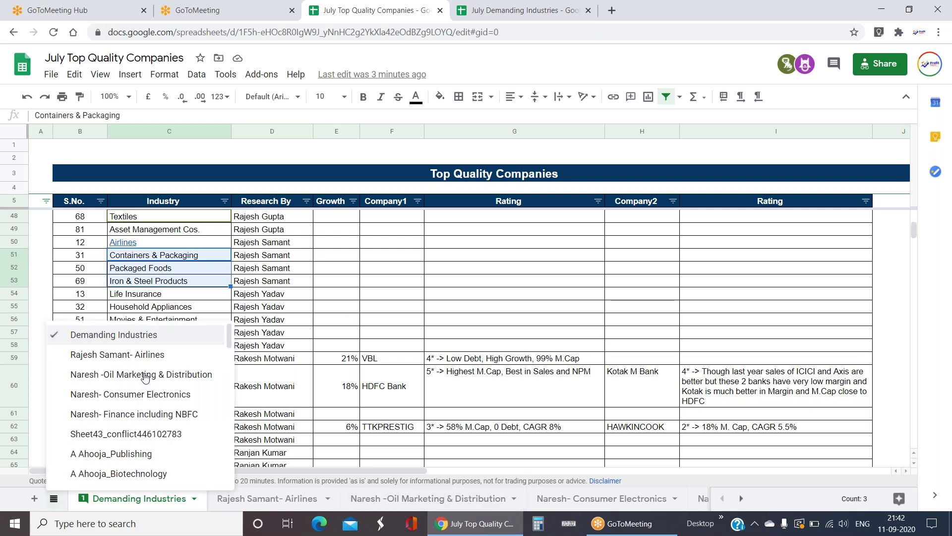
{"action": "scroll", "coordinate": [151, 370], "scroll_direction": "down", "scroll_amount": 10}
{"action": "scroll", "coordinate": [160, 366], "scroll_direction": "down", "scroll_amount": 10}
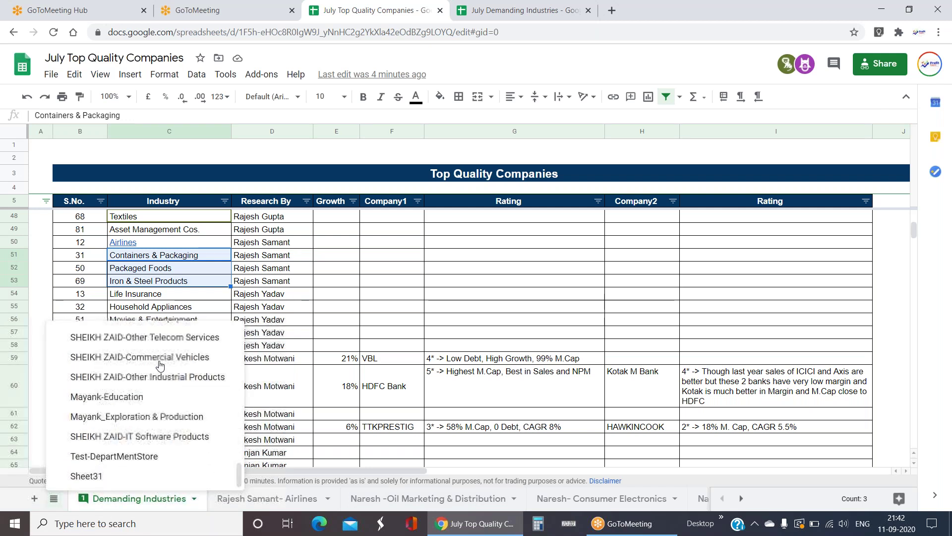
{"action": "scroll", "coordinate": [160, 365], "scroll_direction": "up", "scroll_amount": 15}
{"action": "scroll", "coordinate": [160, 366], "scroll_direction": "up", "scroll_amount": 3}
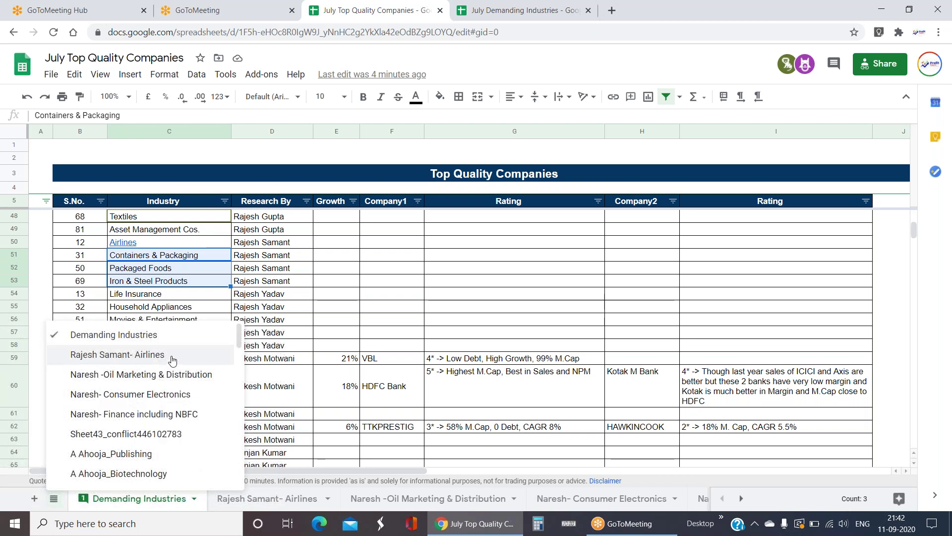
{"action": "left_click", "coordinate": [155, 358]}
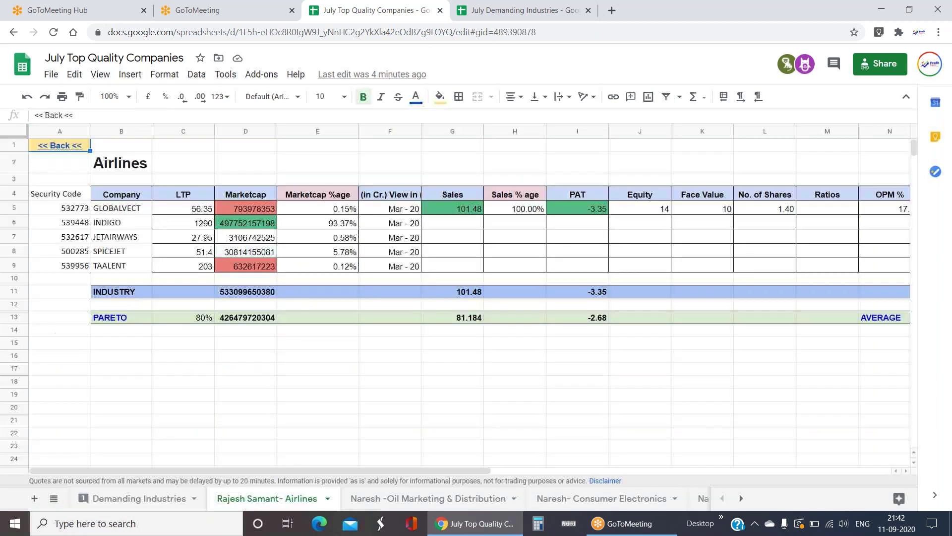
{"action": "left_click", "coordinate": [253, 228]}
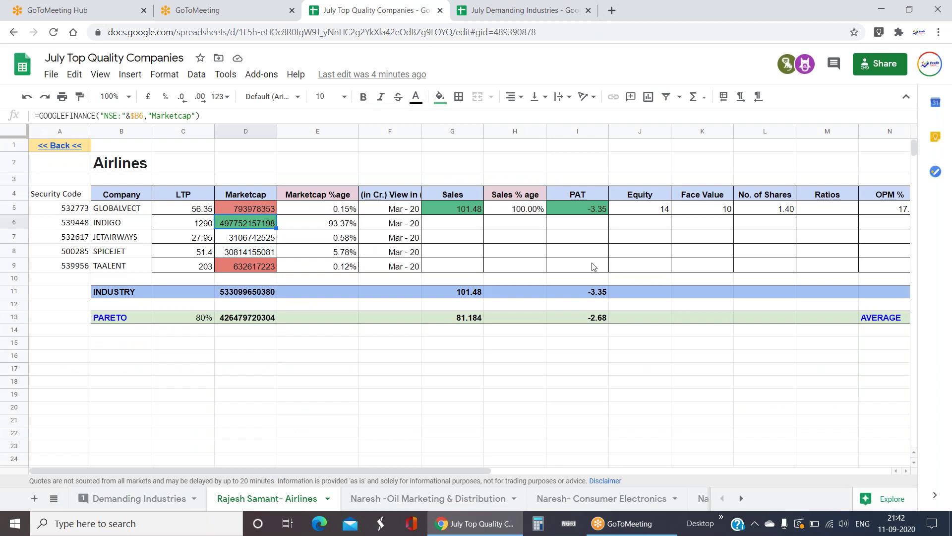
{"action": "left_click", "coordinate": [54, 498]}
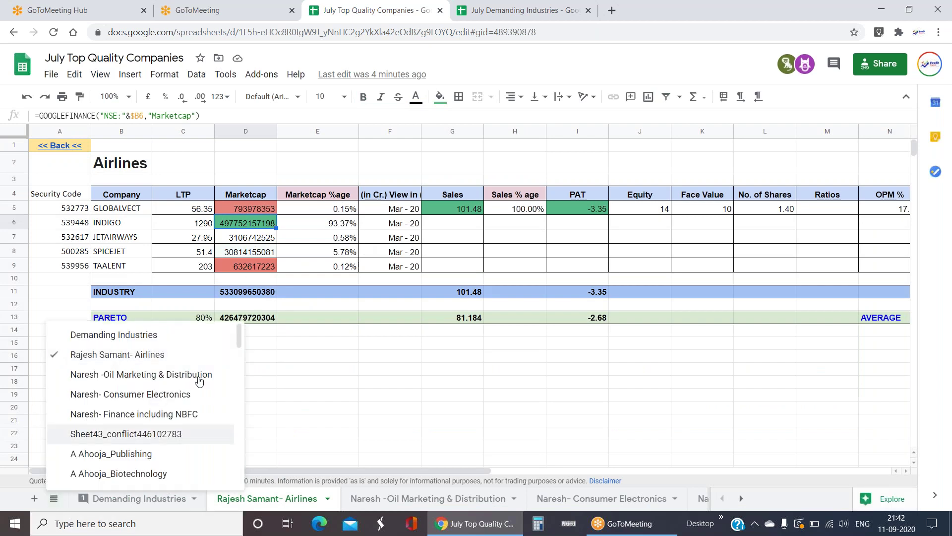
{"action": "left_click", "coordinate": [114, 335]}
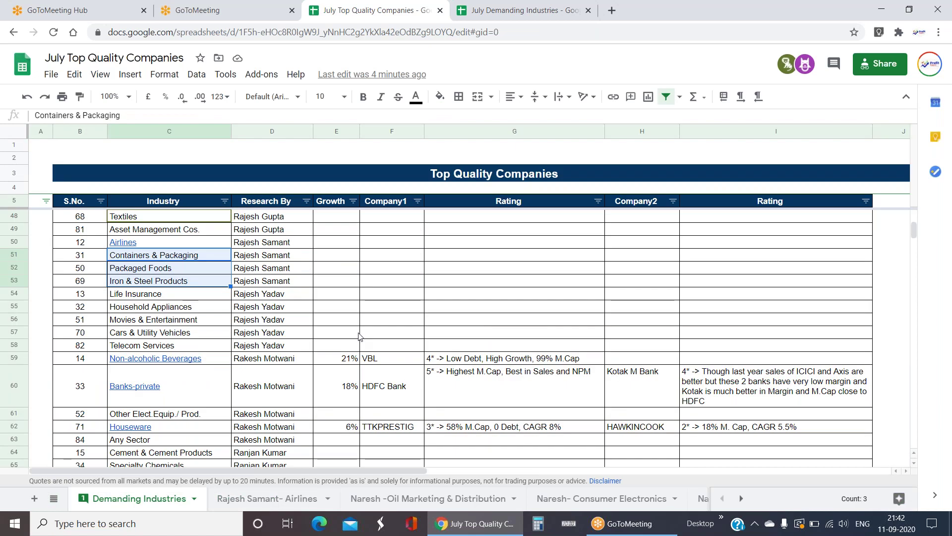
{"action": "scroll", "coordinate": [366, 330], "scroll_direction": "down", "scroll_amount": 2}
{"action": "left_click", "coordinate": [289, 255]}
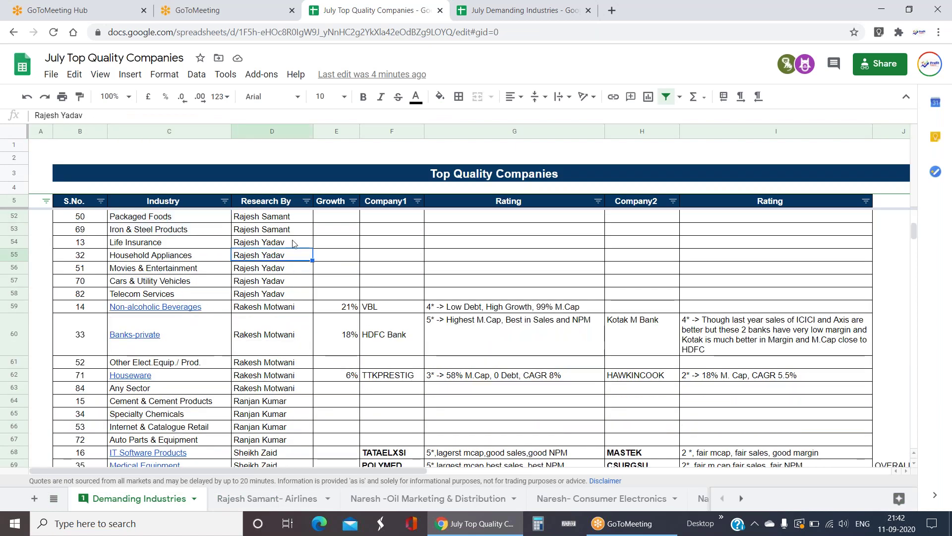
{"action": "left_click_drag", "start_coordinate": [292, 243], "coordinate": [290, 294]}
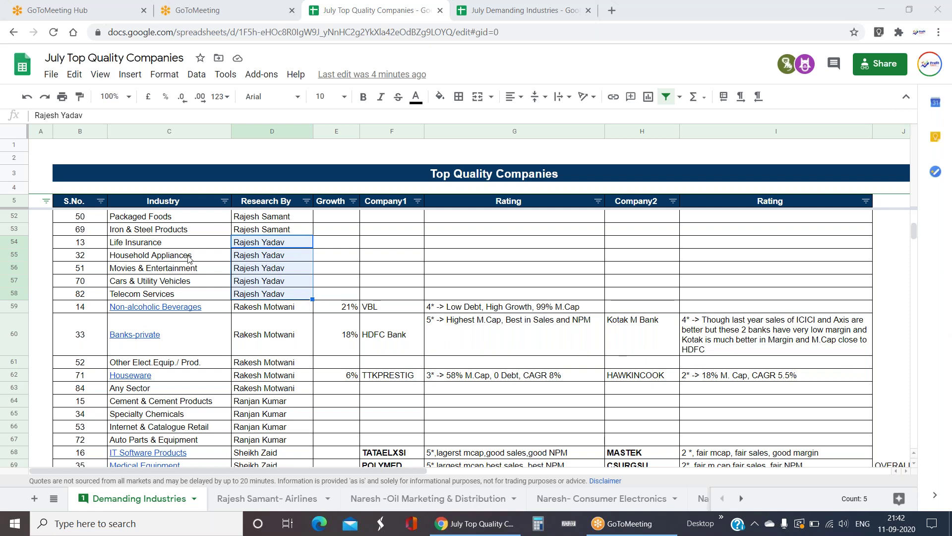
{"action": "left_click", "coordinate": [165, 246]}
{"action": "left_click", "coordinate": [168, 261], "text": "shift"}
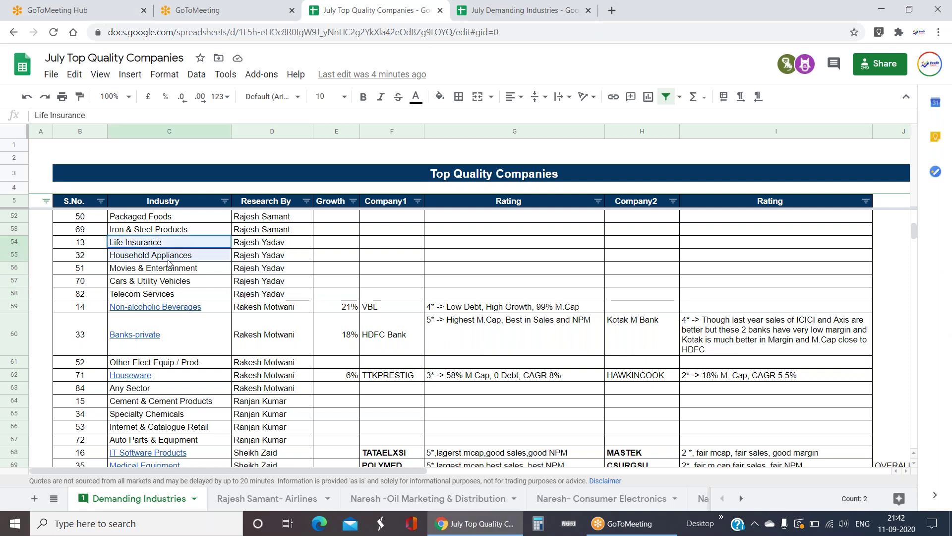
{"action": "left_click_drag", "start_coordinate": [168, 262], "coordinate": [181, 292]}
{"action": "left_click", "coordinate": [54, 498]}
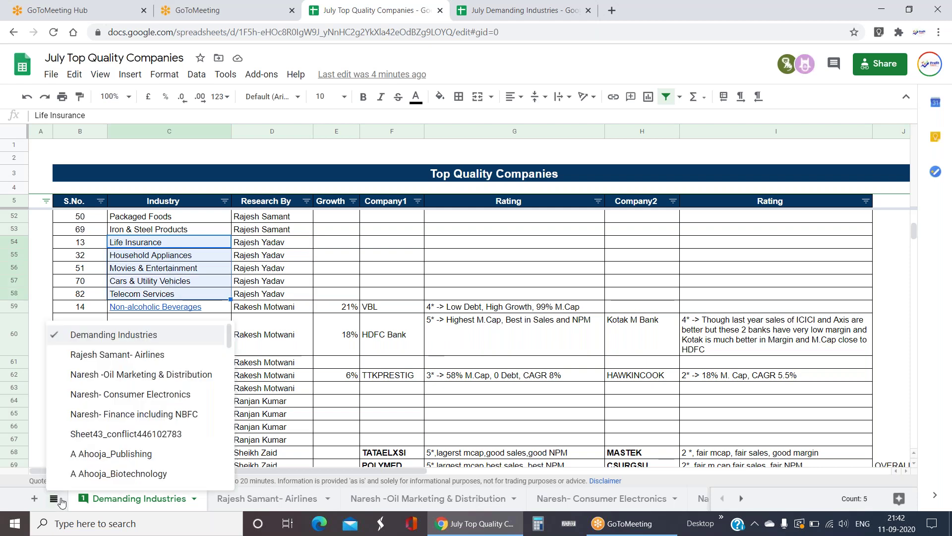
{"action": "scroll", "coordinate": [119, 422], "scroll_direction": "down", "scroll_amount": 10}
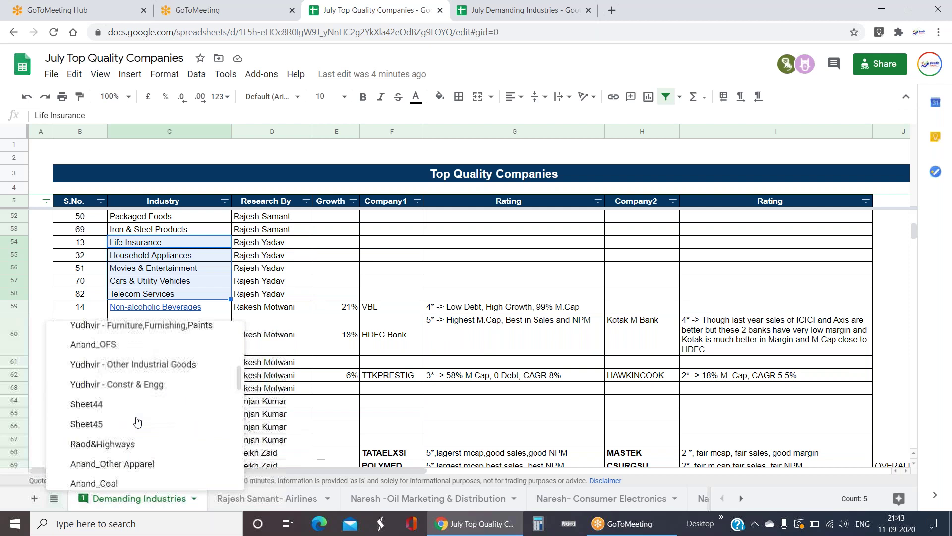
{"action": "scroll", "coordinate": [138, 422], "scroll_direction": "down", "scroll_amount": 10}
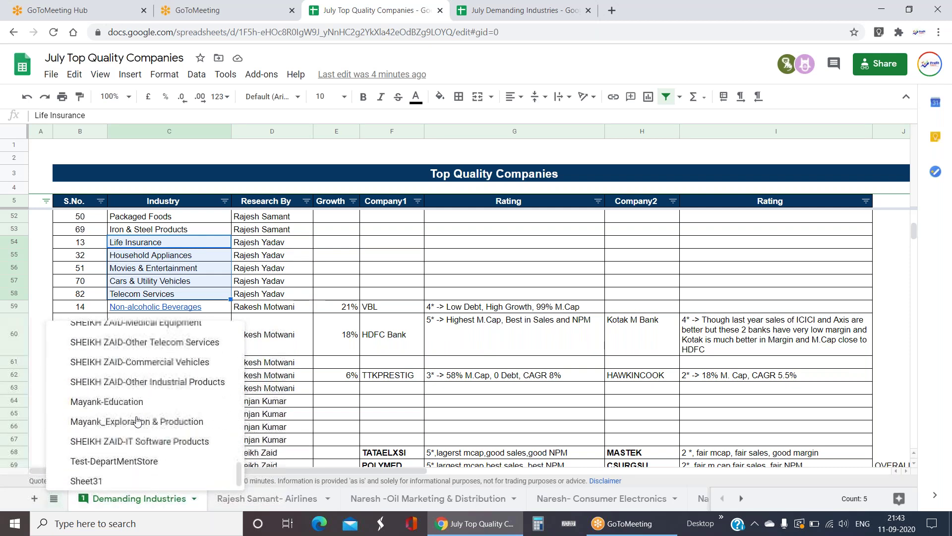
{"action": "scroll", "coordinate": [137, 421], "scroll_direction": "up", "scroll_amount": 20}
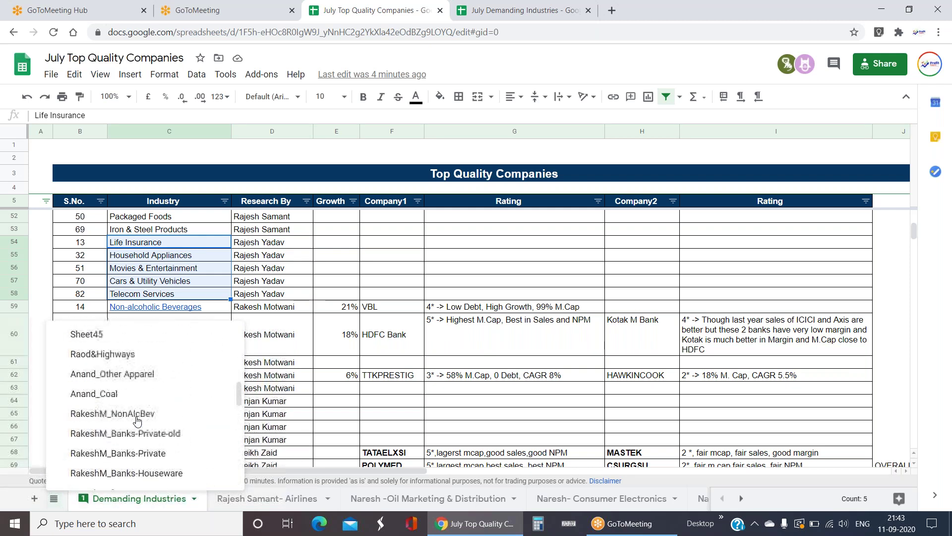
{"action": "scroll", "coordinate": [137, 421], "scroll_direction": "down", "scroll_amount": 10}
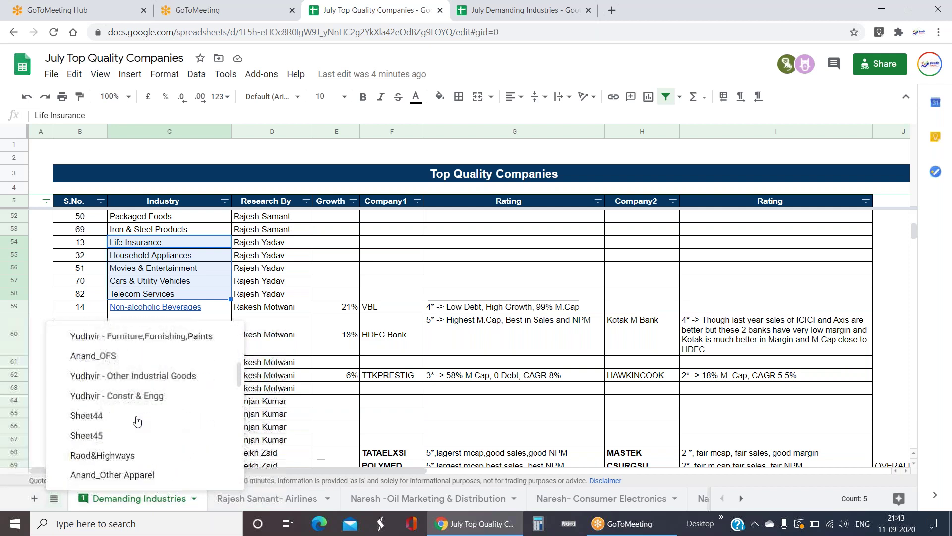
{"action": "scroll", "coordinate": [137, 421], "scroll_direction": "up", "scroll_amount": 5}
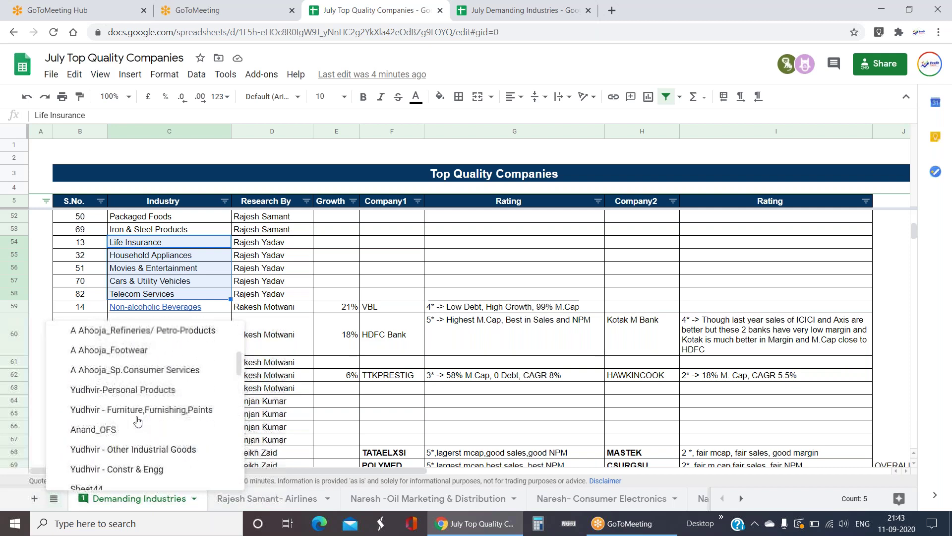
{"action": "scroll", "coordinate": [138, 420], "scroll_direction": "up", "scroll_amount": 3}
{"action": "left_click", "coordinate": [436, 256]}
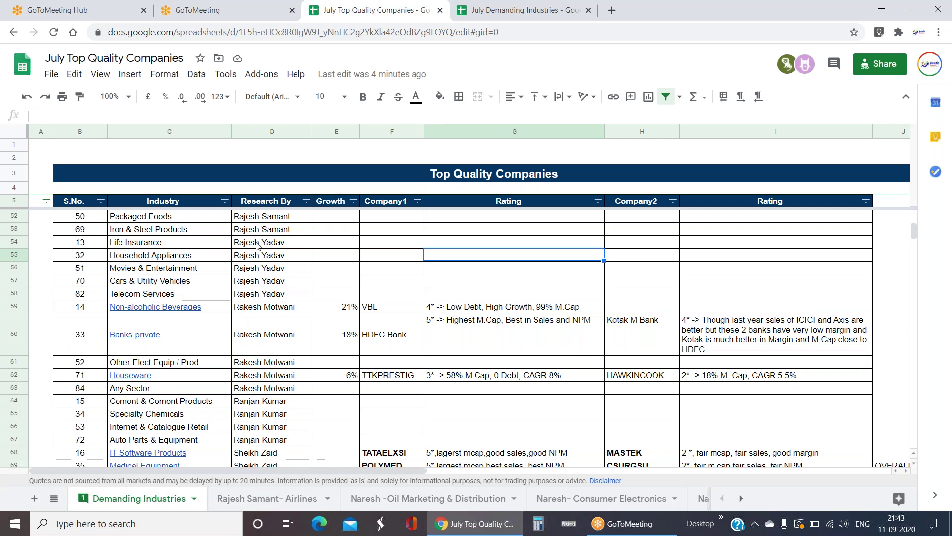
{"action": "left_click_drag", "start_coordinate": [254, 244], "coordinate": [105, 296]}
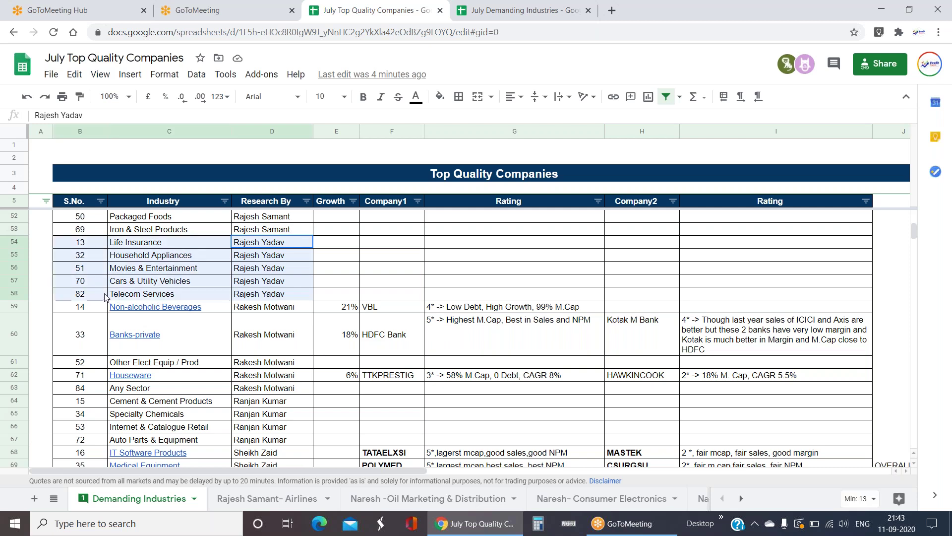
{"action": "left_click", "coordinate": [336, 268]}
{"action": "left_click", "coordinate": [173, 244]}
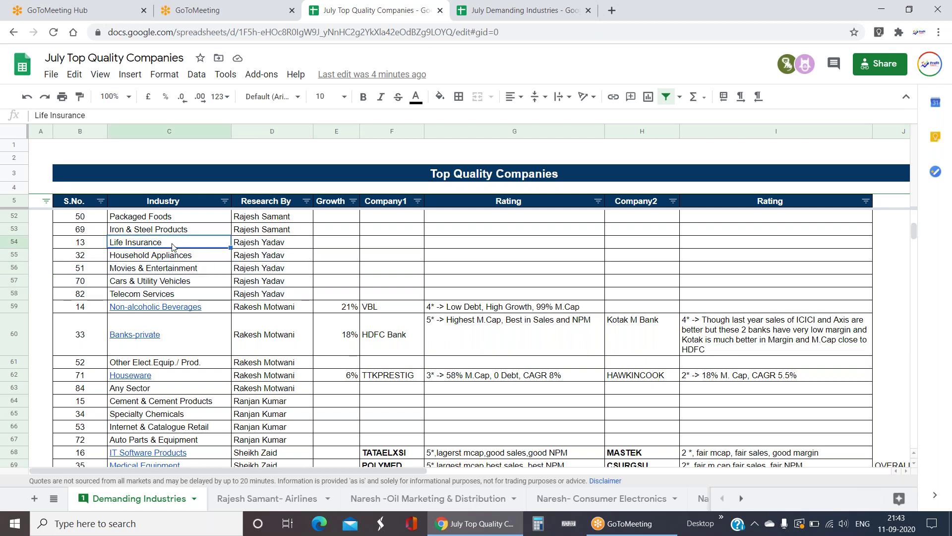
{"action": "left_click", "coordinate": [174, 259]}
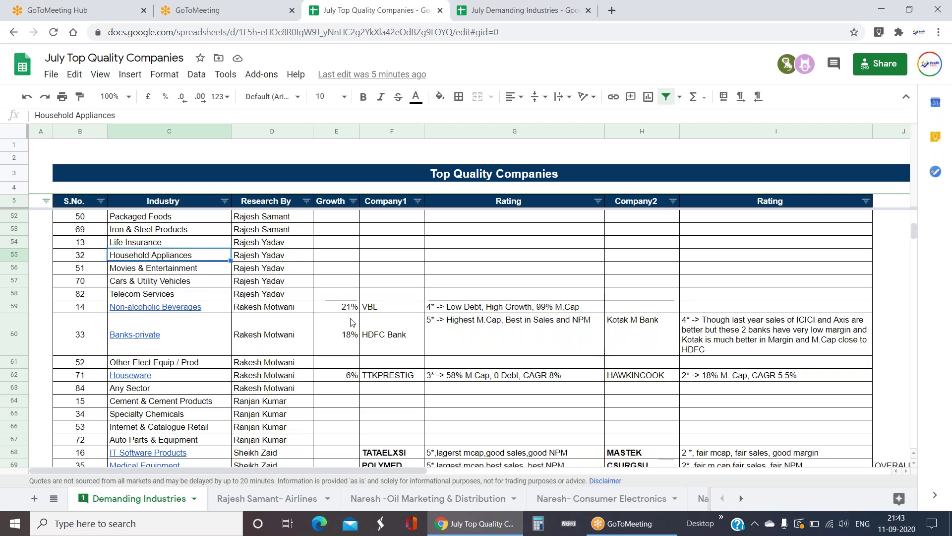
{"action": "scroll", "coordinate": [811, 214], "scroll_direction": "down", "scroll_amount": 1}
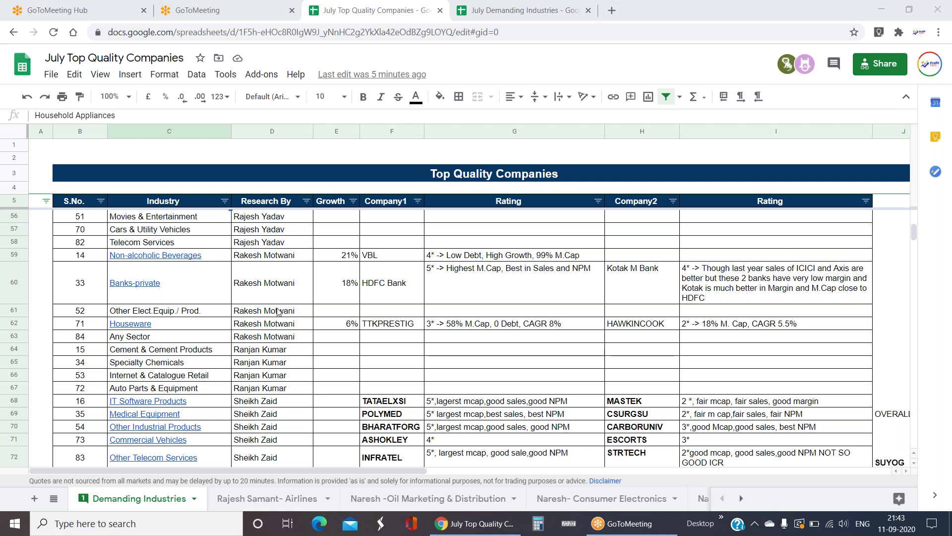
{"action": "left_click_drag", "start_coordinate": [186, 311], "coordinate": [188, 339]}
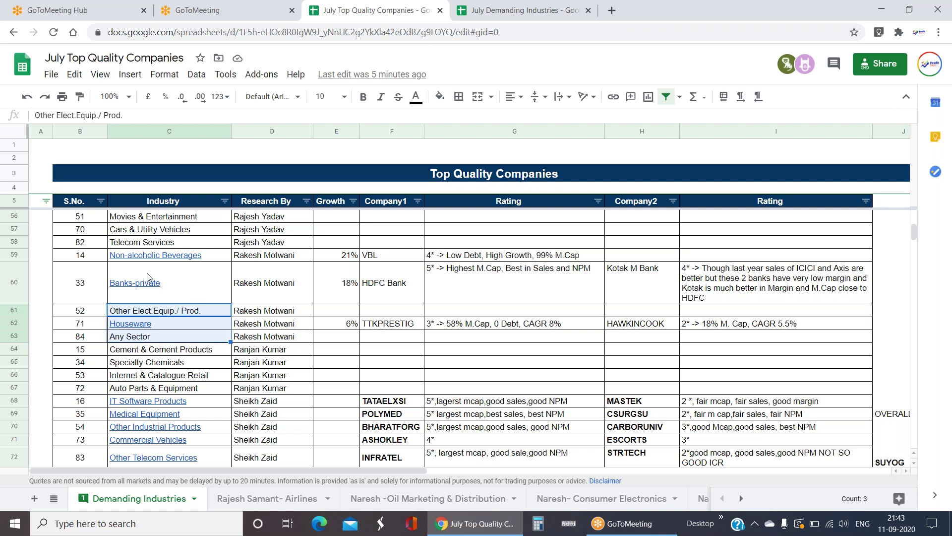
{"action": "left_click", "coordinate": [137, 288]}
{"action": "left_click_drag", "start_coordinate": [385, 288], "coordinate": [466, 293]}
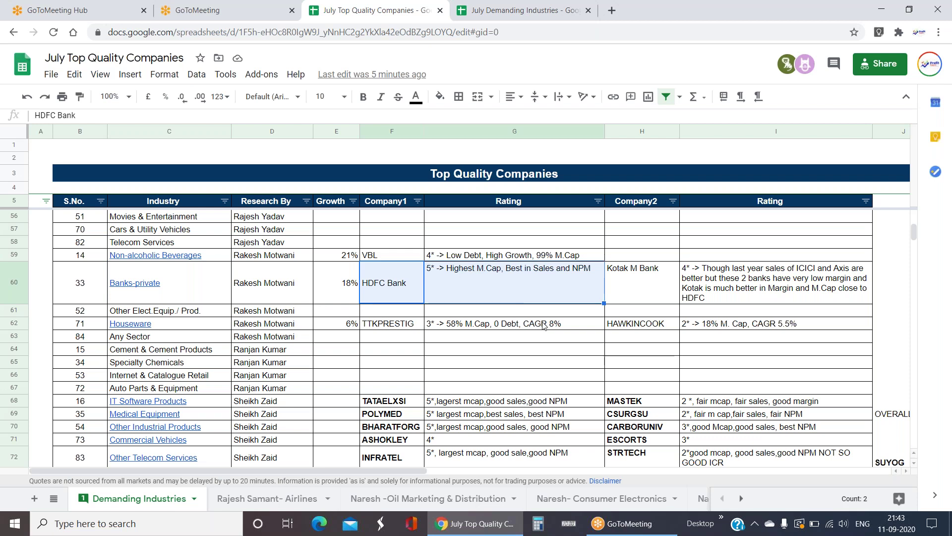
{"action": "left_click", "coordinate": [543, 349]}
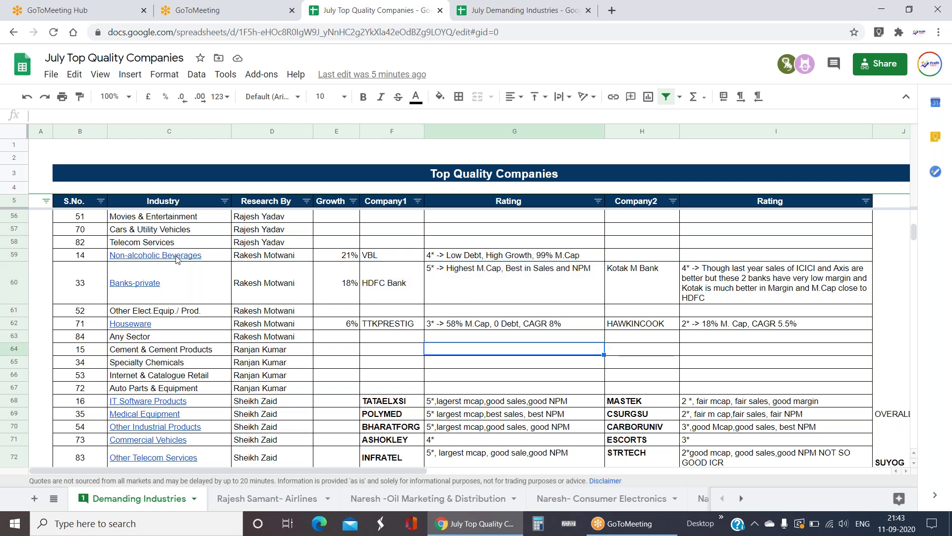
{"action": "mouse_move", "coordinate": [176, 258]}
{"action": "left_click", "coordinate": [407, 257]}
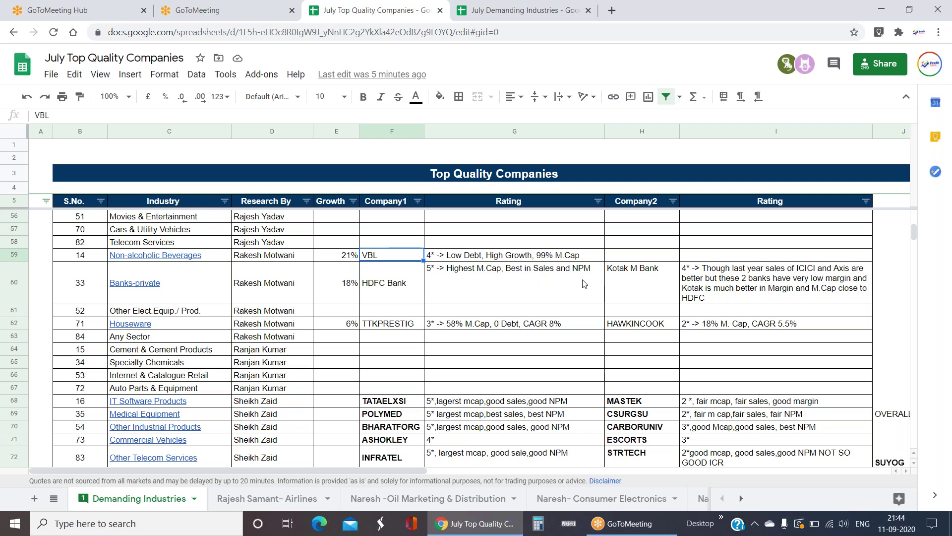
{"action": "left_click", "coordinate": [486, 289]}
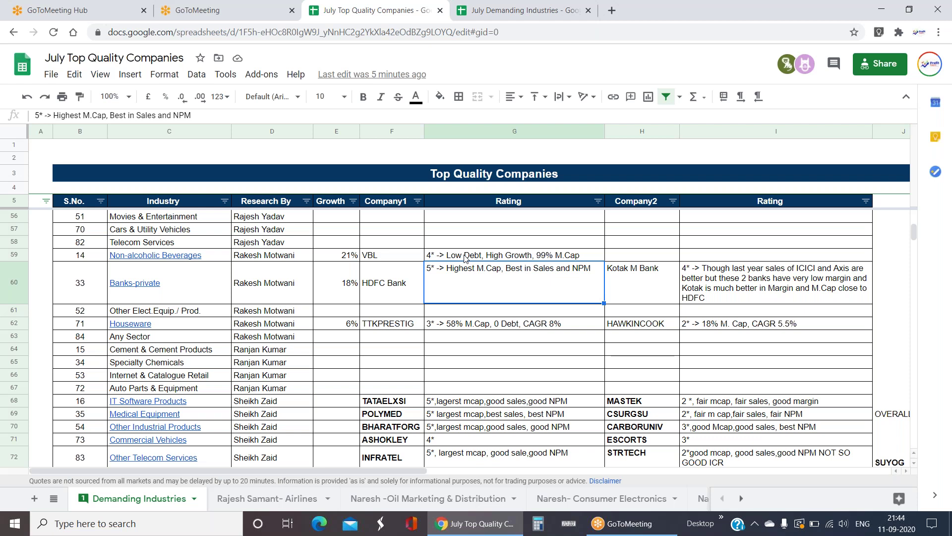
{"action": "left_click", "coordinate": [465, 255]}
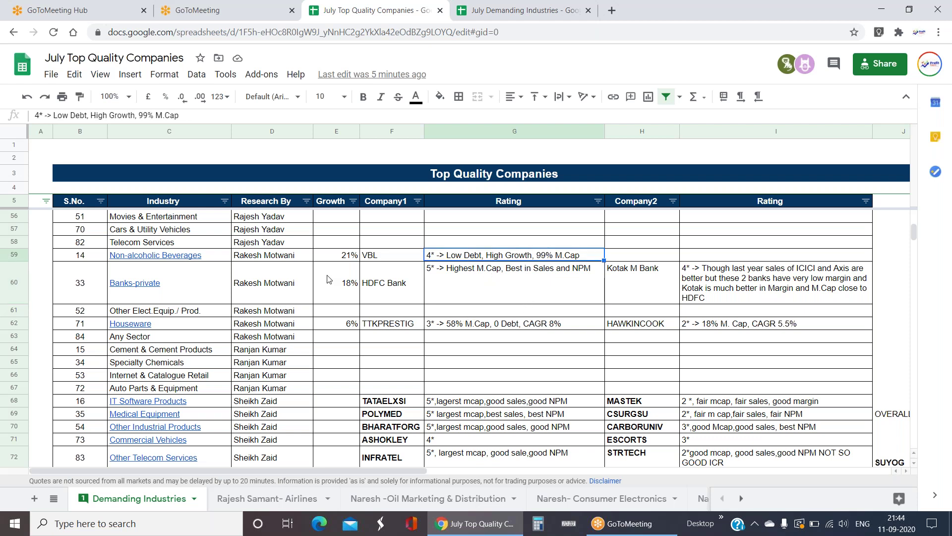
{"action": "left_click_drag", "start_coordinate": [247, 256], "coordinate": [490, 258]}
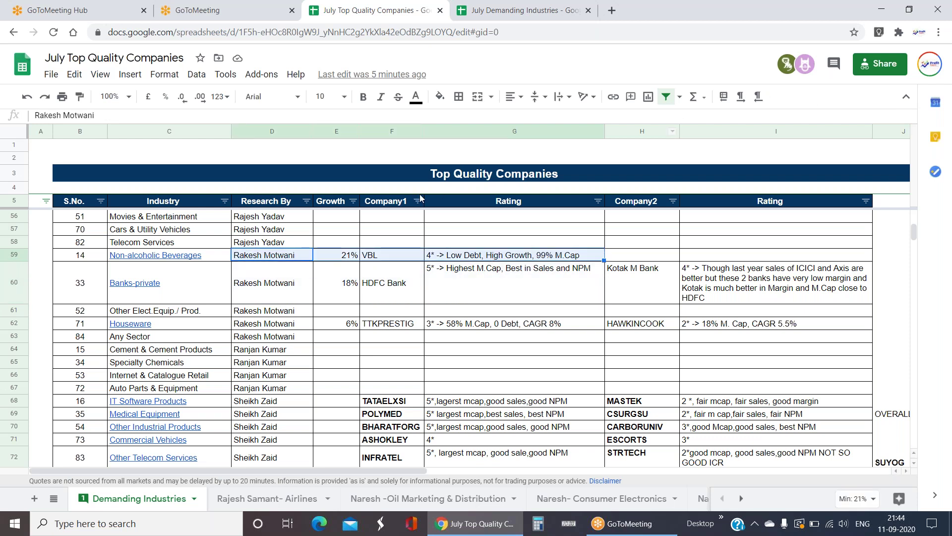
{"action": "left_click", "coordinate": [487, 298]}
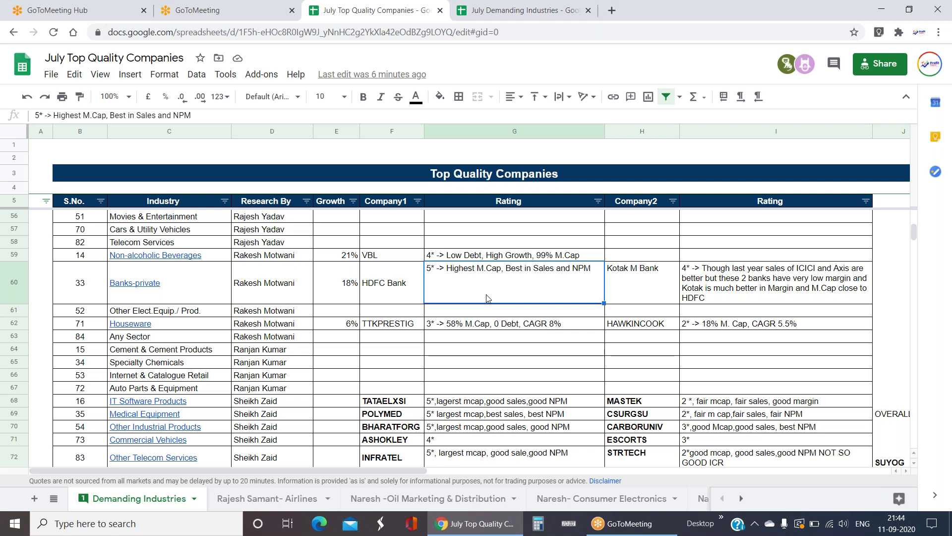
{"action": "scroll", "coordinate": [253, 356], "scroll_direction": "down", "scroll_amount": 1}
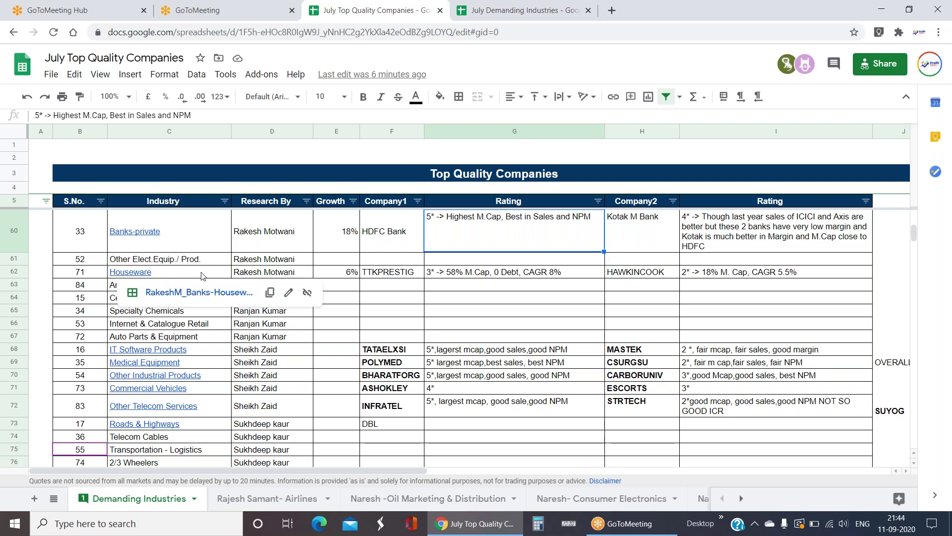
{"action": "left_click", "coordinate": [401, 278]}
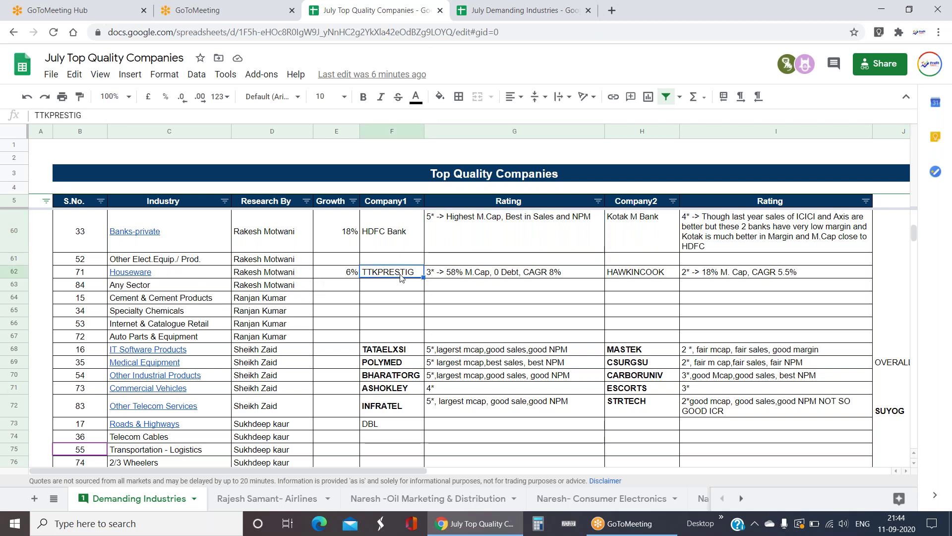
{"action": "left_click", "coordinate": [496, 271]}
{"action": "left_click", "coordinate": [517, 308]}
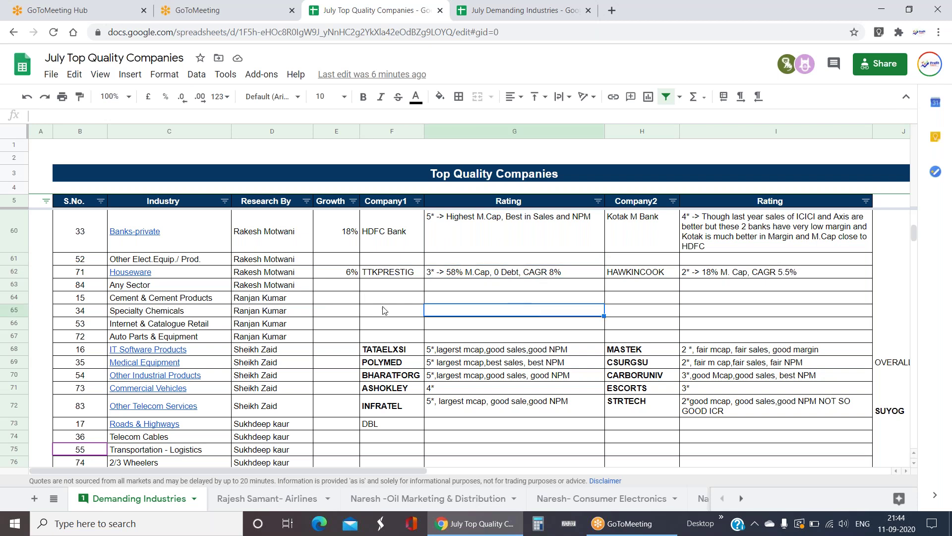
{"action": "left_click", "coordinate": [457, 272]}
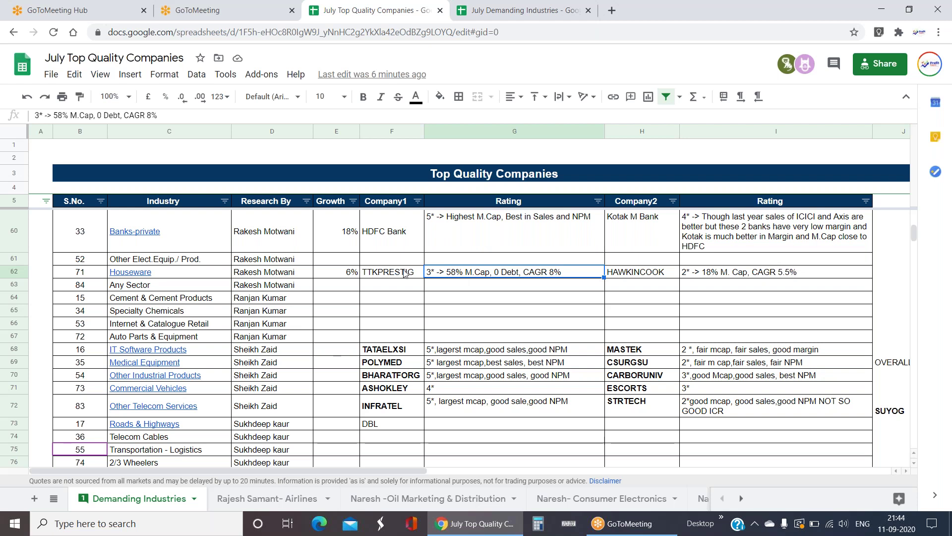
{"action": "scroll", "coordinate": [439, 281], "scroll_direction": "down", "scroll_amount": 1}
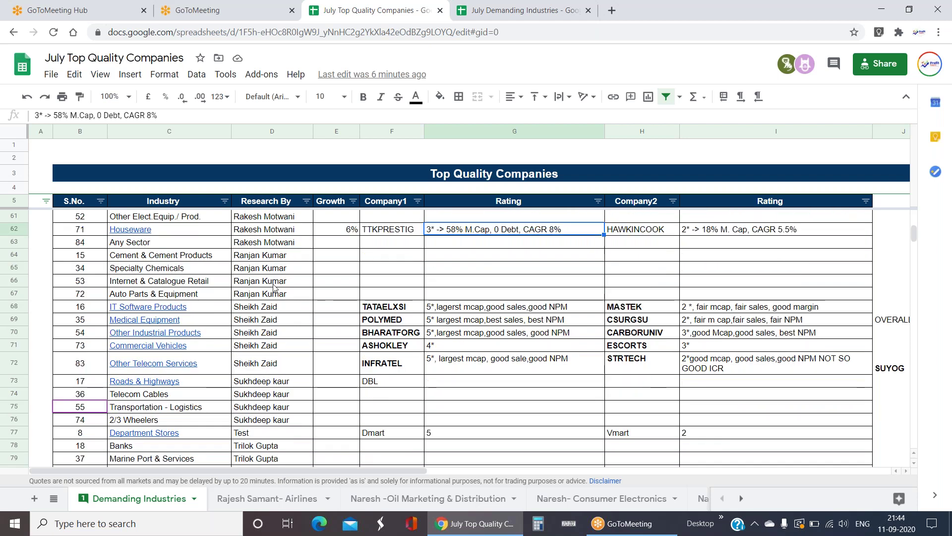
{"action": "left_click_drag", "start_coordinate": [263, 255], "coordinate": [276, 301]}
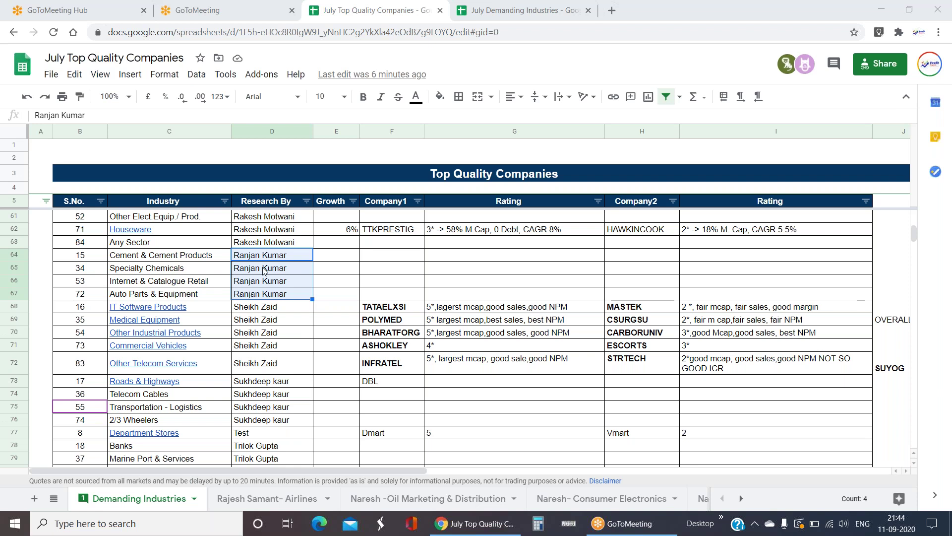
{"action": "left_click_drag", "start_coordinate": [291, 259], "coordinate": [286, 294]}
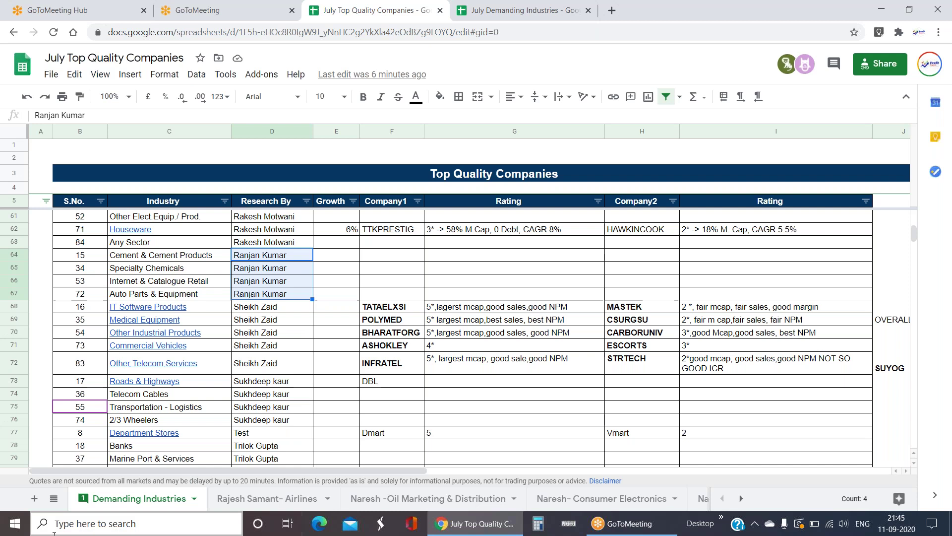
- Review the Research By assignments in rows 64–72 of the Top Quality Companies list
{"action": "left_click", "coordinate": [54, 498]}
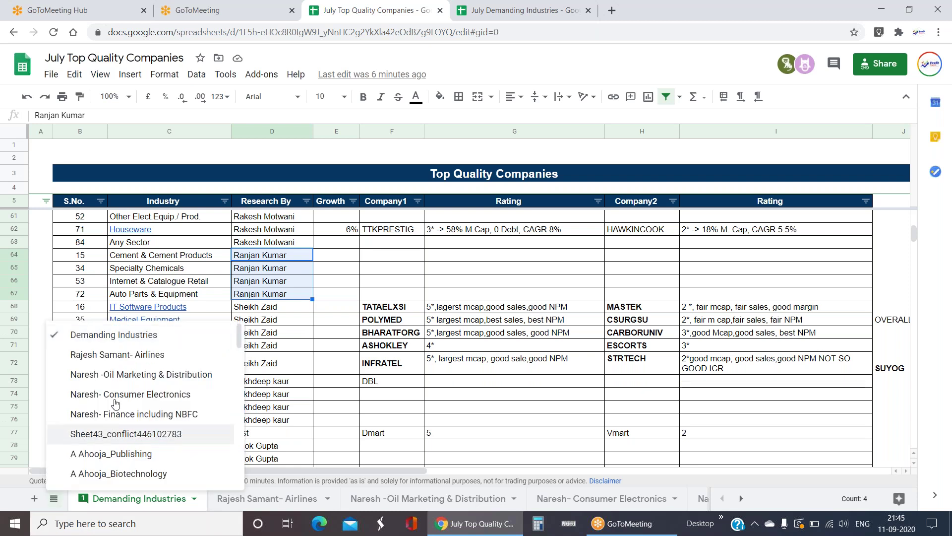
{"action": "scroll", "coordinate": [121, 389], "scroll_direction": "down", "scroll_amount": 10}
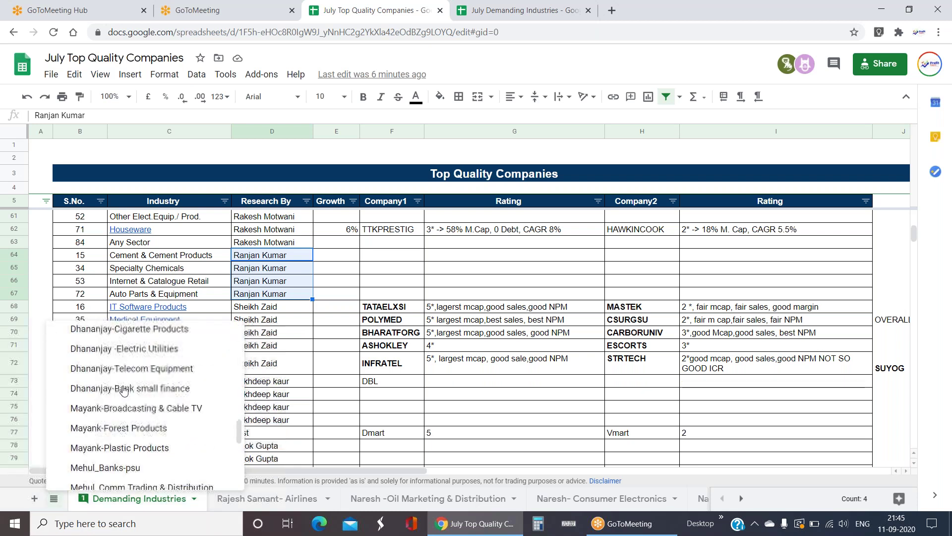
{"action": "scroll", "coordinate": [124, 389], "scroll_direction": "up", "scroll_amount": 3}
{"action": "scroll", "coordinate": [124, 390], "scroll_direction": "up", "scroll_amount": 4}
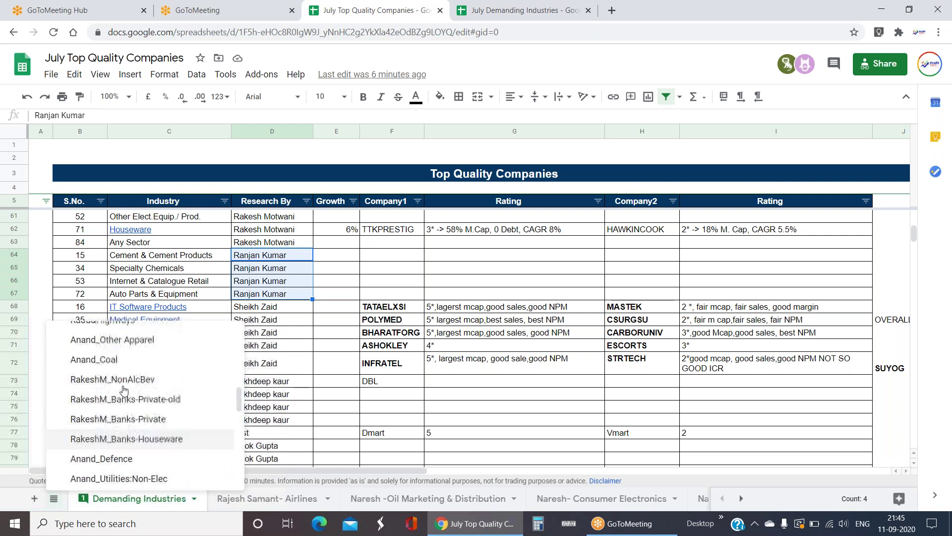
{"action": "left_click", "coordinate": [414, 409]}
{"action": "left_click_drag", "start_coordinate": [268, 255], "coordinate": [295, 295]}
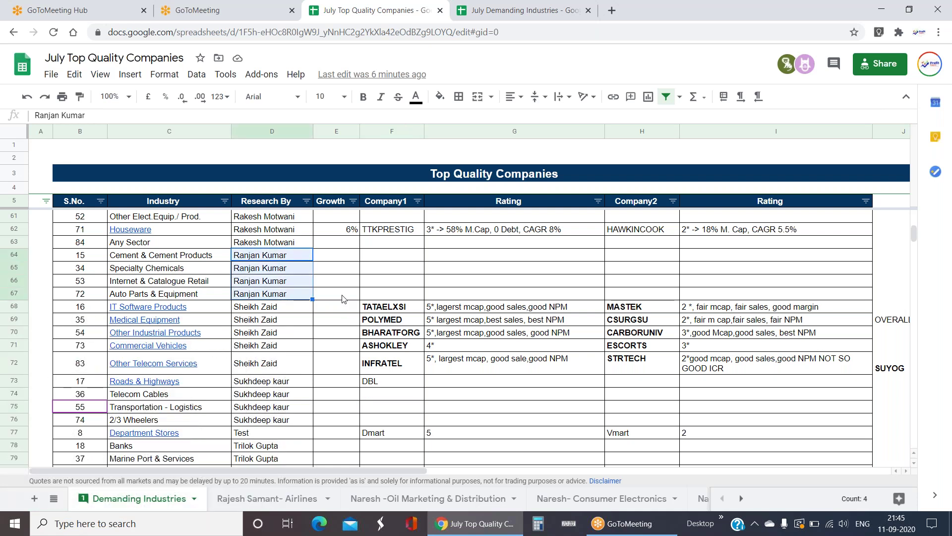
{"action": "scroll", "coordinate": [342, 298], "scroll_direction": "down", "scroll_amount": 1}
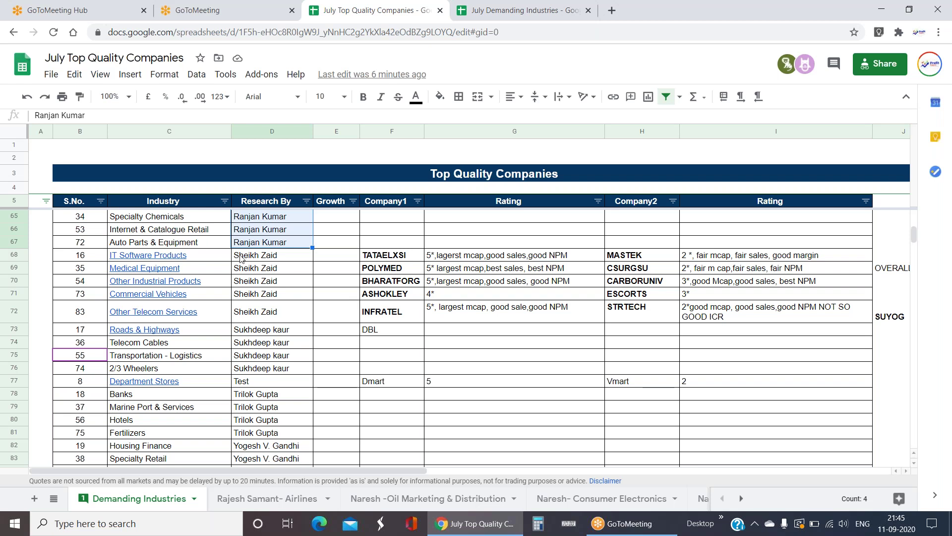
{"action": "left_click_drag", "start_coordinate": [240, 258], "coordinate": [270, 313]}
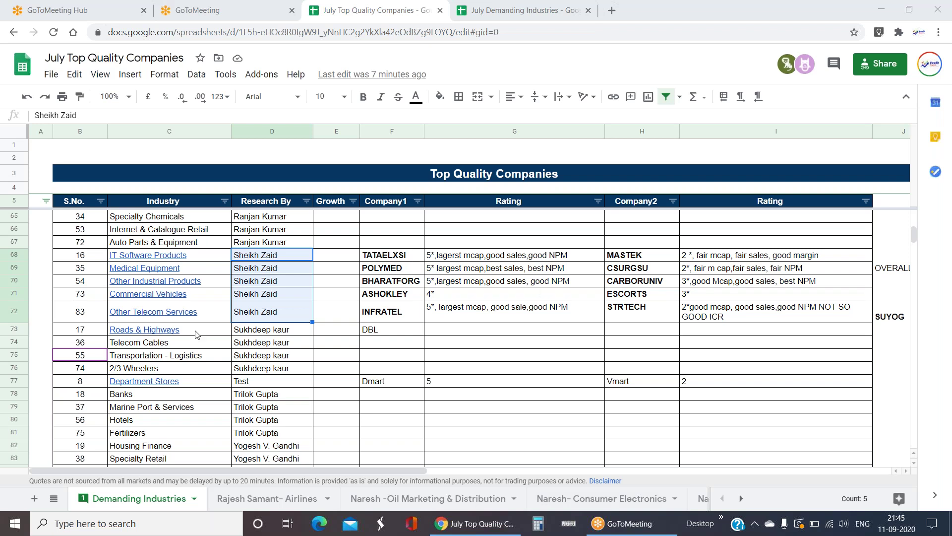
- Check the company and rating entries in rows 68–72, then follow the IT Software Products link
{"action": "mouse_move", "coordinate": [197, 335]}
{"action": "left_click_drag", "start_coordinate": [392, 255], "coordinate": [762, 316]}
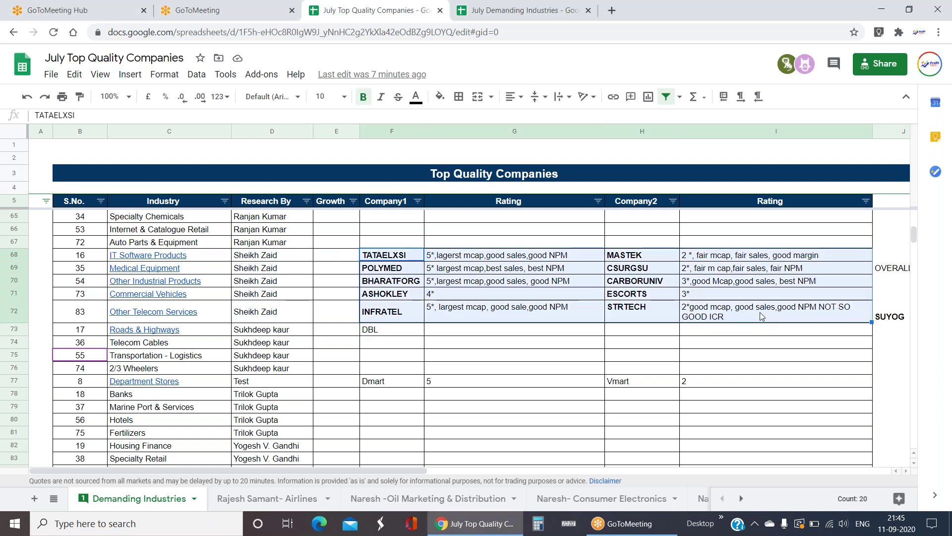
{"action": "left_click", "coordinate": [180, 257]}
{"action": "left_click", "coordinate": [182, 276]}
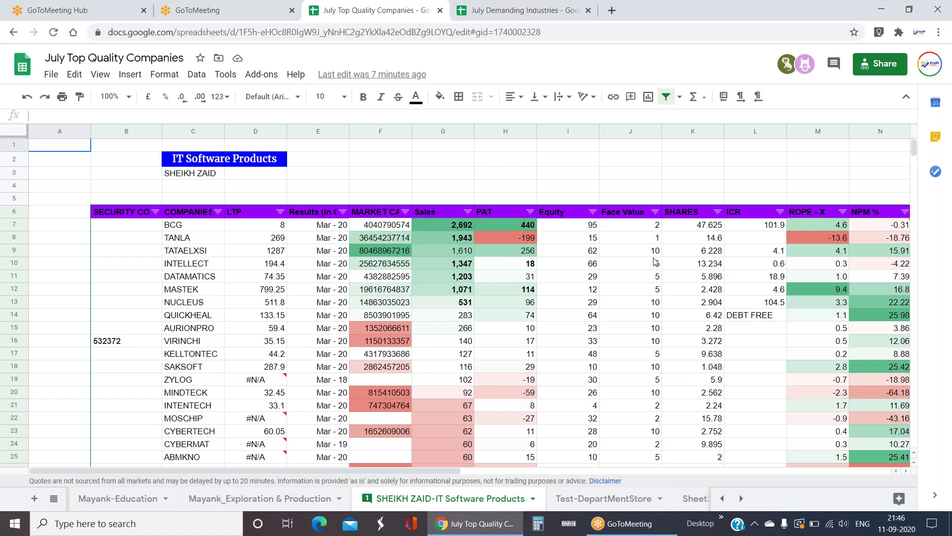
{"action": "scroll", "coordinate": [655, 262], "scroll_direction": "down", "scroll_amount": 1}
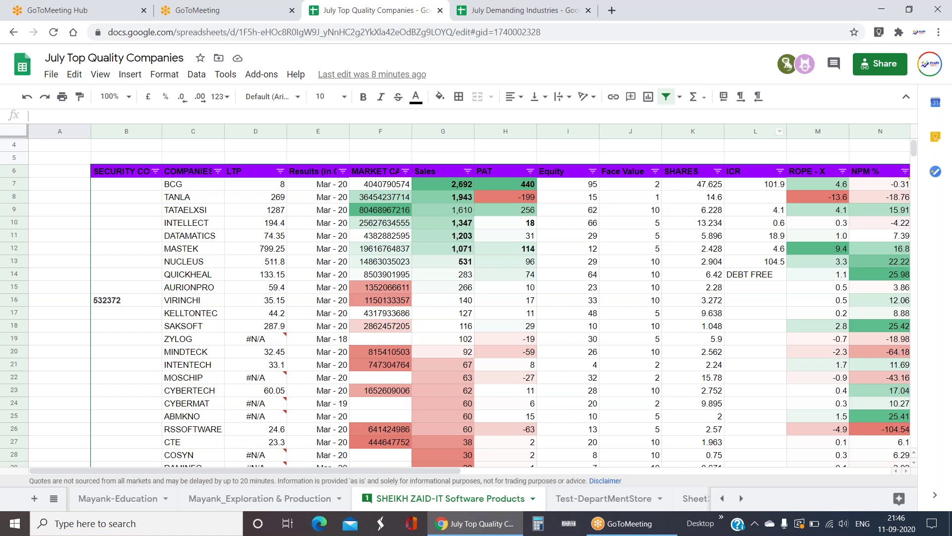
{"action": "left_click", "coordinate": [896, 188]}
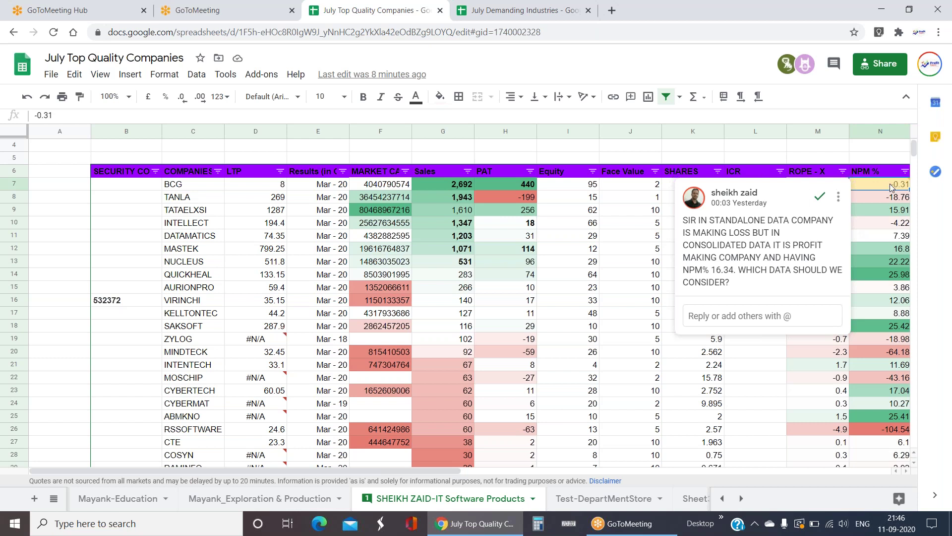
{"action": "left_click", "coordinate": [893, 187]}
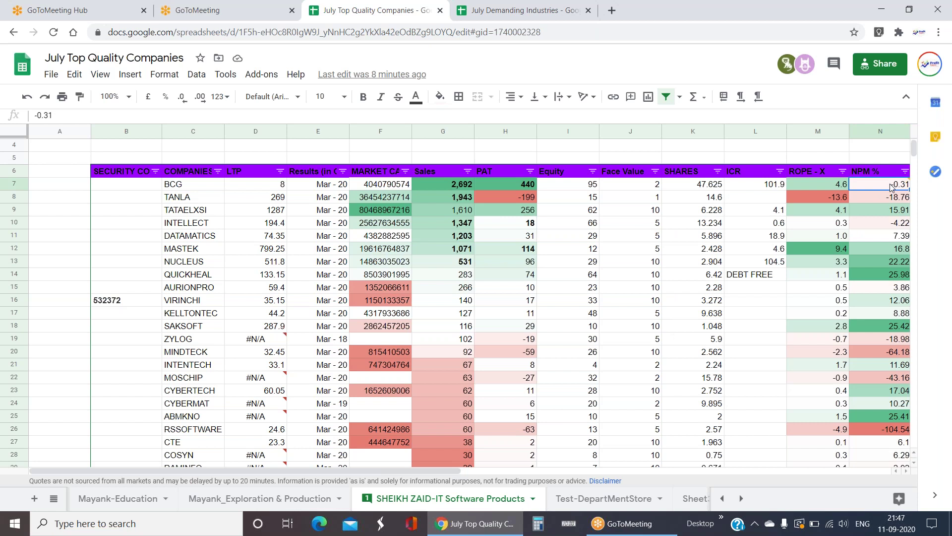
{"action": "left_click_drag", "start_coordinate": [447, 184], "coordinate": [492, 183]}
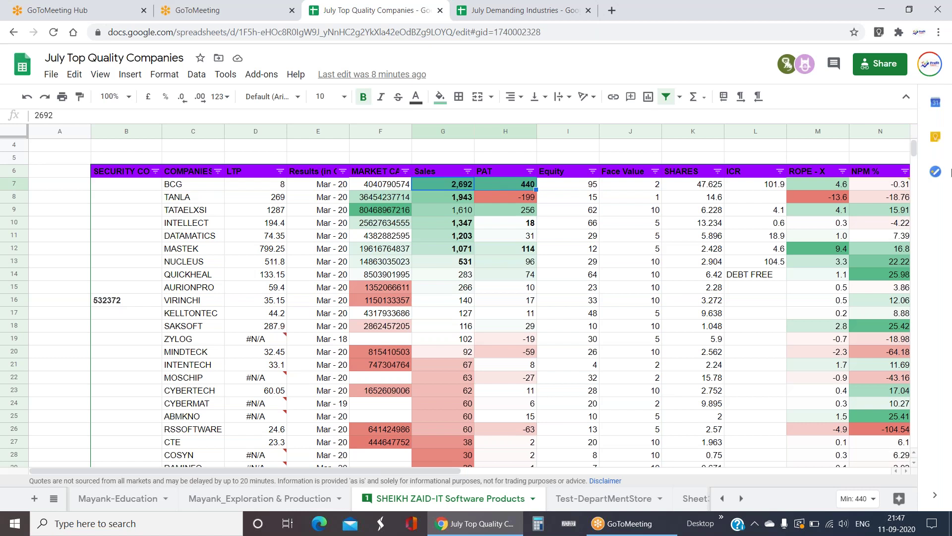
{"action": "left_click", "coordinate": [896, 187]}
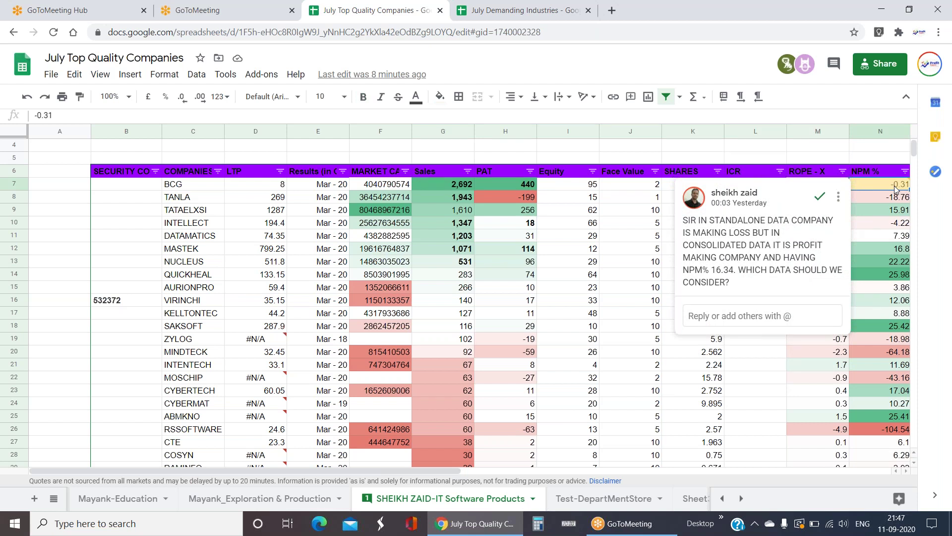
- Enter the formula =(100*H7)/G7 in N7 for BCG's NPM %
{"action": "type", "text": "=(*"}
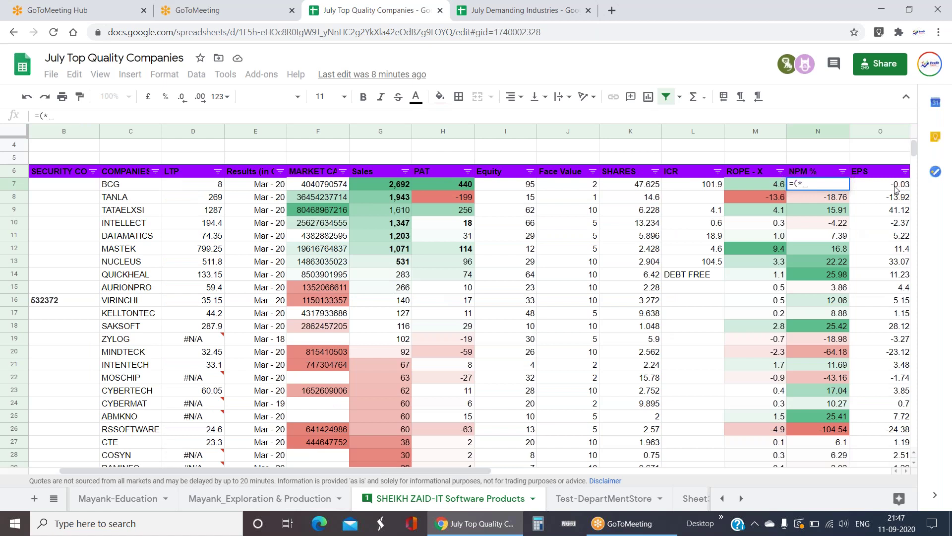
{"action": "key", "text": "Left"}
{"action": "type", "text": "100"}
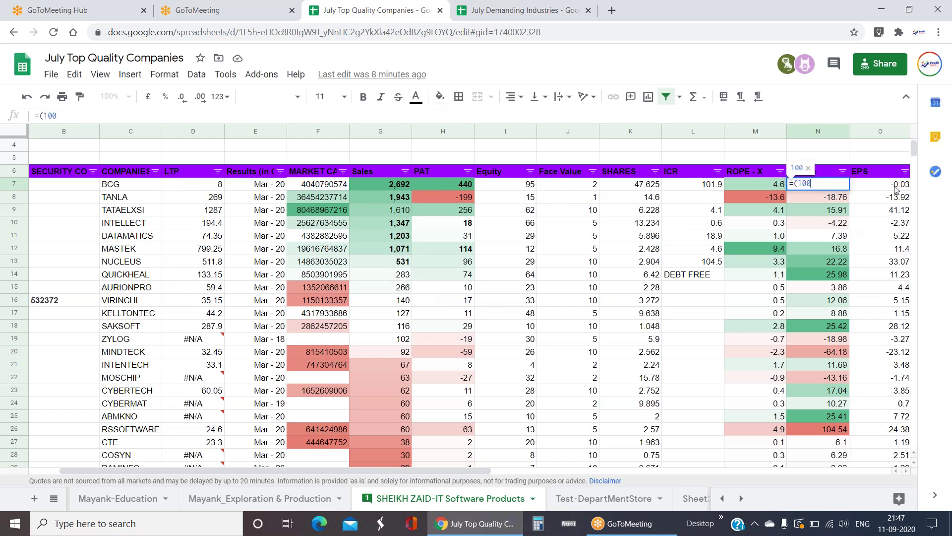
{"action": "key", "text": "Left"}
{"action": "key", "text": "Left"}
{"action": "key", "text": "Left"}
{"action": "key", "text": "Left"}
{"action": "key", "text": "Left"}
{"action": "key", "text": "Left"}
{"action": "type", "text": ")/"}
{"action": "key", "text": "Left"}
{"action": "key", "text": "Left"}
{"action": "key", "text": "Left"}
{"action": "key", "text": "Left"}
{"action": "key", "text": "Left"}
{"action": "key", "text": "Left"}
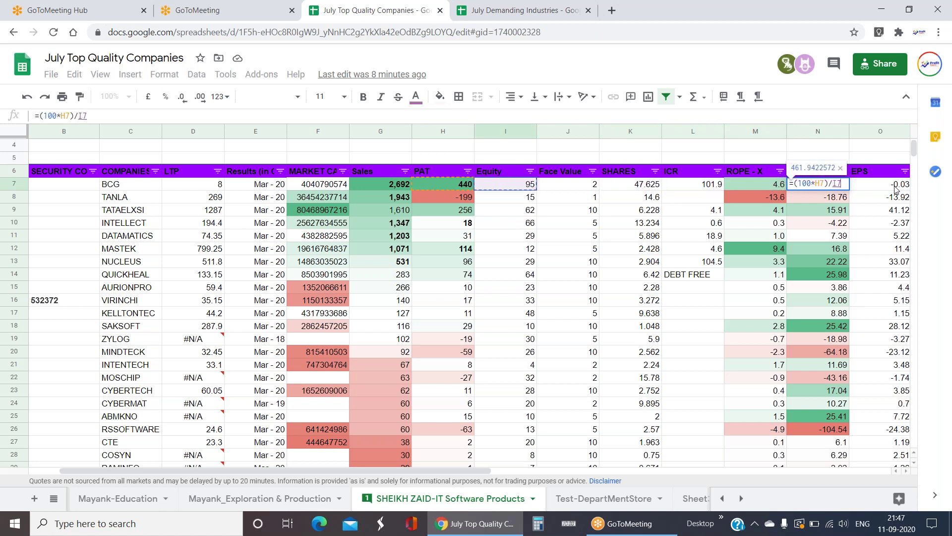
{"action": "key", "text": "Left"}
{"action": "key", "text": "Return"}
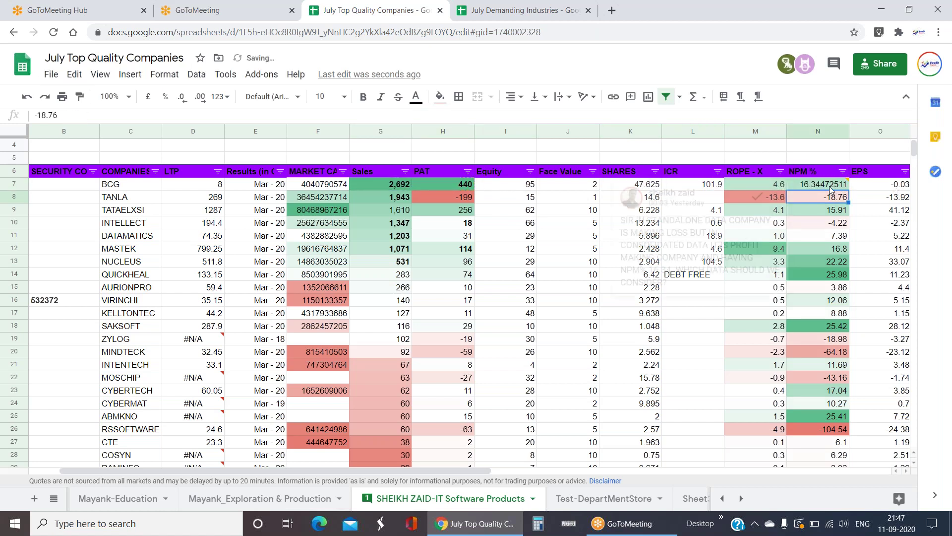
- Reduce the decimal places of the N7 result to one decimal
{"action": "left_click", "coordinate": [830, 188]}
{"action": "left_click", "coordinate": [182, 98]}
{"action": "left_click", "coordinate": [182, 97]}
{"action": "left_click", "coordinate": [183, 97]}
{"action": "left_click", "coordinate": [182, 98]}
{"action": "left_click", "coordinate": [182, 97]}
{"action": "left_click", "coordinate": [182, 98]}
{"action": "left_click", "coordinate": [182, 98]}
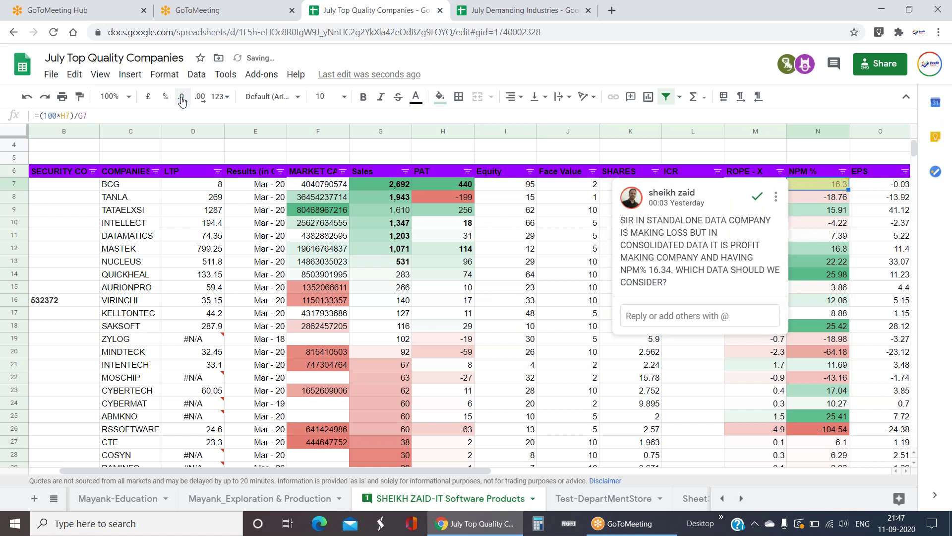
- Copy the N7 formula down the NPM % column through N31
{"action": "left_click", "coordinate": [881, 210]}
{"action": "left_click", "coordinate": [839, 188]}
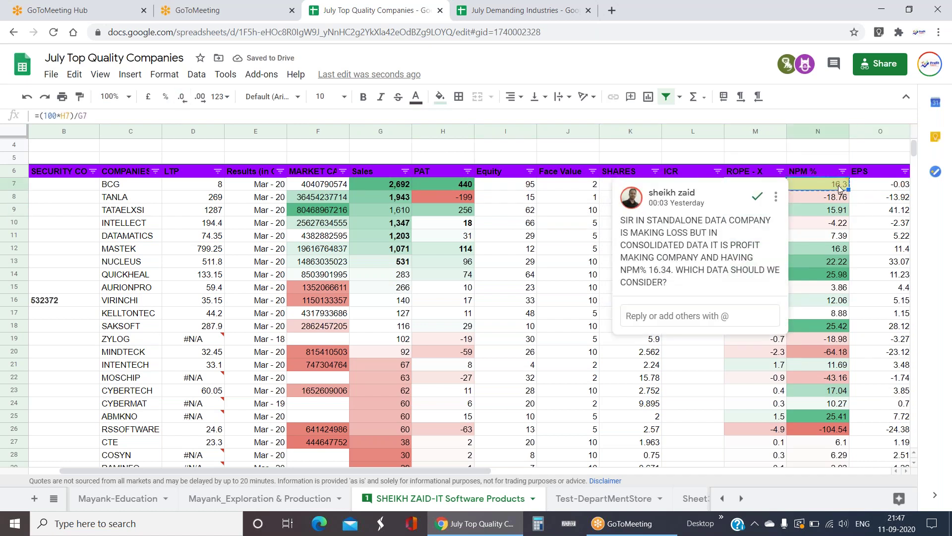
{"action": "key", "text": "ctrl+shift+Down"}
{"action": "key", "text": "ctrl+v"}
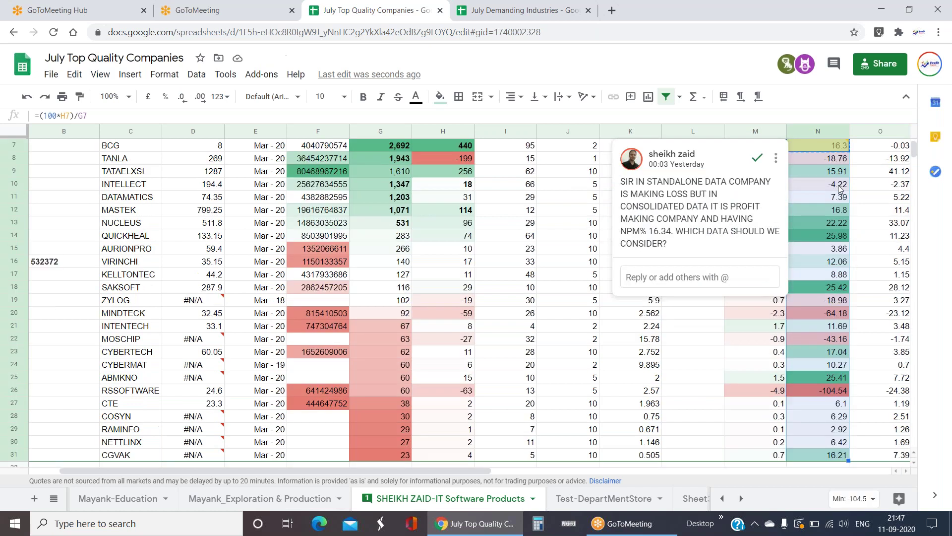
- Spot-check recalculated NPM % values for INTENTECH, ZYLOG, DATAMATICS and BCG
{"action": "left_click", "coordinate": [816, 335]}
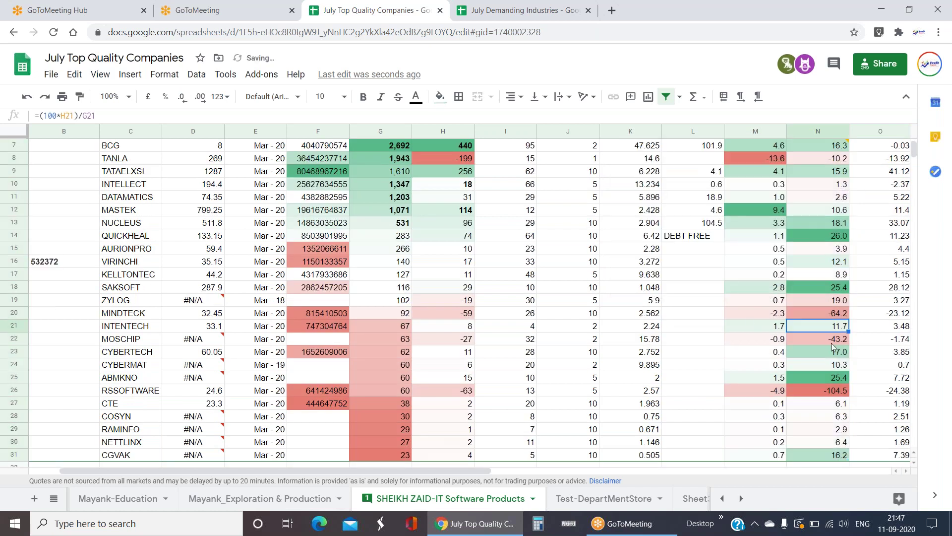
{"action": "scroll", "coordinate": [436, 295], "scroll_direction": "up", "scroll_amount": 2}
{"action": "left_click_drag", "start_coordinate": [396, 225], "coordinate": [469, 290]}
{"action": "left_click", "coordinate": [832, 380]}
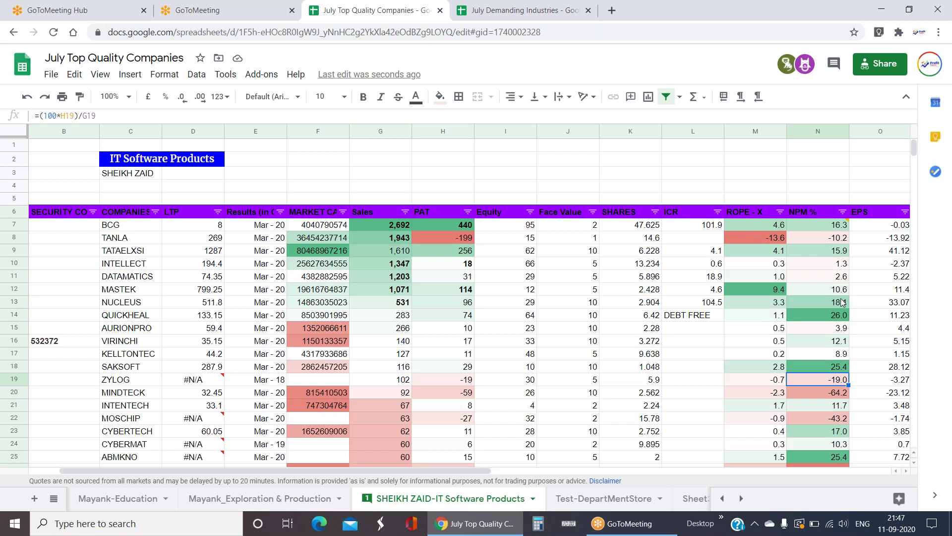
{"action": "left_click", "coordinate": [832, 280]}
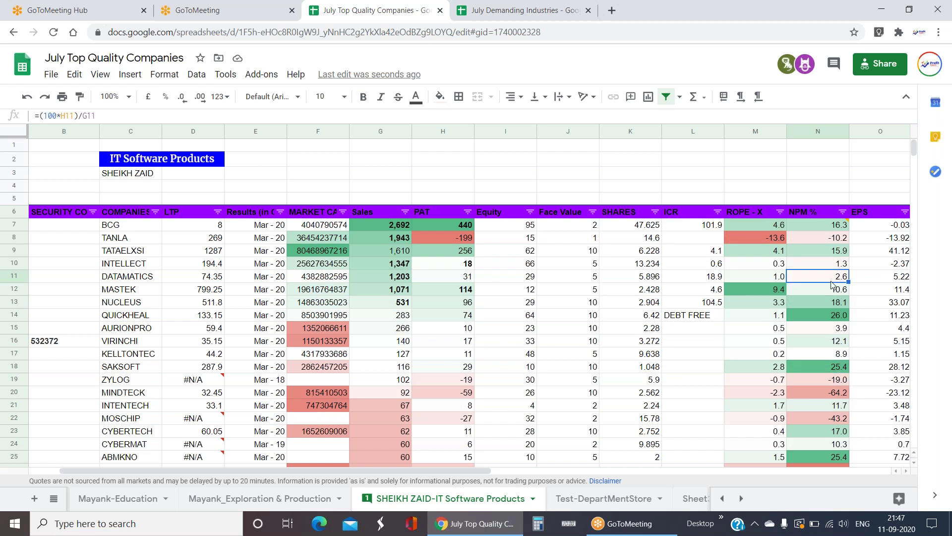
{"action": "left_click", "coordinate": [499, 276]}
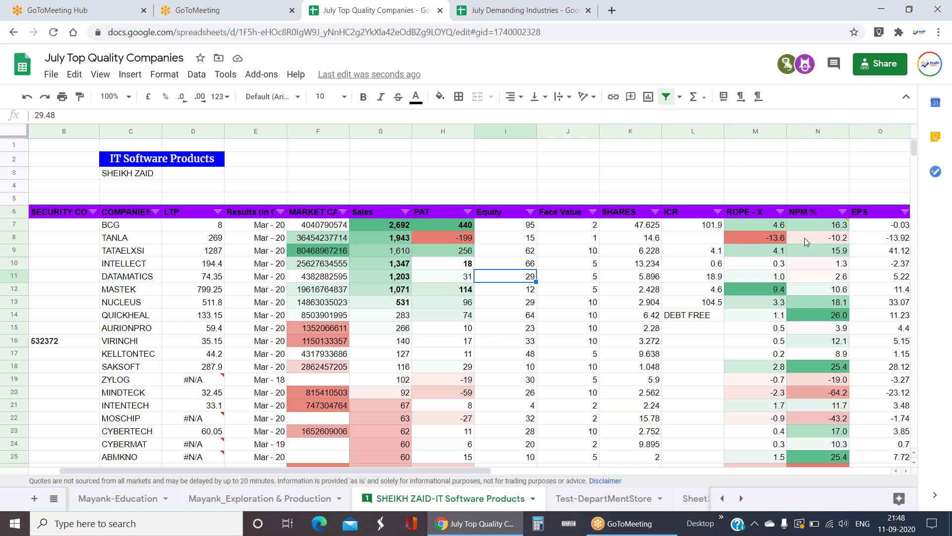
{"action": "left_click", "coordinate": [812, 226]}
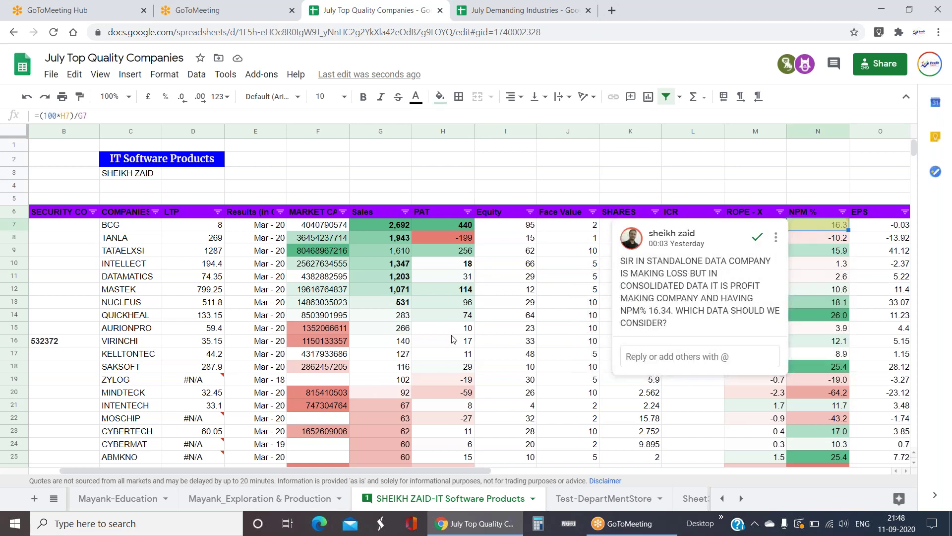
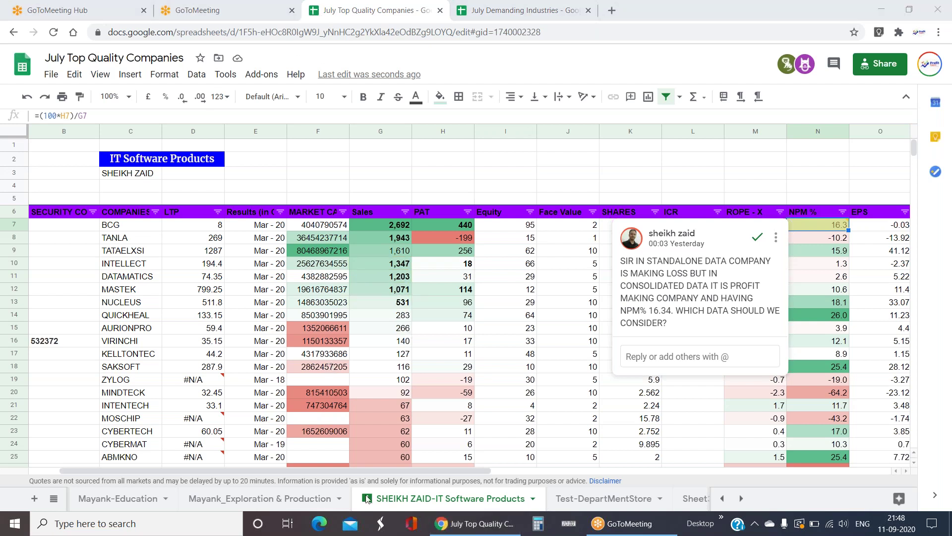
- Mark the N7 comment about BCG's standalone versus consolidated NPM% as resolved
{"action": "left_click", "coordinate": [367, 499]}
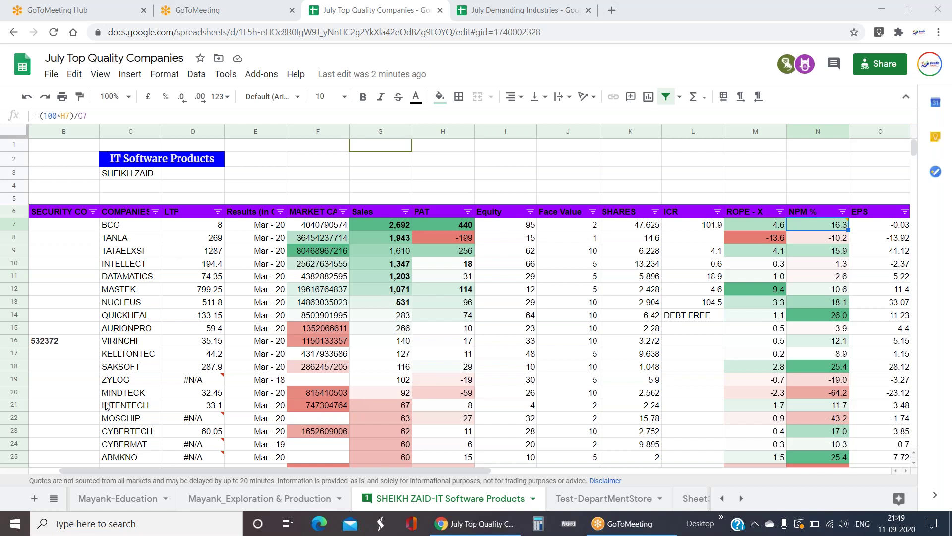
{"action": "left_click", "coordinate": [399, 242]}
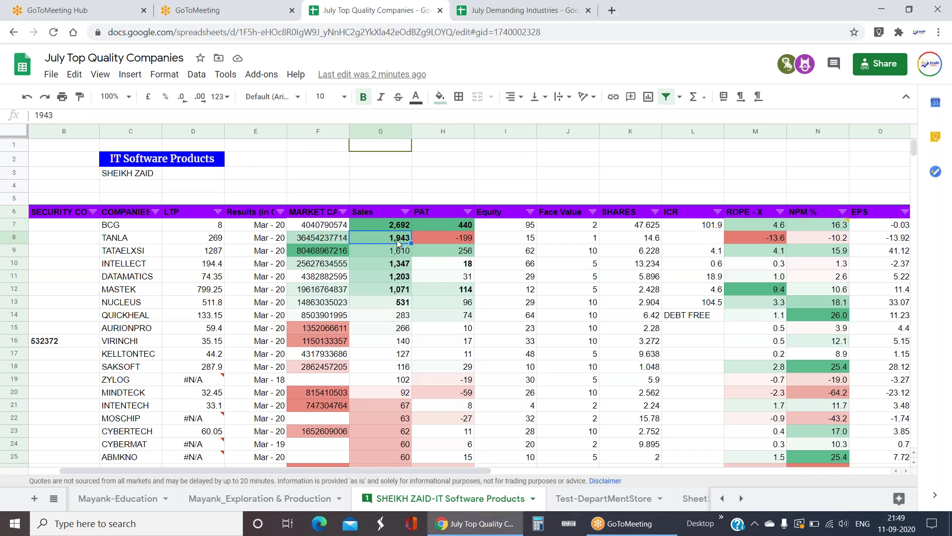
{"action": "key", "text": "Down"}
{"action": "key", "text": "Down"}
{"action": "key", "text": "Down"}
{"action": "key", "text": "Down"}
{"action": "key", "text": "Right"}
{"action": "key", "text": "Right"}
{"action": "key", "text": "Right"}
{"action": "key", "text": "Right"}
{"action": "key", "text": "Right"}
{"action": "key", "text": "Right"}
{"action": "key", "text": "Right"}
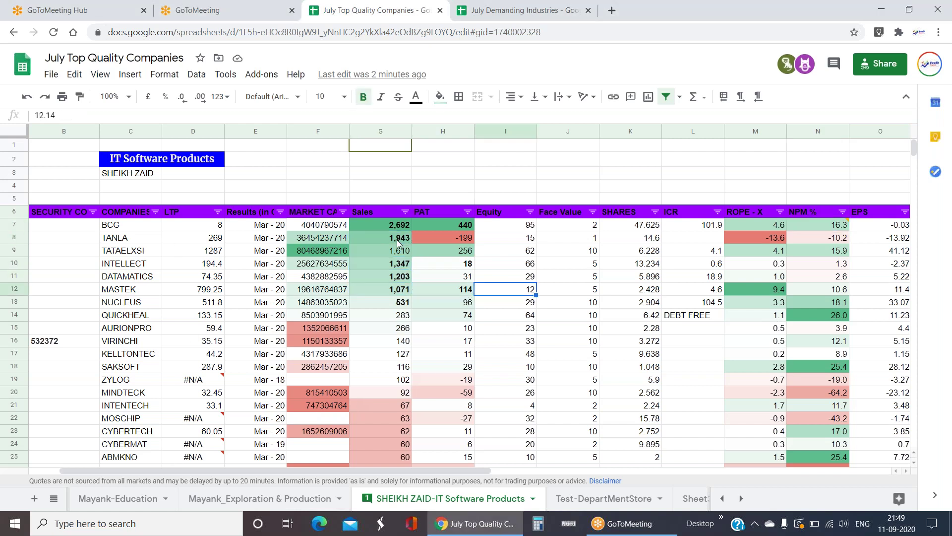
{"action": "key", "text": "Right"}
{"action": "key", "text": "Right"}
{"action": "key", "text": "Right"}
{"action": "key", "text": "Right"}
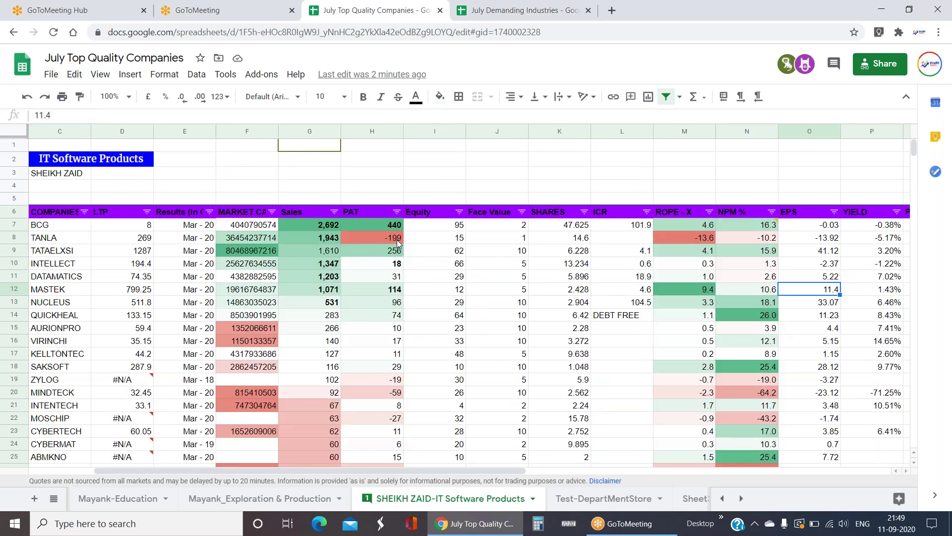
{"action": "key", "text": "Left"}
{"action": "key", "text": "Left"}
{"action": "key", "text": "Left"}
{"action": "key", "text": "Left"}
{"action": "key", "text": "Left"}
{"action": "key", "text": "Left"}
{"action": "key", "text": "Left"}
{"action": "key", "text": "Left"}
{"action": "key", "text": "Left"}
{"action": "key", "text": "Left"}
{"action": "key", "text": "Left"}
{"action": "key", "text": "Left"}
{"action": "key", "text": "Left"}
{"action": "key", "text": "Left"}
{"action": "key", "text": "Left"}
{"action": "key", "text": "Left"}
{"action": "key", "text": "Left"}
{"action": "key", "text": "Down"}
{"action": "key", "text": "Down"}
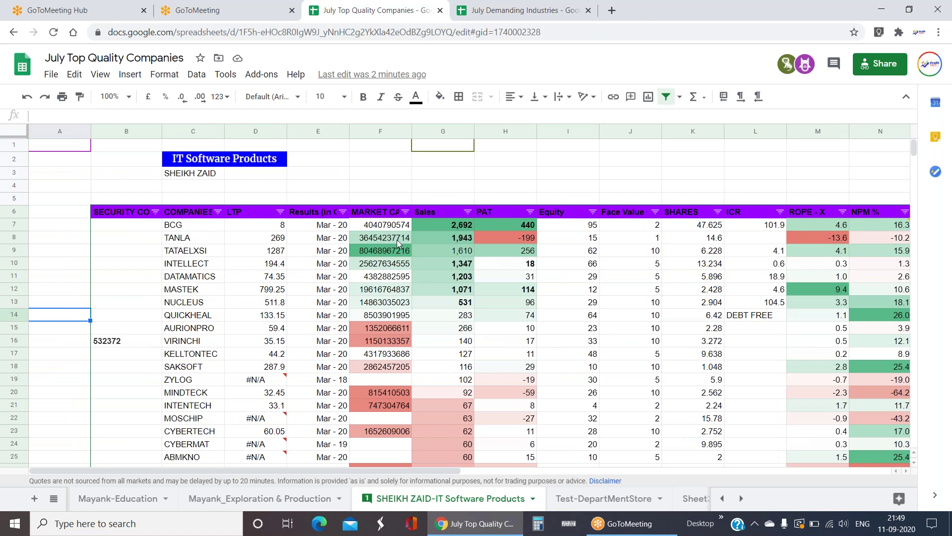
{"action": "key", "text": "Right"}
{"action": "key", "text": "Right"}
{"action": "key", "text": "Right"}
{"action": "key", "text": "Right"}
{"action": "key", "text": "Right"}
{"action": "key", "text": "Right"}
{"action": "key", "text": "Right"}
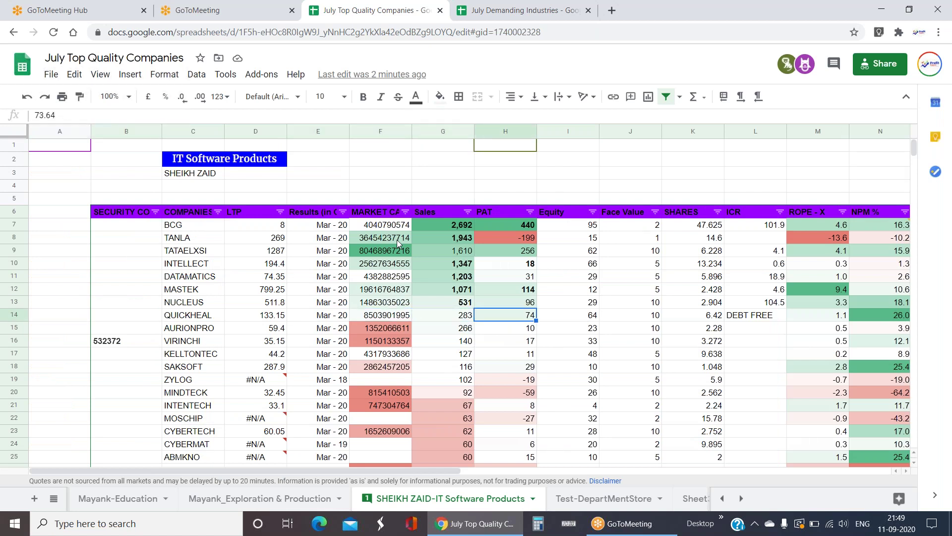
{"action": "key", "text": "Right"}
{"action": "key", "text": "Right"}
{"action": "key", "text": "Right"}
{"action": "key", "text": "Right"}
{"action": "key", "text": "Right"}
{"action": "key", "text": "Right"}
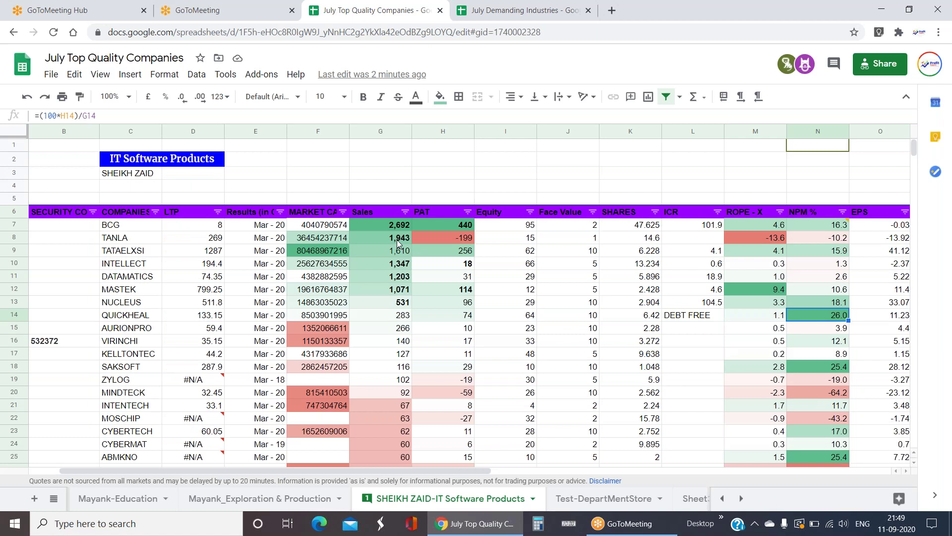
{"action": "key", "text": "Right"}
{"action": "key", "text": "Left"}
{"action": "key", "text": "Left"}
{"action": "key", "text": "Left"}
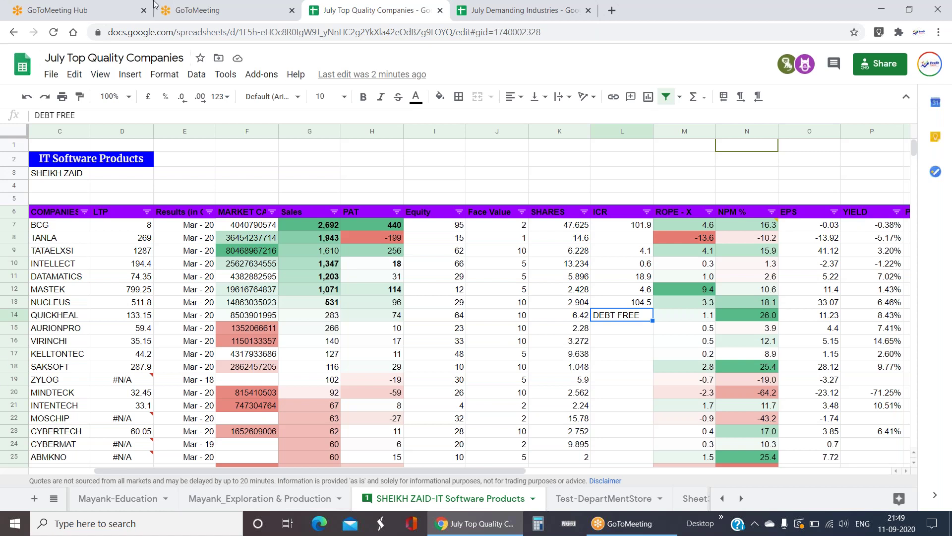
- Go to the BSE India website from the browser address bar
{"action": "left_click", "coordinate": [505, 11]}
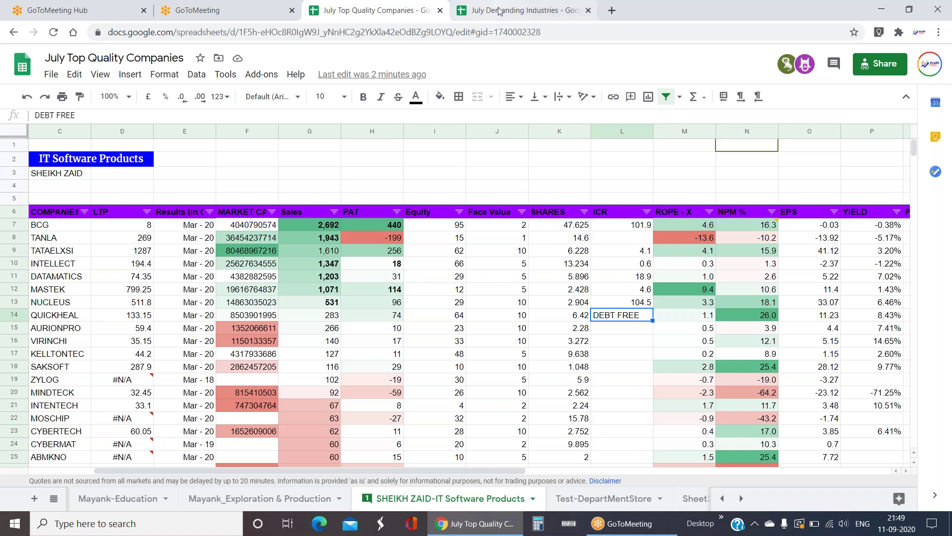
{"action": "left_click", "coordinate": [544, 29]}
{"action": "type", "text": "BSE"}
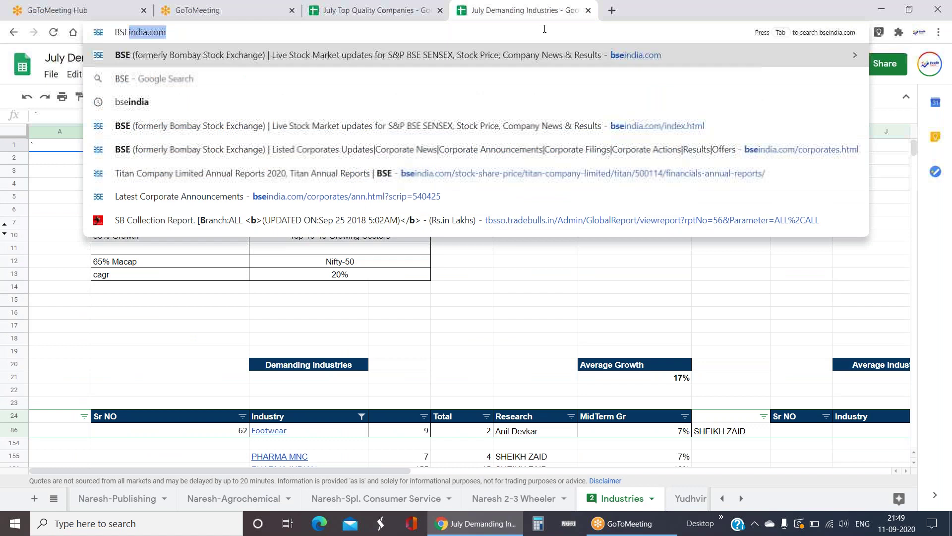
{"action": "key", "text": "Return"}
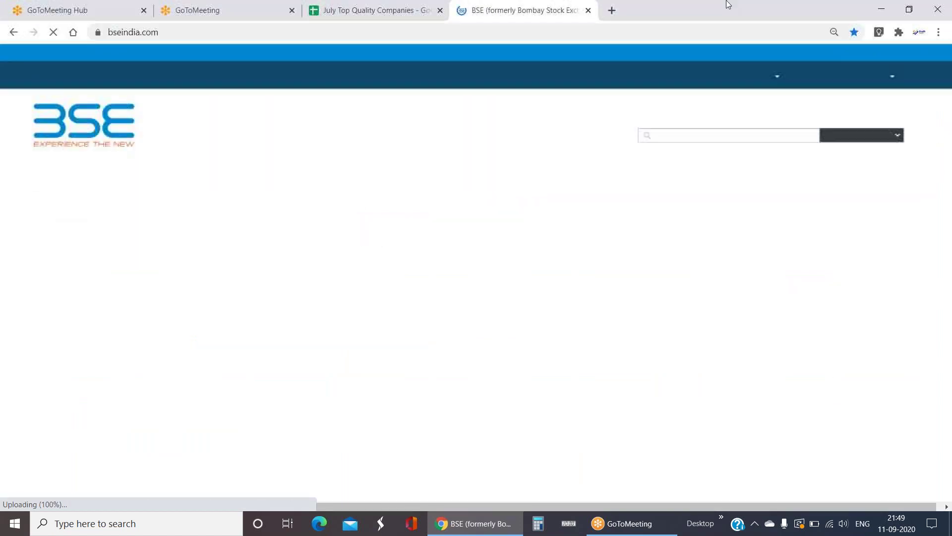
- Look up BCG in Get Quote and open Brightcom Group's financial results
{"action": "type", "text": "BCG"}
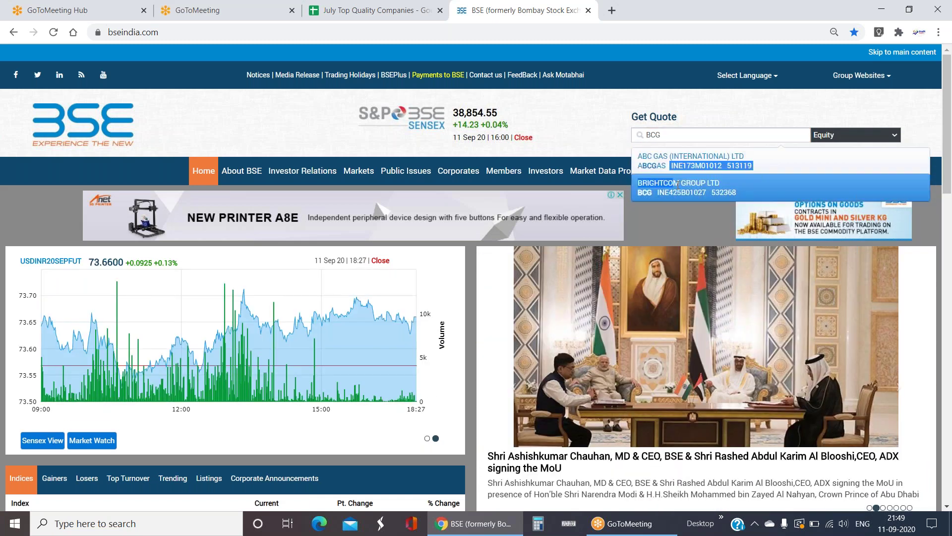
{"action": "left_click", "coordinate": [678, 187]}
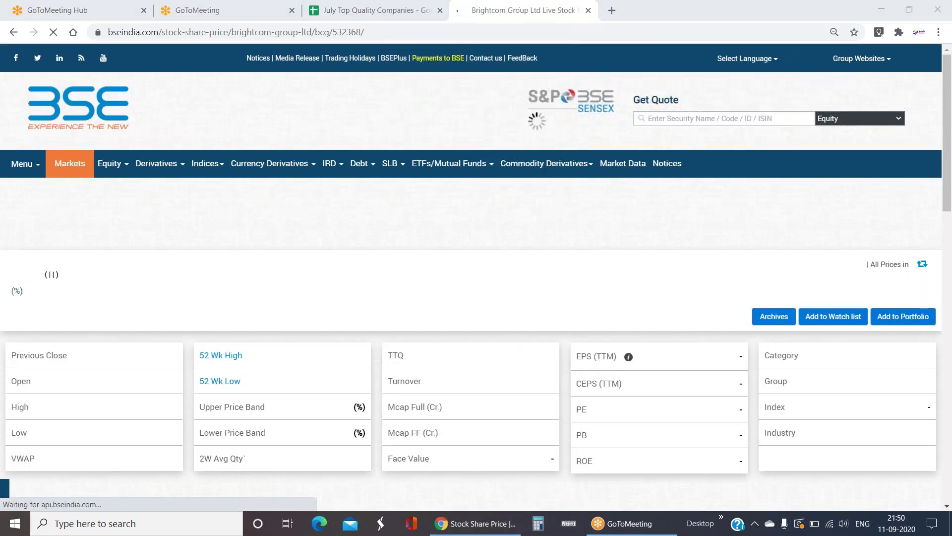
{"action": "scroll", "coordinate": [546, 248], "scroll_direction": "down", "scroll_amount": 5}
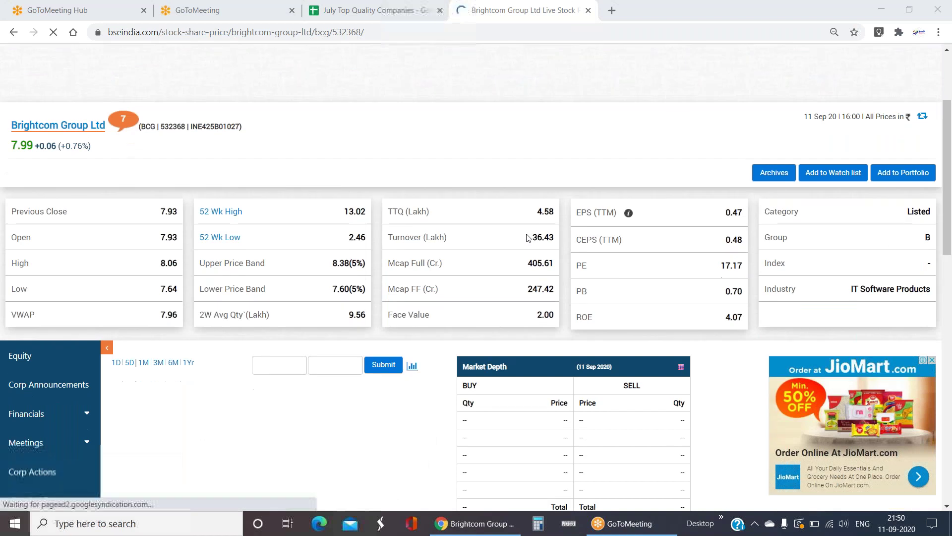
{"action": "scroll", "coordinate": [527, 239], "scroll_direction": "down", "scroll_amount": 4}
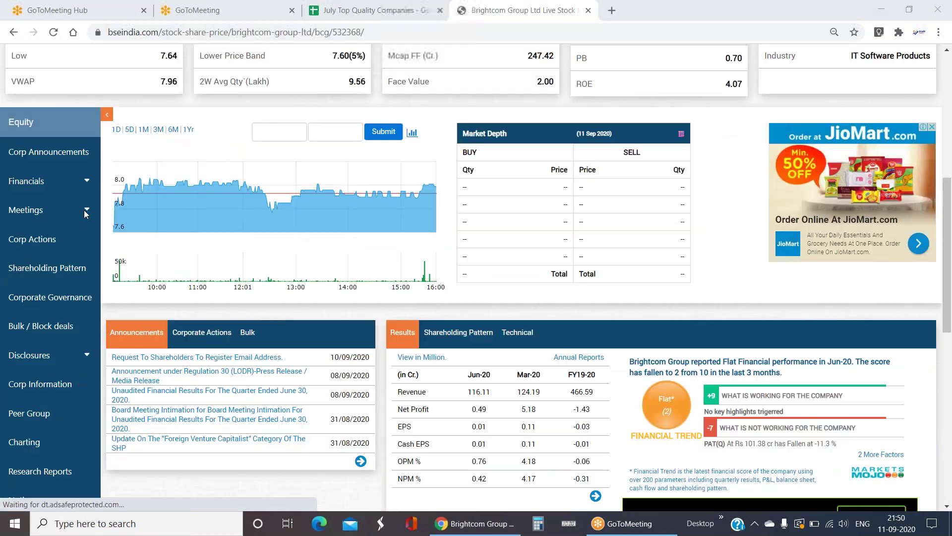
{"action": "left_click", "coordinate": [20, 204]}
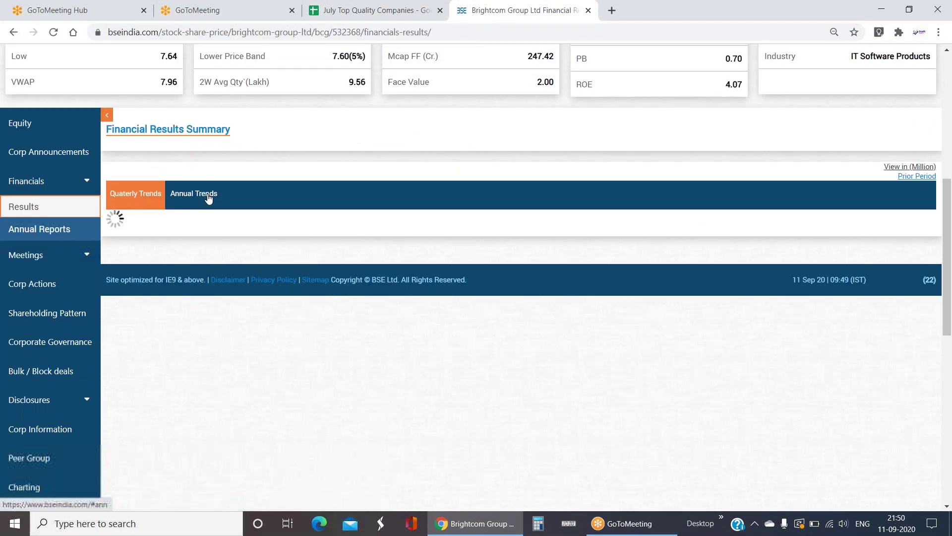
- Show Brightcom's Annual Trends table and highlight its Revenue figures across the years
{"action": "left_click", "coordinate": [201, 195]}
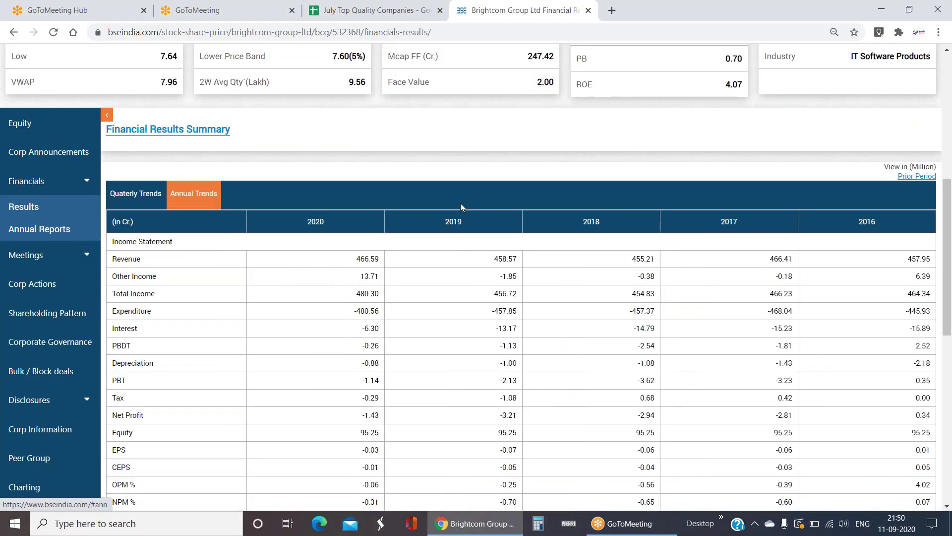
{"action": "scroll", "coordinate": [460, 207], "scroll_direction": "down", "scroll_amount": 3}
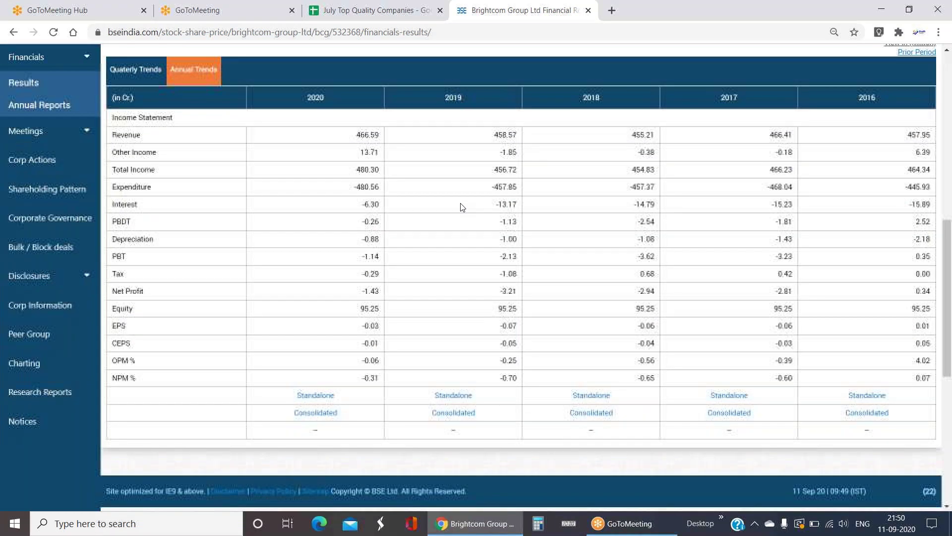
{"action": "left_click_drag", "start_coordinate": [937, 137], "coordinate": [357, 132]}
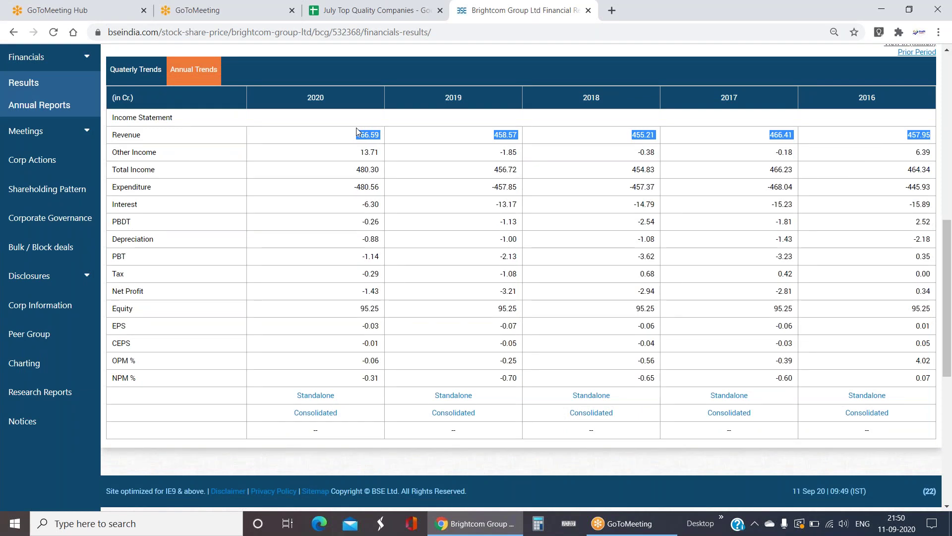
{"action": "left_click", "coordinate": [357, 132]}
{"action": "left_click_drag", "start_coordinate": [342, 140], "coordinate": [934, 138]}
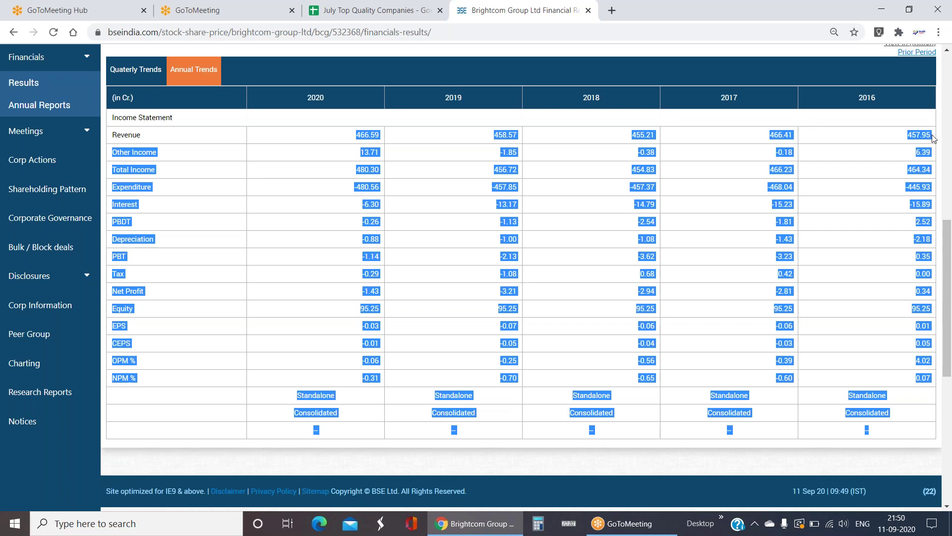
{"action": "left_click", "coordinate": [466, 181]}
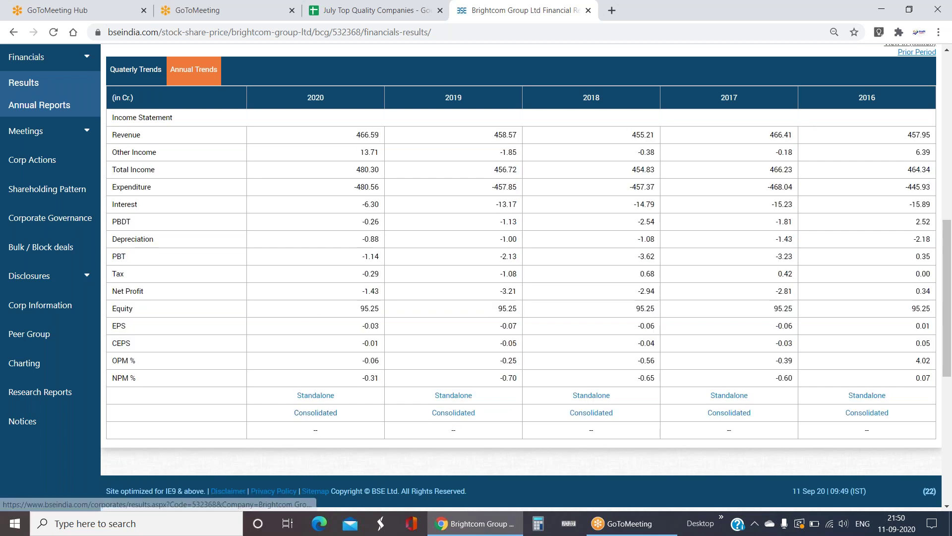
- Highlight the 2020–2017 Revenue values and open the 2020 consolidated results in a new tab
{"action": "left_click_drag", "start_coordinate": [352, 136], "coordinate": [468, 227]}
{"action": "left_click", "coordinate": [467, 228]}
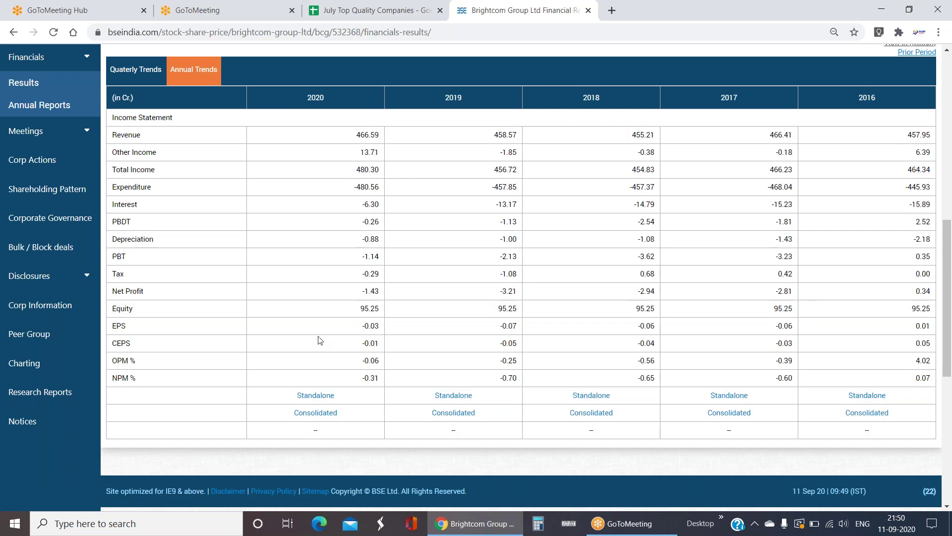
{"action": "left_click", "coordinate": [314, 414]}
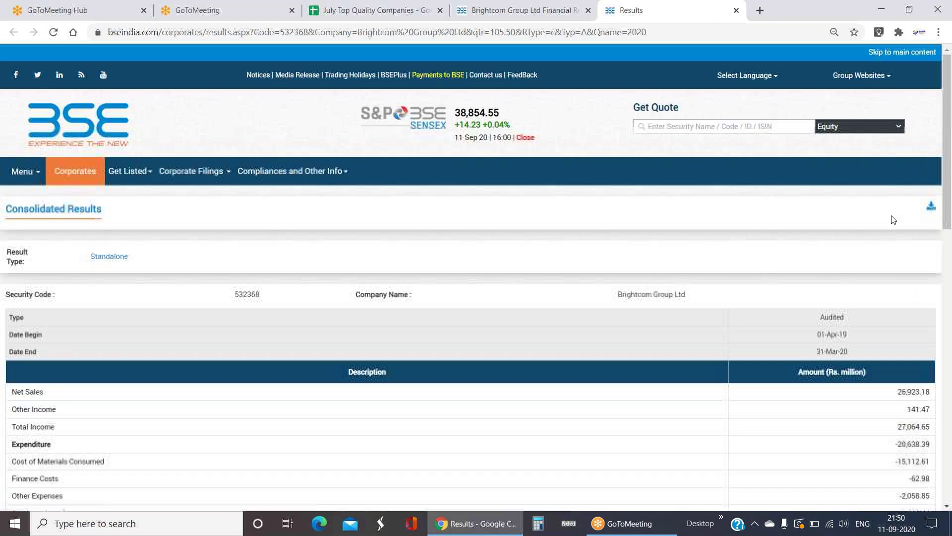
- In Brightcom's 2020 consolidated results, highlight Net Sales, Finance Costs, Tax and Net Profit after Tax
{"action": "scroll", "coordinate": [823, 177], "scroll_direction": "down", "scroll_amount": 6}
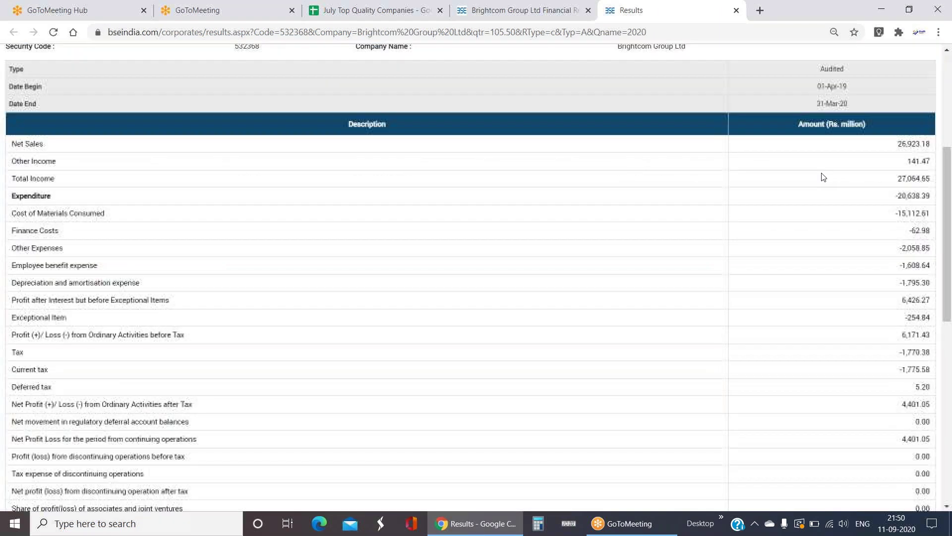
{"action": "left_click_drag", "start_coordinate": [915, 144], "coordinate": [896, 145]}
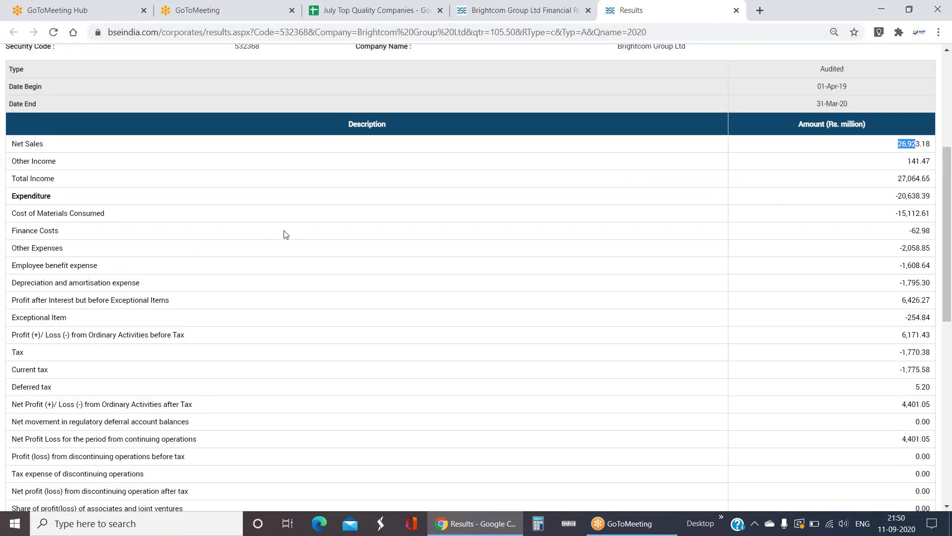
{"action": "scroll", "coordinate": [286, 234], "scroll_direction": "down", "scroll_amount": 1}
{"action": "double_click", "coordinate": [918, 168]}
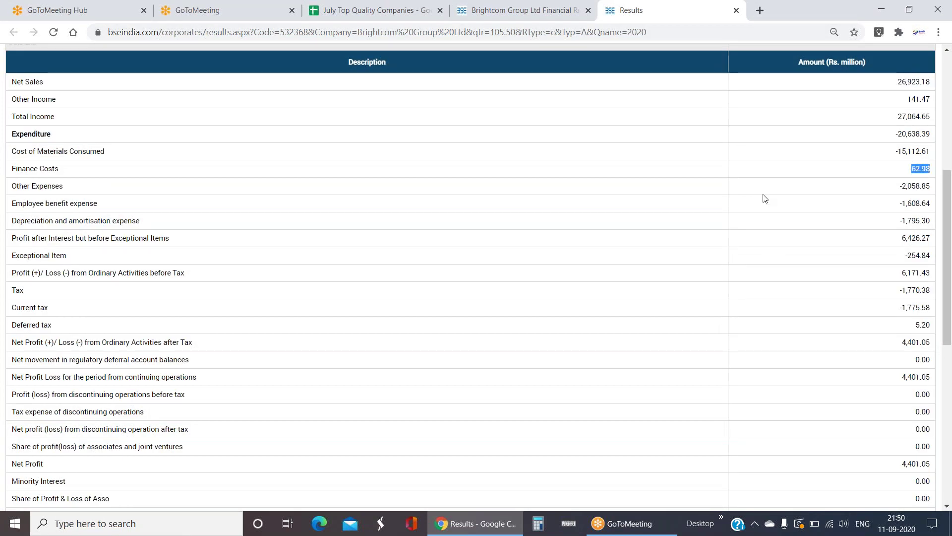
{"action": "scroll", "coordinate": [331, 238], "scroll_direction": "down", "scroll_amount": 1}
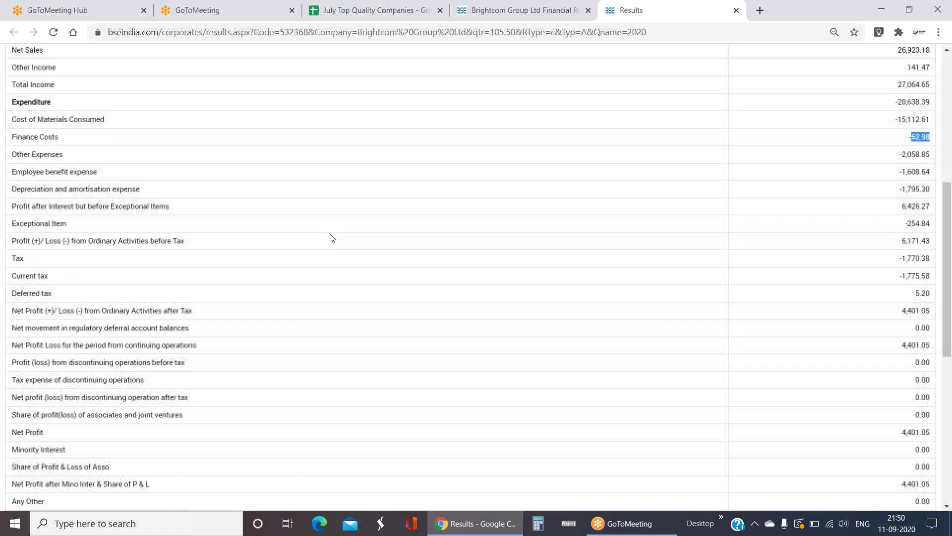
{"action": "left_click", "coordinate": [917, 227]}
{"action": "left_click_drag", "start_coordinate": [916, 228], "coordinate": [899, 228]}
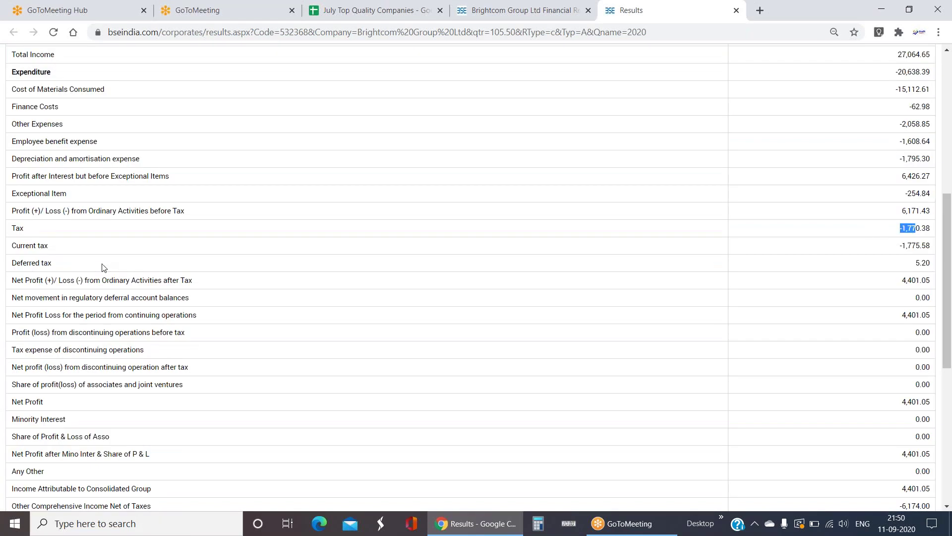
{"action": "scroll", "coordinate": [102, 268], "scroll_direction": "down", "scroll_amount": 1}
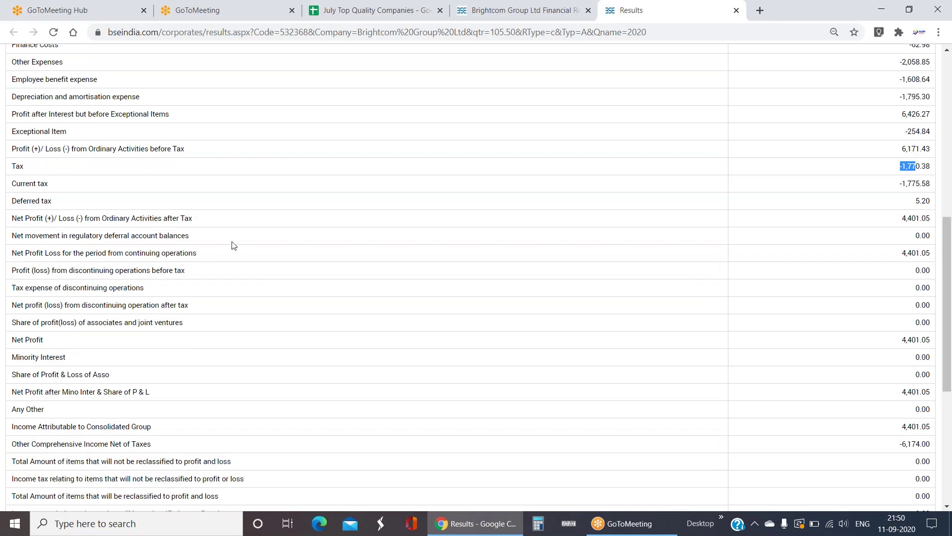
{"action": "left_click_drag", "start_coordinate": [916, 218], "coordinate": [11, 218]}
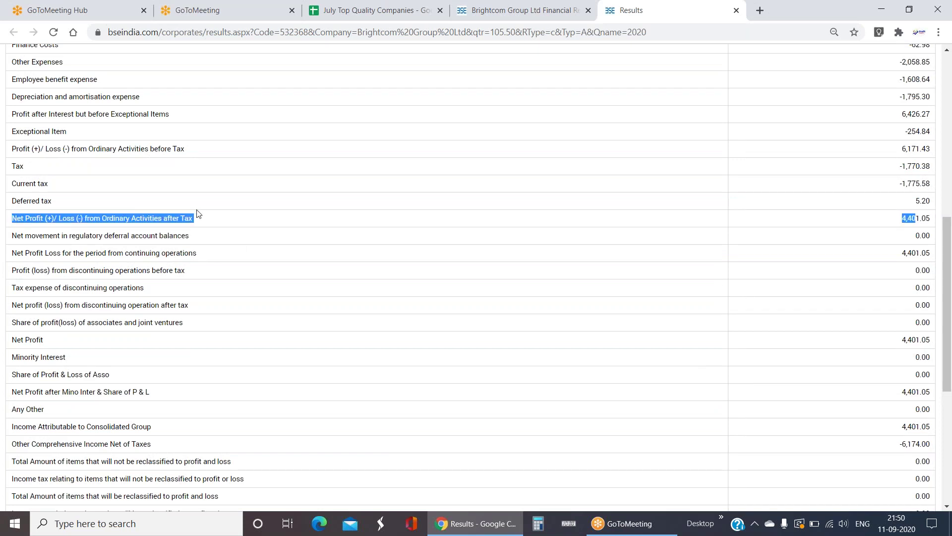
{"action": "scroll", "coordinate": [215, 231], "scroll_direction": "up", "scroll_amount": 1}
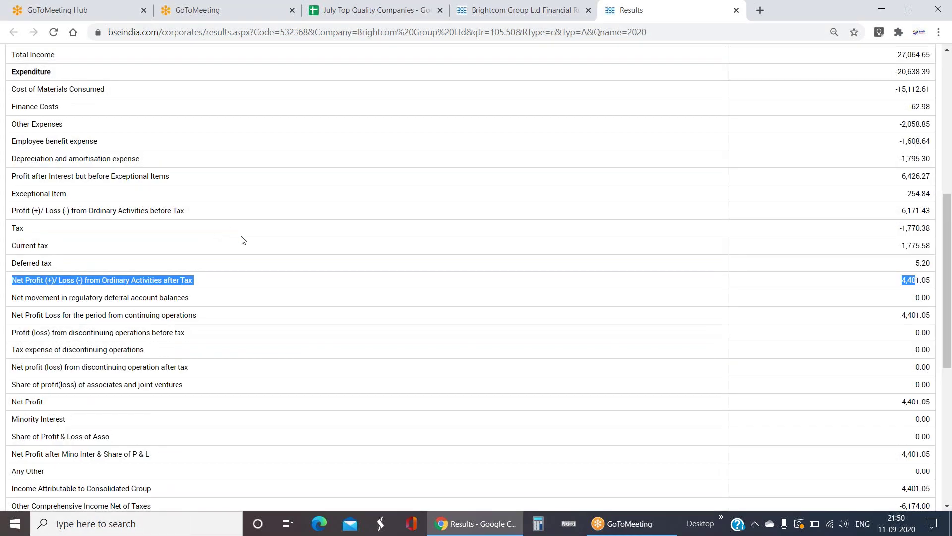
{"action": "scroll", "coordinate": [243, 240], "scroll_direction": "down", "scroll_amount": 1}
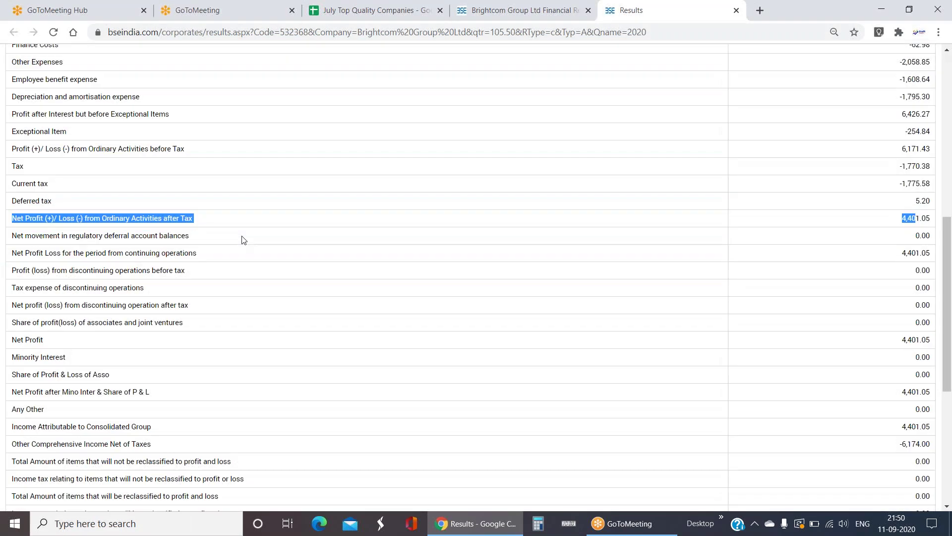
{"action": "left_click_drag", "start_coordinate": [915, 340], "coordinate": [920, 339]}
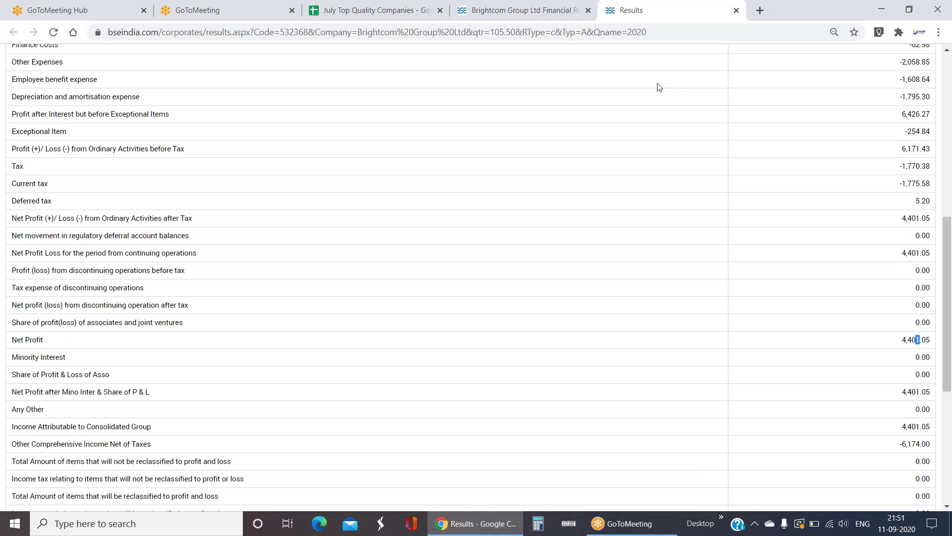
- Close the 2020 results, skim the 2019 consolidated results, then return to the annual trends table
{"action": "key", "text": "ctrl+w"}
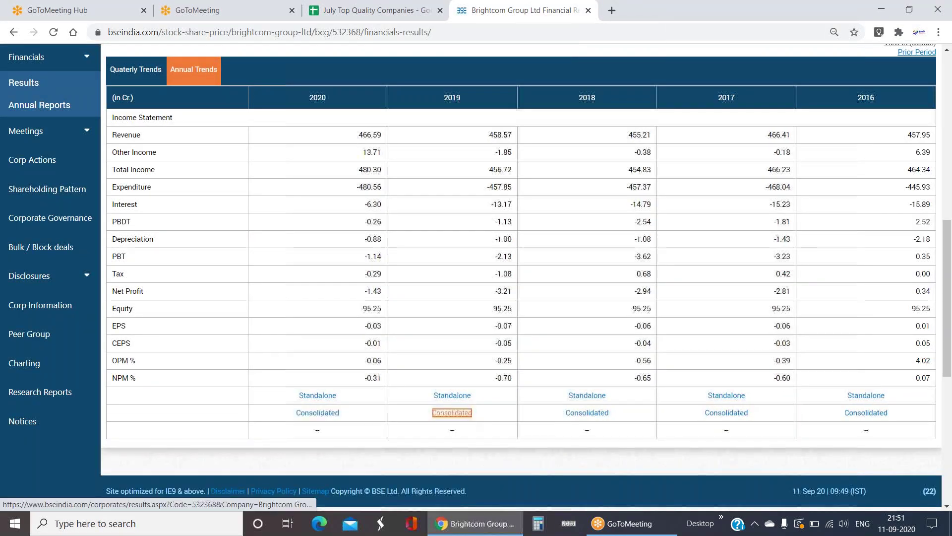
{"action": "key", "text": "Return"}
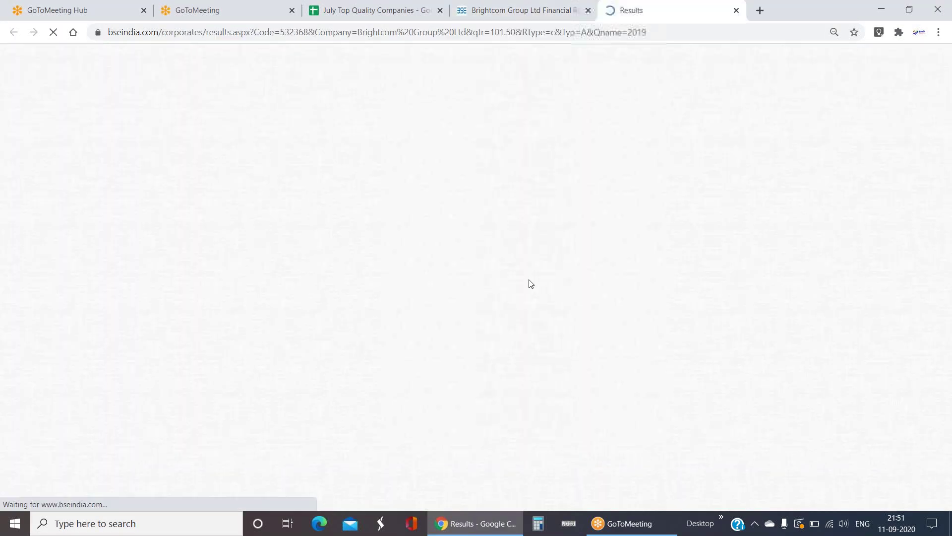
{"action": "scroll", "coordinate": [521, 264], "scroll_direction": "down", "scroll_amount": 5}
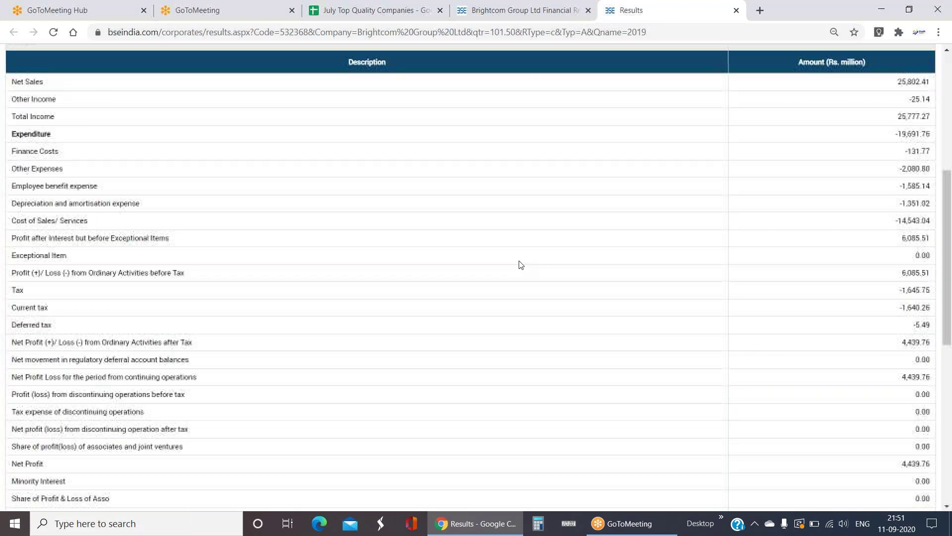
{"action": "scroll", "coordinate": [183, 317], "scroll_direction": "down", "scroll_amount": 2}
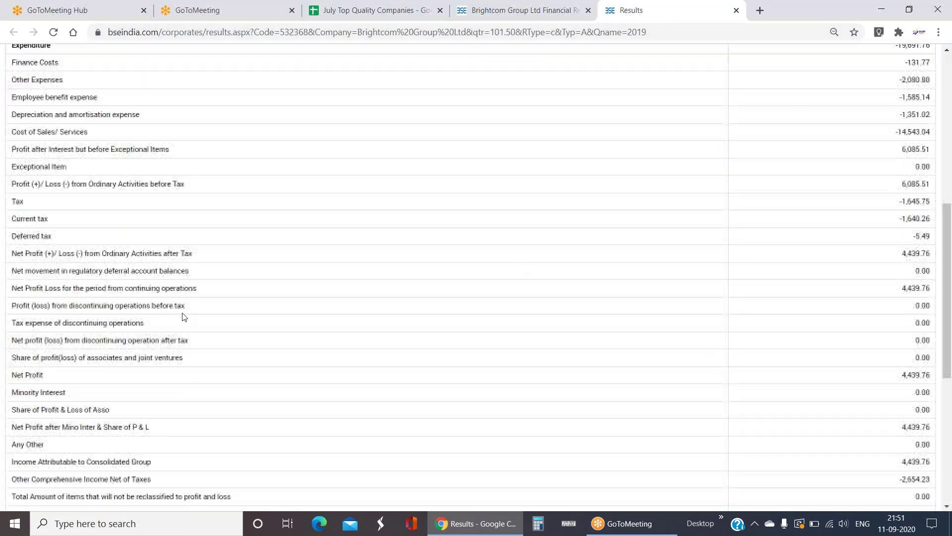
{"action": "scroll", "coordinate": [184, 317], "scroll_direction": "down", "scroll_amount": 4}
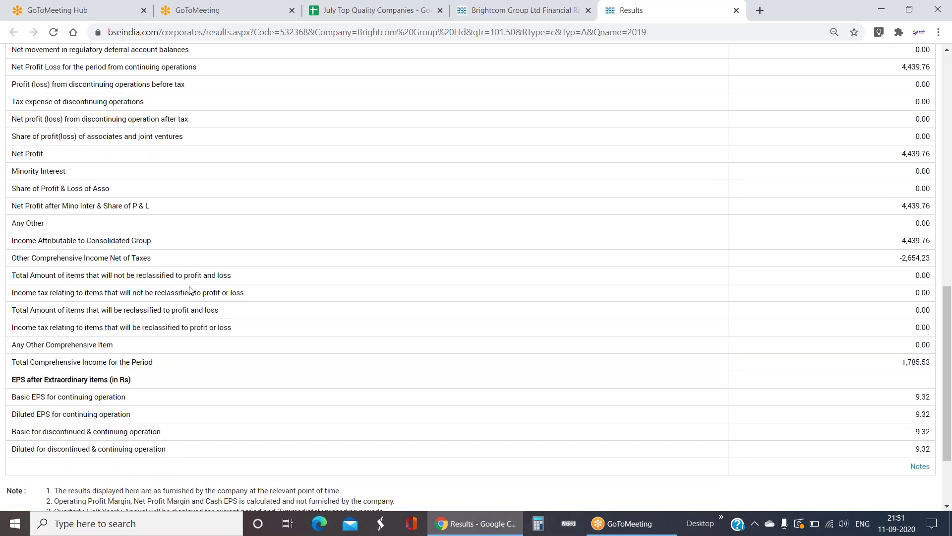
{"action": "key", "text": "ctrl+w"}
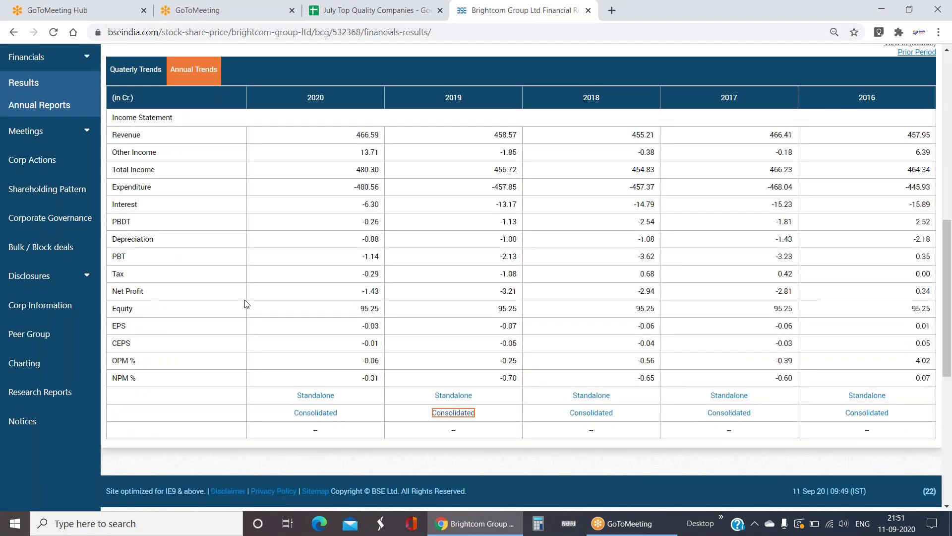
{"action": "key", "text": "Home"}
- Look up QUICK in Get Quote and open Quick Heal Technologies' financial results summary
{"action": "left_click", "coordinate": [724, 119]}
{"action": "type", "text": "QUICK"}
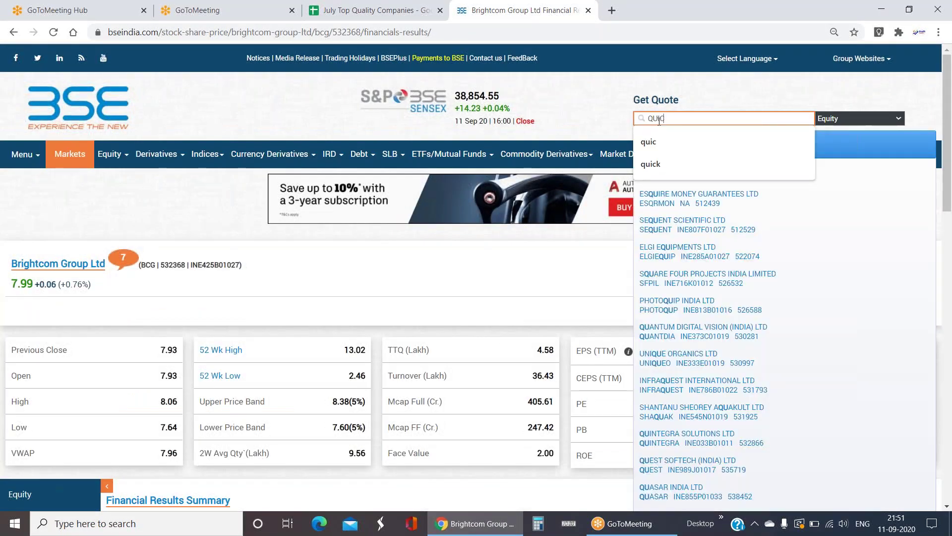
{"action": "left_click", "coordinate": [739, 151]}
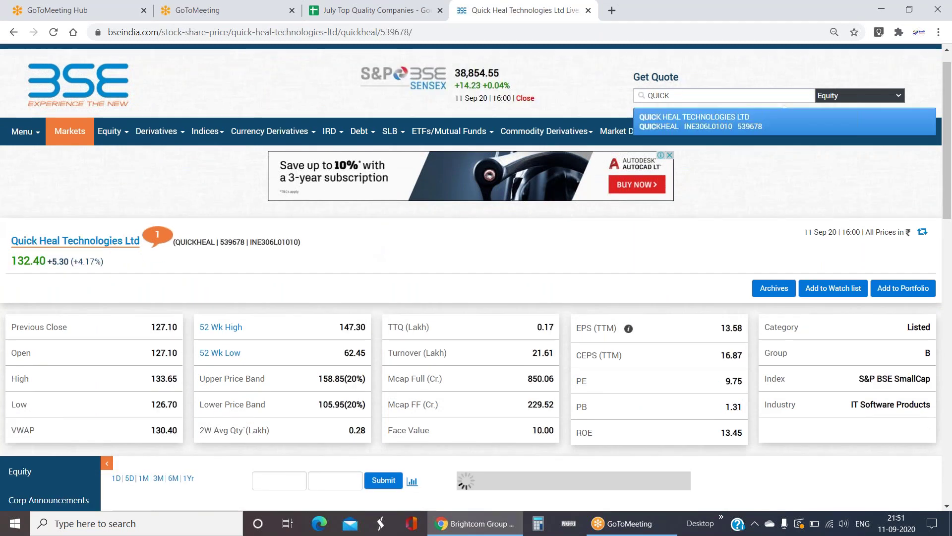
{"action": "scroll", "coordinate": [307, 217], "scroll_direction": "down", "scroll_amount": 2}
{"action": "left_click", "coordinate": [23, 498]}
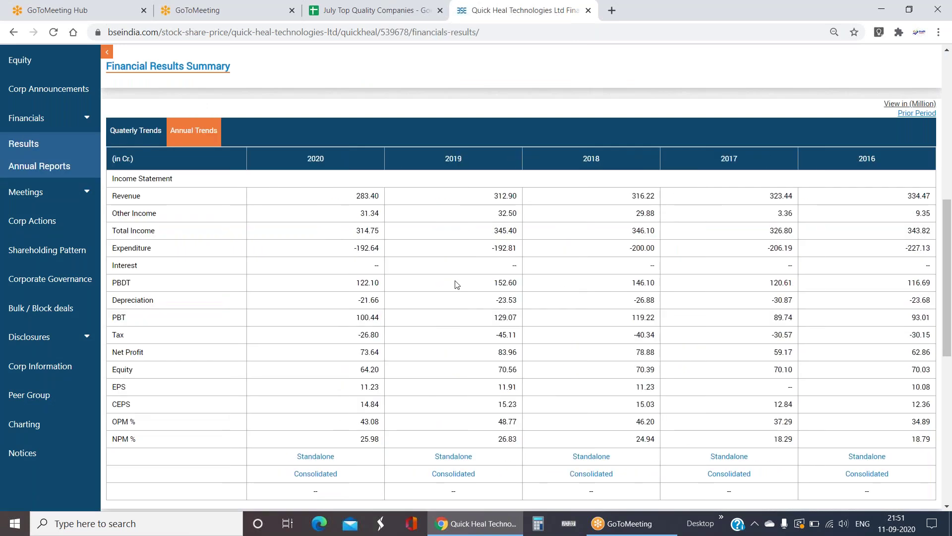
- Open Quick Heal's 2020 consolidated annual results, note Net Sales, and return to the spreadsheet
{"action": "scroll", "coordinate": [407, 335], "scroll_direction": "down", "scroll_amount": 3}
{"action": "left_click", "coordinate": [315, 349]}
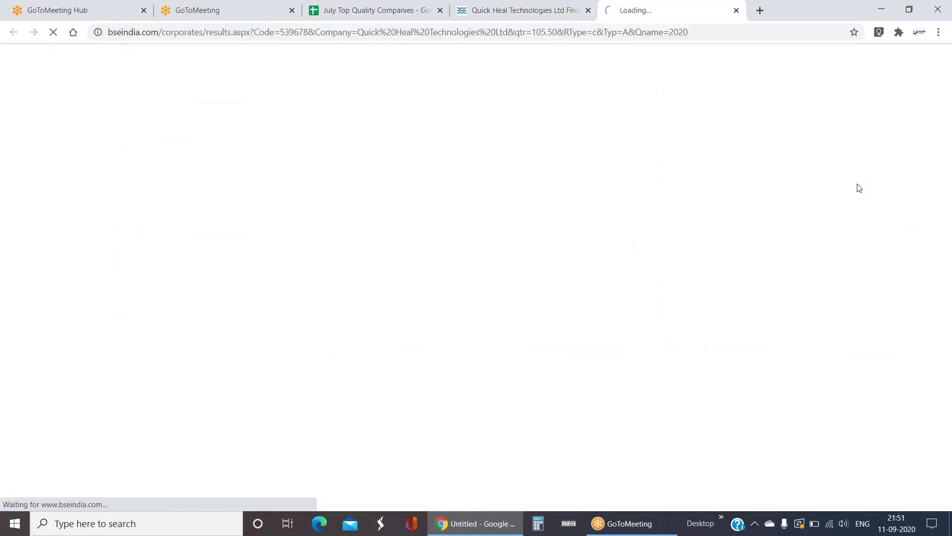
{"action": "left_click_drag", "start_coordinate": [916, 144], "coordinate": [910, 145]}
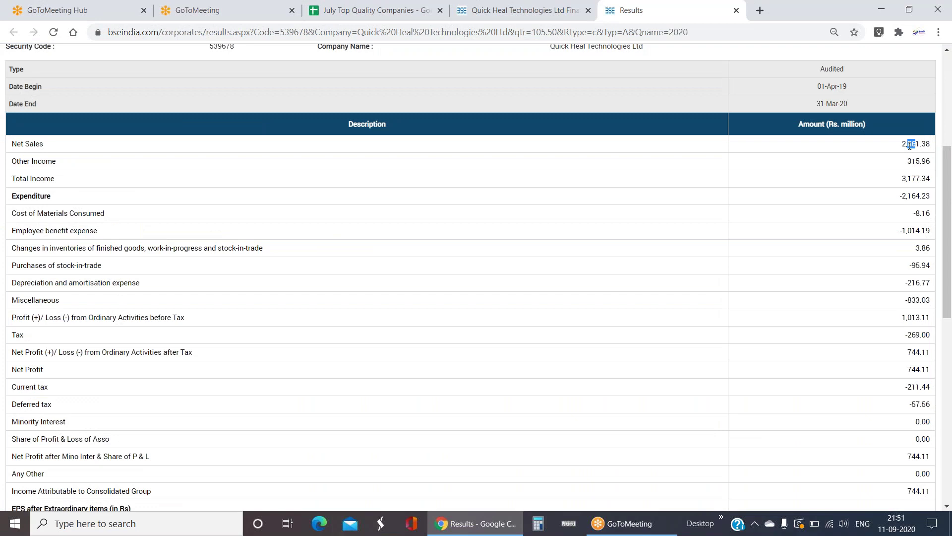
{"action": "key", "text": "ctrl+1"}
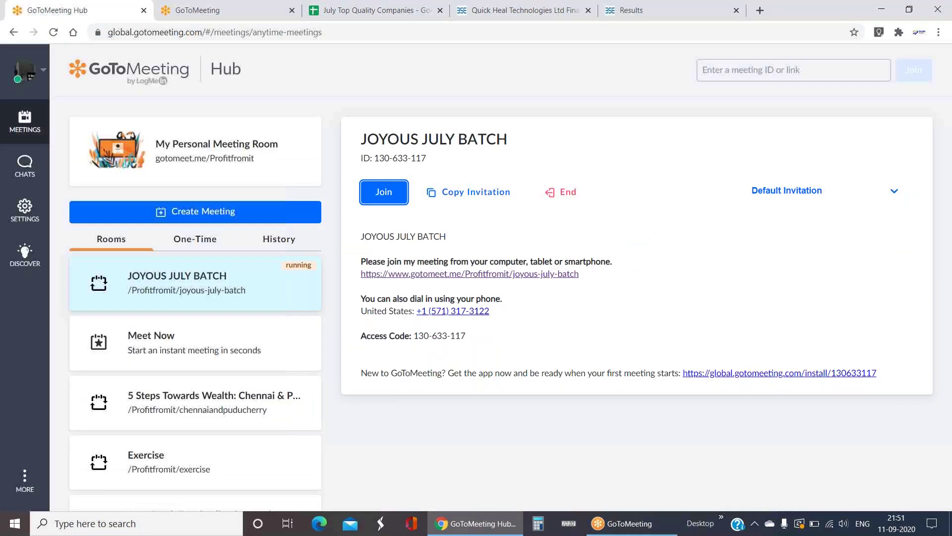
{"action": "key", "text": "ctrl+Tab"}
{"action": "key", "text": "ctrl+Tab"}
- Move from the NUCLEUS row to QUICKHEAL's Sales cell, then check TATAELXSI's NPM % formula in N9
{"action": "left_click", "coordinate": [568, 334]}
{"action": "key", "text": "Up"}
{"action": "key", "text": "Up"}
{"action": "key", "text": "Right"}
{"action": "key", "text": "Right"}
{"action": "key", "text": "Right"}
{"action": "key", "text": "Right"}
{"action": "key", "text": "Left"}
{"action": "key", "text": "Left"}
{"action": "key", "text": "Left"}
{"action": "key", "text": "Left"}
{"action": "key", "text": "Left"}
{"action": "key", "text": "Left"}
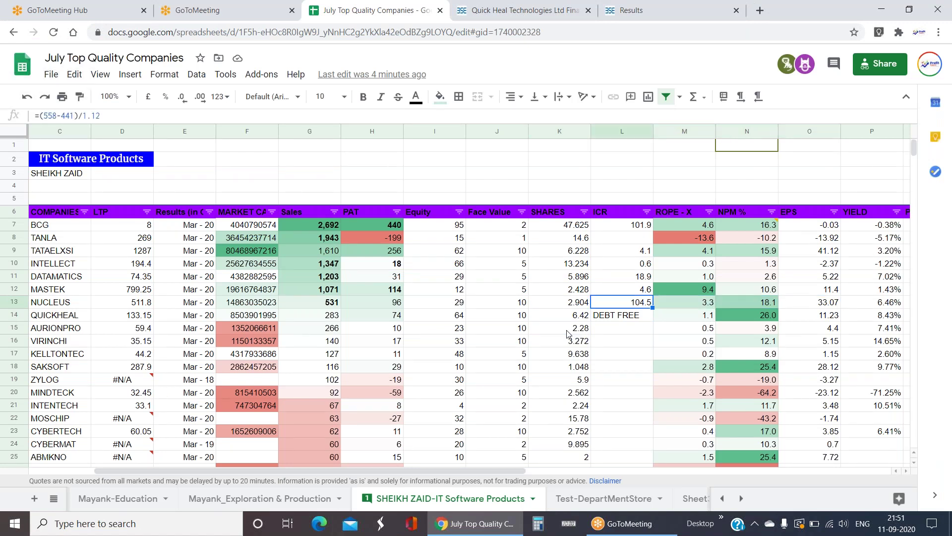
{"action": "key", "text": "Left"}
{"action": "key", "text": "Left"}
{"action": "key", "text": "Left"}
{"action": "key", "text": "Left"}
{"action": "key", "text": "Left"}
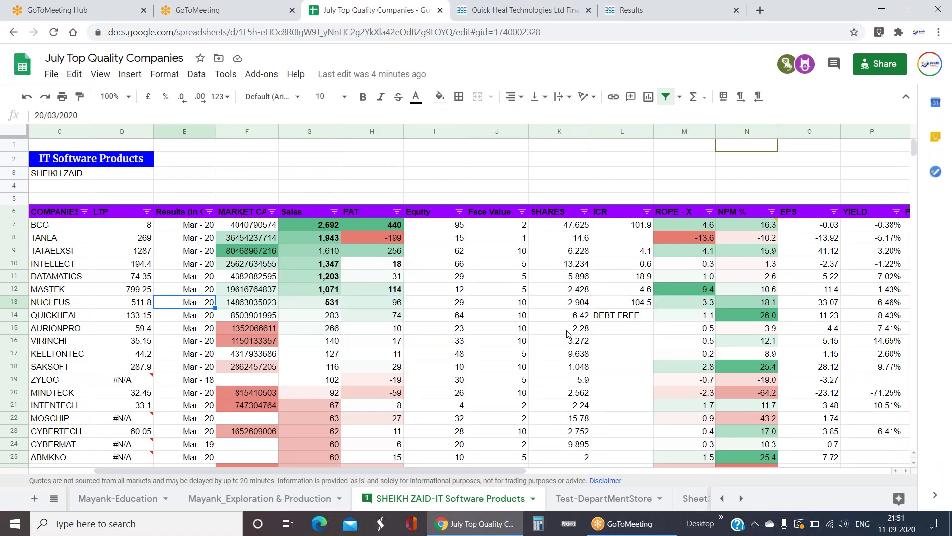
{"action": "key", "text": "Left"}
{"action": "key", "text": "Down"}
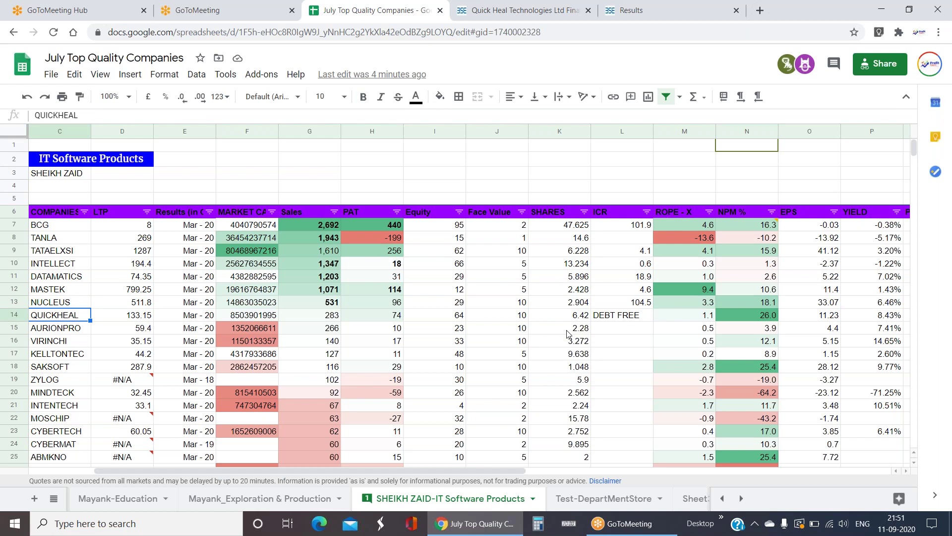
{"action": "key", "text": "Right"}
{"action": "key", "text": "Right"}
{"action": "key", "text": "Right"}
{"action": "key", "text": "Right"}
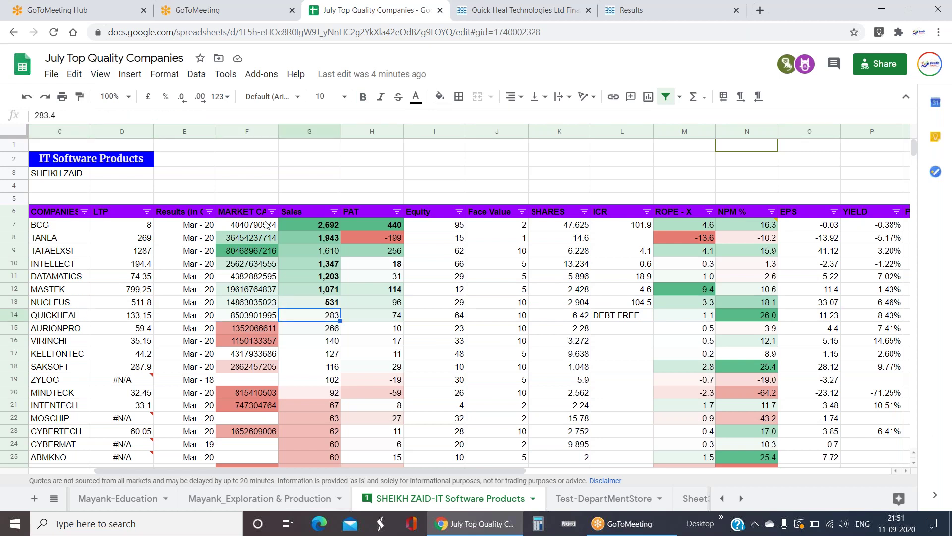
{"action": "left_click", "coordinate": [739, 255]}
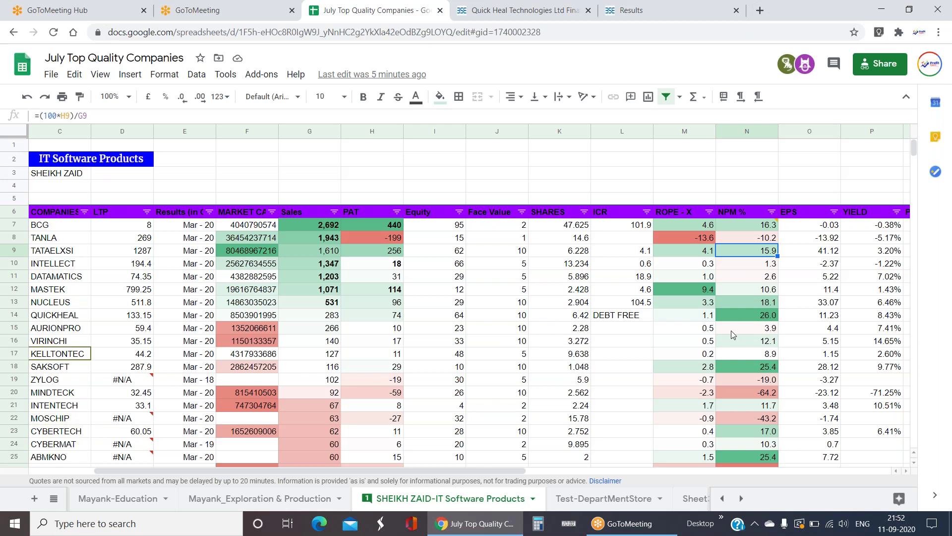
{"action": "left_click", "coordinate": [620, 315]}
{"action": "left_click", "coordinate": [742, 315]}
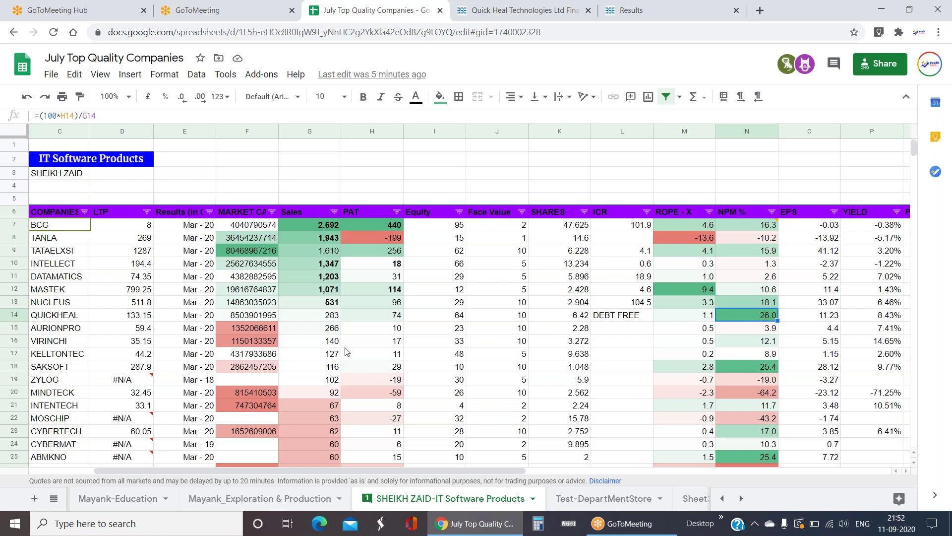
{"action": "left_click", "coordinate": [330, 320]}
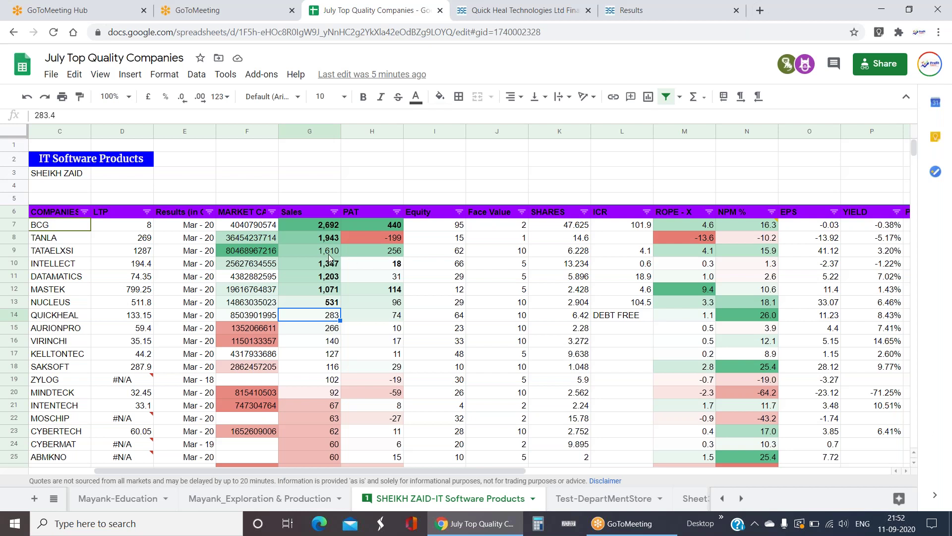
{"action": "left_click_drag", "start_coordinate": [329, 251], "coordinate": [421, 250]}
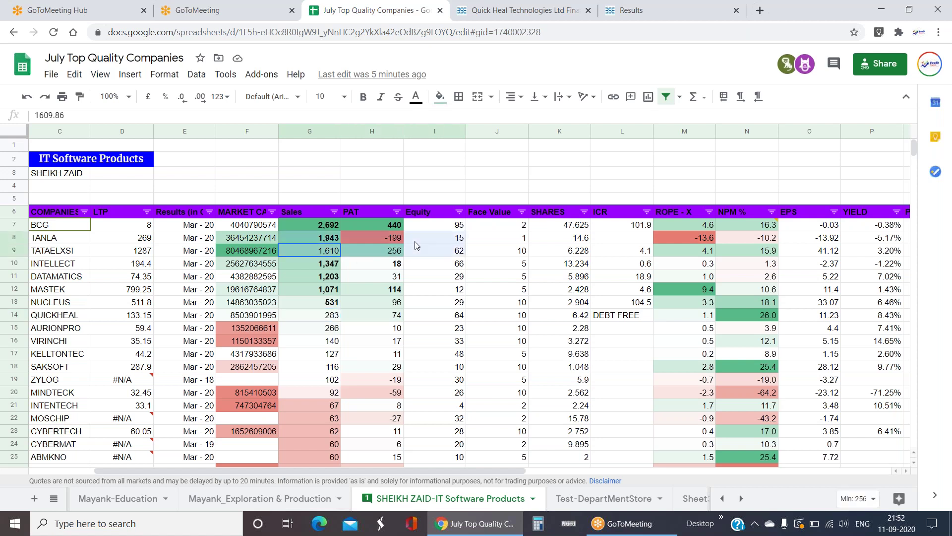
{"action": "left_click", "coordinate": [761, 254]}
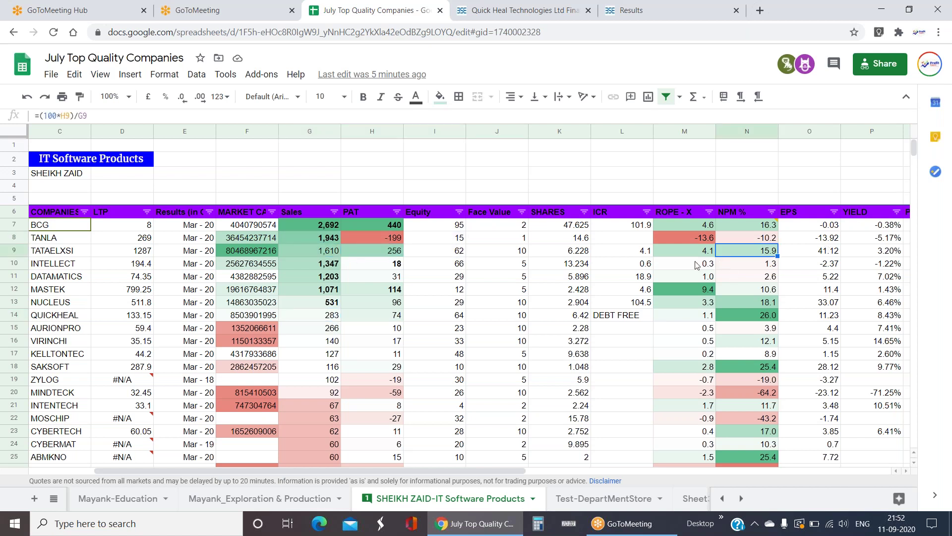
{"action": "left_click", "coordinate": [647, 252]}
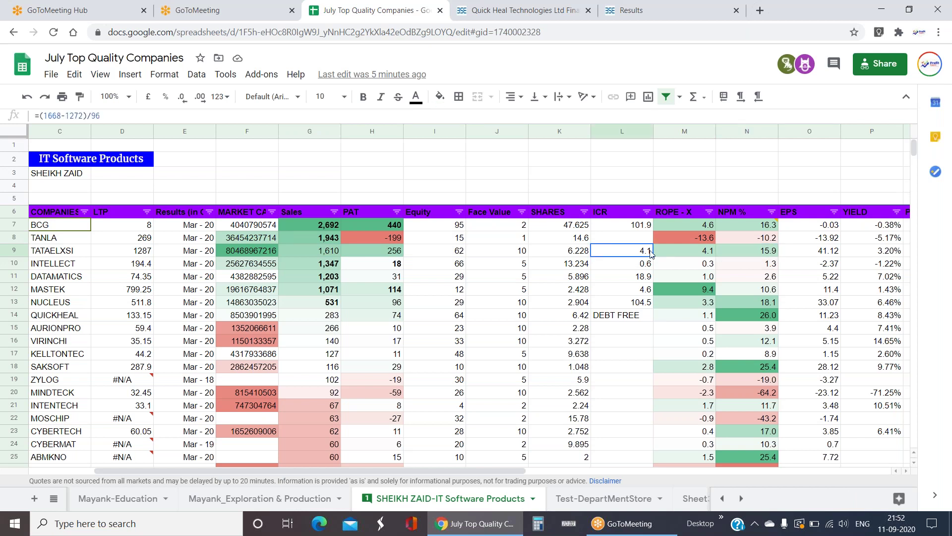
{"action": "left_click", "coordinate": [707, 254]}
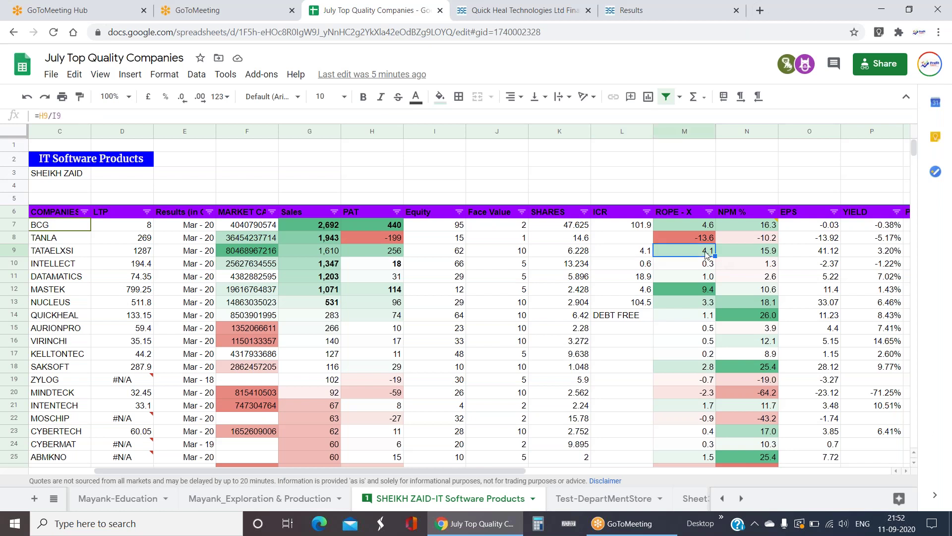
{"action": "key", "text": "Right"}
{"action": "key", "text": "Right"}
{"action": "key", "text": "Right"}
{"action": "key", "text": "Right"}
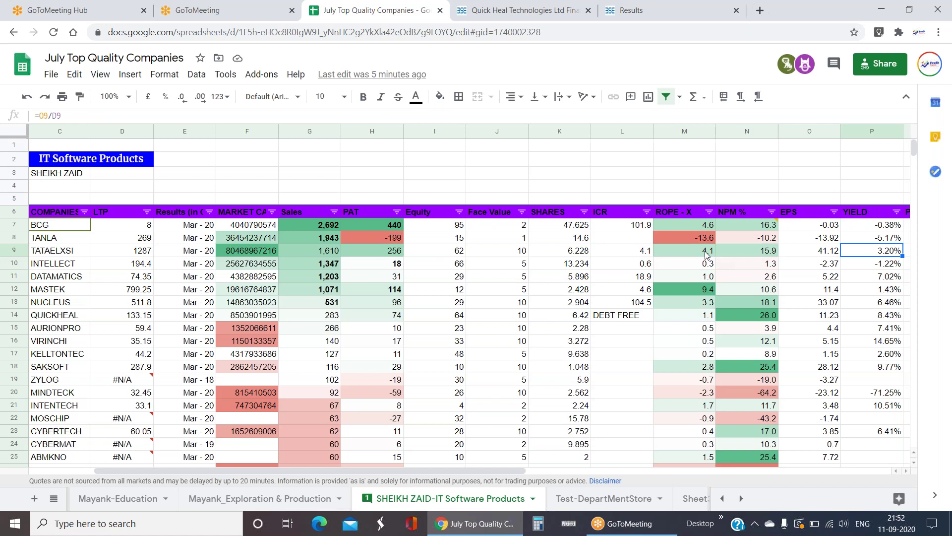
{"action": "key", "text": "Left"}
{"action": "key", "text": "Left"}
{"action": "key", "text": "Left"}
{"action": "key", "text": "Left"}
{"action": "key", "text": "Left"}
{"action": "key", "text": "Left"}
{"action": "key", "text": "Left"}
{"action": "key", "text": "Left"}
{"action": "key", "text": "Left"}
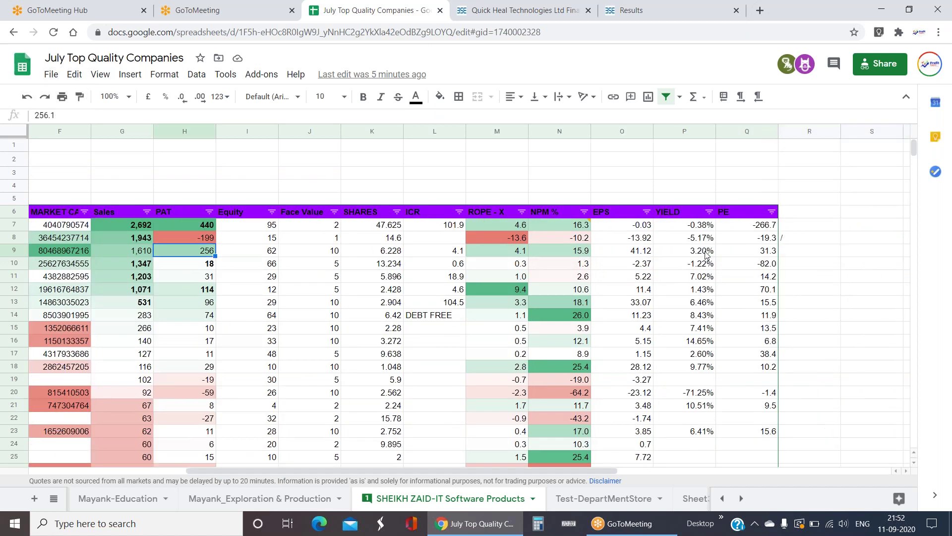
{"action": "key", "text": "Left"}
{"action": "key", "text": "Left"}
{"action": "key", "text": "Left"}
{"action": "key", "text": "Left"}
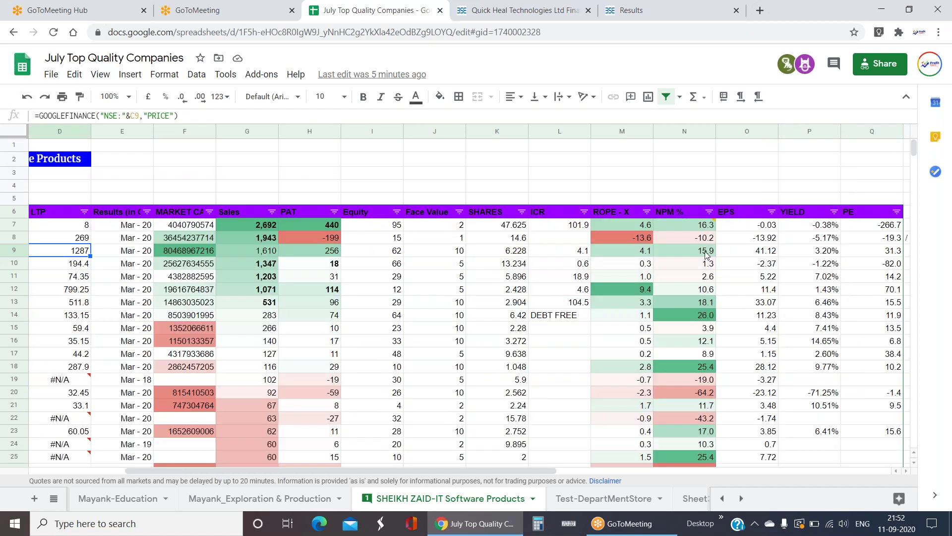
{"action": "key", "text": "Left"}
{"action": "key", "text": "Up"}
{"action": "key", "text": "Right"}
{"action": "key", "text": "Right"}
{"action": "key", "text": "Right"}
{"action": "key", "text": "Right"}
{"action": "key", "text": "Right"}
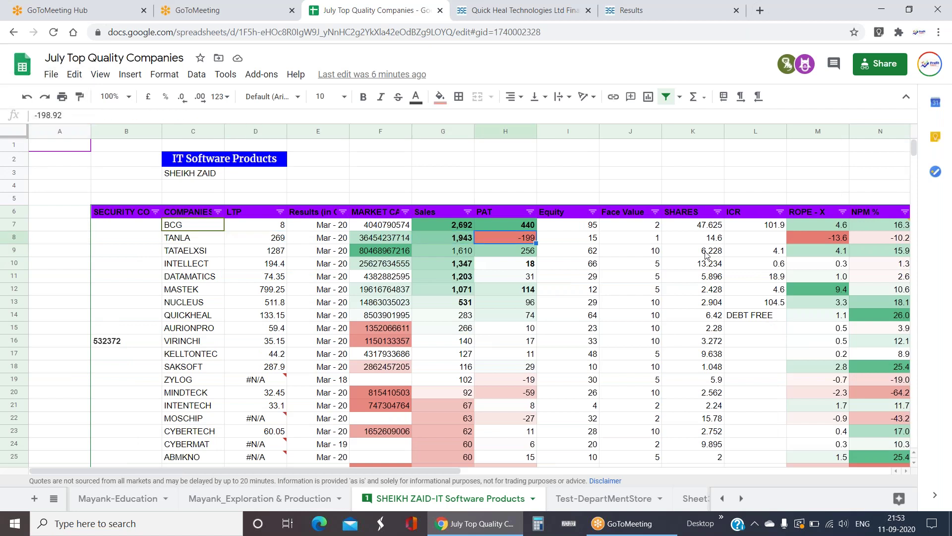
{"action": "key", "text": "Left"}
{"action": "key", "text": "Right"}
{"action": "key", "text": "Right"}
{"action": "key", "text": "Right"}
{"action": "key", "text": "Right"}
{"action": "key", "text": "Right"}
{"action": "key", "text": "Right"}
{"action": "key", "text": "Down"}
{"action": "key", "text": "Down"}
{"action": "key", "text": "Down"}
{"action": "key", "text": "Left"}
{"action": "key", "text": "Left"}
{"action": "key", "text": "Left"}
{"action": "key", "text": "Left"}
{"action": "key", "text": "Left"}
{"action": "key", "text": "Left"}
{"action": "key", "text": "Left"}
{"action": "key", "text": "Left"}
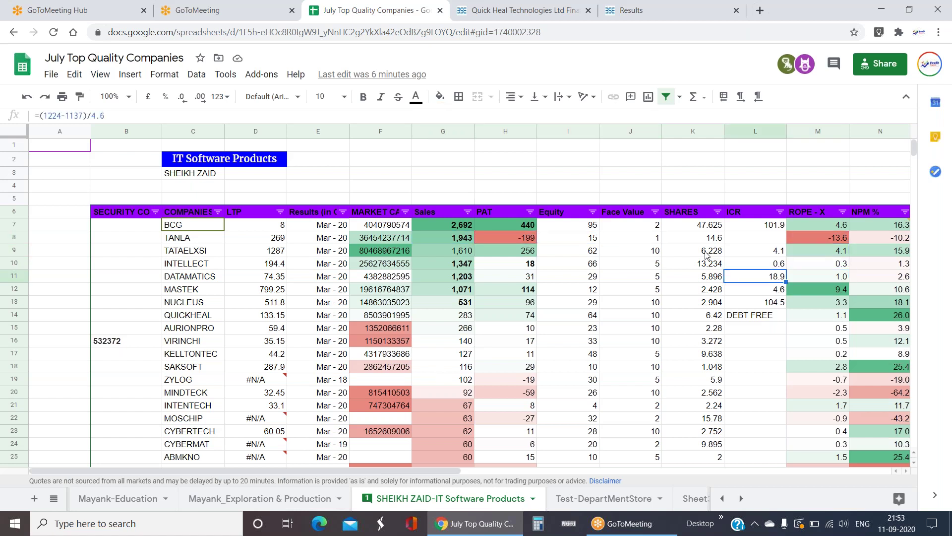
{"action": "key", "text": "Left"}
{"action": "key", "text": "Left"}
{"action": "key", "text": "Up"}
{"action": "key", "text": "Right"}
{"action": "key", "text": "Right"}
{"action": "key", "text": "Right"}
{"action": "key", "text": "Right"}
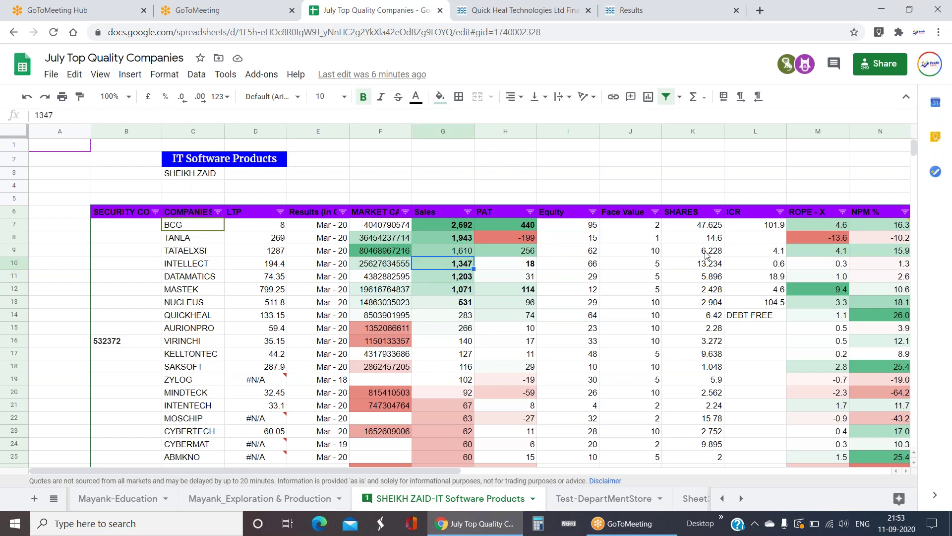
{"action": "key", "text": "Left"}
{"action": "key", "text": "Left"}
{"action": "key", "text": "Left"}
{"action": "key", "text": "Left"}
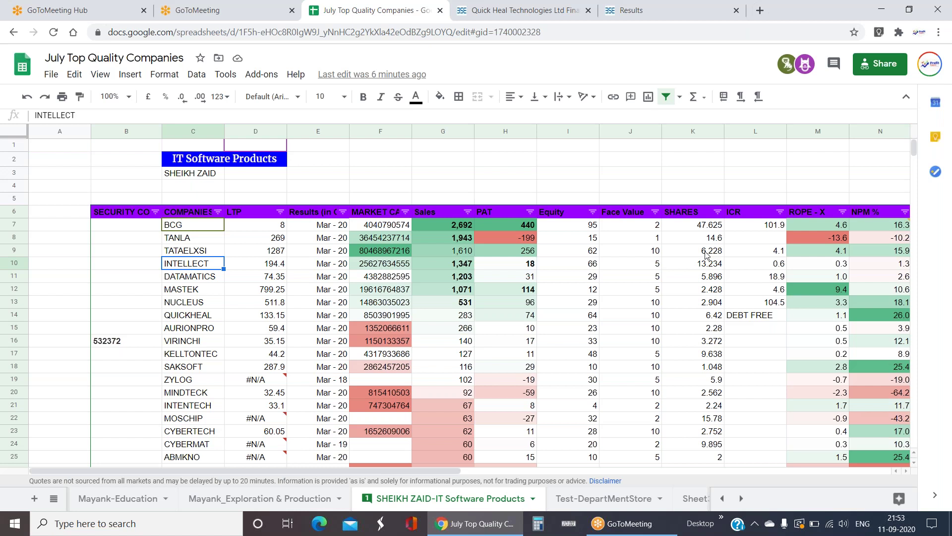
{"action": "left_click", "coordinate": [234, 146]}
{"action": "left_click", "coordinate": [208, 431]}
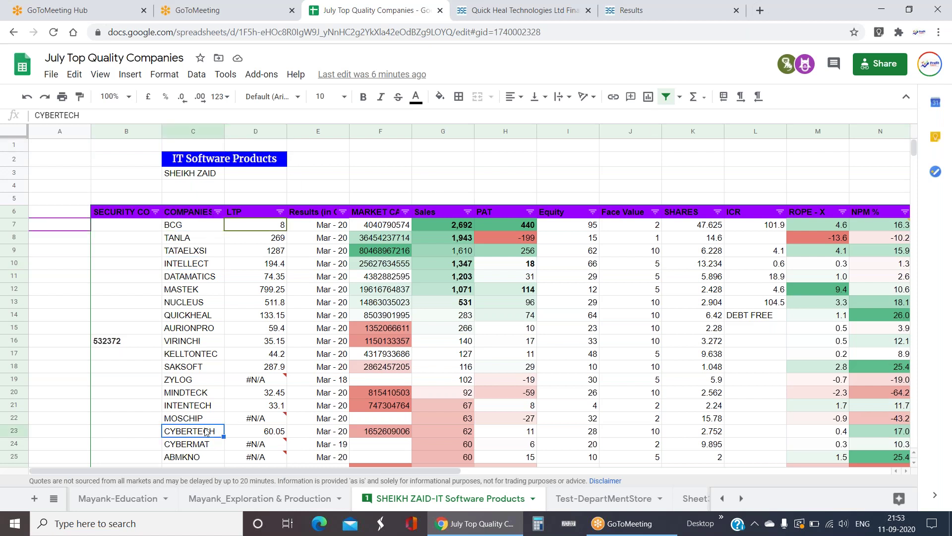
{"action": "left_click", "coordinate": [196, 380]}
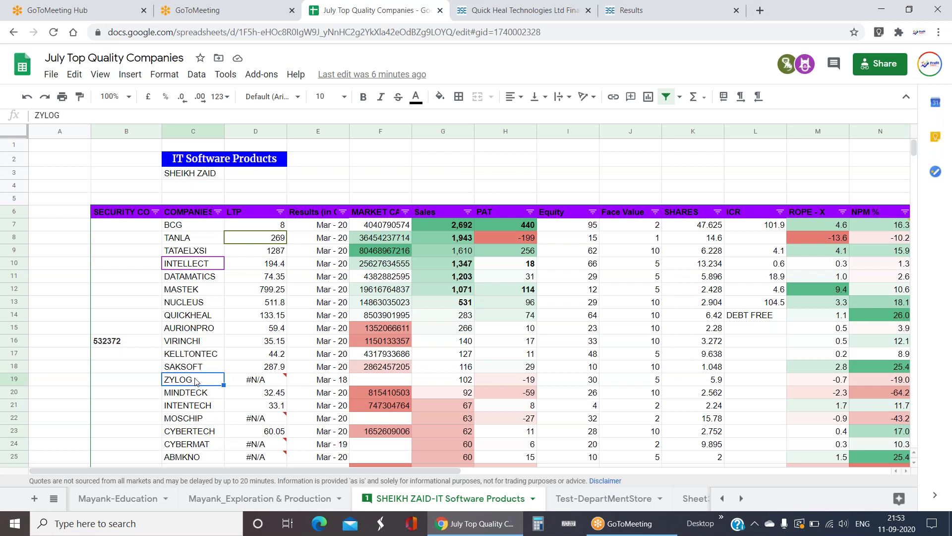
{"action": "left_click", "coordinate": [201, 431]}
{"action": "left_click", "coordinate": [214, 383]}
{"action": "left_click", "coordinate": [221, 428]}
{"action": "left_click", "coordinate": [217, 385]}
{"action": "left_click", "coordinate": [208, 431]}
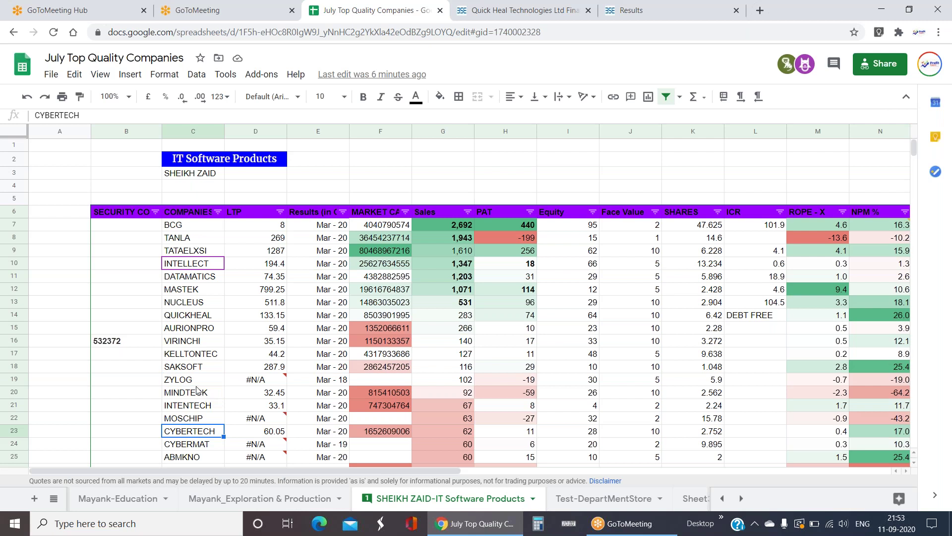
{"action": "left_click", "coordinate": [197, 383]}
{"action": "left_click", "coordinate": [211, 430]}
{"action": "mouse_move", "coordinate": [239, 424]}
{"action": "left_click", "coordinate": [204, 376]}
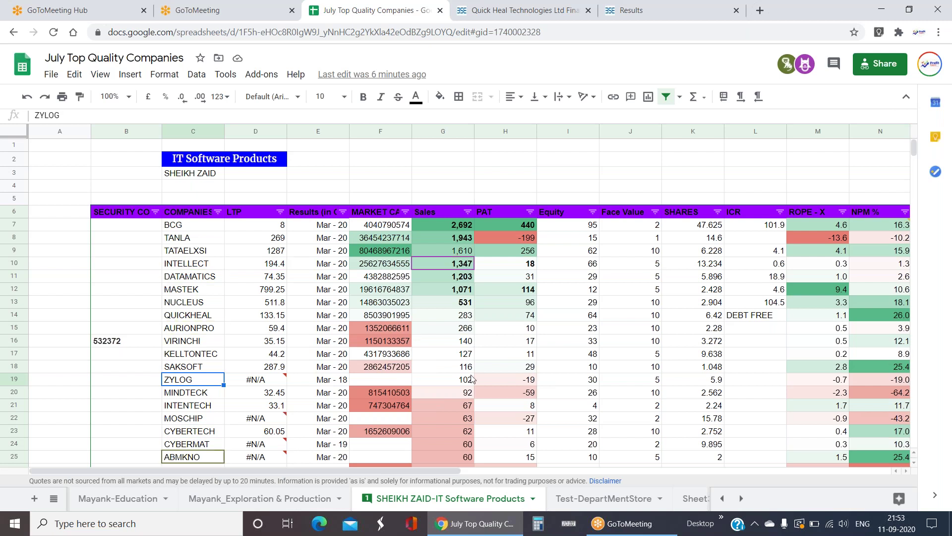
{"action": "scroll", "coordinate": [443, 388], "scroll_direction": "down", "scroll_amount": 1}
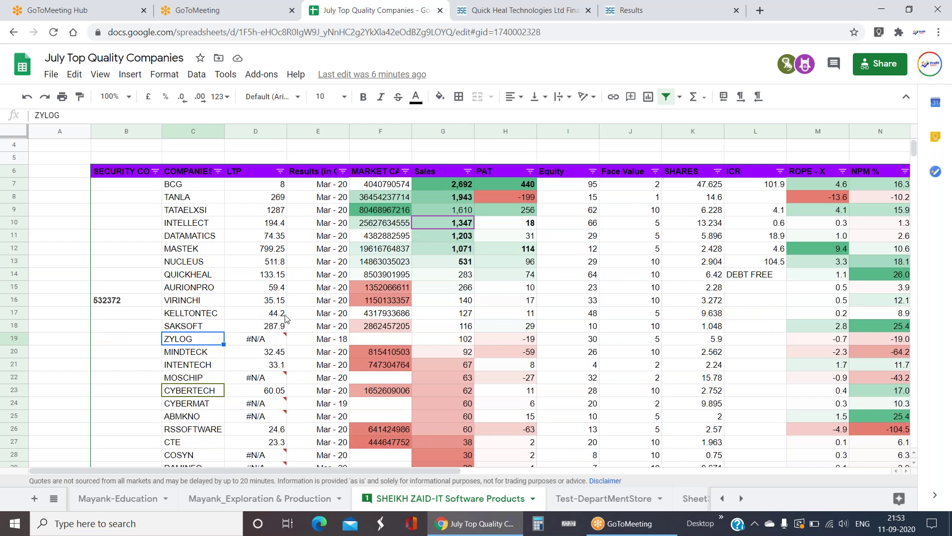
{"action": "left_click", "coordinate": [469, 391]}
{"action": "left_click", "coordinate": [443, 339]}
{"action": "left_click_drag", "start_coordinate": [464, 395], "coordinate": [855, 392]}
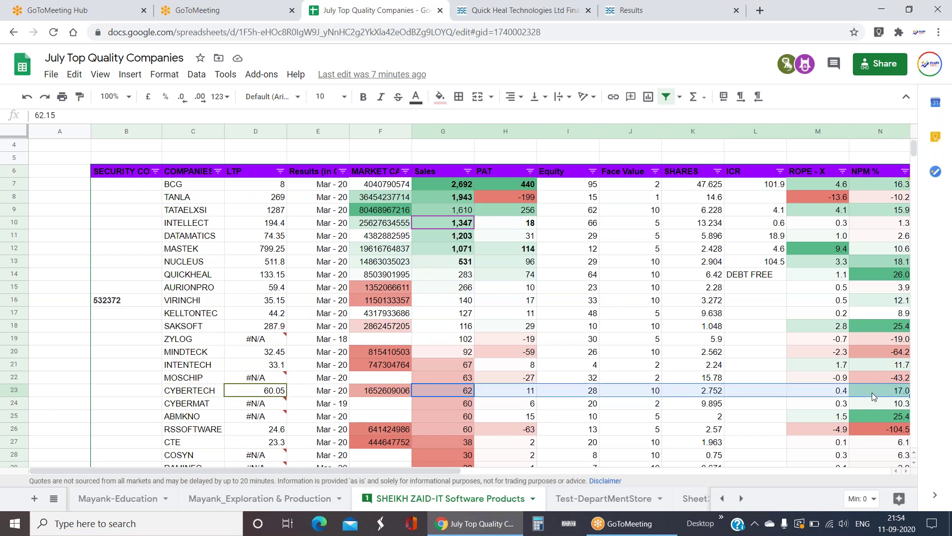
{"action": "left_click", "coordinate": [185, 394]}
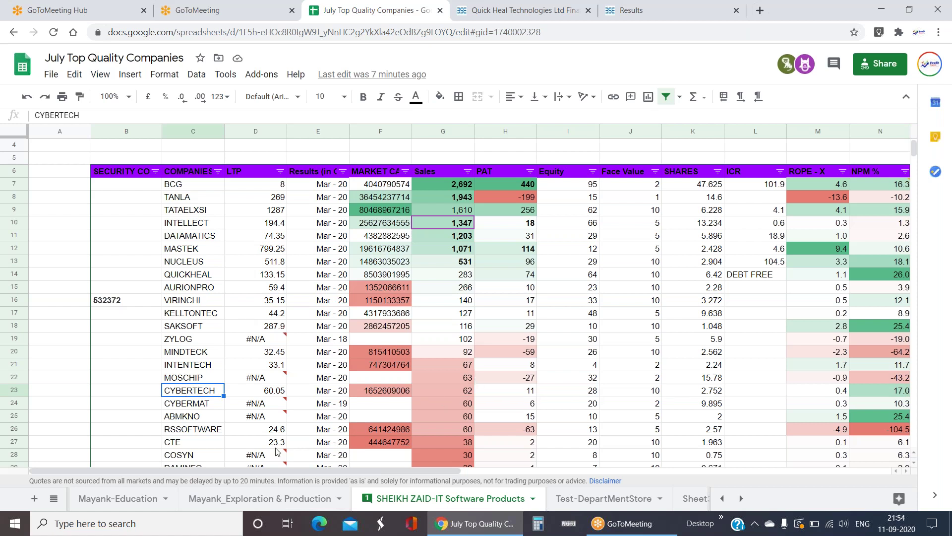
{"action": "key", "text": "Down"}
{"action": "key", "text": "Down"}
{"action": "key", "text": "Down"}
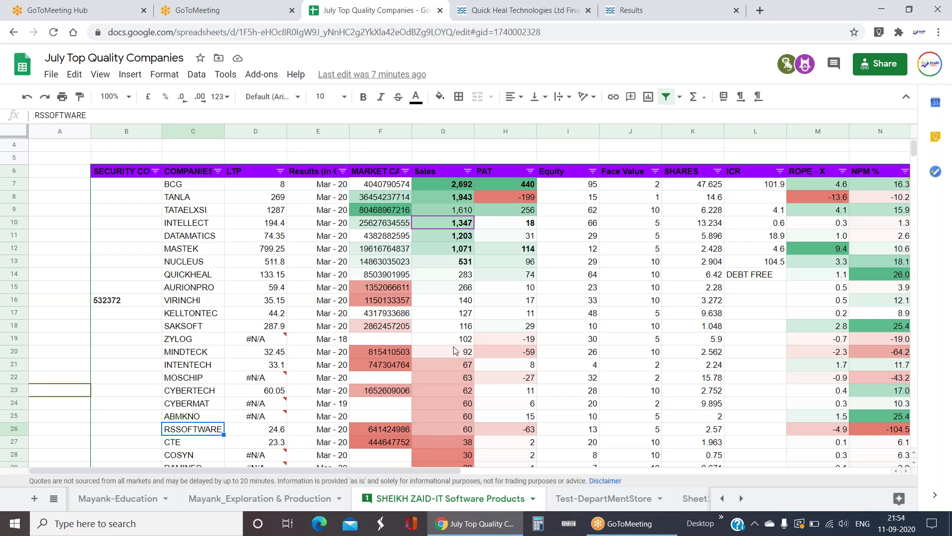
{"action": "scroll", "coordinate": [456, 351], "scroll_direction": "up", "scroll_amount": 1}
{"action": "left_click_drag", "start_coordinate": [459, 224], "coordinate": [461, 290]}
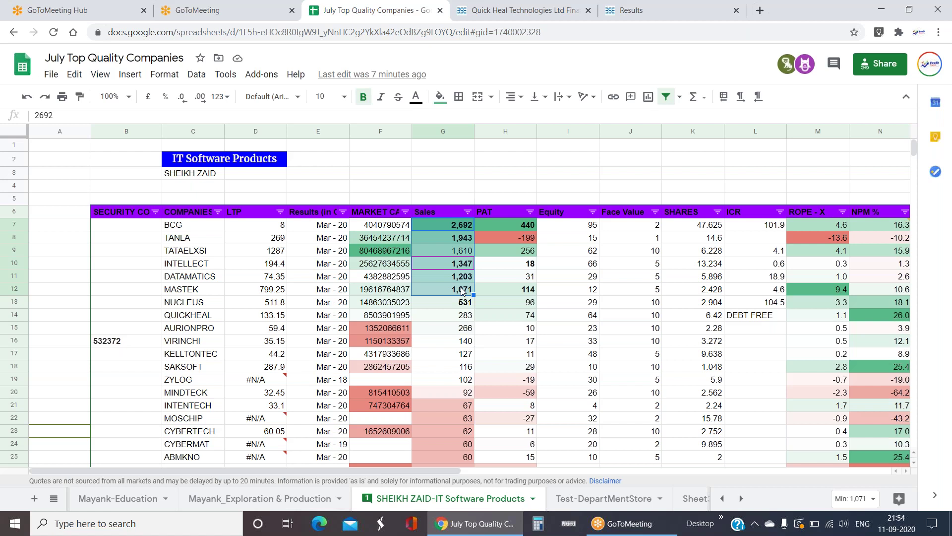
- Check MOSCHIP's exact Sales and the top rows' Sales-to-ROPE-X figures, then bring up the sheet list
{"action": "scroll", "coordinate": [462, 291], "scroll_direction": "down", "scroll_amount": 3}
{"action": "scroll", "coordinate": [464, 295], "scroll_direction": "down", "scroll_amount": 2}
{"action": "left_click_drag", "start_coordinate": [443, 391], "coordinate": [443, 209]}
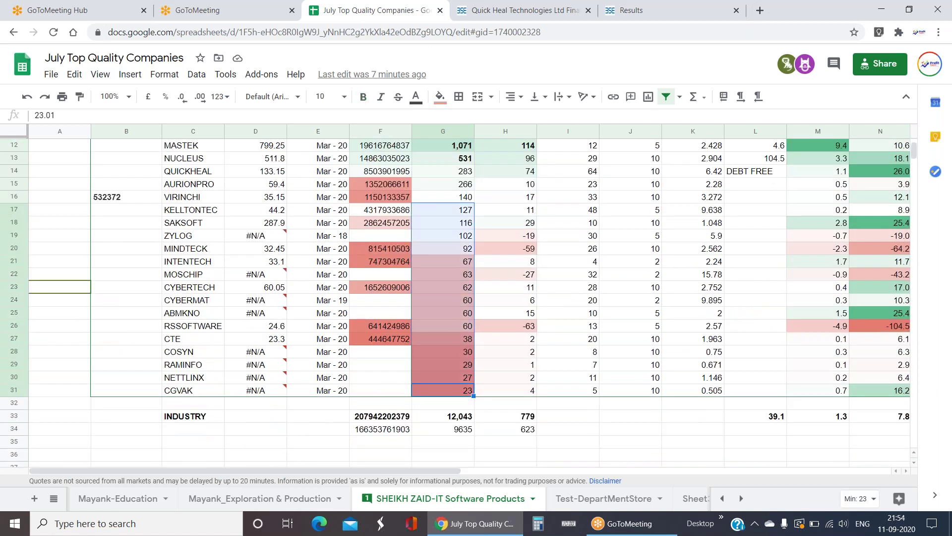
{"action": "left_click", "coordinate": [452, 278]}
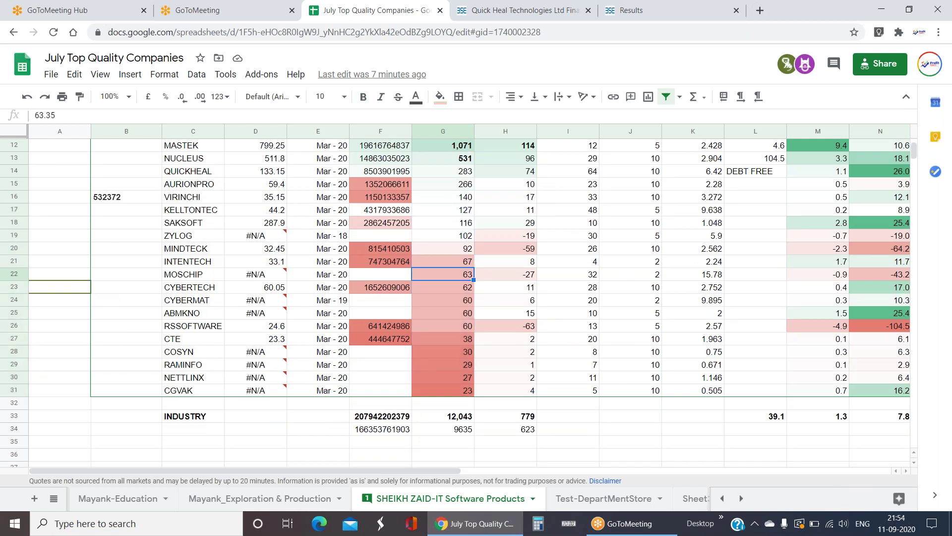
{"action": "scroll", "coordinate": [455, 303], "scroll_direction": "up", "scroll_amount": 4}
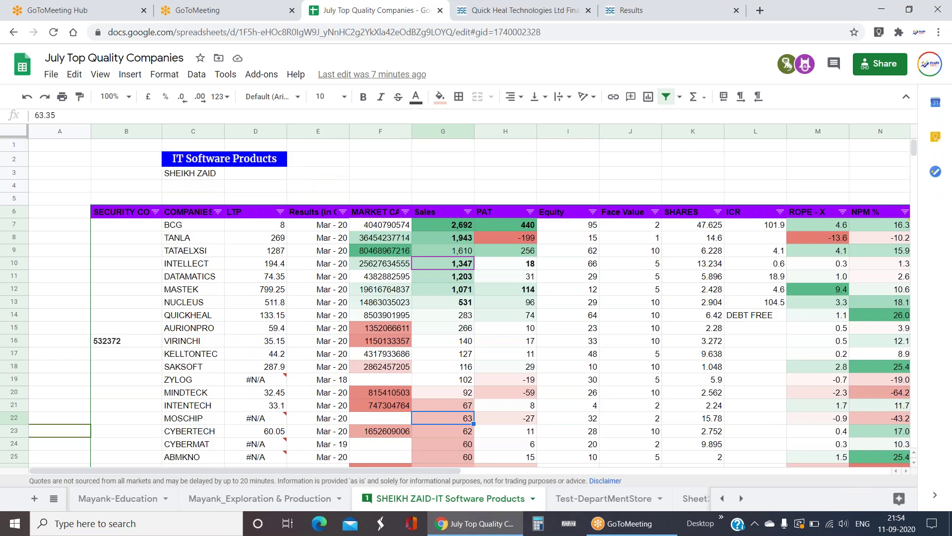
{"action": "left_click_drag", "start_coordinate": [443, 225], "coordinate": [787, 305]}
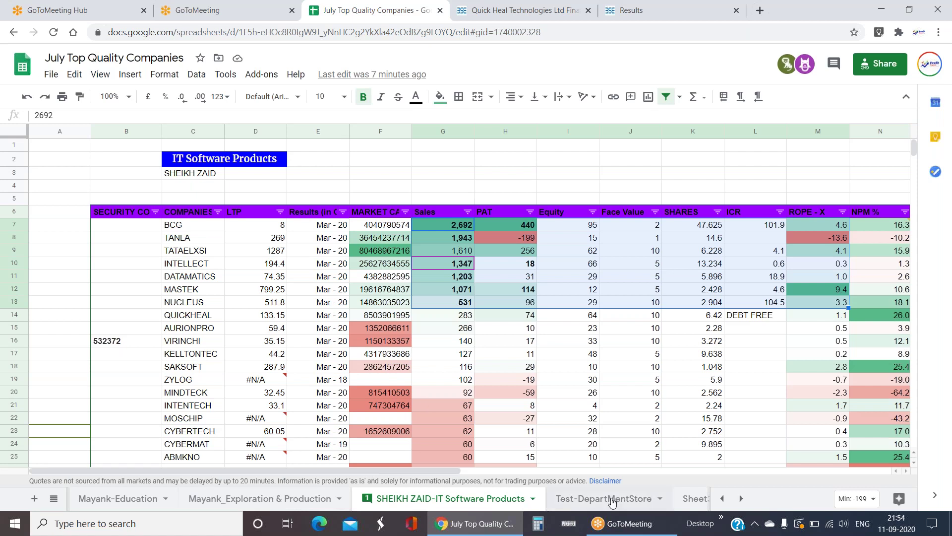
{"action": "left_click", "coordinate": [52, 498]}
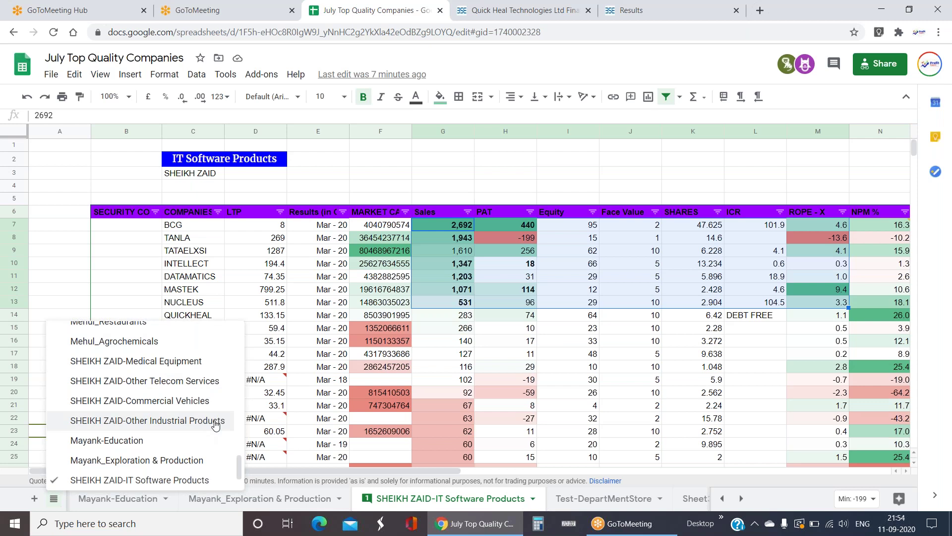
- Open SHEIKH ZAID-Other Industrial Products and check NELCAST's SHARES formula and METALFORGE's Equity
{"action": "scroll", "coordinate": [215, 422], "scroll_direction": "down", "scroll_amount": 2}
{"action": "scroll", "coordinate": [206, 372], "scroll_direction": "up", "scroll_amount": 3}
{"action": "left_click", "coordinate": [207, 442]}
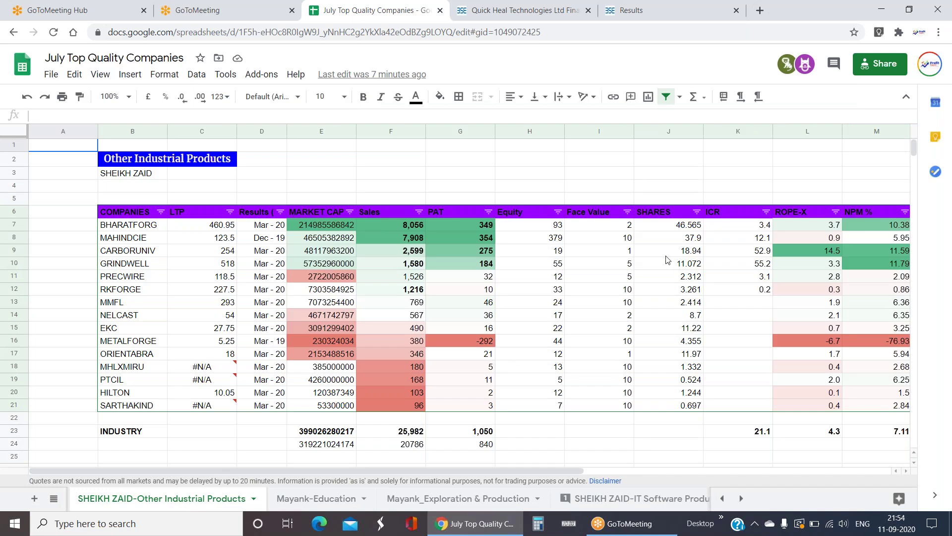
{"action": "left_click", "coordinate": [660, 317]}
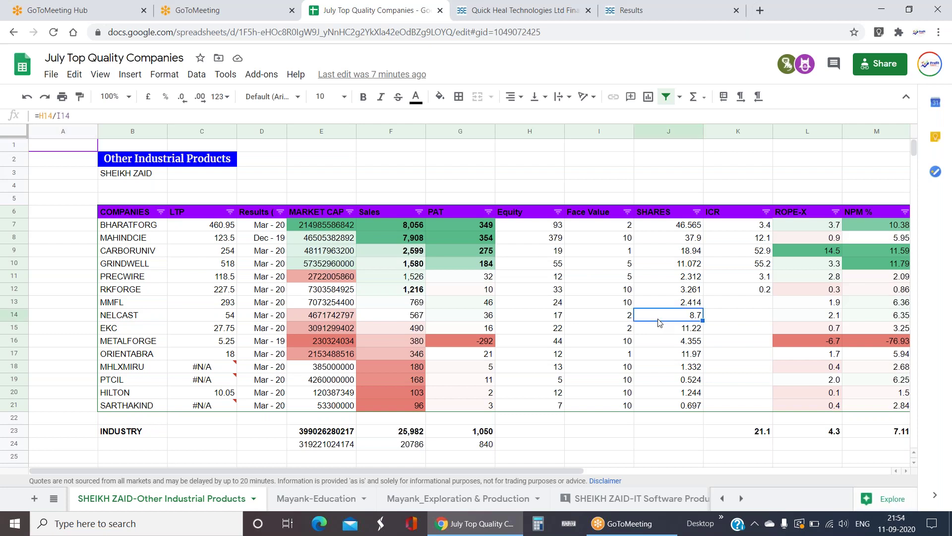
{"action": "left_click", "coordinate": [548, 342]}
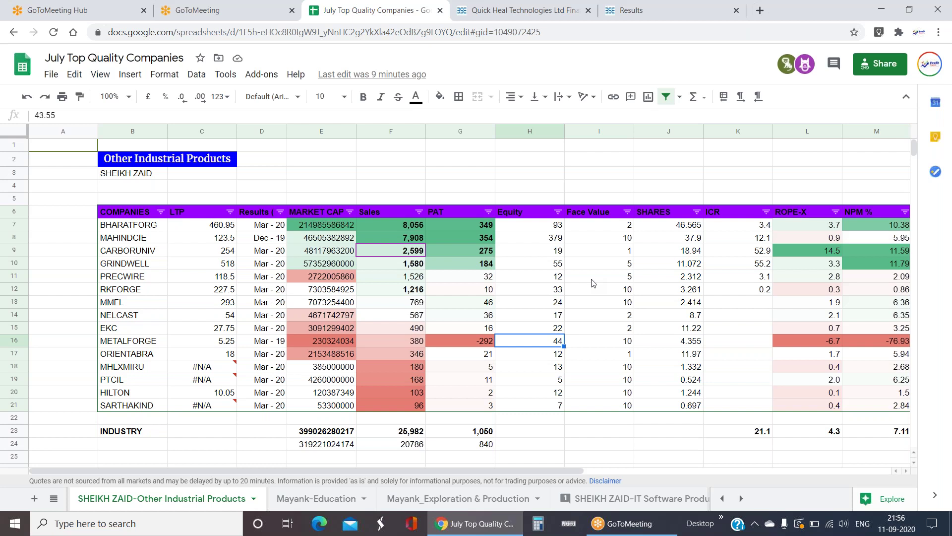
{"action": "key", "text": "Down"}
{"action": "key", "text": "Left"}
{"action": "key", "text": "Left"}
{"action": "key", "text": "Left"}
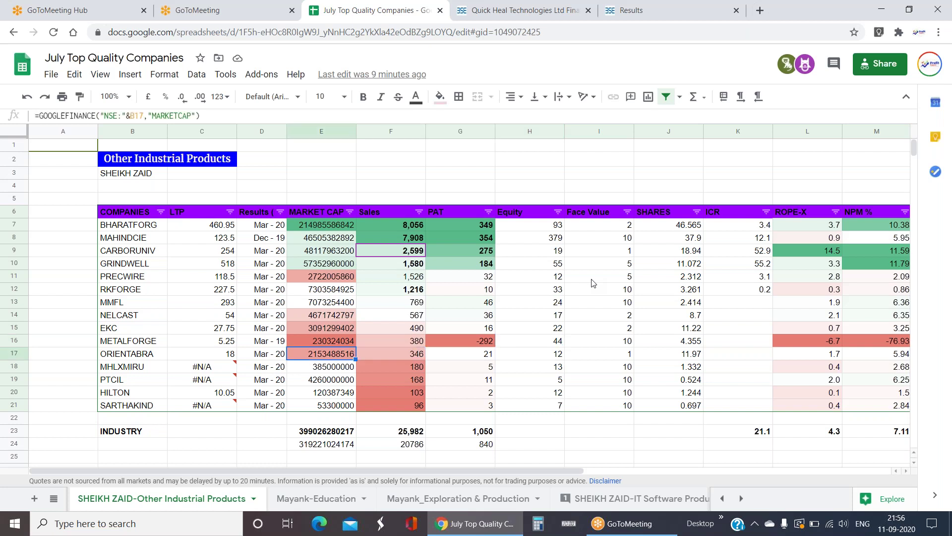
{"action": "left_click_drag", "start_coordinate": [150, 254], "coordinate": [476, 261]}
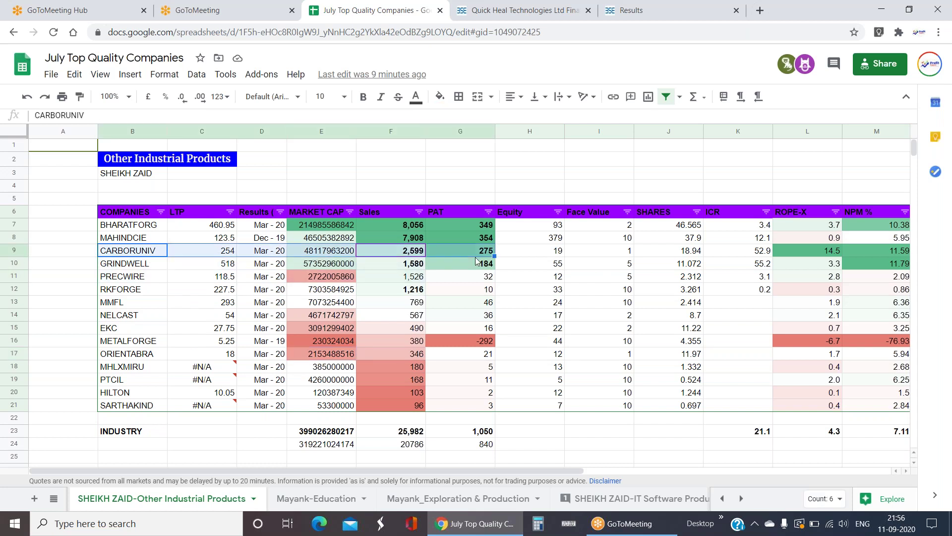
{"action": "left_click", "coordinate": [419, 256]}
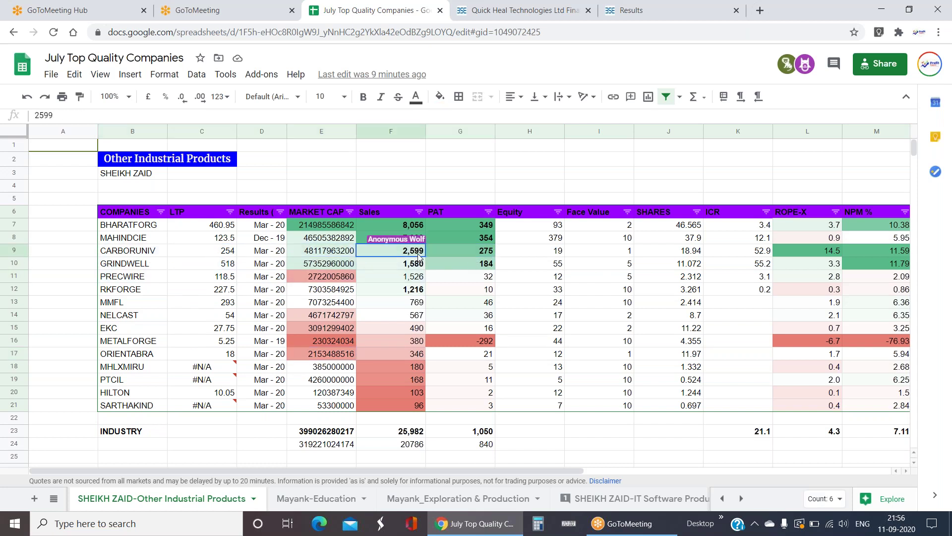
{"action": "left_click", "coordinate": [454, 250]}
{"action": "left_click_drag", "start_coordinate": [409, 225], "coordinate": [407, 267]}
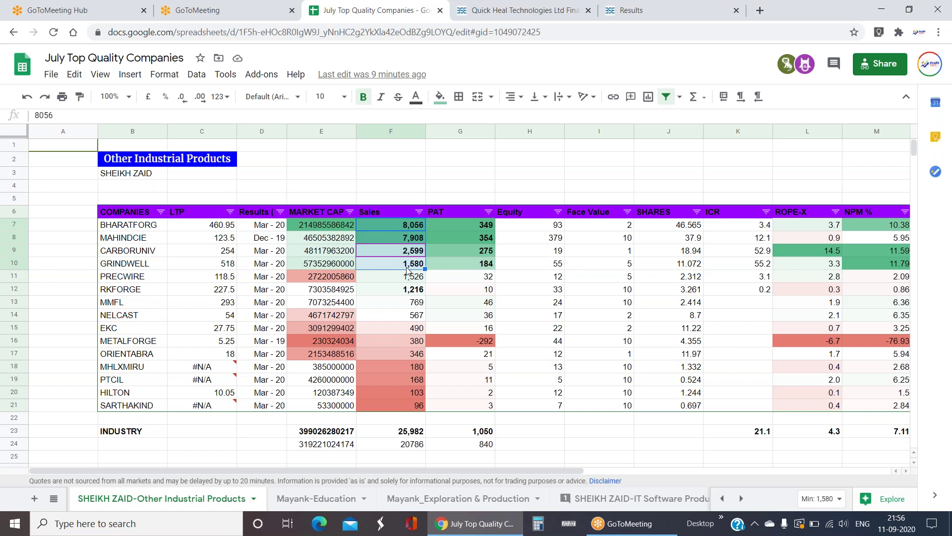
{"action": "left_click", "coordinate": [419, 227]}
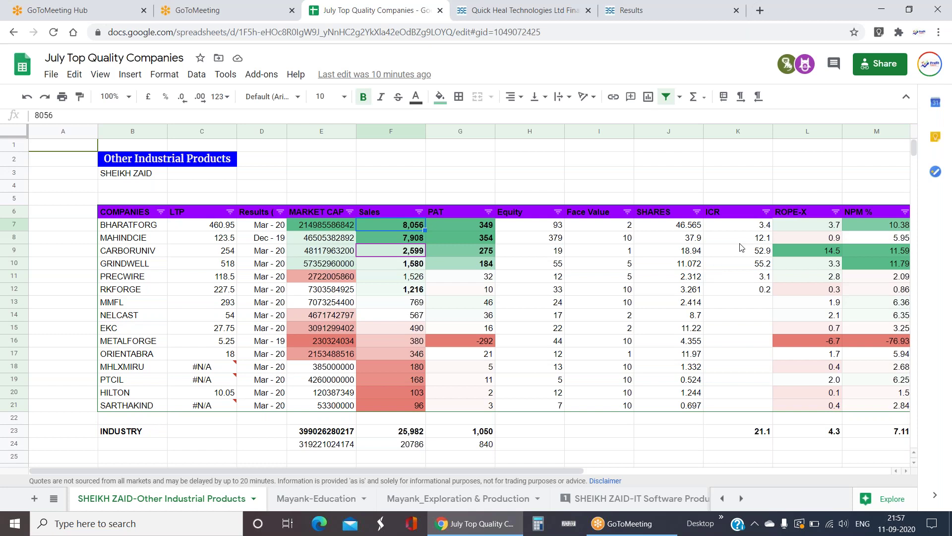
{"action": "left_click", "coordinate": [757, 230]}
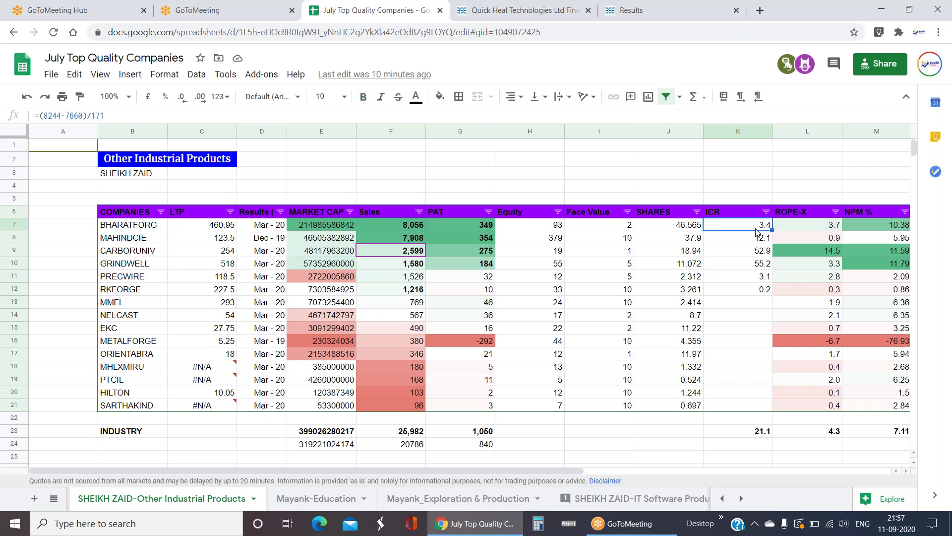
{"action": "left_click", "coordinate": [744, 342]}
{"action": "left_click_drag", "start_coordinate": [139, 159], "coordinate": [391, 418]}
{"action": "left_click_drag", "start_coordinate": [586, 426], "coordinate": [892, 449]}
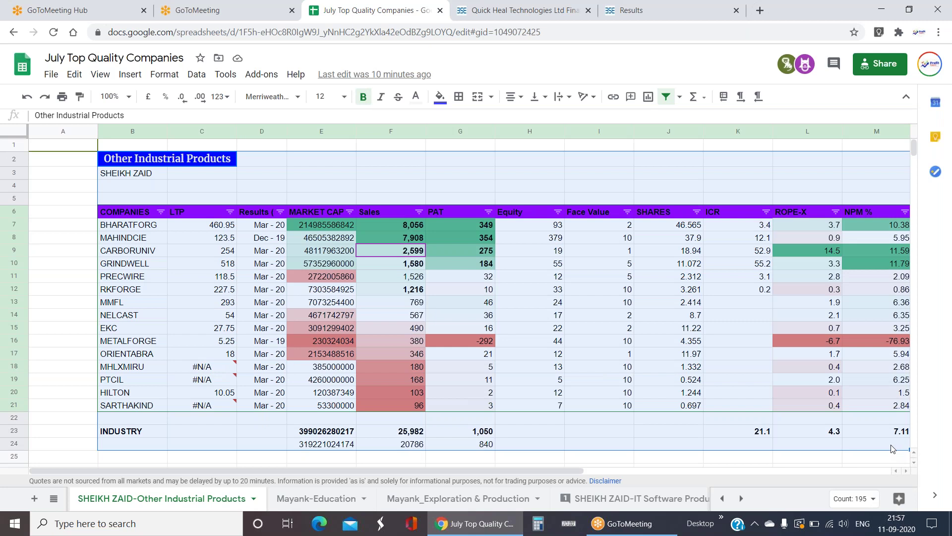
{"action": "left_click_drag", "start_coordinate": [150, 253], "coordinate": [490, 269]}
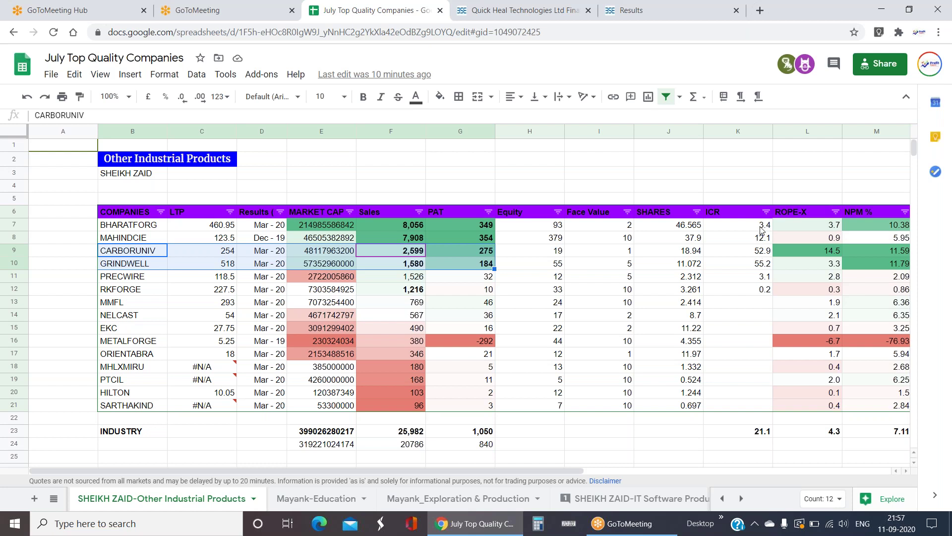
{"action": "left_click_drag", "start_coordinate": [764, 229], "coordinate": [766, 266]}
{"action": "left_click", "coordinate": [735, 328]}
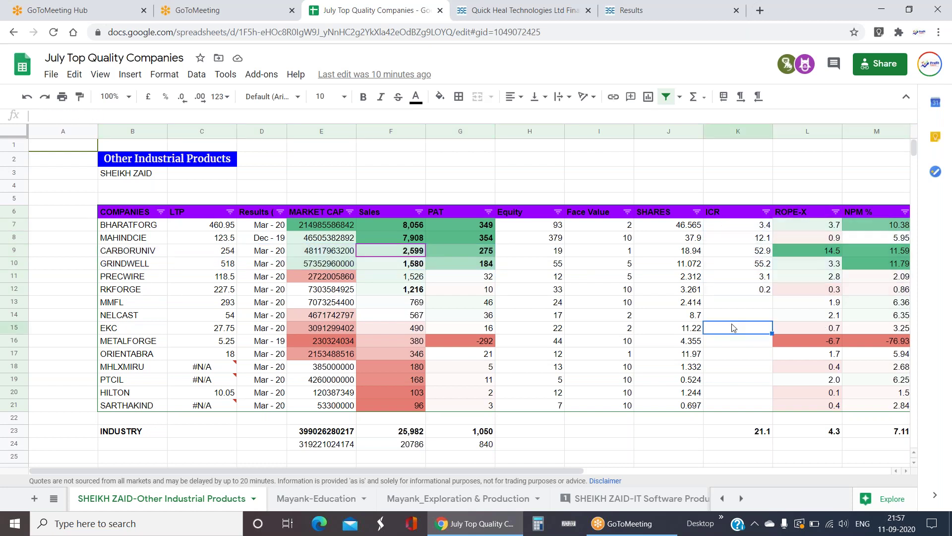
{"action": "left_click", "coordinate": [752, 224]}
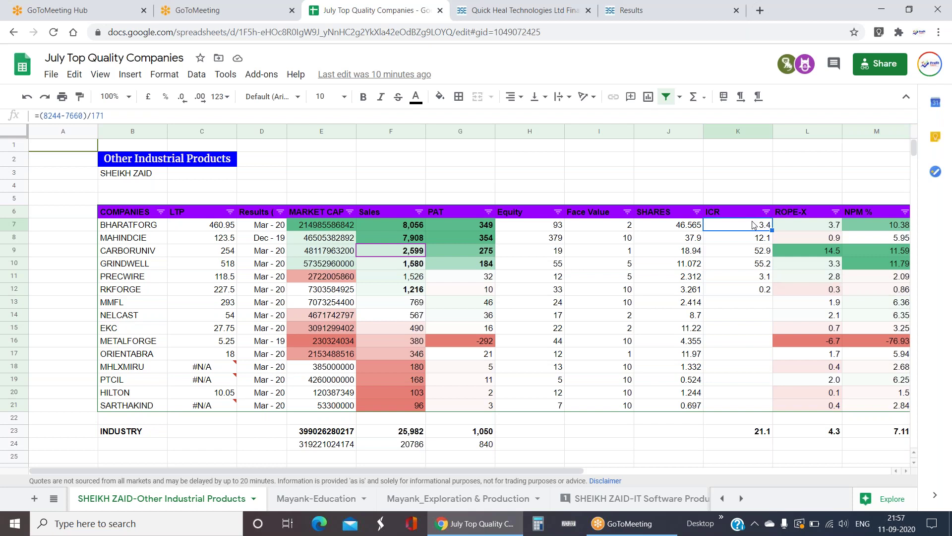
{"action": "left_click_drag", "start_coordinate": [768, 251], "coordinate": [121, 267]}
{"action": "left_click", "coordinate": [121, 268]}
{"action": "left_click", "coordinate": [231, 292]}
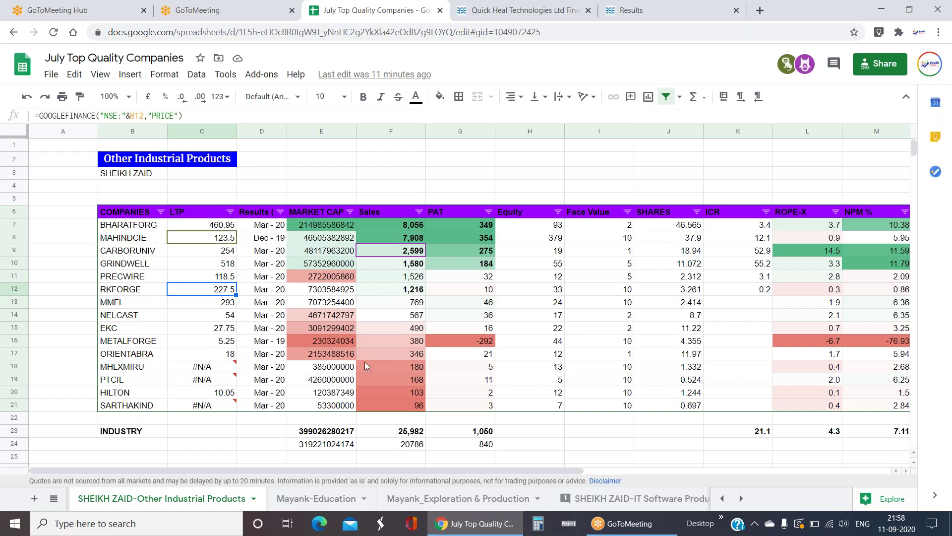
{"action": "left_click", "coordinate": [399, 289]}
{"action": "left_click_drag", "start_coordinate": [417, 255], "coordinate": [880, 264]}
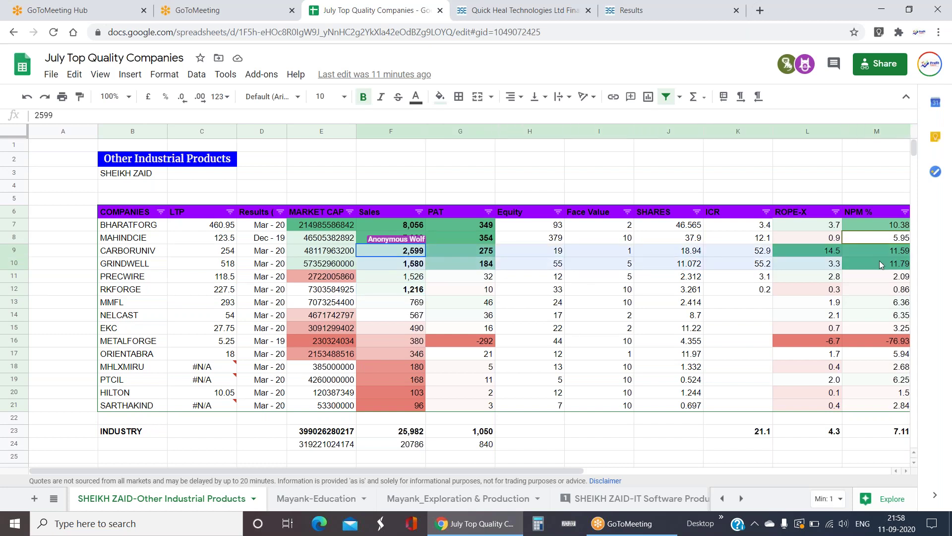
{"action": "left_click", "coordinate": [860, 296]}
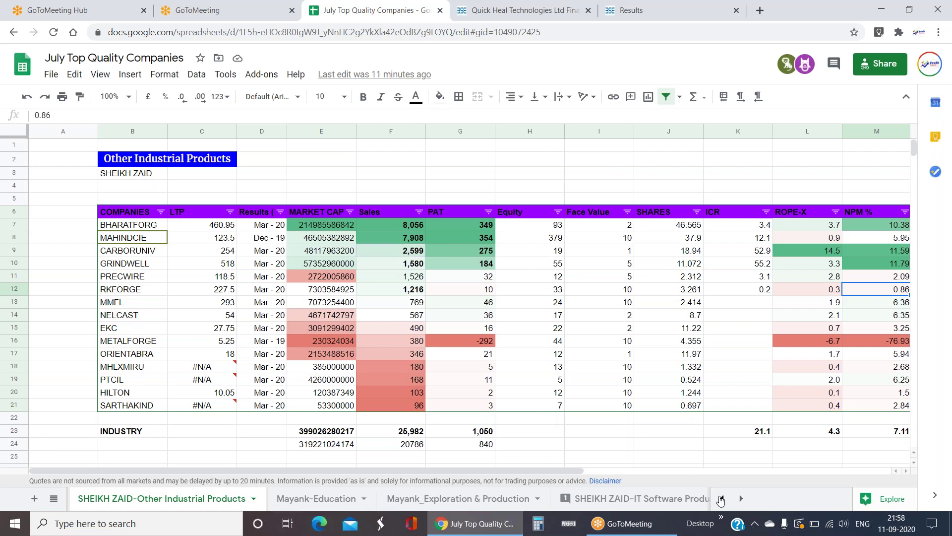
- Scroll the sheet strip left and open SHEIKH ZAID-Commercial Vehicles
{"action": "left_click", "coordinate": [721, 499]}
{"action": "left_click", "coordinate": [722, 499]}
{"action": "left_click", "coordinate": [541, 499]}
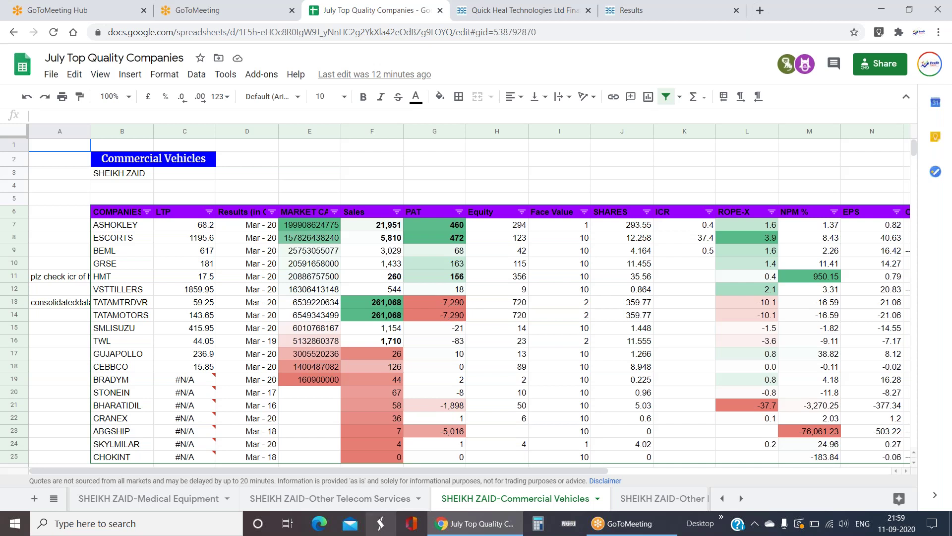
- Delete the duplicate TATAMTRDVR row 13, then confirm SMLISUZU's Sales reads 1,154
{"action": "left_click", "coordinate": [13, 302]}
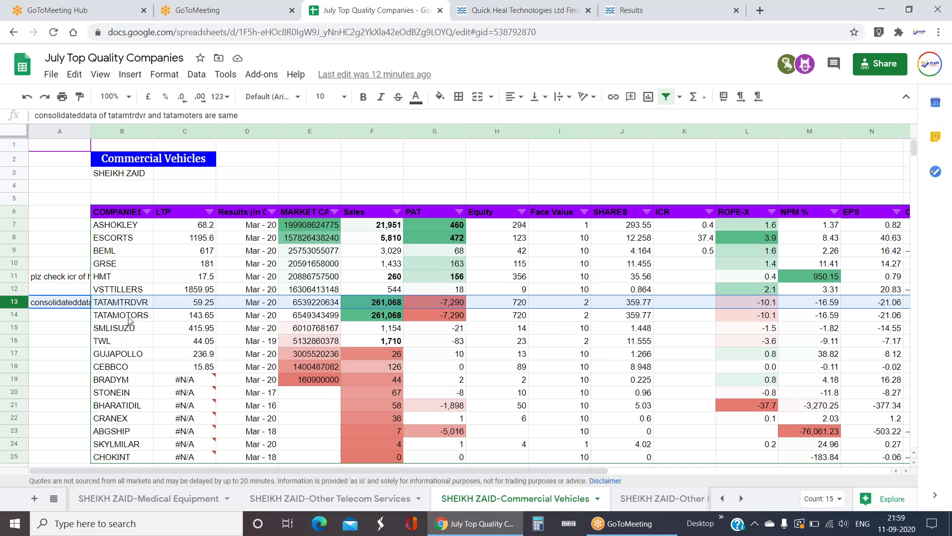
{"action": "left_click", "coordinate": [139, 315]}
{"action": "left_click", "coordinate": [144, 305]}
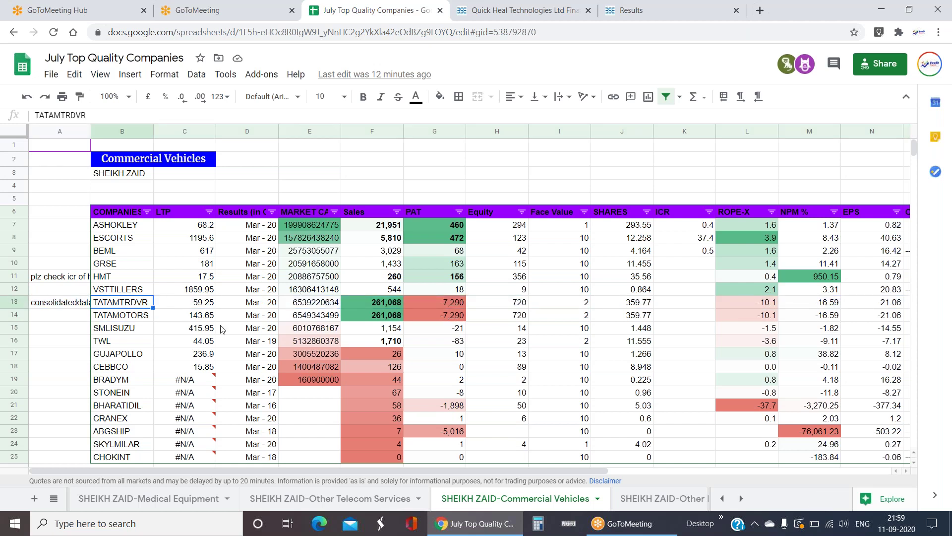
{"action": "left_click", "coordinate": [19, 303]}
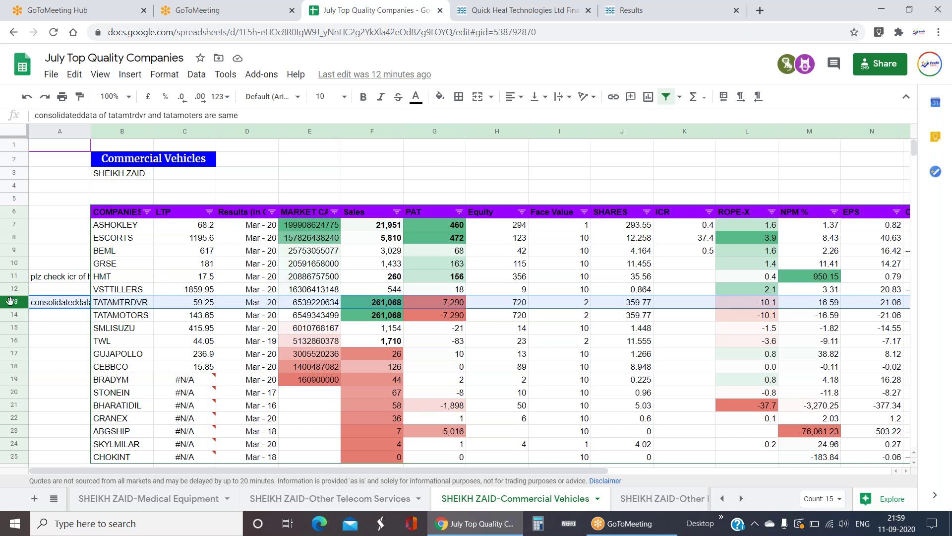
{"action": "right_click", "coordinate": [11, 301]}
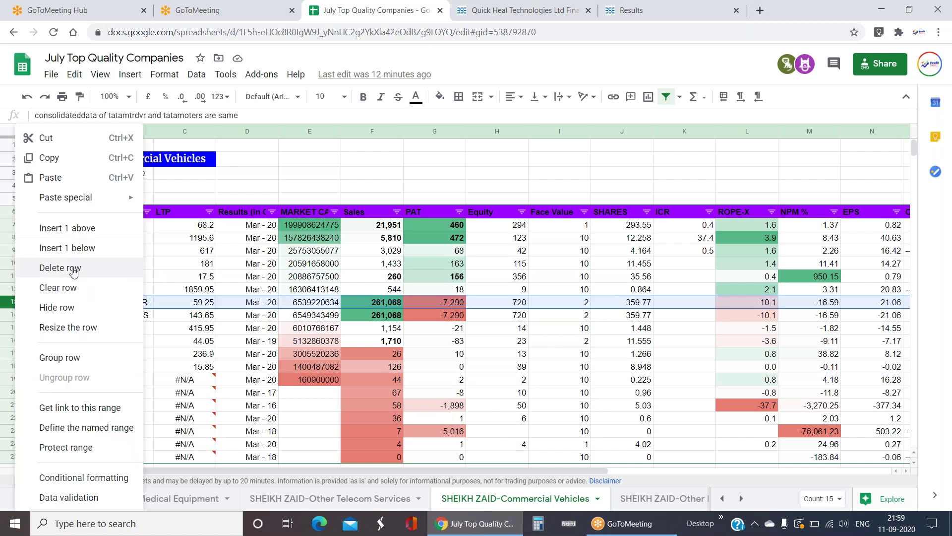
{"action": "left_click", "coordinate": [60, 268]}
{"action": "left_click", "coordinate": [380, 316]}
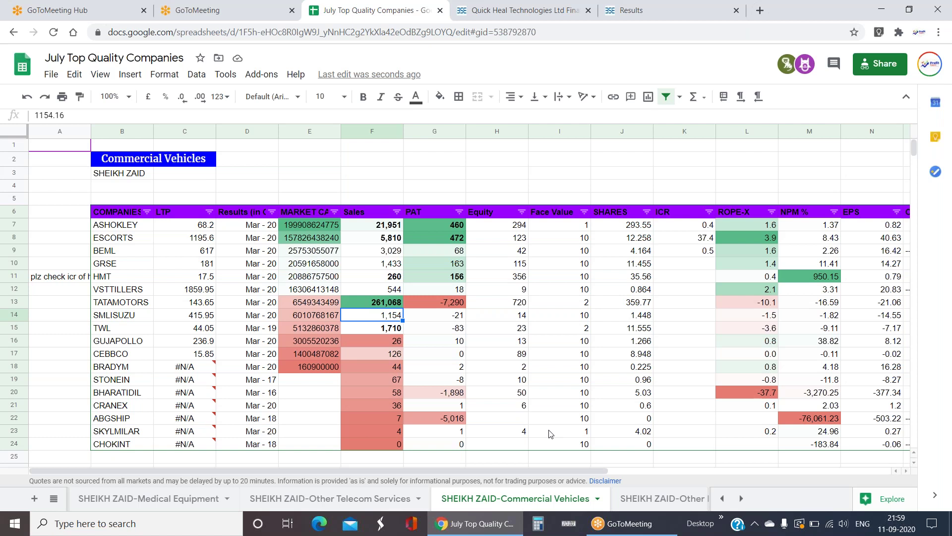
{"action": "left_click", "coordinate": [828, 281]}
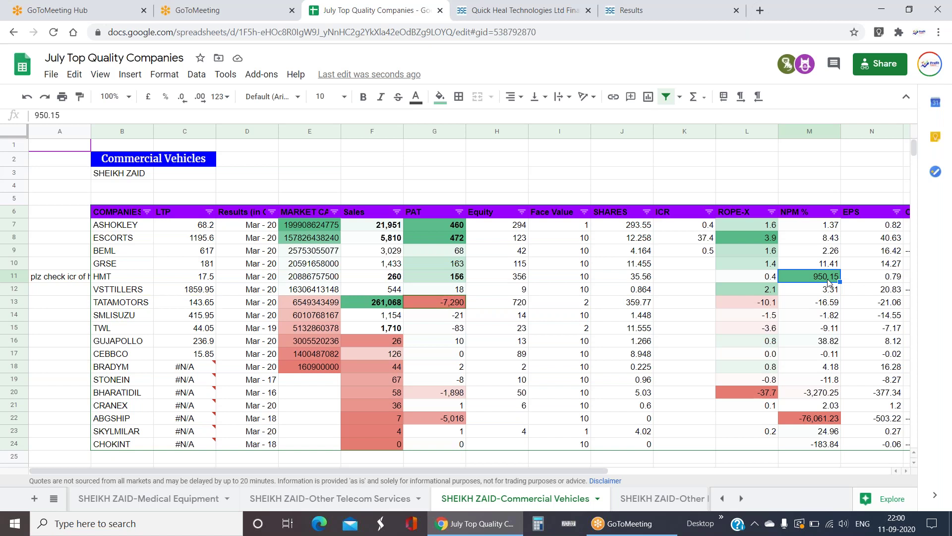
{"action": "left_click", "coordinate": [381, 279]}
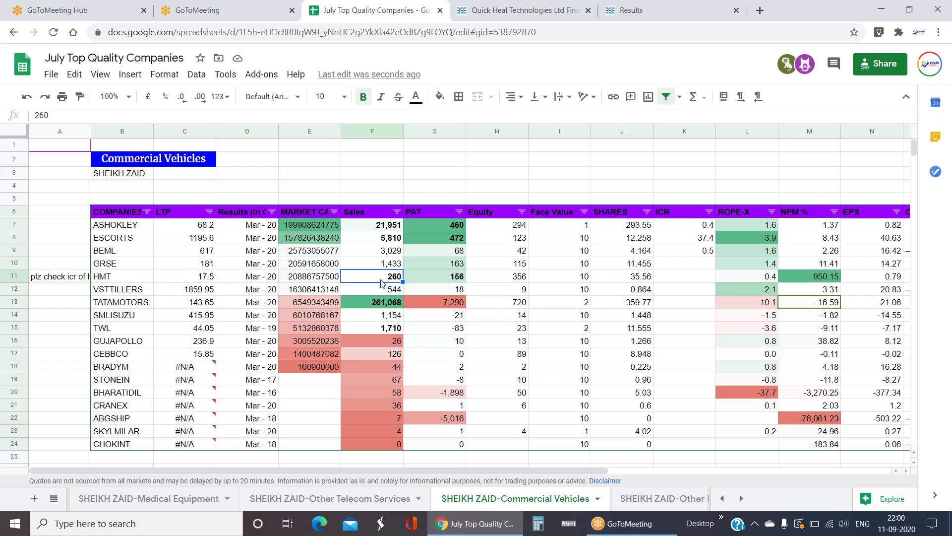
{"action": "left_click", "coordinate": [457, 281]}
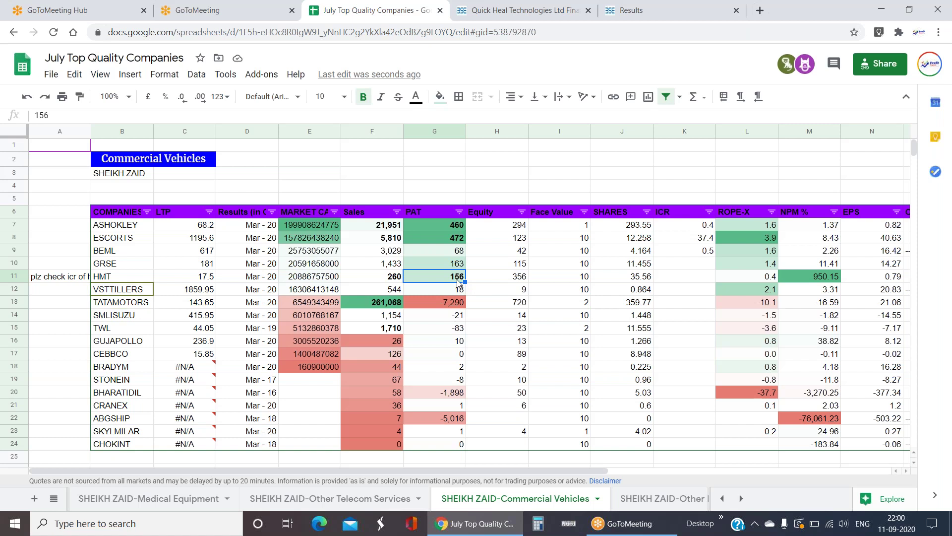
{"action": "left_click", "coordinate": [381, 282]}
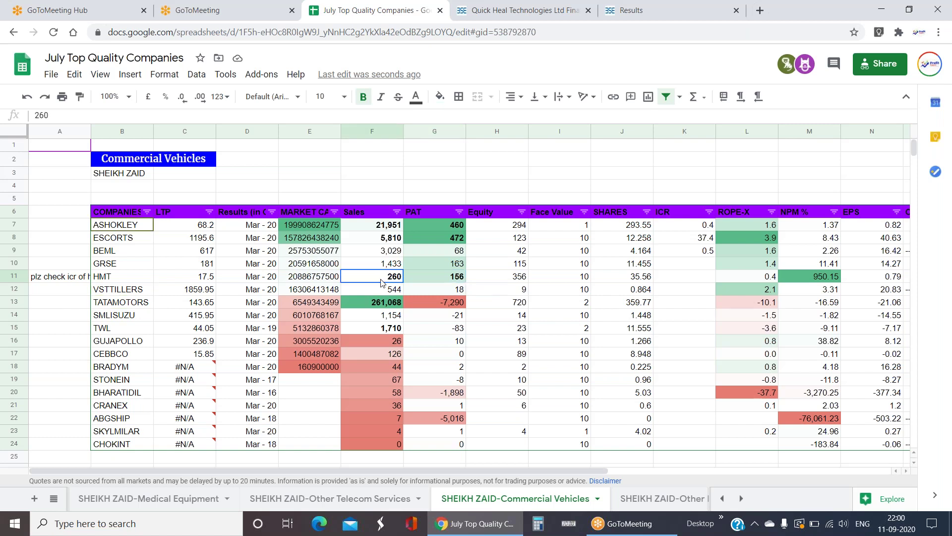
{"action": "left_click", "coordinate": [385, 226]}
{"action": "left_click_drag", "start_coordinate": [368, 330], "coordinate": [368, 339]}
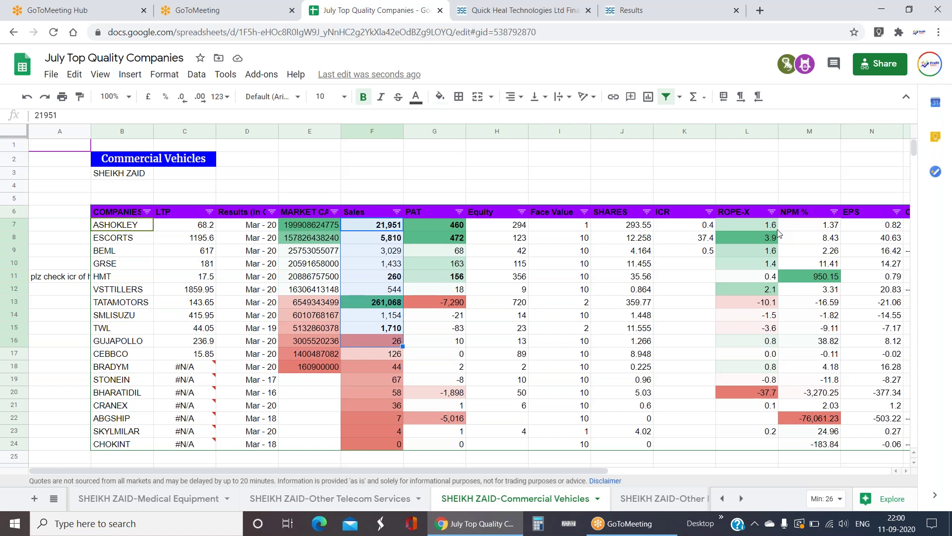
{"action": "left_click", "coordinate": [144, 165]}
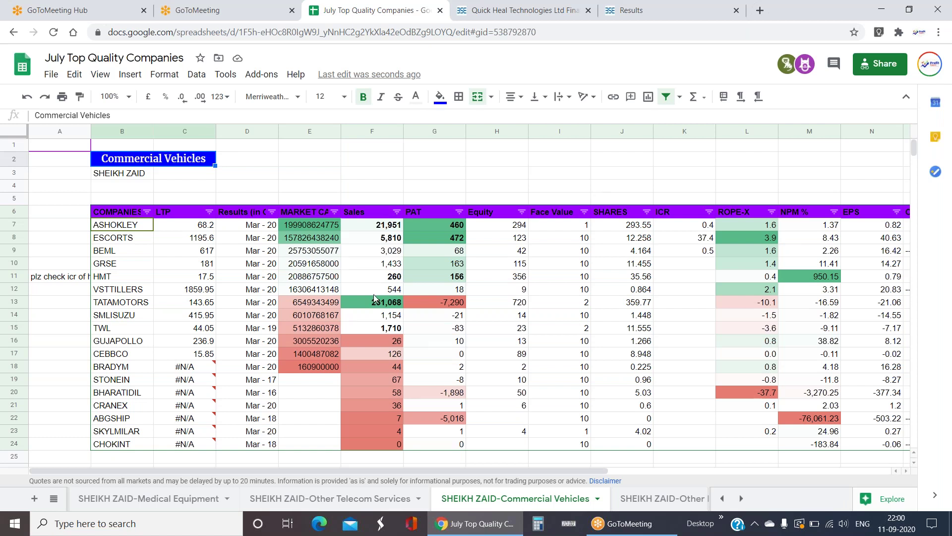
{"action": "left_click", "coordinate": [387, 282]}
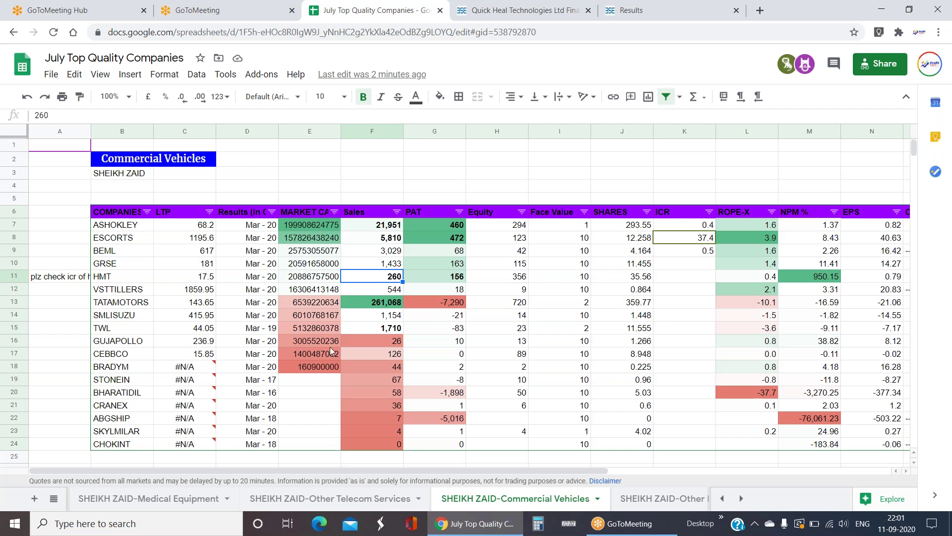
- Check TATAMOTORS' and ASHOKLEY's Sales and ASHOKLEY's NPM %, then select the whole Commercial Vehicles table
{"action": "left_click", "coordinate": [381, 301]}
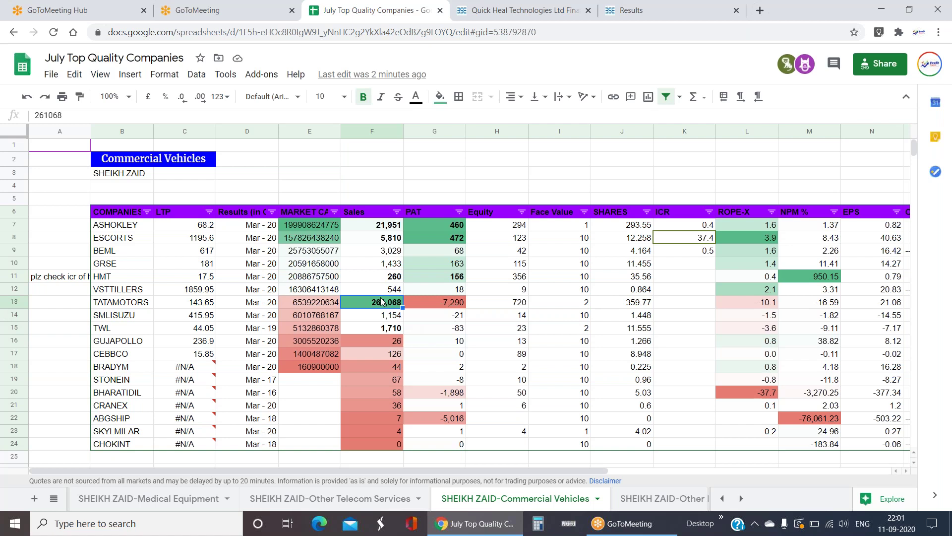
{"action": "left_click", "coordinate": [401, 225]}
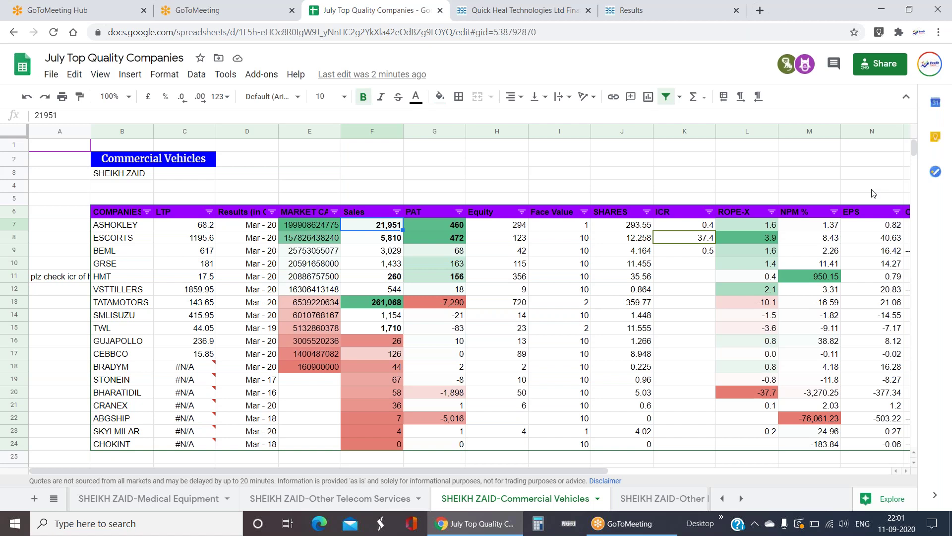
{"action": "left_click", "coordinate": [816, 225]}
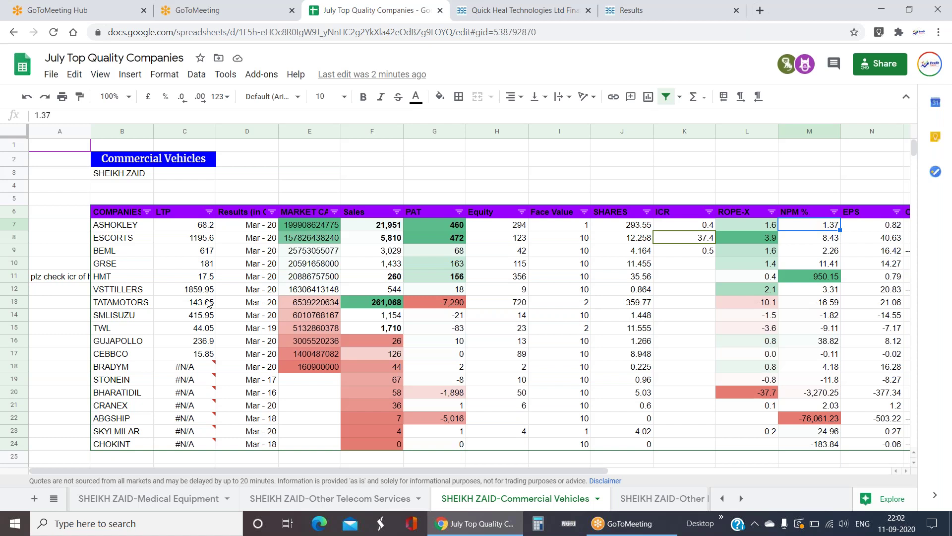
{"action": "mouse_move", "coordinate": [117, 158]}
{"action": "left_mouse_down"}
{"action": "mouse_move", "coordinate": [165, 326]}
{"action": "mouse_move", "coordinate": [198, 362]}
{"action": "mouse_move", "coordinate": [685, 443]}
{"action": "mouse_move", "coordinate": [816, 443]}
{"action": "left_mouse_up"}
- Review TATAMOTORS' Face Value and ESCORTS' row figures, then bring up the All Sheets list
{"action": "left_click", "coordinate": [535, 302]}
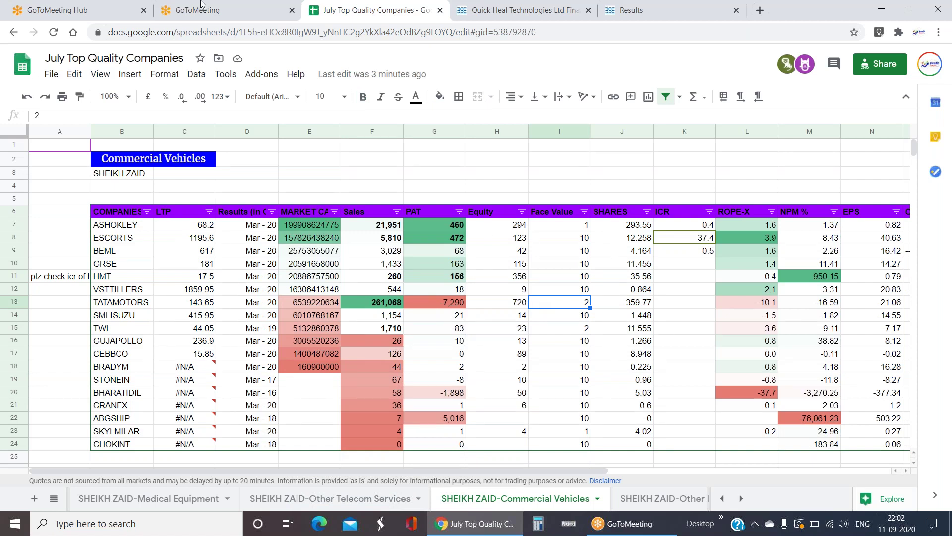
{"action": "left_click", "coordinate": [388, 239]}
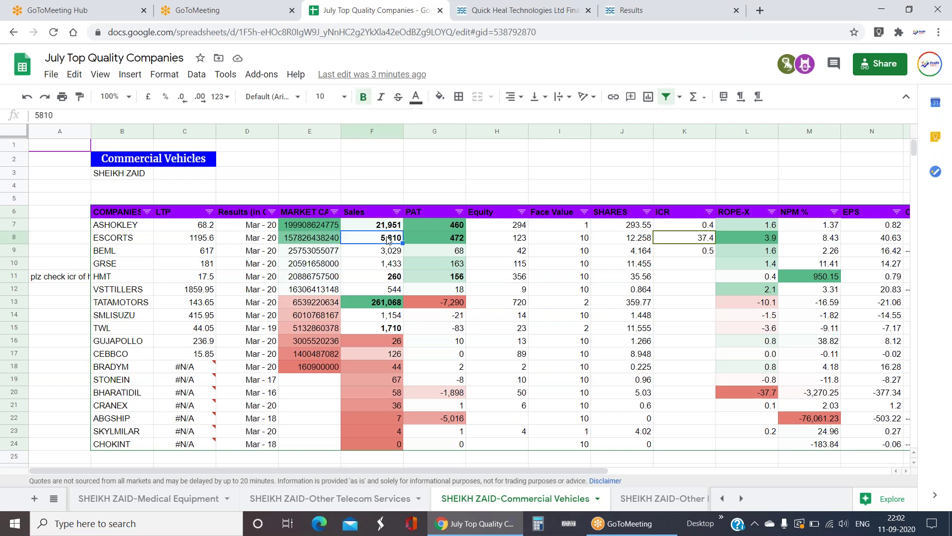
{"action": "key", "text": "Right"}
{"action": "key", "text": "Right"}
{"action": "key", "text": "Right"}
{"action": "key", "text": "Right"}
{"action": "key", "text": "Right"}
{"action": "key", "text": "Right"}
{"action": "key", "text": "Right"}
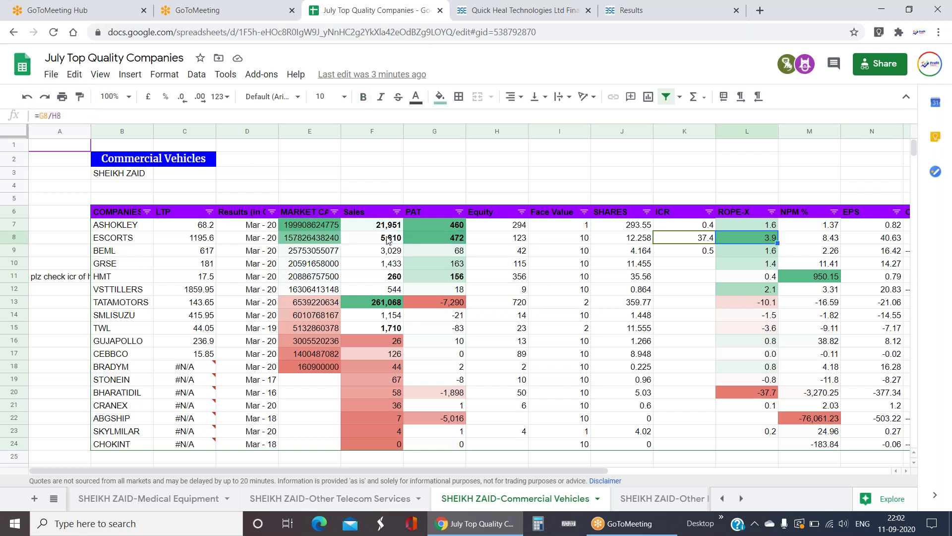
{"action": "key", "text": "Left"}
{"action": "key", "text": "Left"}
{"action": "key", "text": "Left"}
{"action": "key", "text": "Left"}
{"action": "key", "text": "Left"}
{"action": "key", "text": "Left"}
{"action": "key", "text": "Left"}
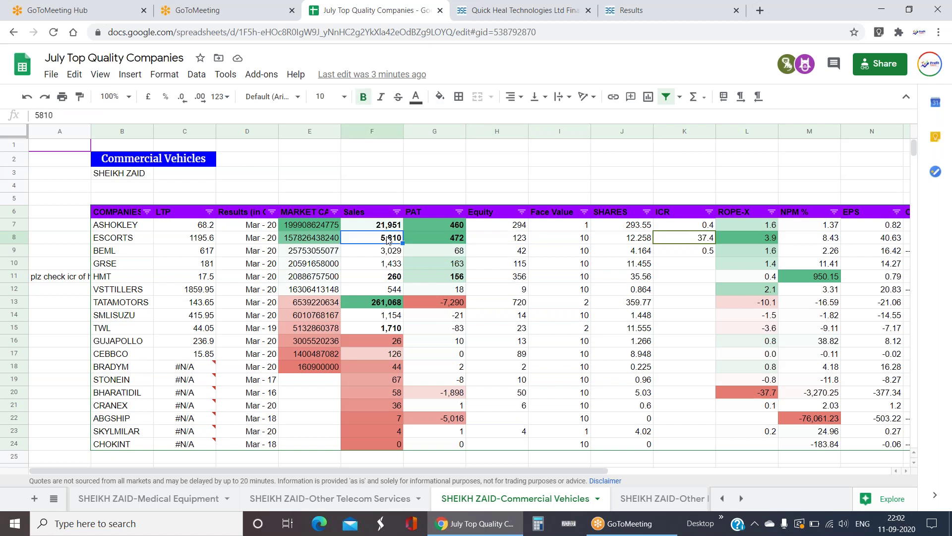
{"action": "key", "text": "Left"}
{"action": "key", "text": "Left"}
{"action": "key", "text": "Left"}
{"action": "key", "text": "Left"}
{"action": "key", "text": "Left"}
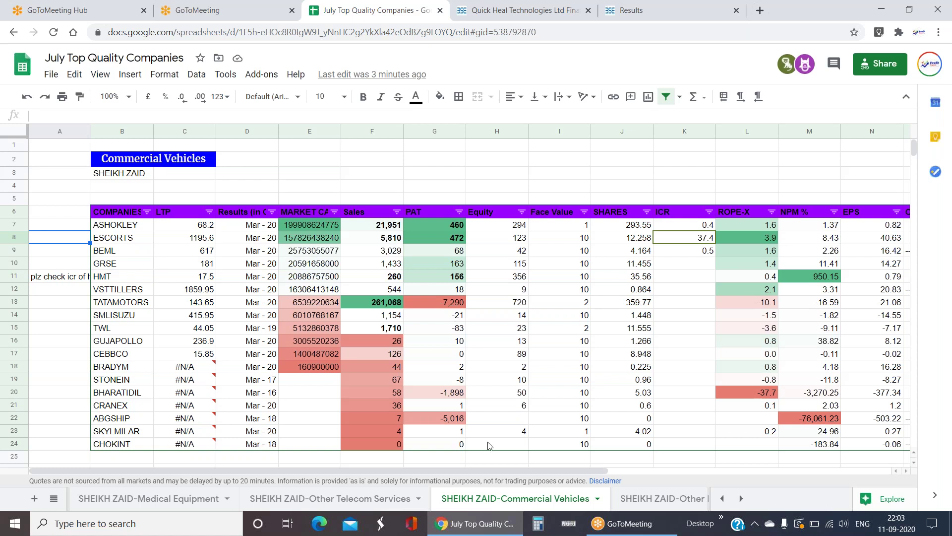
{"action": "scroll", "coordinate": [230, 262], "scroll_direction": "down", "scroll_amount": 3}
{"action": "scroll", "coordinate": [230, 262], "scroll_direction": "up", "scroll_amount": 3}
{"action": "left_click", "coordinate": [54, 499]}
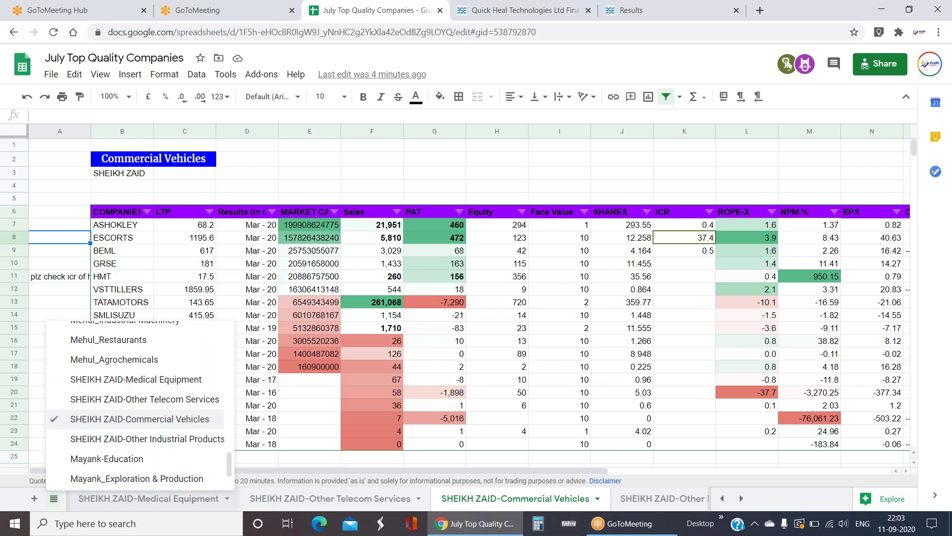
- Switch to SHEIKH ZAID-Medical Equipment, look over its four-company table (Sales 770, PAT -1099), then reopen the sheet list
{"action": "left_click", "coordinate": [308, 406]}
{"action": "left_click", "coordinate": [149, 498]}
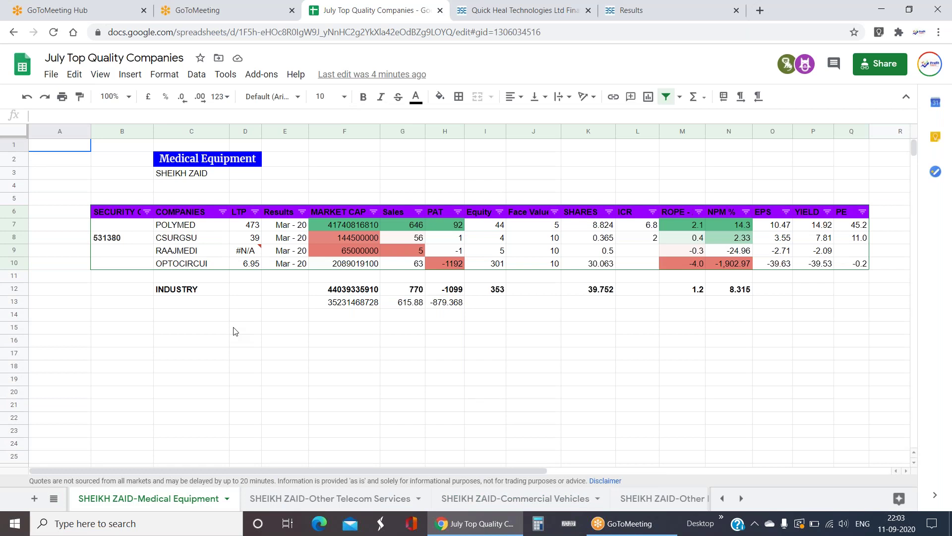
{"action": "mouse_move", "coordinate": [132, 218]}
{"action": "left_mouse_down"}
{"action": "mouse_move", "coordinate": [460, 295]}
{"action": "mouse_move", "coordinate": [857, 287]}
{"action": "left_mouse_up"}
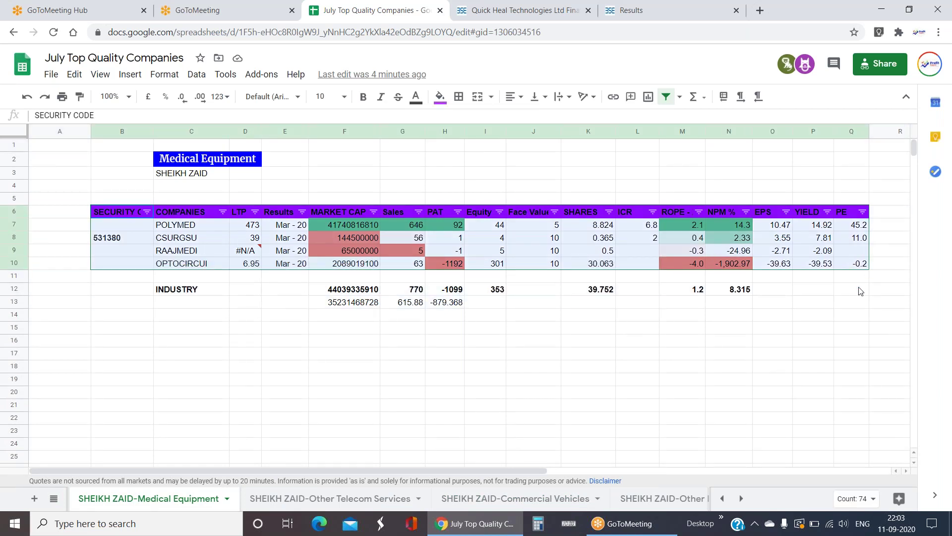
{"action": "left_click", "coordinate": [728, 353]}
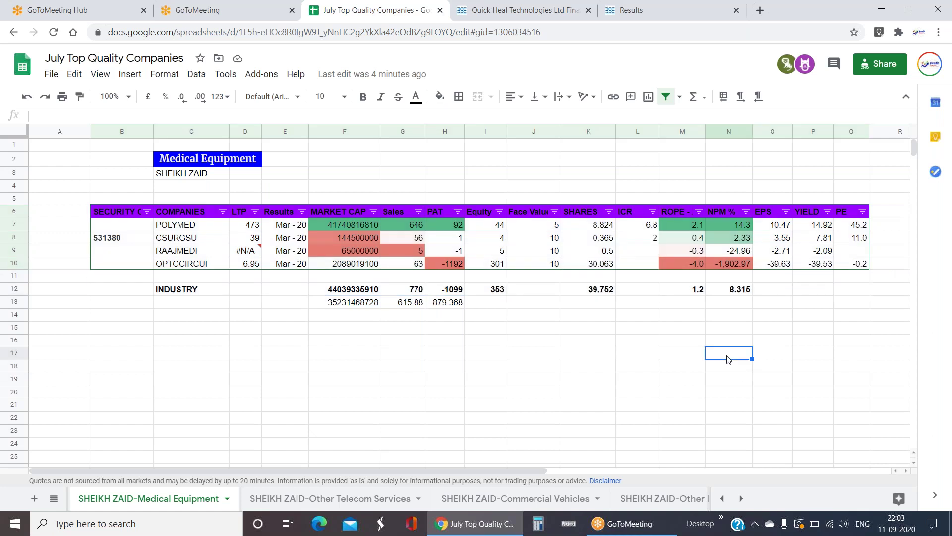
{"action": "left_click", "coordinate": [511, 325]}
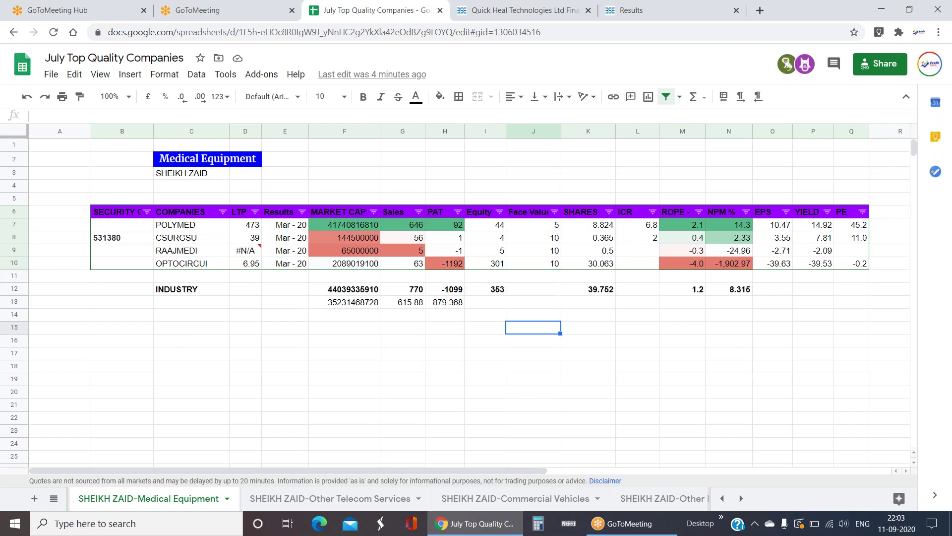
{"action": "left_click", "coordinate": [406, 364]}
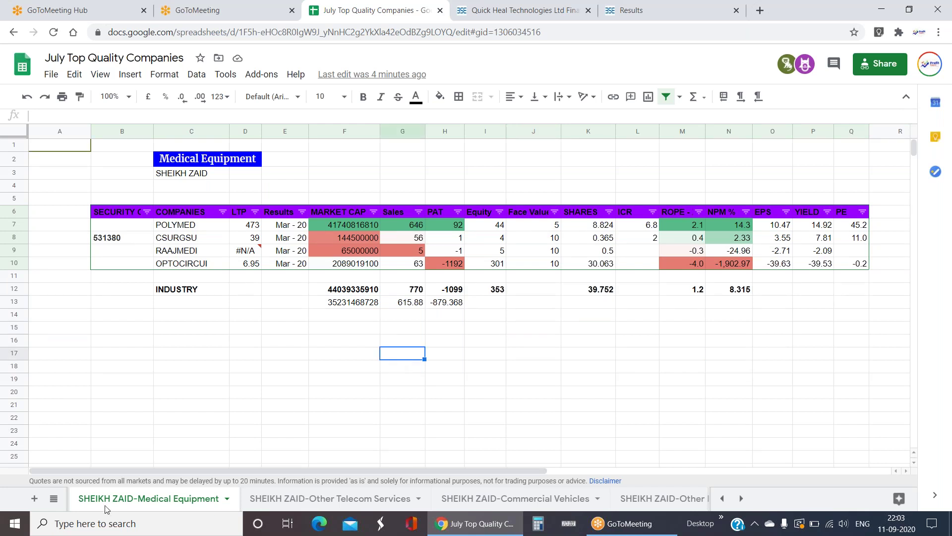
{"action": "left_click", "coordinate": [54, 498]}
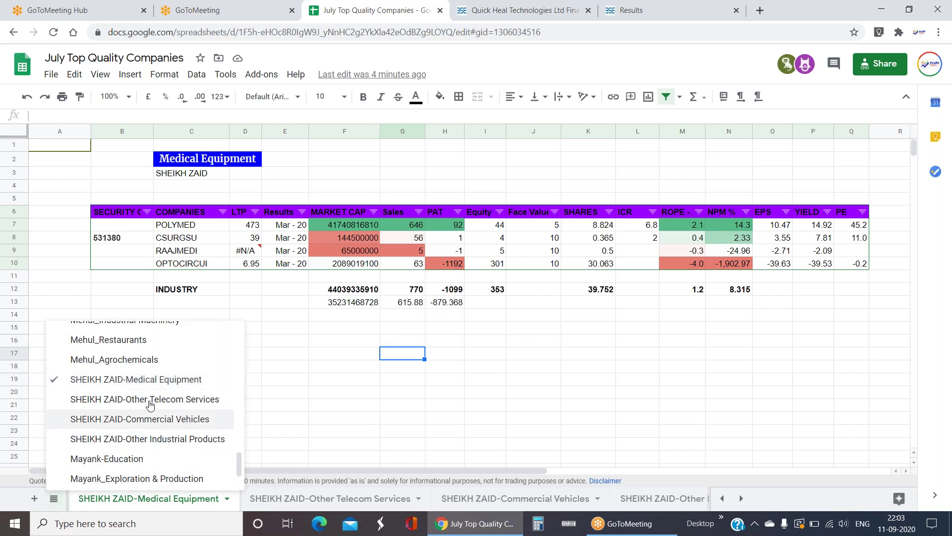
{"action": "scroll", "coordinate": [159, 387], "scroll_direction": "up", "scroll_amount": 10}
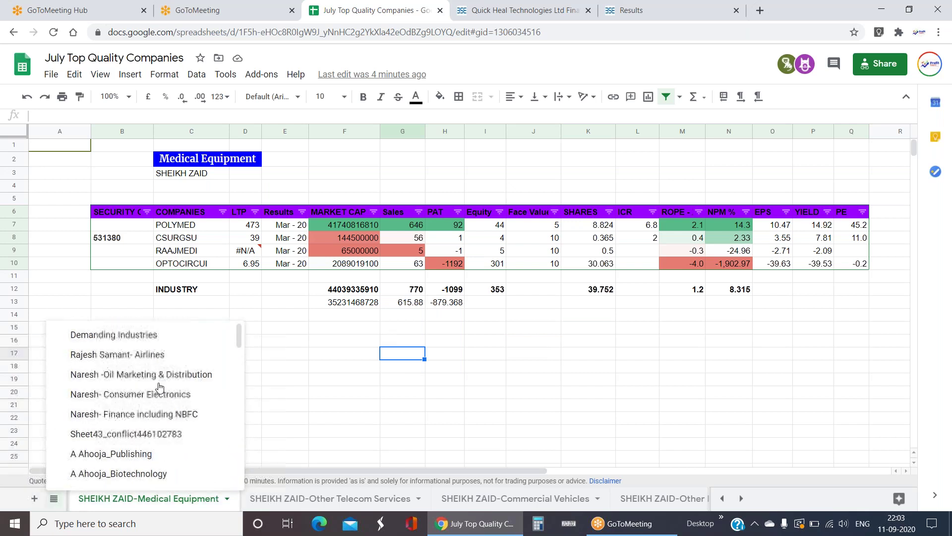
{"action": "left_click", "coordinate": [154, 335]}
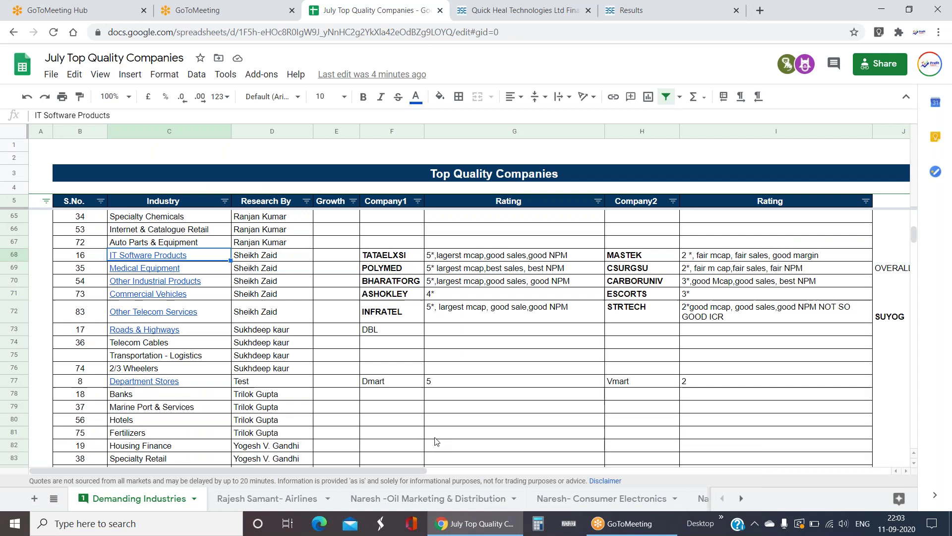
{"action": "scroll", "coordinate": [380, 400], "scroll_direction": "down", "scroll_amount": 2}
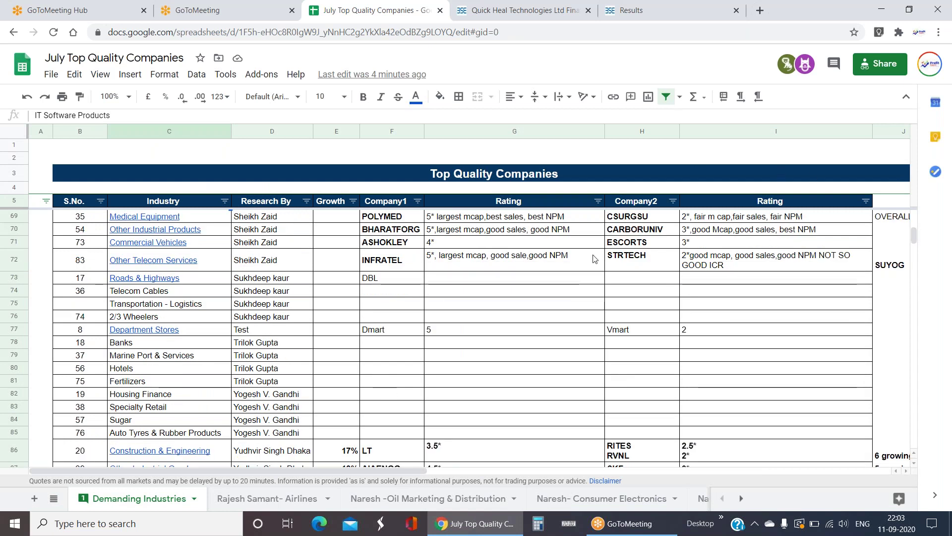
{"action": "scroll", "coordinate": [350, 388], "scroll_direction": "down", "scroll_amount": 2}
{"action": "left_click_drag", "start_coordinate": [166, 281], "coordinate": [175, 315]}
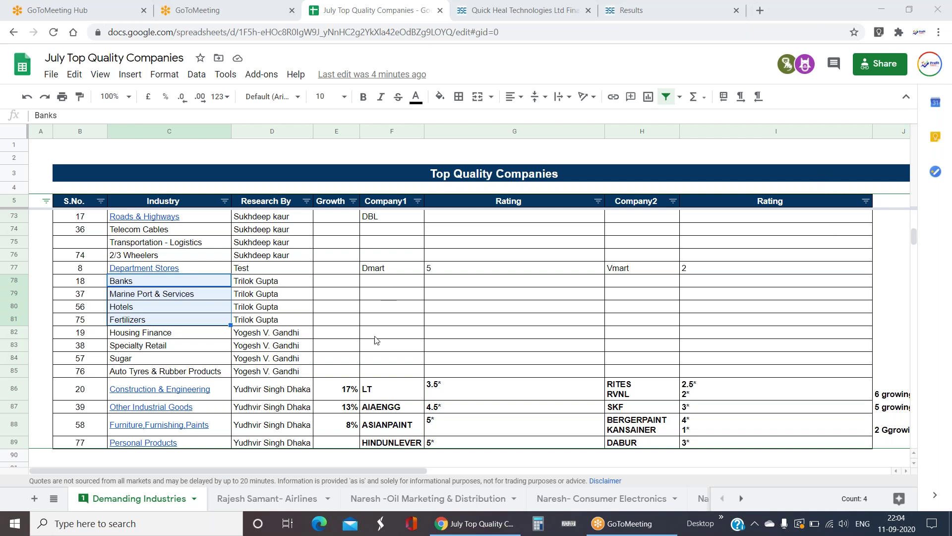
{"action": "left_click_drag", "start_coordinate": [249, 281], "coordinate": [286, 372]}
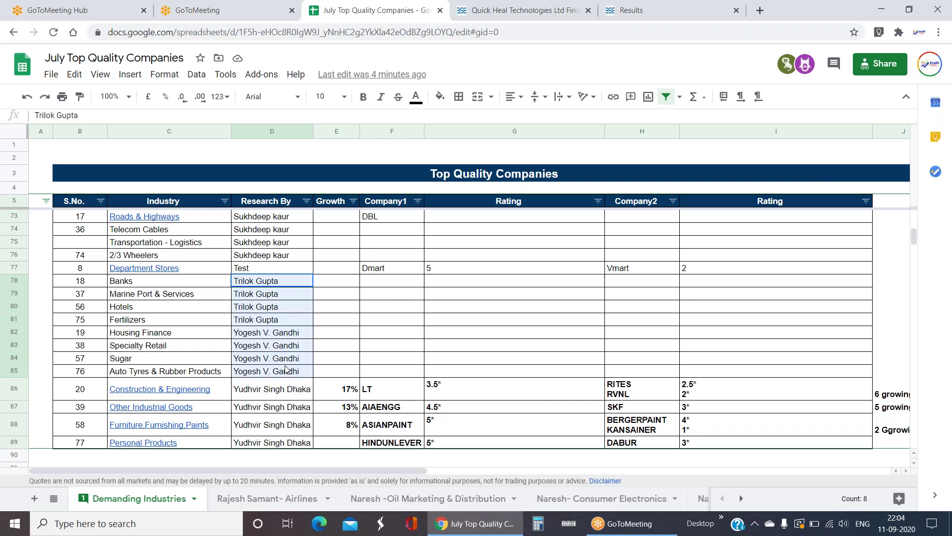
{"action": "left_click", "coordinate": [385, 356]}
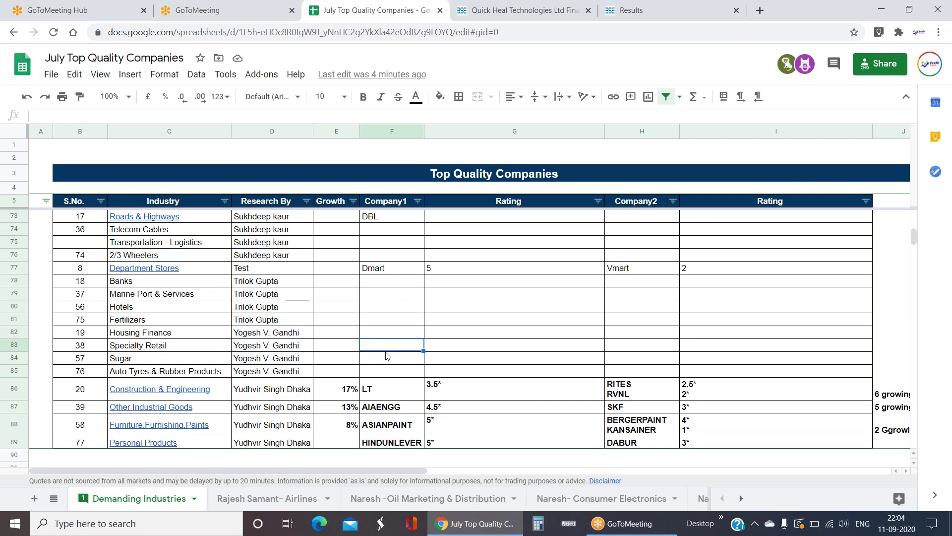
{"action": "left_click", "coordinate": [191, 284]}
{"action": "left_click_drag", "start_coordinate": [193, 295], "coordinate": [198, 321]}
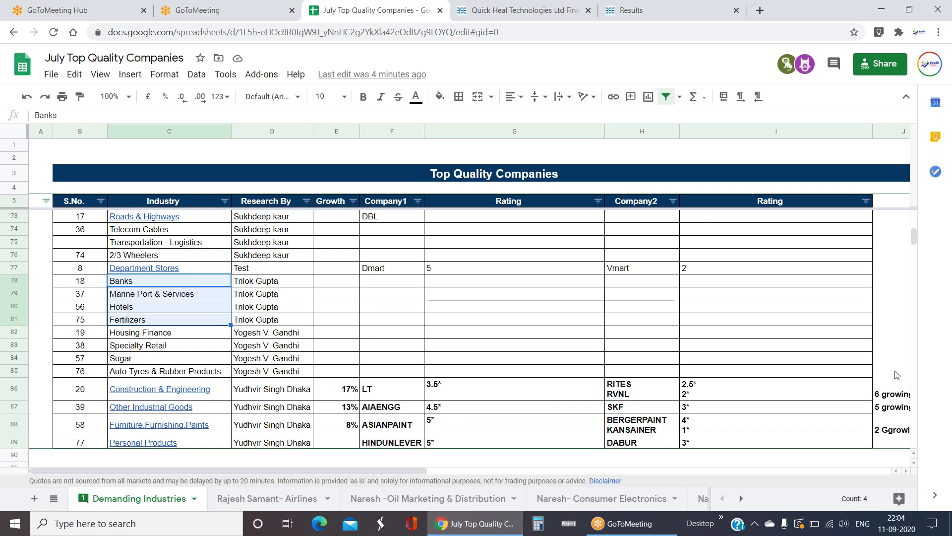
{"action": "left_click", "coordinate": [394, 293]}
{"action": "left_click_drag", "start_coordinate": [194, 281], "coordinate": [154, 325]}
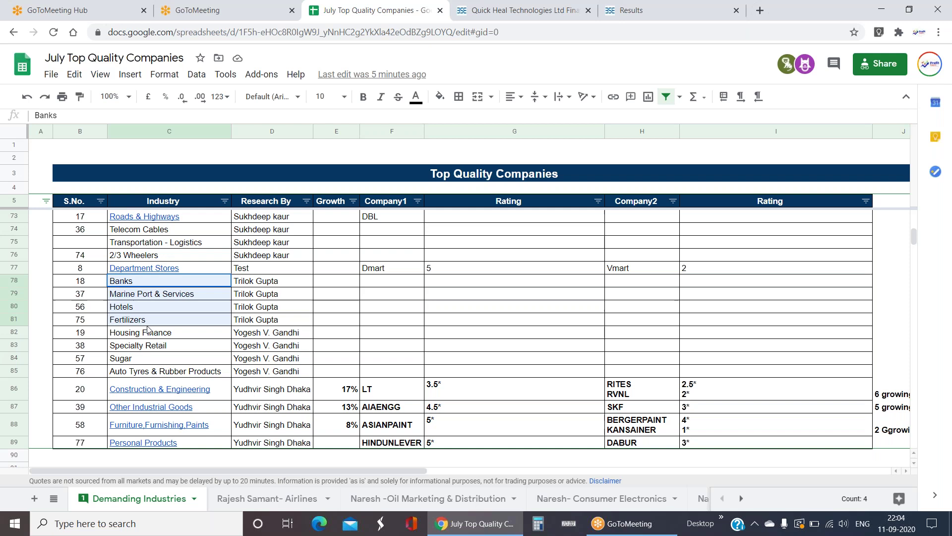
{"action": "left_click", "coordinate": [53, 498]}
{"action": "scroll", "coordinate": [130, 395], "scroll_direction": "down", "scroll_amount": 10}
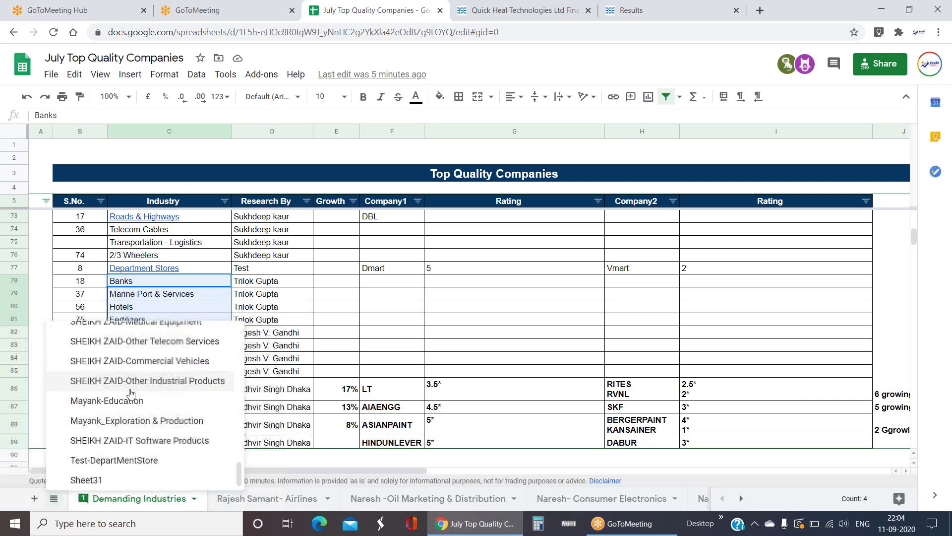
{"action": "scroll", "coordinate": [130, 395], "scroll_direction": "up", "scroll_amount": 10}
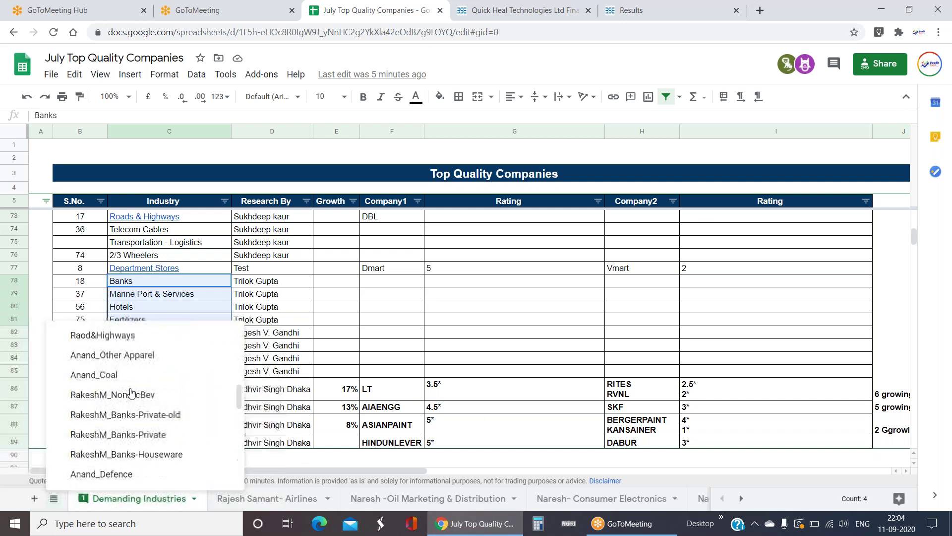
{"action": "left_click", "coordinate": [474, 311]}
{"action": "left_click_drag", "start_coordinate": [143, 282], "coordinate": [305, 328]}
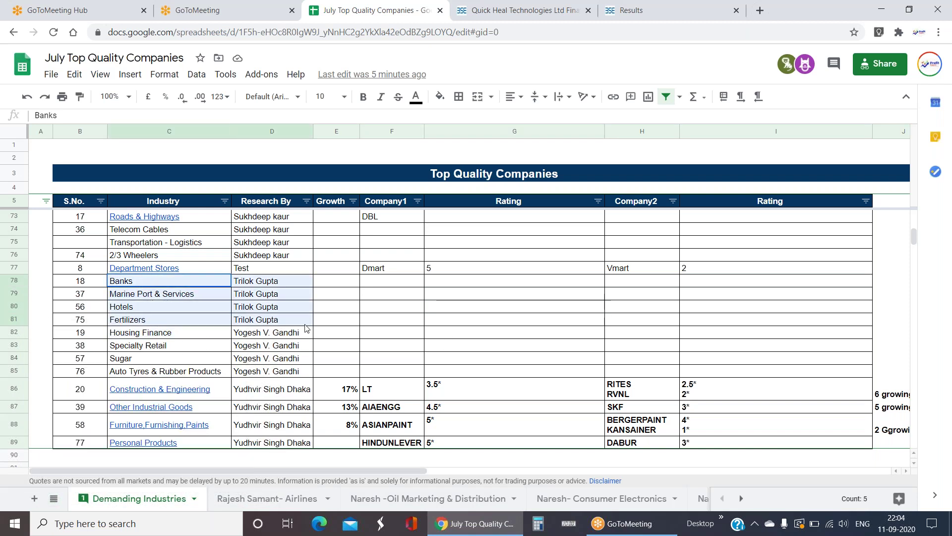
{"action": "left_click", "coordinate": [419, 332]}
{"action": "scroll", "coordinate": [297, 298], "scroll_direction": "down", "scroll_amount": 2}
{"action": "left_click_drag", "start_coordinate": [299, 268], "coordinate": [304, 316]}
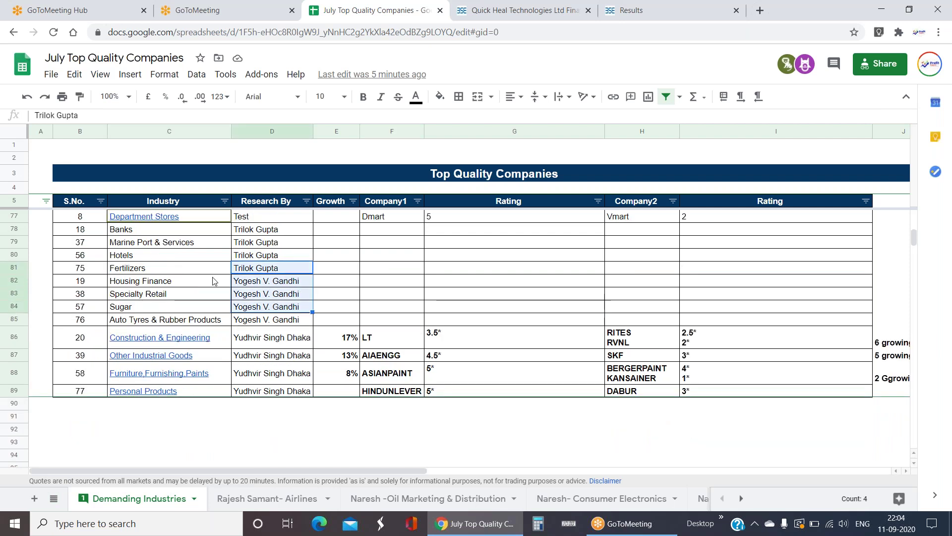
{"action": "left_click_drag", "start_coordinate": [196, 284], "coordinate": [222, 325]}
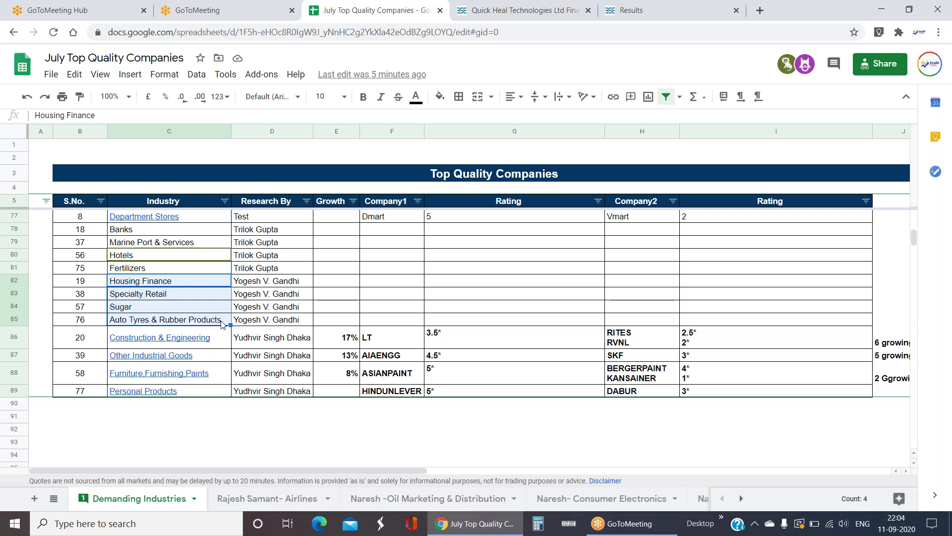
- Review the Housing Finance and Specialty Retail entries and the researcher names in rows 81–85
{"action": "left_click", "coordinate": [208, 280]}
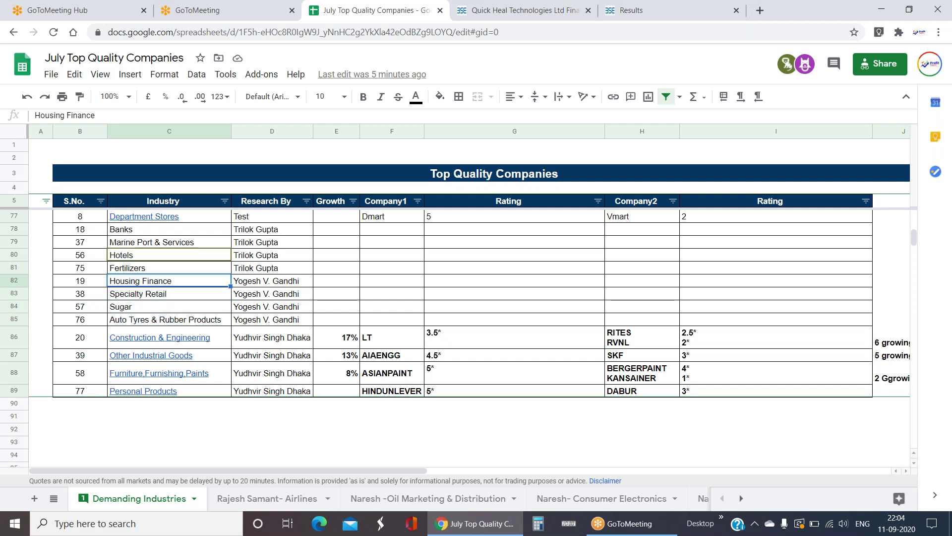
{"action": "left_click", "coordinate": [184, 300]}
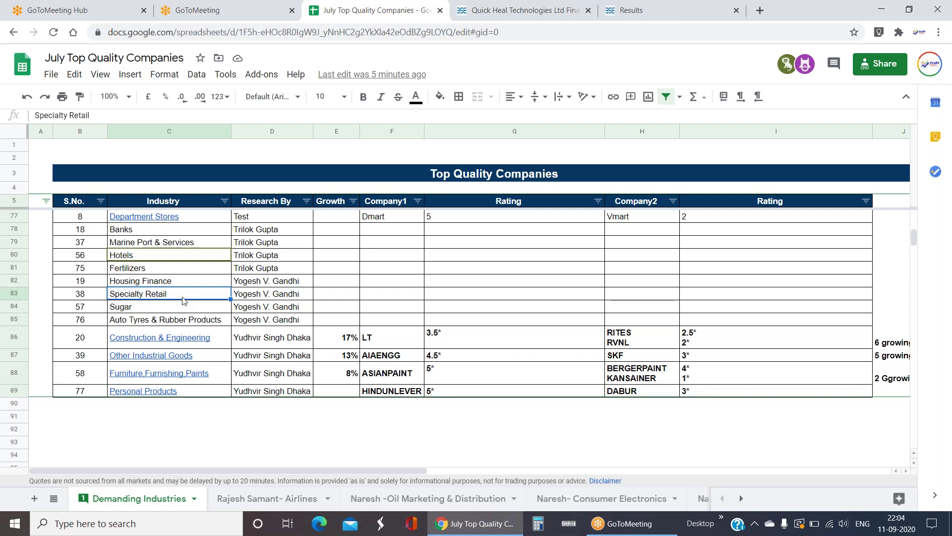
{"action": "scroll", "coordinate": [183, 300], "scroll_direction": "down", "scroll_amount": 1}
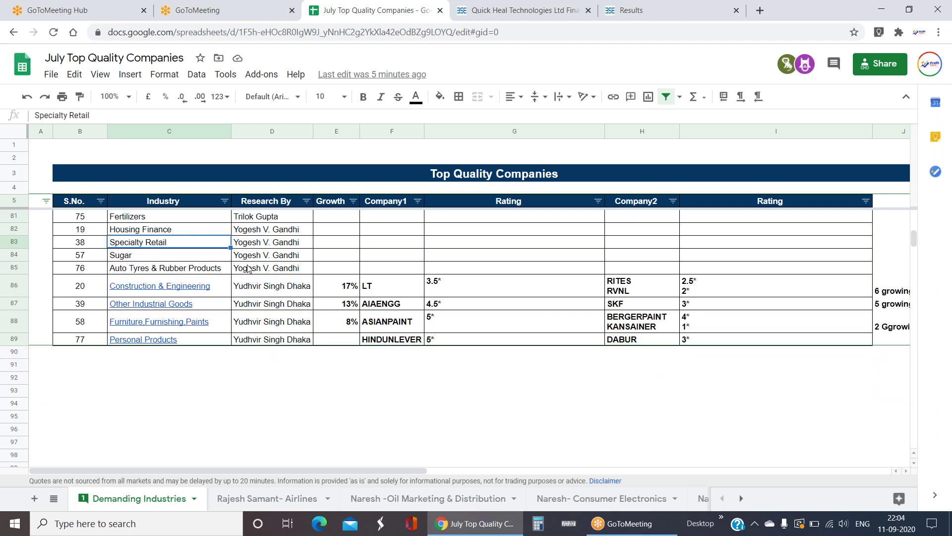
{"action": "left_click_drag", "start_coordinate": [248, 268], "coordinate": [257, 228]}
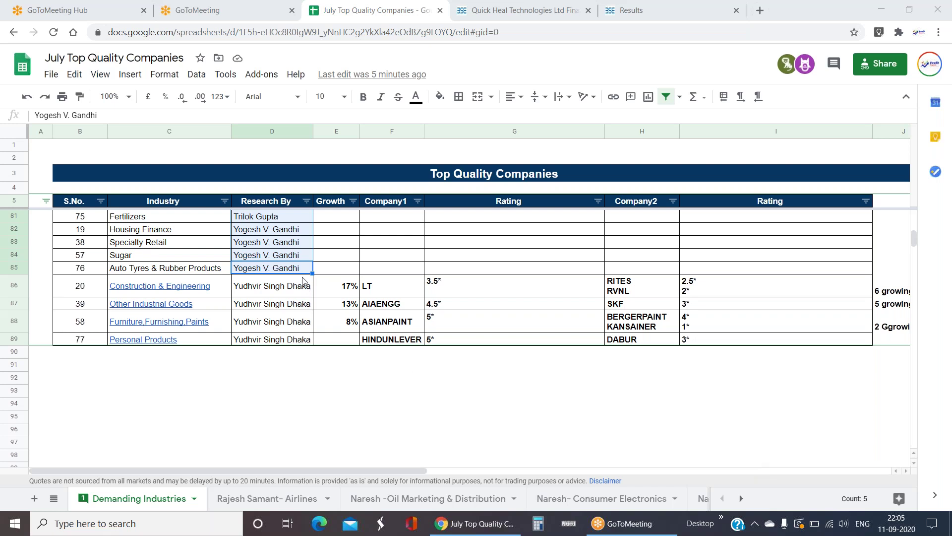
{"action": "scroll", "coordinate": [304, 280], "scroll_direction": "up", "scroll_amount": 15}
{"action": "scroll", "coordinate": [298, 277], "scroll_direction": "down", "scroll_amount": 16}
{"action": "left_click_drag", "start_coordinate": [272, 286], "coordinate": [292, 342]}
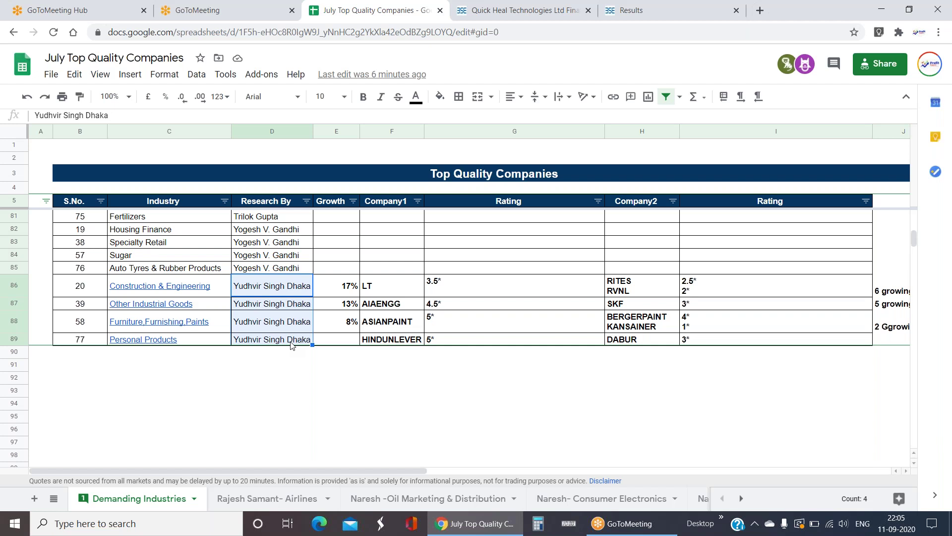
{"action": "left_click", "coordinate": [242, 391]}
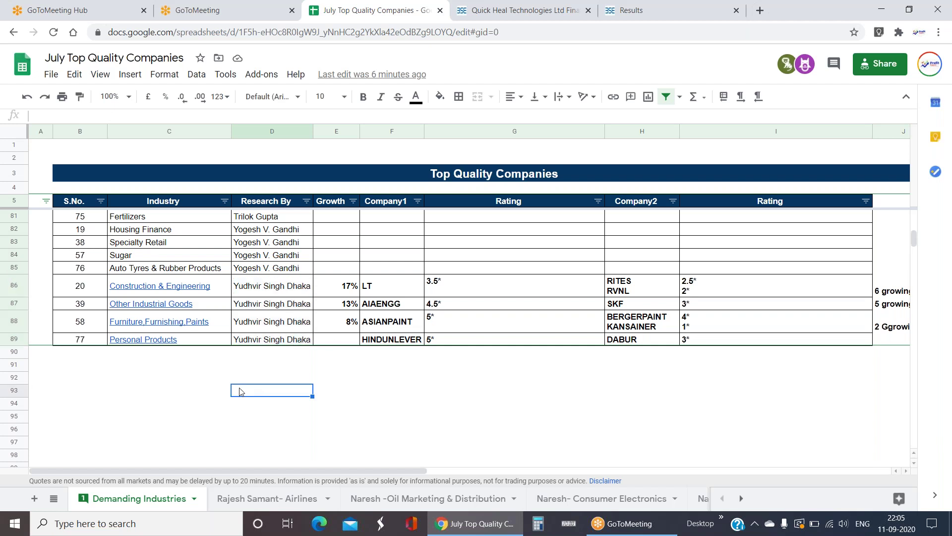
- Select the Construction & Engineering through Personal Products rows and their growth and company figures
{"action": "left_click", "coordinate": [275, 289]}
{"action": "left_click_drag", "start_coordinate": [192, 289], "coordinate": [187, 341]}
{"action": "left_click", "coordinate": [263, 409]}
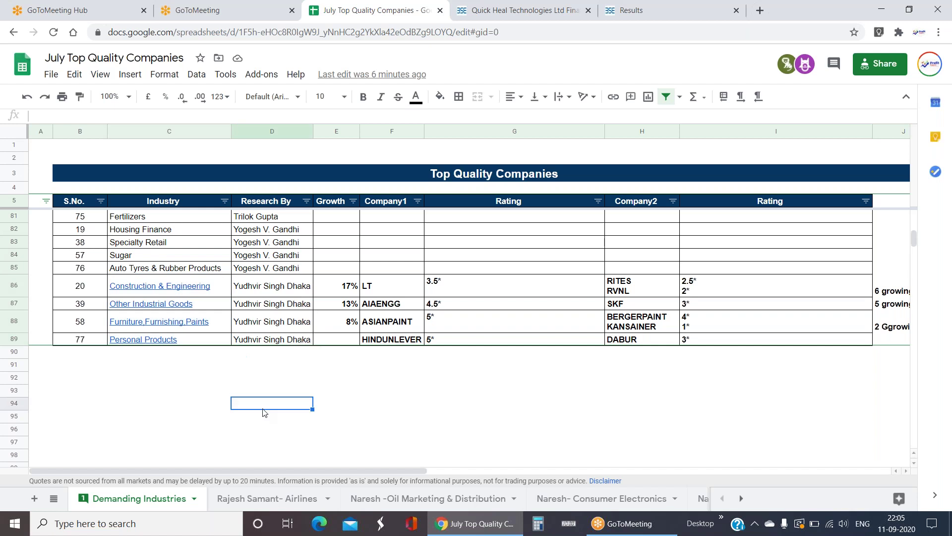
{"action": "left_click", "coordinate": [397, 392]}
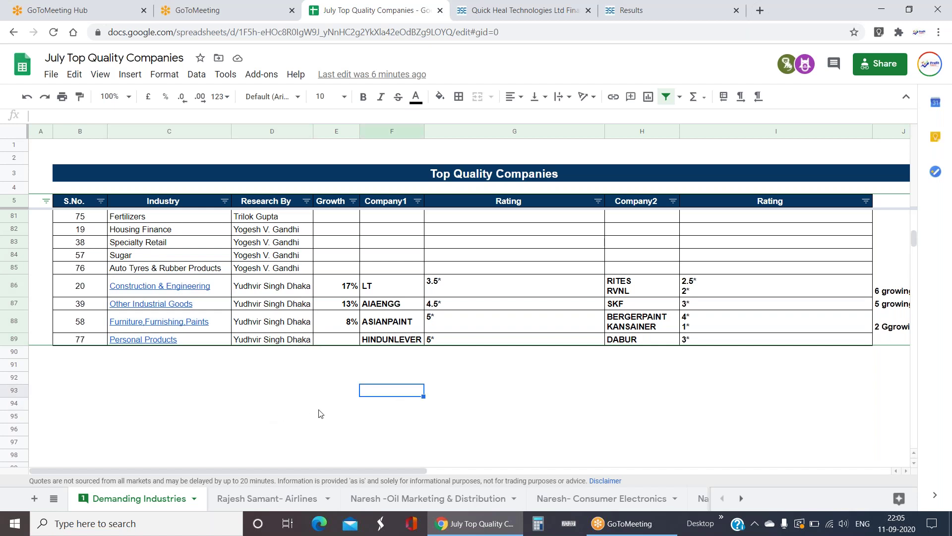
{"action": "left_click", "coordinate": [366, 433]}
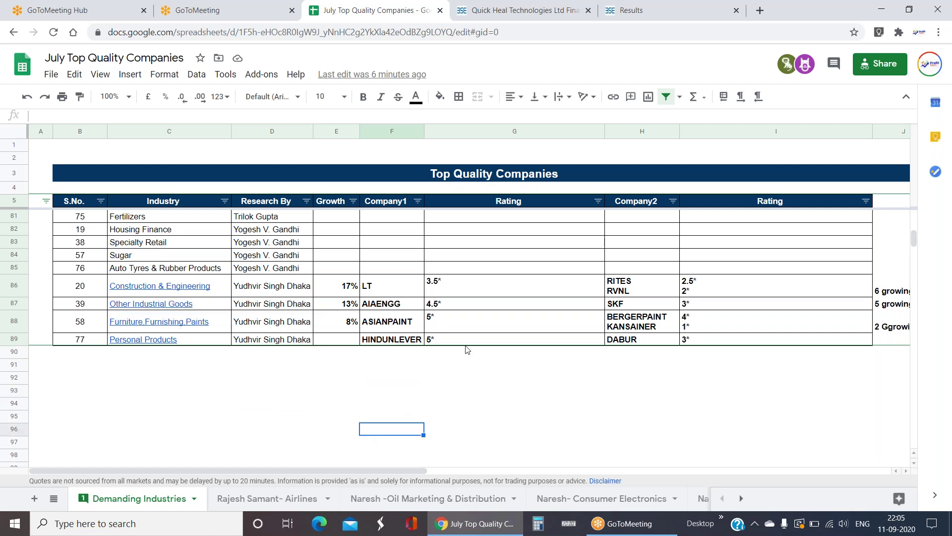
{"action": "mouse_move", "coordinate": [348, 286]}
{"action": "left_mouse_down"}
{"action": "mouse_move", "coordinate": [524, 353]}
{"action": "mouse_move", "coordinate": [690, 338]}
{"action": "left_mouse_up"}
{"action": "left_click", "coordinate": [624, 392]}
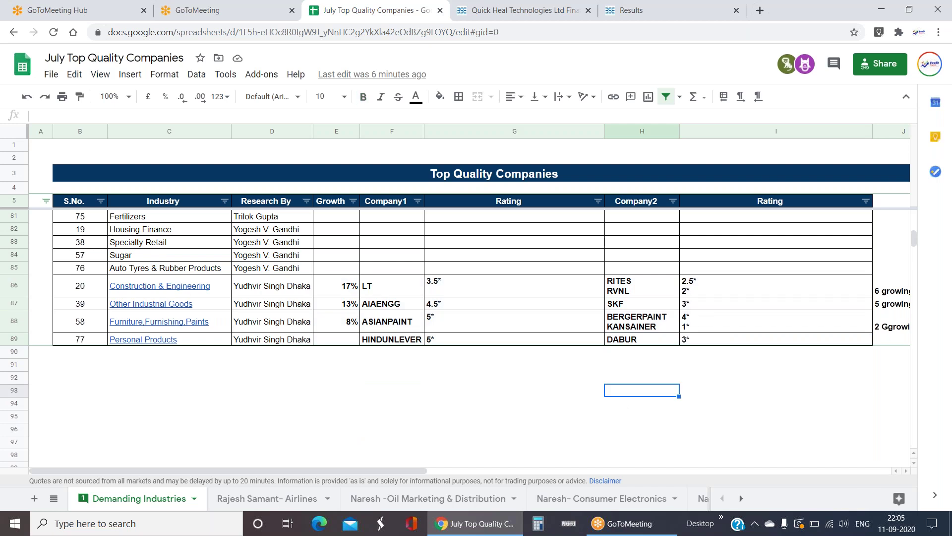
- Check the LT and RITES/RVNL ratings, then bring up the Construction & Engineering link preview
{"action": "left_click", "coordinate": [384, 287]}
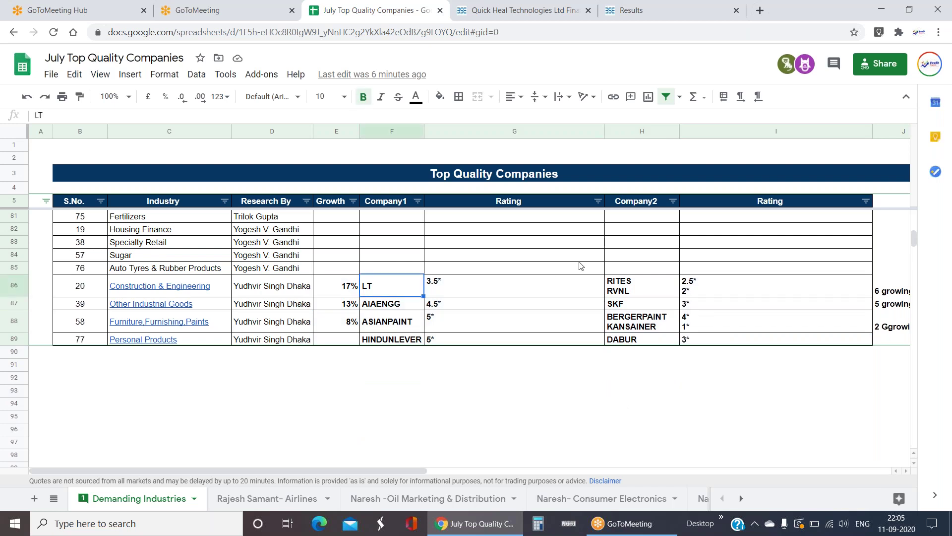
{"action": "left_click", "coordinate": [642, 287]}
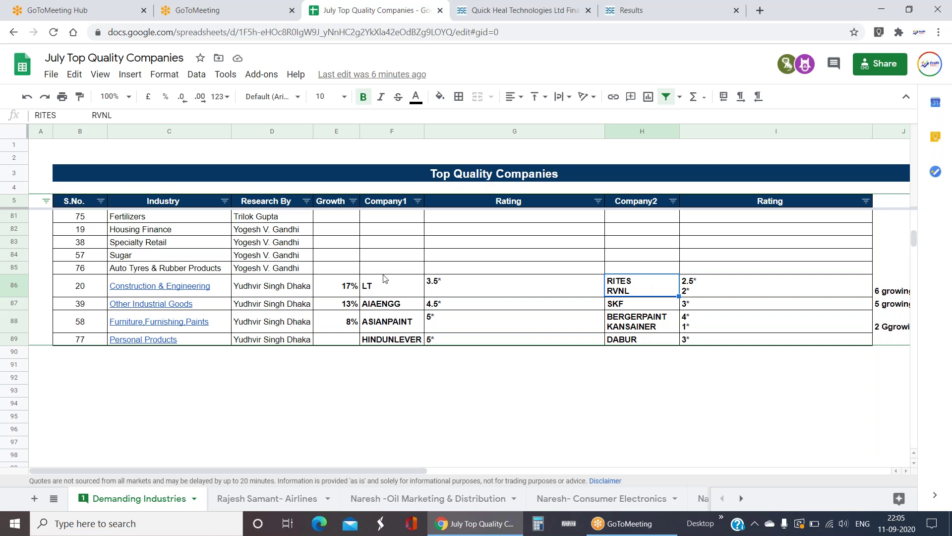
{"action": "left_click", "coordinate": [168, 290]}
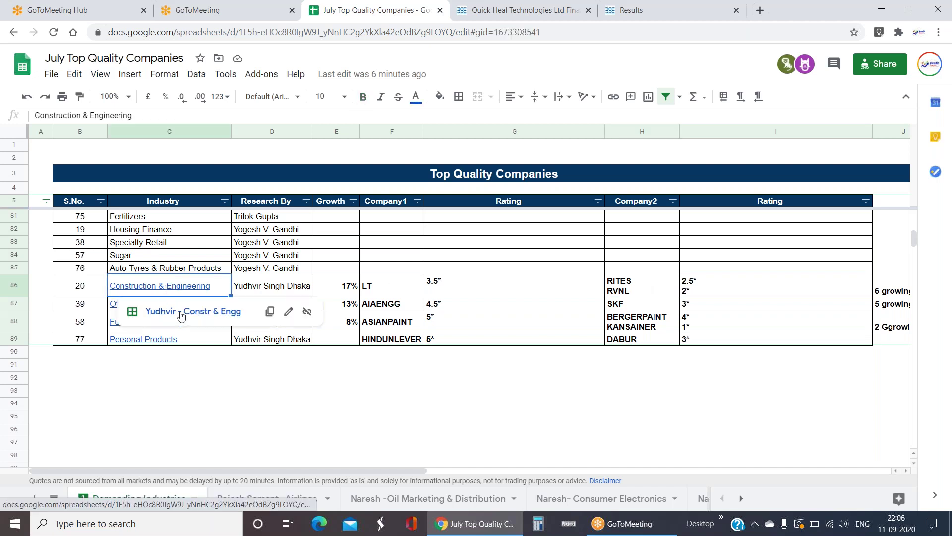
- Follow the link to Constr & Engg and inspect the RVNL, KNRCON and IRCON % Share formulas and LT's results date
{"action": "left_click", "coordinate": [184, 311]}
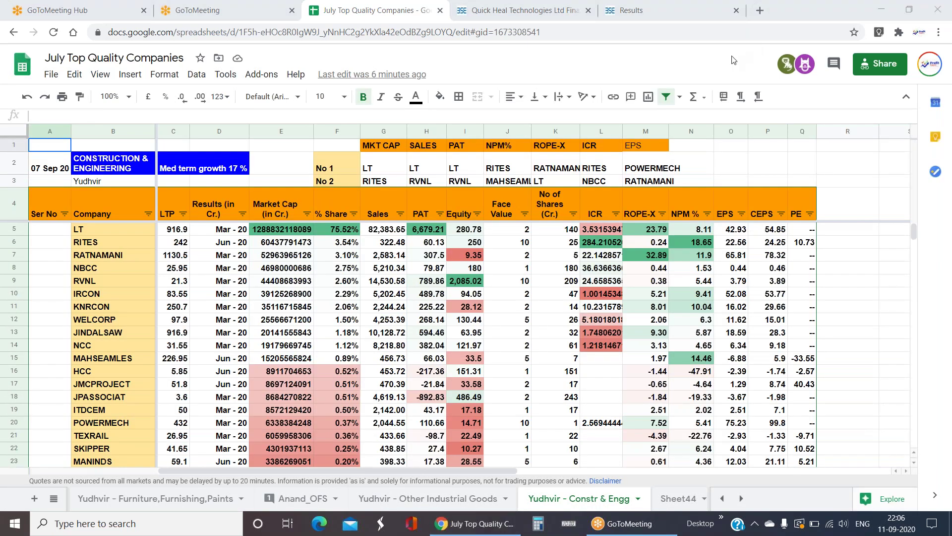
{"action": "left_click", "coordinate": [317, 284]}
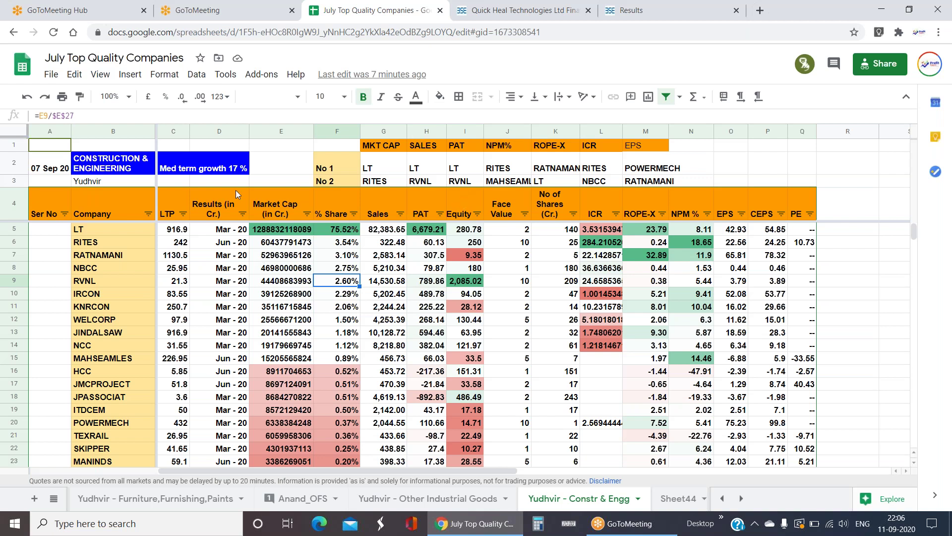
{"action": "left_click", "coordinate": [229, 170]}
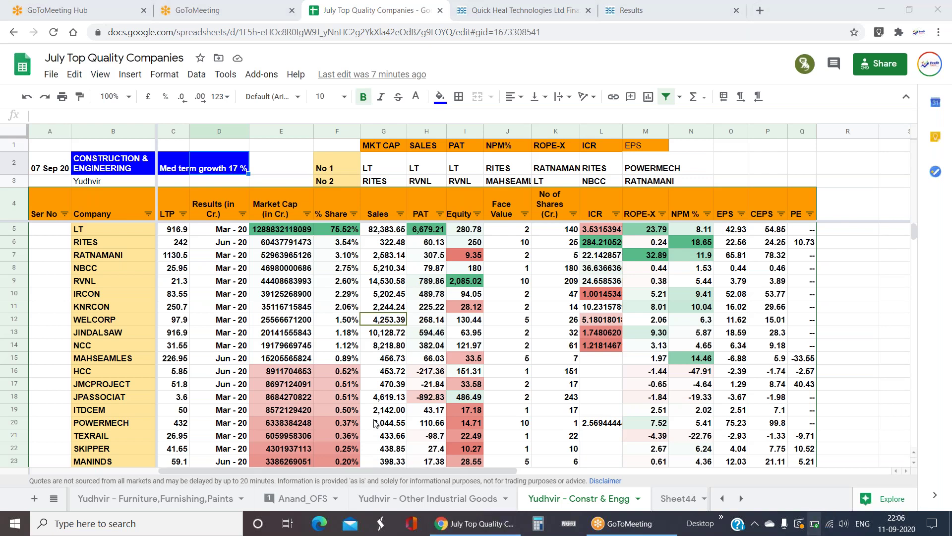
{"action": "left_click", "coordinate": [353, 312]}
{"action": "left_click", "coordinate": [352, 312]}
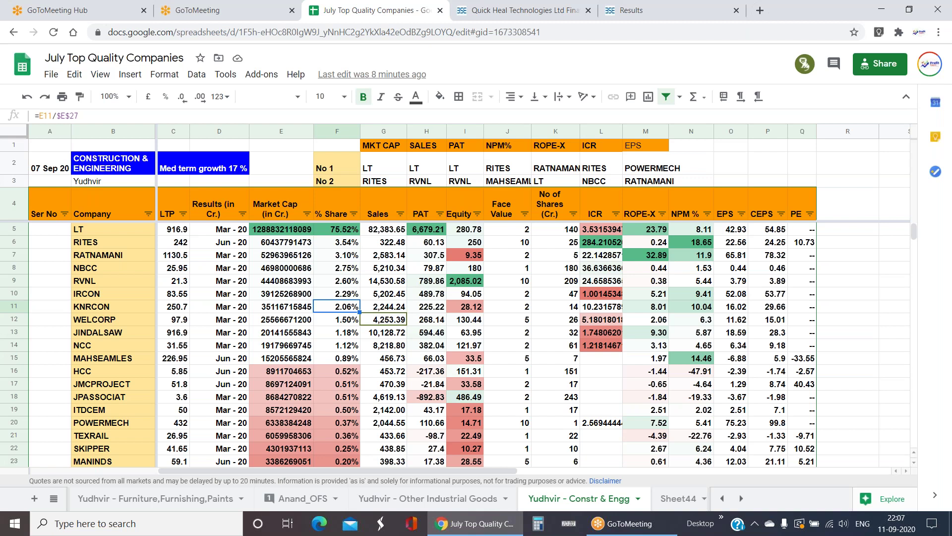
{"action": "left_click", "coordinate": [337, 293]}
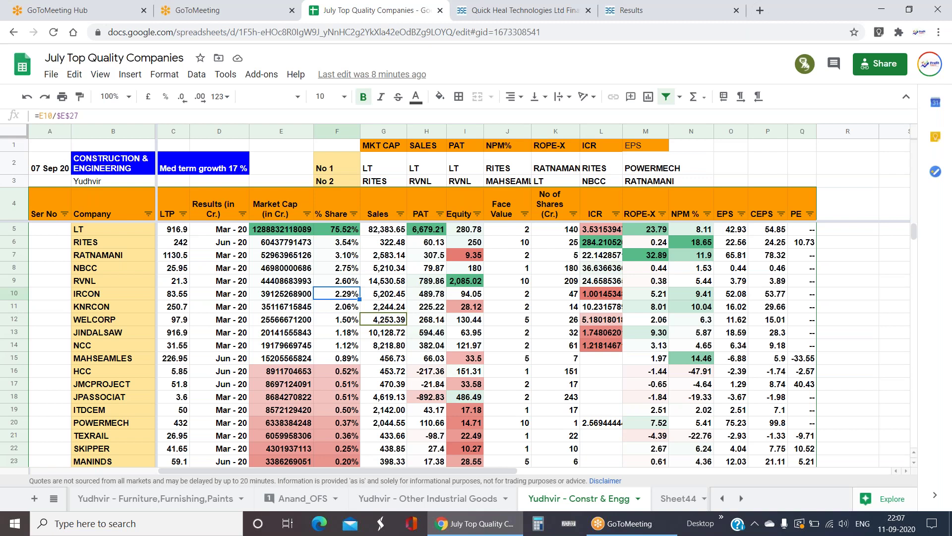
{"action": "left_click", "coordinate": [219, 228]}
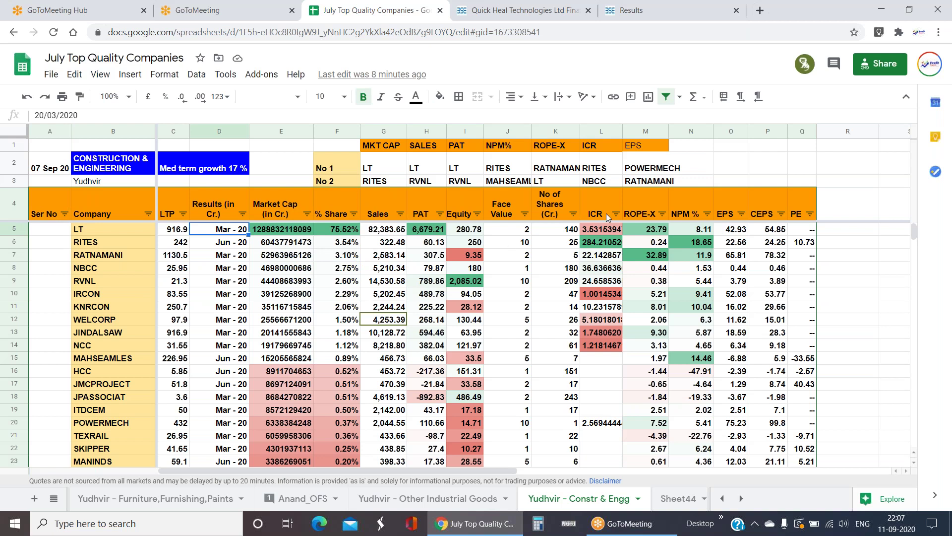
- Reduce ICR cells L5:L14 to one decimal, then check RITES' ICR of 284.2 from =(2665-1801)/3.04
{"action": "left_click_drag", "start_coordinate": [603, 232], "coordinate": [596, 342]}
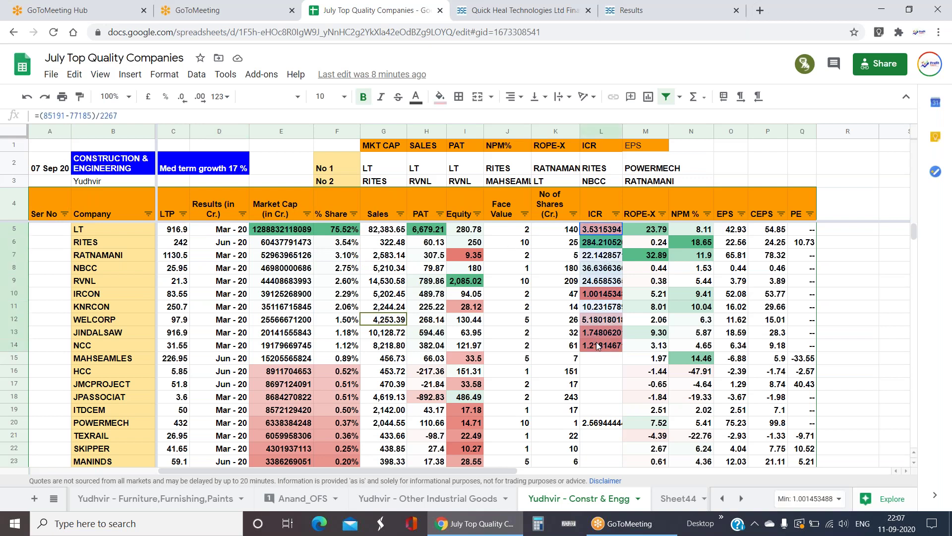
{"action": "left_click", "coordinate": [182, 97]}
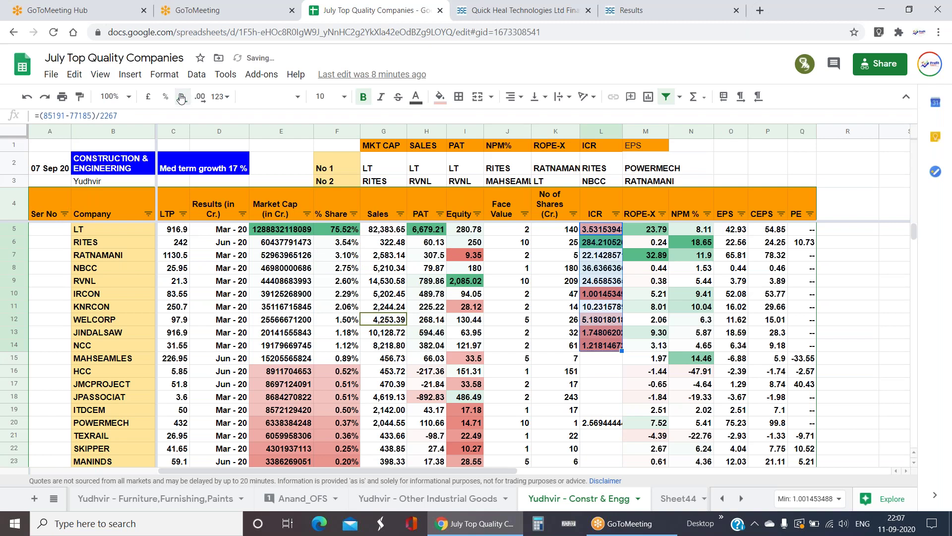
{"action": "left_click", "coordinate": [182, 97]}
{"action": "left_click", "coordinate": [181, 97]}
{"action": "left_click", "coordinate": [181, 97]}
{"action": "left_click", "coordinate": [182, 96]}
{"action": "left_click", "coordinate": [182, 97]}
{"action": "left_click", "coordinate": [182, 96]}
{"action": "left_click", "coordinate": [182, 97]}
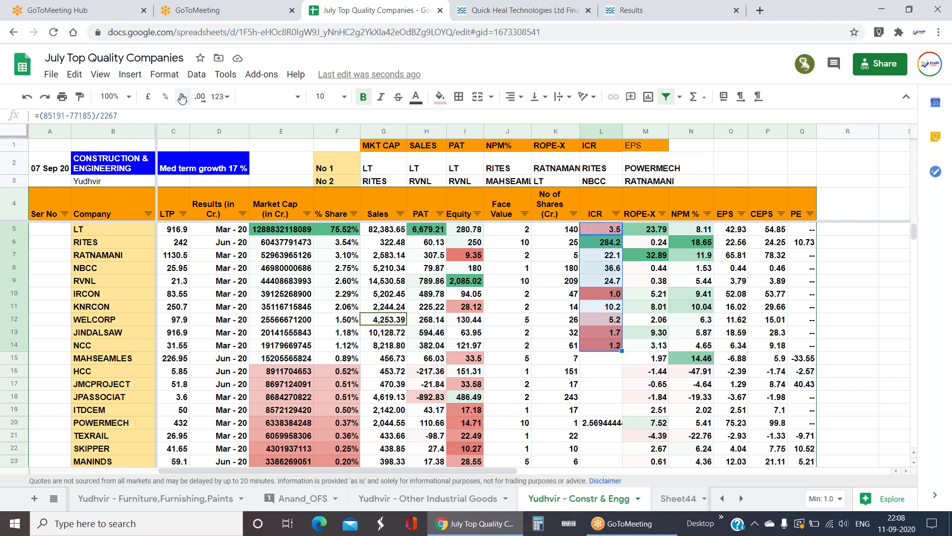
{"action": "left_click", "coordinate": [612, 246]}
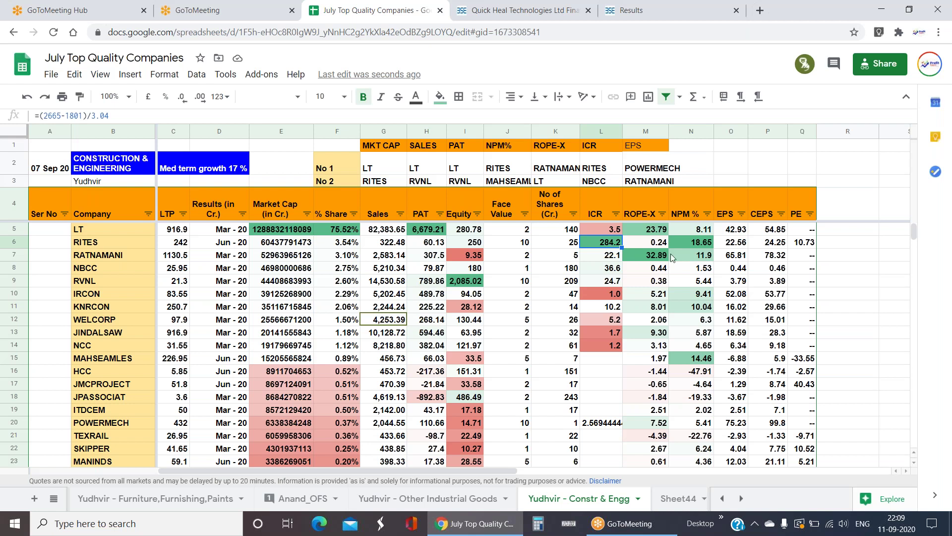
{"action": "left_click_drag", "start_coordinate": [680, 228], "coordinate": [688, 370]}
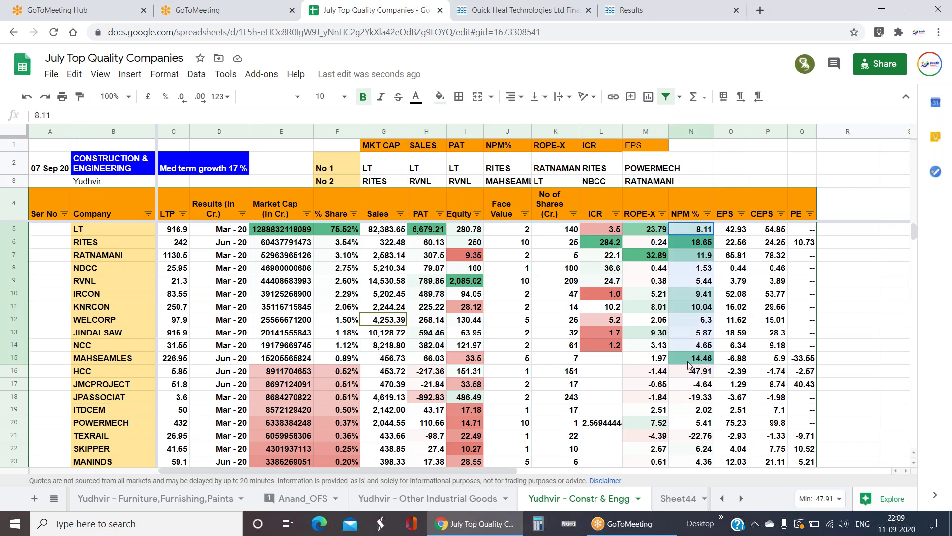
{"action": "left_click", "coordinate": [321, 312]}
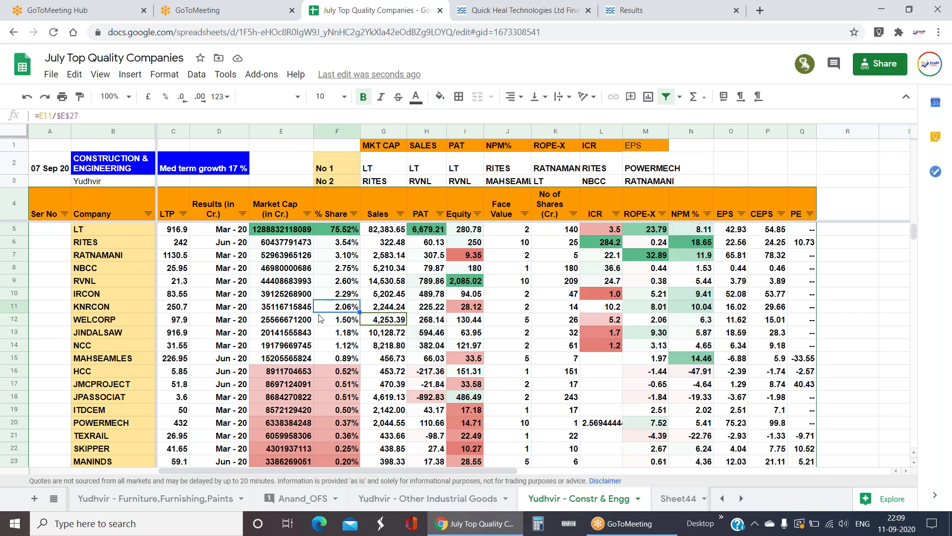
{"action": "left_click", "coordinate": [103, 257]}
{"action": "left_click", "coordinate": [102, 271]}
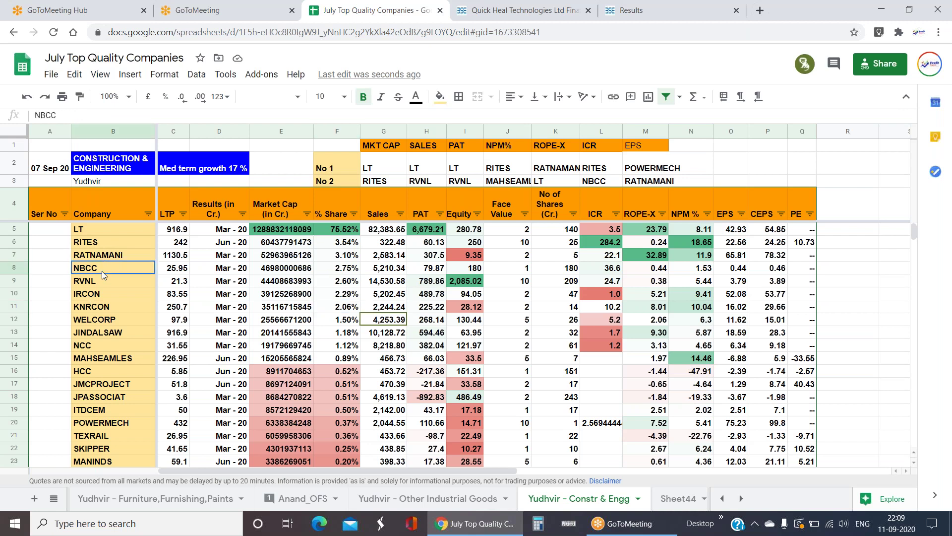
{"action": "left_click", "coordinate": [105, 281]}
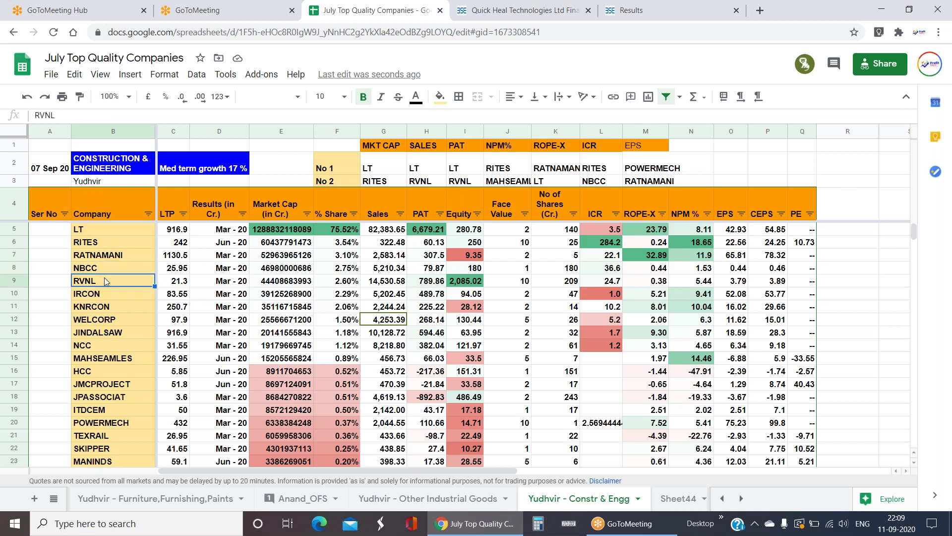
{"action": "left_click_drag", "start_coordinate": [112, 235], "coordinate": [358, 282]}
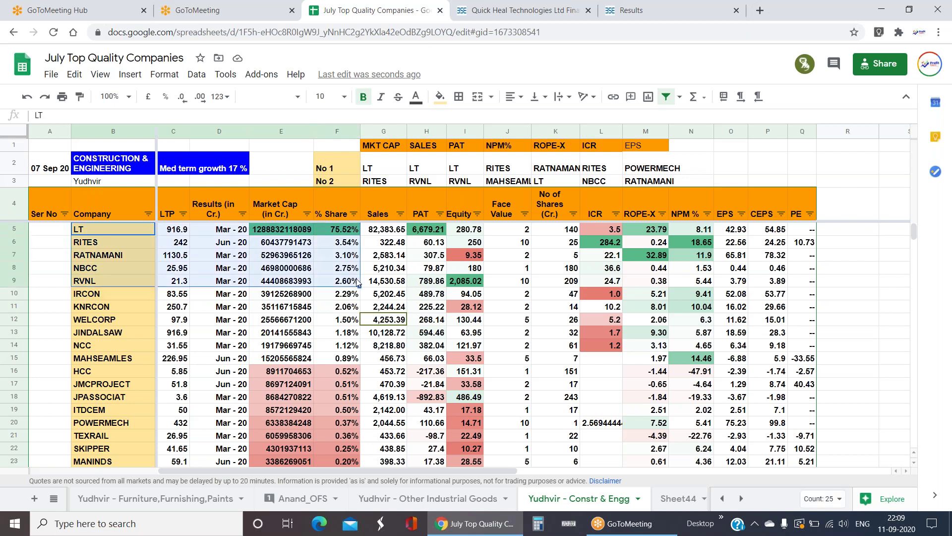
{"action": "left_click_drag", "start_coordinate": [610, 245], "coordinate": [609, 278]}
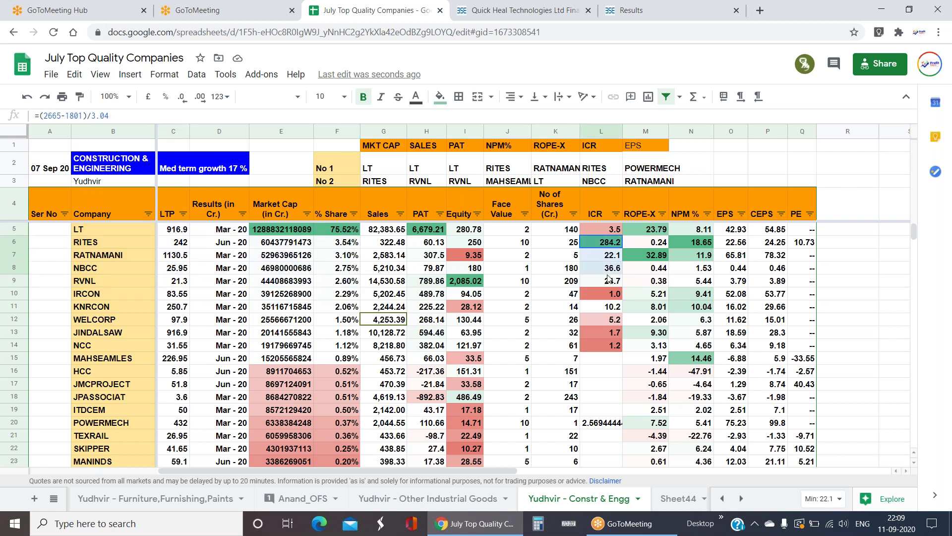
{"action": "left_click", "coordinate": [612, 230]}
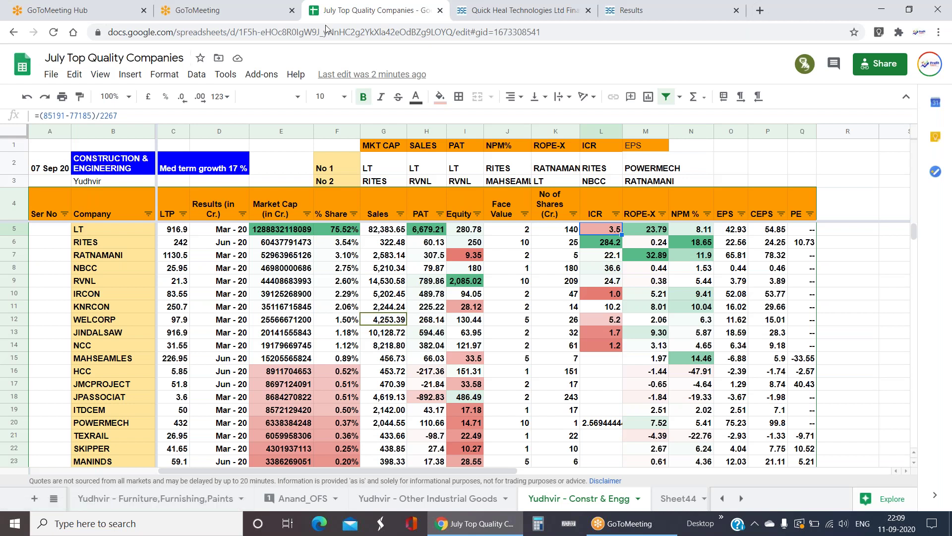
{"action": "left_click_drag", "start_coordinate": [129, 229], "coordinate": [610, 451]}
{"action": "left_click", "coordinate": [346, 281]}
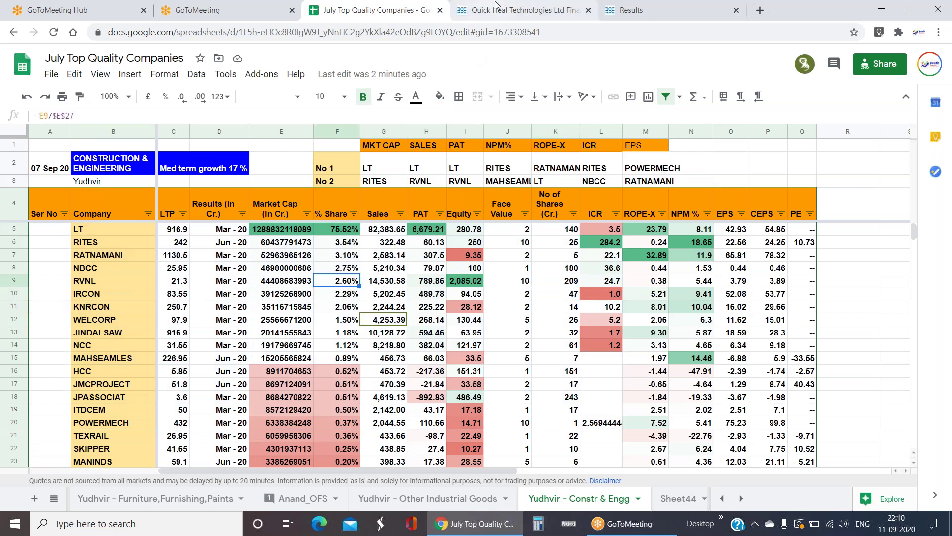
{"action": "left_click", "coordinate": [331, 323]}
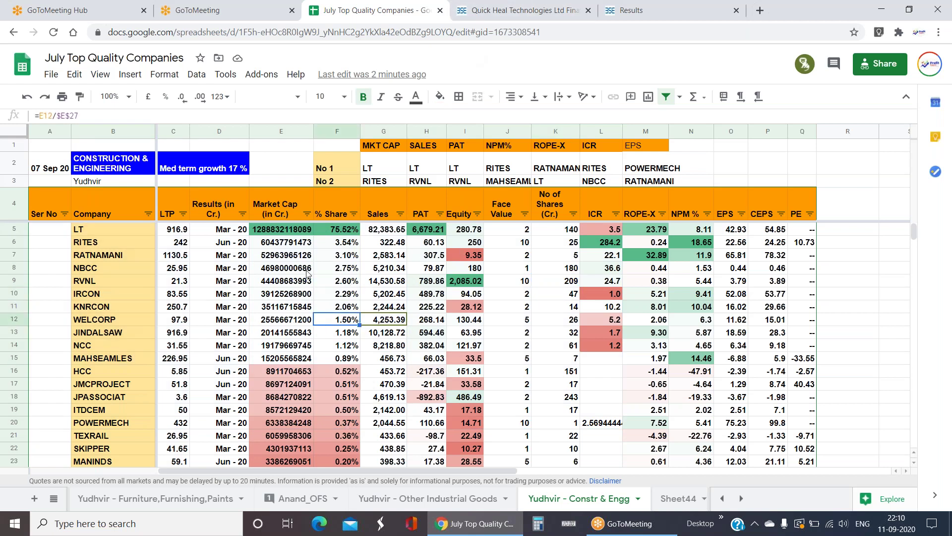
{"action": "left_click_drag", "start_coordinate": [290, 233], "coordinate": [339, 283]}
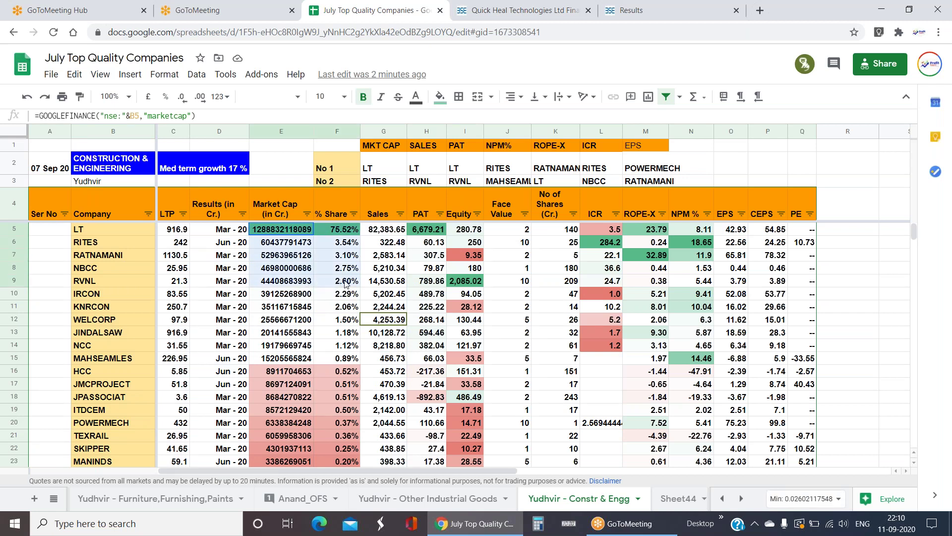
- On BSE India, search Get Quote for 'LARSEN' and open Larsen & Toubro's stock page
{"action": "left_click", "coordinate": [337, 333]}
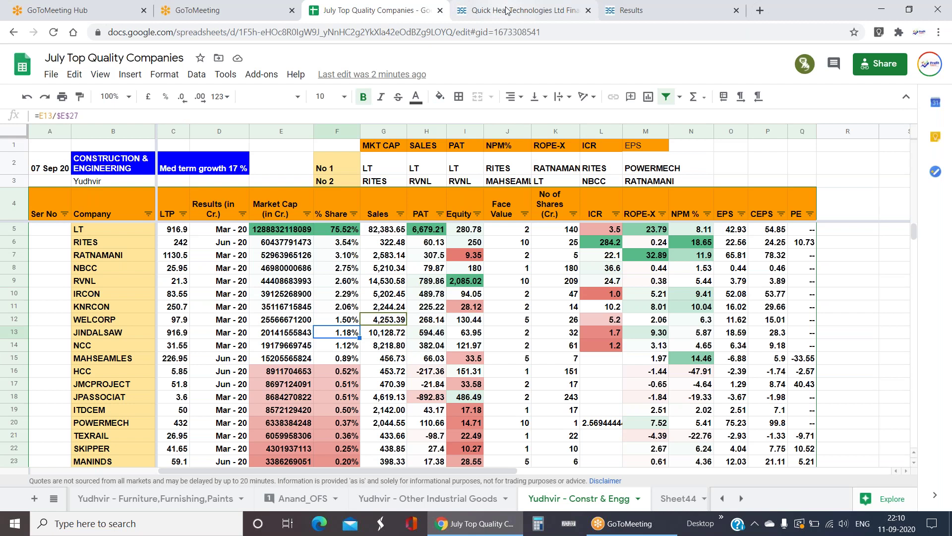
{"action": "left_click", "coordinate": [507, 10]}
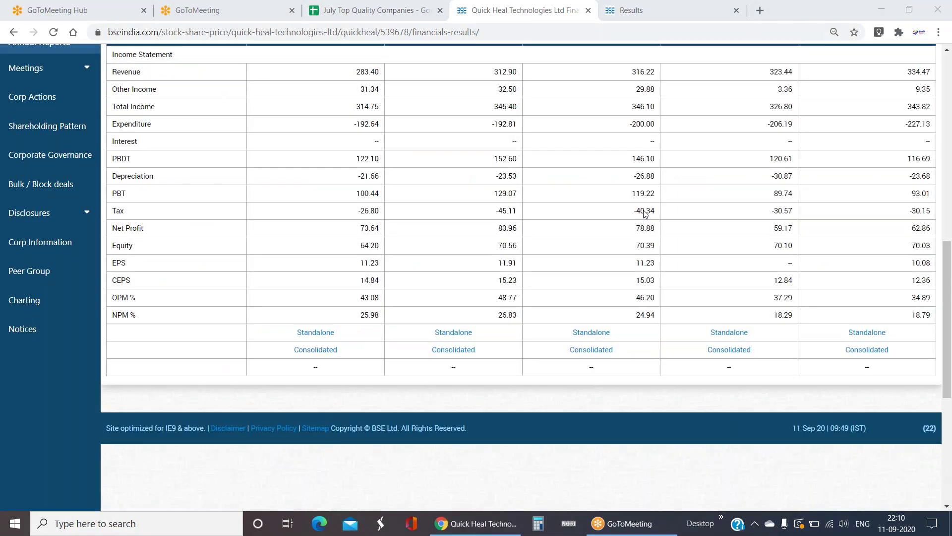
{"action": "scroll", "coordinate": [884, 130], "scroll_direction": "up", "scroll_amount": 12}
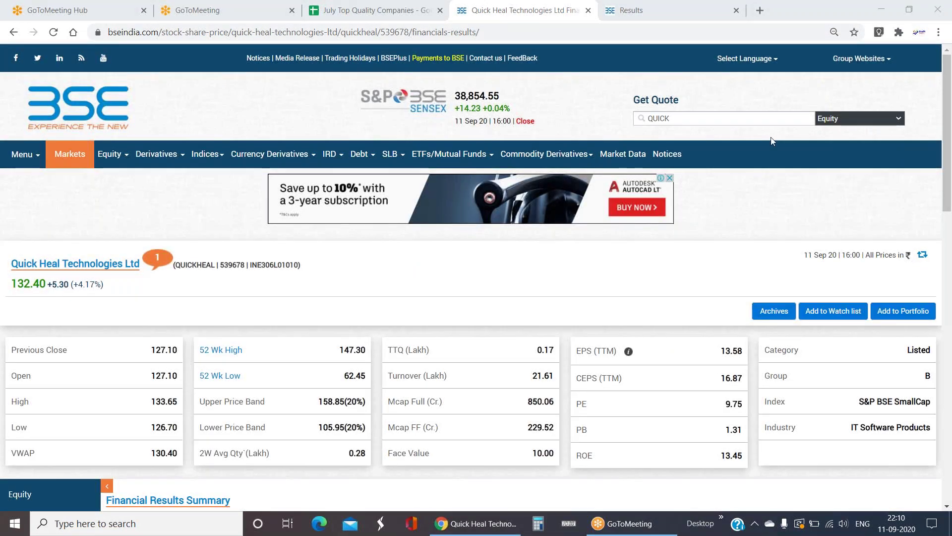
{"action": "left_click", "coordinate": [716, 117]}
{"action": "type", "text": "L"}
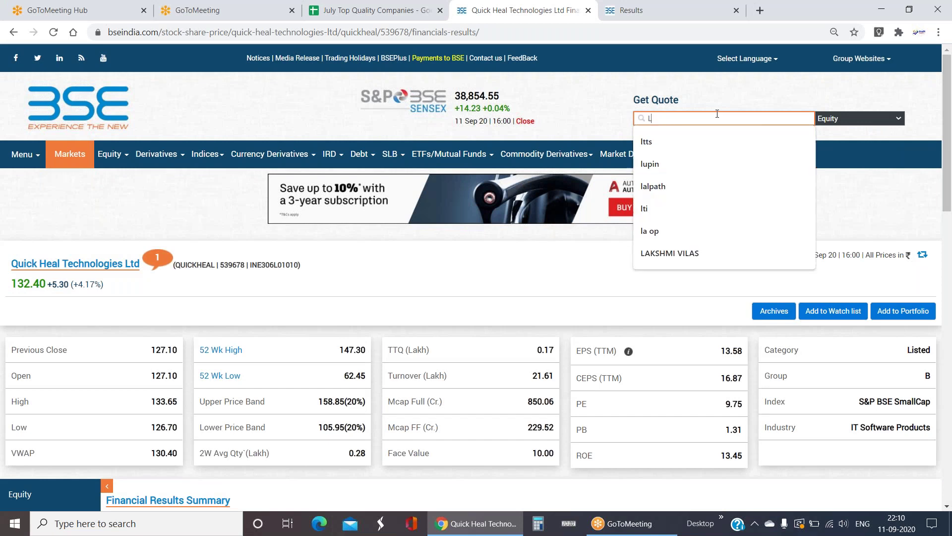
{"action": "type", "text": "ARSEN"}
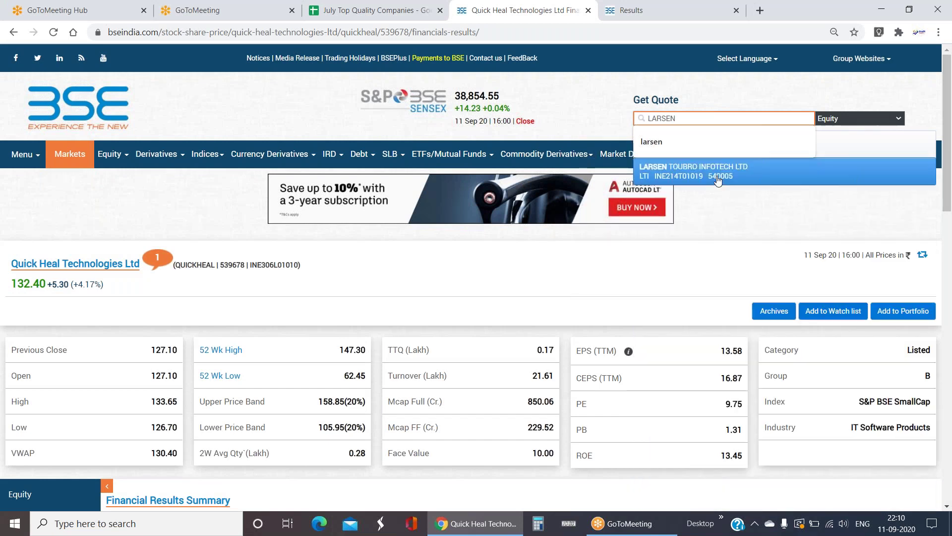
{"action": "left_click", "coordinate": [778, 157]}
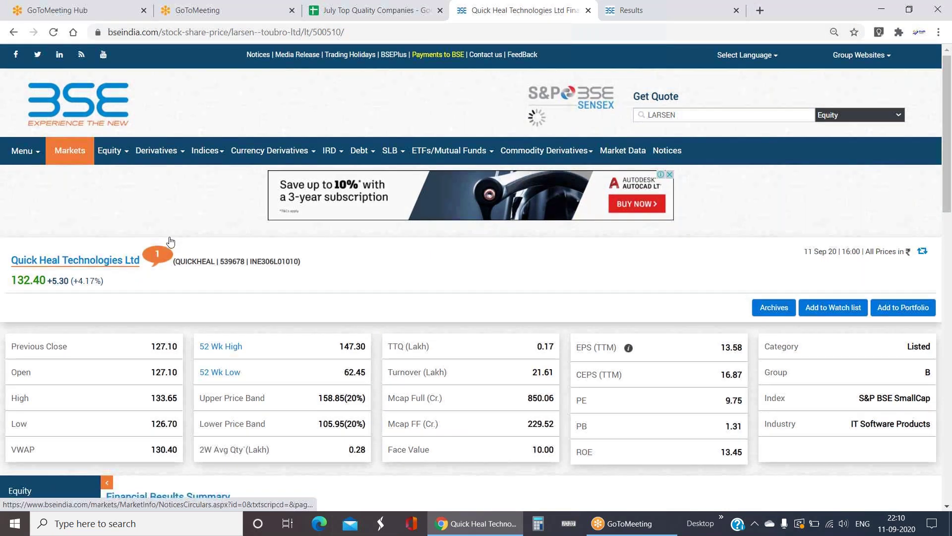
- Open Larsen & Toubro's 2020 consolidated results and select the Net Sales figure 14,54,523.60
{"action": "scroll", "coordinate": [170, 241], "scroll_direction": "down", "scroll_amount": 5}
{"action": "scroll", "coordinate": [170, 241], "scroll_direction": "up", "scroll_amount": 1}
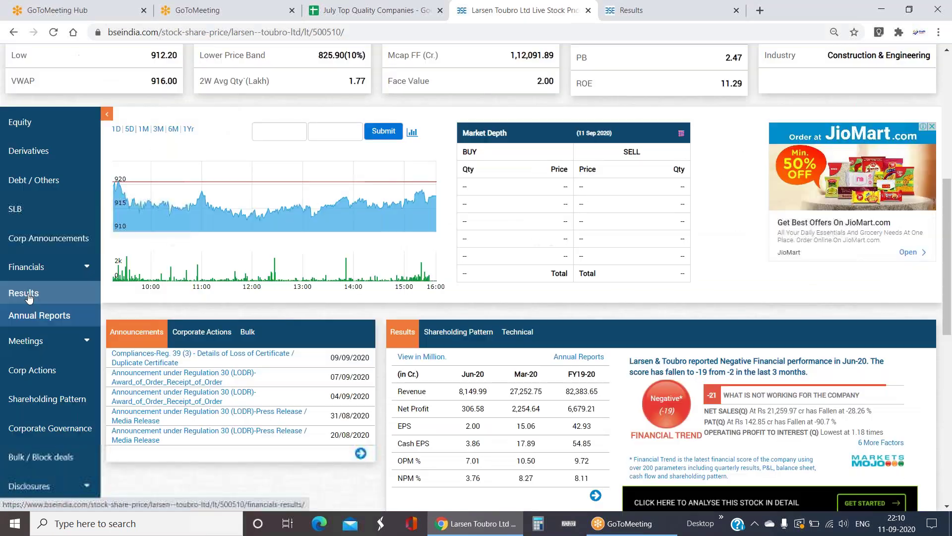
{"action": "left_click", "coordinate": [24, 234]}
{"action": "scroll", "coordinate": [24, 233], "scroll_direction": "down", "scroll_amount": 3}
{"action": "left_click", "coordinate": [315, 411]}
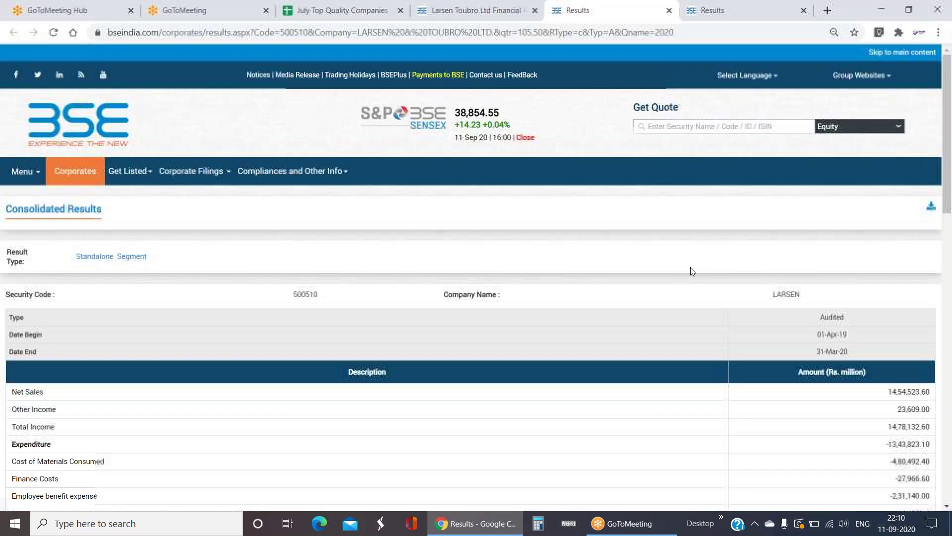
{"action": "scroll", "coordinate": [706, 306], "scroll_direction": "down", "scroll_amount": 3}
{"action": "left_click_drag", "start_coordinate": [11, 205], "coordinate": [912, 209]}
{"action": "left_click", "coordinate": [894, 225]}
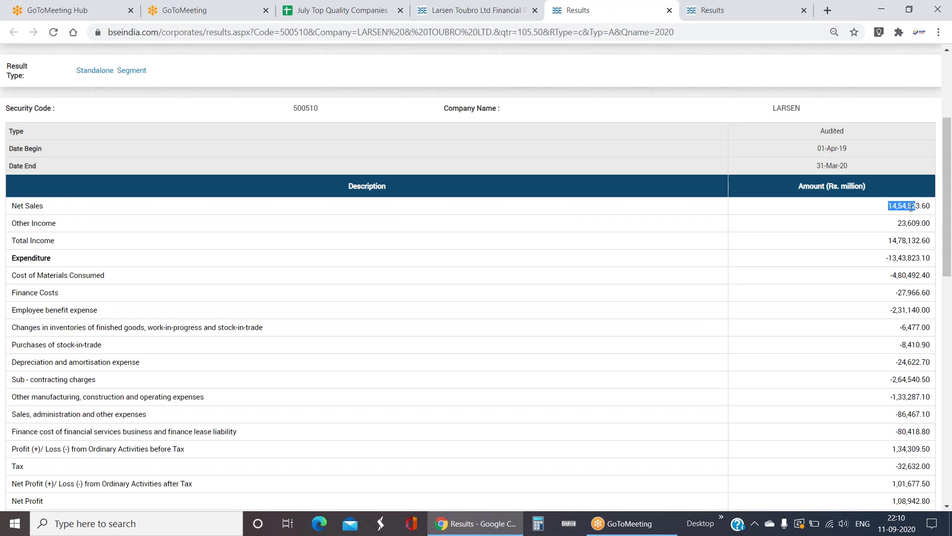
{"action": "left_click", "coordinate": [866, 204]}
{"action": "left_click_drag", "start_coordinate": [919, 208], "coordinate": [857, 217]}
{"action": "key", "text": "ctrl+c"}
- Paste the Net Sales figure into LT's Sales cell G5, then undo it to restore 82,383.65
{"action": "left_click", "coordinate": [286, 11]}
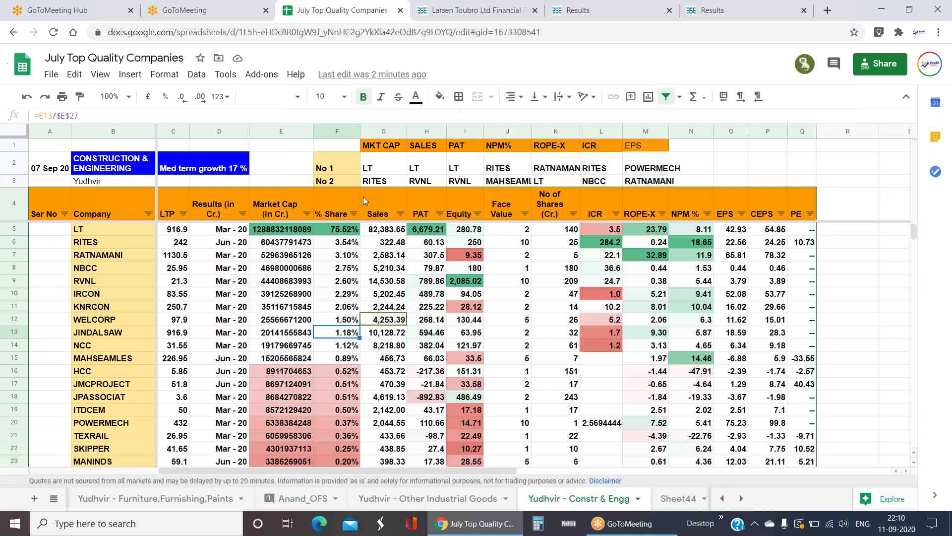
{"action": "left_click", "coordinate": [396, 230]}
{"action": "key", "text": "ctrl+v"}
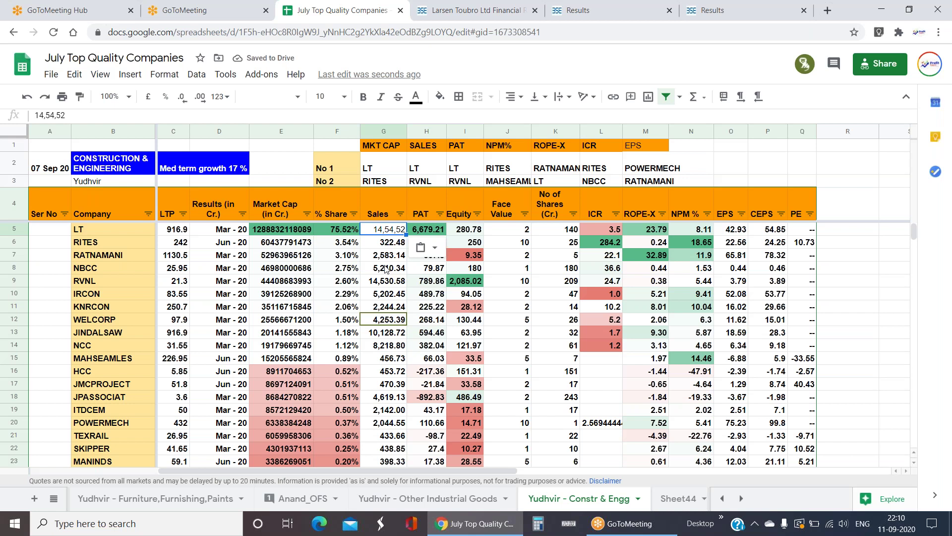
{"action": "left_click", "coordinate": [386, 268]}
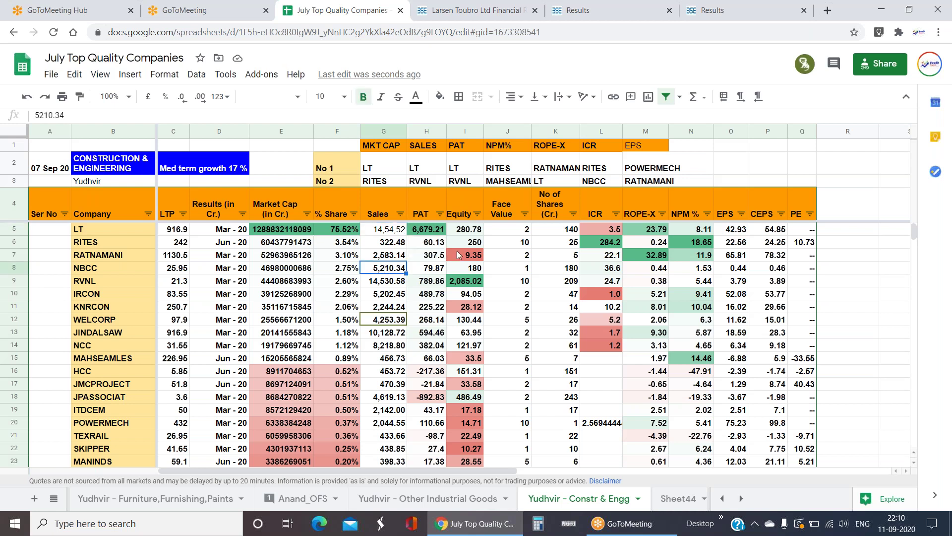
{"action": "key", "text": "ctrl+z"}
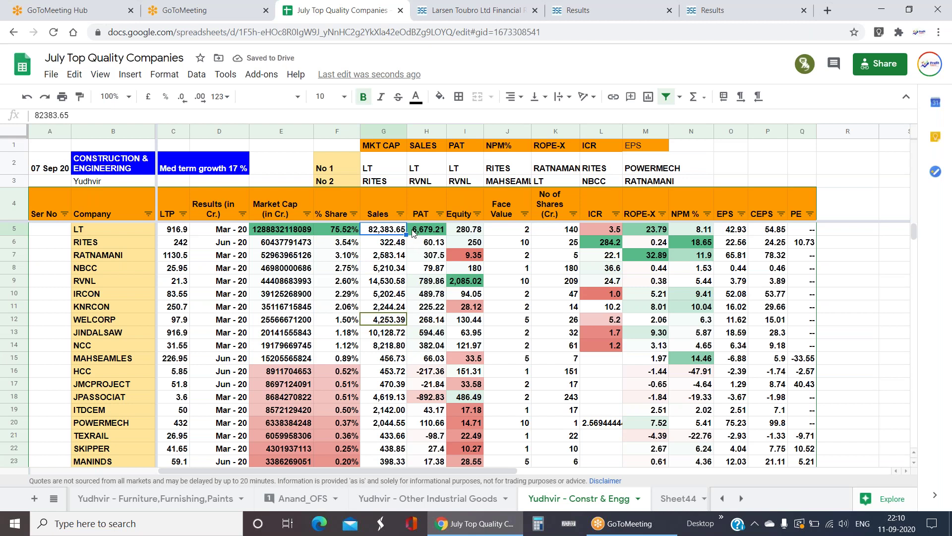
- Round the Sales values G5:G25 to whole numbers and enter 145452 as LT's Sales
{"action": "key", "text": "ctrl+shift+Down"}
{"action": "left_click", "coordinate": [183, 96]}
{"action": "left_click", "coordinate": [182, 97]}
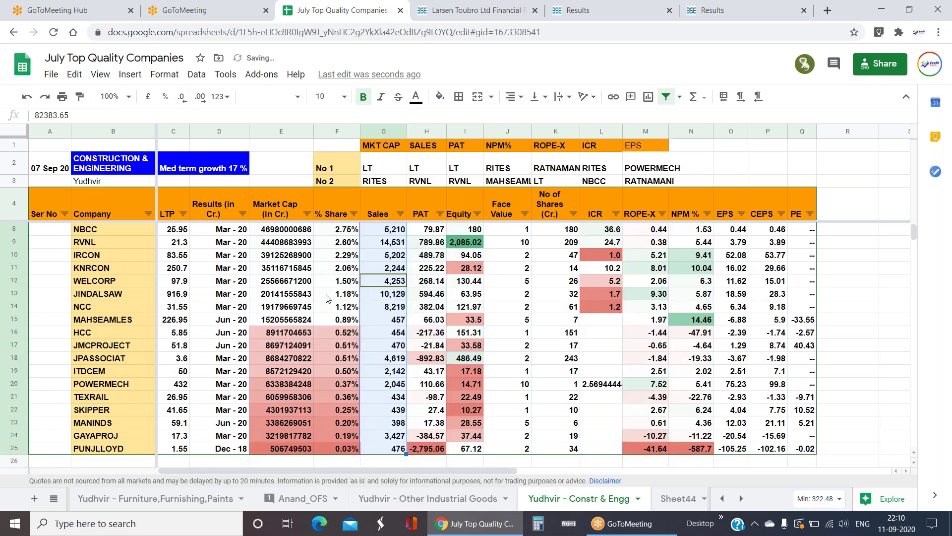
{"action": "scroll", "coordinate": [417, 308], "scroll_direction": "up", "scroll_amount": 1}
{"action": "left_click", "coordinate": [395, 233]}
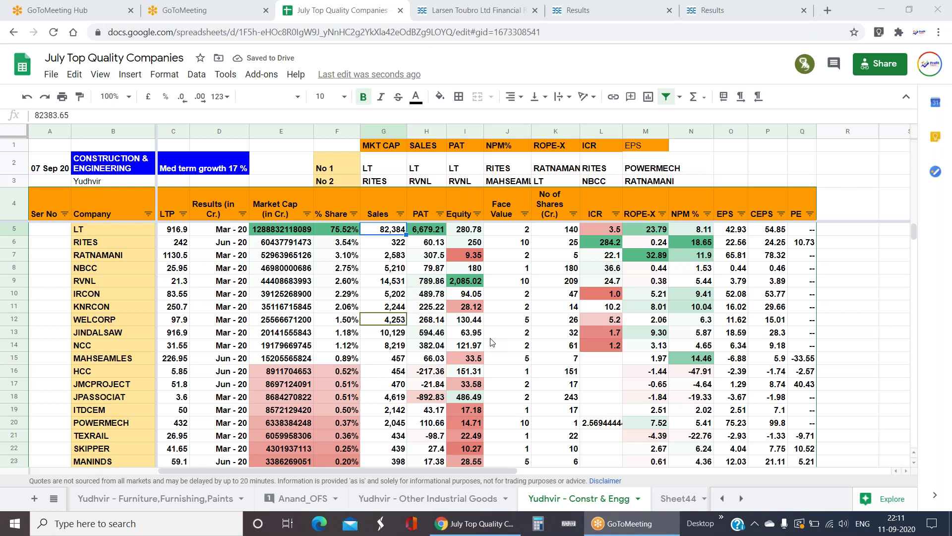
{"action": "type", "text": "145452"}
{"action": "key", "text": "Tab"}
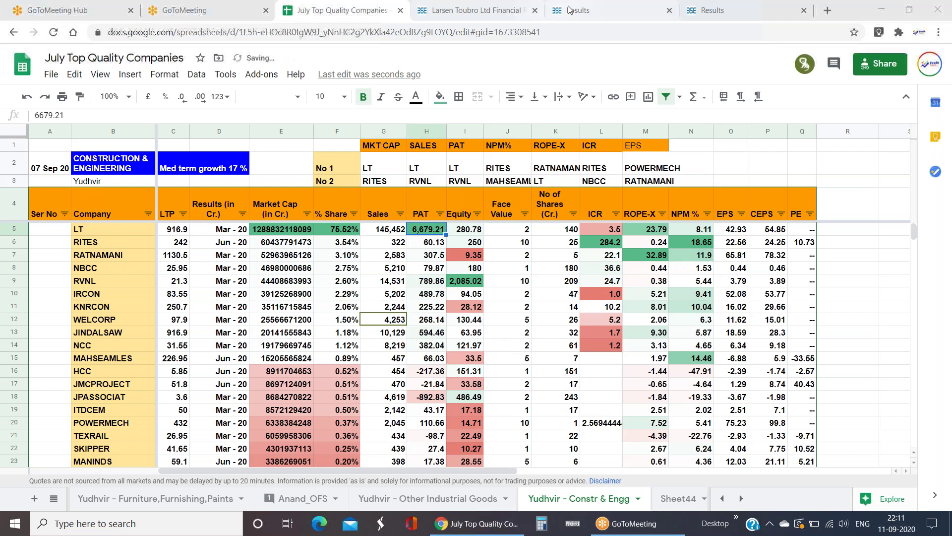
{"action": "left_click", "coordinate": [570, 11]}
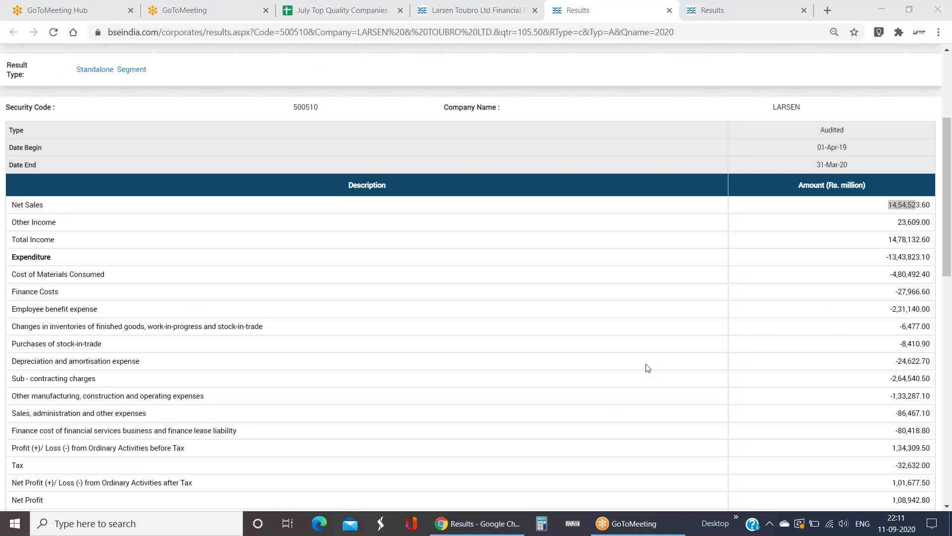
- Remove both decimals from LT's new PAT figure of 10,894
{"action": "scroll", "coordinate": [647, 368], "scroll_direction": "down", "scroll_amount": 6}
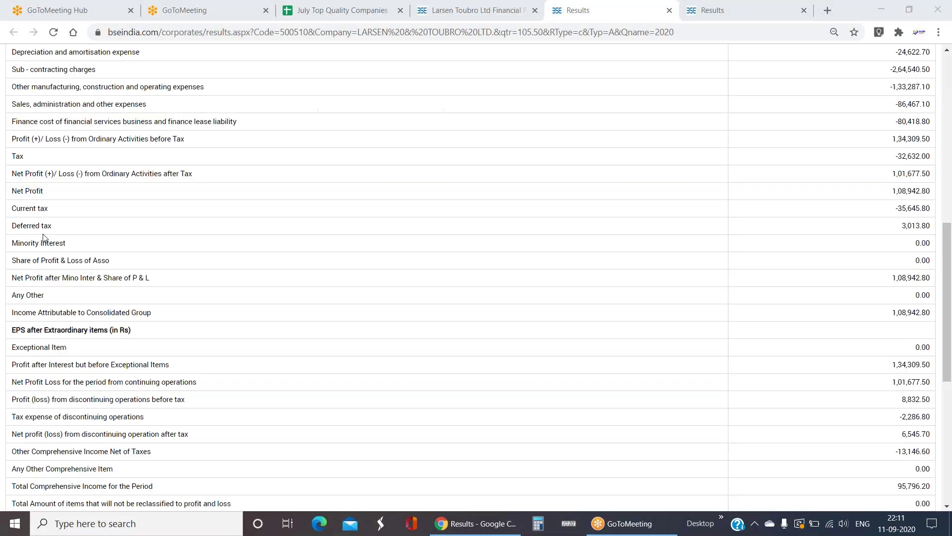
{"action": "key", "text": "ctrl+1"}
{"action": "key", "text": "ctrl+3"}
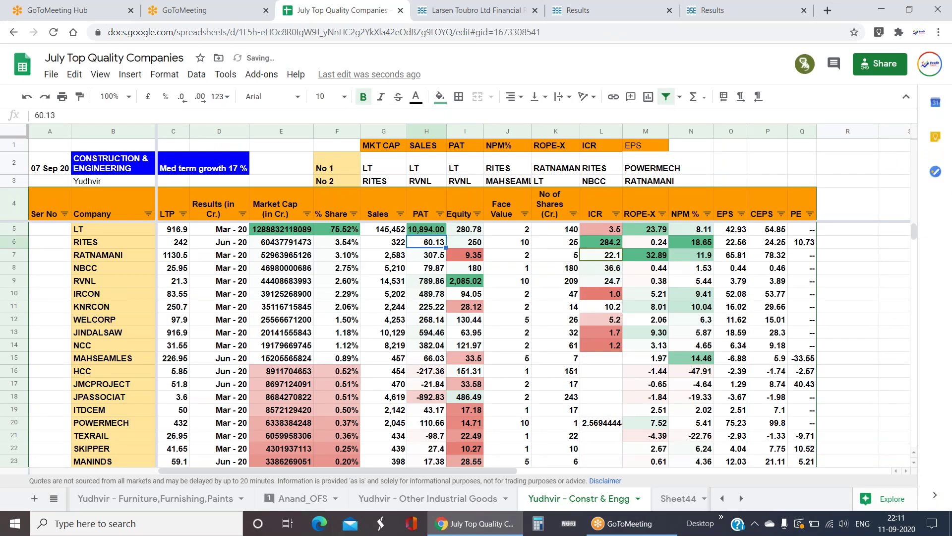
{"action": "key", "text": "Up"}
{"action": "left_click", "coordinate": [182, 97]}
{"action": "left_click", "coordinate": [182, 97]}
{"action": "left_click", "coordinate": [363, 272]}
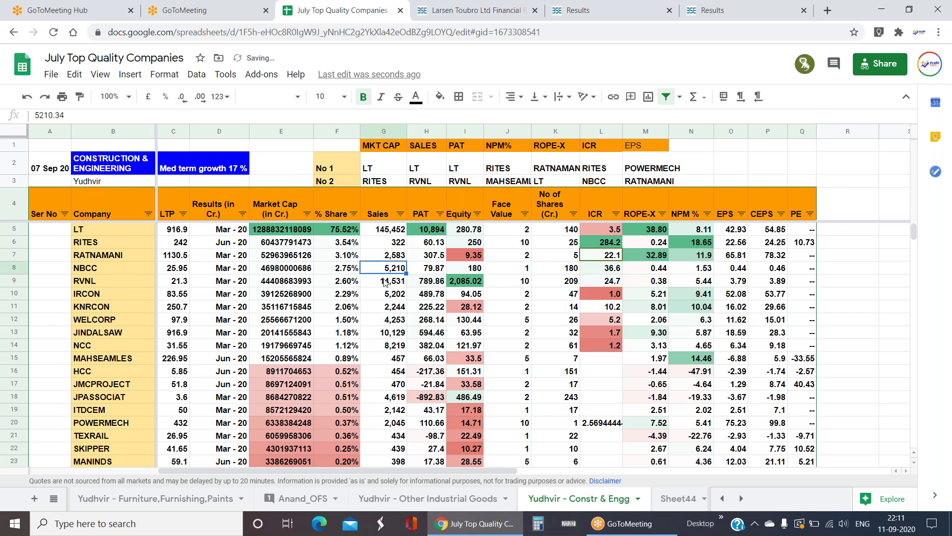
{"action": "left_click", "coordinate": [426, 298]}
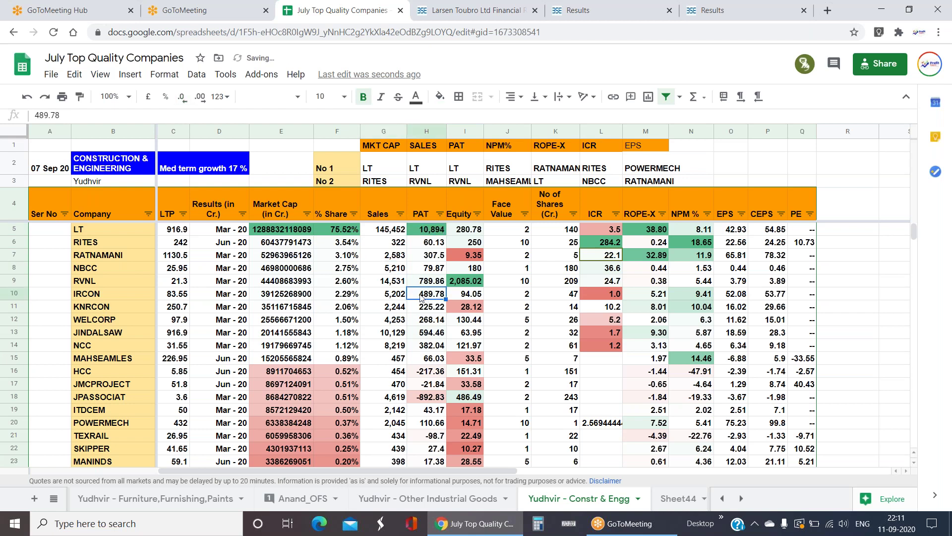
{"action": "left_click", "coordinate": [395, 233]}
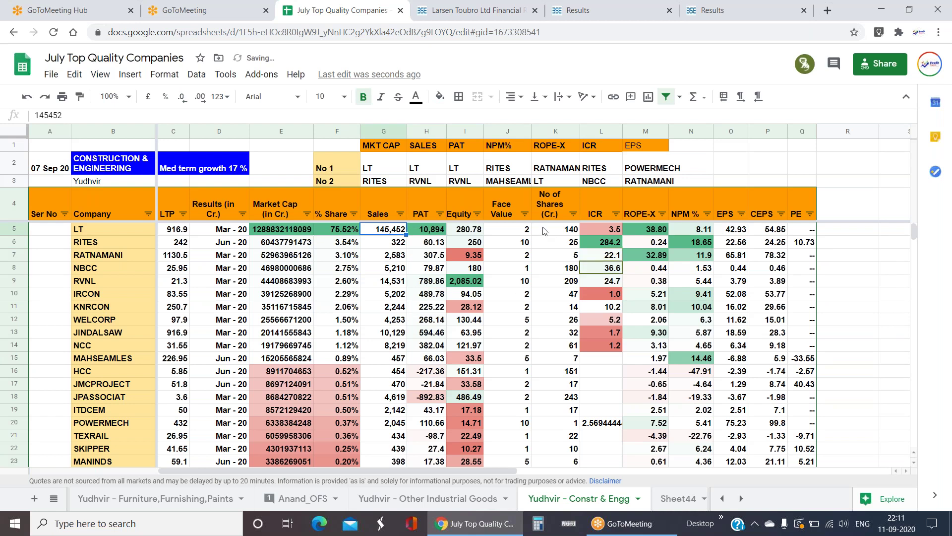
{"action": "left_click", "coordinate": [616, 232]}
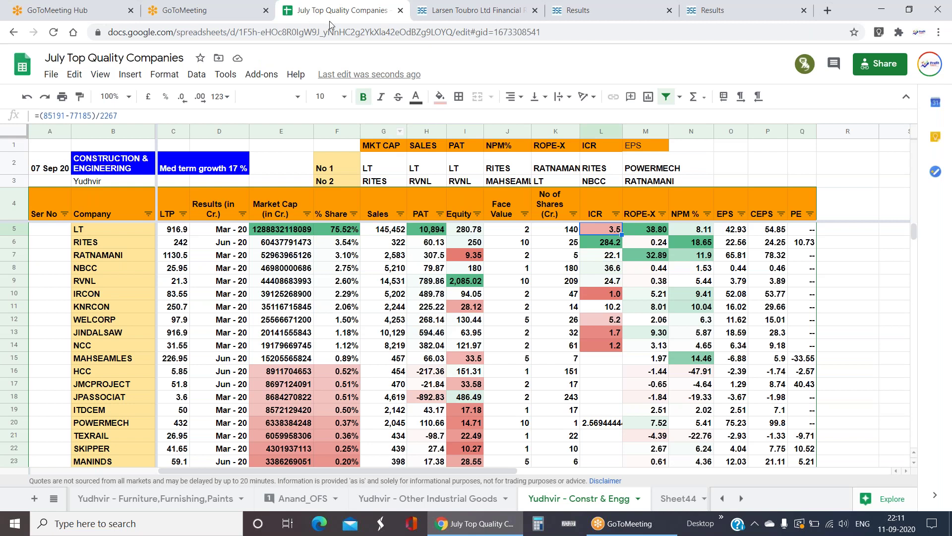
- Look up LT's BSE results and replace the sales figure in the L5 ICR formula with 145452
{"action": "left_click", "coordinate": [595, 10]}
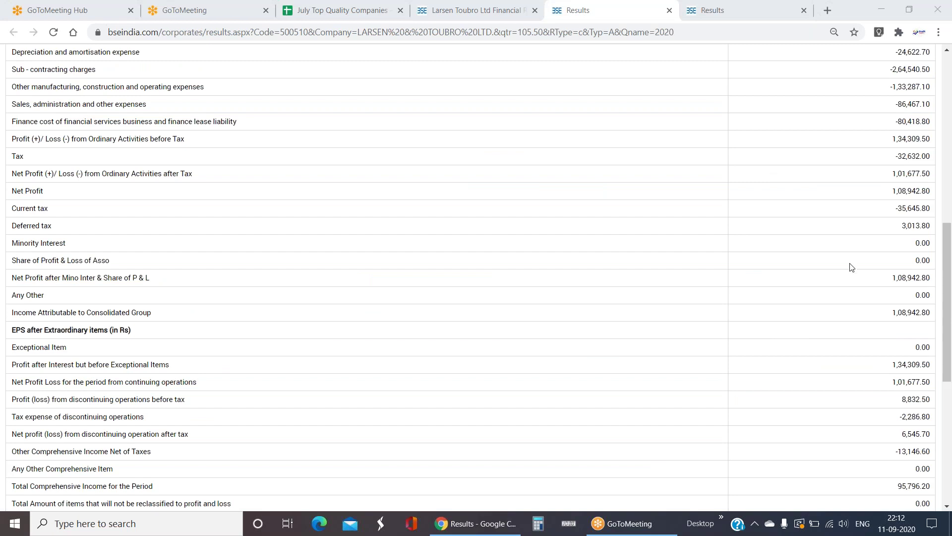
{"action": "scroll", "coordinate": [892, 247], "scroll_direction": "up", "scroll_amount": 8}
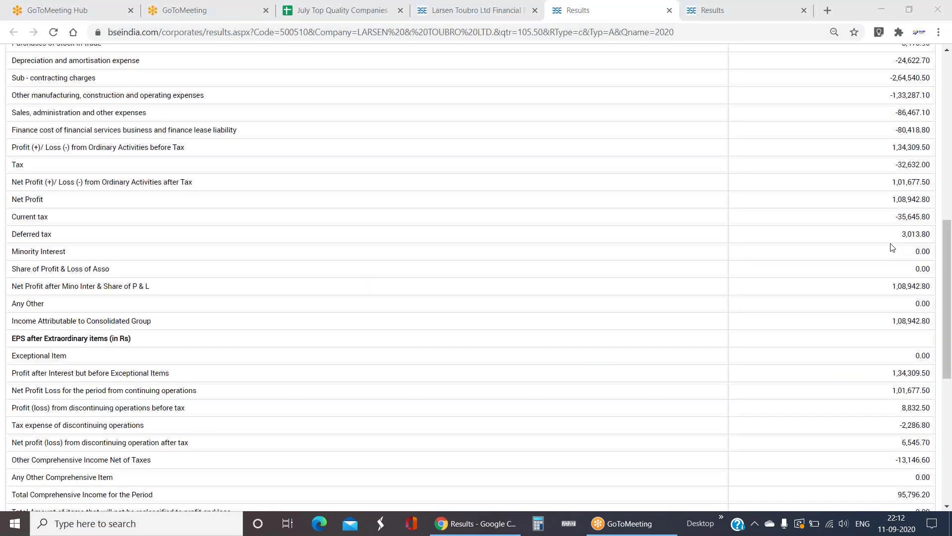
{"action": "left_click_drag", "start_coordinate": [888, 268], "coordinate": [915, 270]}
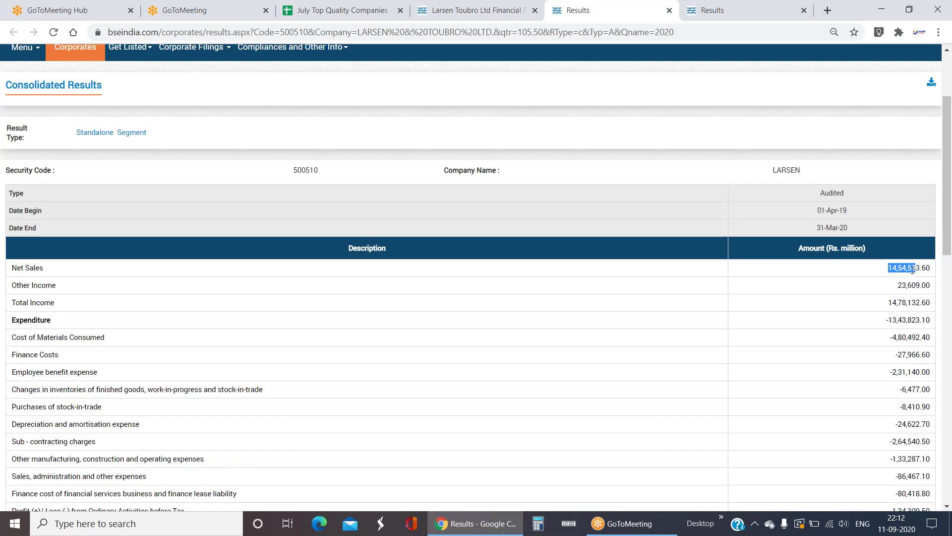
{"action": "left_click", "coordinate": [298, 12]}
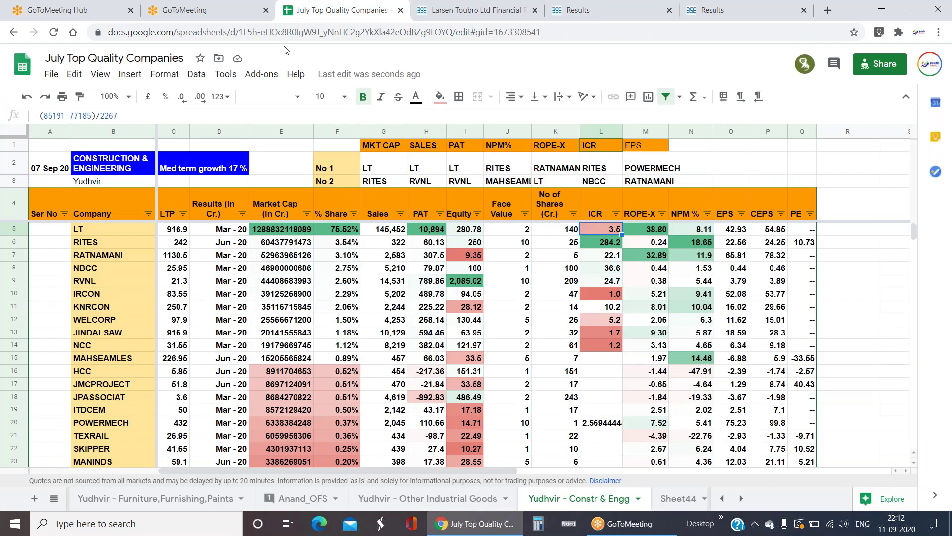
{"action": "key", "text": "F2"}
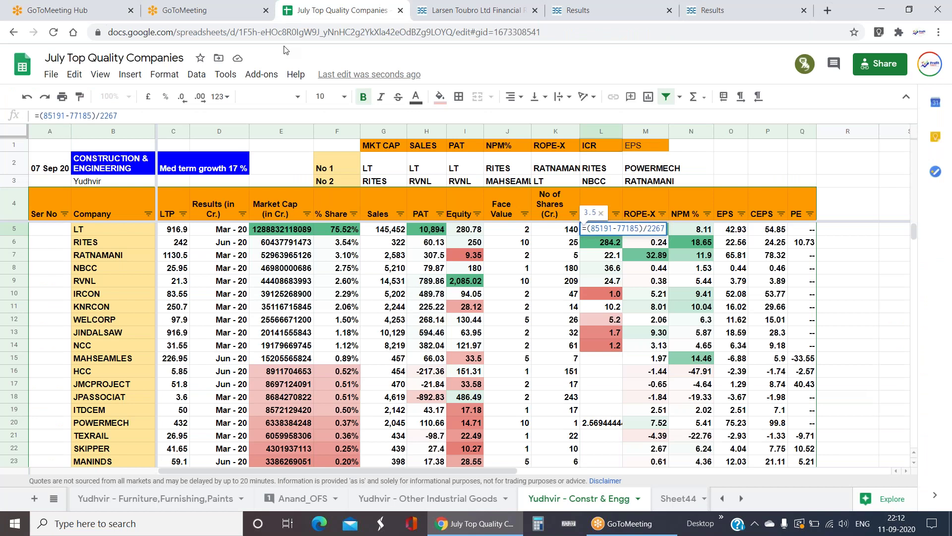
{"action": "key", "text": "Left"}
{"action": "key", "text": "Left"}
{"action": "key", "text": "Left"}
{"action": "key", "text": "BackSpace"}
{"action": "key", "text": "BackSpace"}
{"action": "key", "text": "BackSpace"}
{"action": "key", "text": "BackSpace"}
{"action": "key", "text": "BackSpace"}
{"action": "type", "text": "145452"}
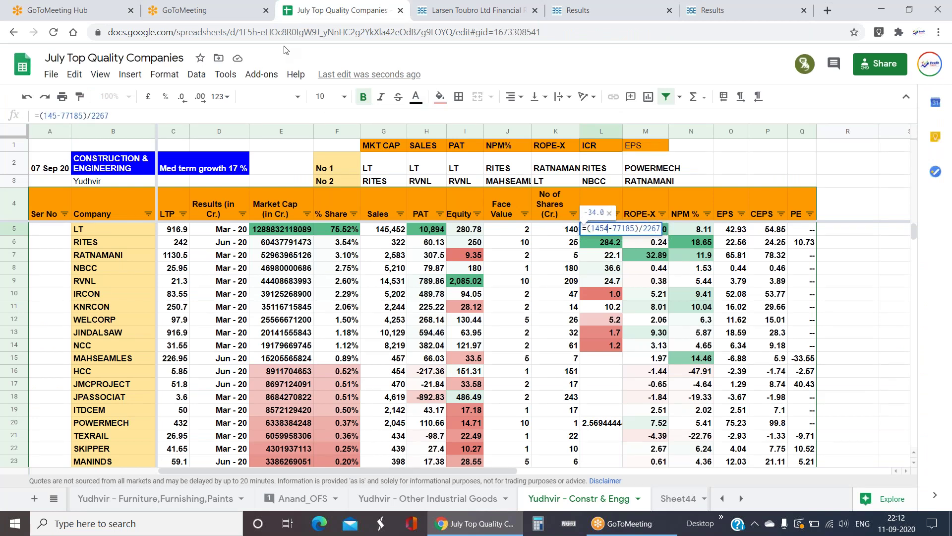
- Replace the old expenditure 77185 in the formula with the BSE Expenditure figure 134382
{"action": "key", "text": "BackSpace"}
{"action": "key", "text": "BackSpace"}
{"action": "key", "text": "BackSpace"}
{"action": "key", "text": "BackSpace"}
{"action": "key", "text": "BackSpace"}
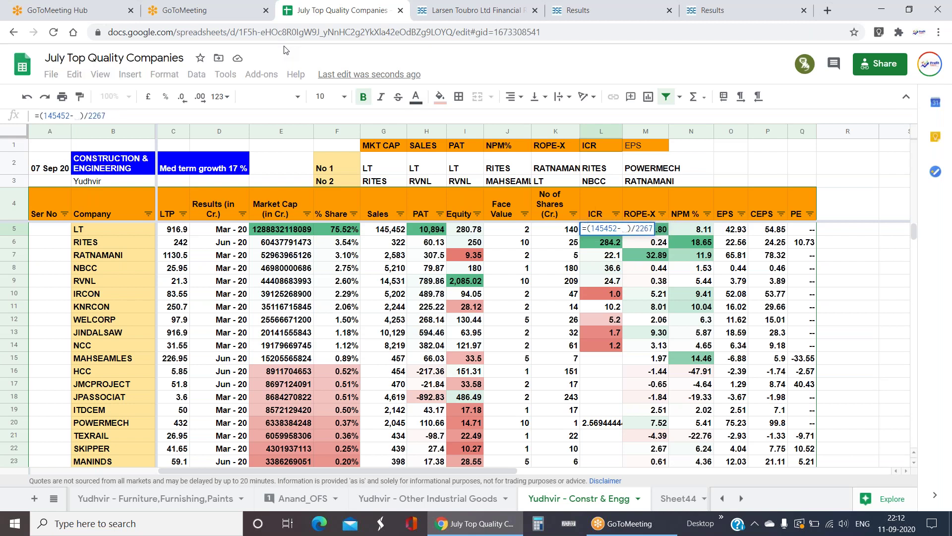
{"action": "key", "text": "ctrl+Tab"}
{"action": "key", "text": "ctrl+Tab"}
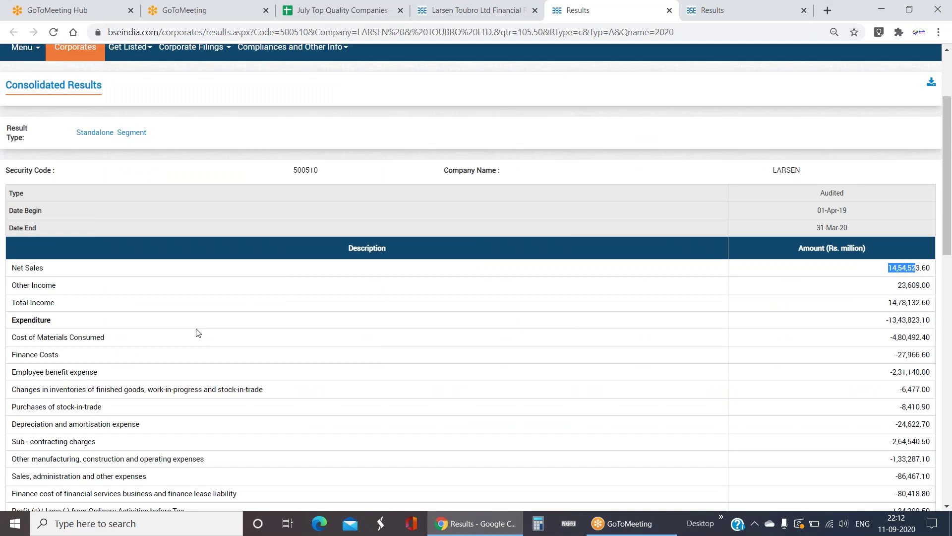
{"action": "scroll", "coordinate": [197, 332], "scroll_direction": "down", "scroll_amount": 1}
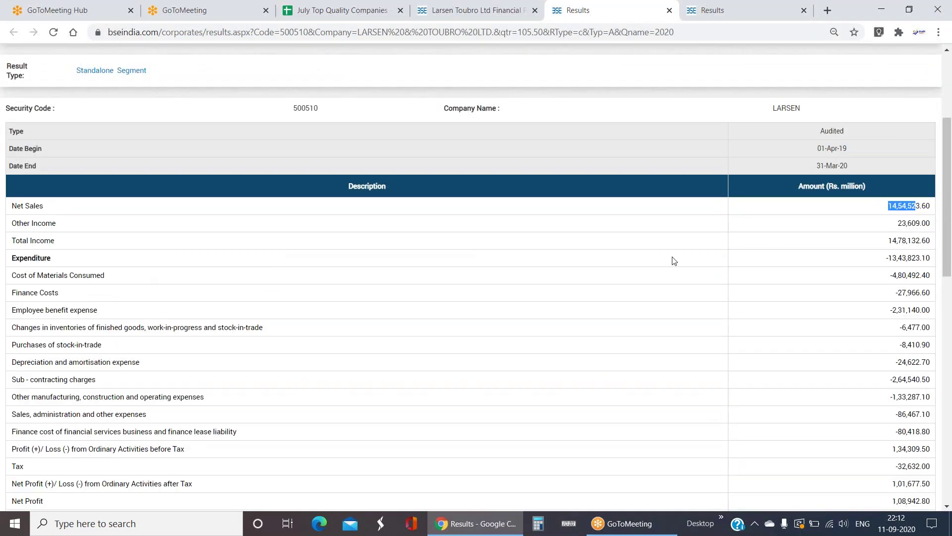
{"action": "left_click_drag", "start_coordinate": [889, 258], "coordinate": [917, 258]}
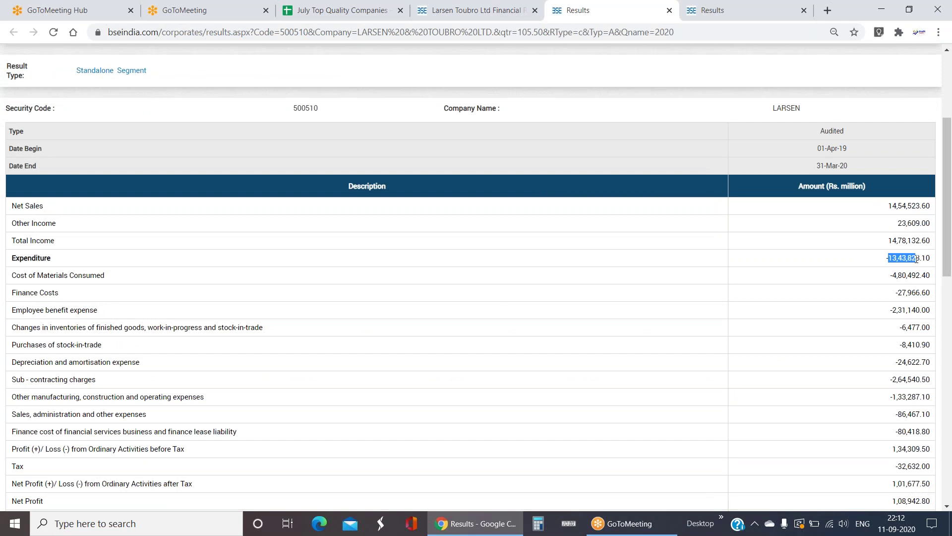
{"action": "key", "text": "ctrl+Tab"}
{"action": "key", "text": "ctrl+Tab"}
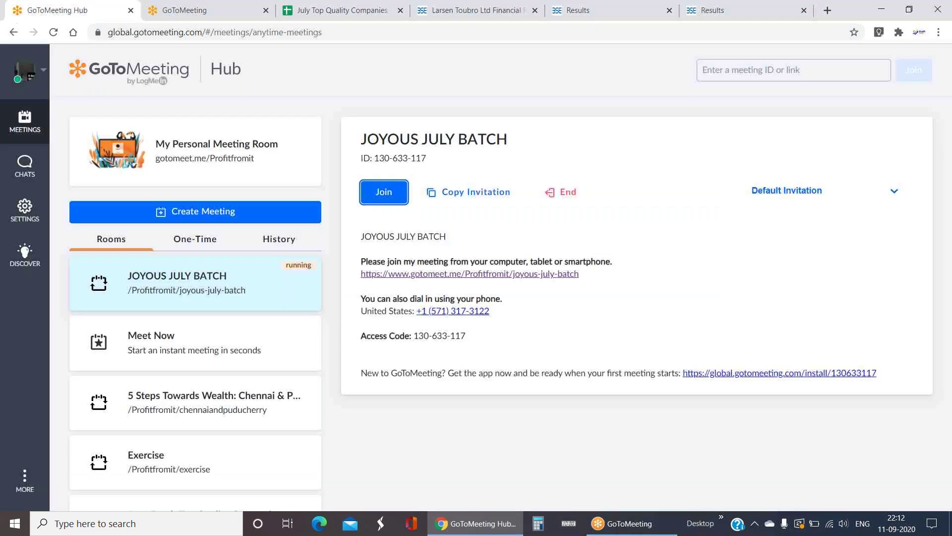
{"action": "key", "text": "ctrl+Tab"}
{"action": "key", "text": "ctrl+Tab"}
{"action": "key", "text": "ctrl+Tab"}
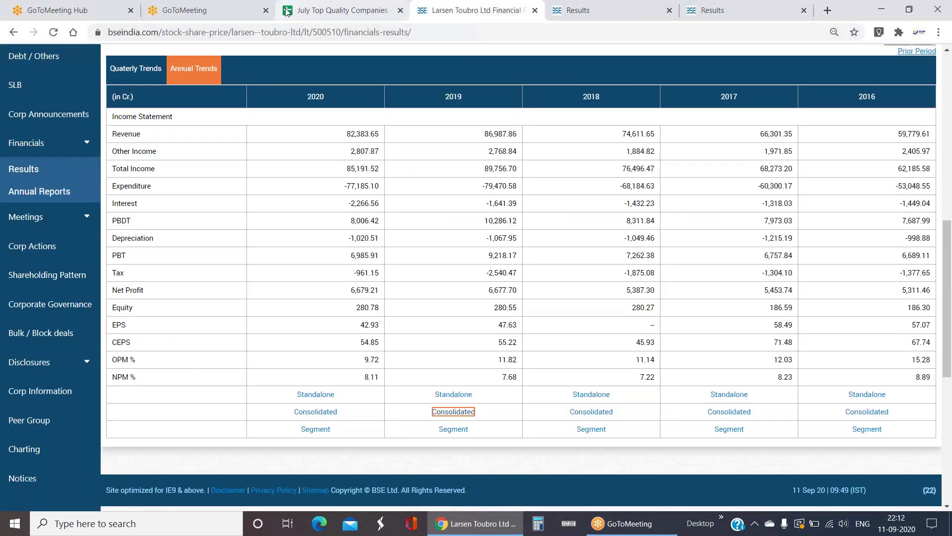
{"action": "key", "text": "ctrl+shift+Tab"}
{"action": "type", "text": "382"}
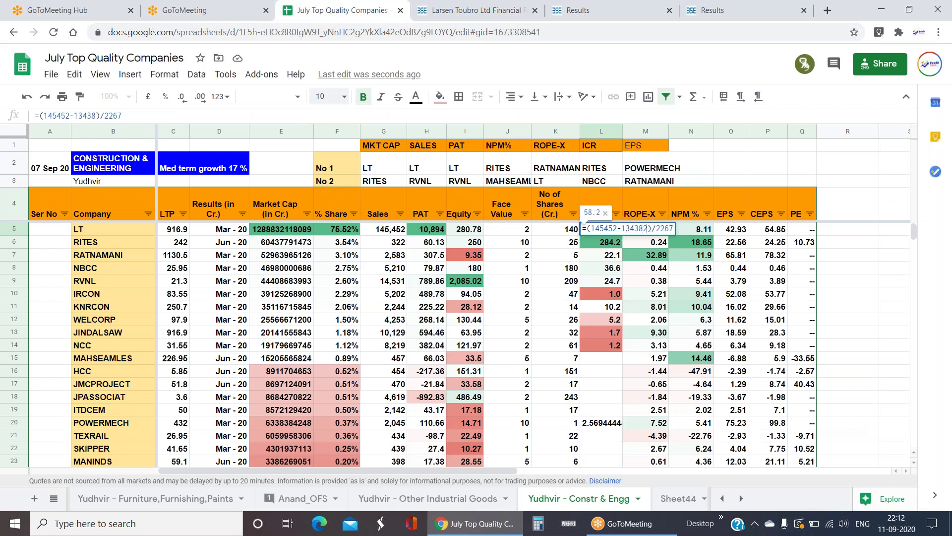
{"action": "key", "text": "BackSpace"}
{"action": "key", "text": "BackSpace"}
{"action": "key", "text": "BackSpace"}
{"action": "key", "text": "ctrl+Tab"}
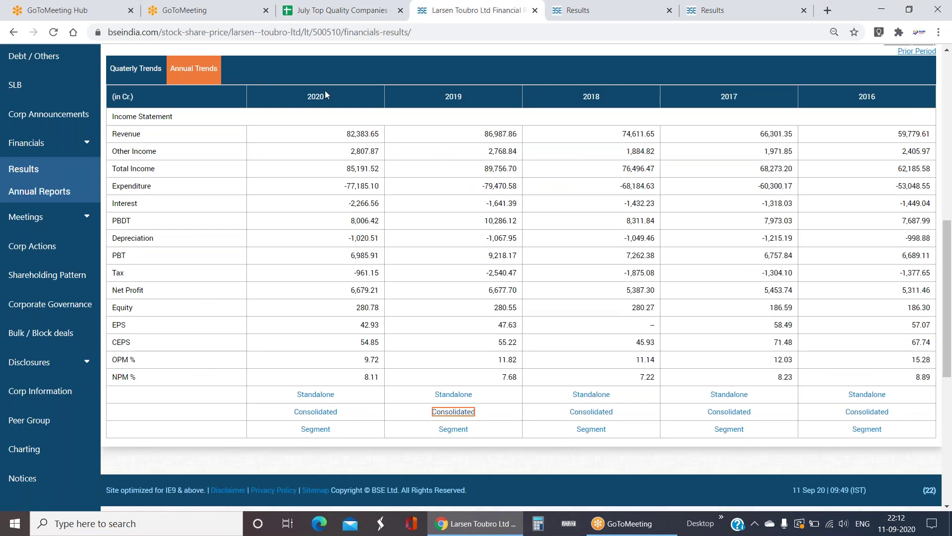
{"action": "key", "text": "ctrl+Tab"}
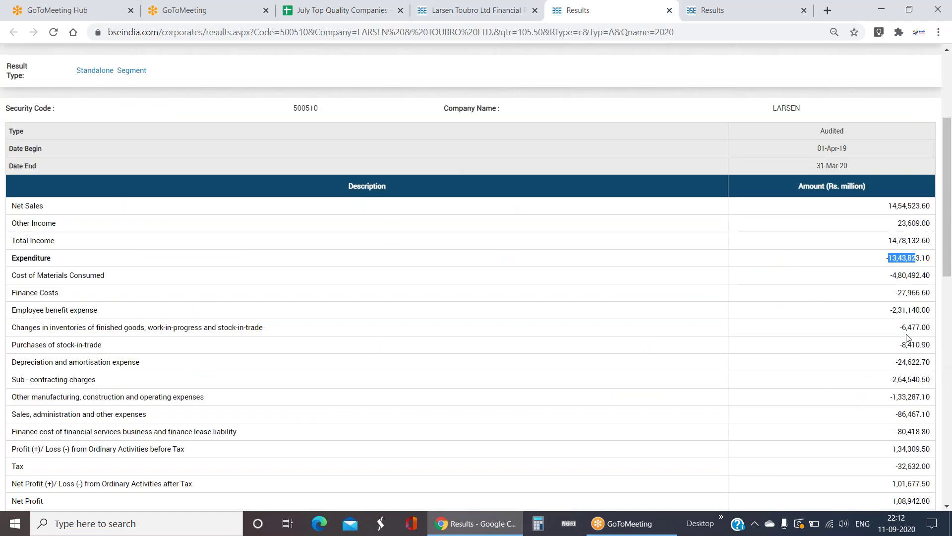
{"action": "left_click_drag", "start_coordinate": [897, 293], "coordinate": [920, 293]}
{"action": "key", "text": "ctrl+Tab"}
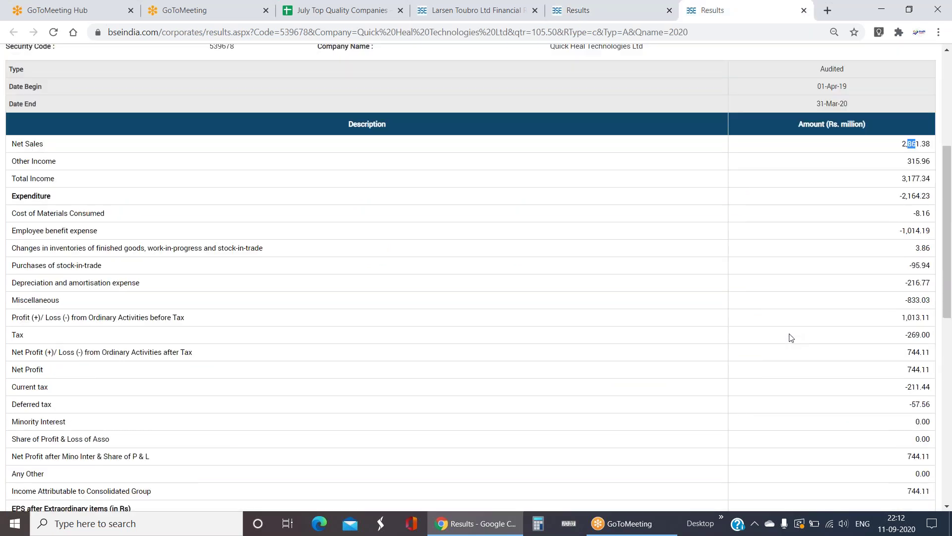
{"action": "key", "text": "ctrl+Tab"}
{"action": "key", "text": "ctrl+Tab"}
{"action": "key", "text": "ctrl+Tab"}
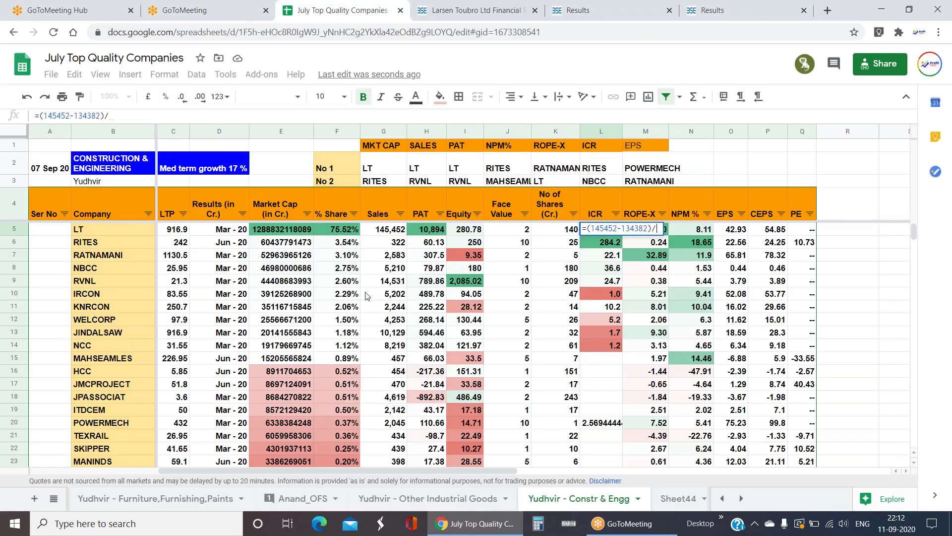
{"action": "type", "text": "2897"}
{"action": "key", "text": "Return"}
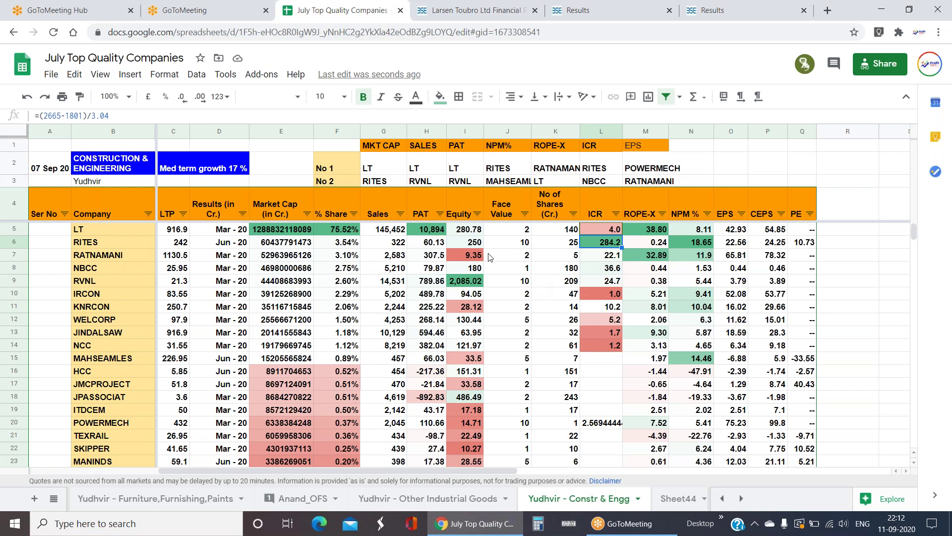
- Compare LT's revised ICR of 4.0 with the other companies' ICR values
{"action": "left_click_drag", "start_coordinate": [406, 235], "coordinate": [603, 237]}
{"action": "left_click", "coordinate": [604, 234]}
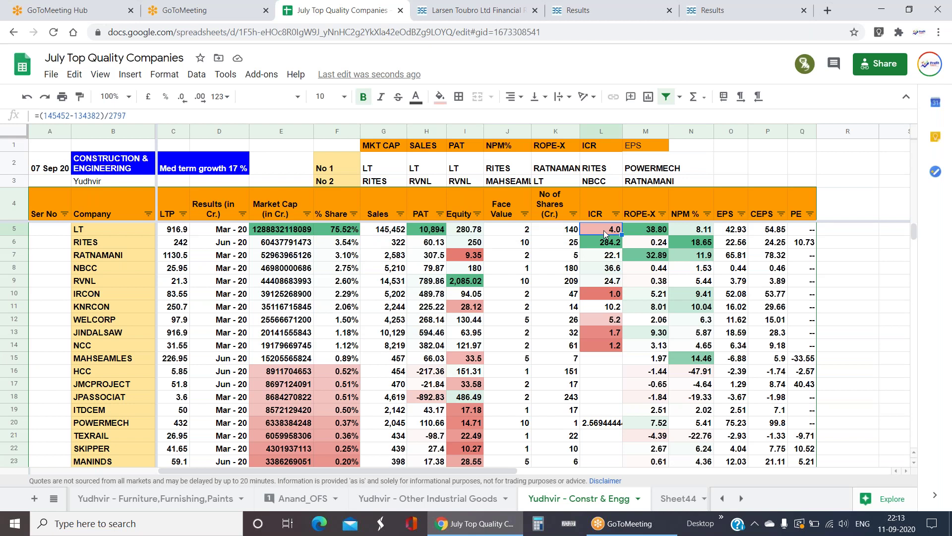
{"action": "left_click_drag", "start_coordinate": [615, 243], "coordinate": [619, 349]}
{"action": "left_click", "coordinate": [617, 230]}
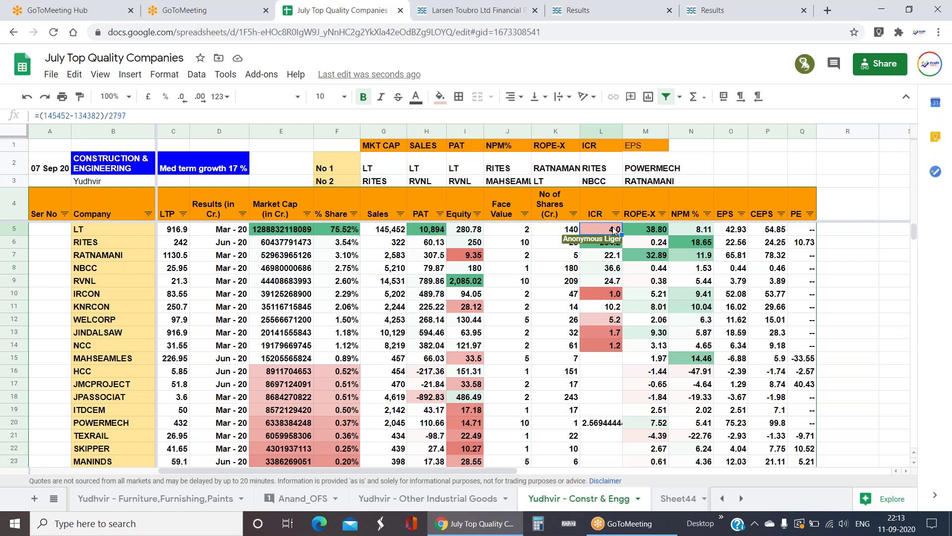
{"action": "left_click", "coordinate": [615, 294]}
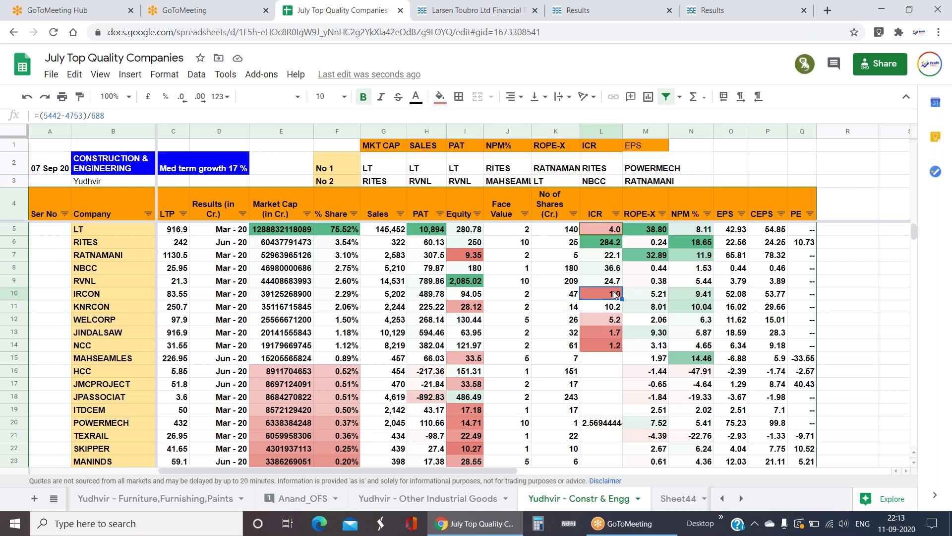
{"action": "left_click", "coordinate": [606, 230]}
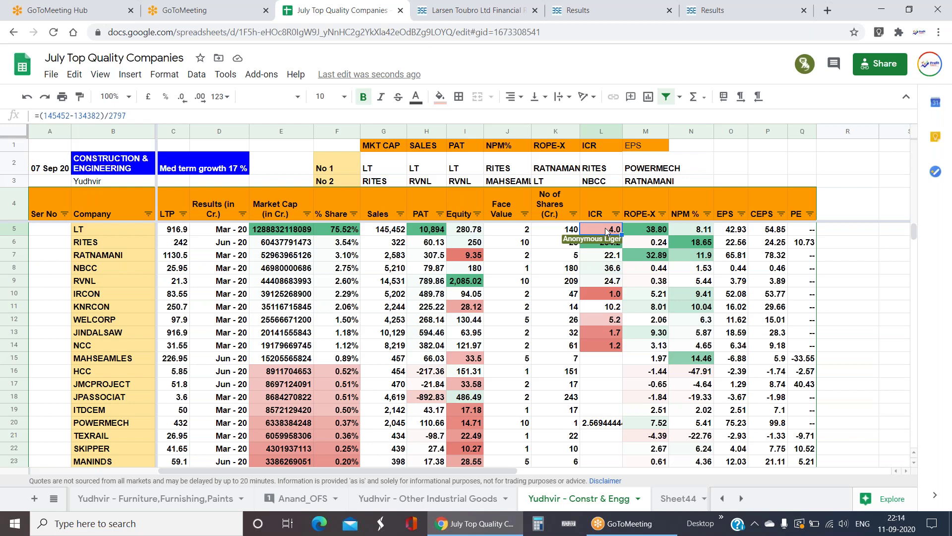
{"action": "left_click", "coordinate": [614, 280]}
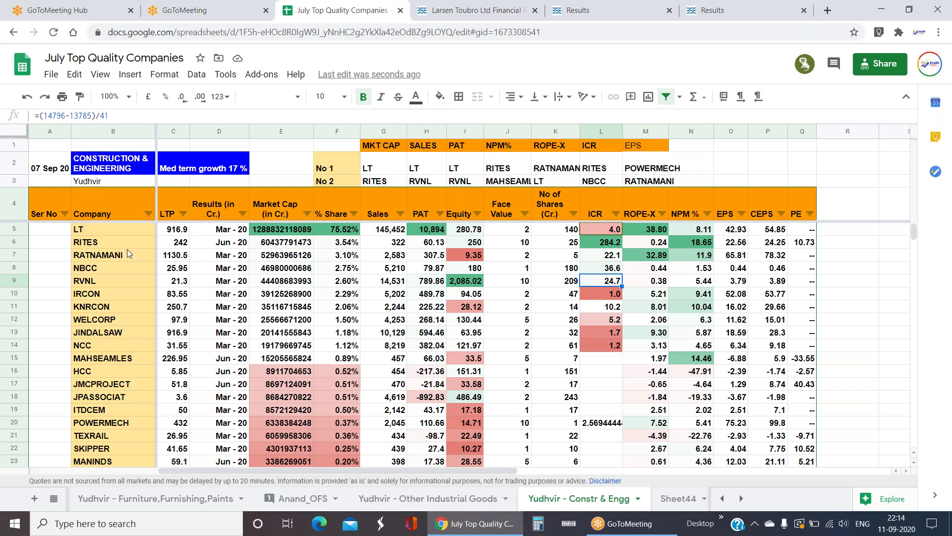
{"action": "left_click_drag", "start_coordinate": [110, 231], "coordinate": [732, 228]}
{"action": "left_click_drag", "start_coordinate": [109, 243], "coordinate": [734, 255]}
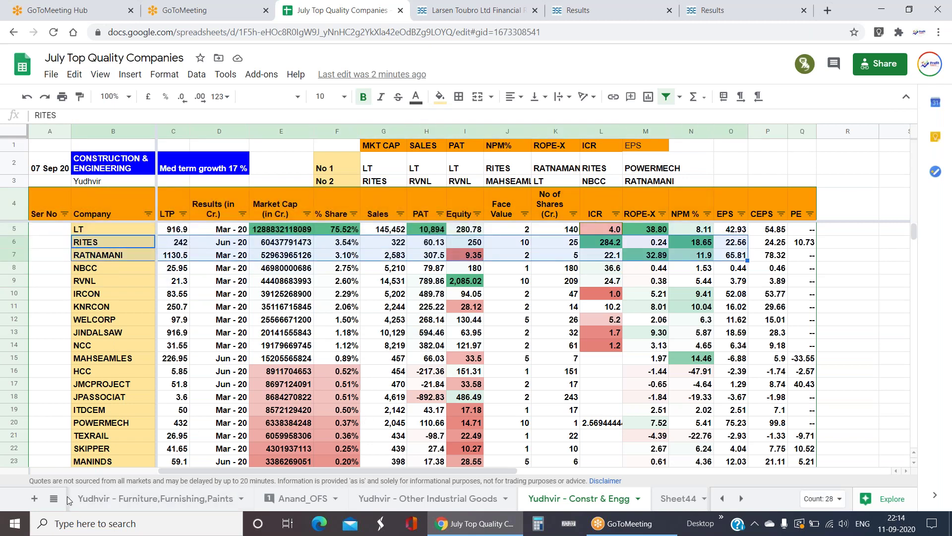
- Follow the Furniture,Furnishing,Paints link from Demanding Industries and inspect KANSAINER's market cap formula
{"action": "left_click", "coordinate": [54, 498]}
{"action": "scroll", "coordinate": [109, 426], "scroll_direction": "up", "scroll_amount": 3}
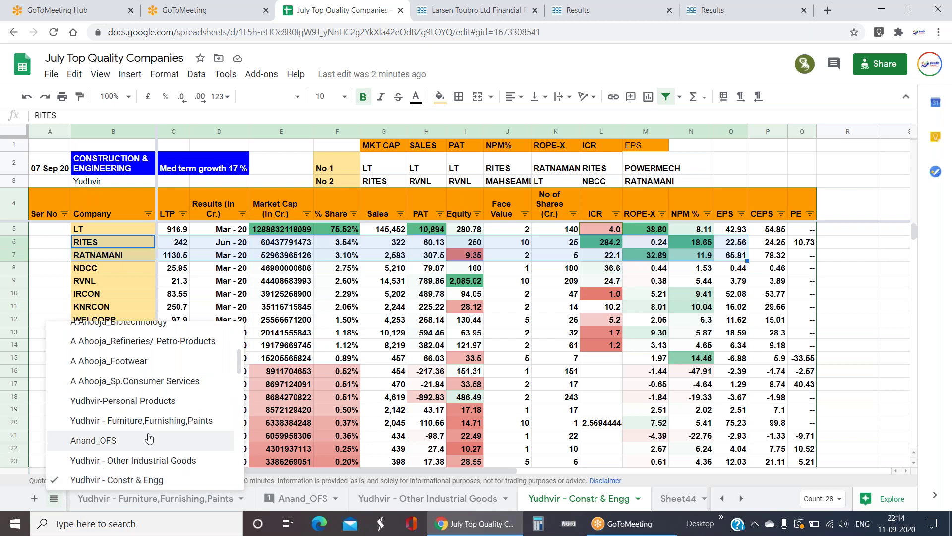
{"action": "left_click", "coordinate": [126, 335]}
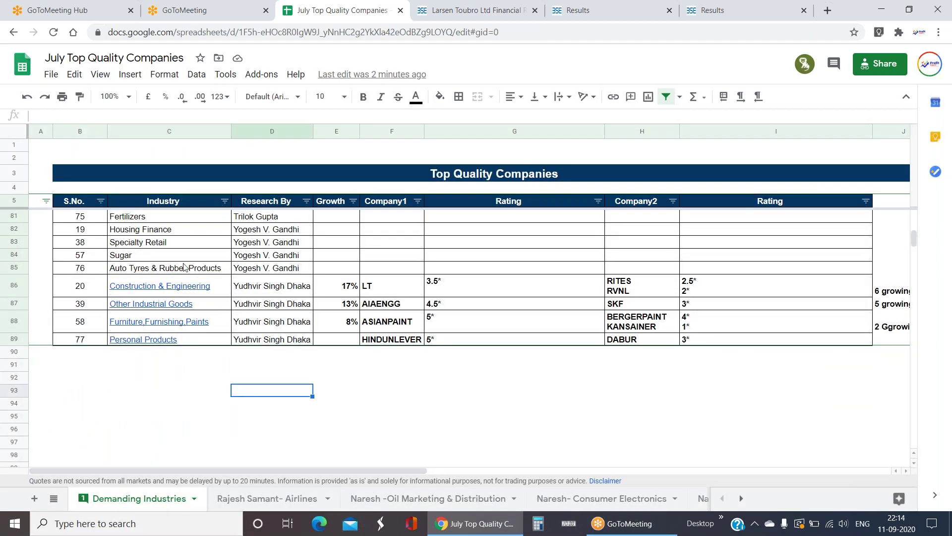
{"action": "left_click", "coordinate": [162, 329]}
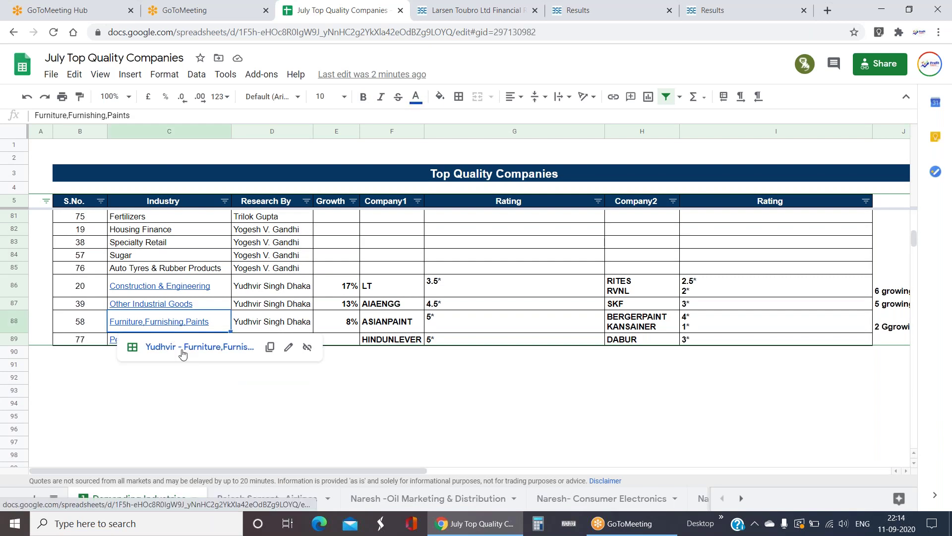
{"action": "left_click", "coordinate": [183, 347]}
{"action": "left_click", "coordinate": [341, 263]}
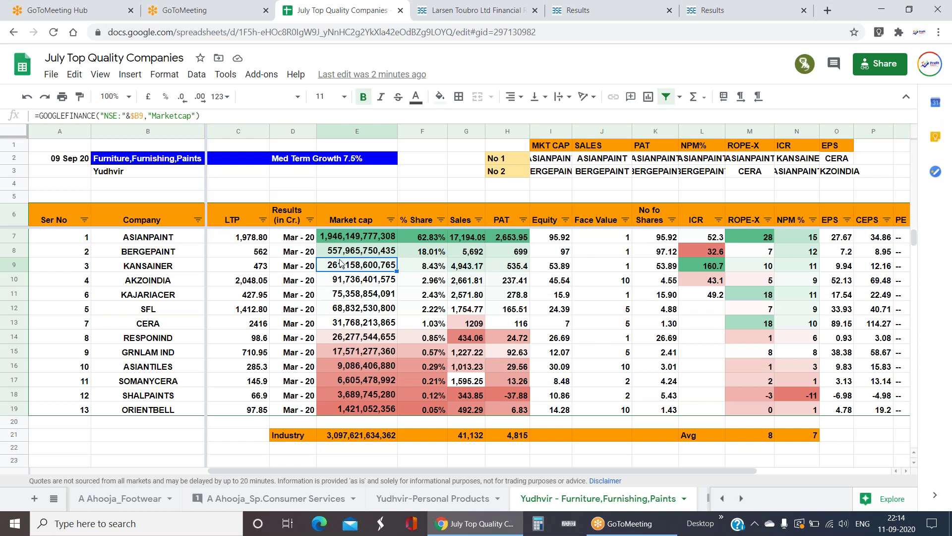
{"action": "left_click", "coordinate": [350, 283]}
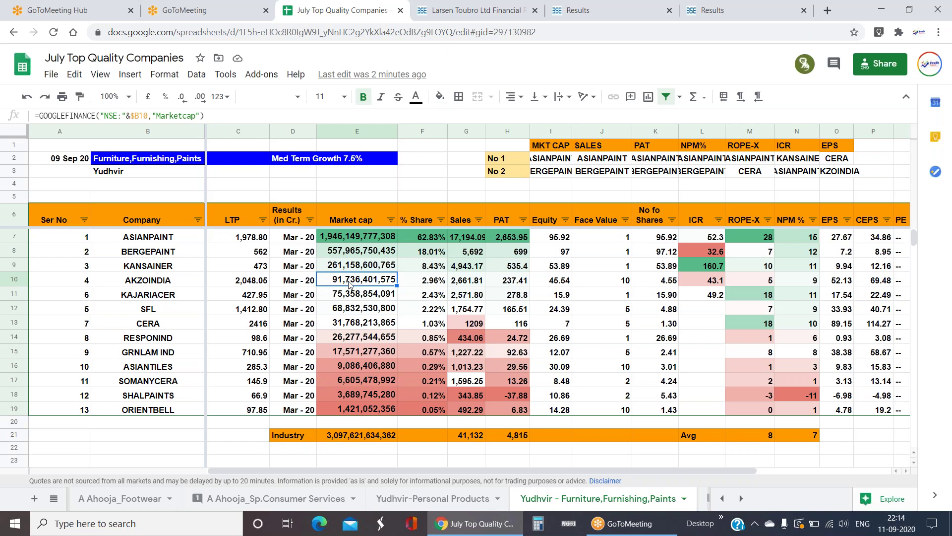
{"action": "left_click", "coordinate": [369, 325]}
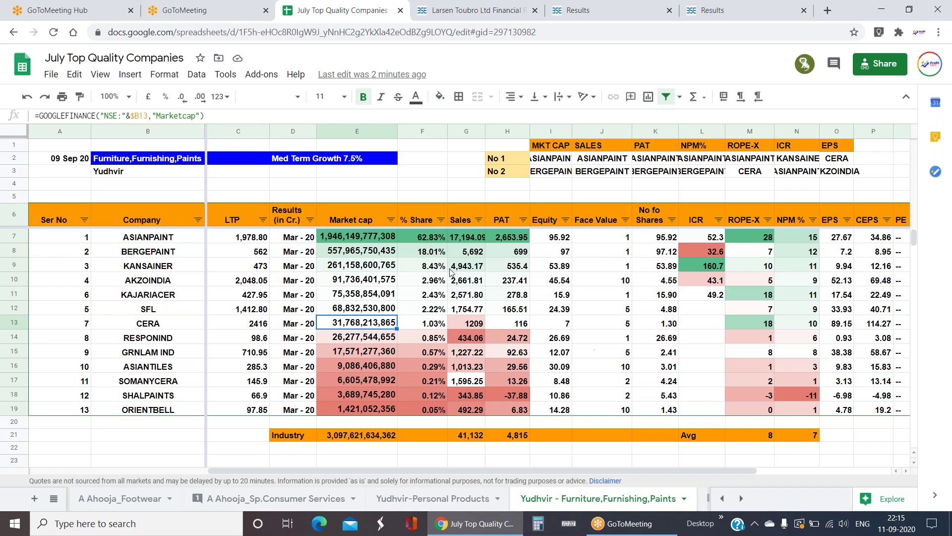
{"action": "left_click", "coordinate": [365, 297]}
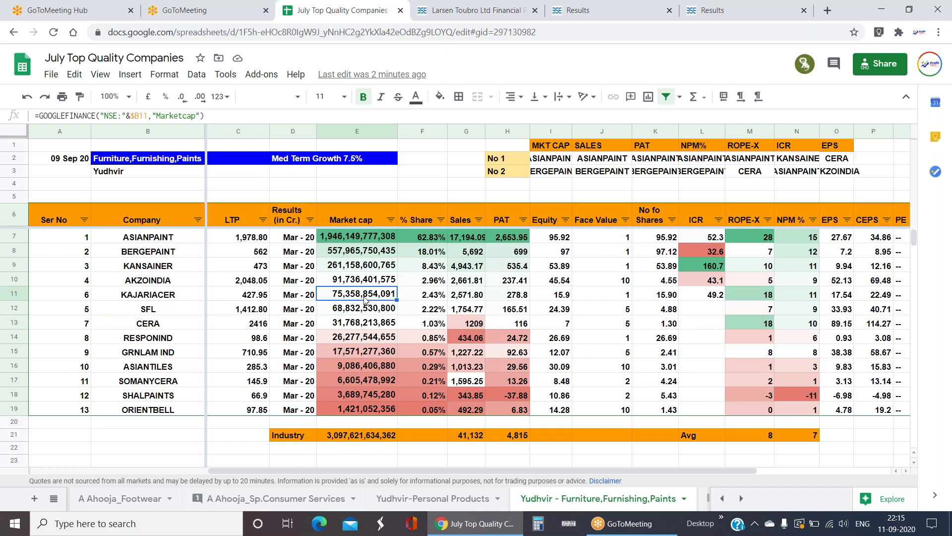
{"action": "left_click", "coordinate": [168, 243]}
{"action": "left_click", "coordinate": [169, 255]}
{"action": "left_click", "coordinate": [169, 266]}
{"action": "left_click", "coordinate": [174, 281]}
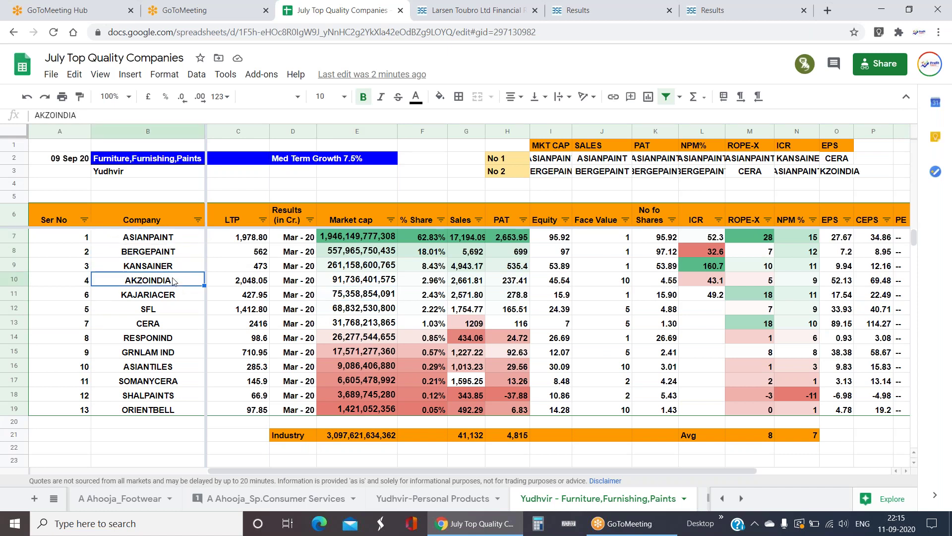
{"action": "left_click_drag", "start_coordinate": [182, 235], "coordinate": [183, 276]}
{"action": "left_click", "coordinate": [185, 298]}
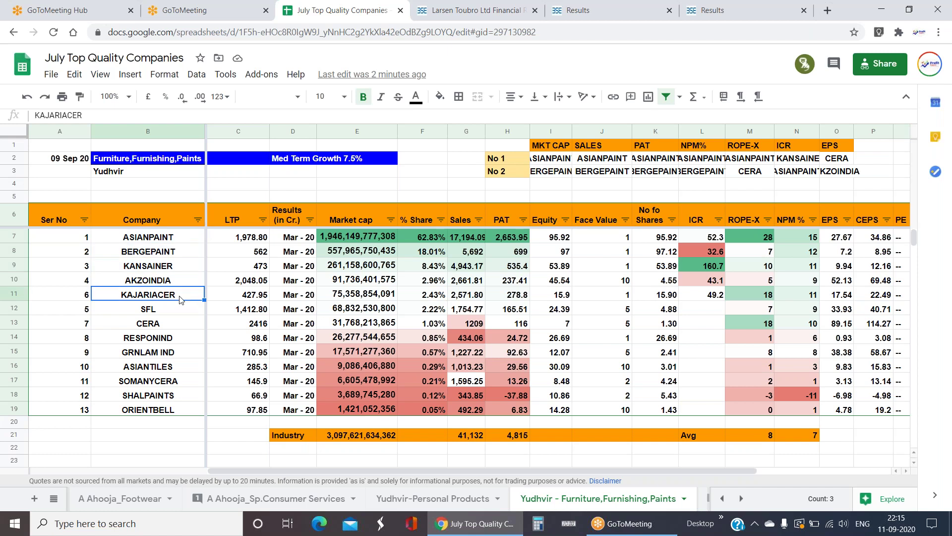
{"action": "left_click", "coordinate": [149, 322]}
{"action": "left_click", "coordinate": [187, 357]}
{"action": "left_click", "coordinate": [187, 373]}
{"action": "left_click", "coordinate": [181, 382]}
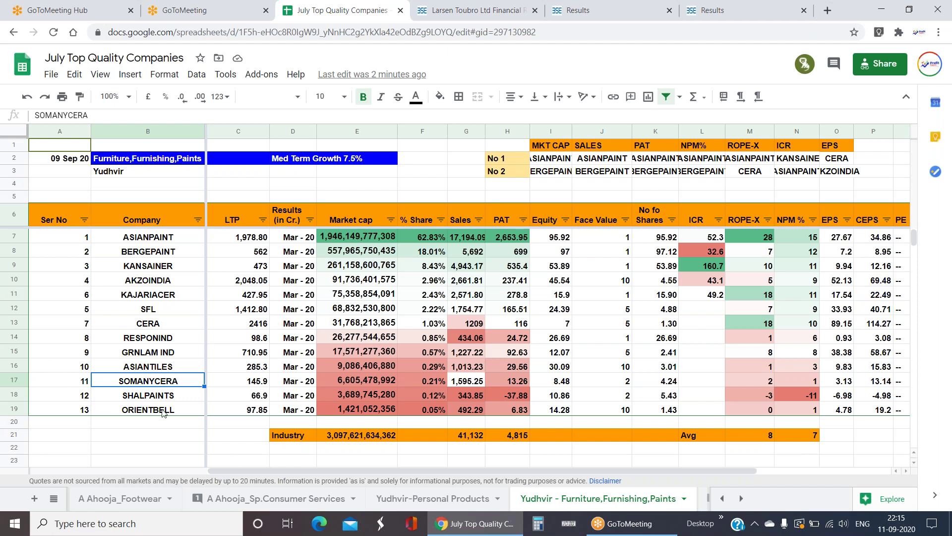
{"action": "left_click", "coordinate": [167, 394]}
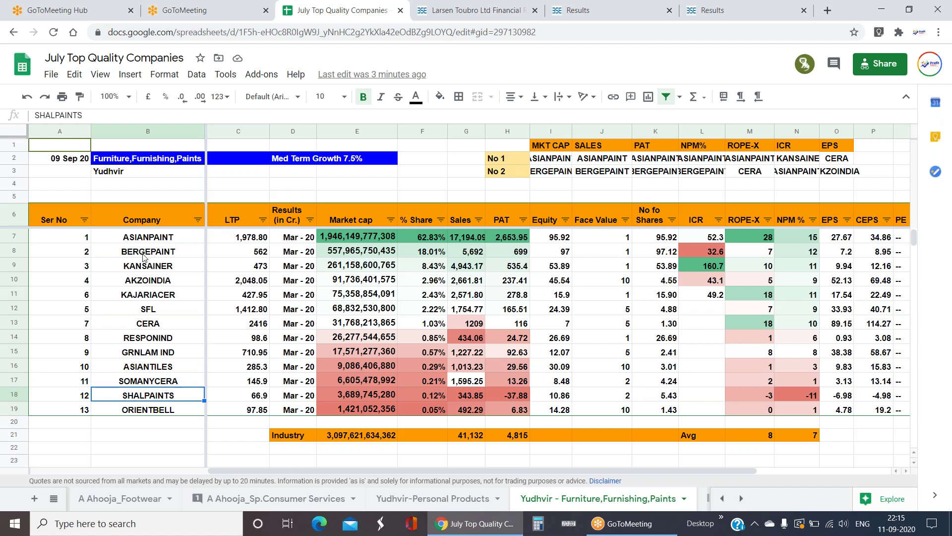
{"action": "left_click", "coordinate": [142, 238]}
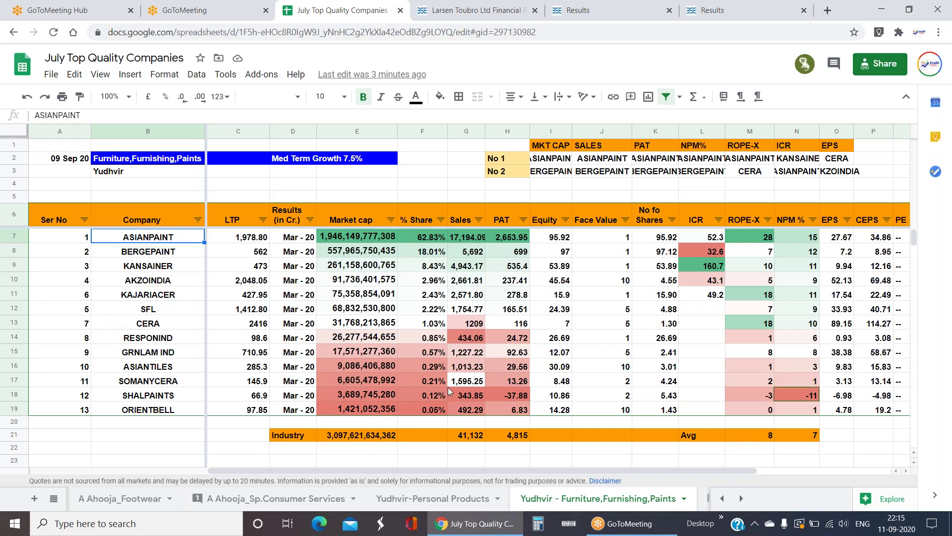
{"action": "left_click", "coordinate": [355, 396]}
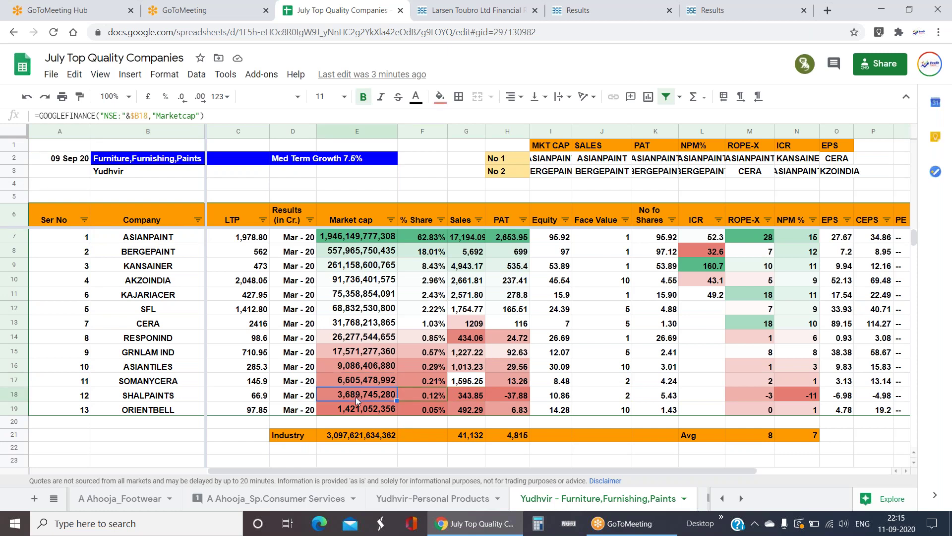
{"action": "left_click", "coordinate": [422, 342]}
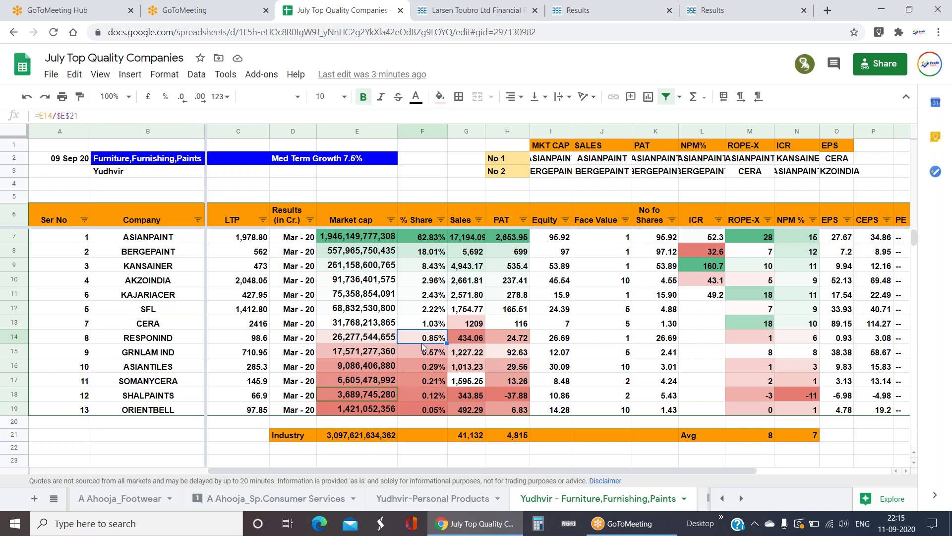
{"action": "left_click", "coordinate": [166, 250]}
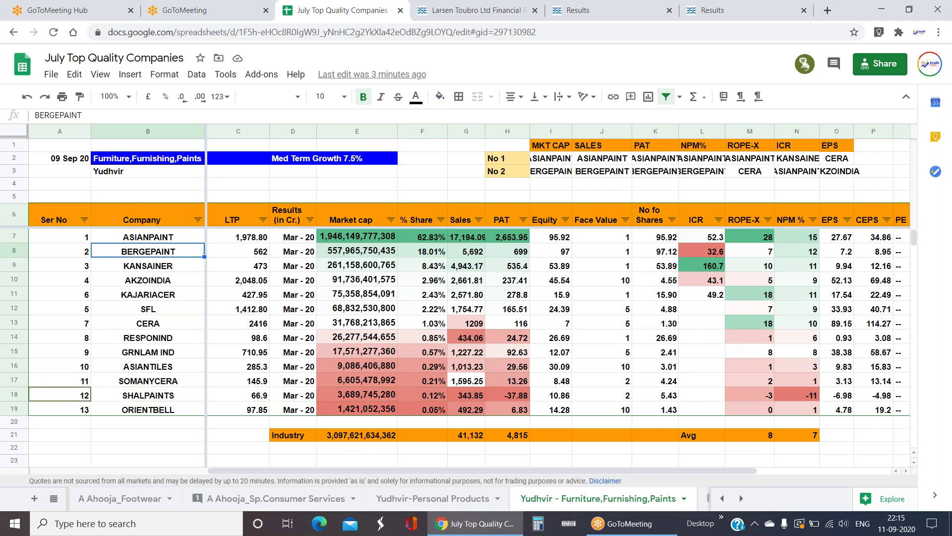
{"action": "left_click", "coordinate": [170, 238]}
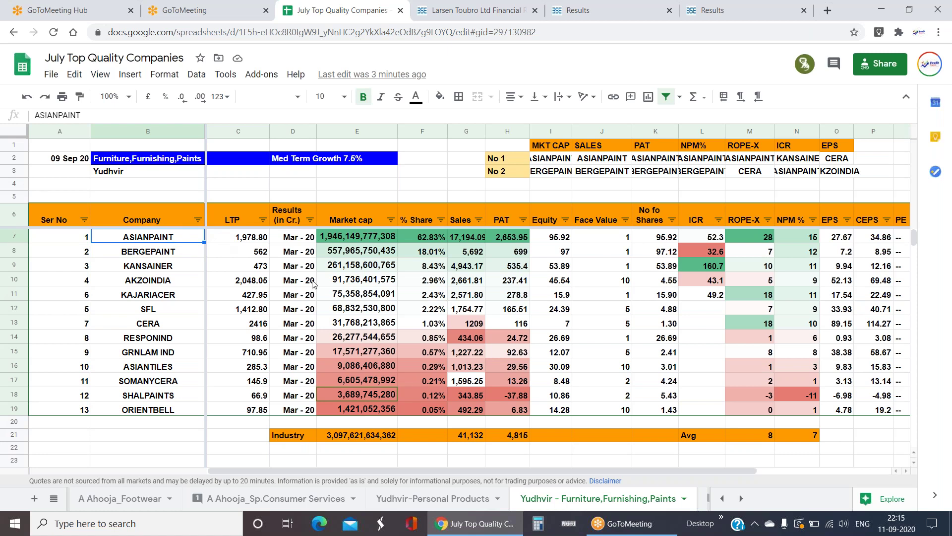
{"action": "left_click", "coordinate": [168, 400]}
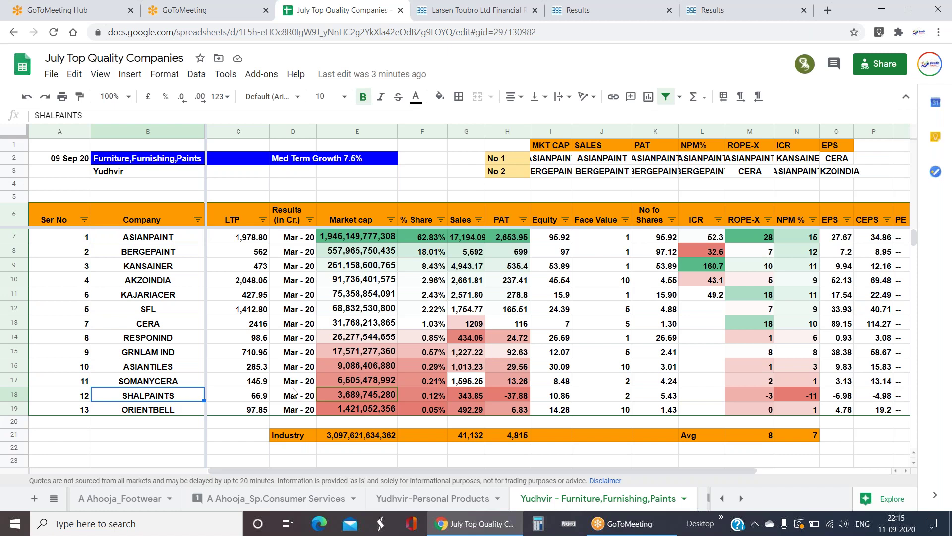
{"action": "left_click", "coordinate": [513, 399]}
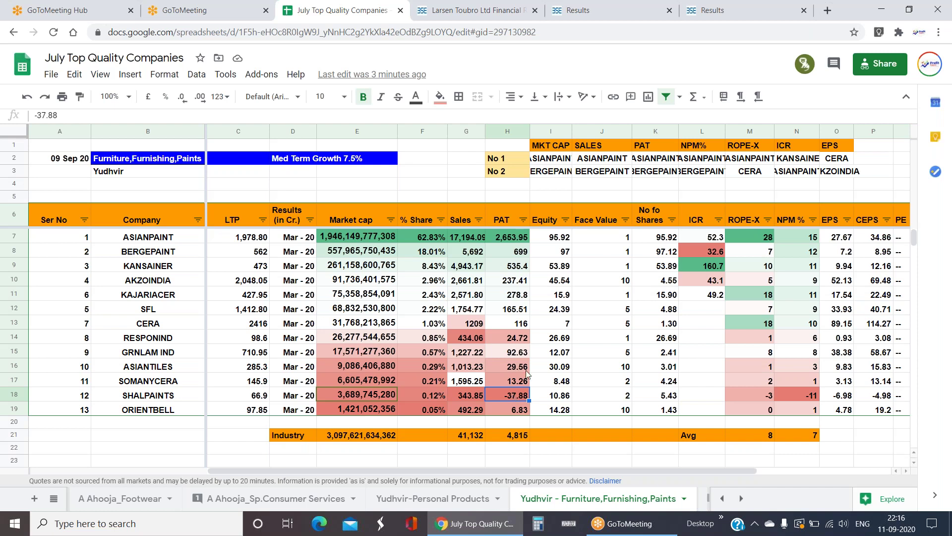
{"action": "left_click", "coordinate": [369, 242]}
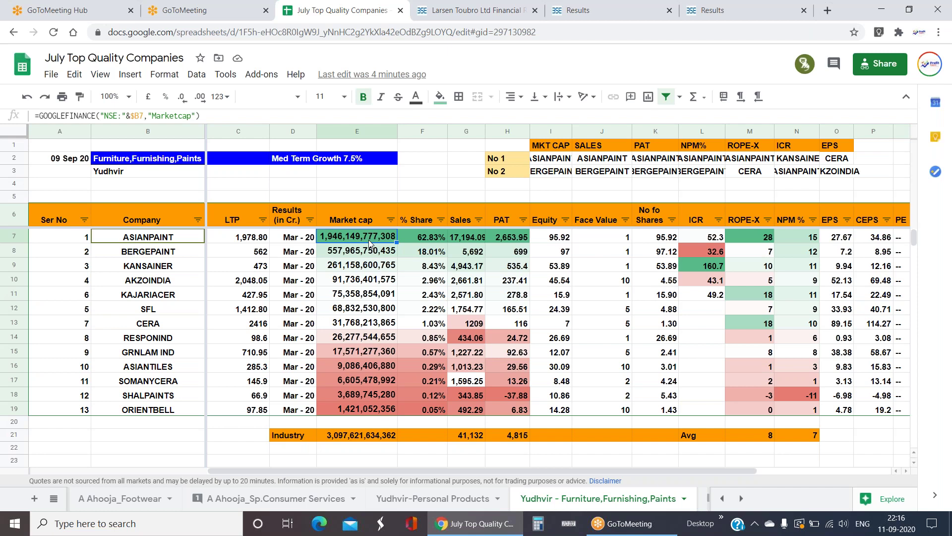
{"action": "left_click", "coordinate": [348, 270]}
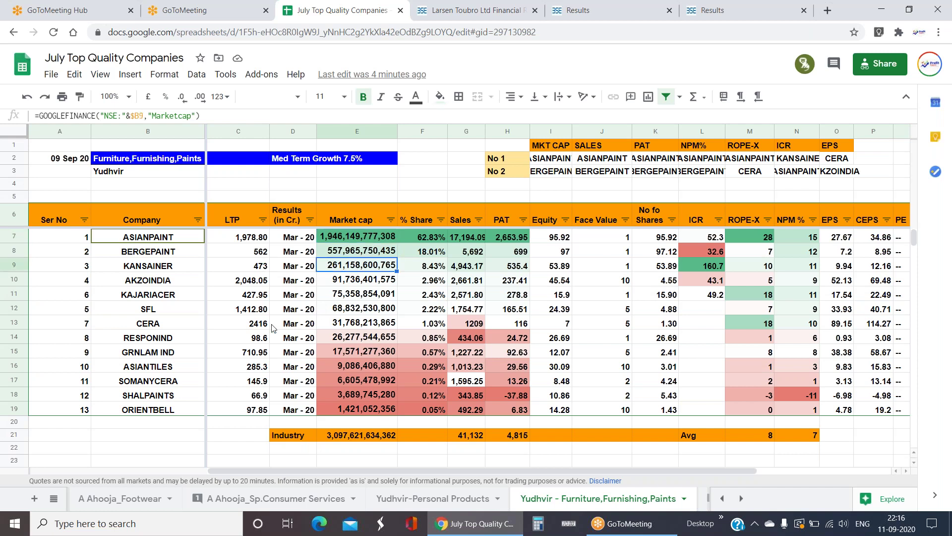
{"action": "left_click", "coordinate": [82, 300]}
{"action": "left_click_drag", "start_coordinate": [82, 302], "coordinate": [764, 296]}
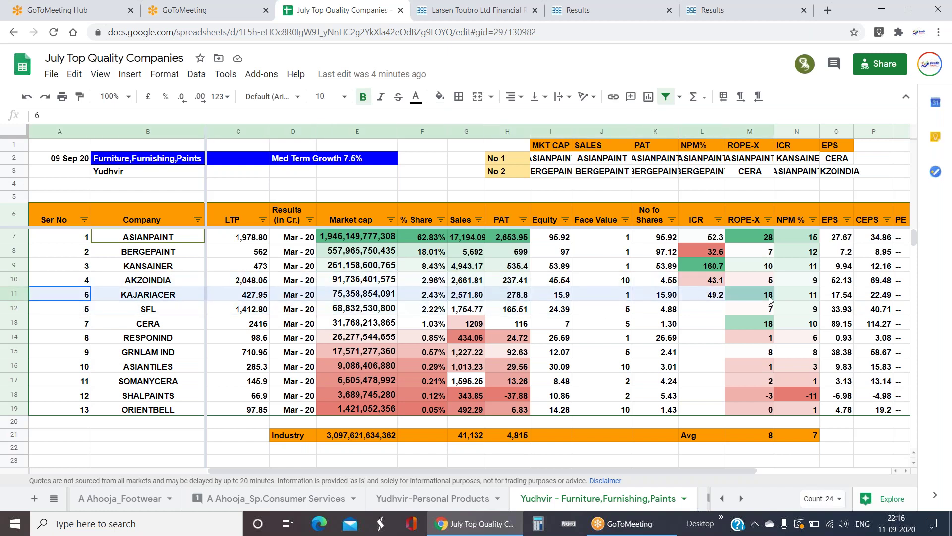
{"action": "left_click", "coordinate": [606, 343]}
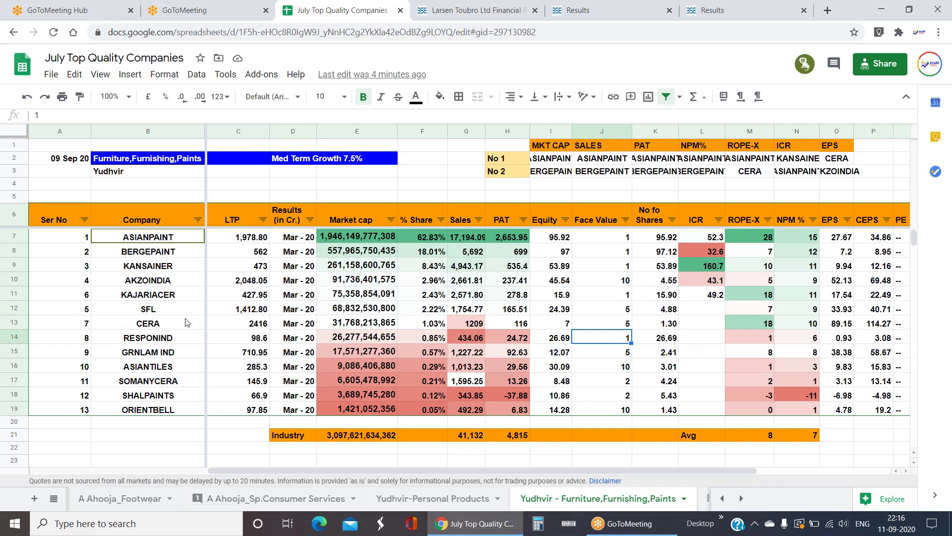
{"action": "left_click", "coordinate": [171, 325]}
{"action": "left_click_drag", "start_coordinate": [82, 239], "coordinate": [585, 246]}
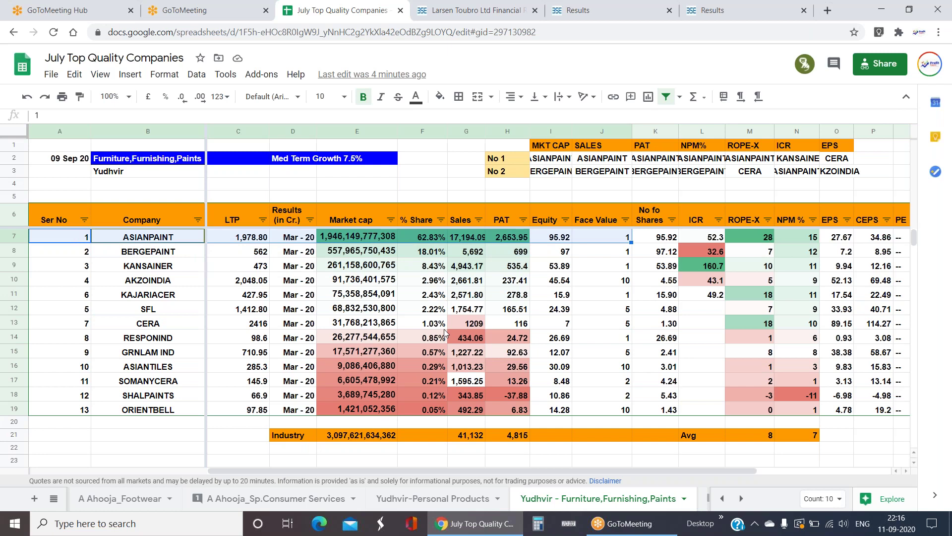
{"action": "left_click", "coordinate": [596, 327]}
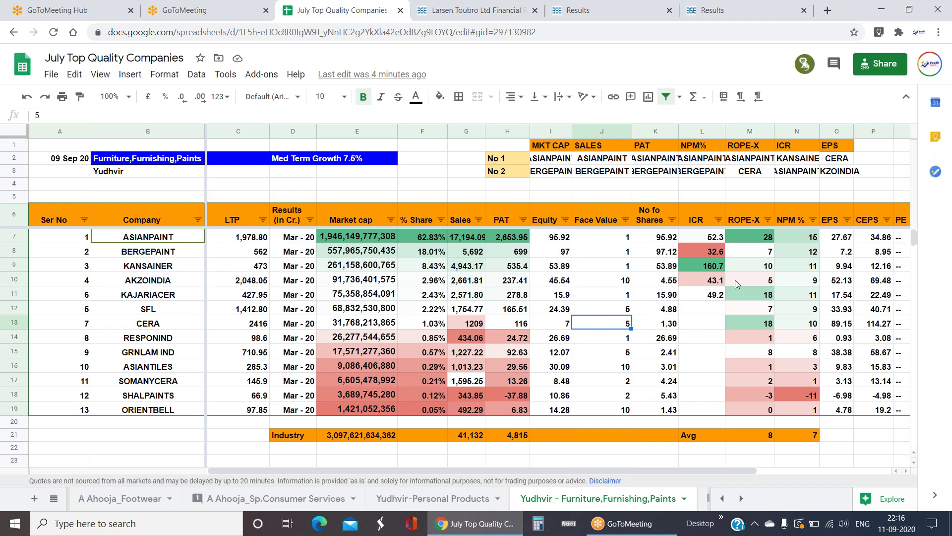
{"action": "left_click_drag", "start_coordinate": [707, 267], "coordinate": [186, 267]}
{"action": "left_click", "coordinate": [713, 266]}
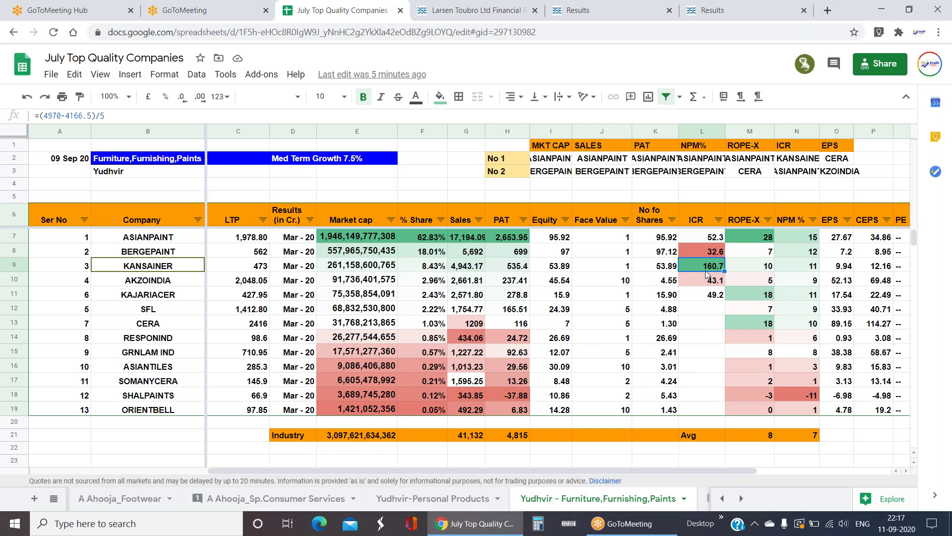
{"action": "left_click", "coordinate": [135, 282]}
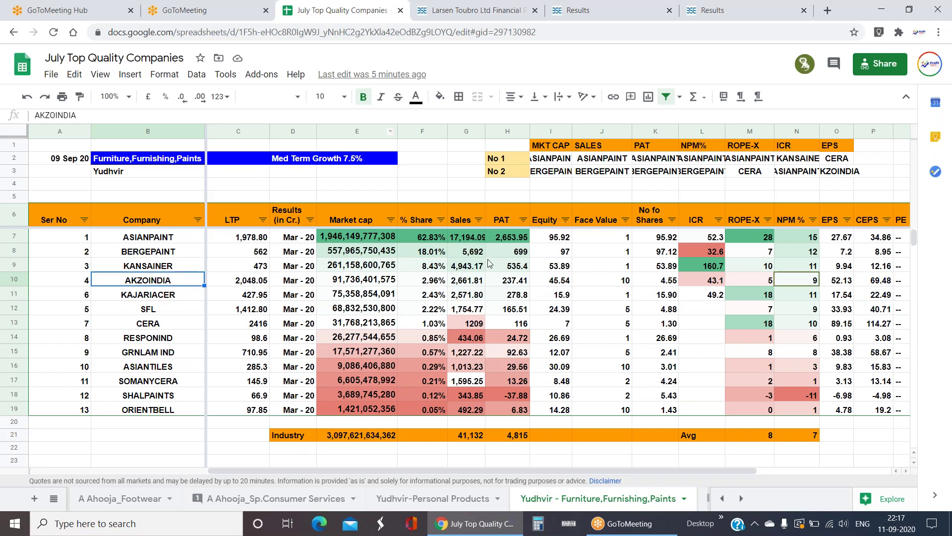
{"action": "left_click", "coordinate": [465, 240]}
- Round the Sales and PAT values in G7:H19 to whole numbers by removing two decimal places
{"action": "key", "text": "shift+Right"}
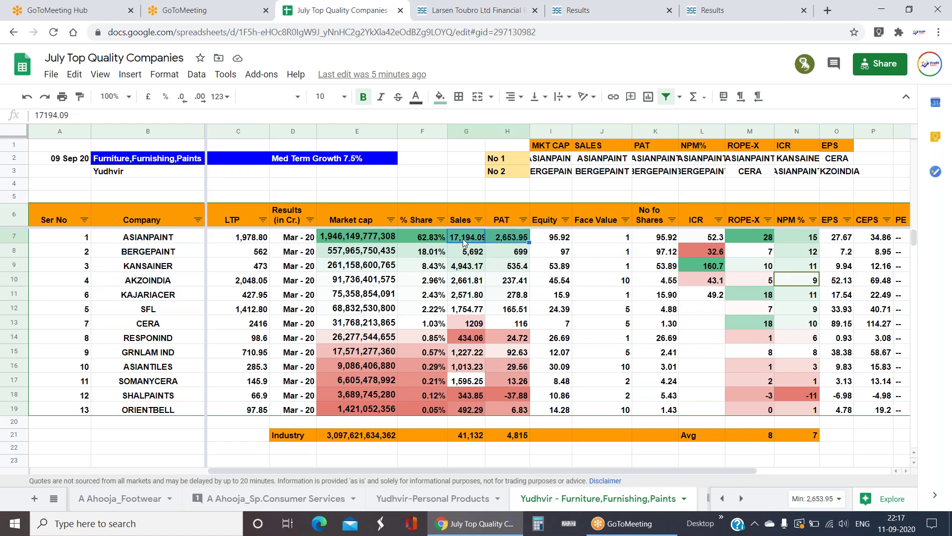
{"action": "key", "text": "ctrl+shift+Down"}
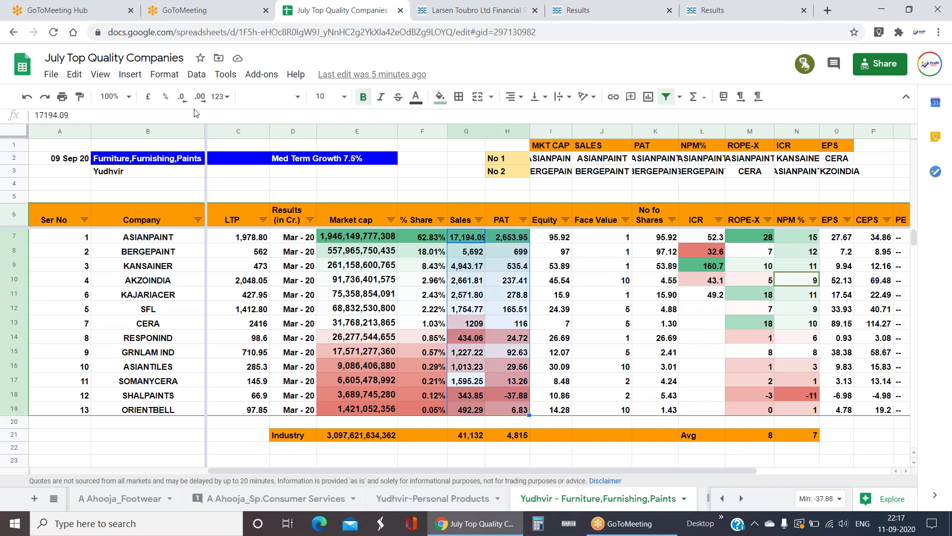
{"action": "left_click", "coordinate": [182, 98]}
{"action": "left_click", "coordinate": [182, 97]}
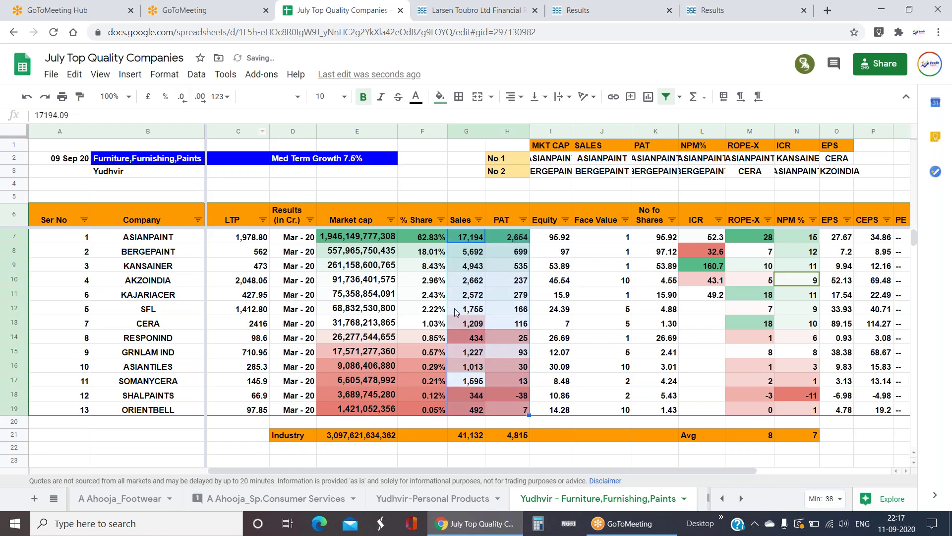
- Check AKZOINDIA's Sales, its ICR of 43.1 (=(2699.4-2297)/9.34) and NPM % of 8.92
{"action": "left_click", "coordinate": [158, 283]}
{"action": "left_click", "coordinate": [475, 285]}
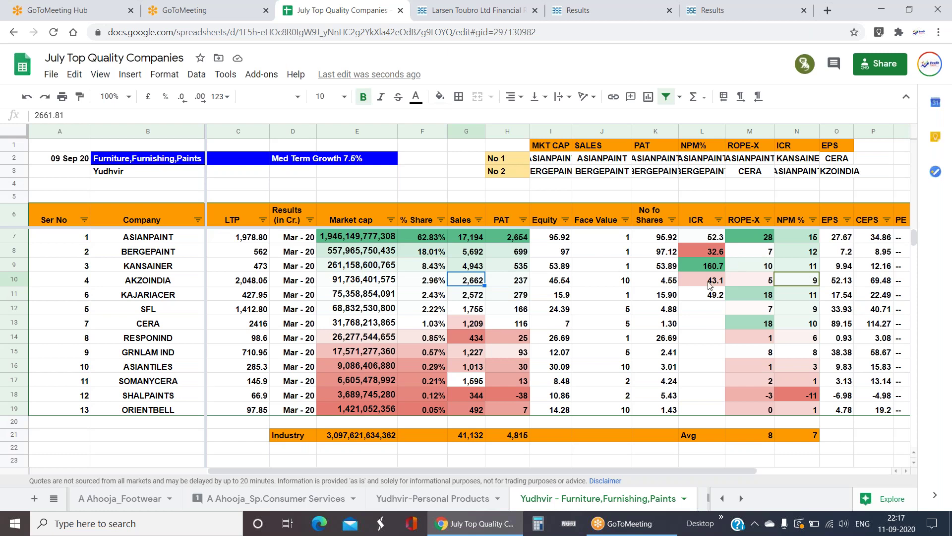
{"action": "left_click", "coordinate": [711, 284]}
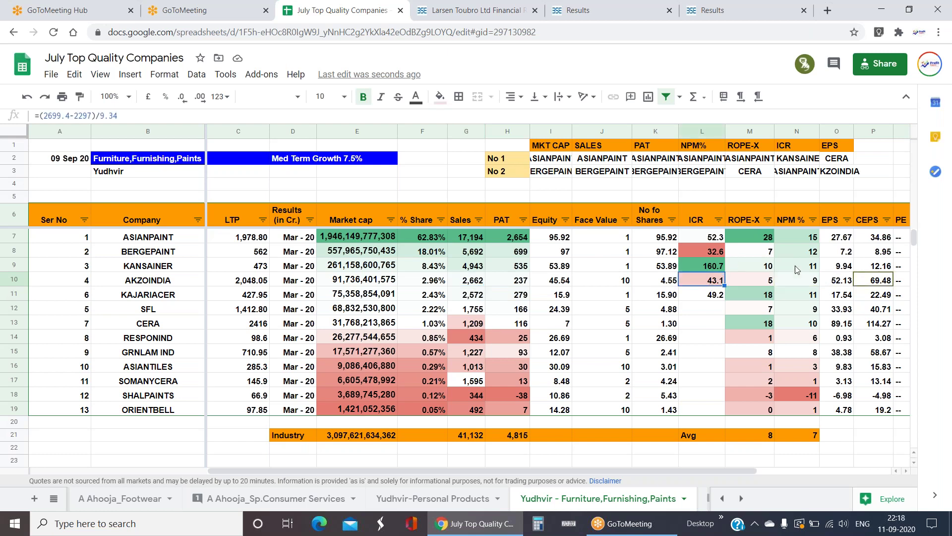
{"action": "left_click", "coordinate": [816, 281]}
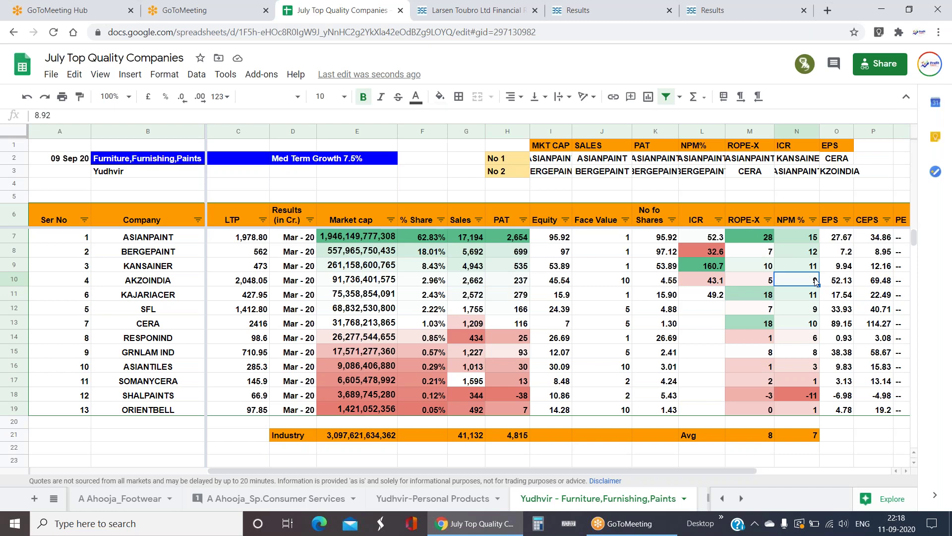
{"action": "left_click_drag", "start_coordinate": [812, 238], "coordinate": [811, 266]}
{"action": "left_click", "coordinate": [811, 282]}
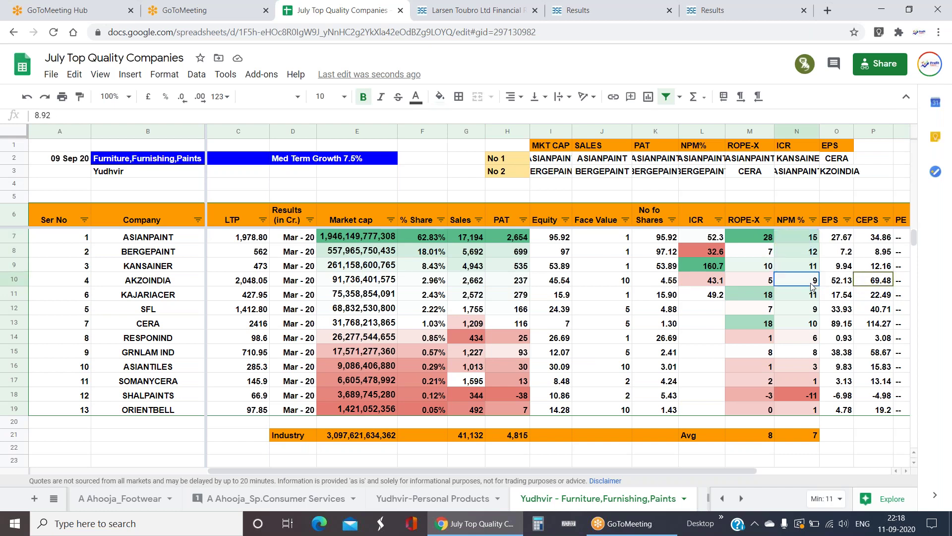
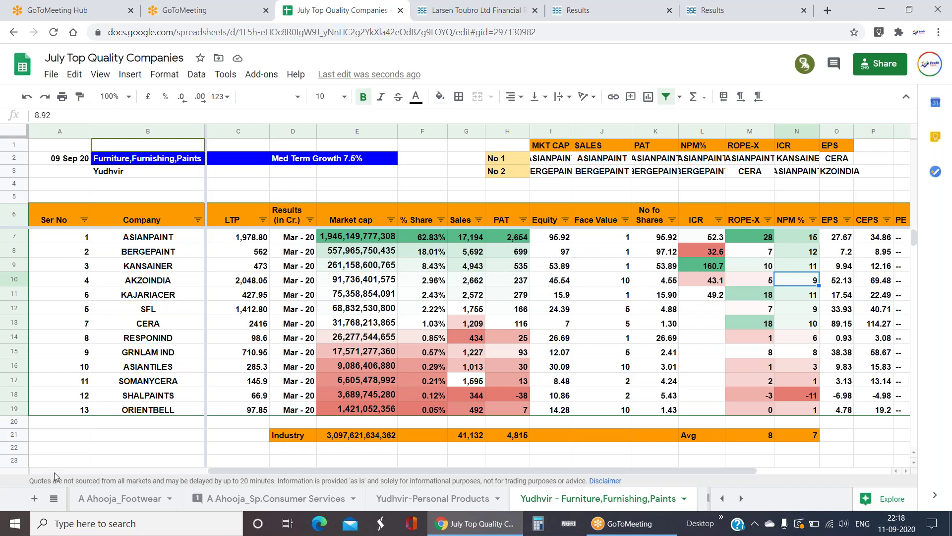
- Open the Demanding Industries sheet showing Furniture,Furnishing,Paints at 8% growth with ASIANPAINT rated 5*
{"action": "left_click", "coordinate": [54, 498]}
{"action": "scroll", "coordinate": [156, 336], "scroll_direction": "up", "scroll_amount": 3}
{"action": "left_click", "coordinate": [157, 336]}
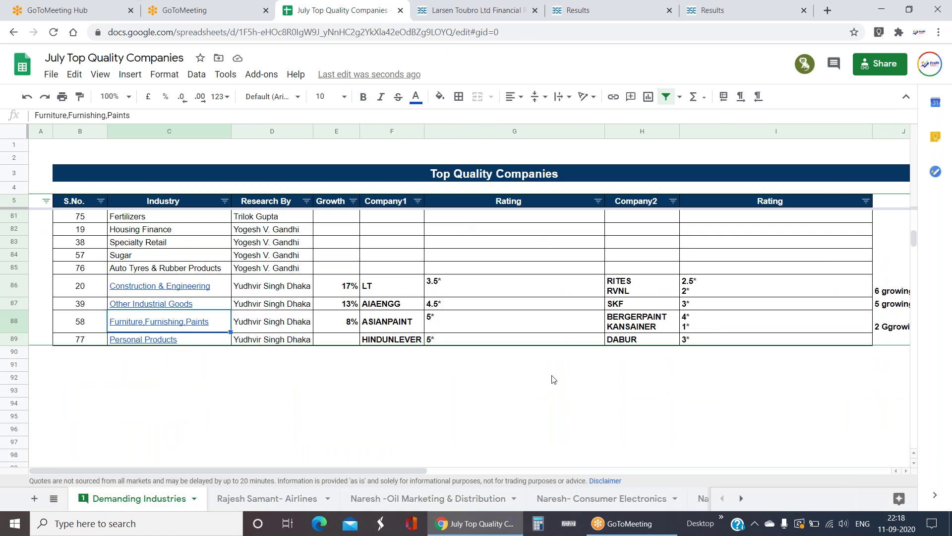
{"action": "scroll", "coordinate": [497, 358], "scroll_direction": "up", "scroll_amount": 20}
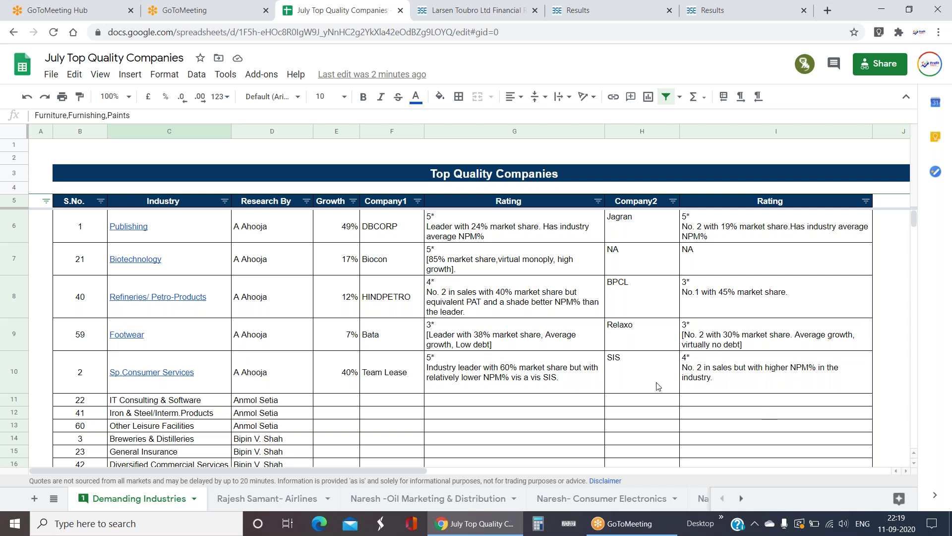
{"action": "scroll", "coordinate": [377, 303], "scroll_direction": "down", "scroll_amount": 4}
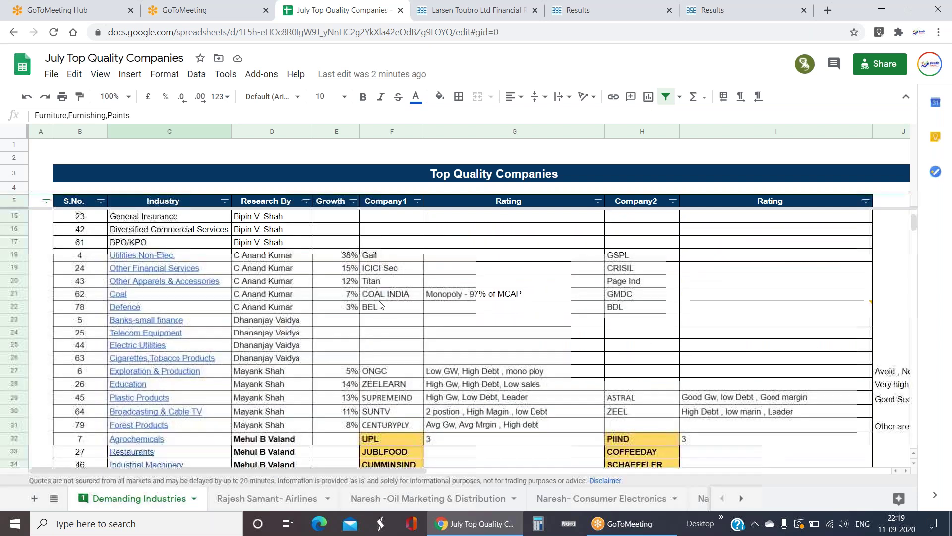
{"action": "scroll", "coordinate": [381, 304], "scroll_direction": "down", "scroll_amount": 7}
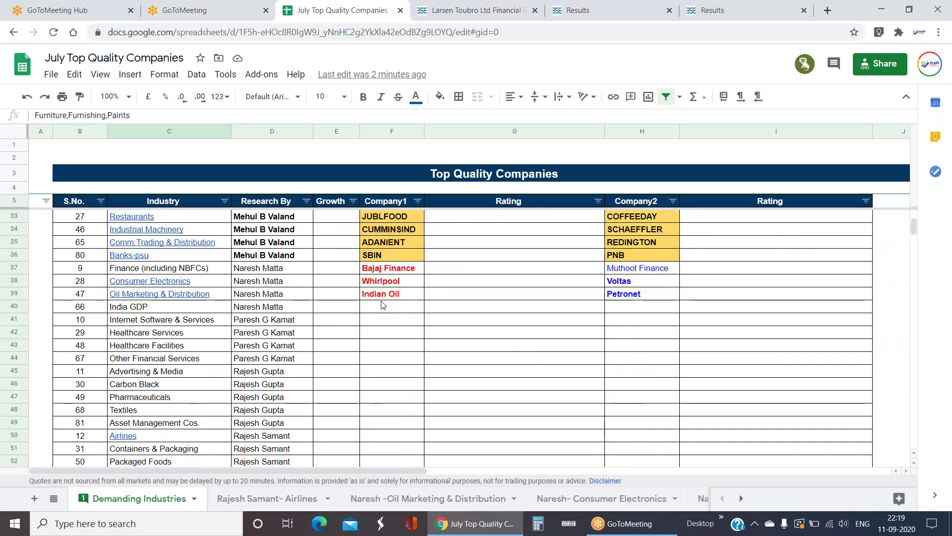
{"action": "left_click_drag", "start_coordinate": [384, 306], "coordinate": [411, 427]}
{"action": "left_click", "coordinate": [411, 427]}
{"action": "left_click_drag", "start_coordinate": [398, 312], "coordinate": [399, 403]}
{"action": "left_click", "coordinate": [254, 361]}
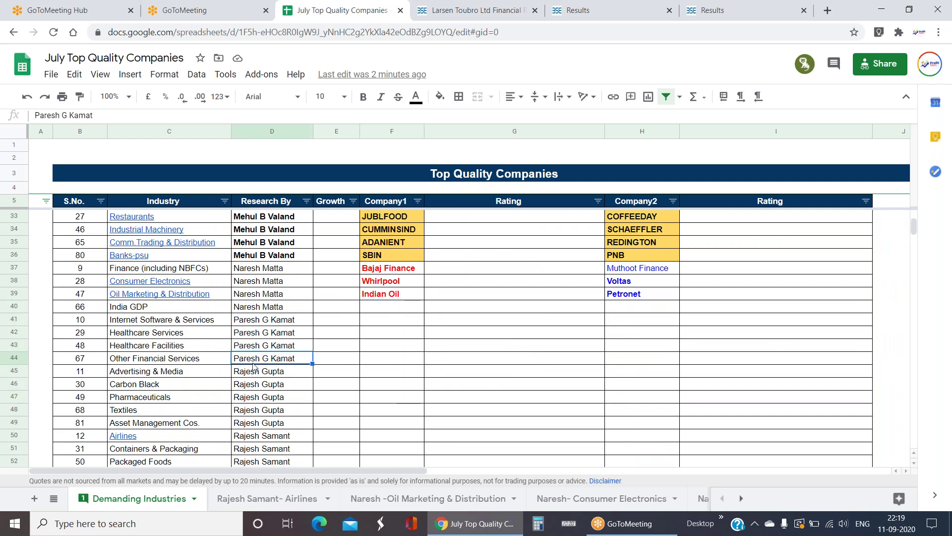
{"action": "left_click_drag", "start_coordinate": [388, 304], "coordinate": [804, 449]}
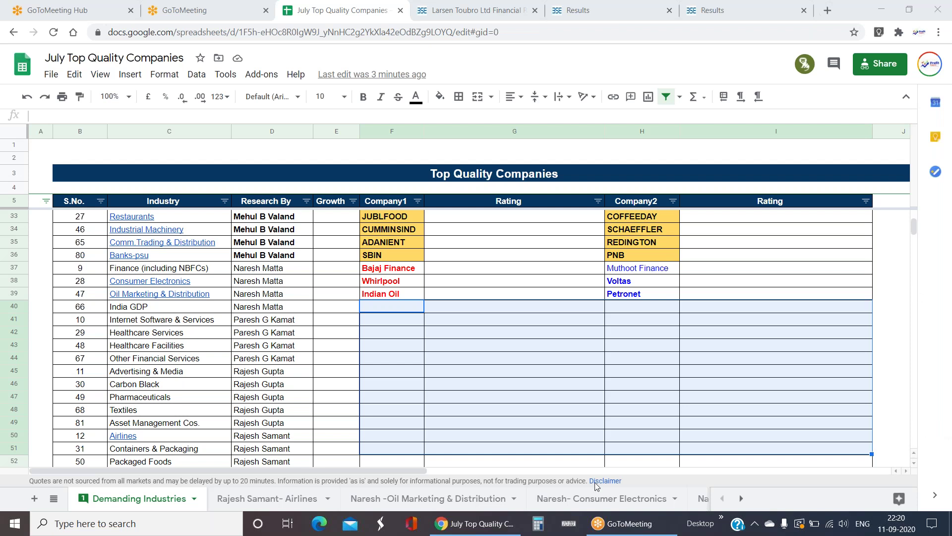
- Open the Airlines sheet and move through the airline table toward the PE column
{"action": "left_click", "coordinate": [313, 498]}
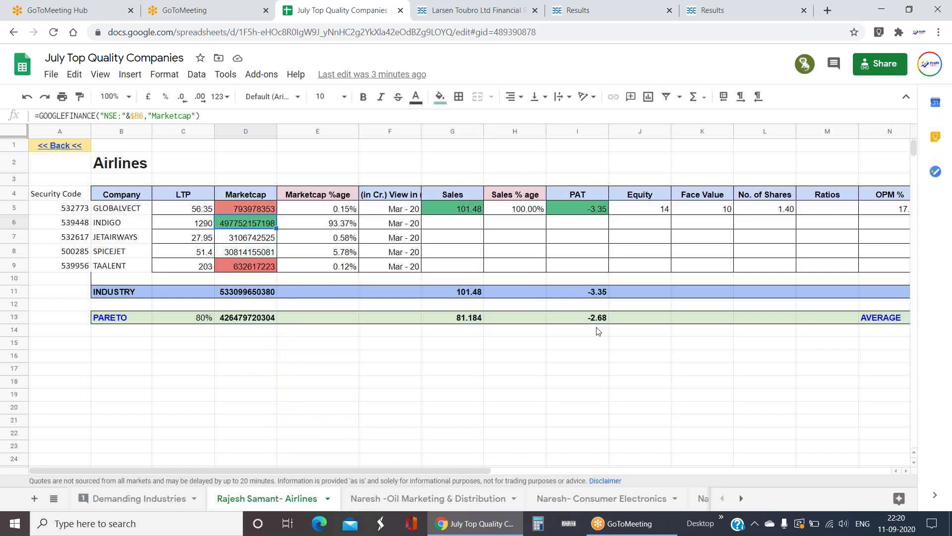
{"action": "left_click_drag", "start_coordinate": [246, 194], "coordinate": [516, 272]}
{"action": "left_click", "coordinate": [516, 268]}
{"action": "key", "text": "Right"}
{"action": "key", "text": "Right"}
{"action": "key", "text": "Right"}
{"action": "key", "text": "Right"}
{"action": "key", "text": "Right"}
{"action": "key", "text": "Right"}
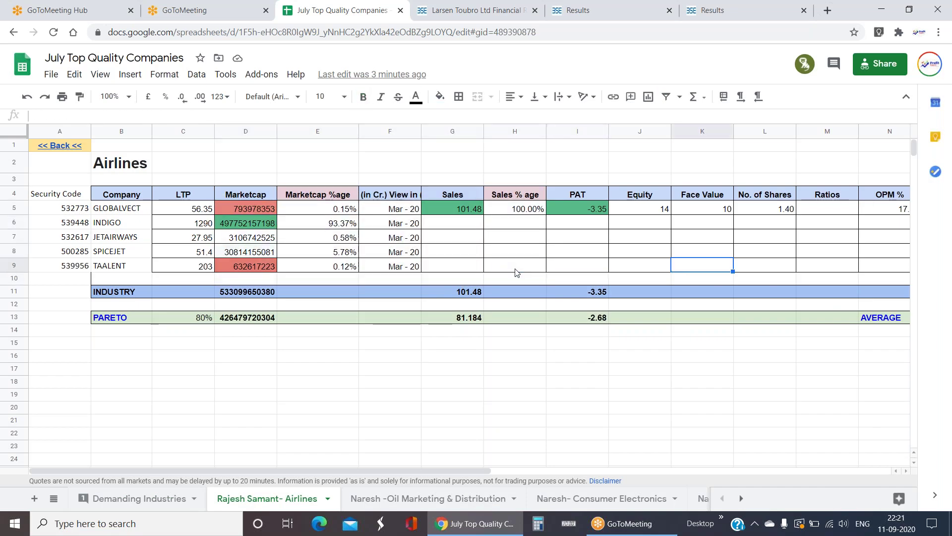
{"action": "key", "text": "Right"}
{"action": "key", "text": "Right"}
{"action": "key", "text": "Right"}
{"action": "key", "text": "Right"}
{"action": "key", "text": "Right"}
{"action": "key", "text": "Right"}
{"action": "key", "text": "Right"}
{"action": "key", "text": "Right"}
{"action": "key", "text": "Right"}
{"action": "key", "text": "Left"}
{"action": "key", "text": "Left"}
{"action": "key", "text": "Left"}
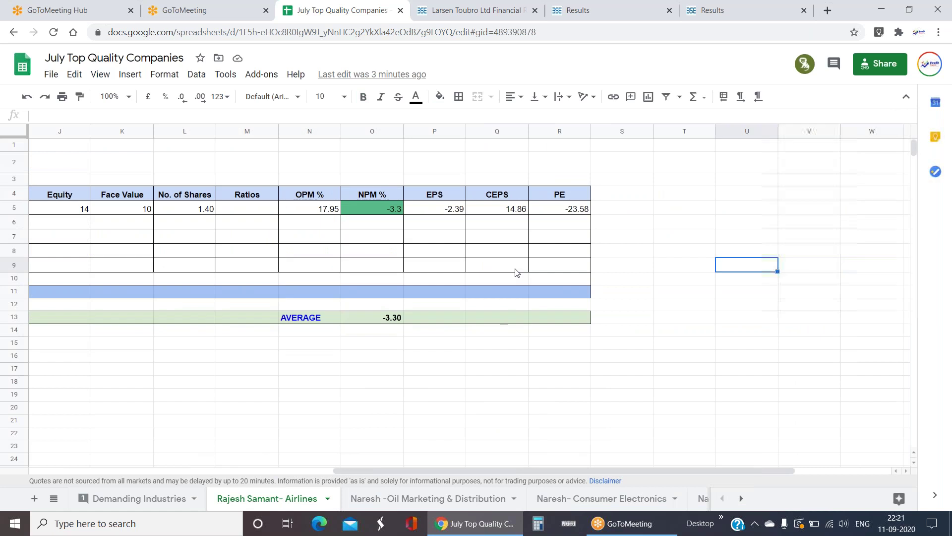
- Enter the header DEBT in the cell right of PE, correcting 'dEBT' to capitals
{"action": "left_click", "coordinate": [628, 194]}
{"action": "type", "text": "dEBT"}
{"action": "key", "text": "Return"}
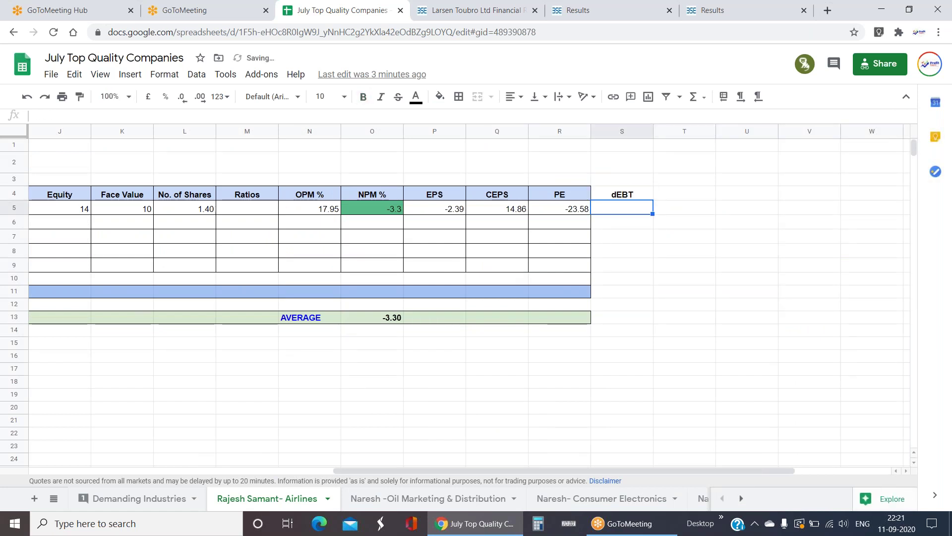
{"action": "key", "text": "Up"}
{"action": "key", "text": "Return"}
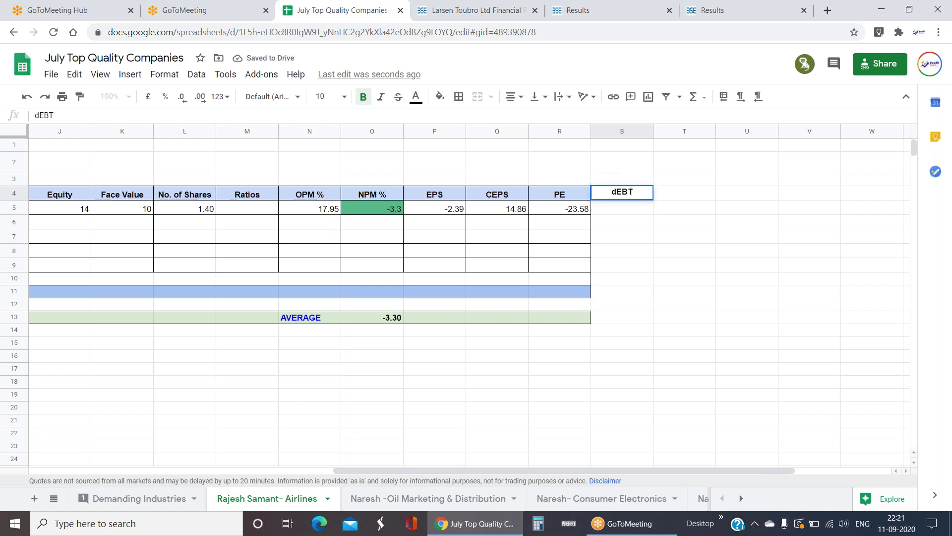
{"action": "key", "text": "BackSpace"}
{"action": "key", "text": "BackSpace"}
{"action": "key", "text": "BackSpace"}
{"action": "key", "text": "BackSpace"}
{"action": "type", "text": "D"}
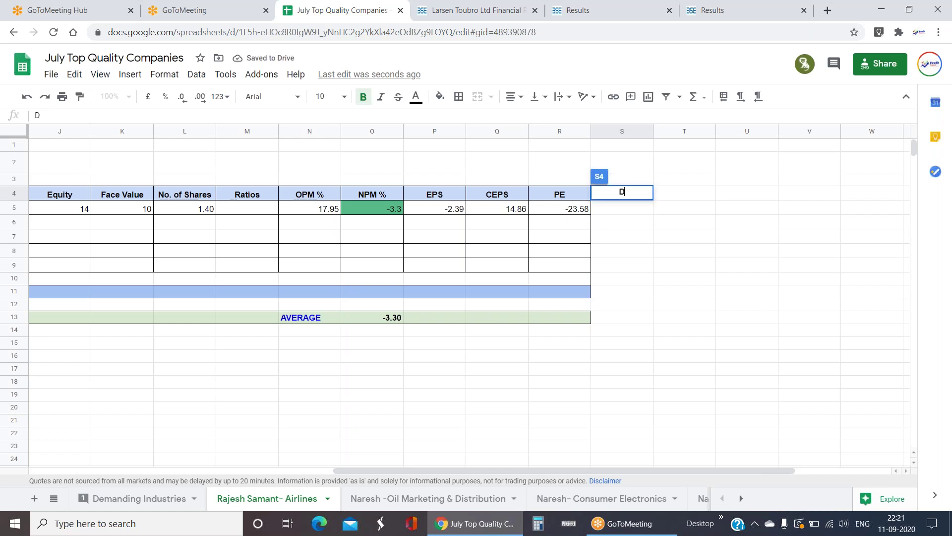
{"action": "type", "text": "EBT"}
{"action": "key", "text": "Return"}
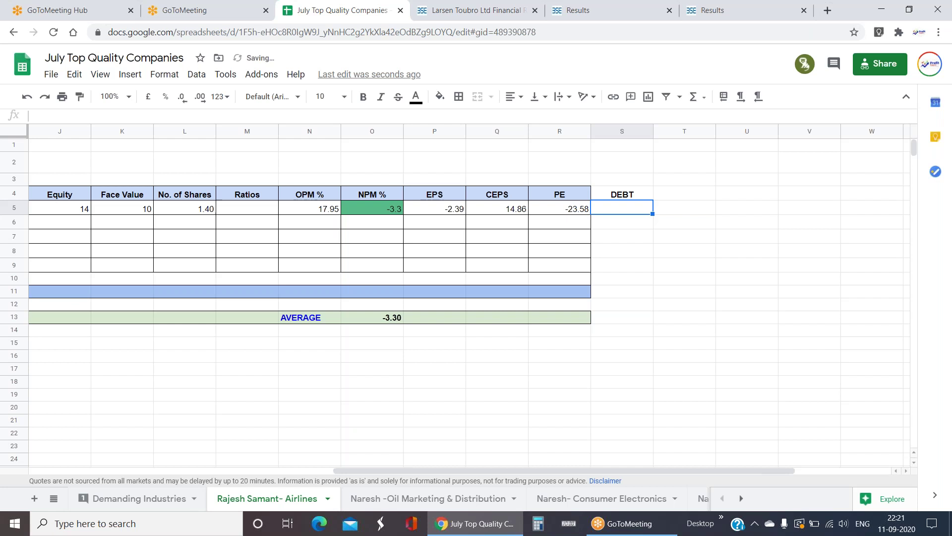